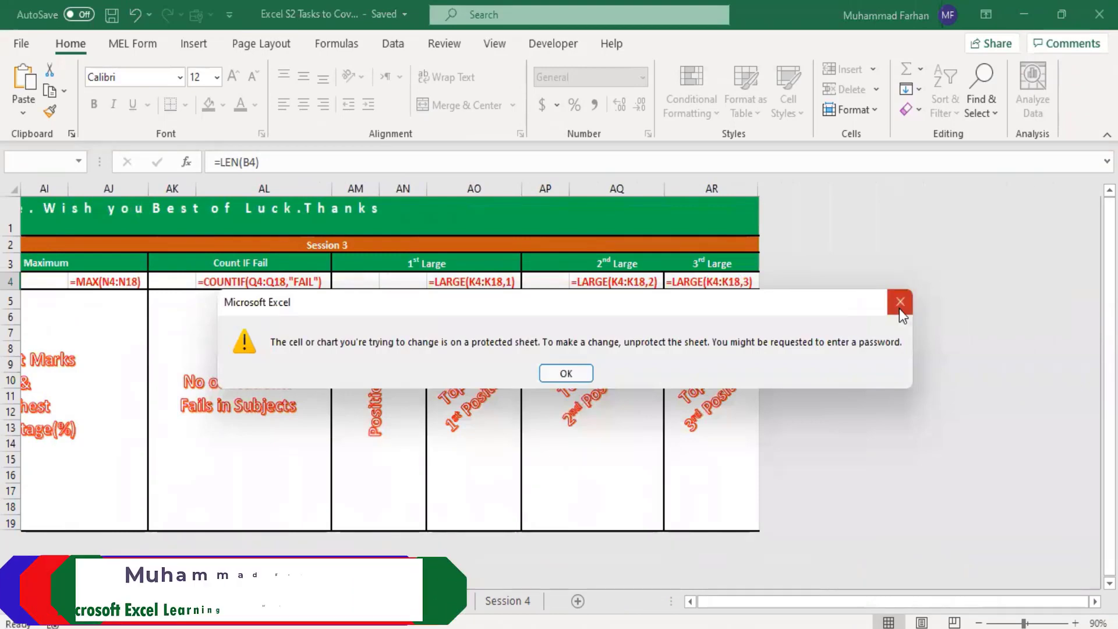
Step: Dismiss the protected-sheet warning and review the formula hints across all columns of the Hint Sheet
{"action": "left_click", "coordinate": [900, 302]}
{"action": "scroll", "coordinate": [864, 394], "scroll_direction": "down", "scroll_amount": 4}
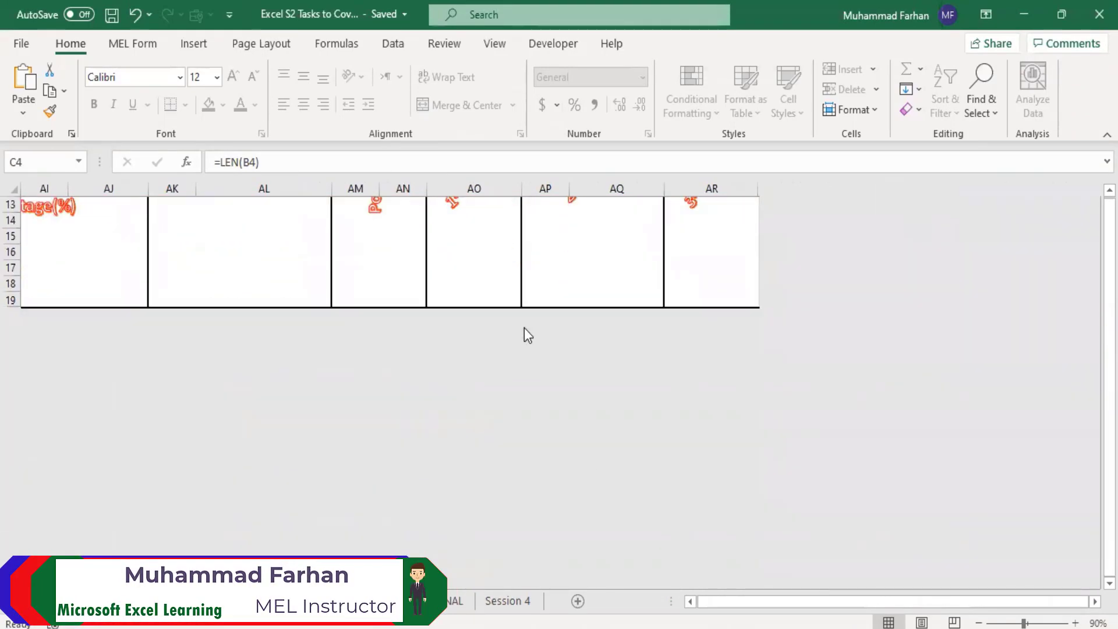
{"action": "scroll", "coordinate": [612, 269], "scroll_direction": "up", "scroll_amount": 4}
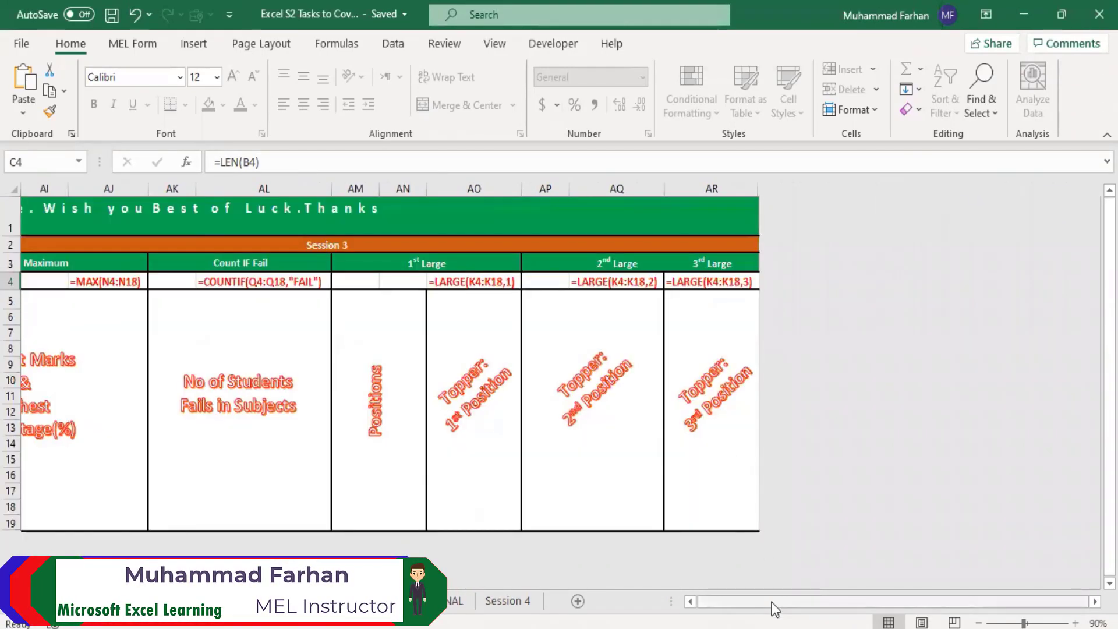
{"action": "scroll", "coordinate": [774, 607], "scroll_direction": "left", "scroll_amount": 3}
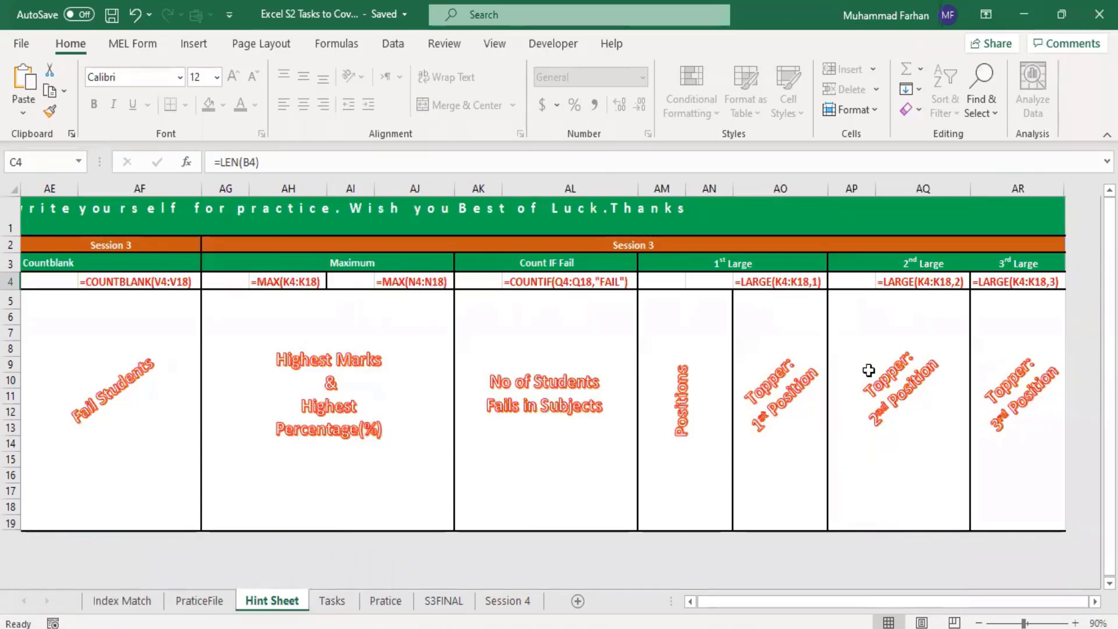
{"action": "left_click_drag", "start_coordinate": [812, 600], "coordinate": [616, 591]}
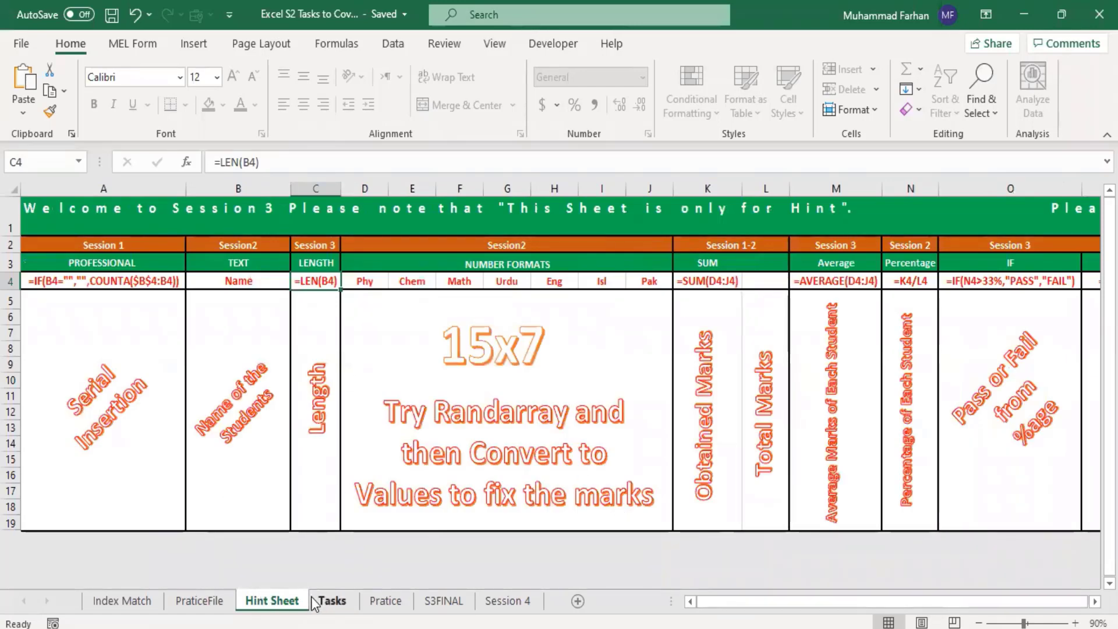
Step: On the Tasks sheet, start a RANDARRAY formula in empty cell L105, beside the Conditional Formatting task rows
{"action": "left_click", "coordinate": [332, 603]}
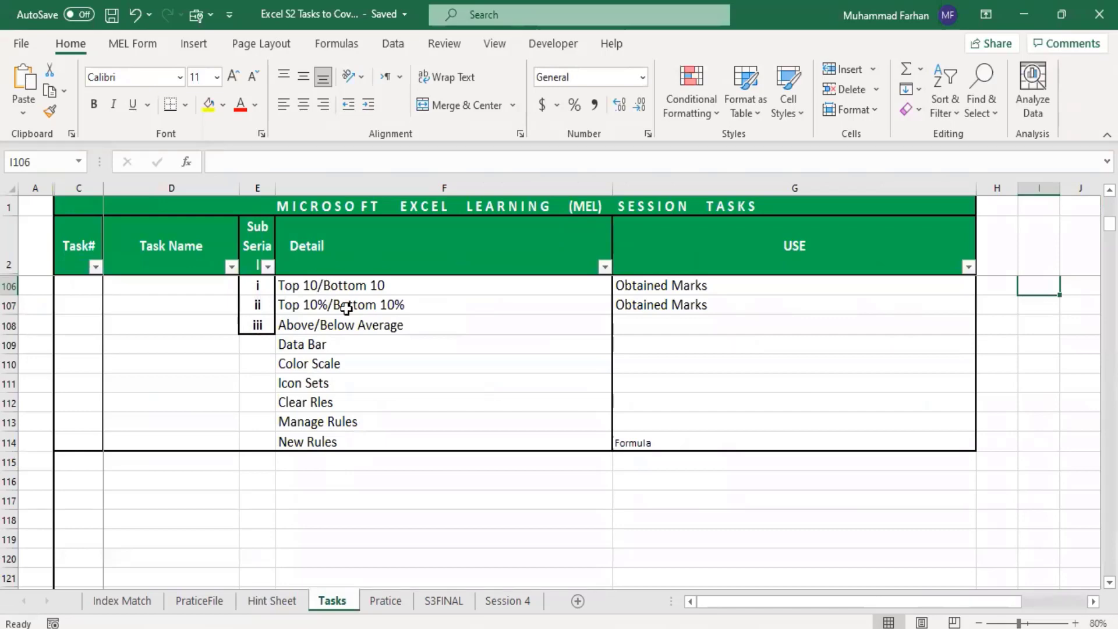
{"action": "scroll", "coordinate": [355, 357], "scroll_direction": "up", "scroll_amount": 2}
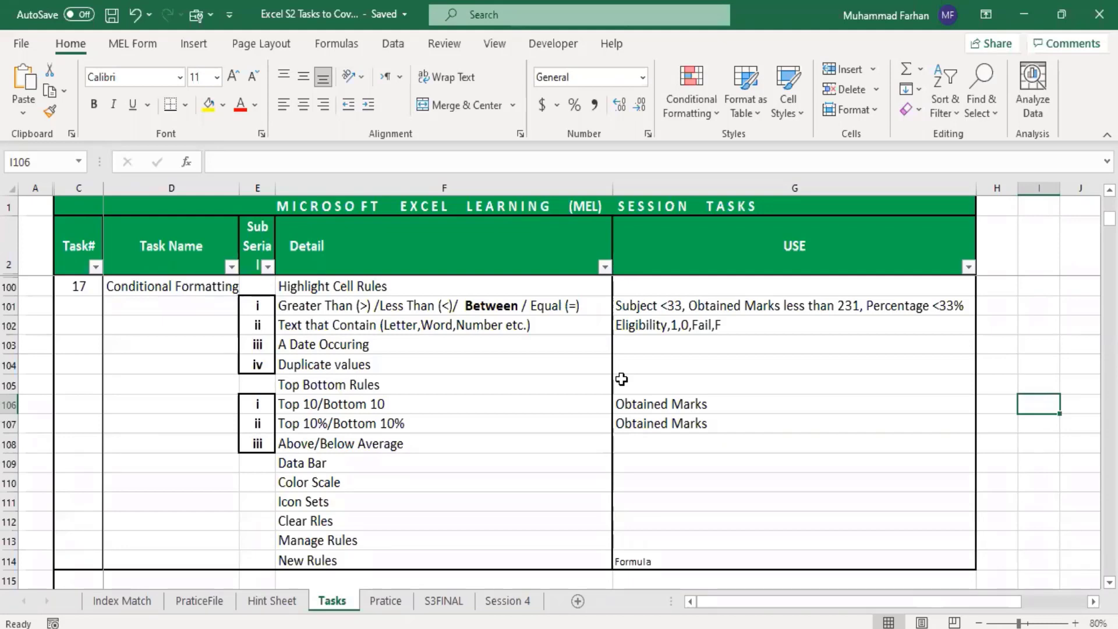
{"action": "left_click_drag", "start_coordinate": [693, 606], "coordinate": [820, 607]}
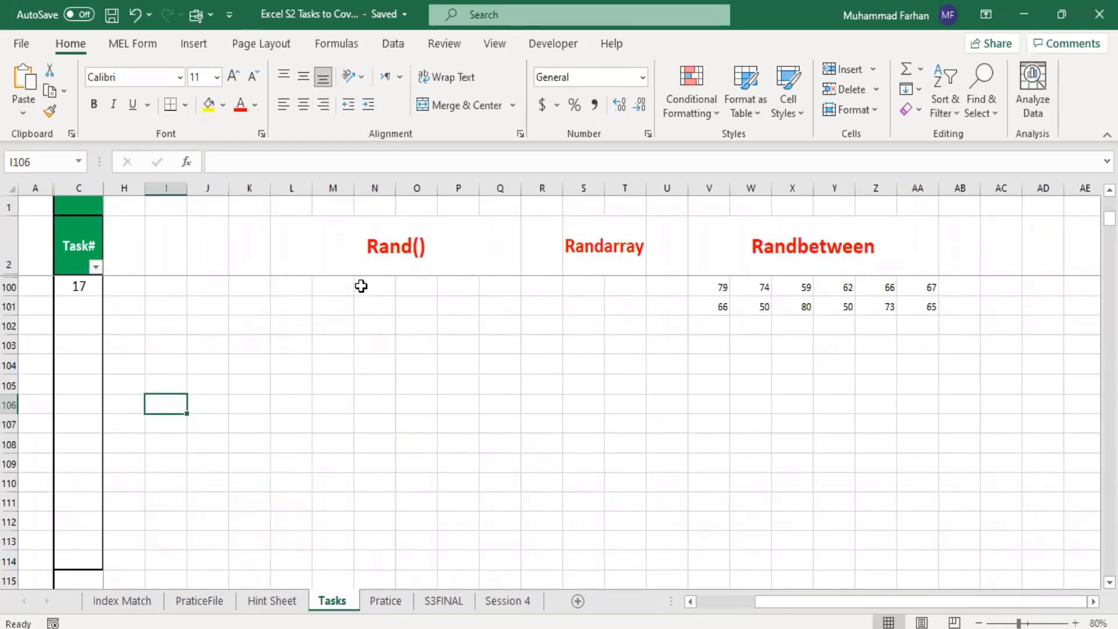
{"action": "left_click", "coordinate": [291, 382]}
{"action": "type", "text": "Ra"}
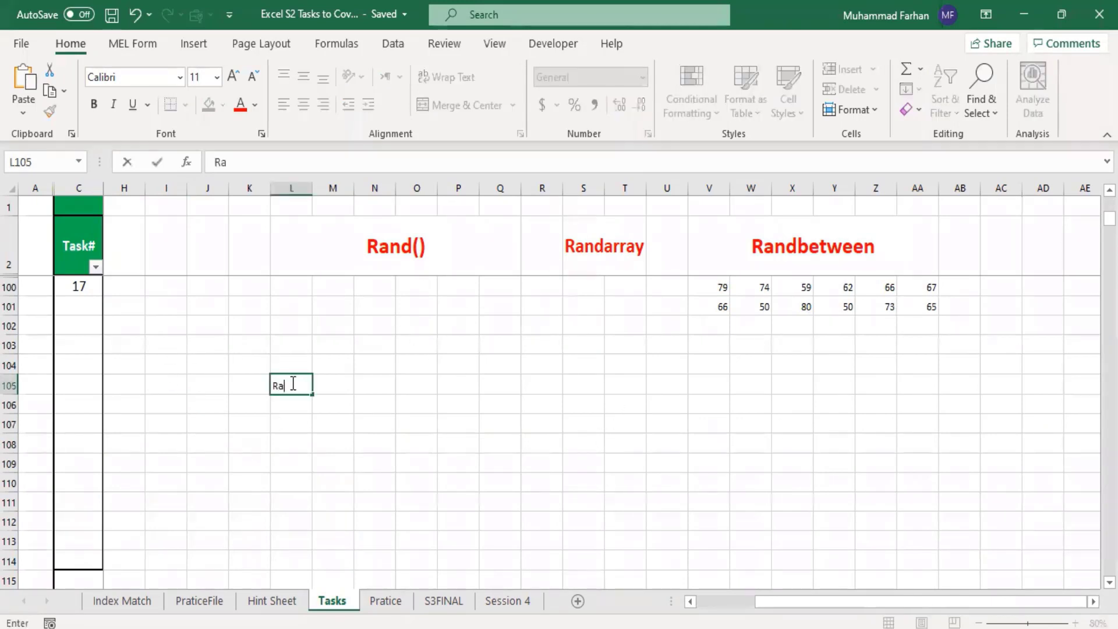
{"action": "type", "text": "ndarray"}
{"action": "left_click", "coordinate": [273, 386]}
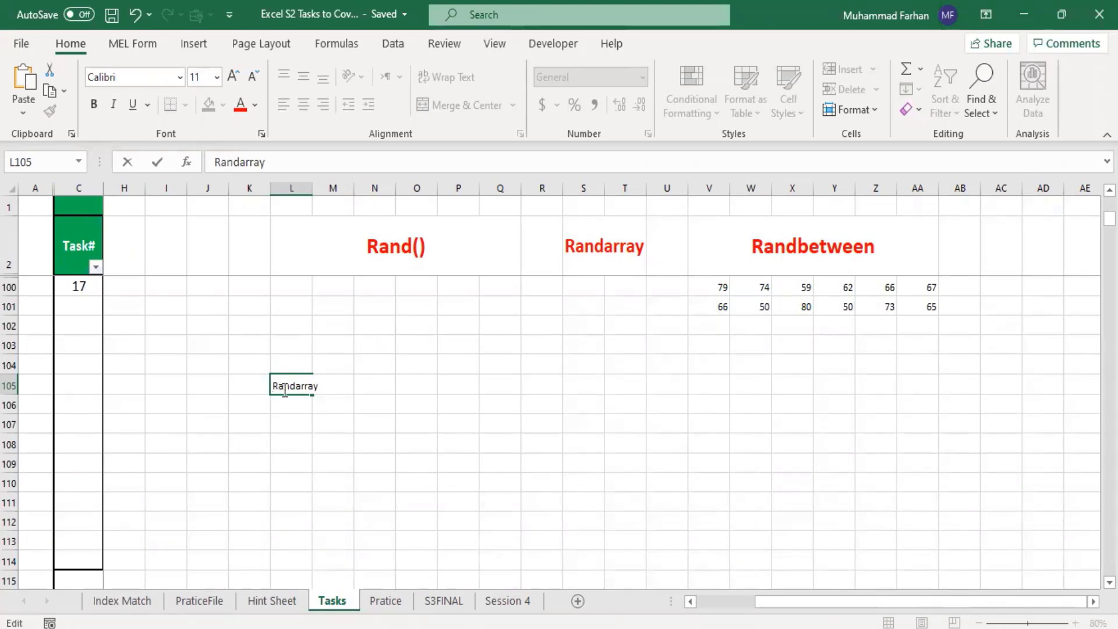
{"action": "type", "text": "=Randarray"}
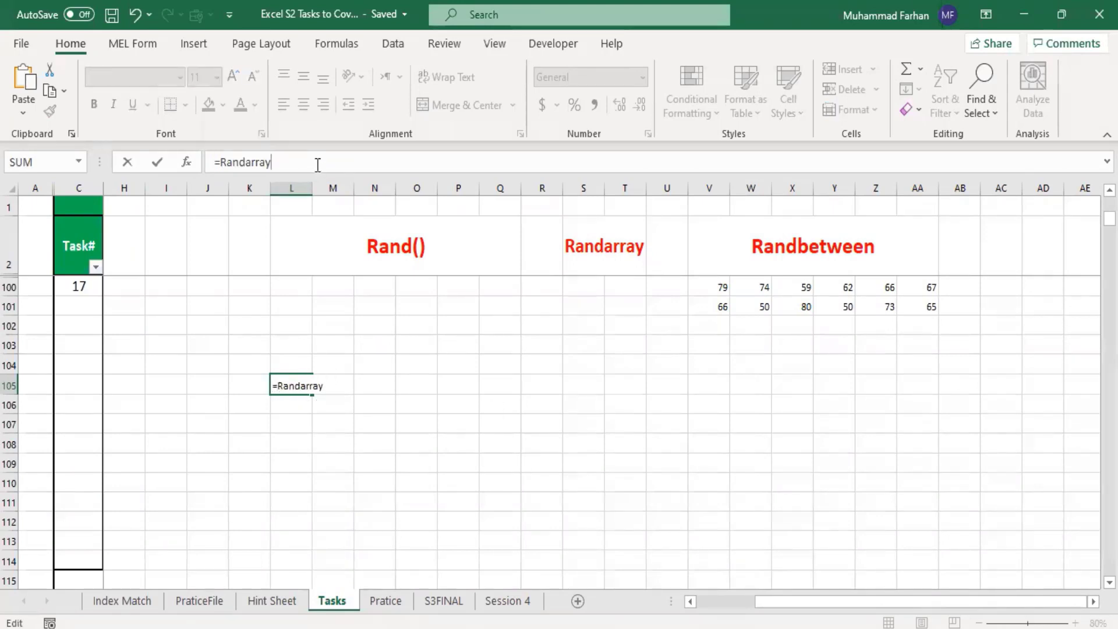
{"action": "type", "text": "("}
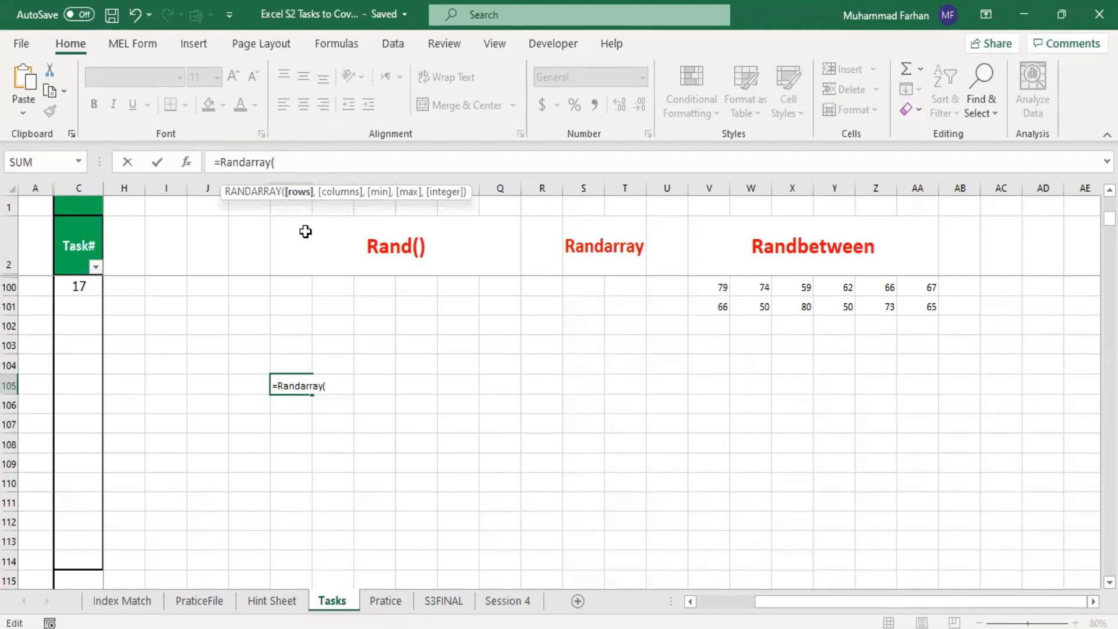
{"action": "type", "text": "10,"}
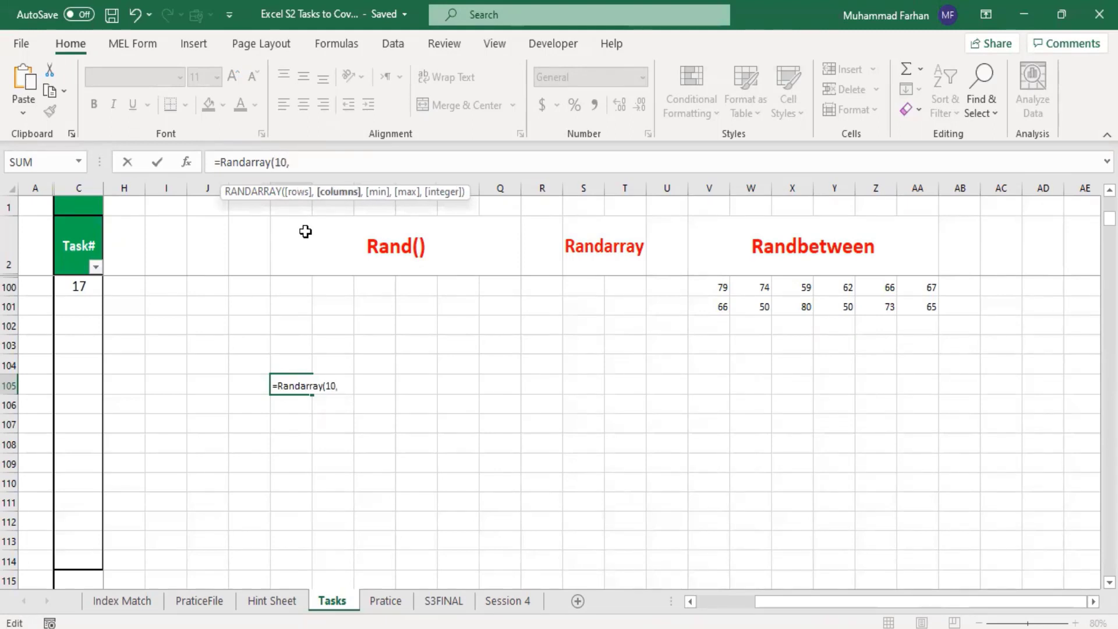
{"action": "type", "text": "10,20,"}
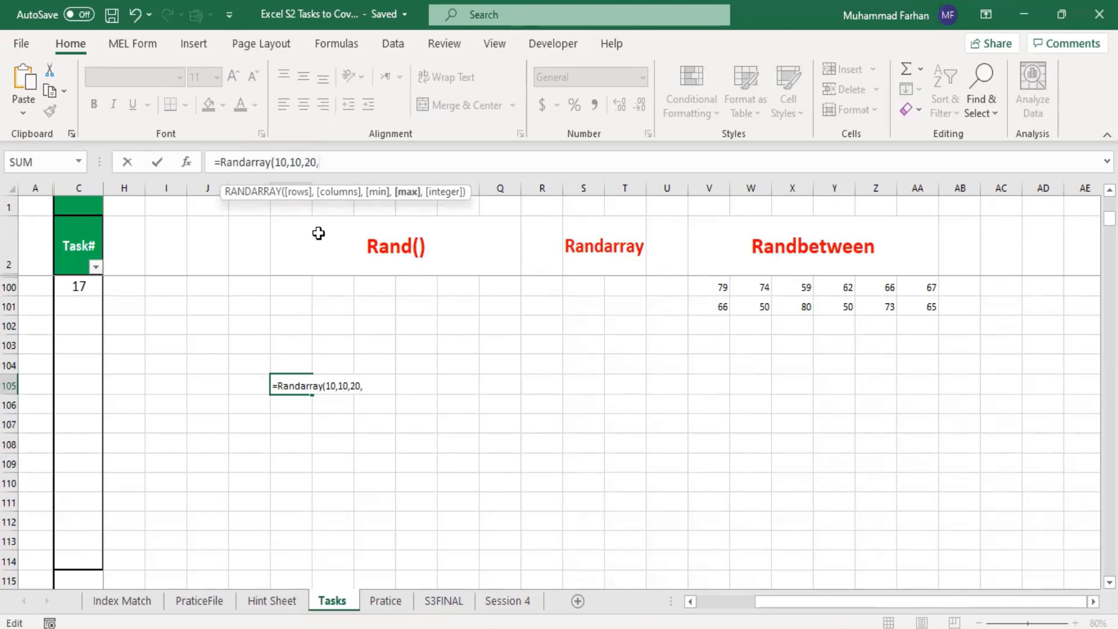
{"action": "type", "text": "95,"}
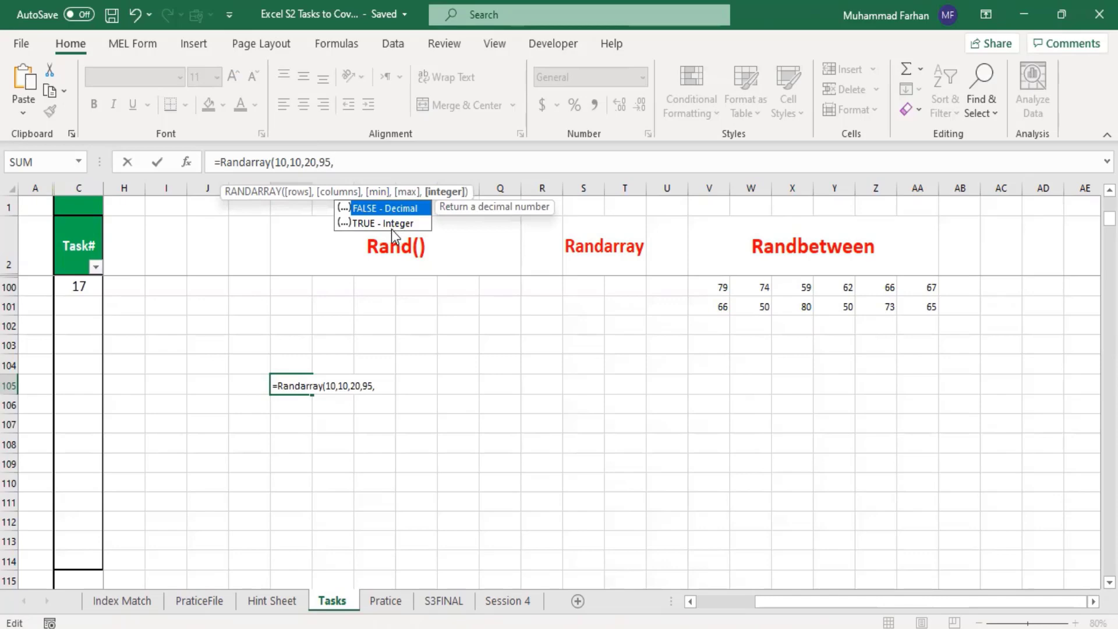
{"action": "type", "text": "1)"}
Step: Complete the RANDARRAY formula with 10 rows, 10 columns, minimum 20, maximum 95 and integer argument 1
{"action": "key", "text": "Return"}
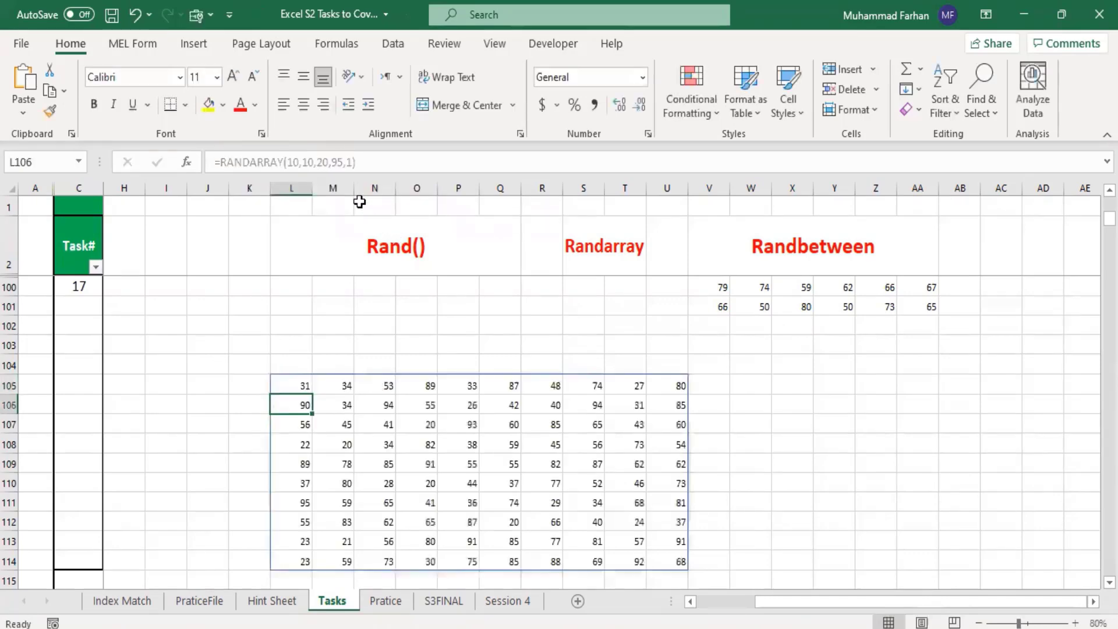
Step: Start a Greater Than conditional formatting rule for the random numbers in L105:U114
{"action": "scroll", "coordinate": [740, 346], "scroll_direction": "down", "scroll_amount": 1}
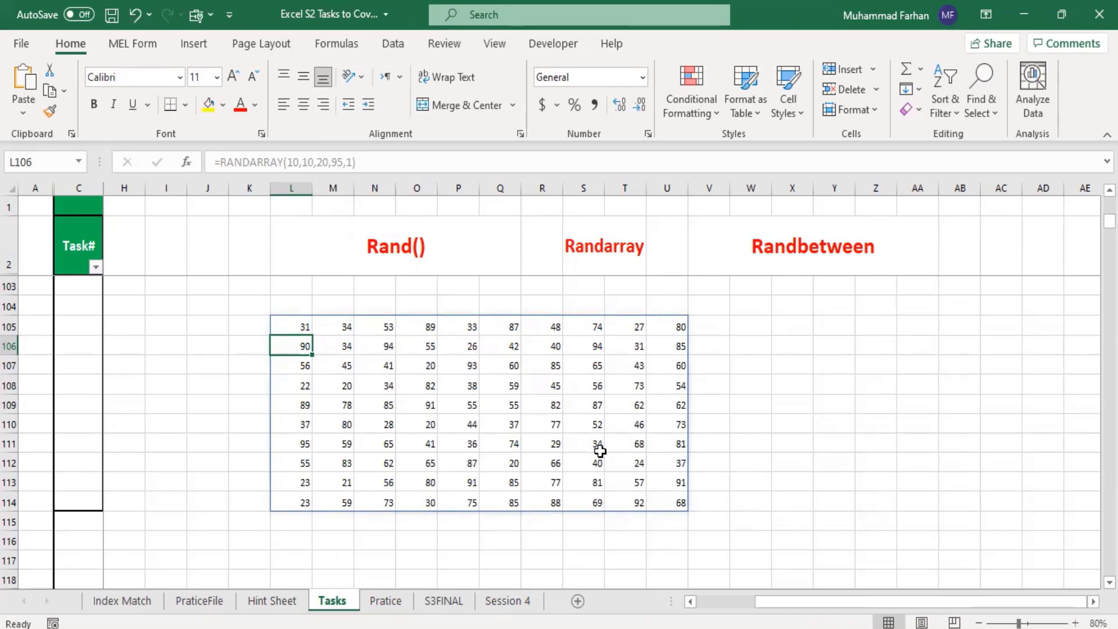
{"action": "left_click", "coordinate": [736, 444]}
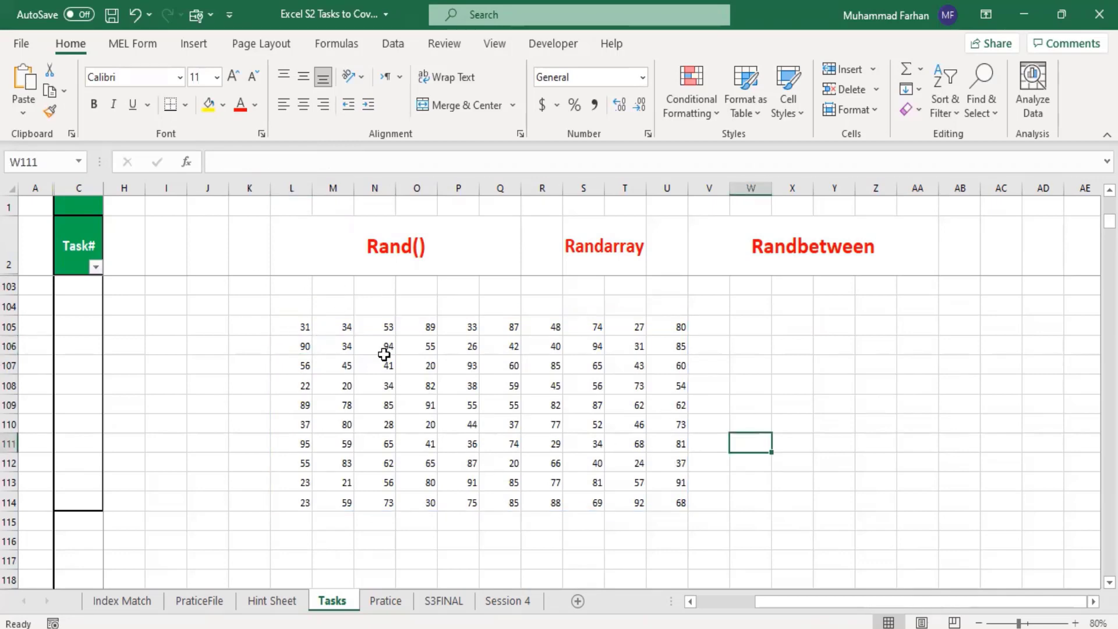
{"action": "left_click_drag", "start_coordinate": [291, 327], "coordinate": [676, 506]}
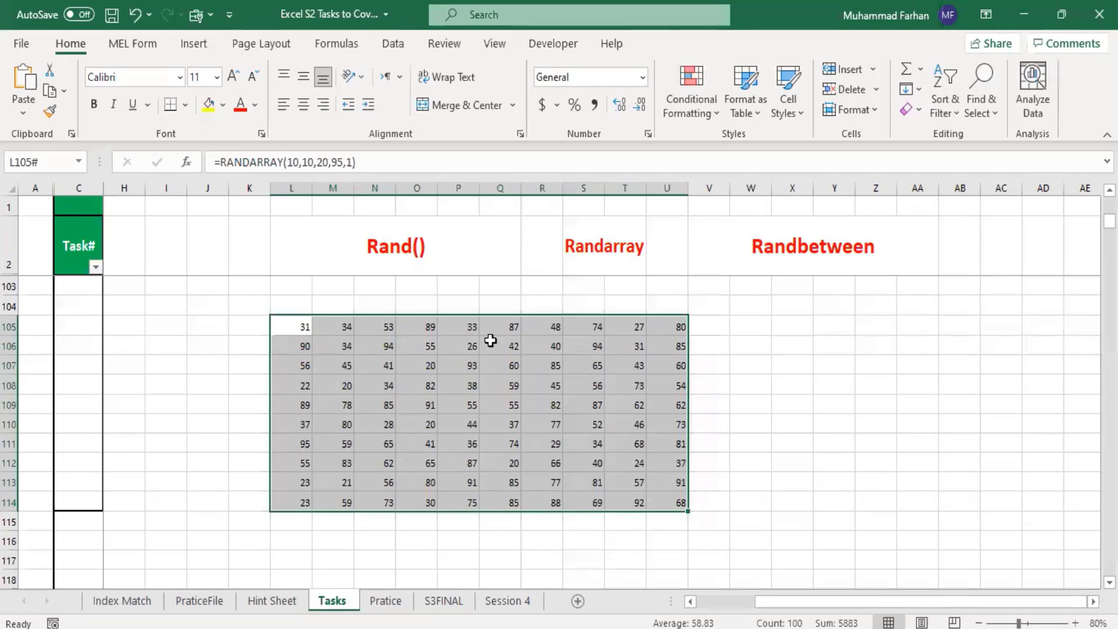
{"action": "left_click", "coordinate": [709, 120]}
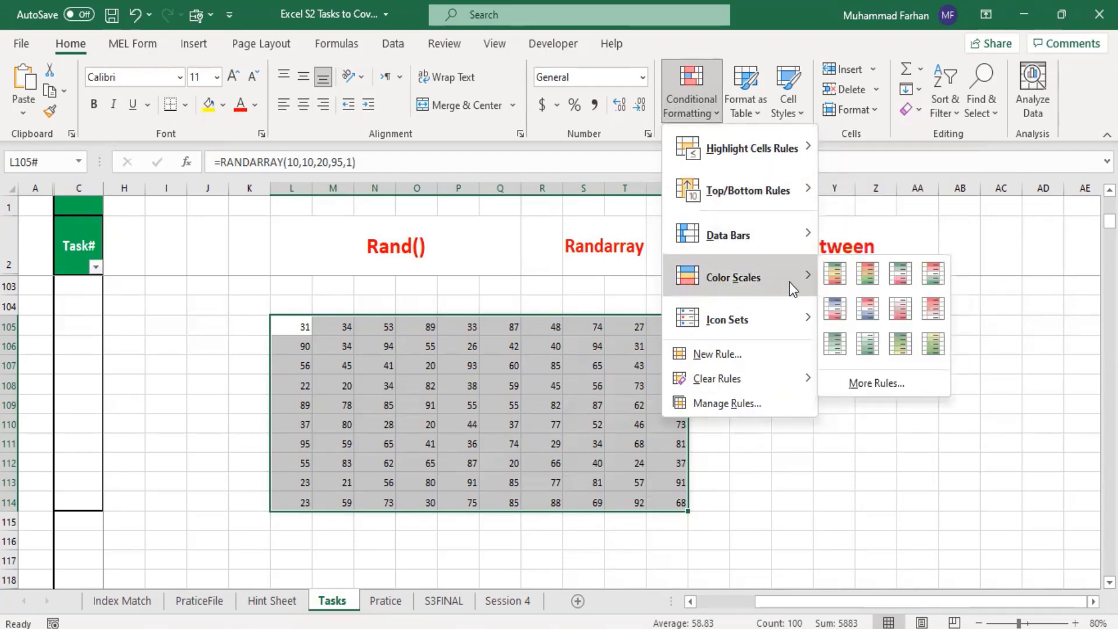
{"action": "mouse_move", "coordinate": [735, 321]}
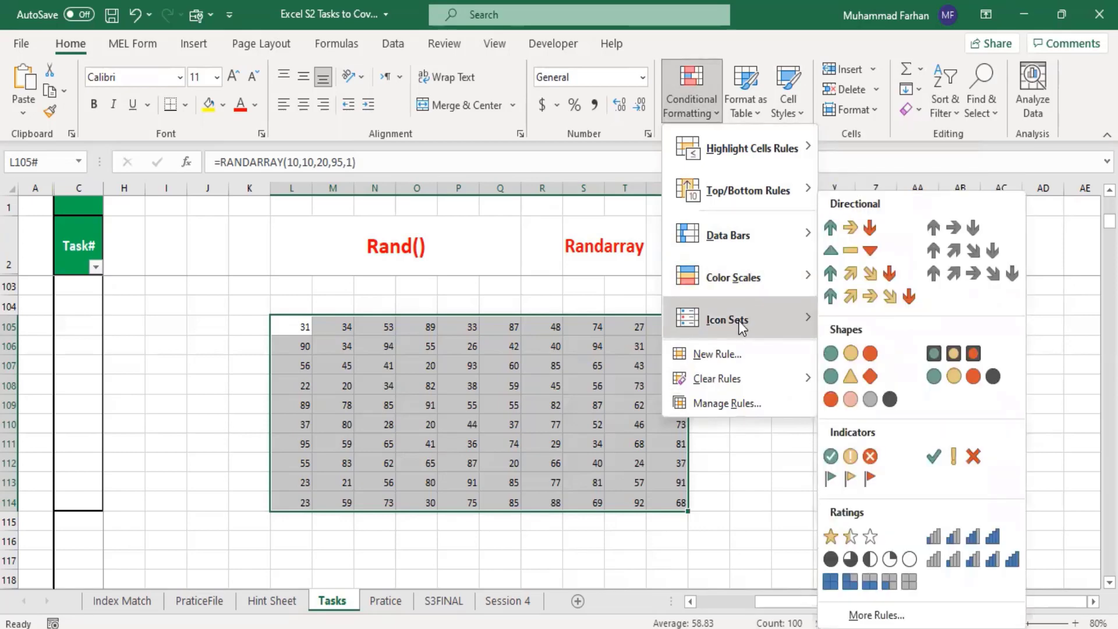
{"action": "mouse_move", "coordinate": [755, 167]}
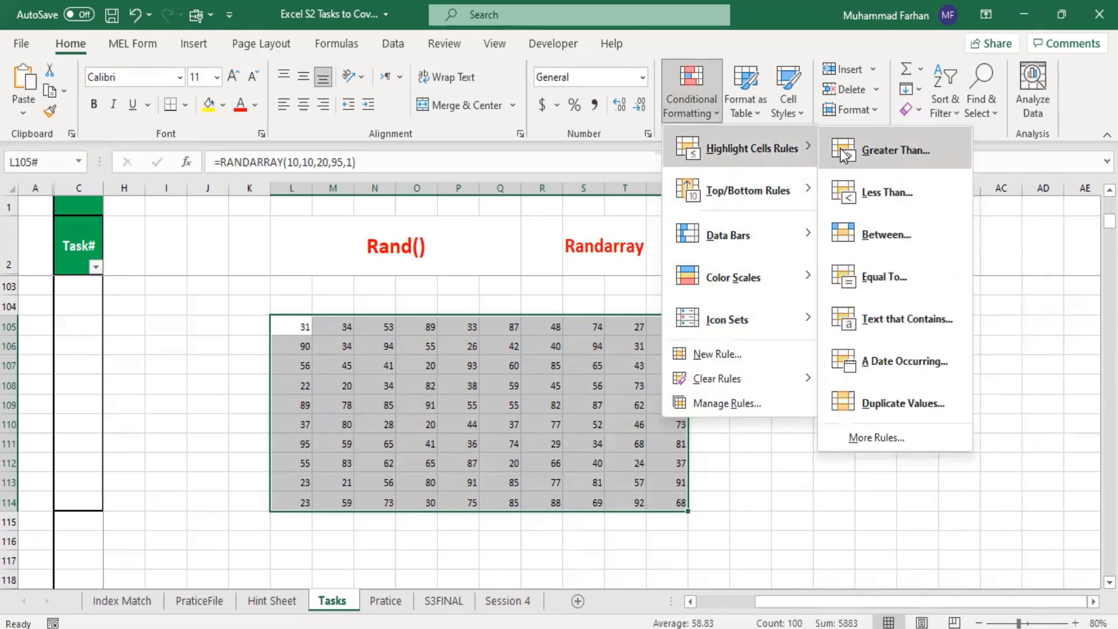
{"action": "left_click", "coordinate": [869, 152]}
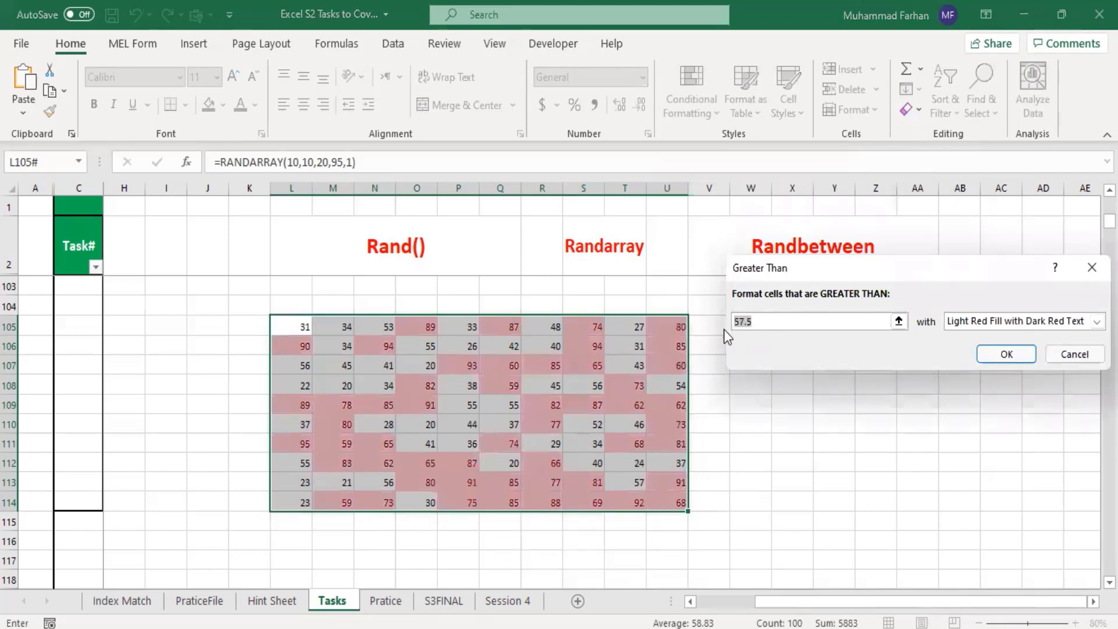
Step: Set the rule's threshold to 90 and apply it with Yellow Fill with Dark Yellow Text
{"action": "key", "text": "Right"}
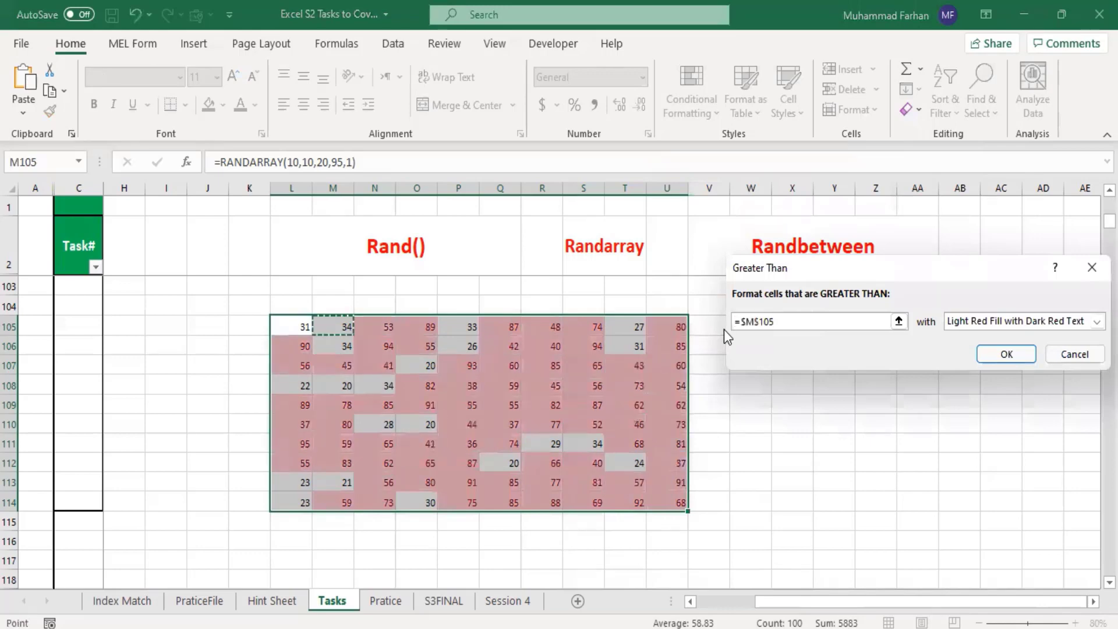
{"action": "key", "text": "BackSpace"}
{"action": "key", "text": "BackSpace"}
{"action": "key", "text": "BackSpace"}
{"action": "key", "text": "BackSpace"}
{"action": "key", "text": "BackSpace"}
{"action": "key", "text": "BackSpace"}
{"action": "key", "text": "BackSpace"}
{"action": "type", "text": "90"}
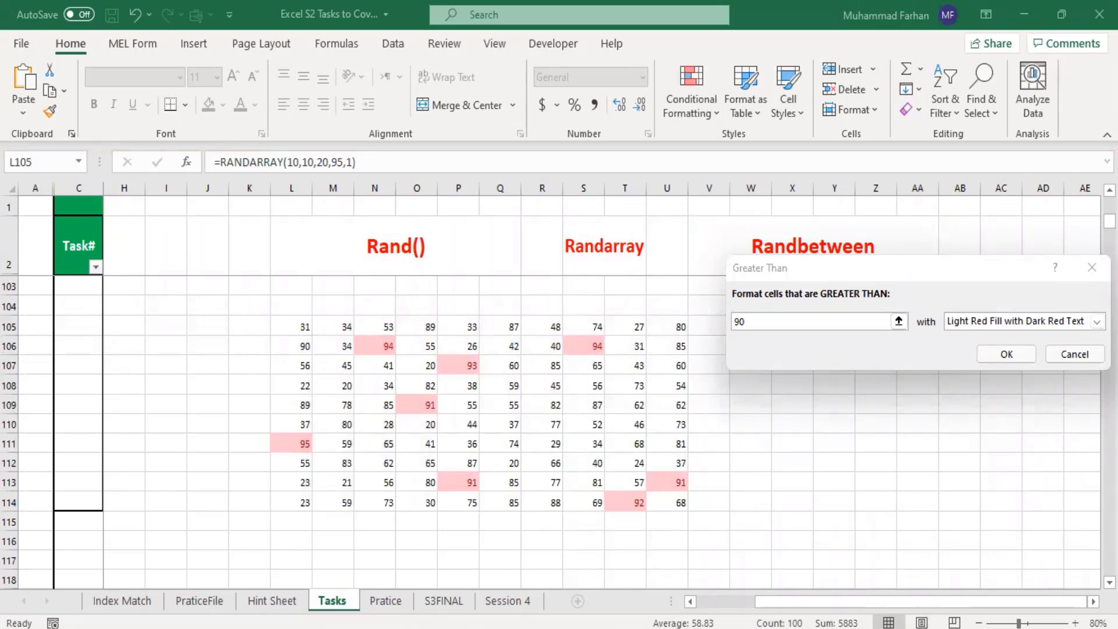
{"action": "left_click", "coordinate": [1095, 322]}
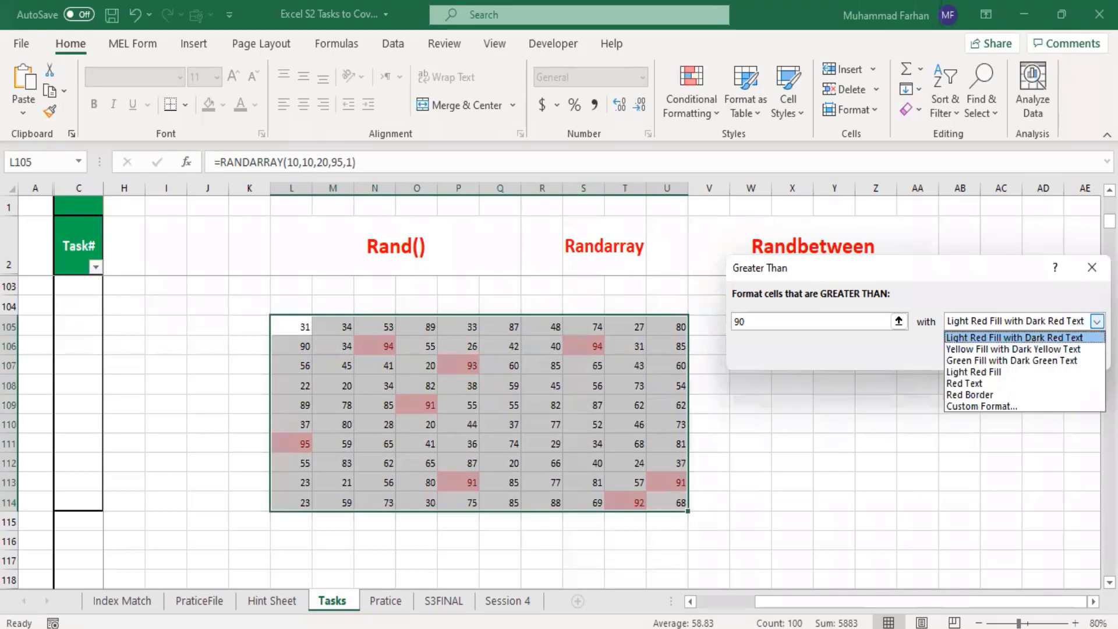
{"action": "left_click", "coordinate": [1029, 350]}
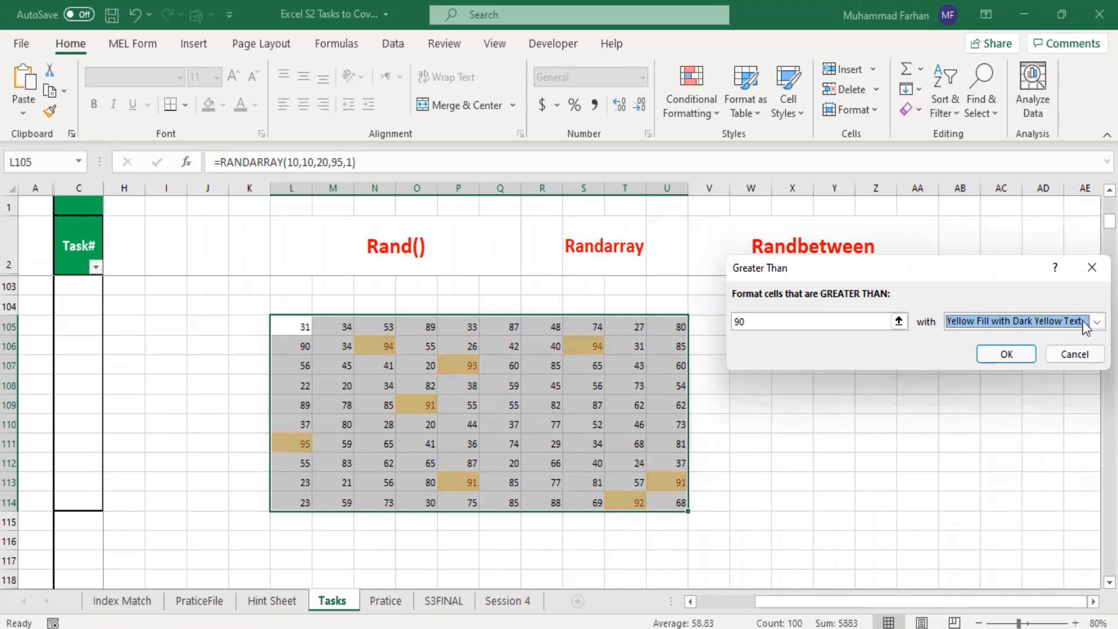
{"action": "left_click", "coordinate": [1007, 354]}
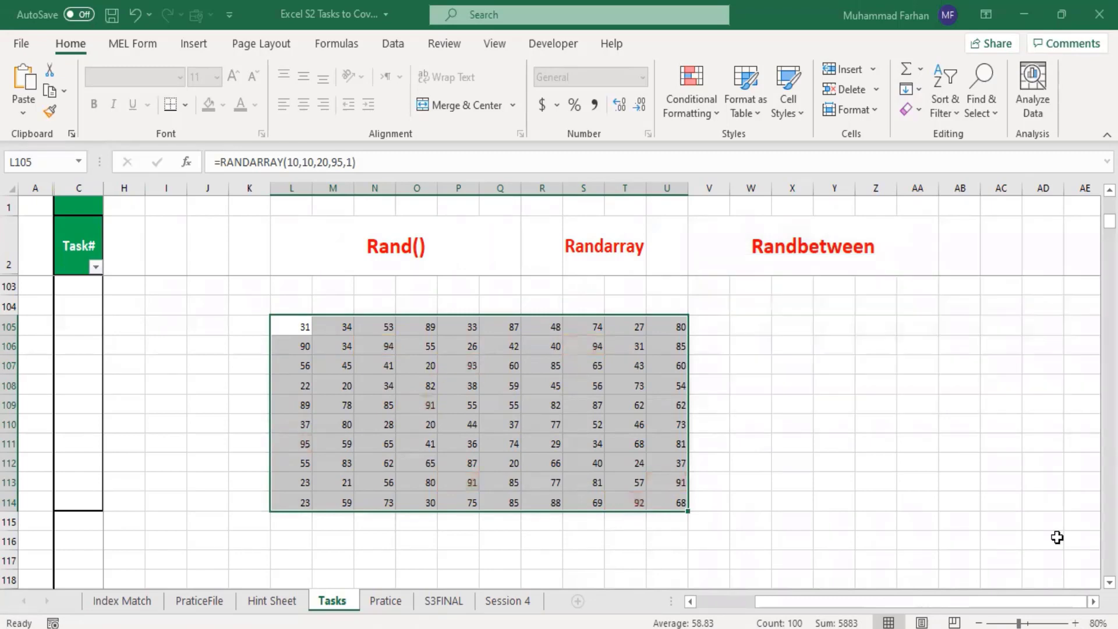
Step: Enlarge the sheet view to 110% and examine the highlighted cells in the random number block
{"action": "left_click", "coordinate": [1075, 623]}
{"action": "left_click", "coordinate": [1075, 623]}
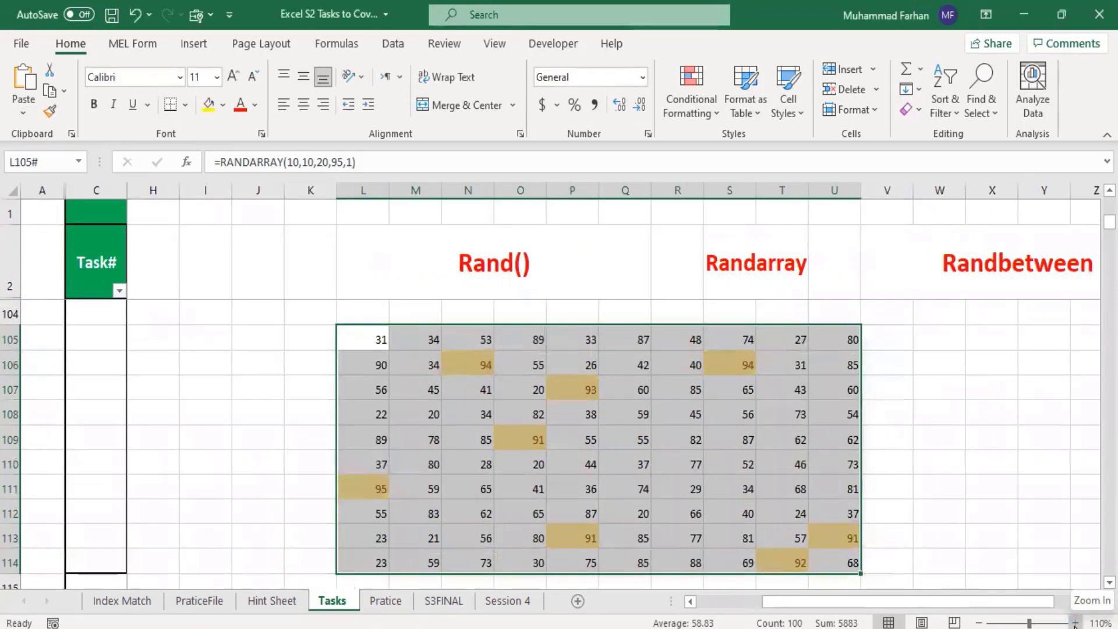
{"action": "left_click", "coordinate": [1075, 623]}
{"action": "scroll", "coordinate": [1054, 525], "scroll_direction": "up", "scroll_amount": 2}
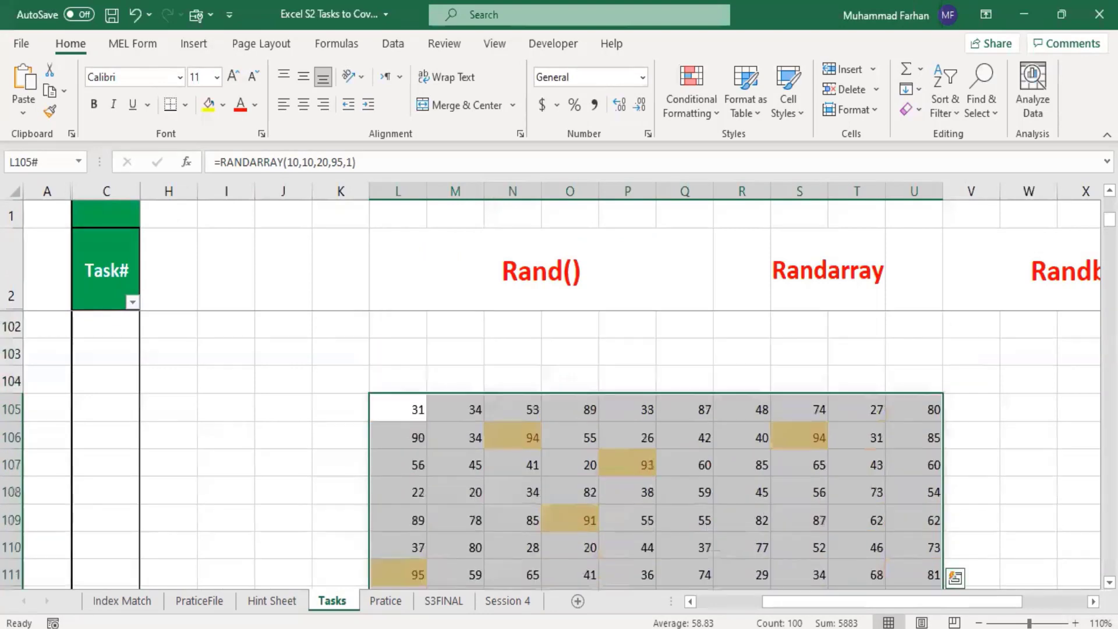
{"action": "scroll", "coordinate": [1045, 551], "scroll_direction": "down", "scroll_amount": 1}
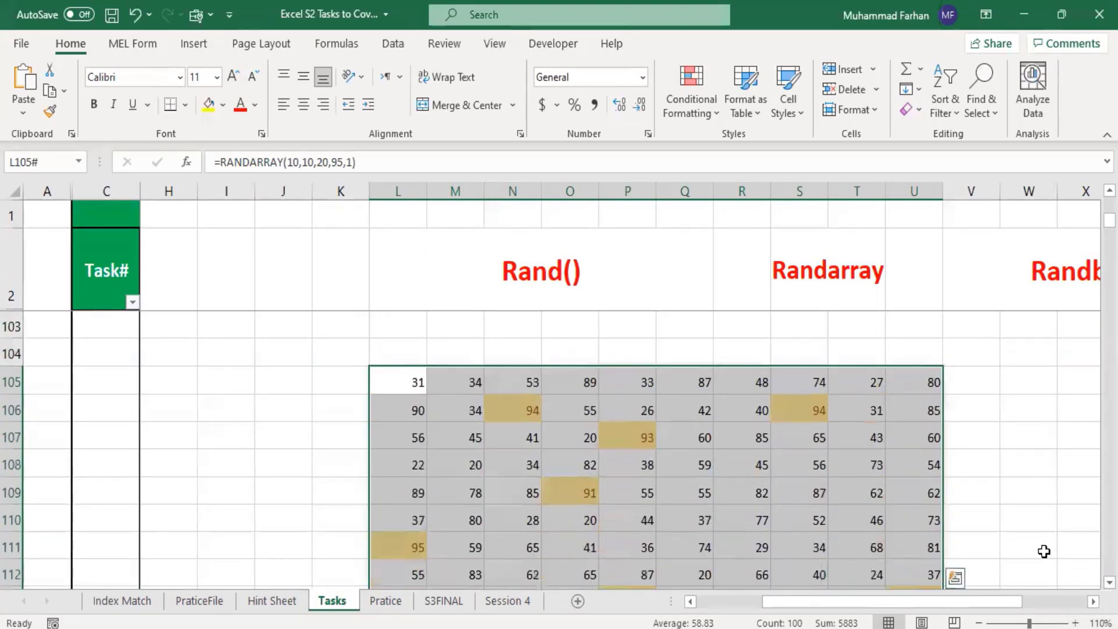
{"action": "scroll", "coordinate": [656, 448], "scroll_direction": "down", "scroll_amount": 1}
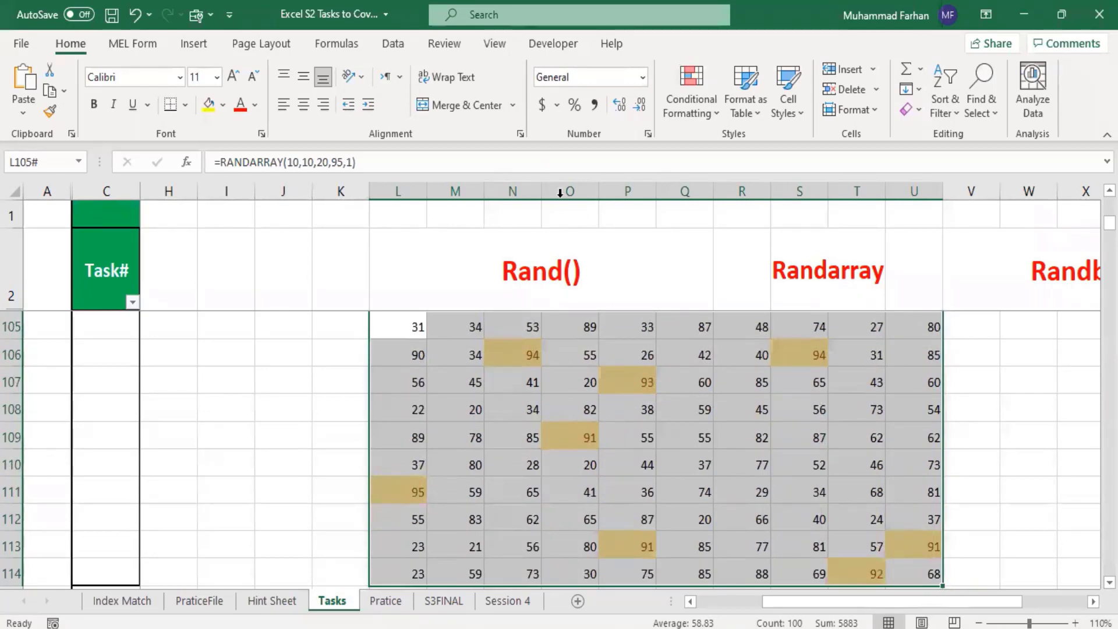
Step: Unfreeze the panes on the Tasks sheet and show the whole random number block L105:U114
{"action": "left_click", "coordinate": [494, 44]}
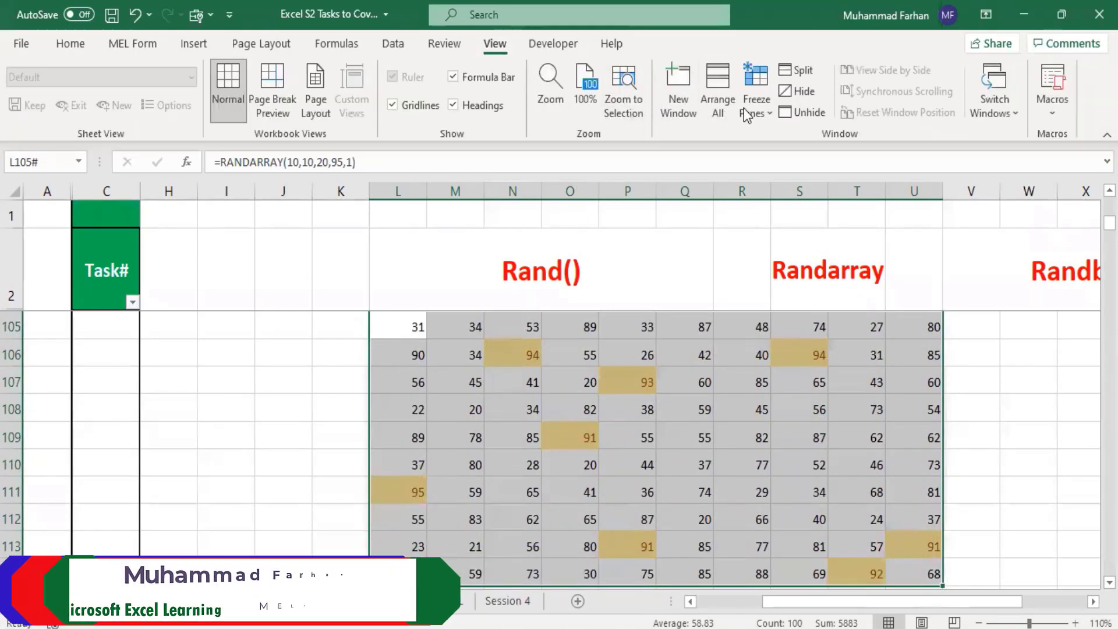
{"action": "left_click", "coordinate": [764, 110]}
{"action": "left_click", "coordinate": [815, 145]}
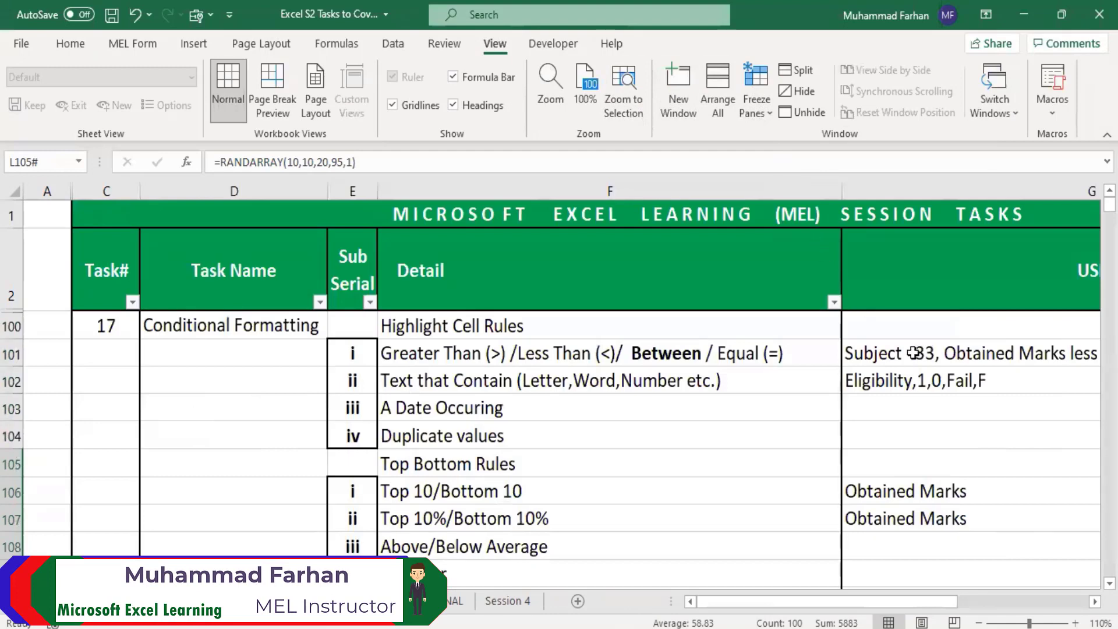
{"action": "left_click_drag", "start_coordinate": [773, 602], "coordinate": [947, 603]}
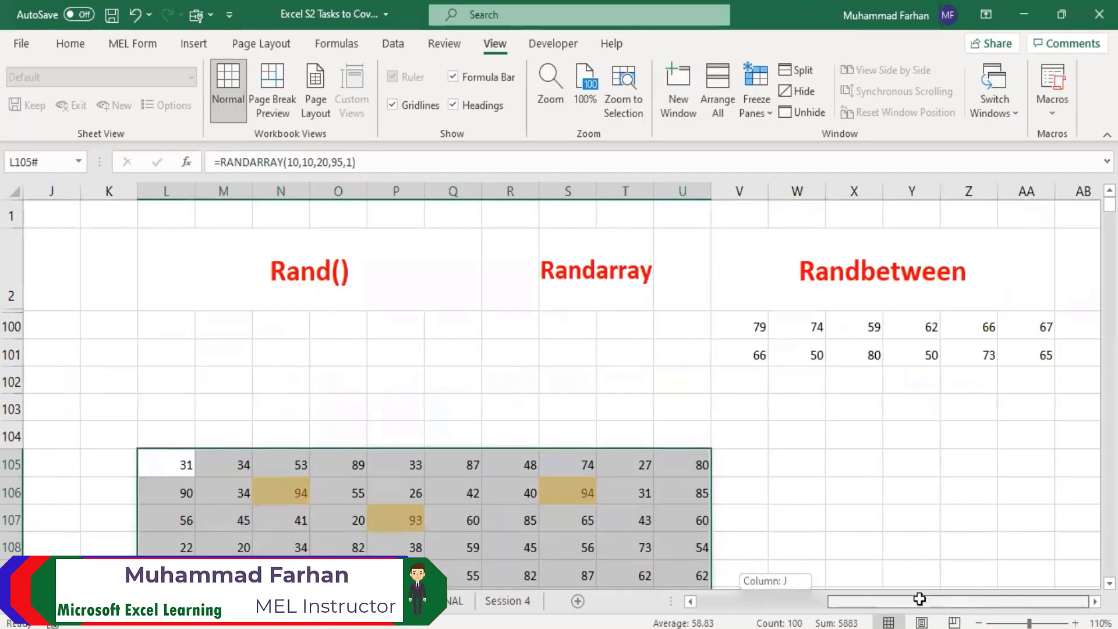
{"action": "scroll", "coordinate": [745, 446], "scroll_direction": "down", "scroll_amount": 2}
{"action": "scroll", "coordinate": [745, 446], "scroll_direction": "up", "scroll_amount": 1}
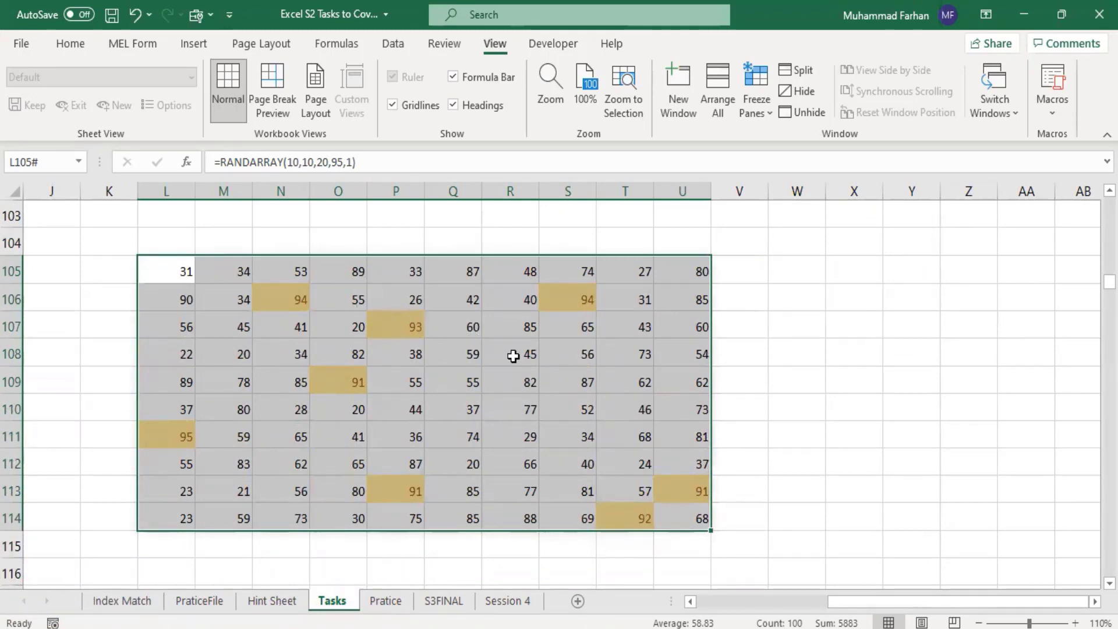
Step: Start another Greater Than highlight rule on the random numbers in L105:U114 with a threshold of 90
{"action": "mouse_move", "coordinate": [934, 602]}
{"action": "left_mouse_down"}
{"action": "mouse_move", "coordinate": [899, 596]}
{"action": "mouse_move", "coordinate": [913, 600]}
{"action": "left_mouse_up"}
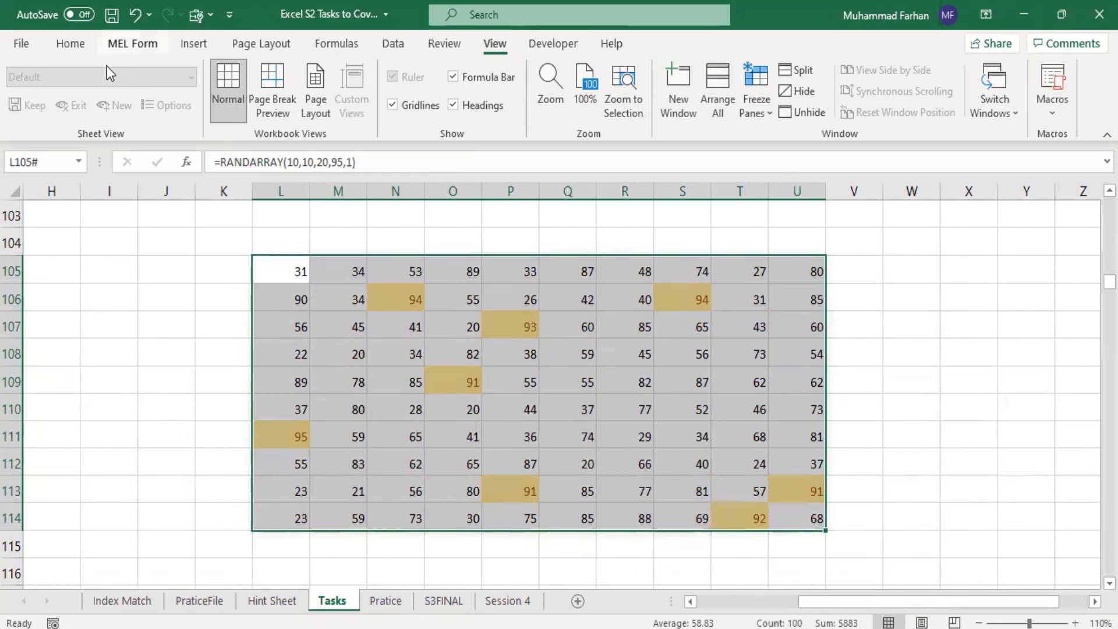
{"action": "left_click", "coordinate": [75, 42]}
{"action": "left_click", "coordinate": [701, 114]}
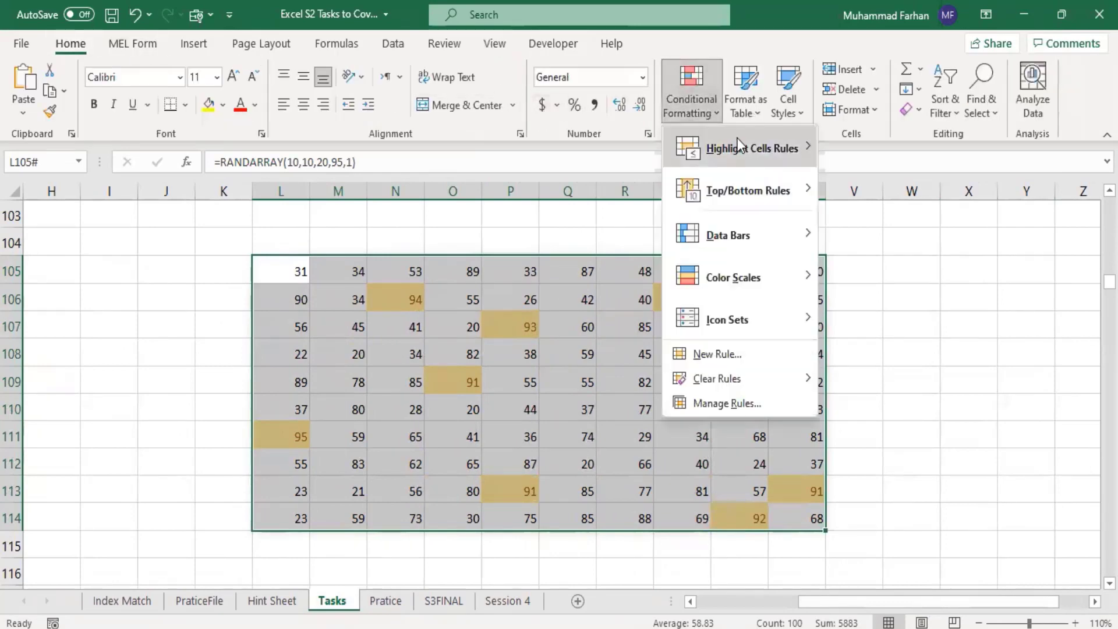
{"action": "mouse_move", "coordinate": [756, 155]}
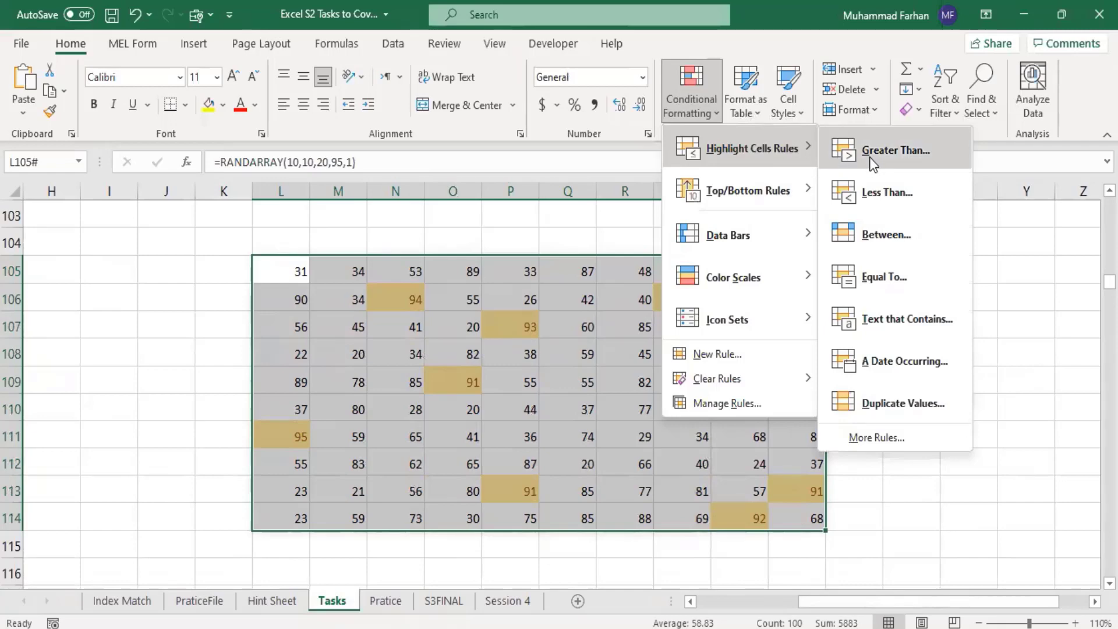
{"action": "left_click", "coordinate": [887, 150]}
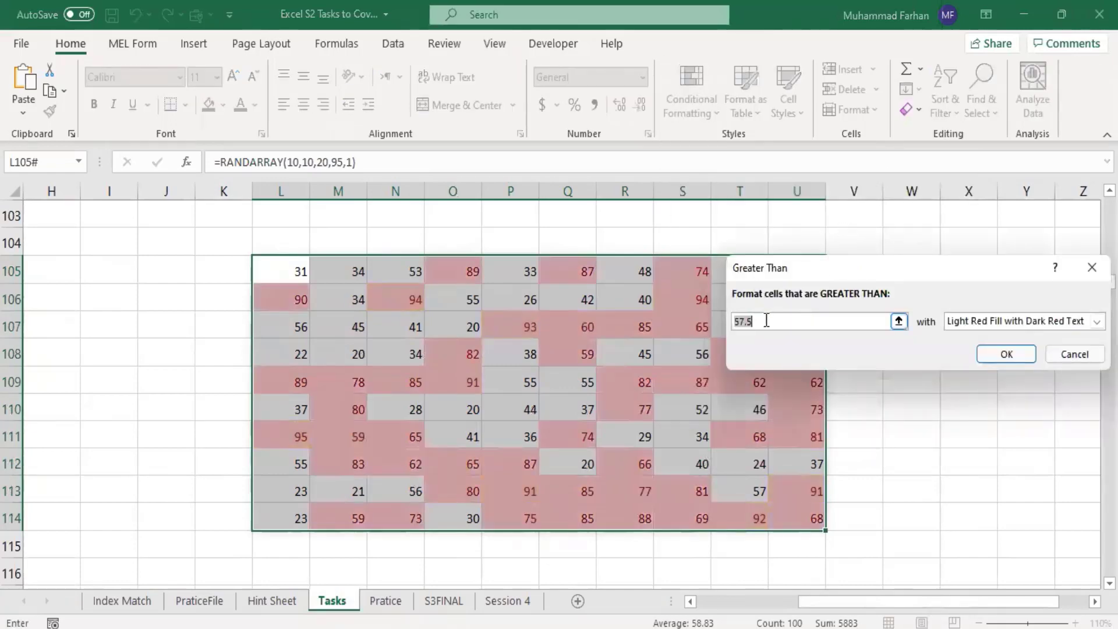
{"action": "type", "text": "90"}
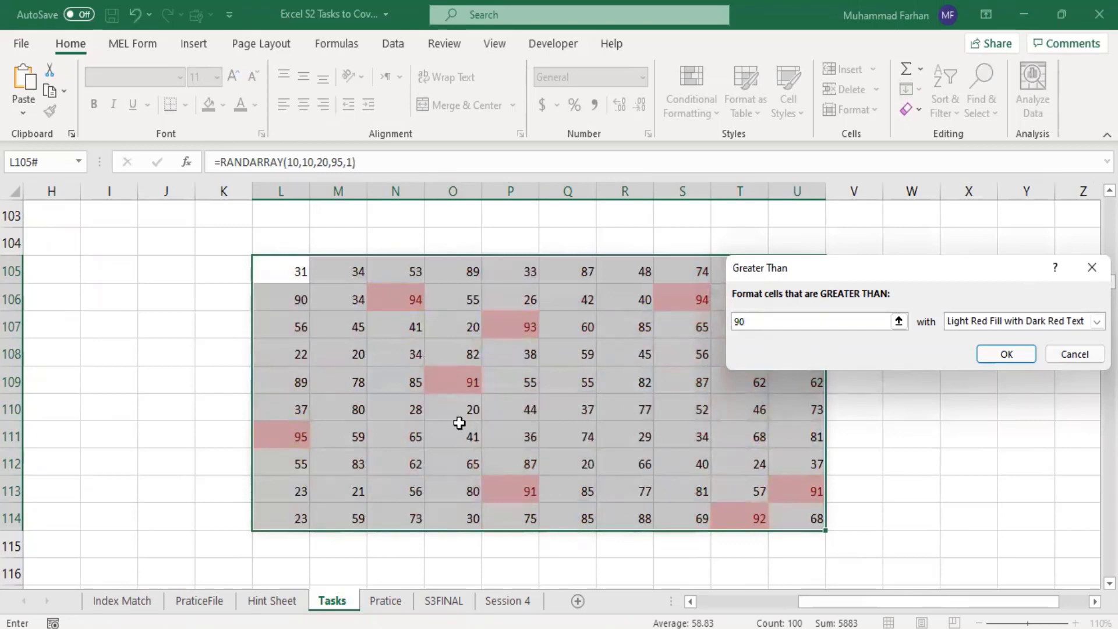
Step: Preview Yellow Fill with Dark Yellow Text for the Greater Than rule and switch it to a custom format
{"action": "left_click", "coordinate": [1002, 320]}
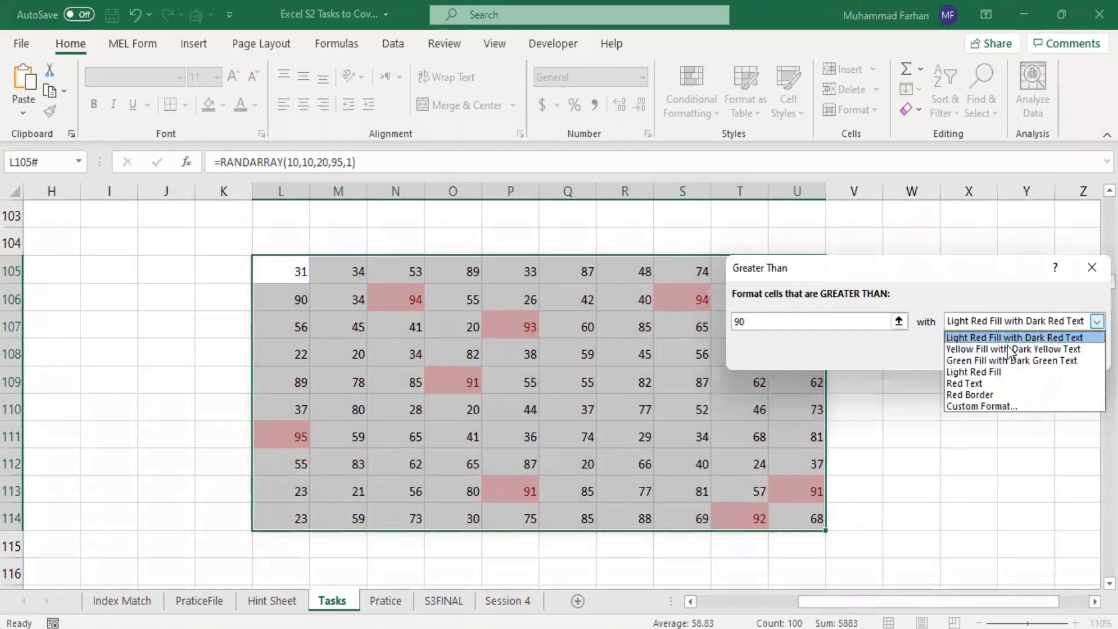
{"action": "left_click", "coordinate": [1007, 353]}
{"action": "left_click", "coordinate": [1004, 322]}
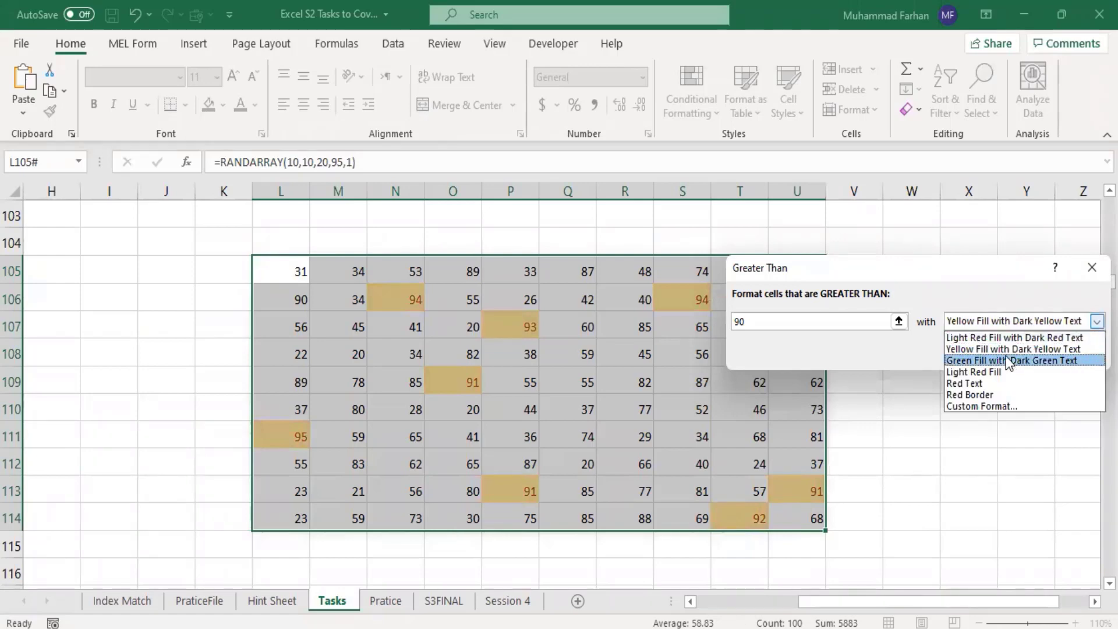
{"action": "left_click", "coordinate": [1004, 359]}
{"action": "scroll", "coordinate": [1005, 334], "scroll_direction": "down", "scroll_amount": 4}
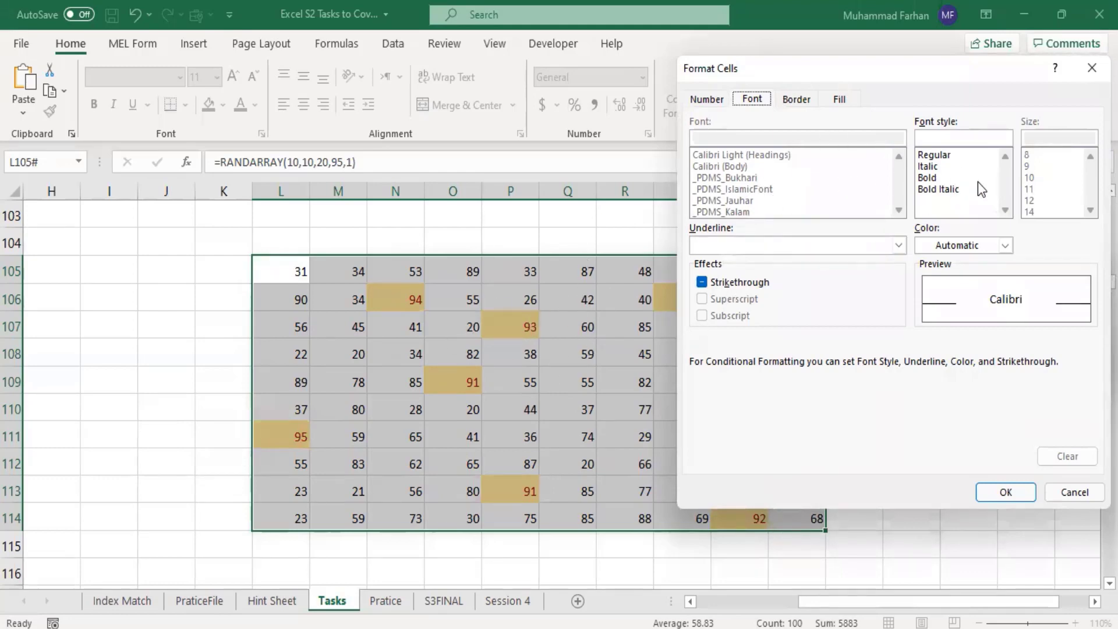
Step: Set the custom format's font style to Bold and its font color to standard green
{"action": "left_click", "coordinate": [931, 178]}
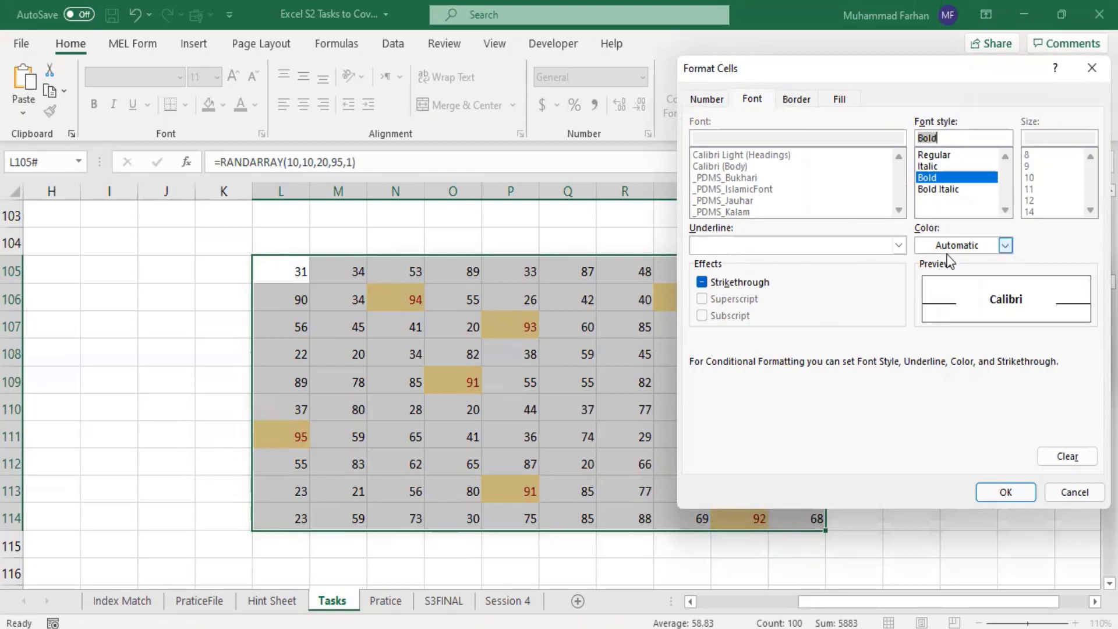
{"action": "left_click", "coordinate": [1010, 249]}
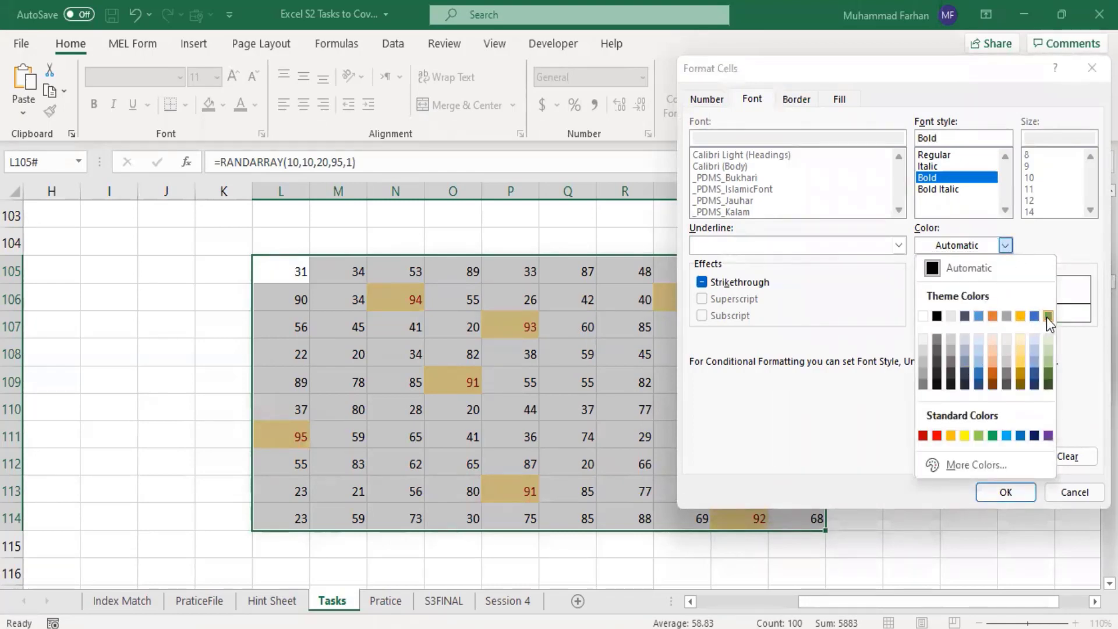
{"action": "left_click", "coordinate": [992, 435]}
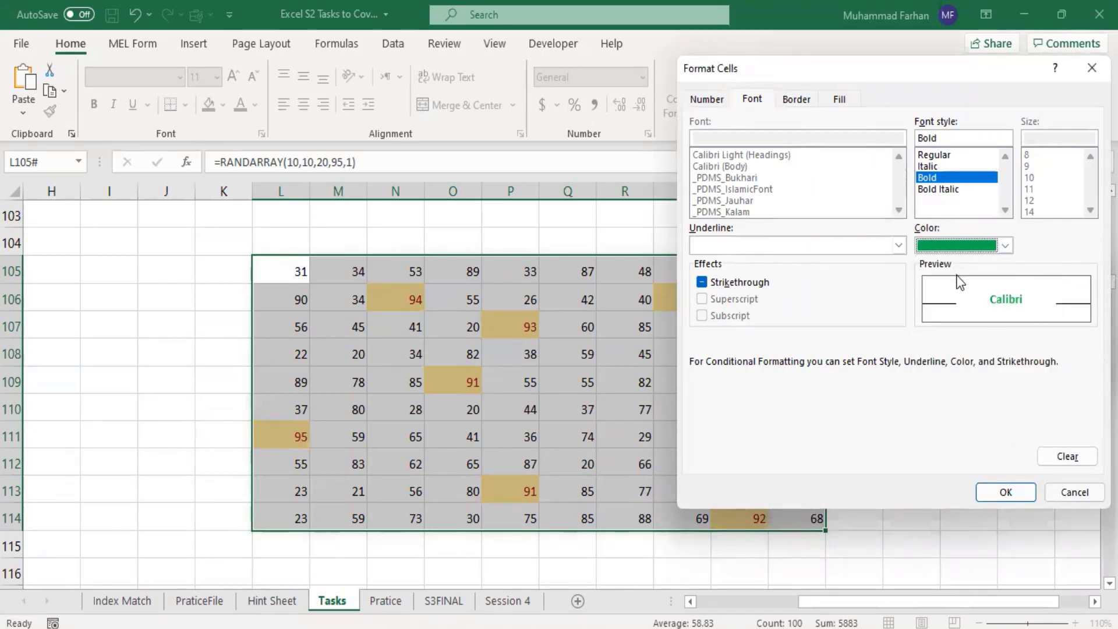
Step: Give the custom format a dark blue background fill and apply the Greater Than 90 rule
{"action": "left_click", "coordinate": [838, 101]}
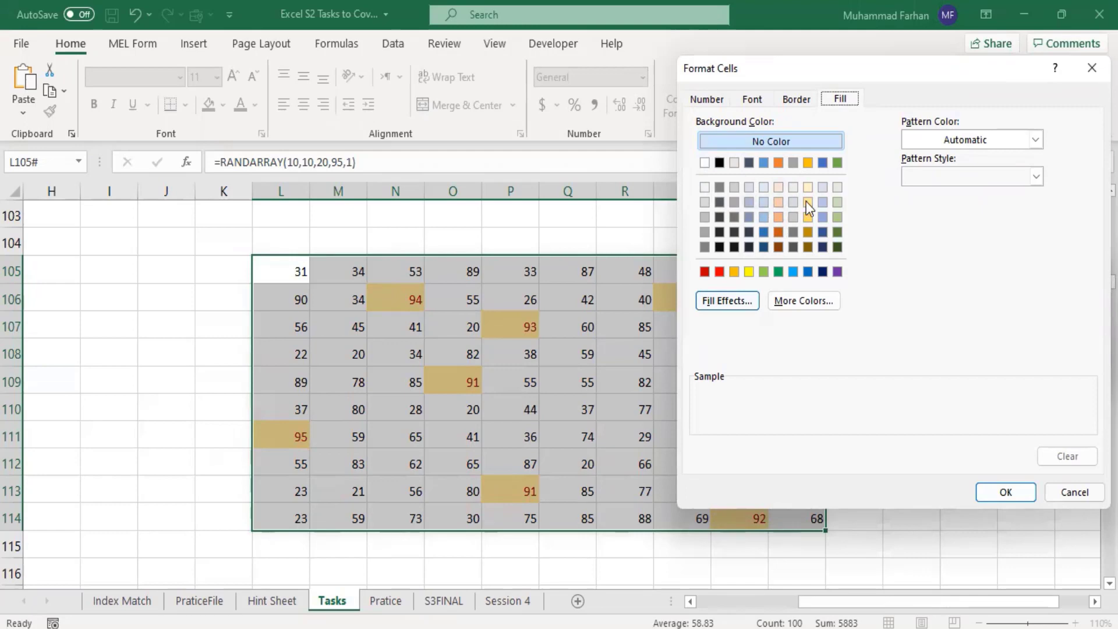
{"action": "left_click", "coordinate": [822, 232]}
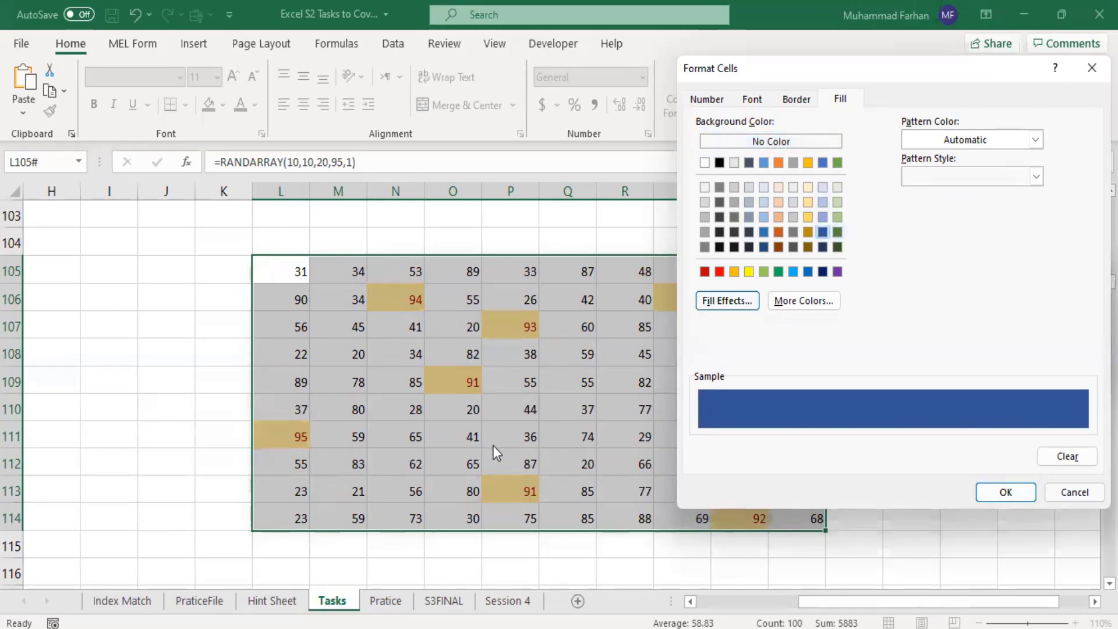
{"action": "left_click", "coordinate": [1005, 492]}
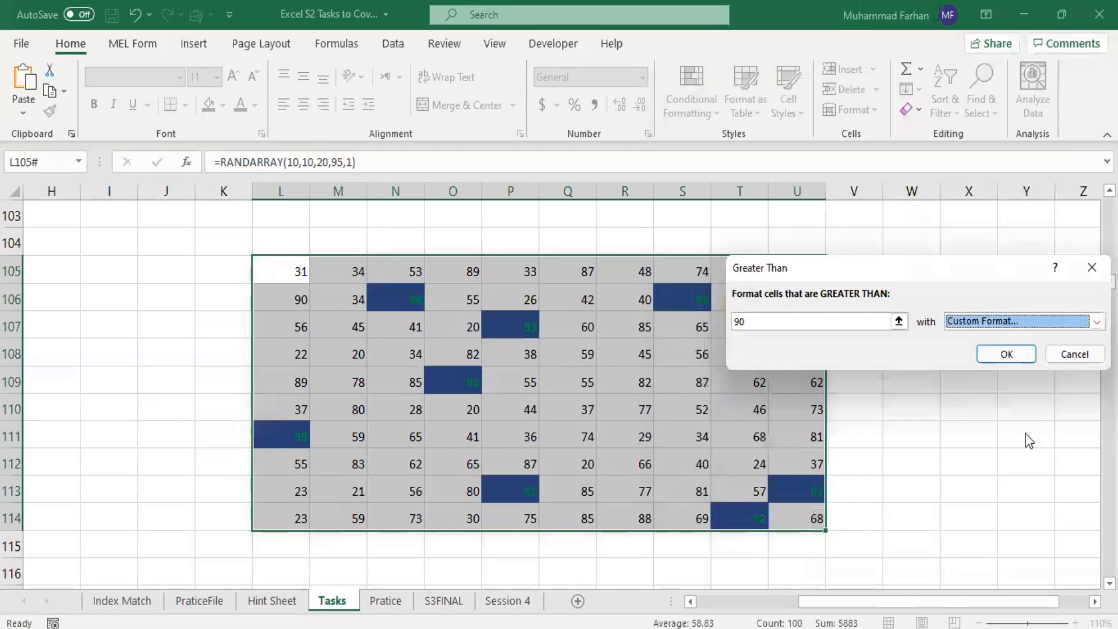
{"action": "left_click", "coordinate": [1015, 354]}
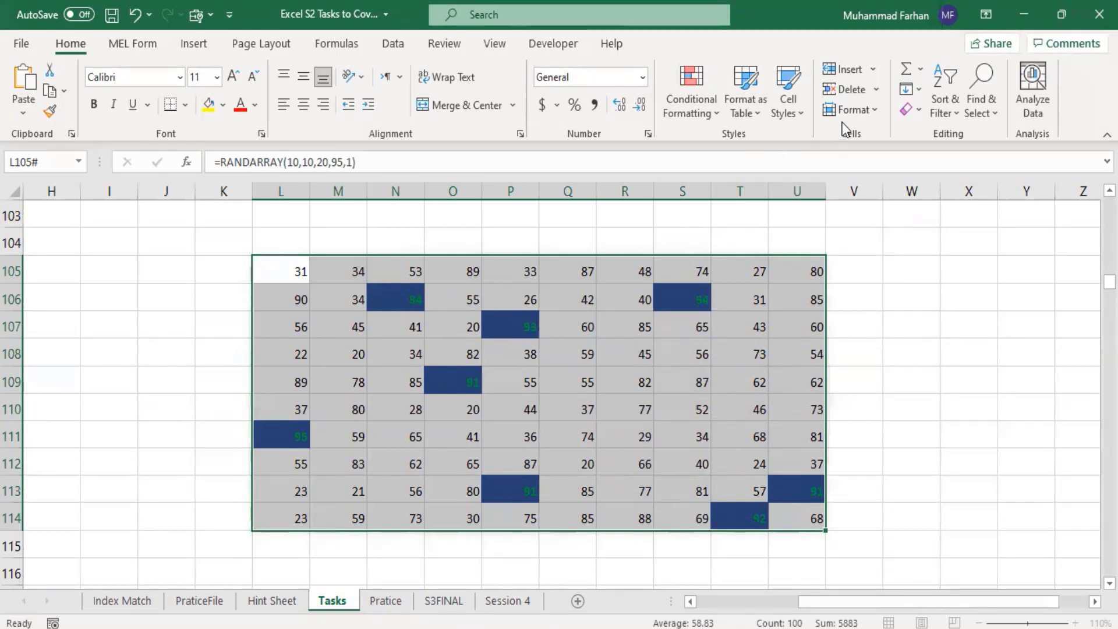
Step: Start one more Greater Than highlight rule on L105:U114 and set its threshold to 90
{"action": "left_click", "coordinate": [717, 117]}
{"action": "mouse_move", "coordinate": [741, 153]}
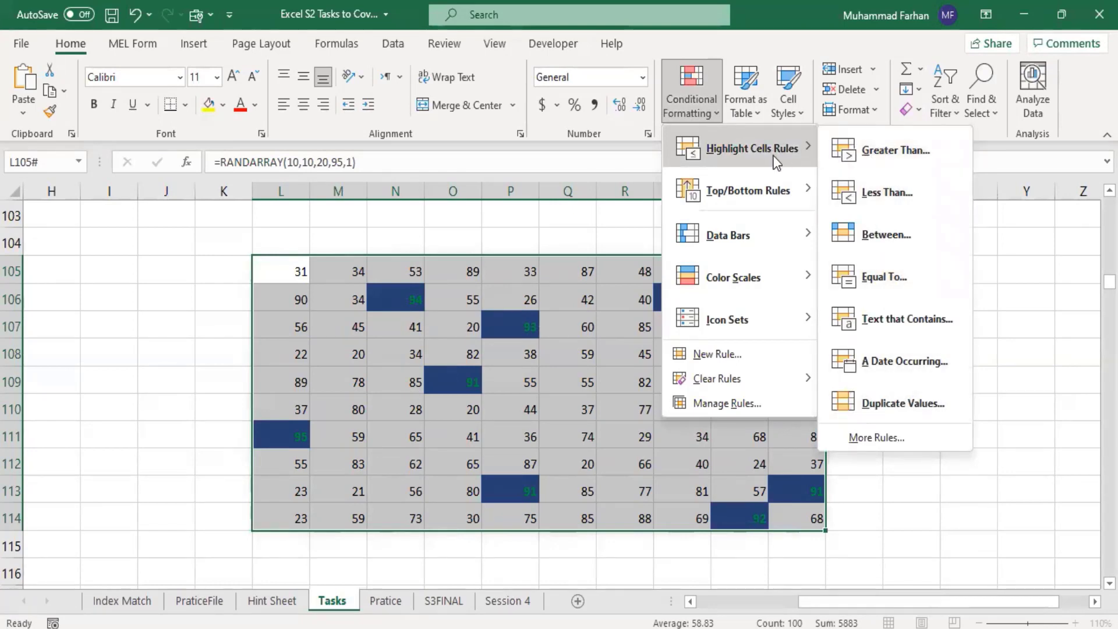
{"action": "left_click", "coordinate": [874, 157]}
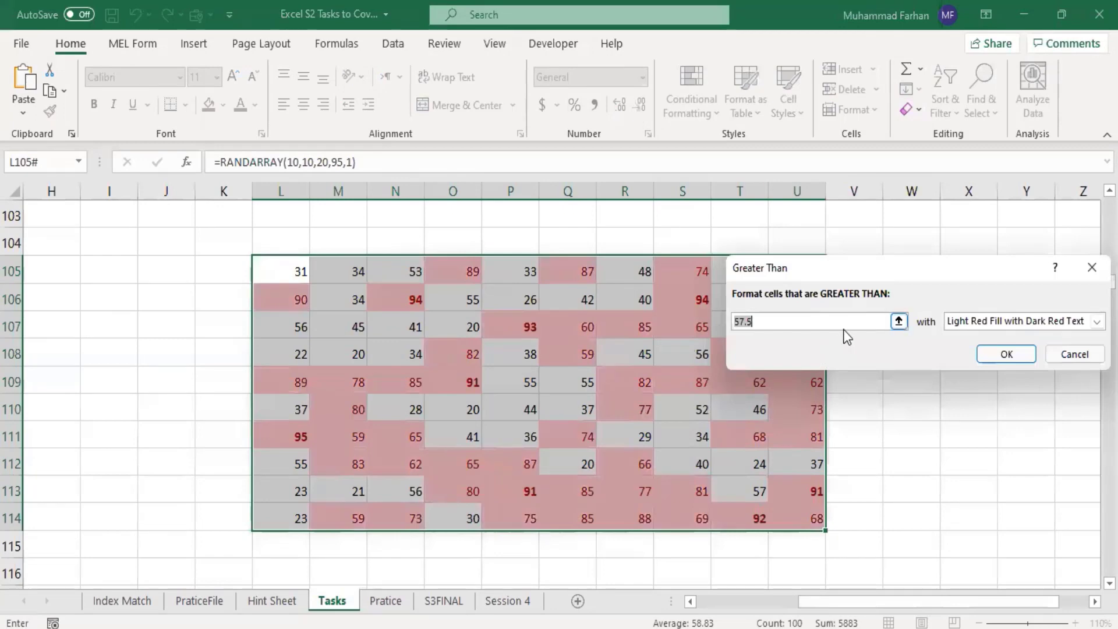
{"action": "key", "text": "BackSpace"}
{"action": "type", "text": "90"}
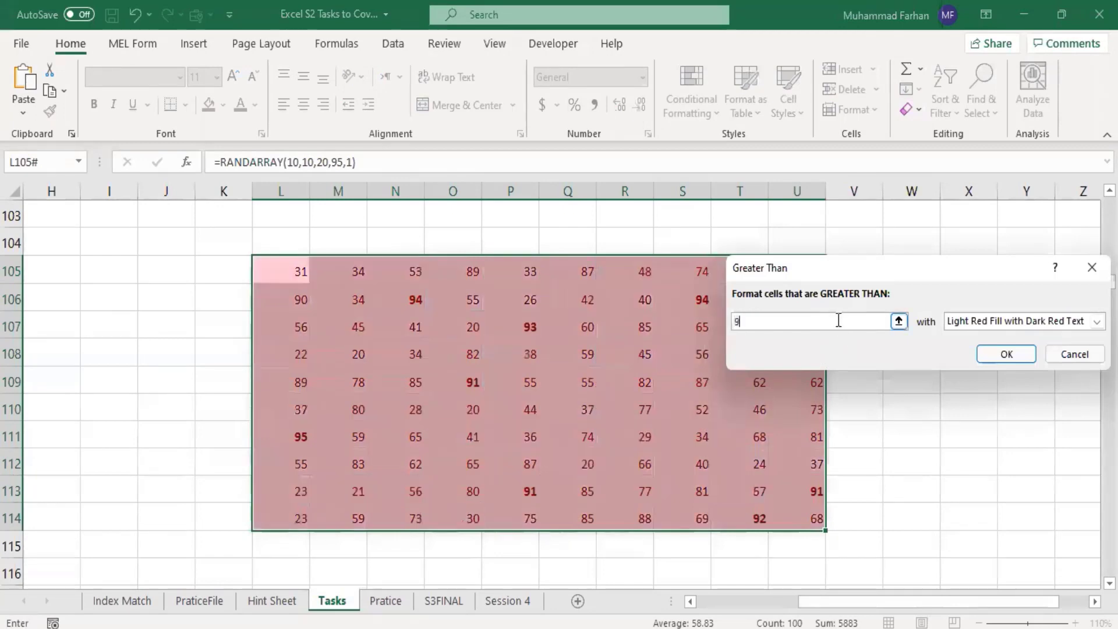
Step: Preview Yellow Fill with Dark Yellow Text on the new rule and return to Light Red Fill with Dark Red Text
{"action": "left_click", "coordinate": [1000, 320]}
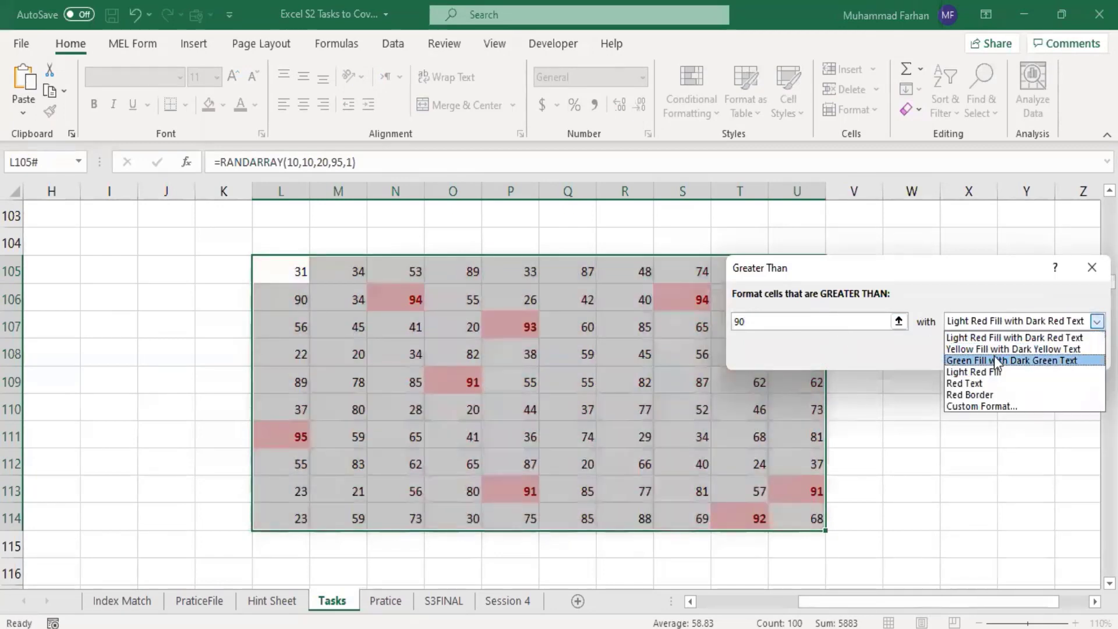
{"action": "left_click", "coordinate": [997, 349]}
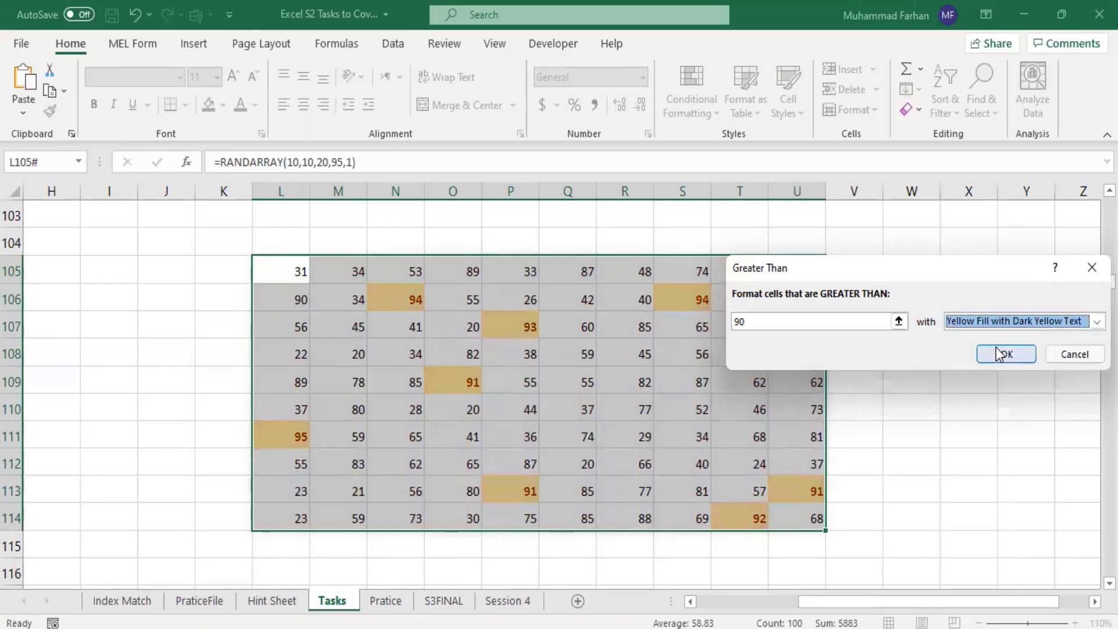
{"action": "left_click", "coordinate": [989, 322]}
{"action": "left_click", "coordinate": [987, 336]}
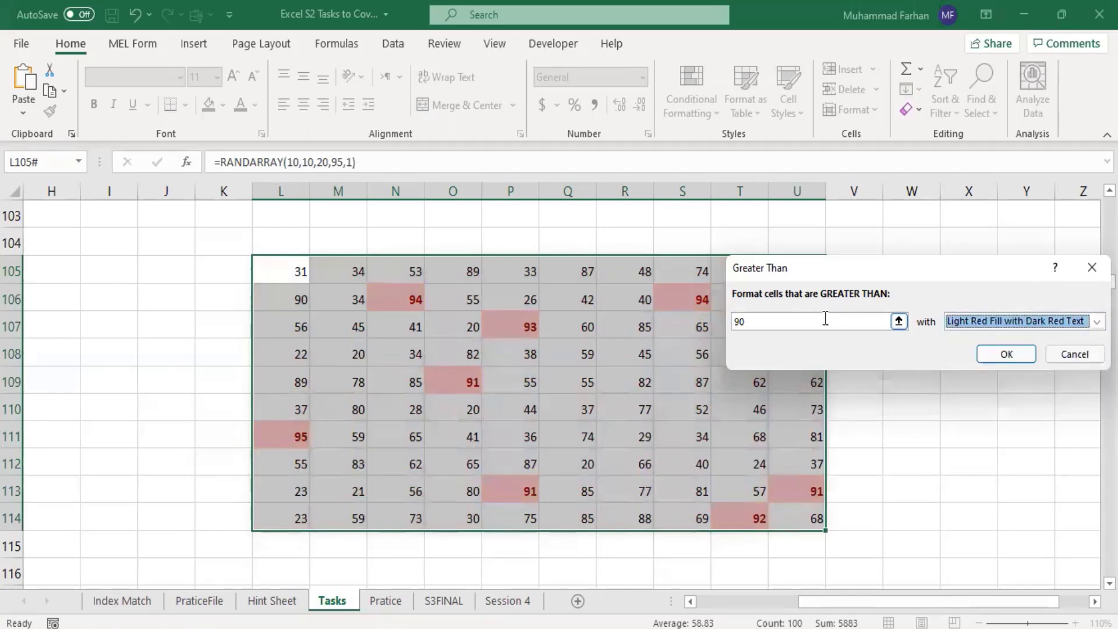
Step: Give the new Greater Than rule a custom format with the Regular font style and apply it
{"action": "left_click", "coordinate": [1014, 321]}
{"action": "left_click", "coordinate": [1002, 408]}
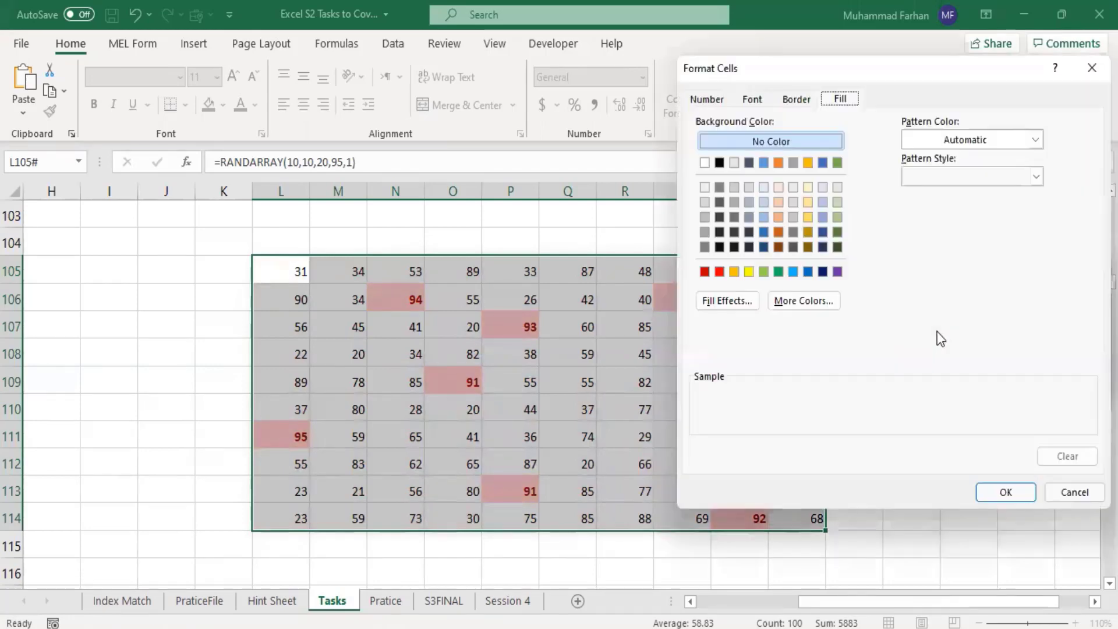
{"action": "left_click", "coordinate": [764, 103]}
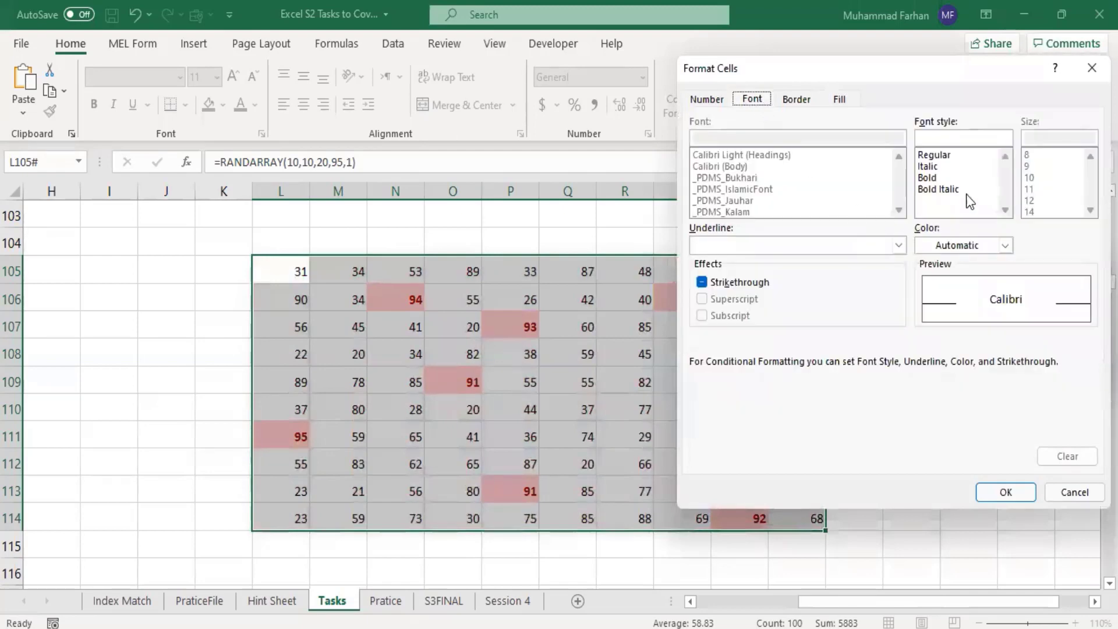
{"action": "left_click", "coordinate": [934, 155]}
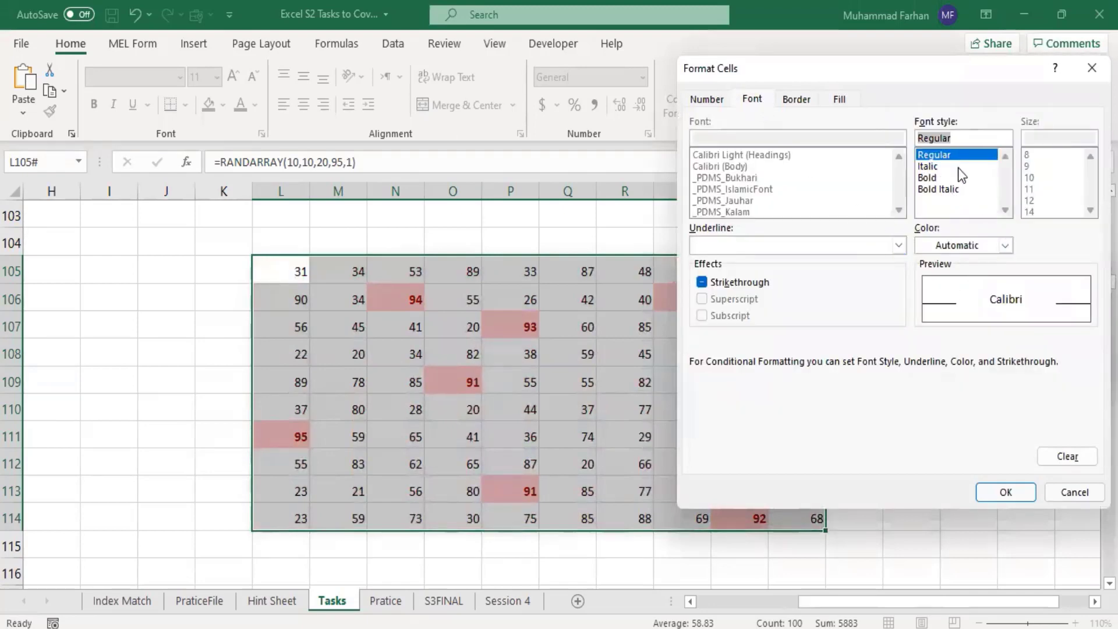
{"action": "left_click", "coordinate": [1006, 492]}
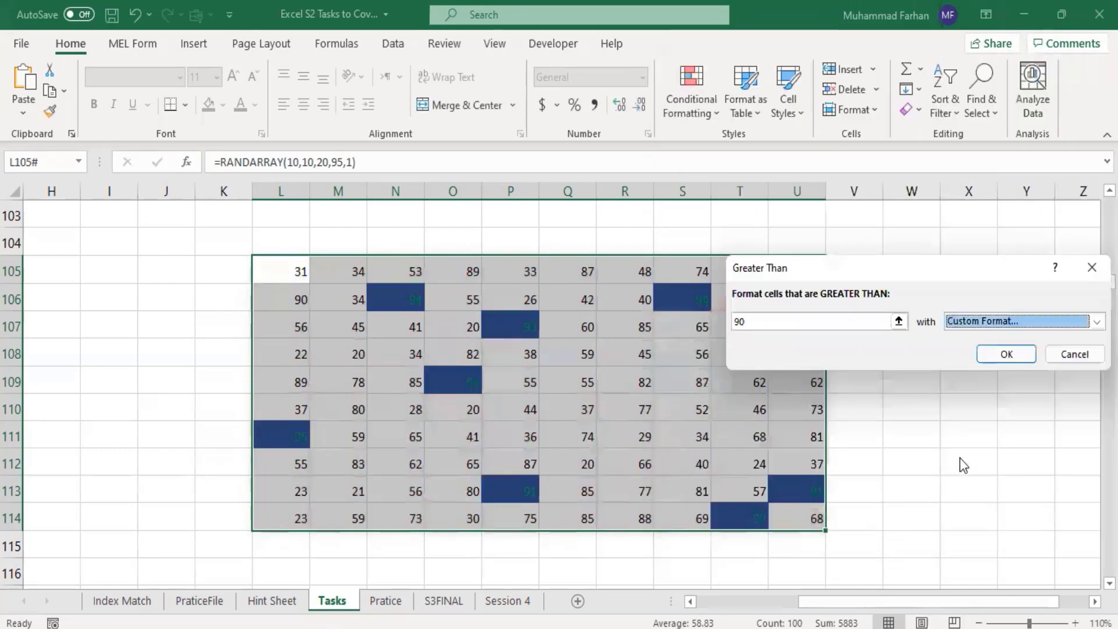
{"action": "left_click", "coordinate": [1009, 355]}
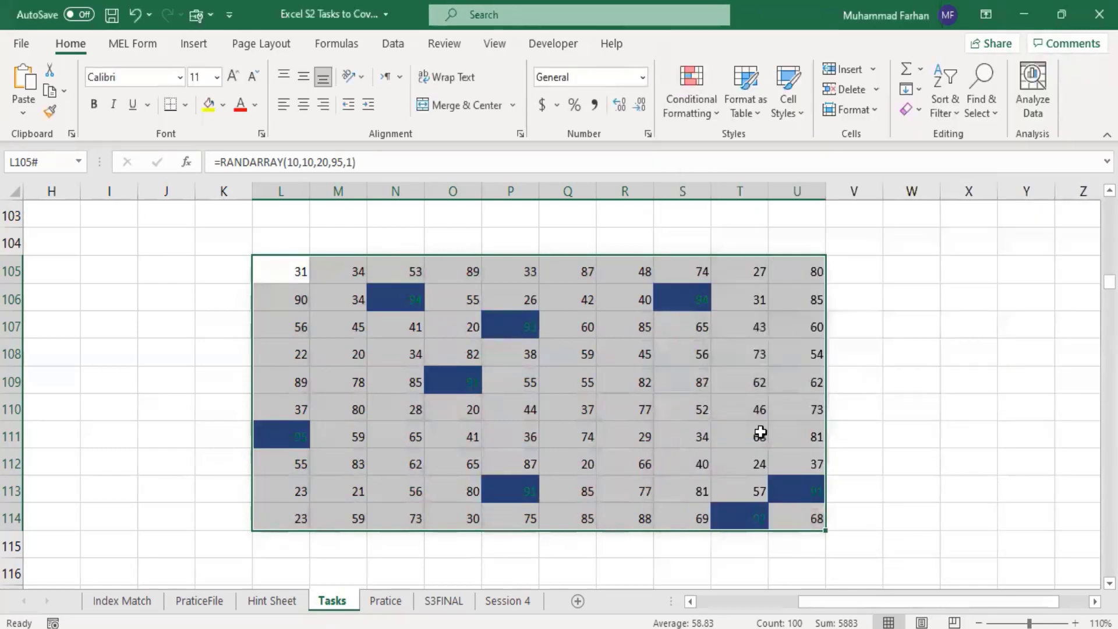
Step: Examine the individual highlighted cells in the random number block, such as S106, L111 and P113
{"action": "left_click", "coordinate": [955, 427]}
{"action": "left_click", "coordinate": [679, 294]}
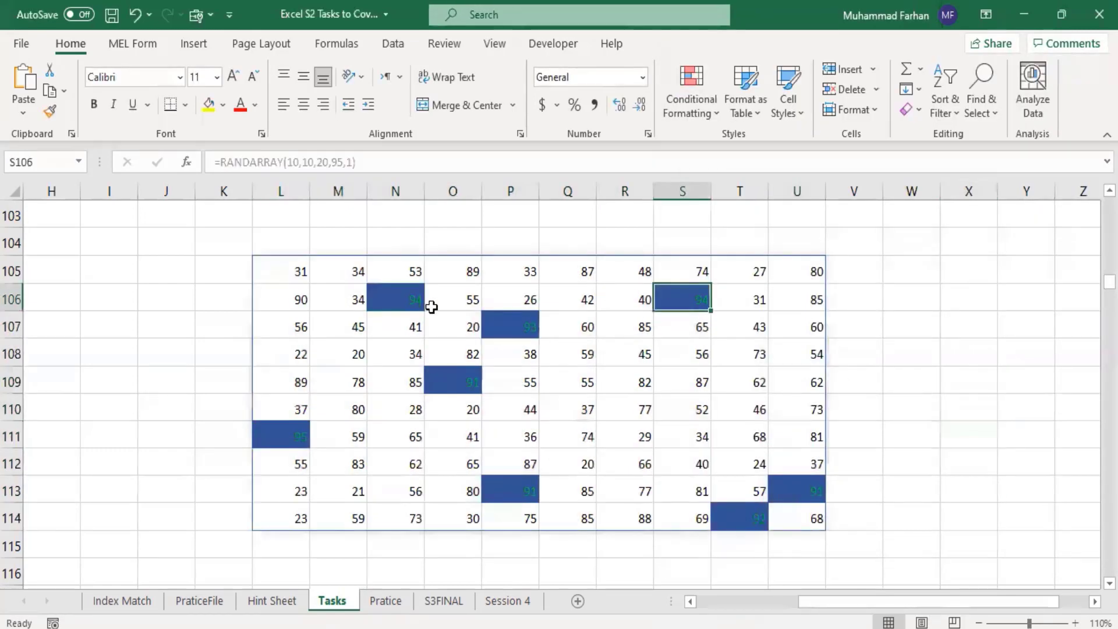
{"action": "left_click", "coordinate": [429, 304]}
{"action": "left_click", "coordinate": [510, 325]}
{"action": "left_click", "coordinate": [416, 306]}
{"action": "left_click", "coordinate": [444, 376]}
{"action": "left_click", "coordinate": [304, 439]}
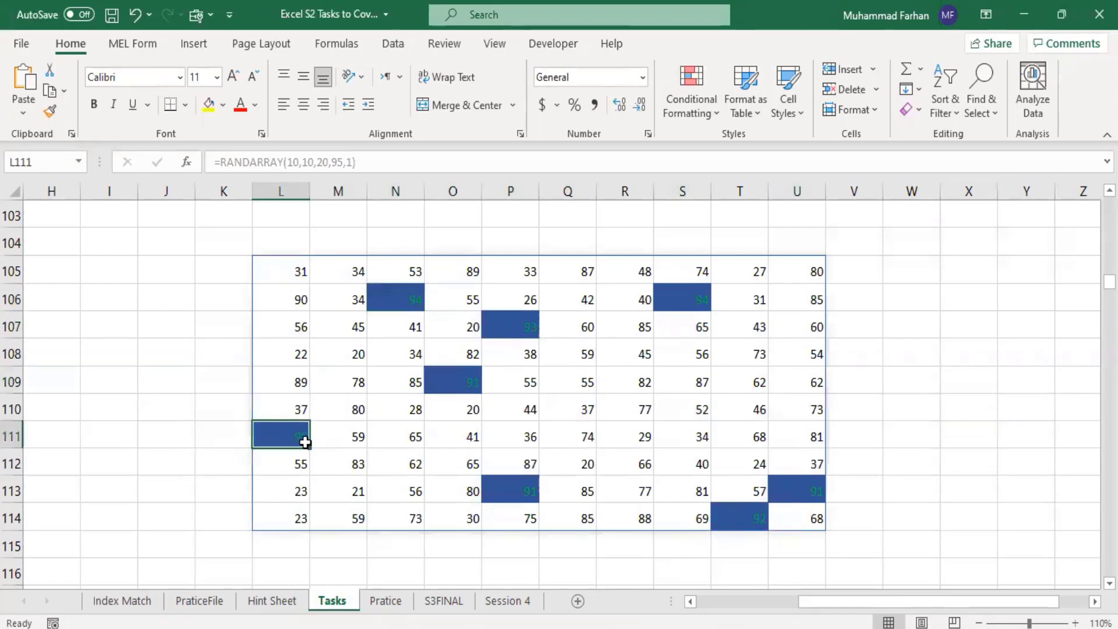
{"action": "left_click", "coordinate": [490, 488]}
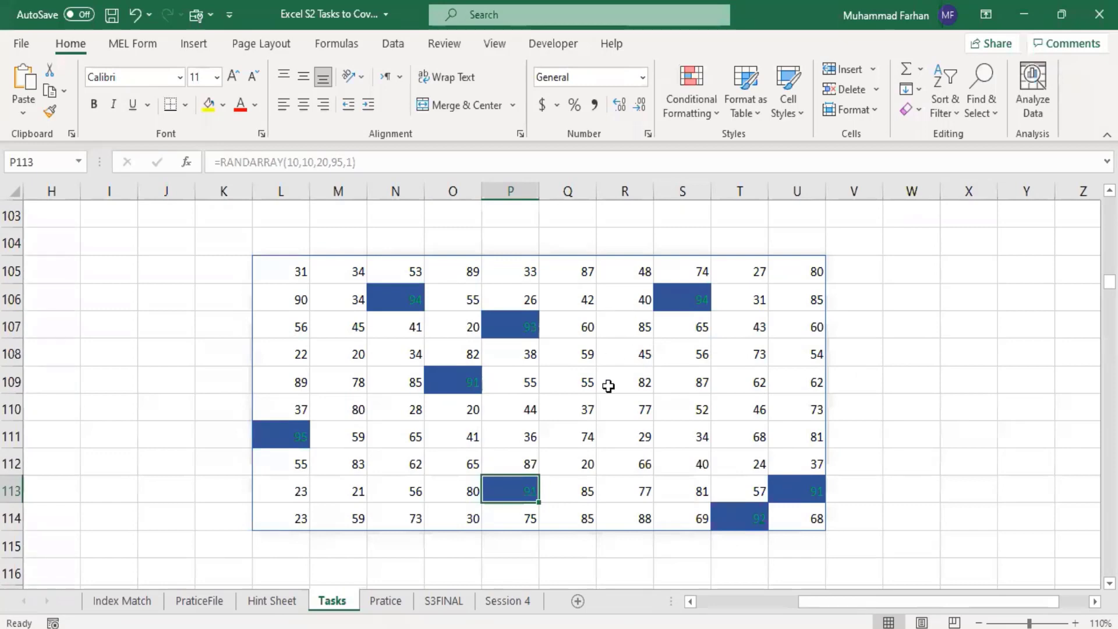
{"action": "left_click", "coordinate": [609, 426]}
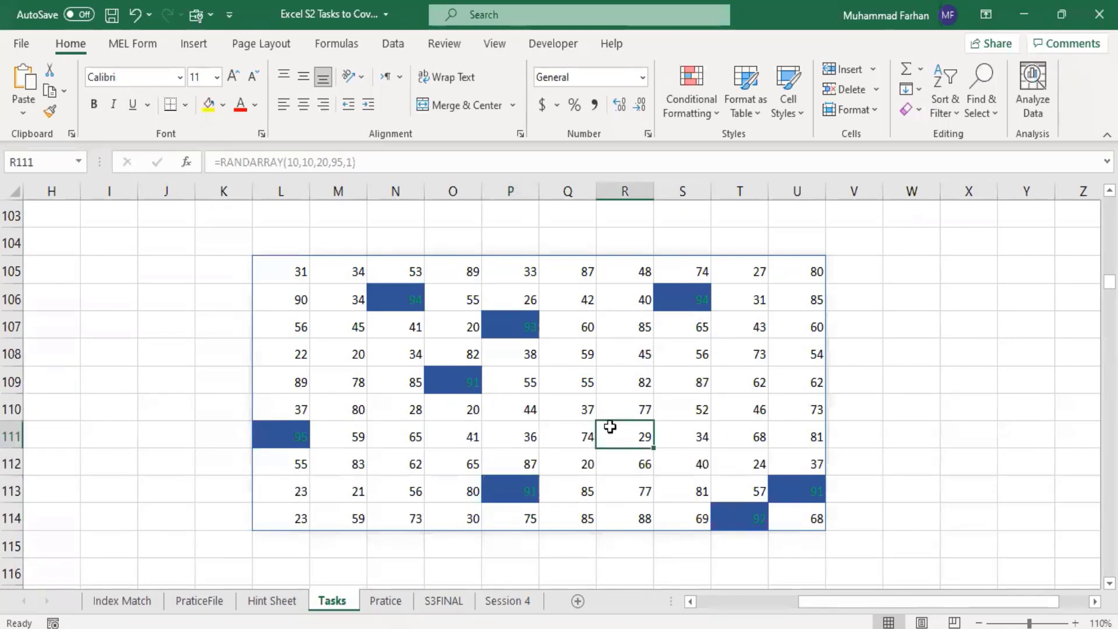
Step: Undo the two custom-format Greater Than rules on the random number block
{"action": "key", "text": "ctrl+z"}
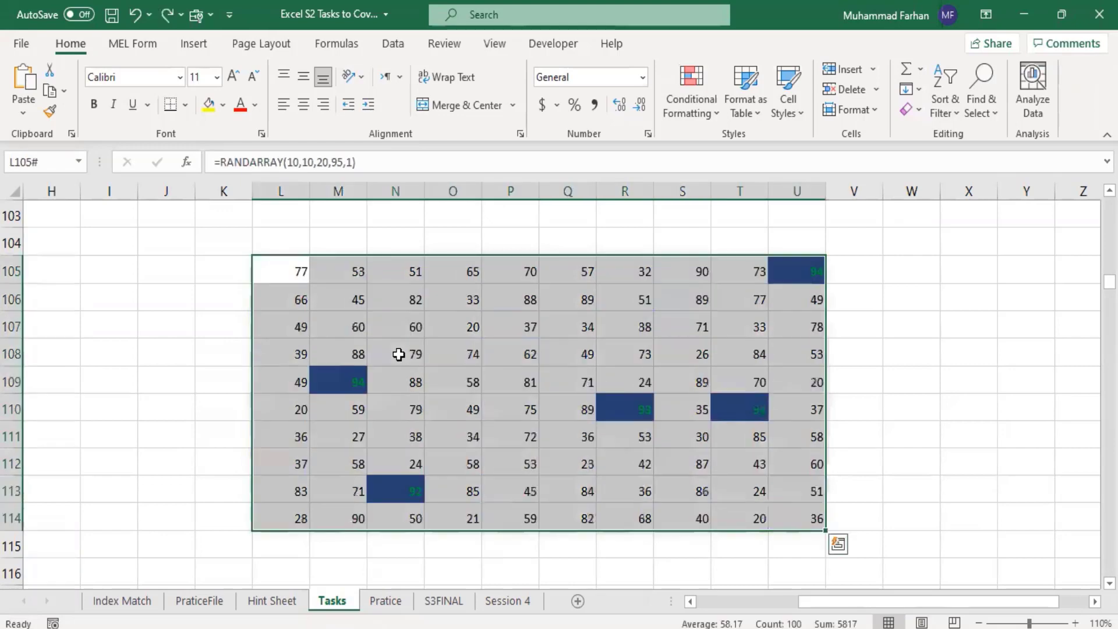
{"action": "key", "text": "ctrl+z"}
{"action": "scroll", "coordinate": [449, 356], "scroll_direction": "down", "scroll_amount": 1}
{"action": "scroll", "coordinate": [449, 357], "scroll_direction": "down", "scroll_amount": 1}
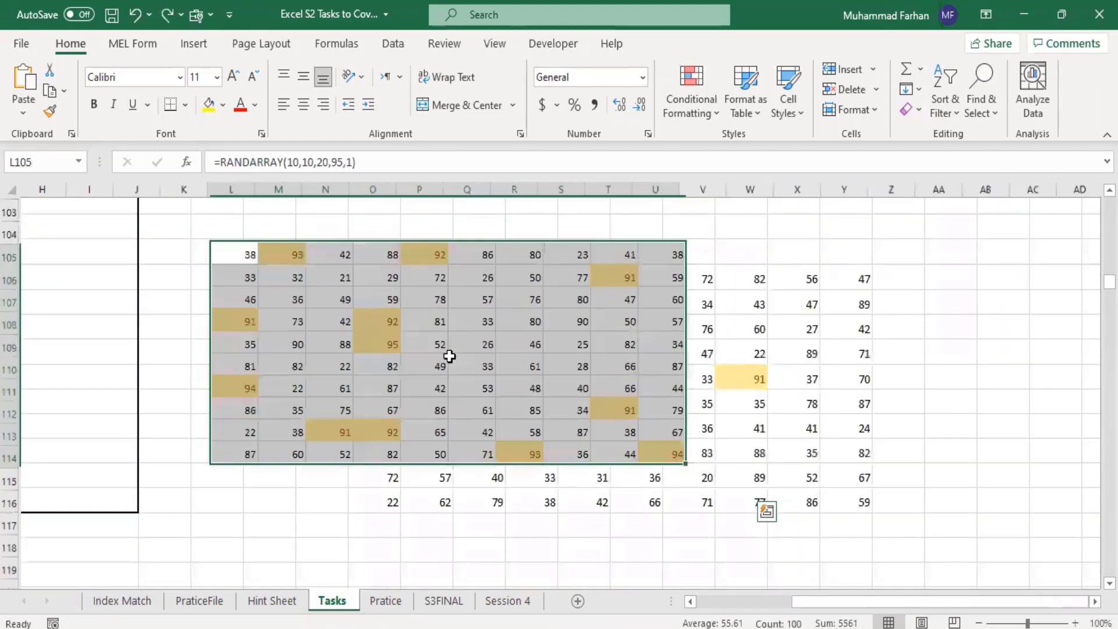
Step: Start a Less Than highlight rule on the random number block L105:U114 with the threshold 33
{"action": "left_click", "coordinate": [724, 393]}
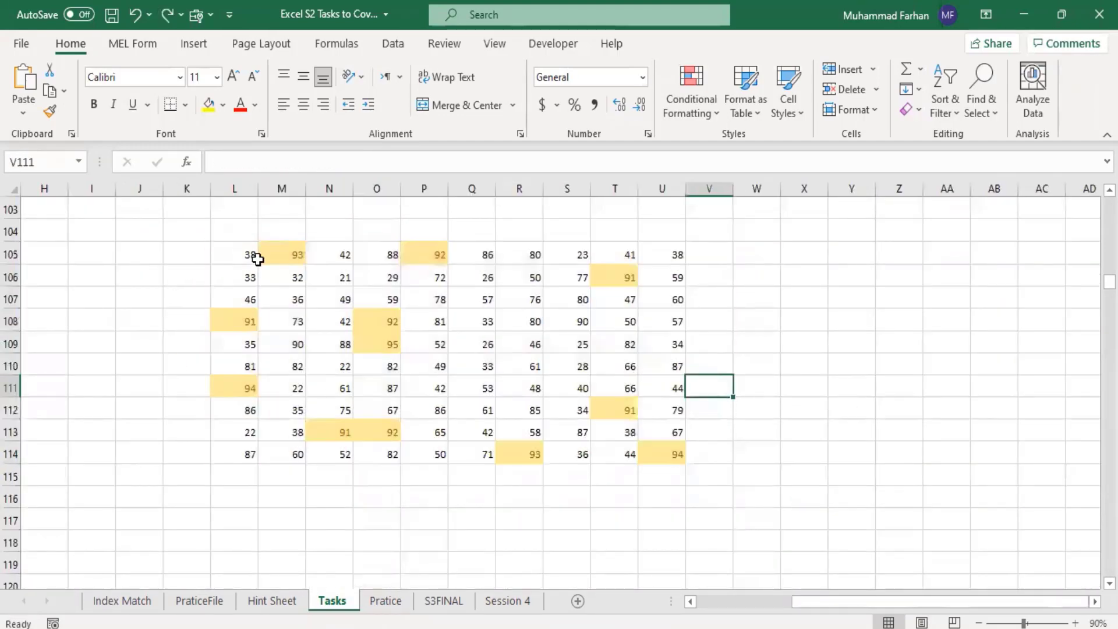
{"action": "left_click_drag", "start_coordinate": [255, 256], "coordinate": [669, 452]}
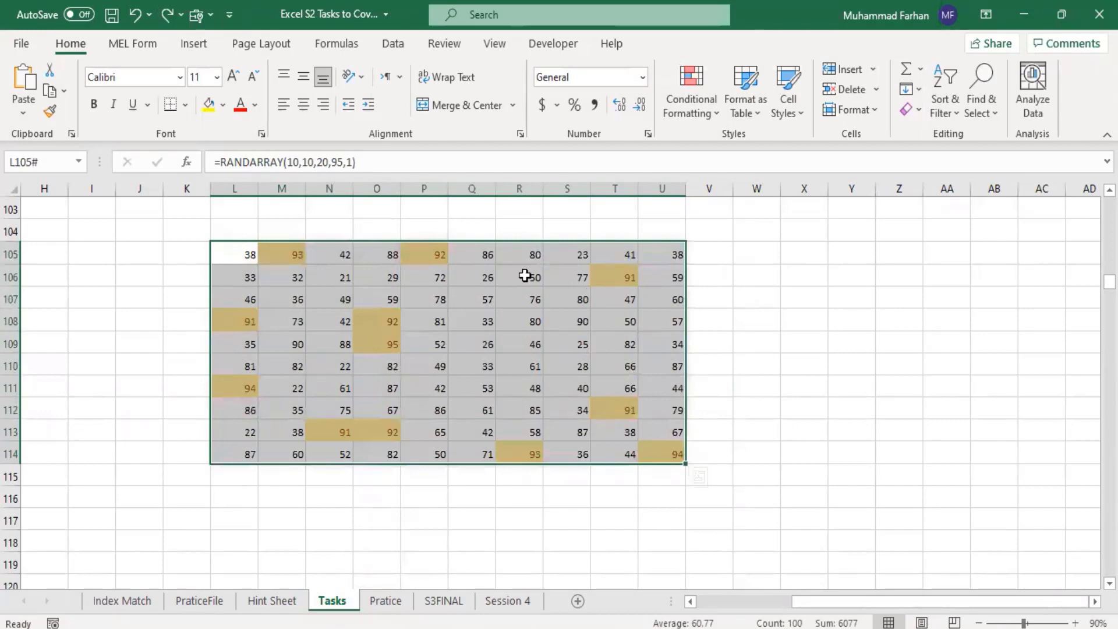
{"action": "left_click", "coordinate": [708, 111]}
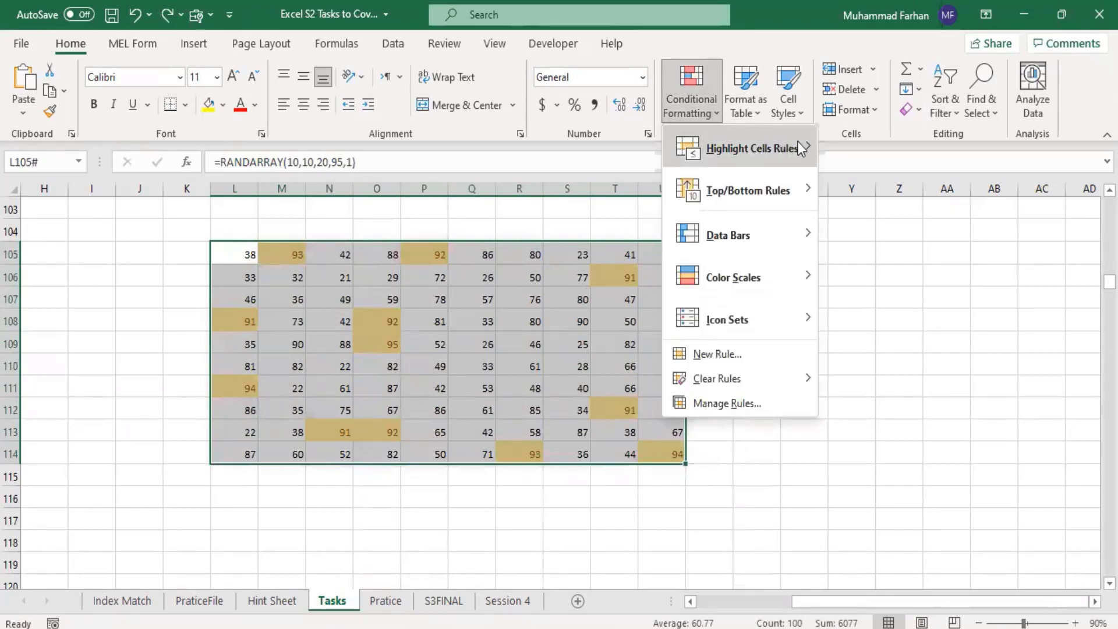
{"action": "mouse_move", "coordinate": [798, 145]}
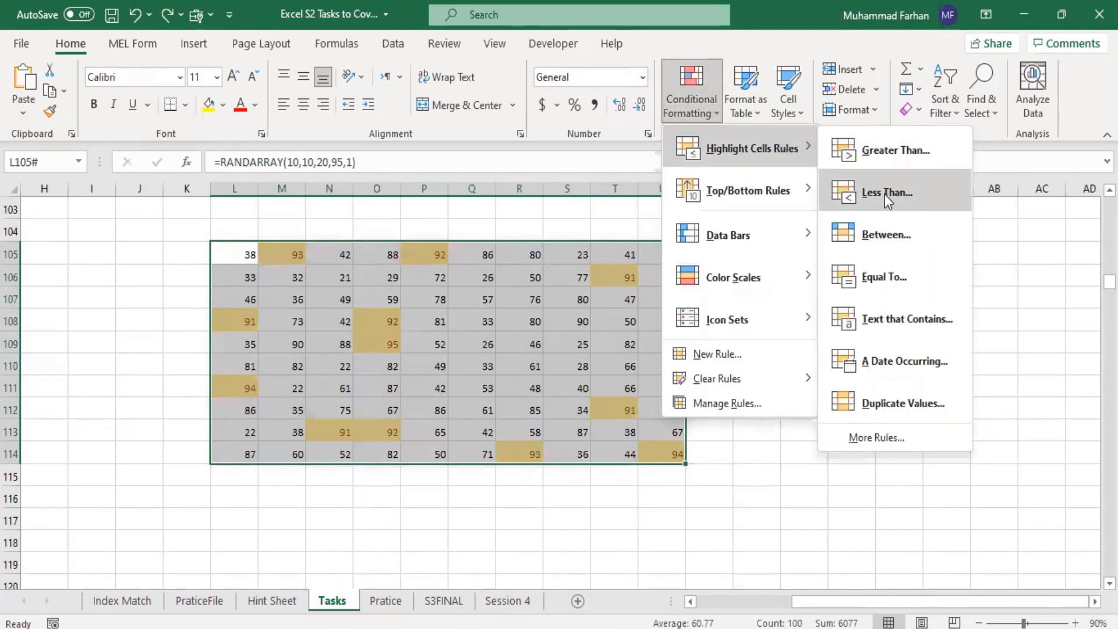
{"action": "left_click", "coordinate": [885, 194]}
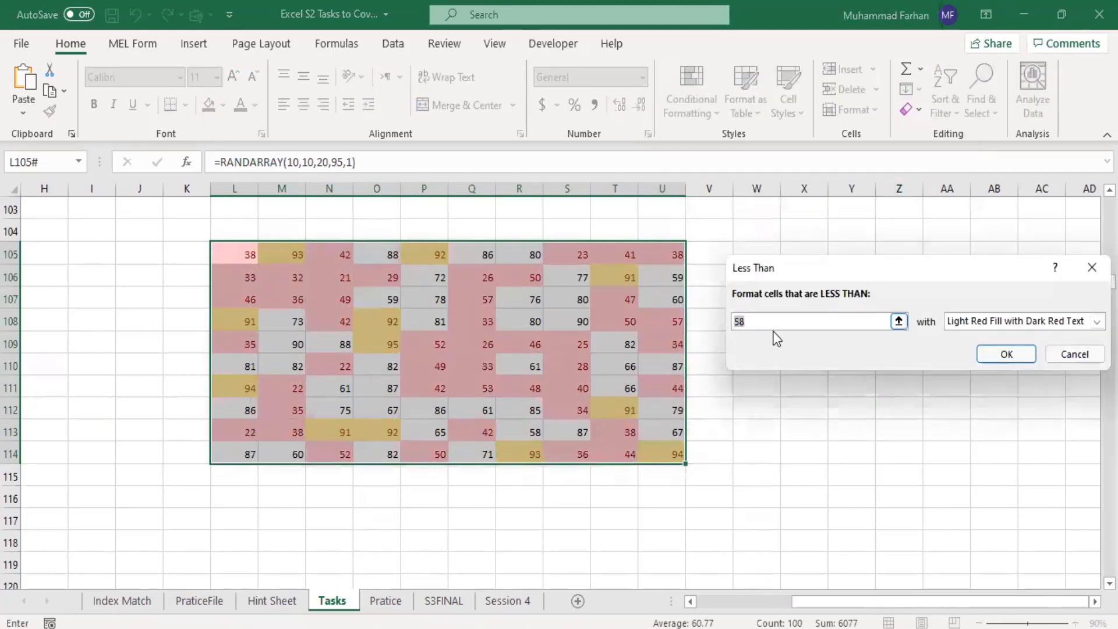
{"action": "left_click", "coordinate": [730, 320]}
{"action": "key", "text": "Delete"}
{"action": "key", "text": "Delete"}
{"action": "type", "text": "33"}
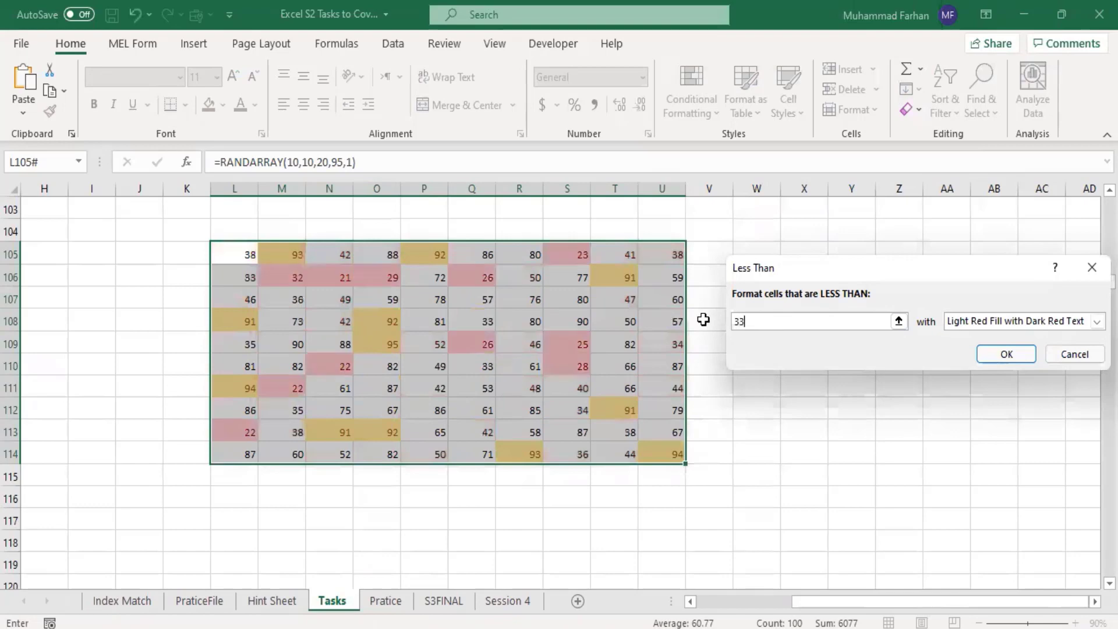
Step: Give the Less Than rule a custom format with a bright red fill and apply it
{"action": "left_click", "coordinate": [984, 327]}
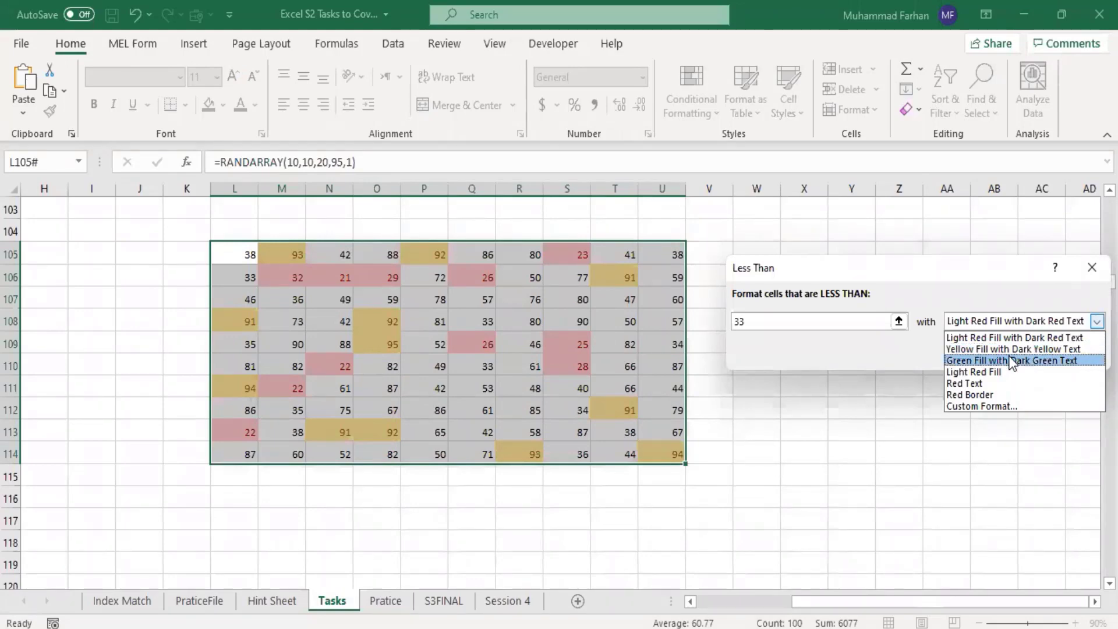
{"action": "left_click", "coordinate": [1005, 406]}
{"action": "left_click", "coordinate": [843, 101]}
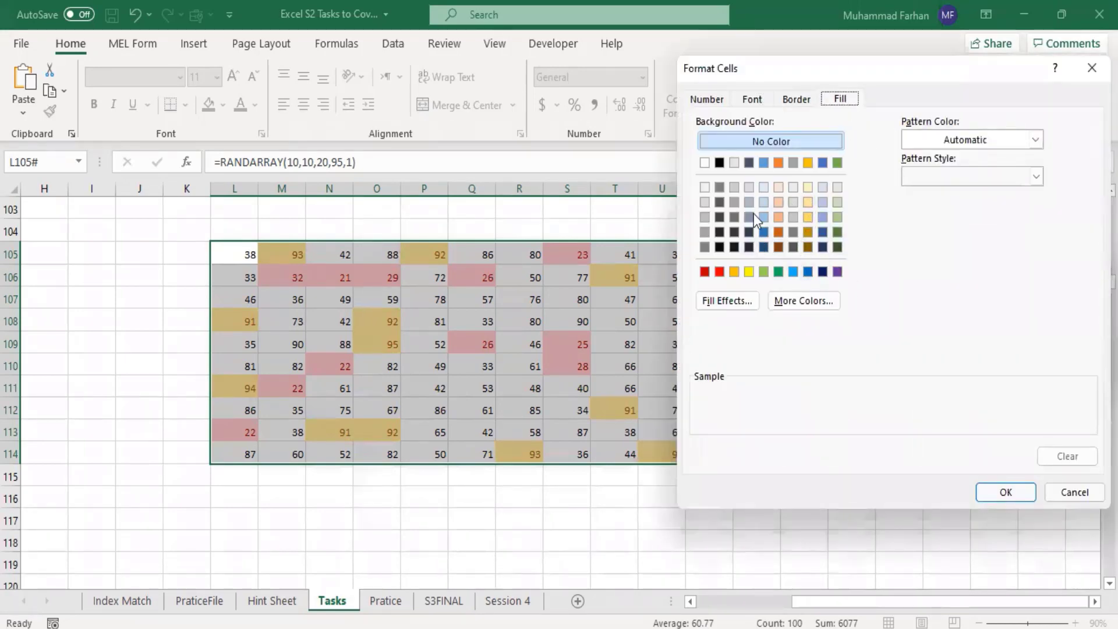
{"action": "left_click", "coordinate": [778, 231]}
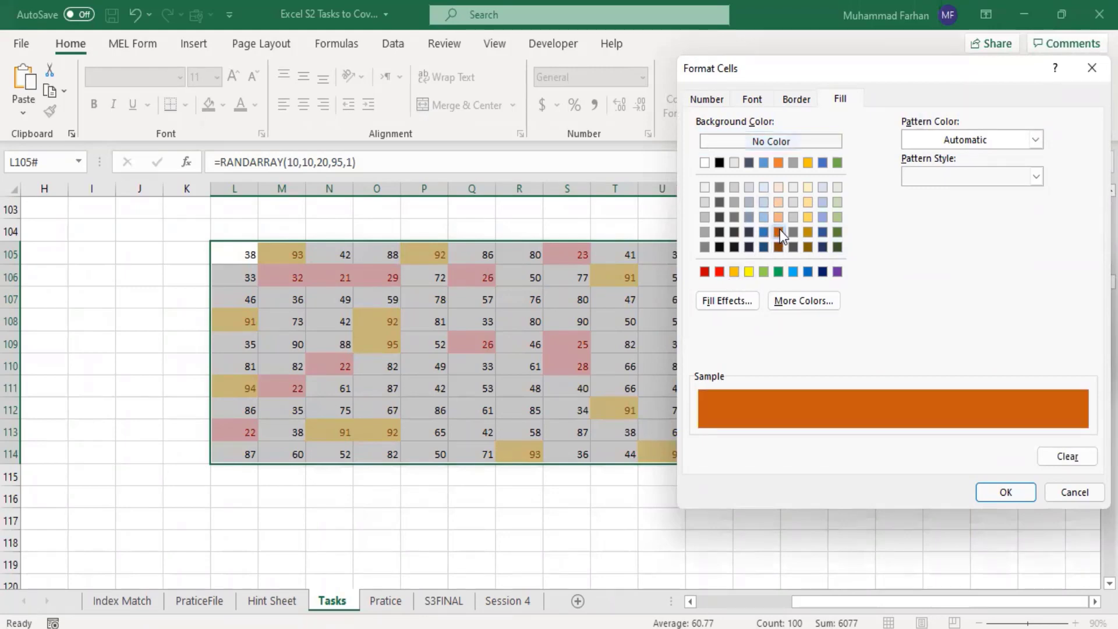
{"action": "left_click", "coordinate": [720, 272]}
{"action": "left_click", "coordinate": [1012, 493]}
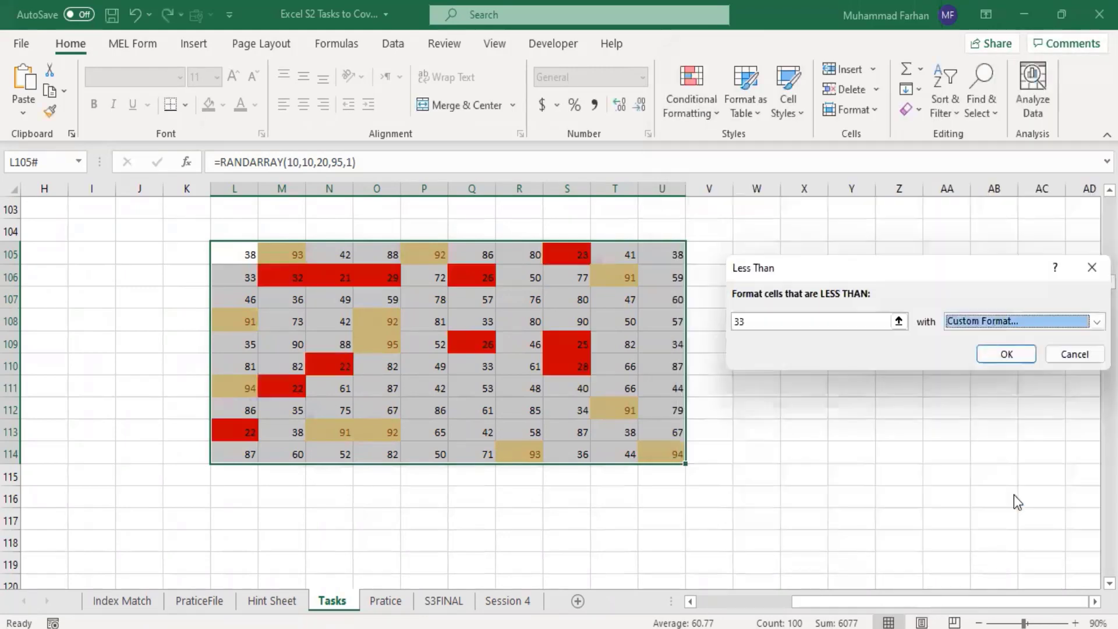
{"action": "left_click", "coordinate": [1008, 353]}
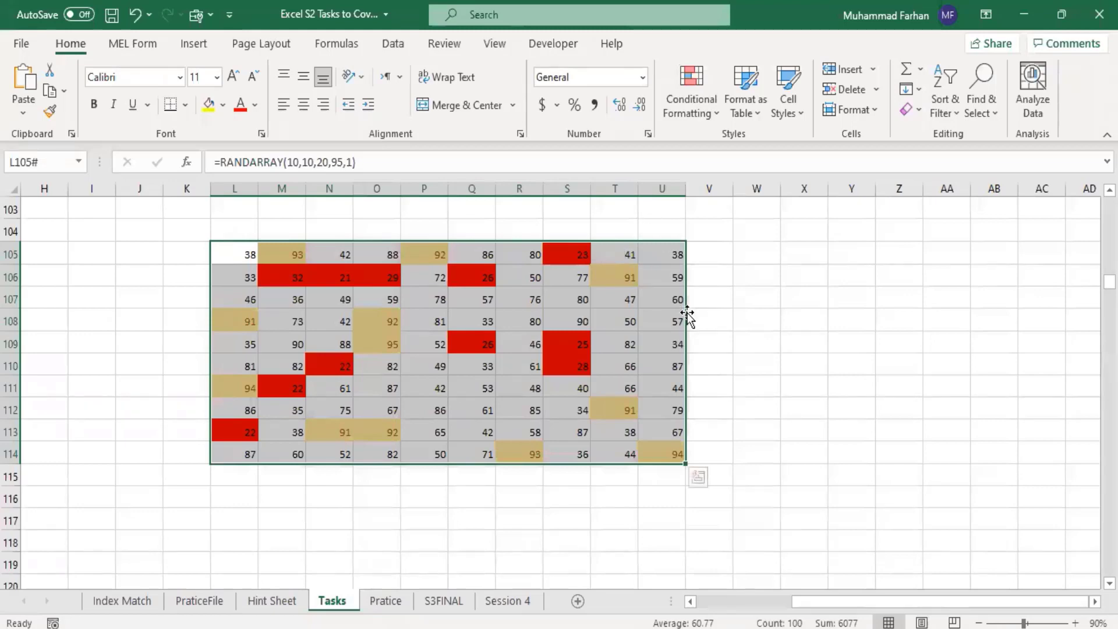
Step: Start an Equal To highlight rule on the random number block with the value 33
{"action": "left_click", "coordinate": [695, 111]}
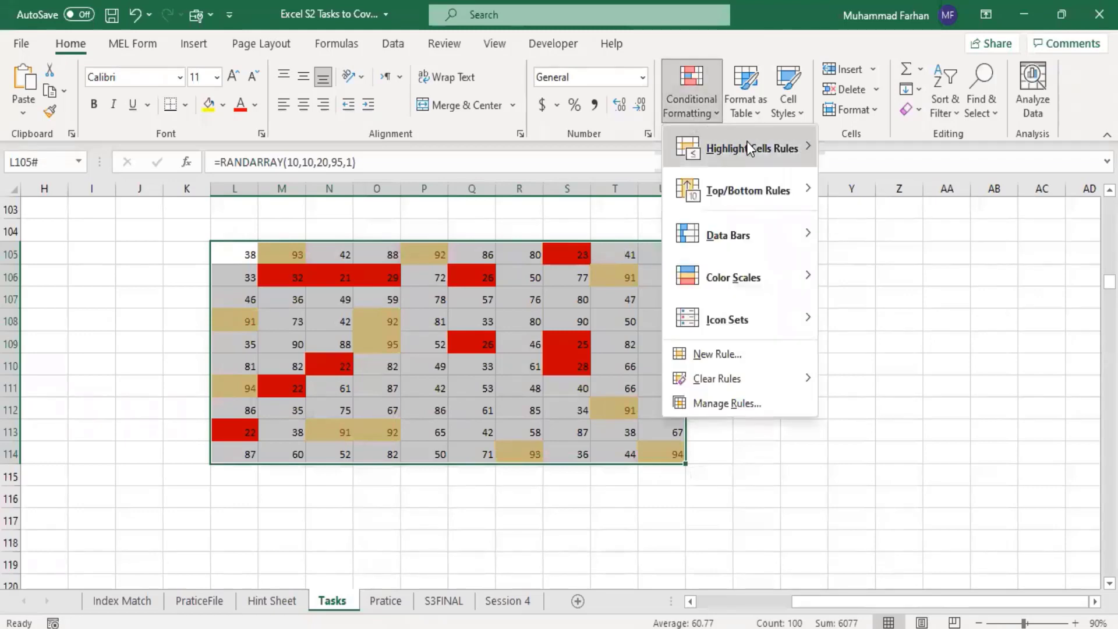
{"action": "mouse_move", "coordinate": [751, 147]}
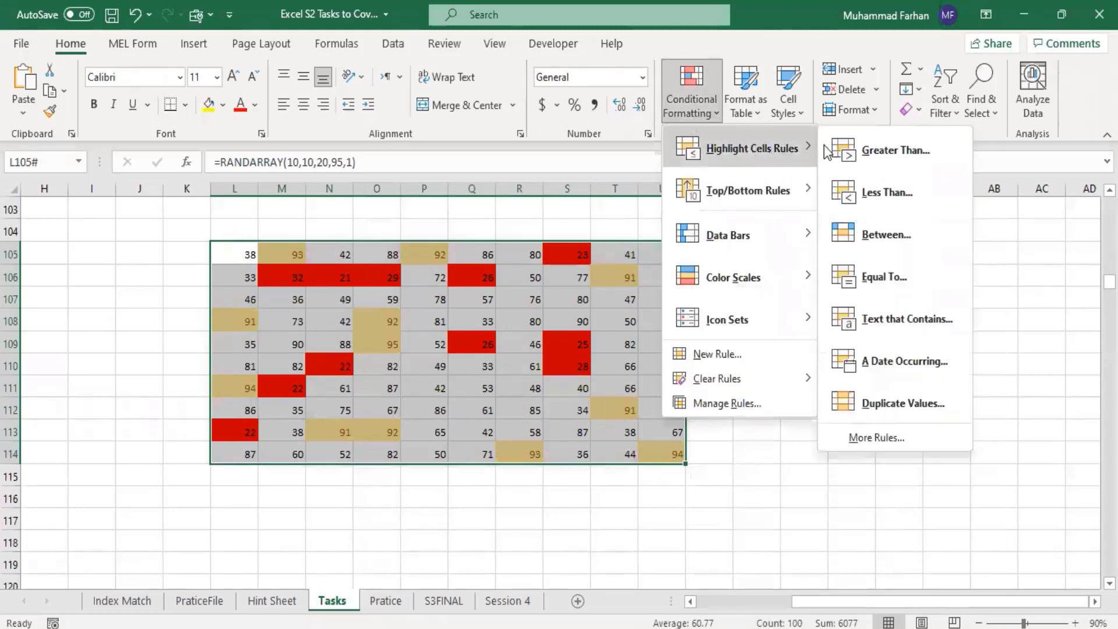
{"action": "left_click", "coordinate": [917, 272]}
{"action": "type", "text": "33"}
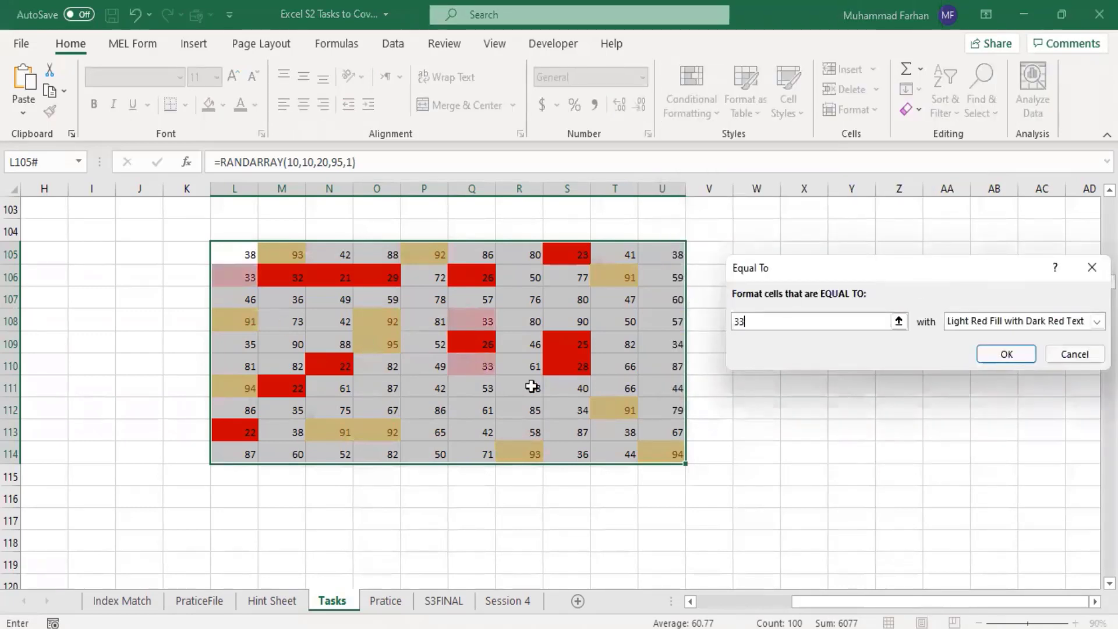
Step: Give the Equal To rule a custom format with a standard light green fill and apply it
{"action": "left_click", "coordinate": [1097, 321]}
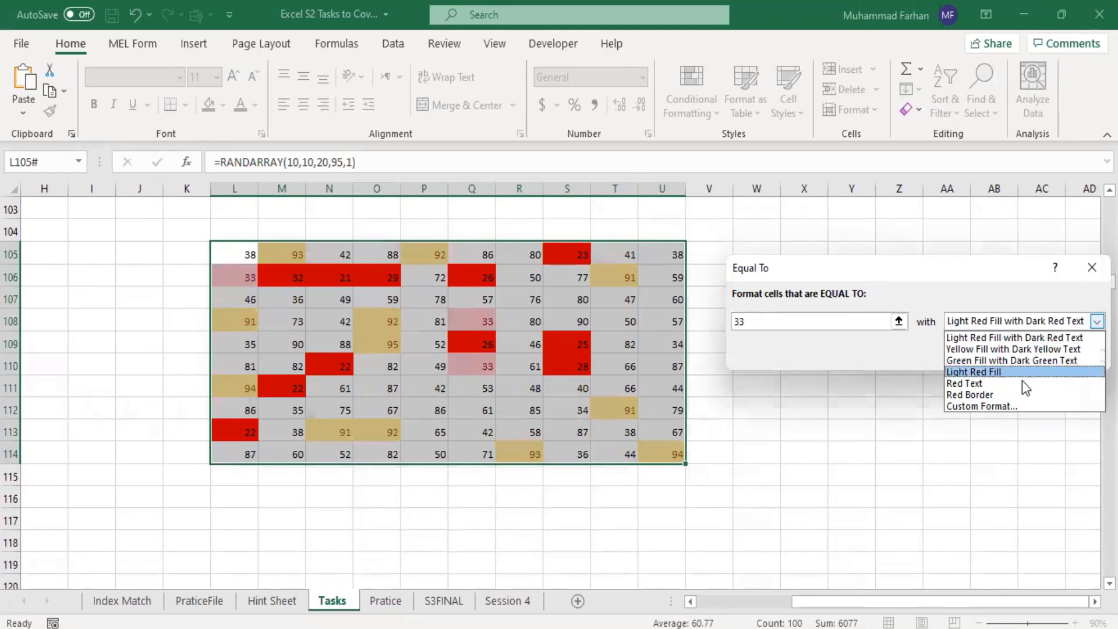
{"action": "left_click", "coordinate": [1026, 408]}
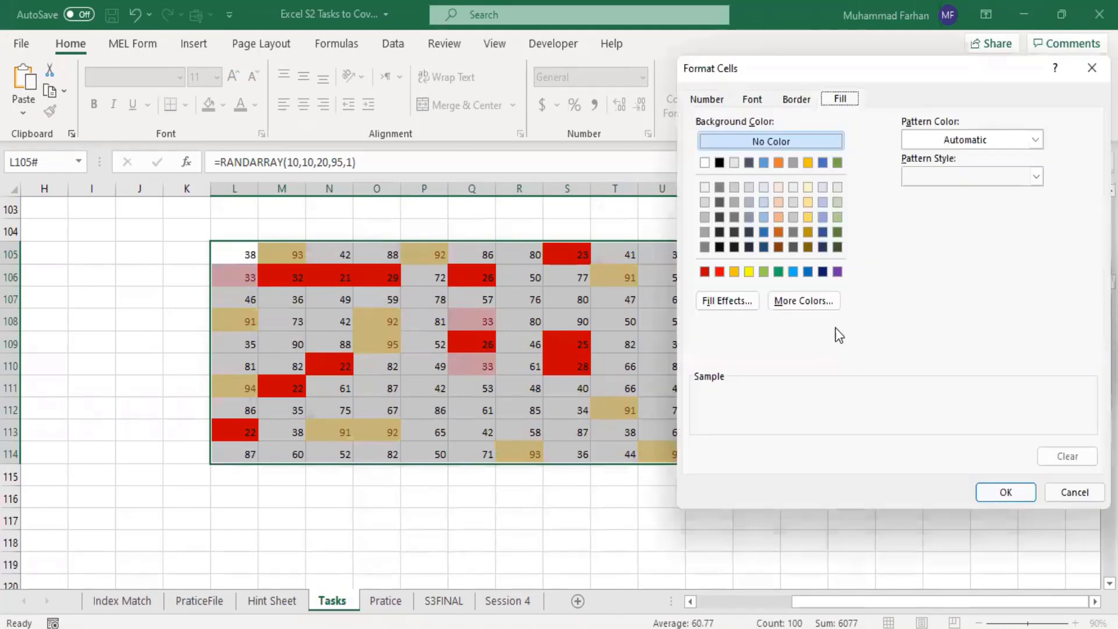
{"action": "left_click", "coordinate": [764, 272]}
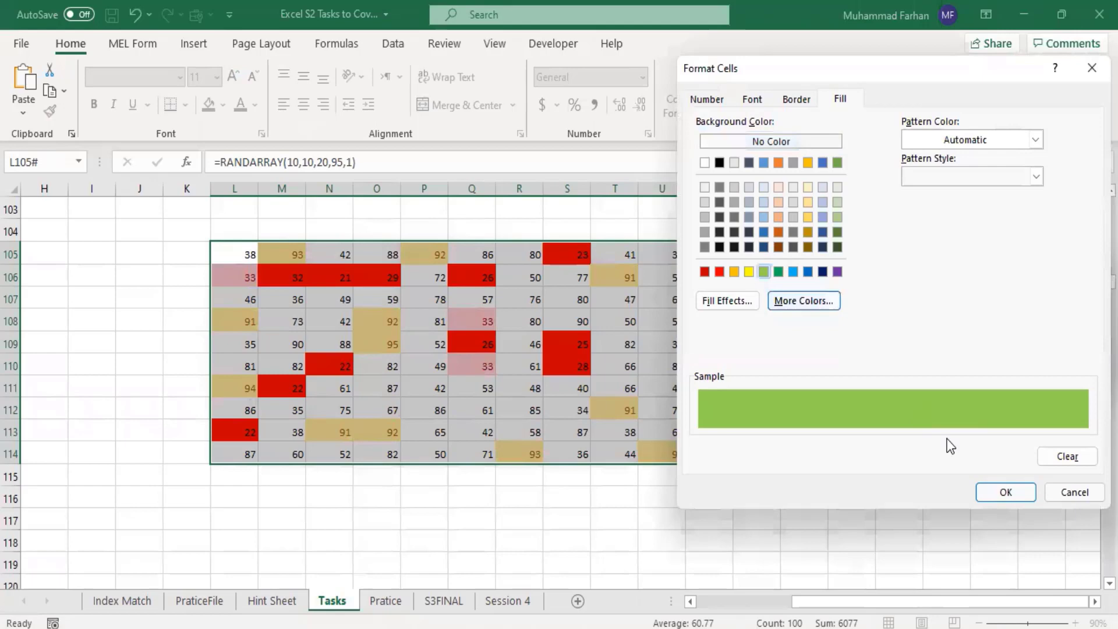
{"action": "left_click", "coordinate": [1007, 494]}
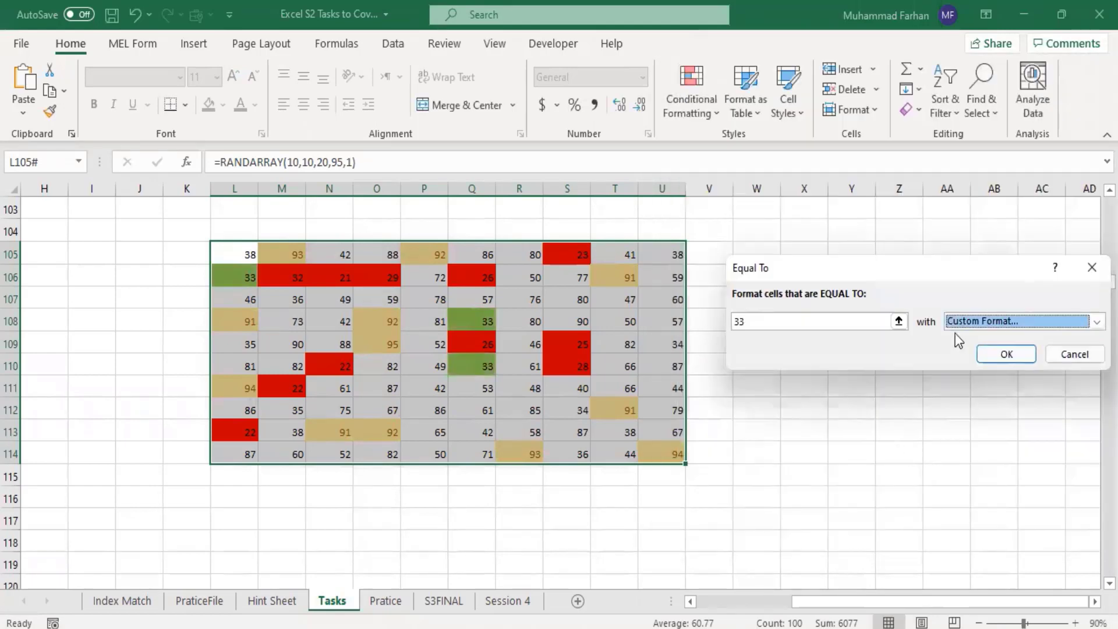
{"action": "left_click", "coordinate": [995, 352]}
{"action": "left_click", "coordinate": [858, 410]}
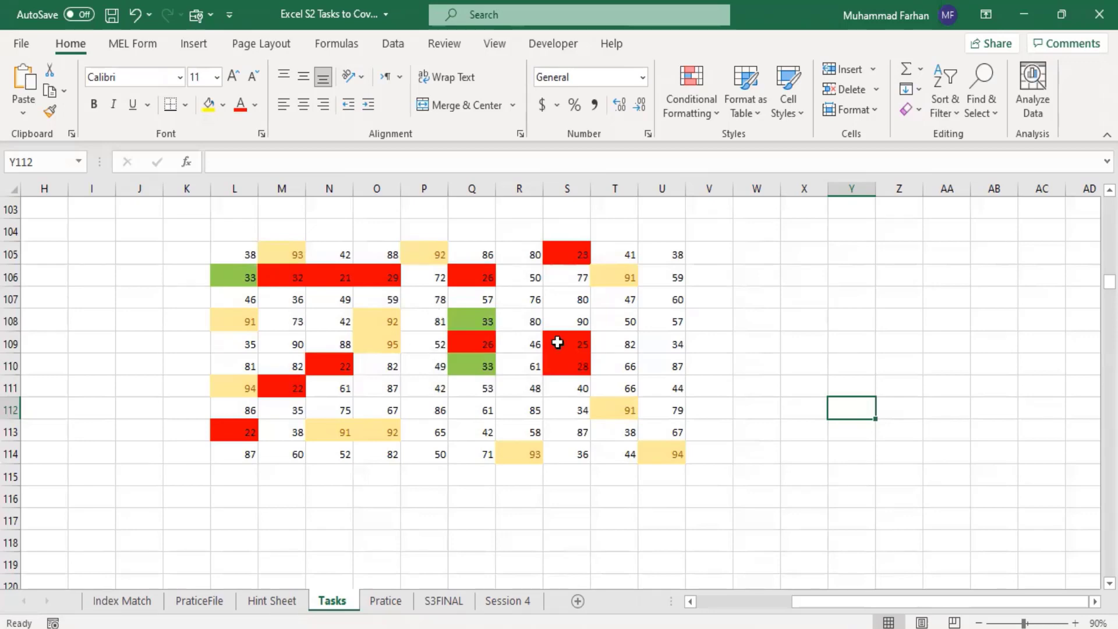
Step: Start a Between highlight rule with the limits 80 and 100
{"action": "left_click", "coordinate": [700, 103]}
{"action": "mouse_move", "coordinate": [734, 144]}
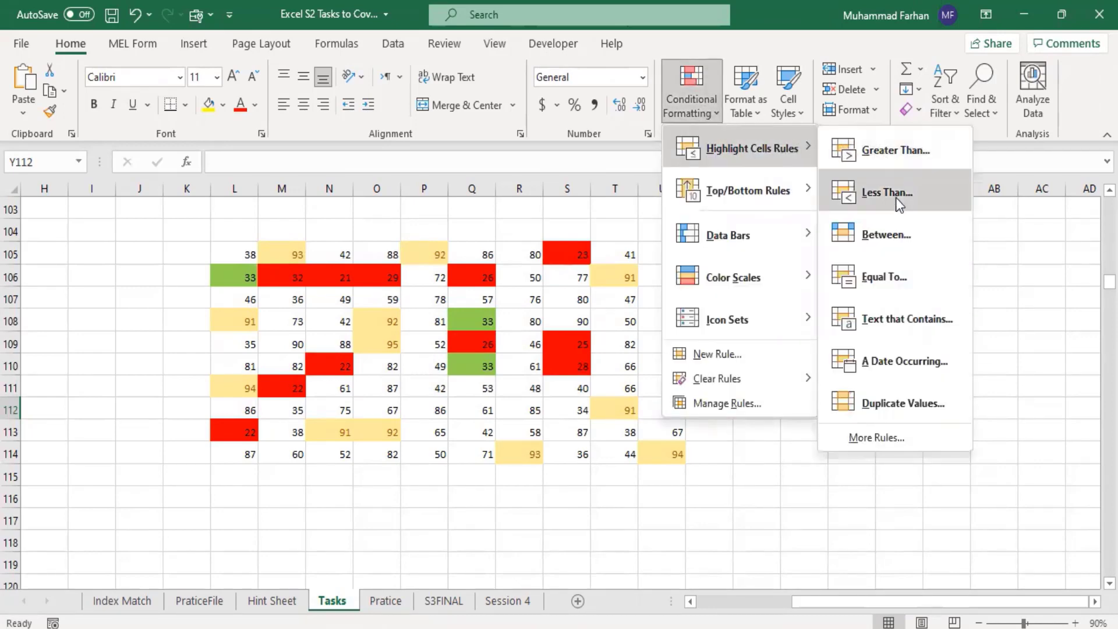
{"action": "left_click", "coordinate": [897, 250]}
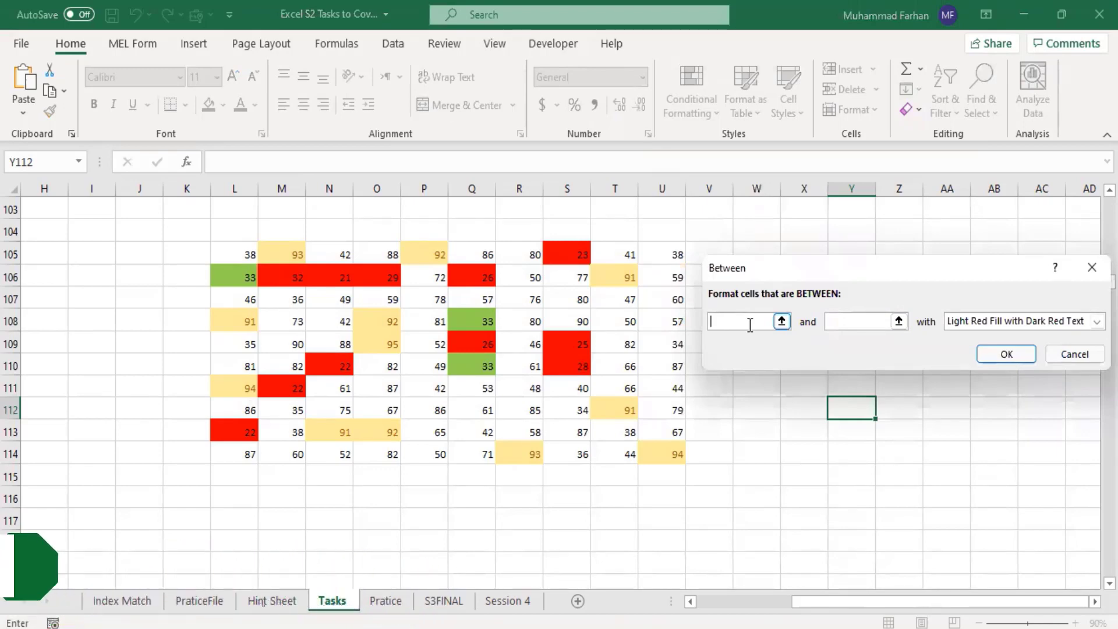
{"action": "type", "text": "80"}
{"action": "key", "text": "Tab"}
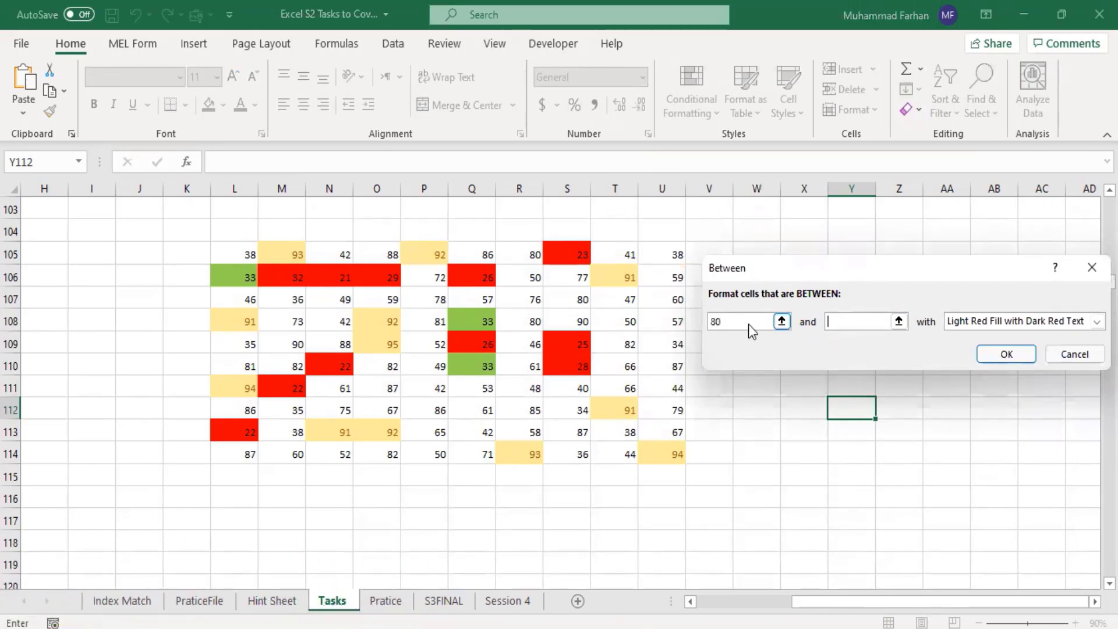
{"action": "type", "text": "100"}
Step: Give the Between rule a custom format with a pale green fill and apply it
{"action": "left_click", "coordinate": [1005, 324]}
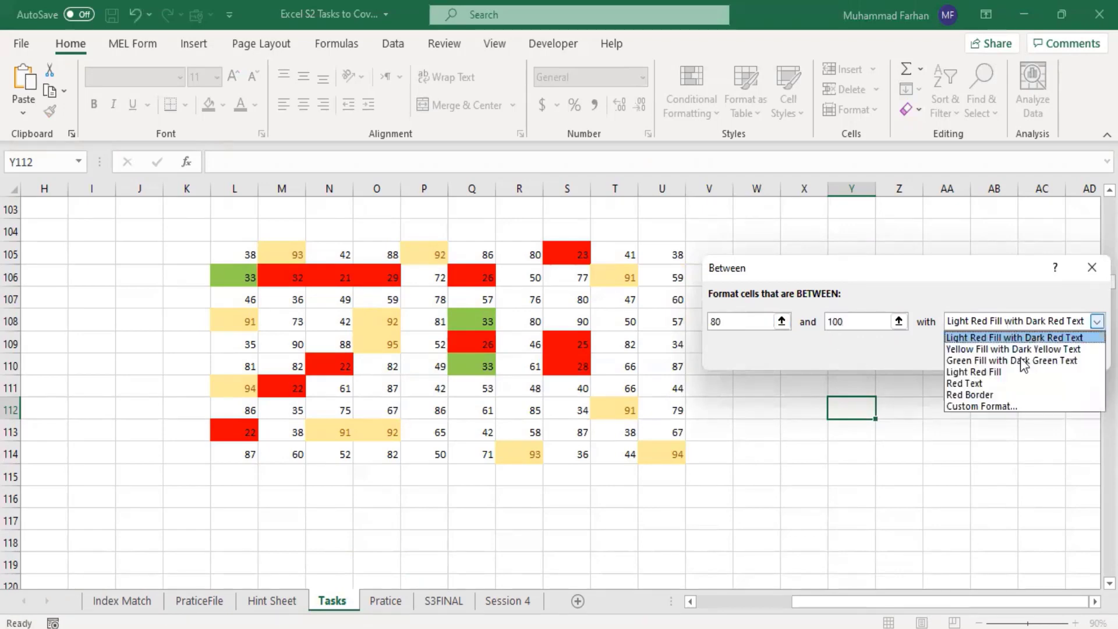
{"action": "left_click", "coordinate": [1021, 406]}
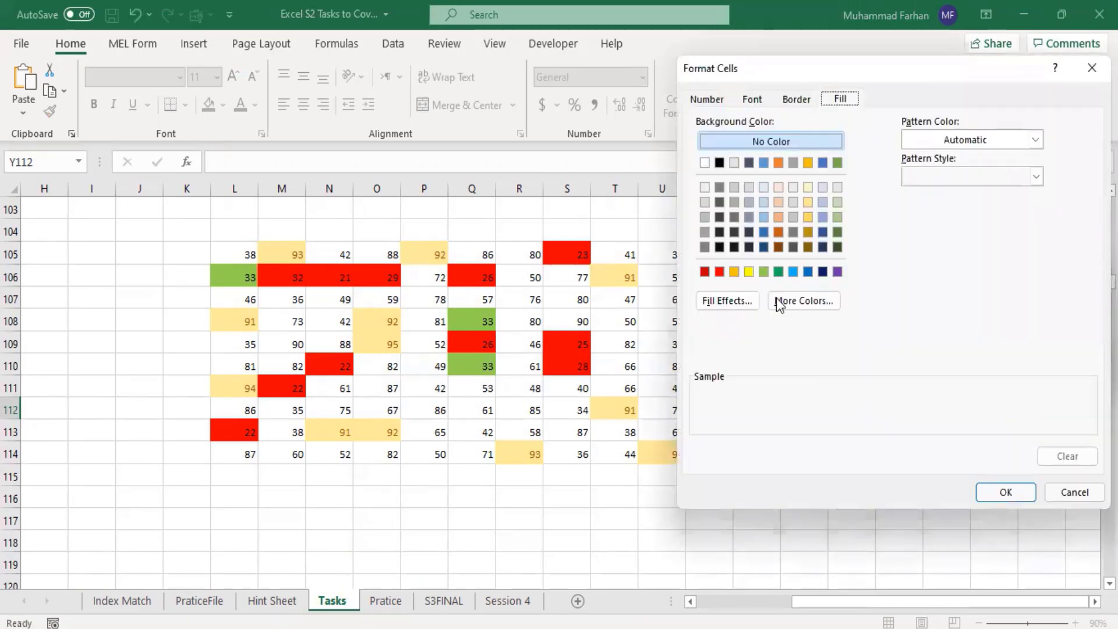
{"action": "left_click", "coordinate": [837, 202]}
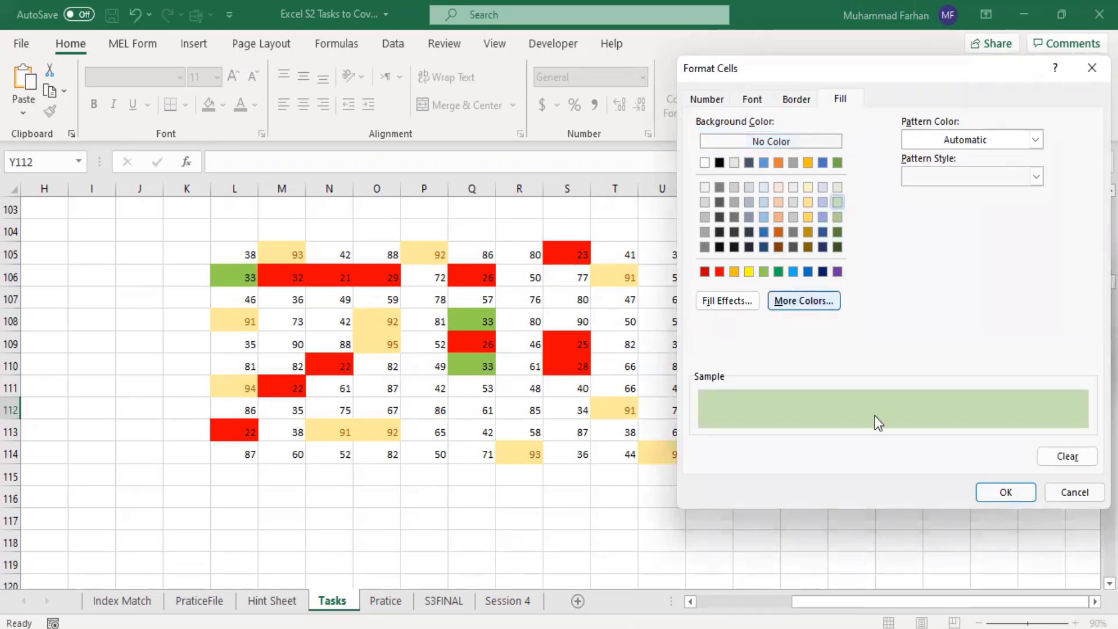
{"action": "left_click", "coordinate": [1018, 490]}
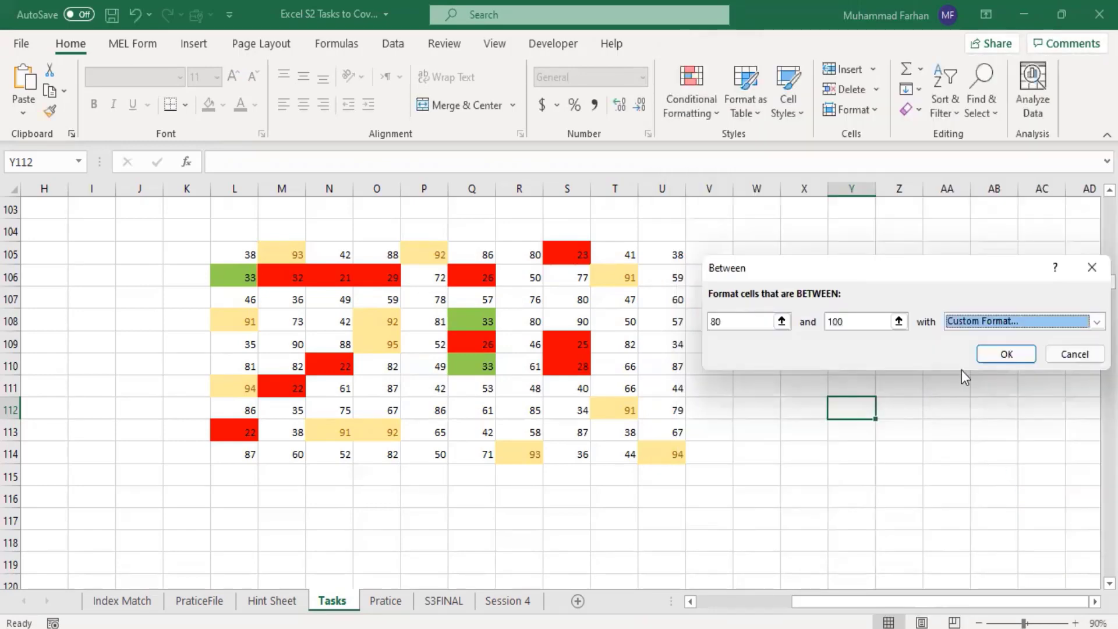
{"action": "left_click", "coordinate": [1000, 352]}
{"action": "left_click", "coordinate": [842, 415]}
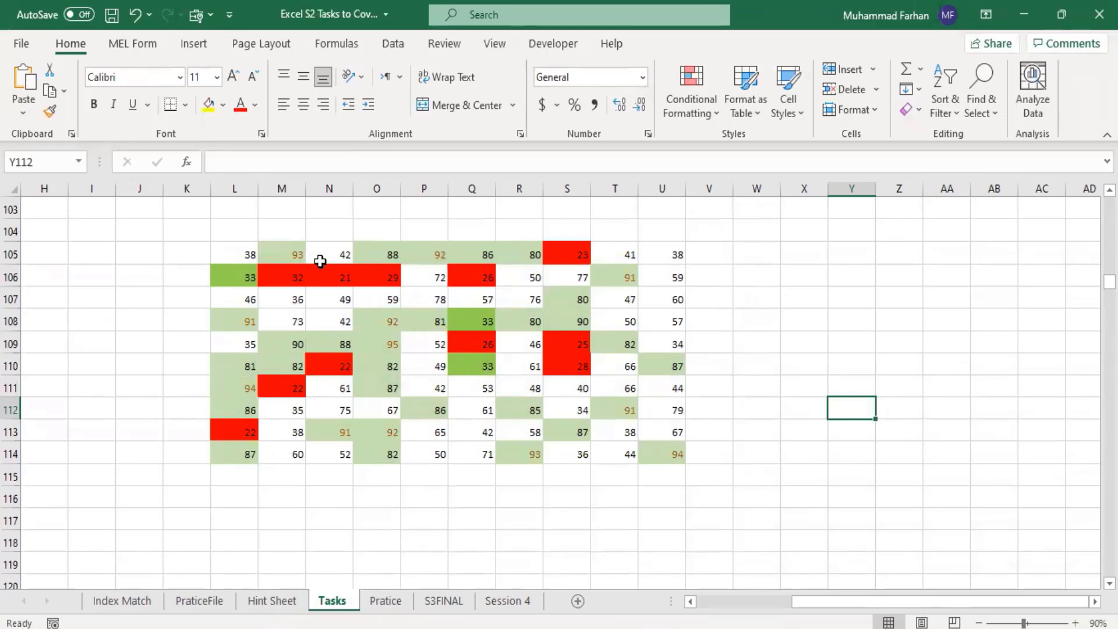
Step: Examine individual highlighted cells in the random number block, such as P105, M105, O109 and O105
{"action": "left_click", "coordinate": [438, 253]}
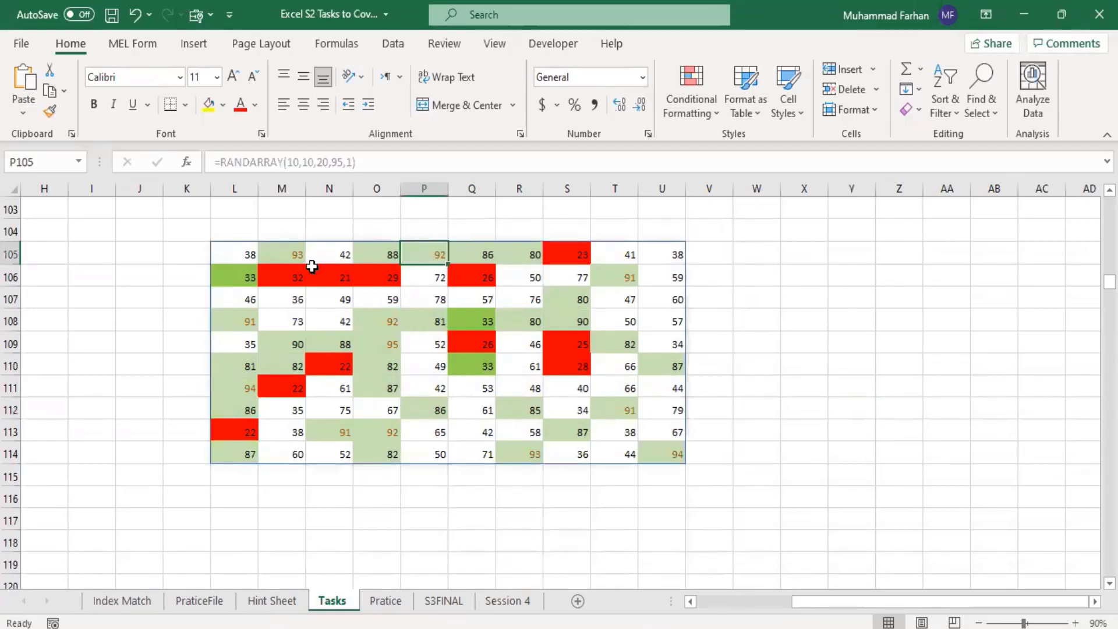
{"action": "left_click", "coordinate": [295, 259]}
{"action": "left_click", "coordinate": [438, 257]}
{"action": "left_click", "coordinate": [379, 331]}
{"action": "left_click", "coordinate": [392, 344]}
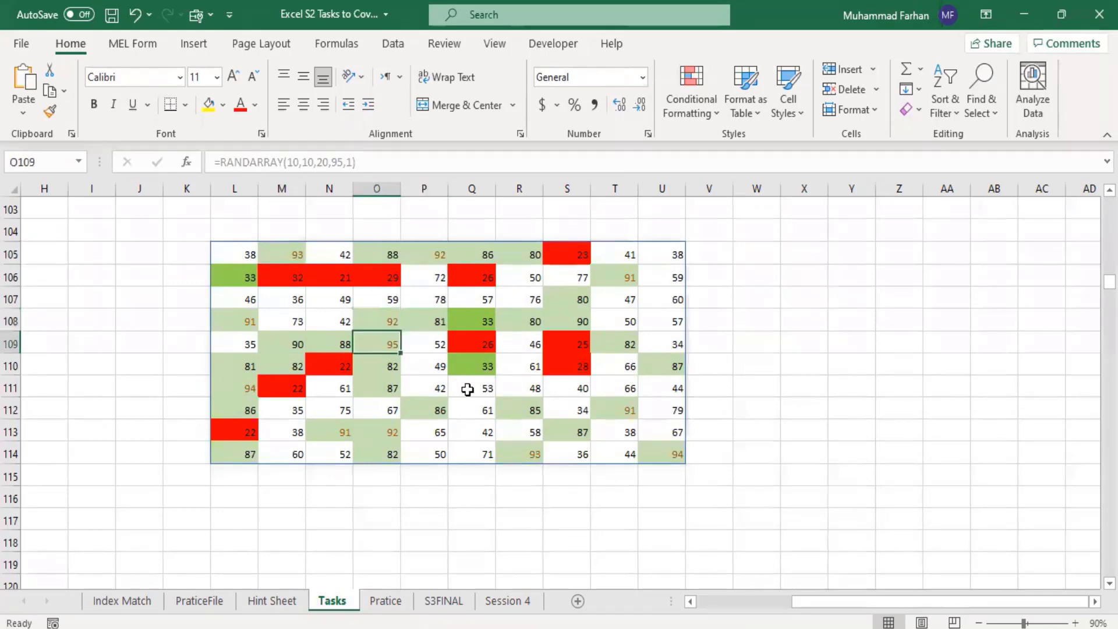
{"action": "left_click", "coordinate": [815, 406]}
{"action": "left_click", "coordinate": [398, 251]}
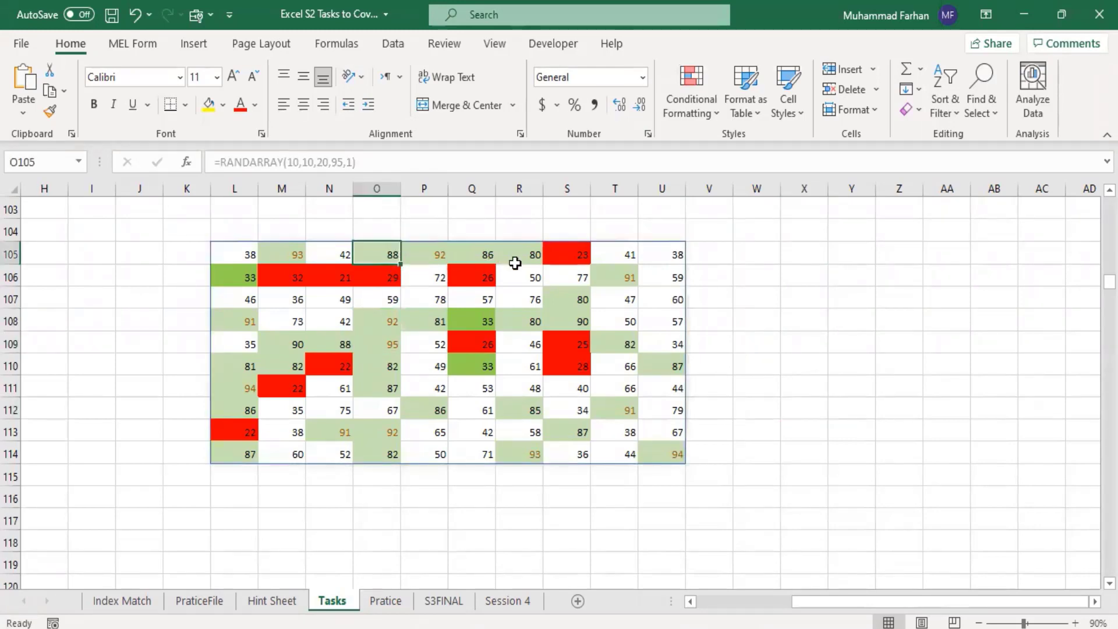
{"action": "left_click", "coordinate": [541, 262]}
{"action": "left_click", "coordinate": [507, 424]}
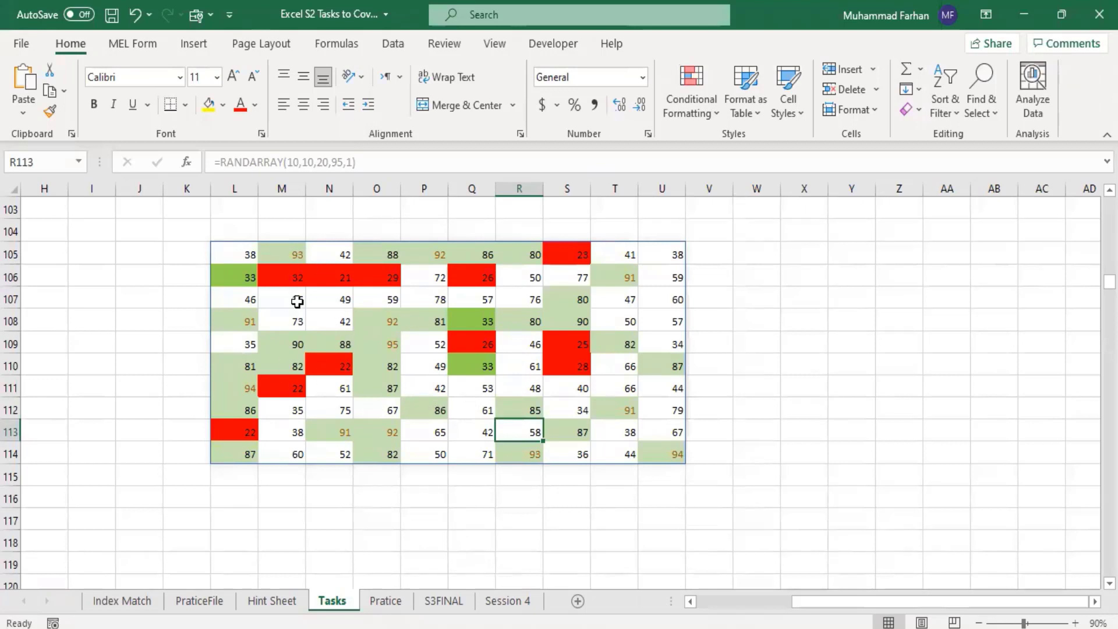
Step: Select the random number block and review the available Highlight Cells Rules types without applying one
{"action": "left_click_drag", "start_coordinate": [228, 246], "coordinate": [667, 454]}
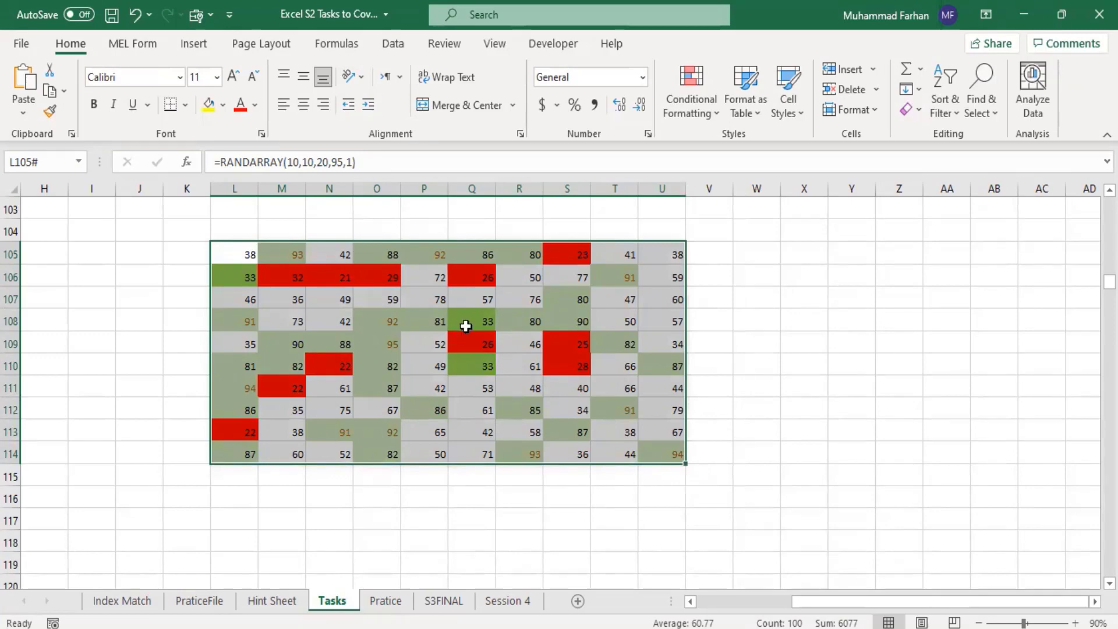
{"action": "left_click", "coordinate": [714, 113]}
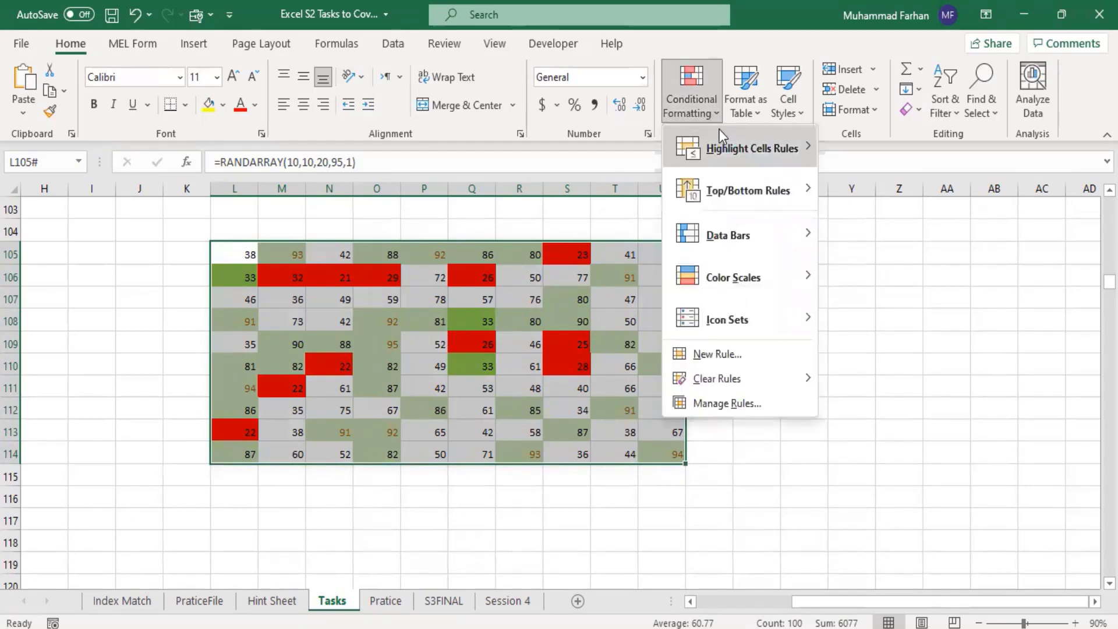
{"action": "mouse_move", "coordinate": [757, 148]}
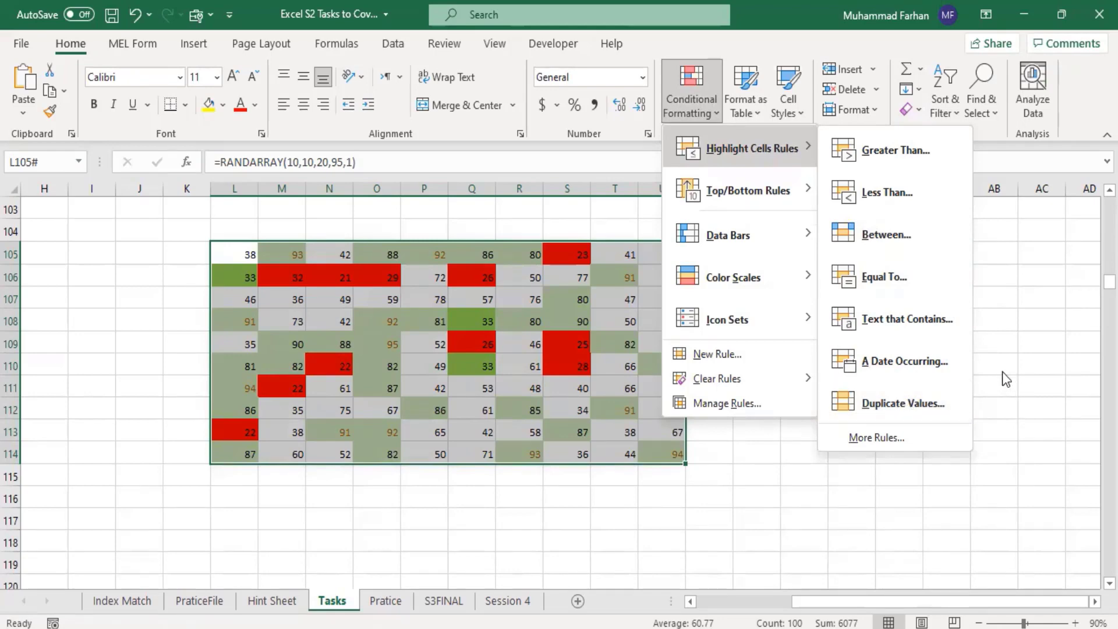
{"action": "left_click", "coordinate": [1016, 376]}
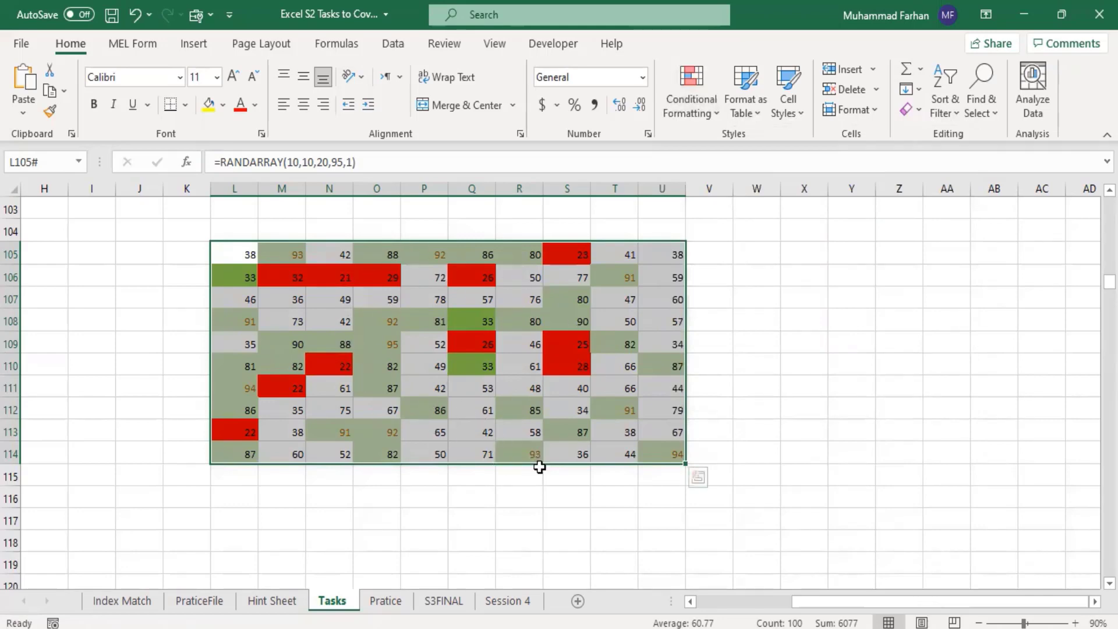
Step: Deselect the random number block and switch to the Session 4 worksheet
{"action": "left_click", "coordinate": [823, 445]}
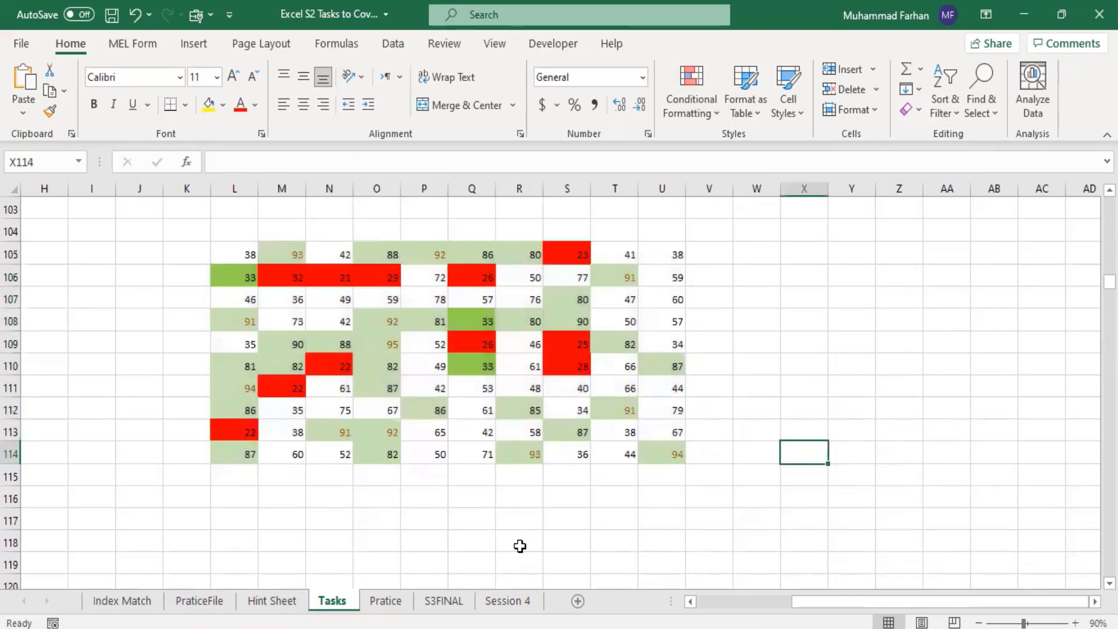
{"action": "left_click", "coordinate": [505, 601]}
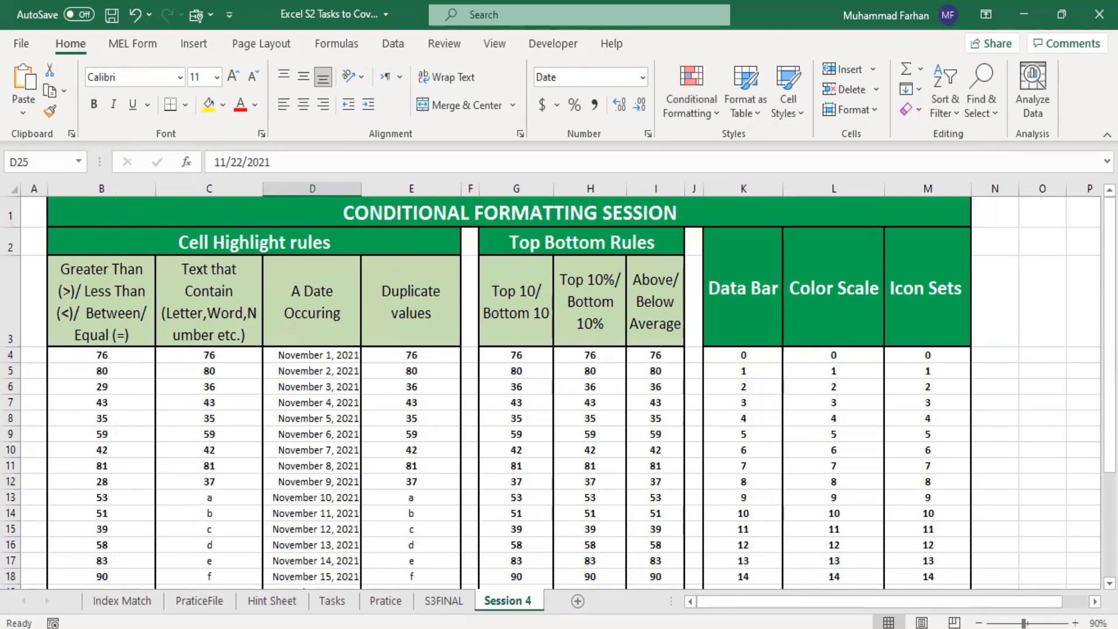
{"action": "mouse_move", "coordinate": [1110, 412]}
{"action": "left_mouse_down"}
{"action": "mouse_move", "coordinate": [1110, 519]}
{"action": "mouse_move", "coordinate": [1110, 412]}
{"action": "left_mouse_up"}
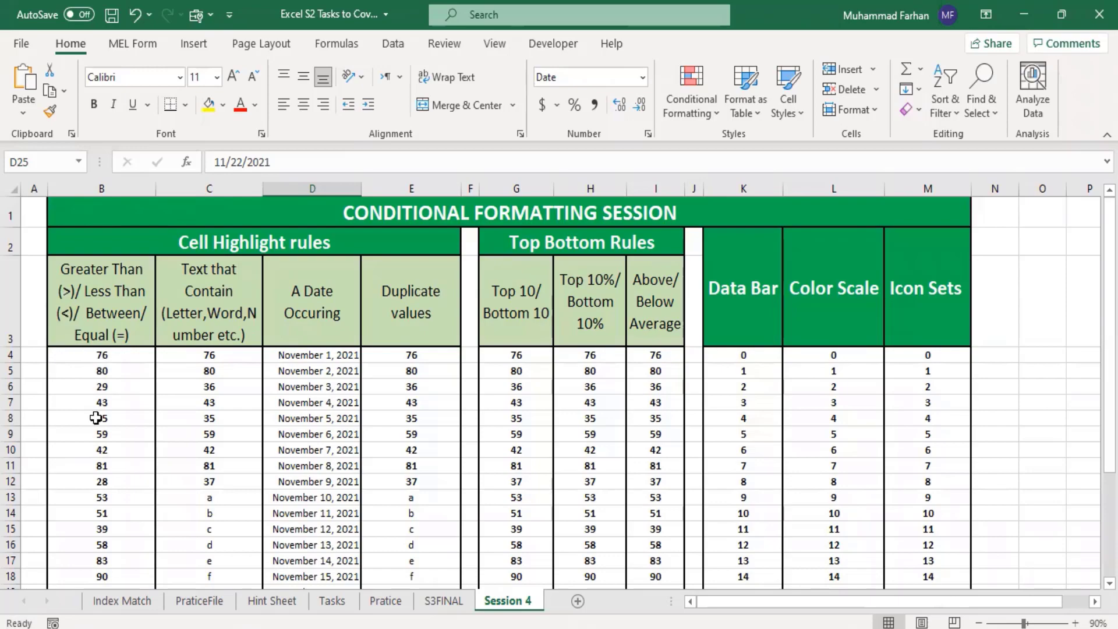
Step: Highlight values greater than 80 in B4:B33 with Light Red Fill with Dark Red Text
{"action": "scroll", "coordinate": [103, 373], "scroll_direction": "down", "scroll_amount": 5}
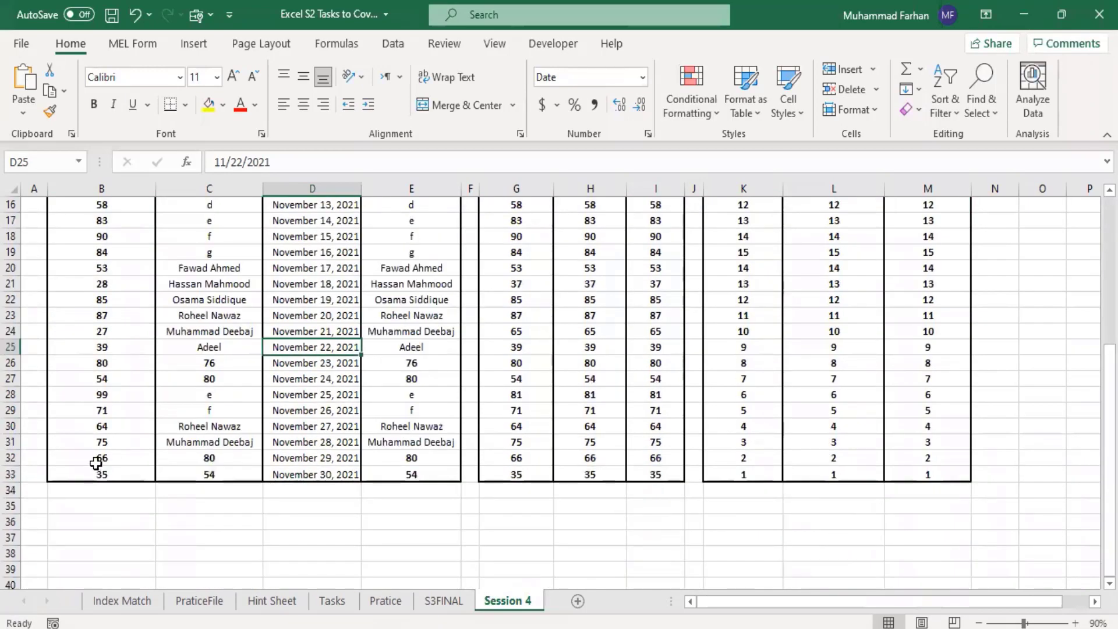
{"action": "left_click_drag", "start_coordinate": [97, 475], "coordinate": [89, 356]}
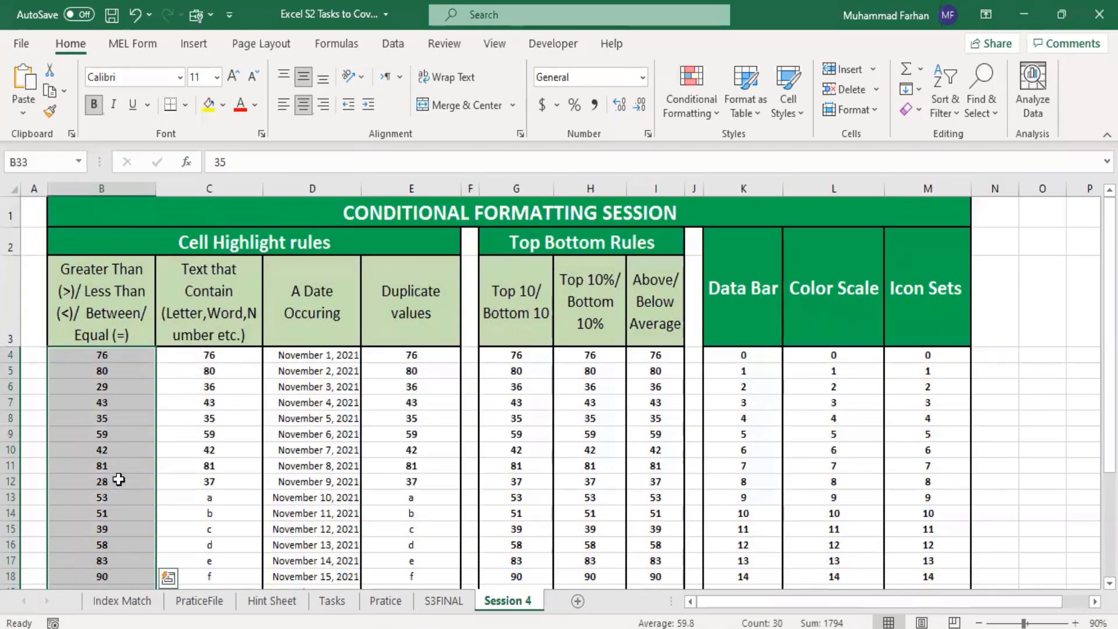
{"action": "left_click", "coordinate": [689, 114]}
{"action": "mouse_move", "coordinate": [789, 149]}
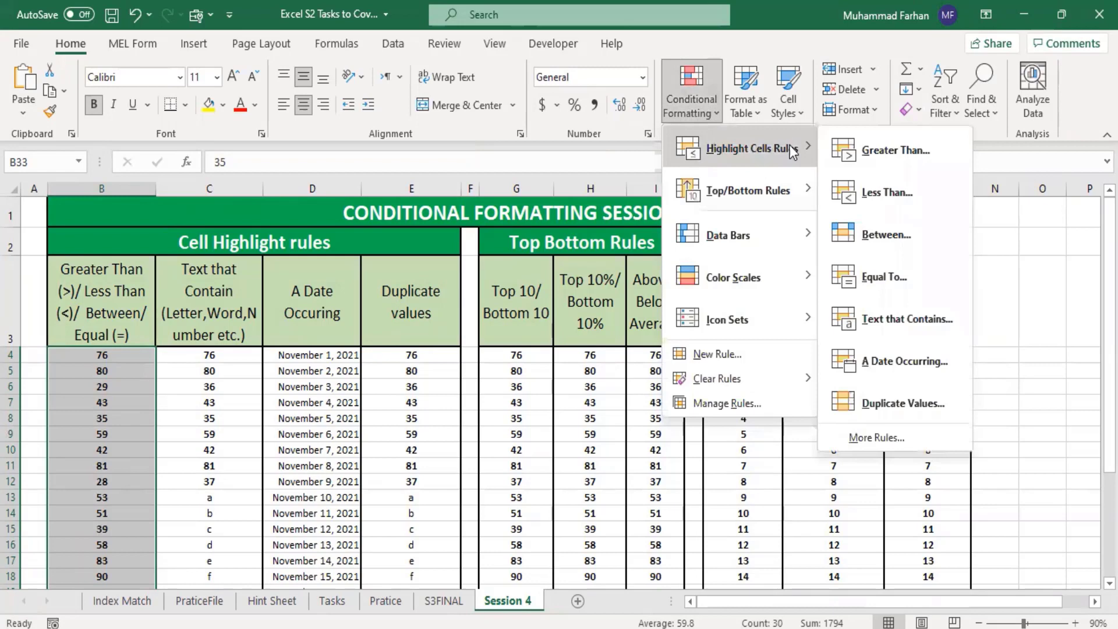
{"action": "left_click", "coordinate": [883, 156]}
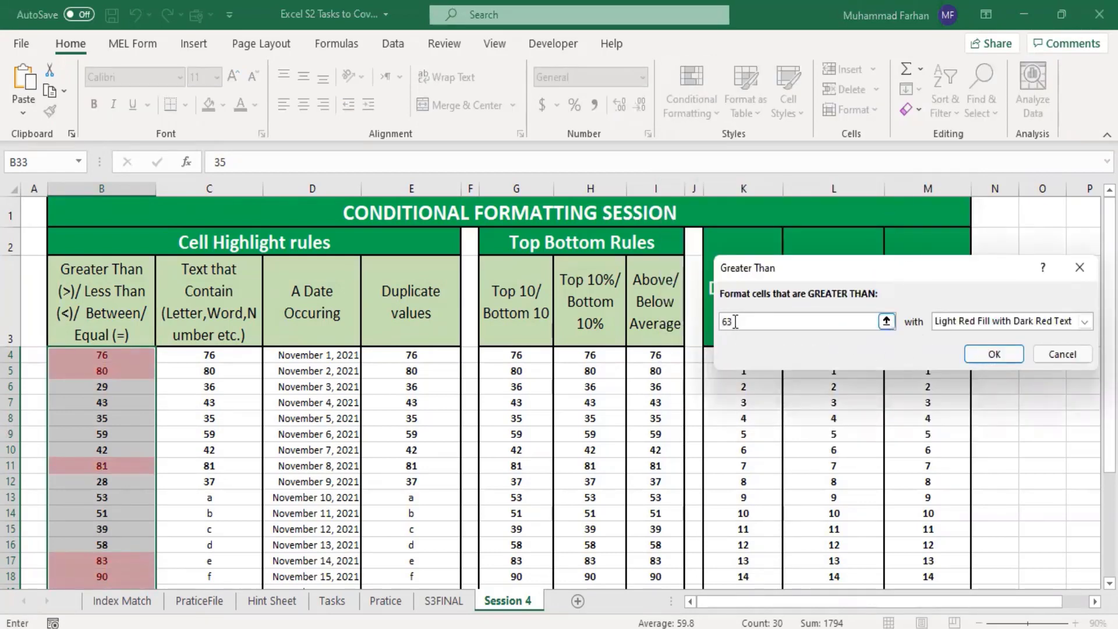
{"action": "left_click_drag", "start_coordinate": [735, 321], "coordinate": [711, 326]}
{"action": "type", "text": "80"}
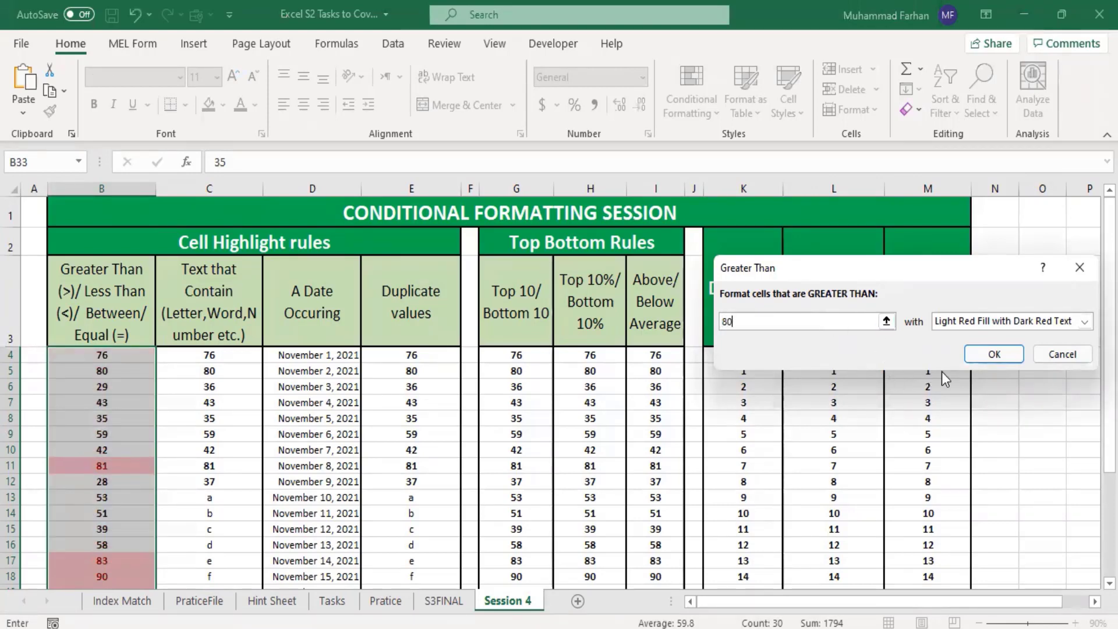
{"action": "left_click", "coordinate": [1003, 323]}
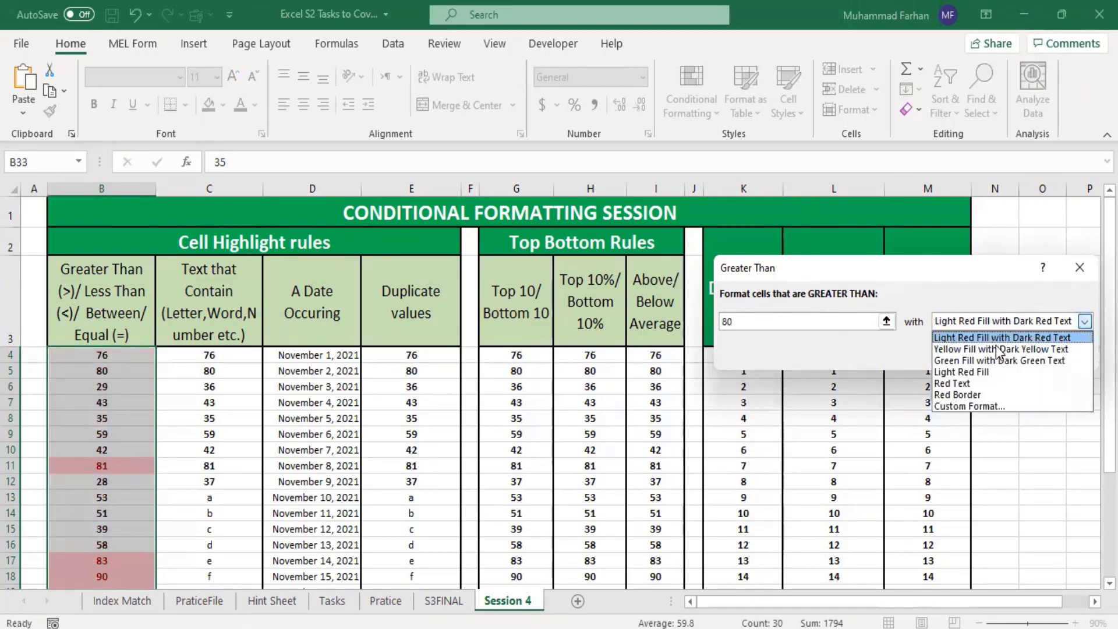
{"action": "left_click", "coordinate": [998, 339]}
{"action": "left_click", "coordinate": [996, 352]}
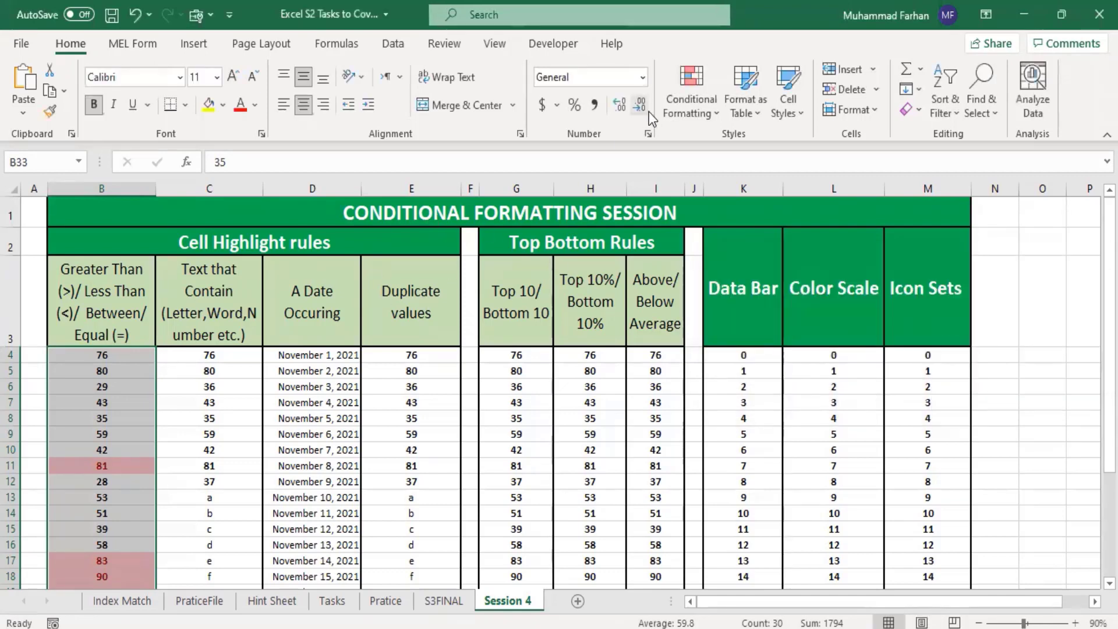
Step: Add a Less Than 33 highlight rule to the same column B values, using Yellow Fill with Dark Yellow Text
{"action": "left_click", "coordinate": [704, 111]}
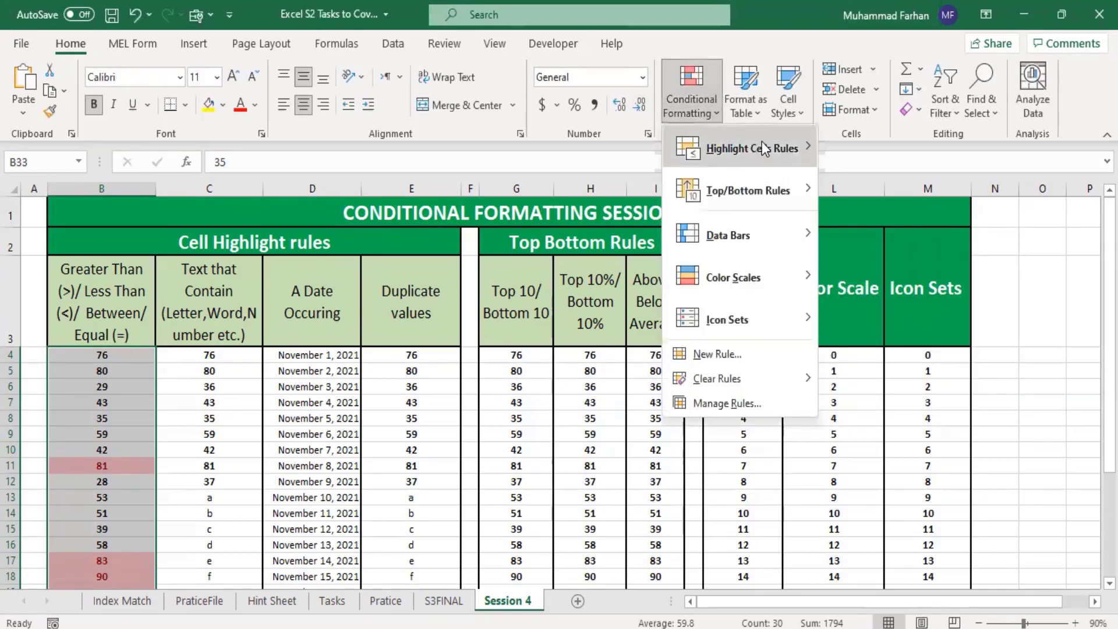
{"action": "mouse_move", "coordinate": [794, 149]}
{"action": "left_click", "coordinate": [885, 192]}
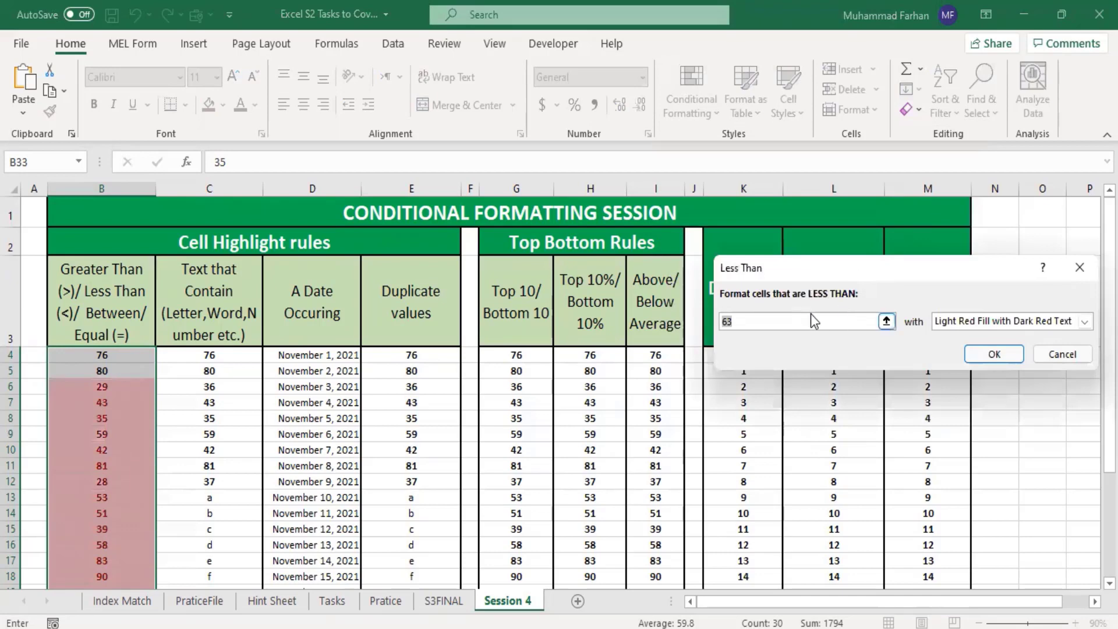
{"action": "type", "text": "33"}
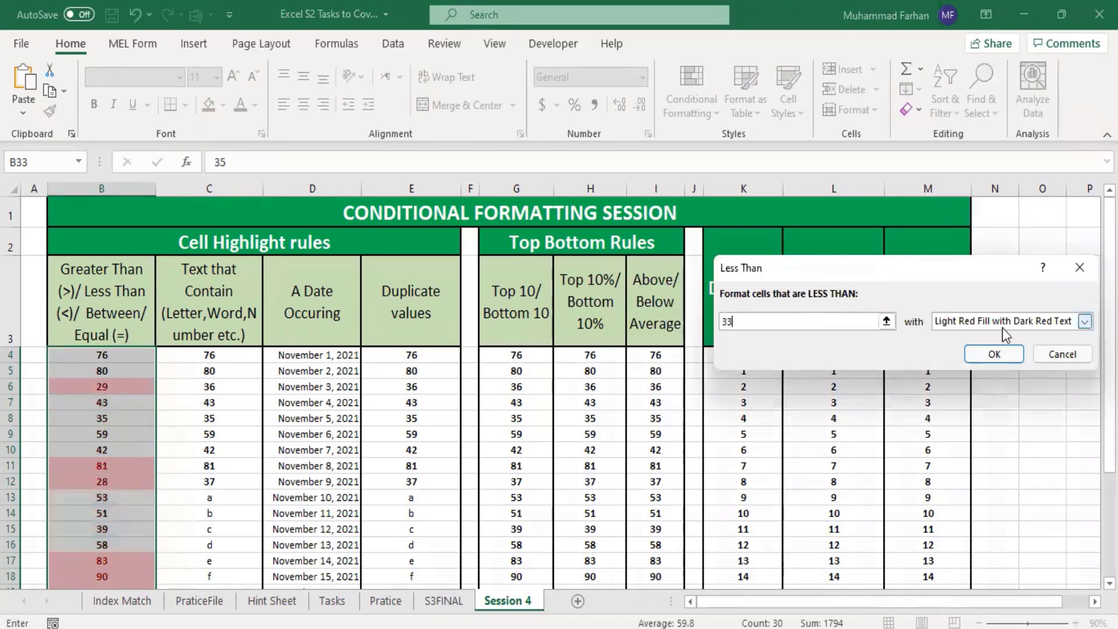
{"action": "left_click", "coordinate": [1084, 322]}
{"action": "left_click", "coordinate": [995, 349]}
{"action": "left_click", "coordinate": [993, 352]}
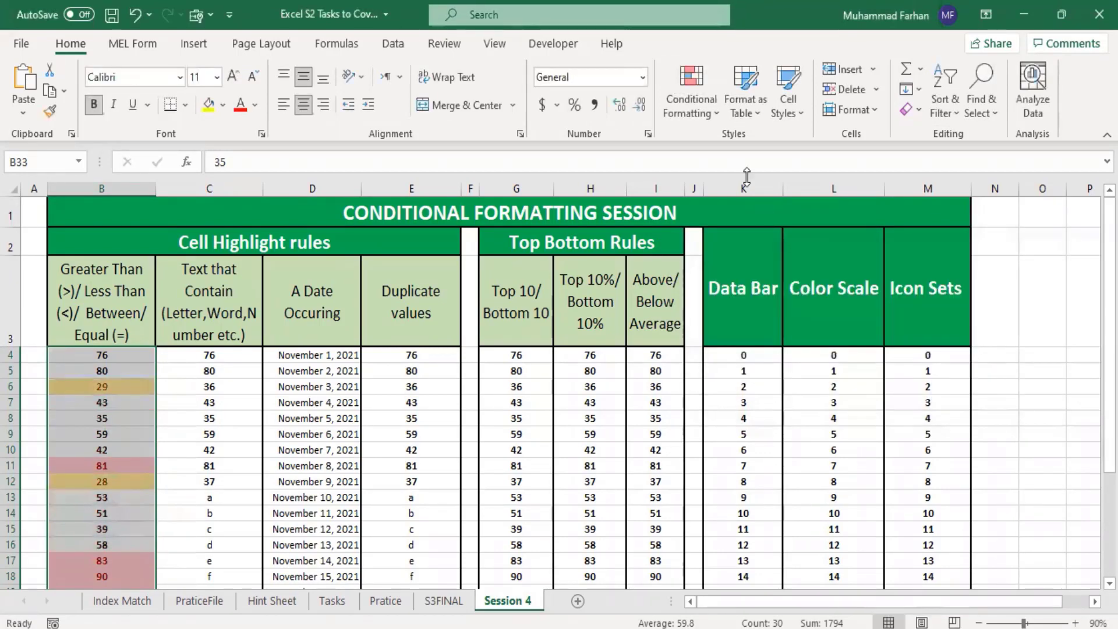
Step: Add an Equal To 33 highlight rule to the selected column B values, using Green Fill with Dark Green Text
{"action": "left_click", "coordinate": [691, 110]}
{"action": "mouse_move", "coordinate": [758, 145]}
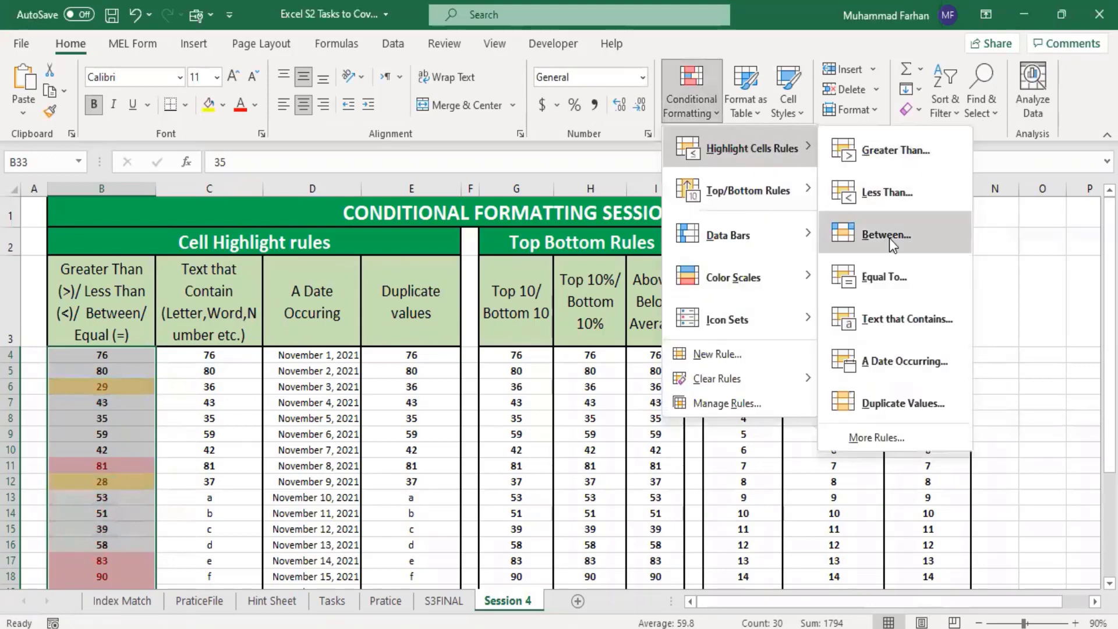
{"action": "left_click", "coordinate": [907, 281]}
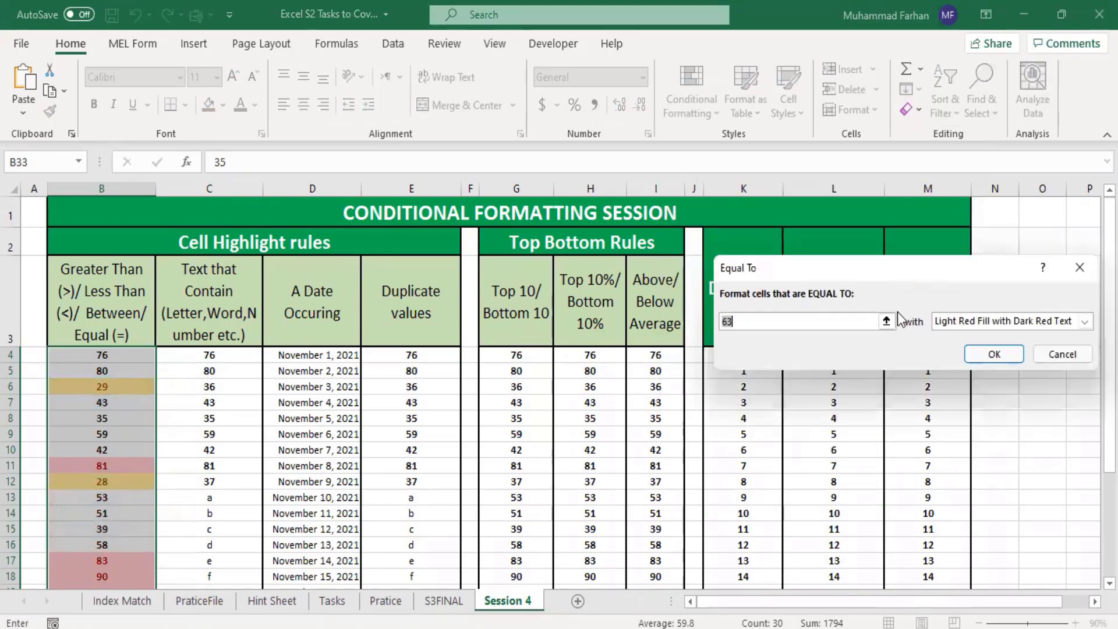
{"action": "type", "text": "33"}
{"action": "left_click", "coordinate": [1084, 321]}
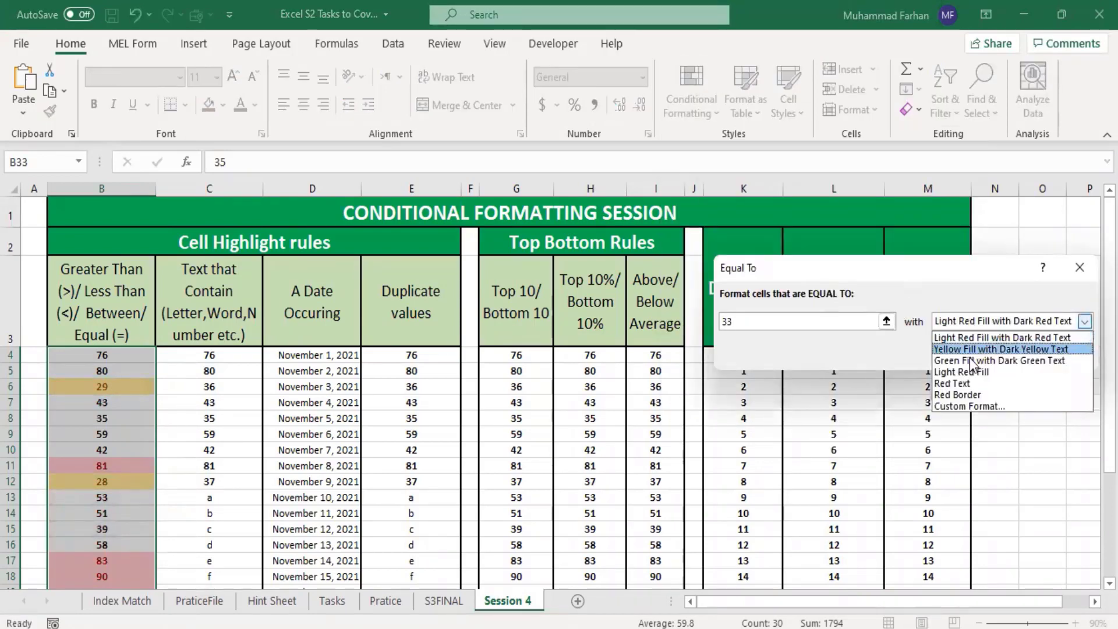
{"action": "left_click", "coordinate": [972, 363]}
{"action": "left_click", "coordinate": [986, 354]}
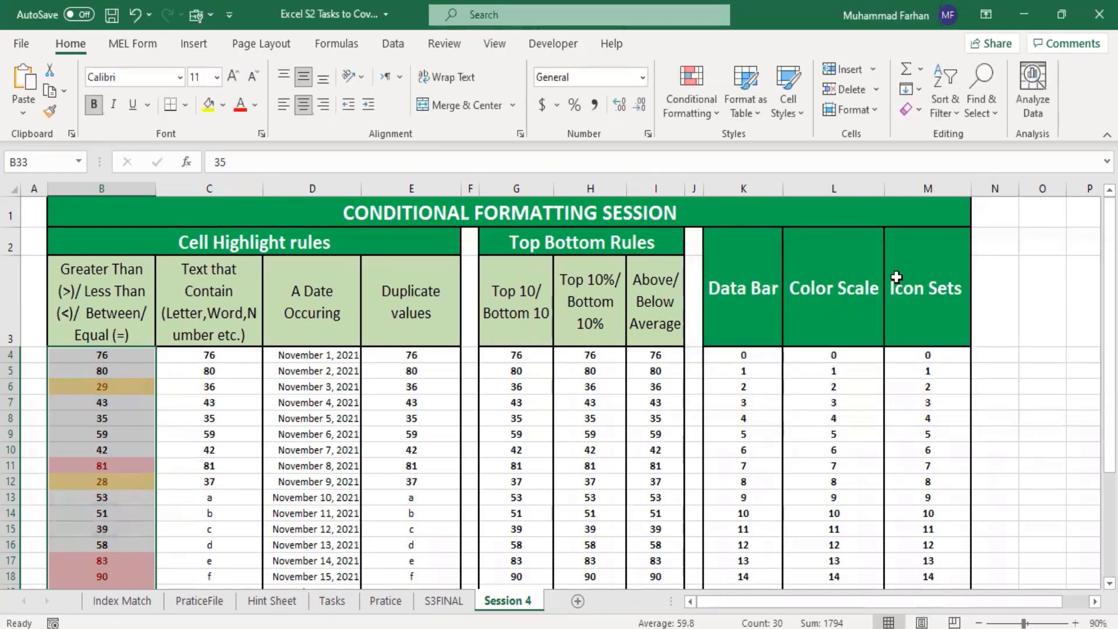
Step: Preview the Unique option, then apply a Duplicate Values rule with Light Red Fill with Dark Red Text to the selected column B values
{"action": "left_click", "coordinate": [691, 92]}
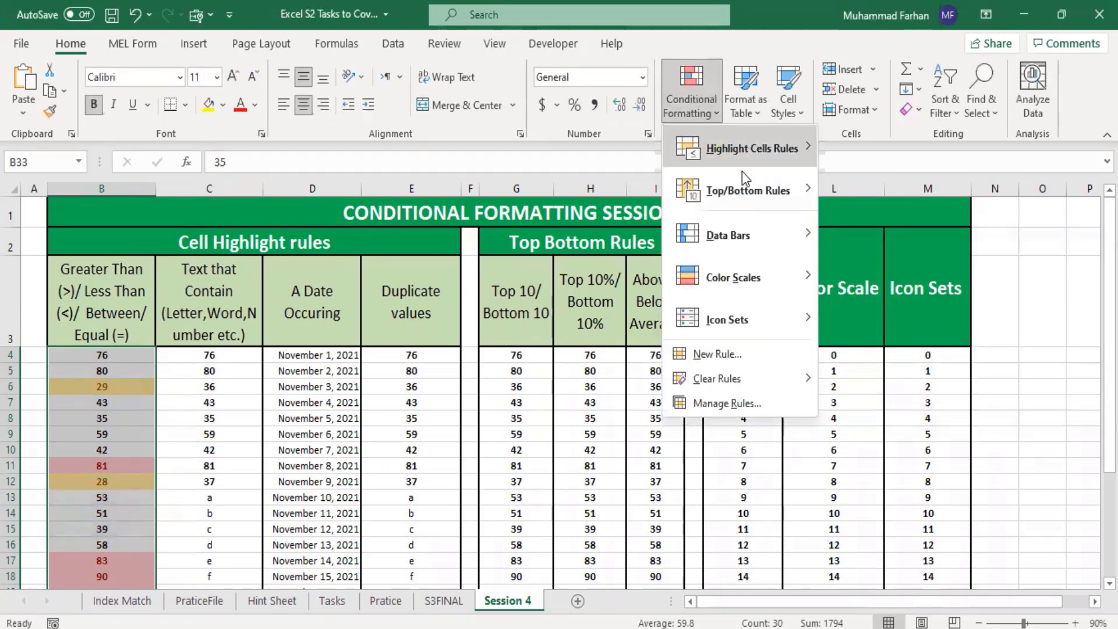
{"action": "mouse_move", "coordinate": [780, 149]}
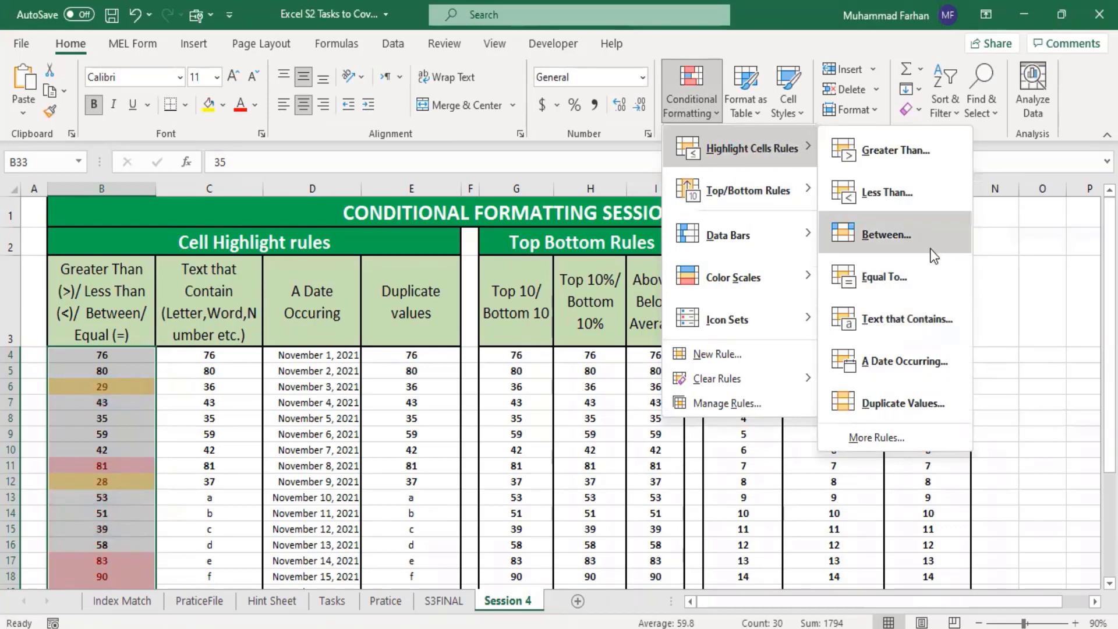
{"action": "left_click", "coordinate": [910, 404]}
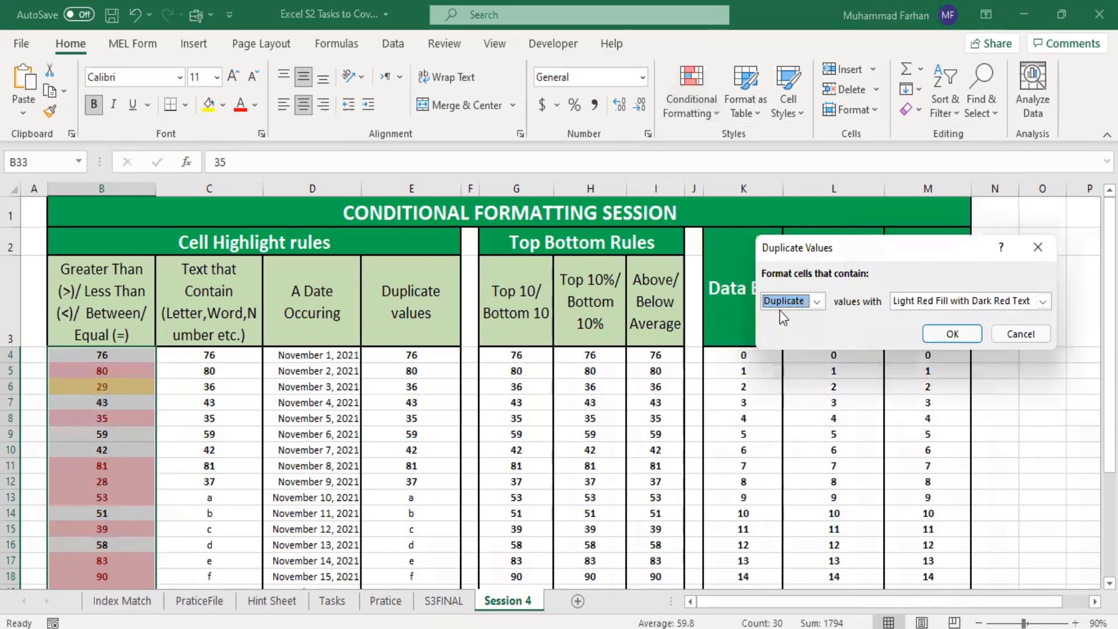
{"action": "left_click", "coordinate": [817, 302]}
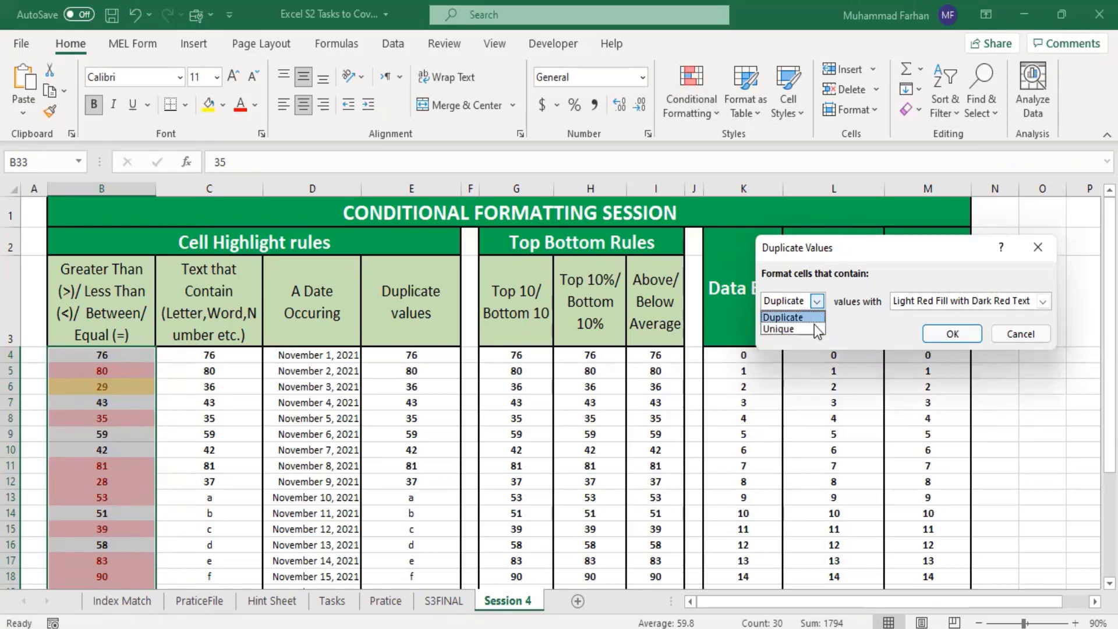
{"action": "left_click", "coordinate": [814, 326]}
{"action": "left_click", "coordinate": [817, 301]}
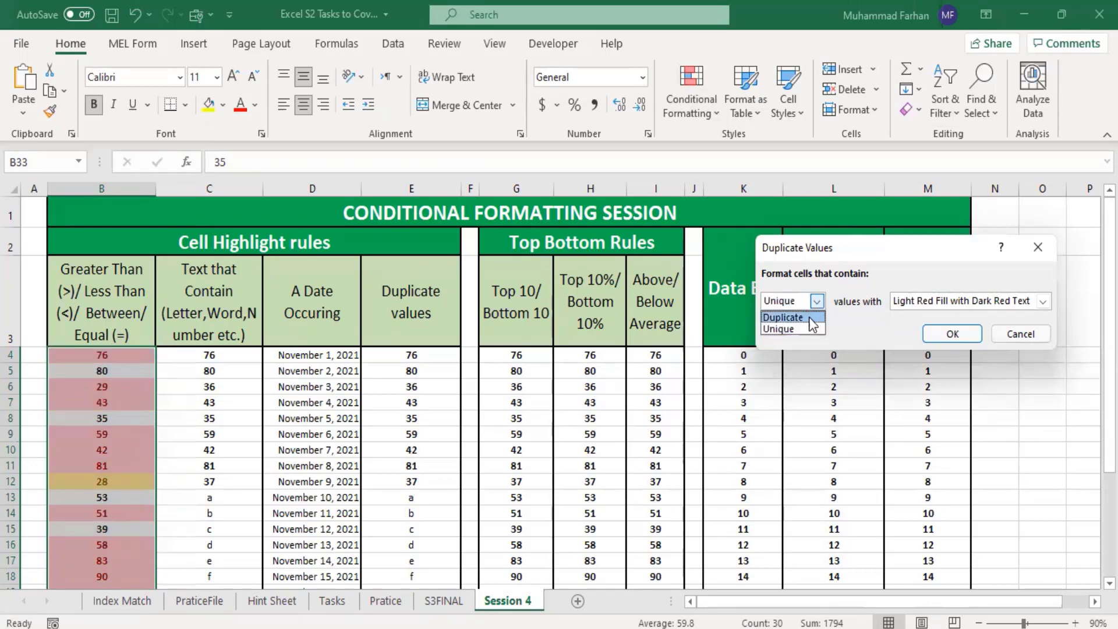
{"action": "left_click", "coordinate": [801, 317]}
{"action": "left_click", "coordinate": [936, 330]}
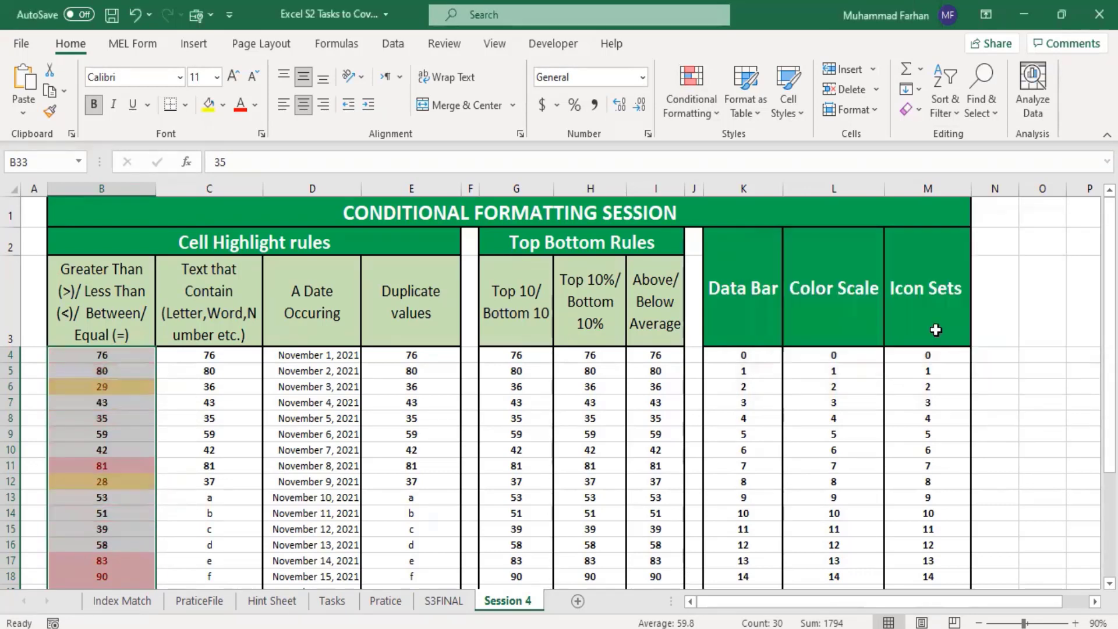
Step: Enter a short greeting containing the presenter's name in cell B31
{"action": "scroll", "coordinate": [233, 460], "scroll_direction": "down", "scroll_amount": 3}
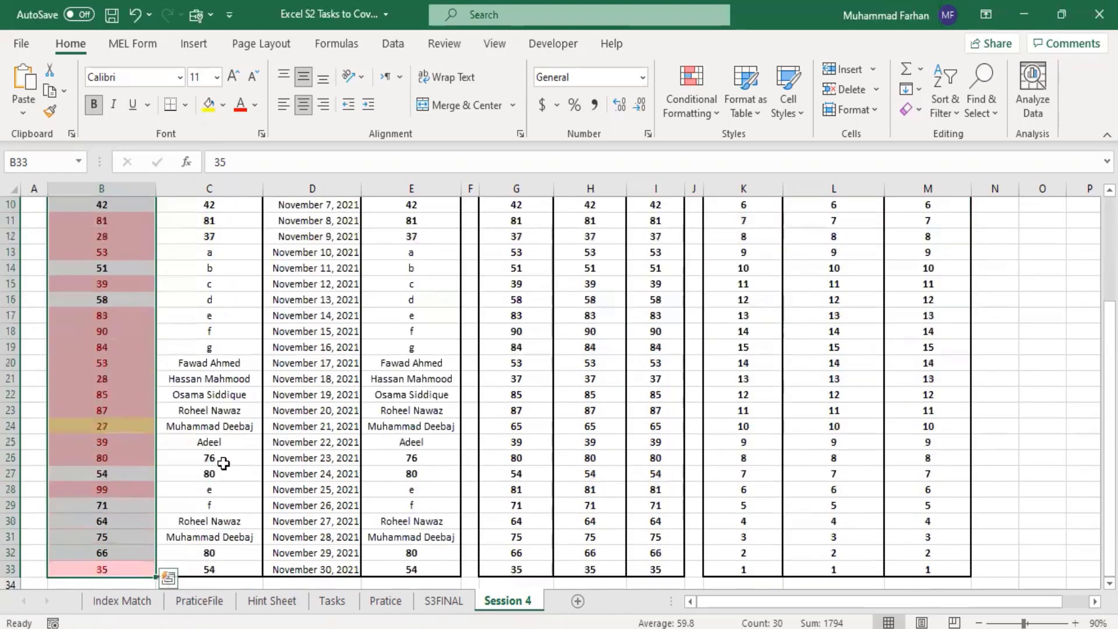
{"action": "left_click", "coordinate": [116, 540]}
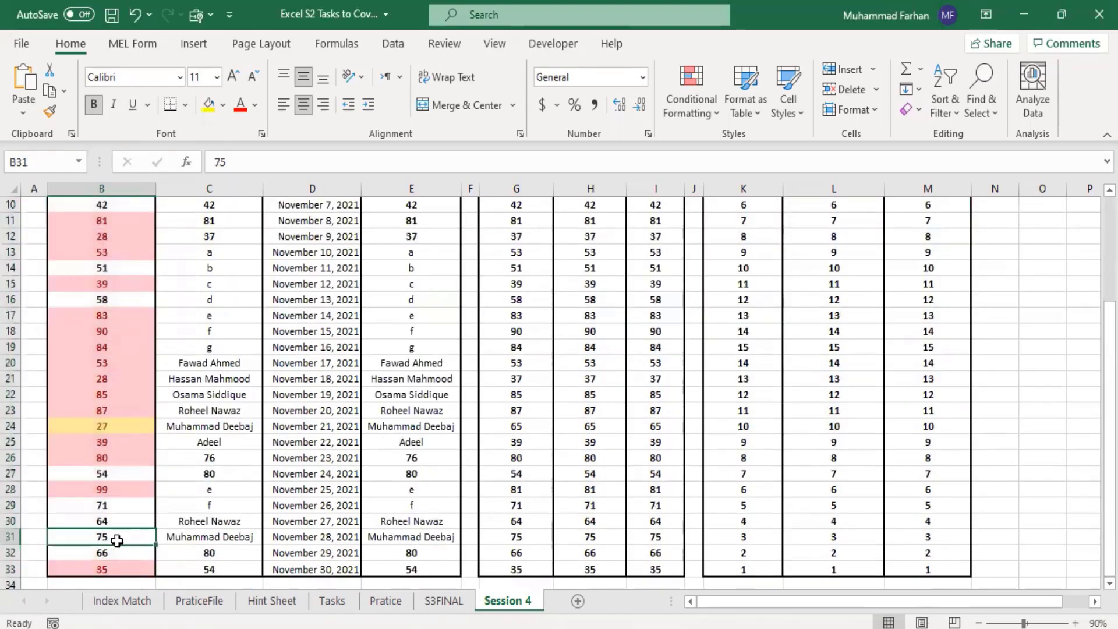
{"action": "type", "text": "Hi I am Muhammad Farhan"}
{"action": "key", "text": "Return"}
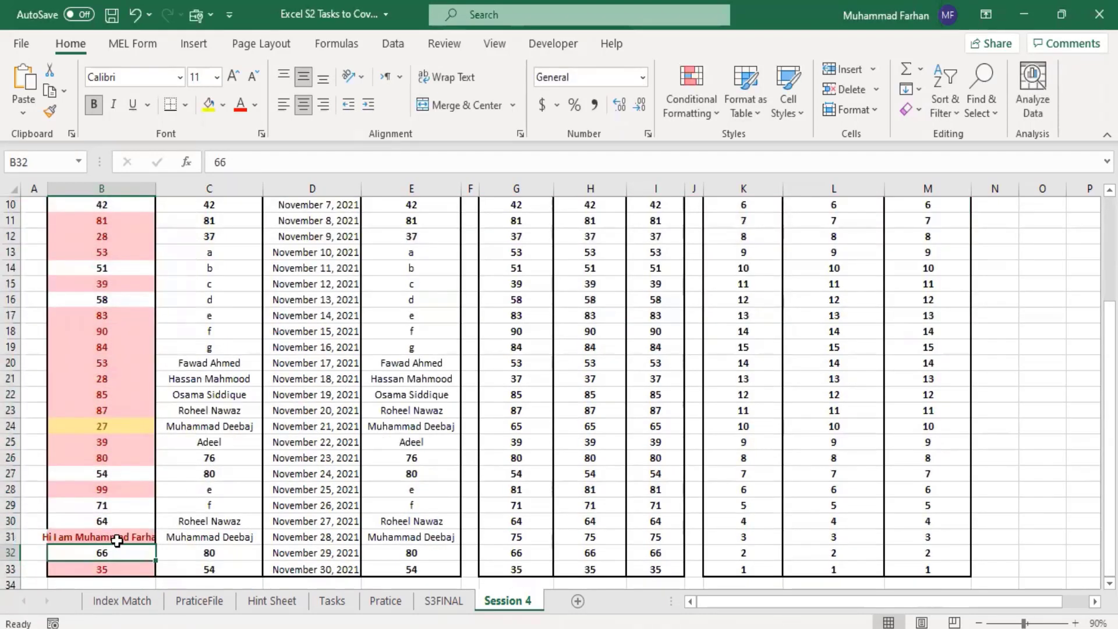
Step: Set cells B31 and B32 both to 100
{"action": "left_click", "coordinate": [117, 540]}
{"action": "type", "text": "100"}
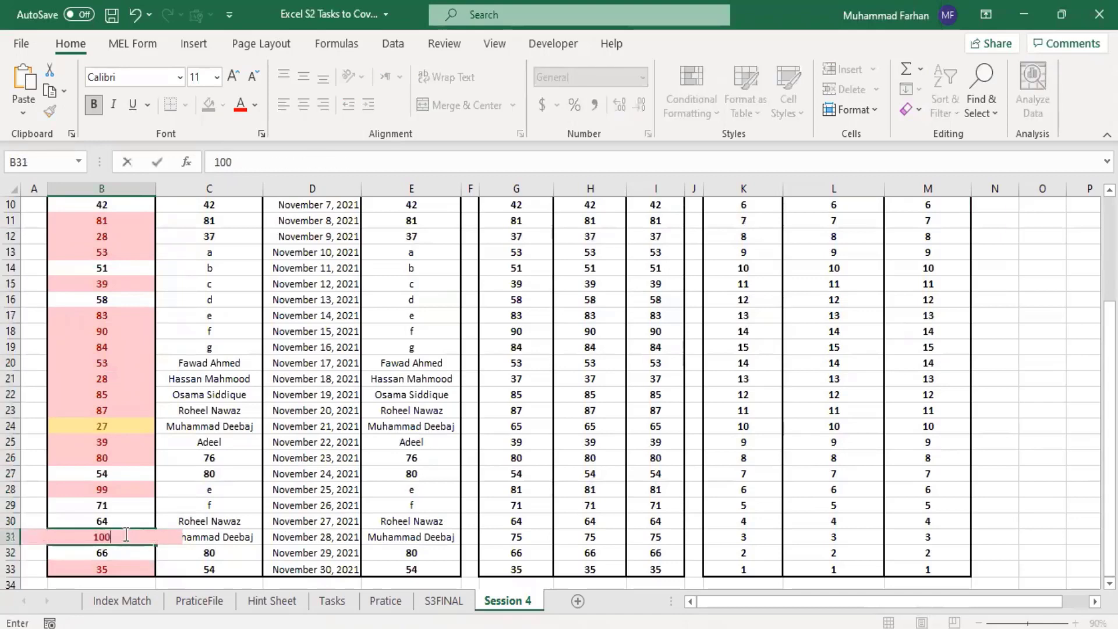
{"action": "key", "text": "Return"}
{"action": "type", "text": "100"}
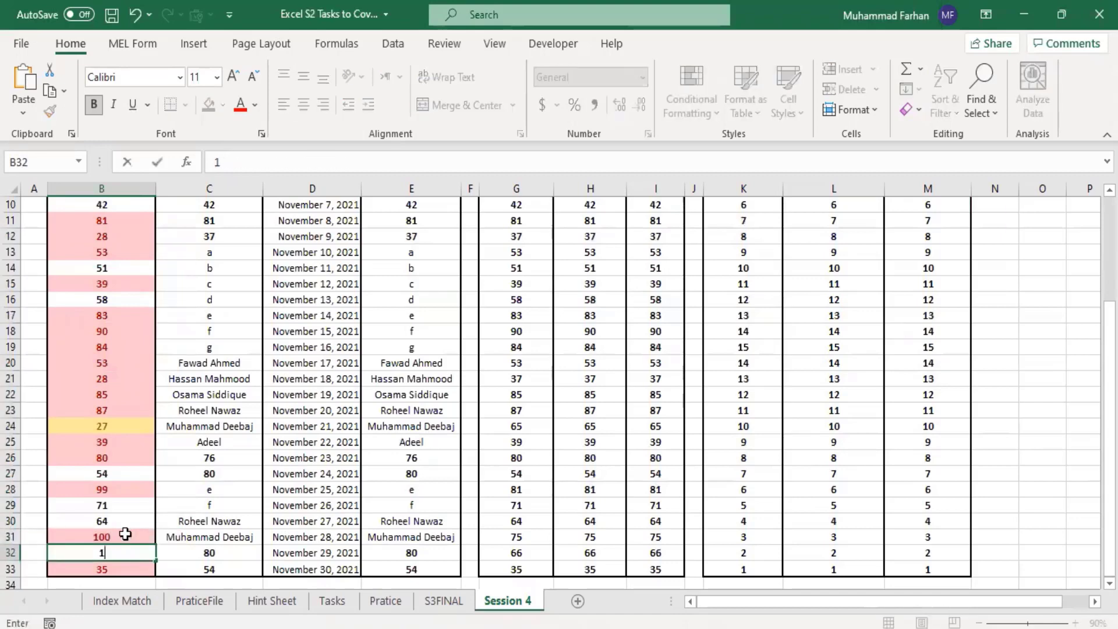
{"action": "key", "text": "Return"}
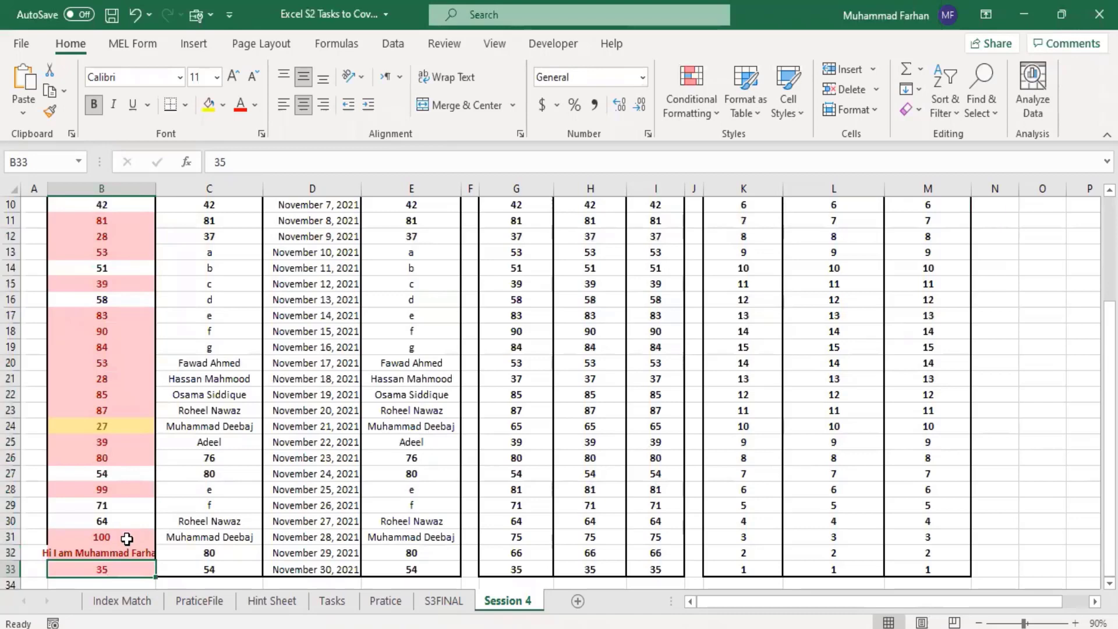
{"action": "left_click", "coordinate": [120, 553]}
{"action": "type", "text": "1"}
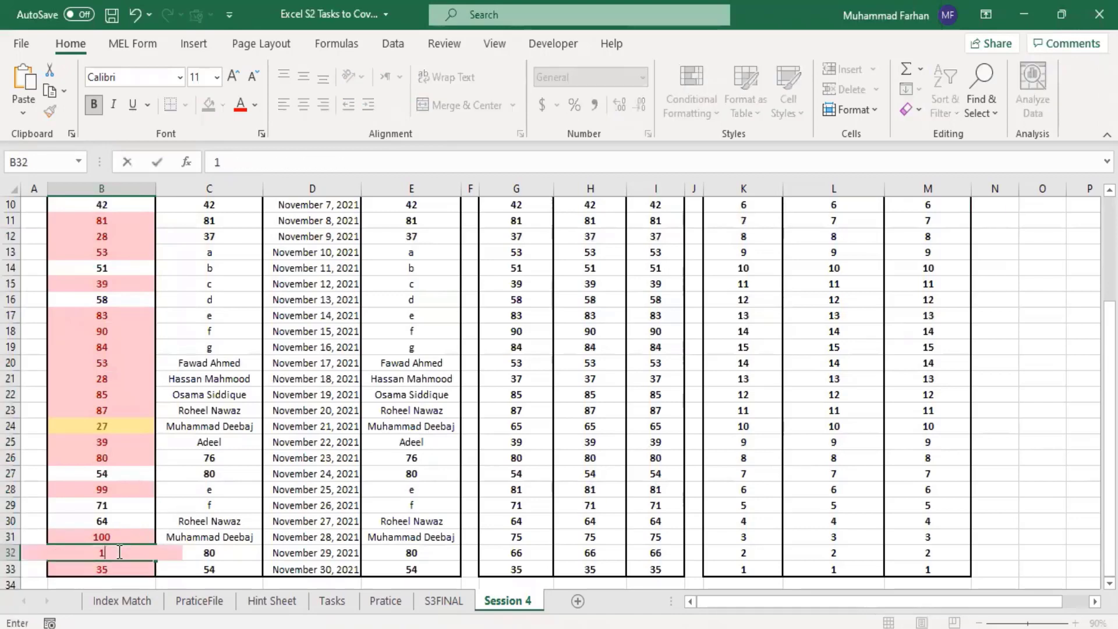
{"action": "type", "text": "00"}
{"action": "key", "text": "Return"}
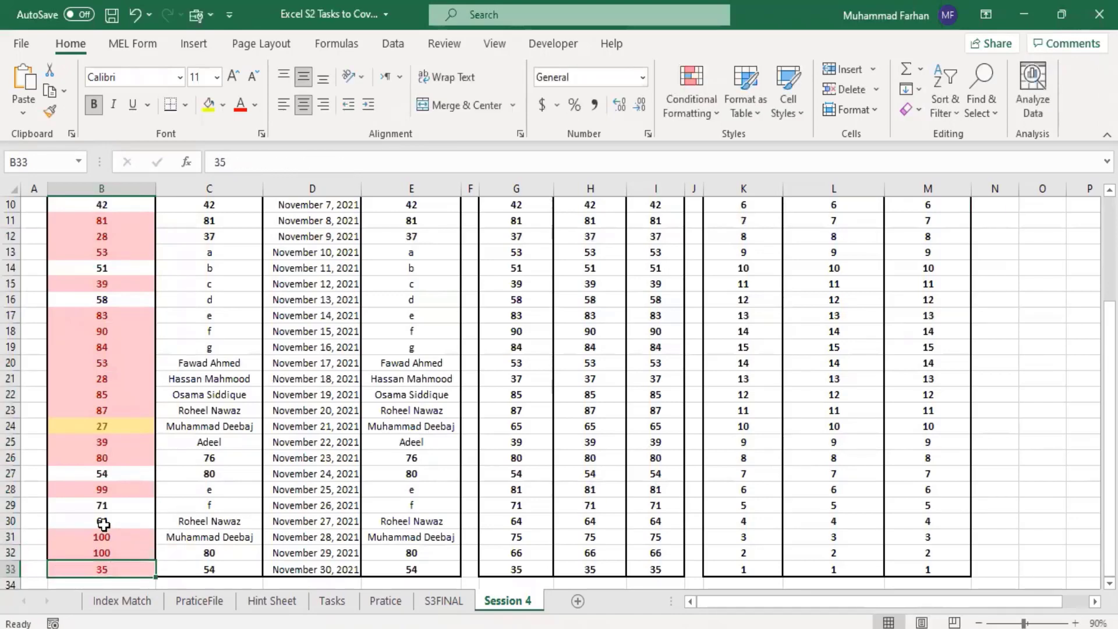
{"action": "scroll", "coordinate": [72, 329], "scroll_direction": "up", "scroll_amount": 3}
{"action": "left_click_drag", "start_coordinate": [84, 359], "coordinate": [102, 553]}
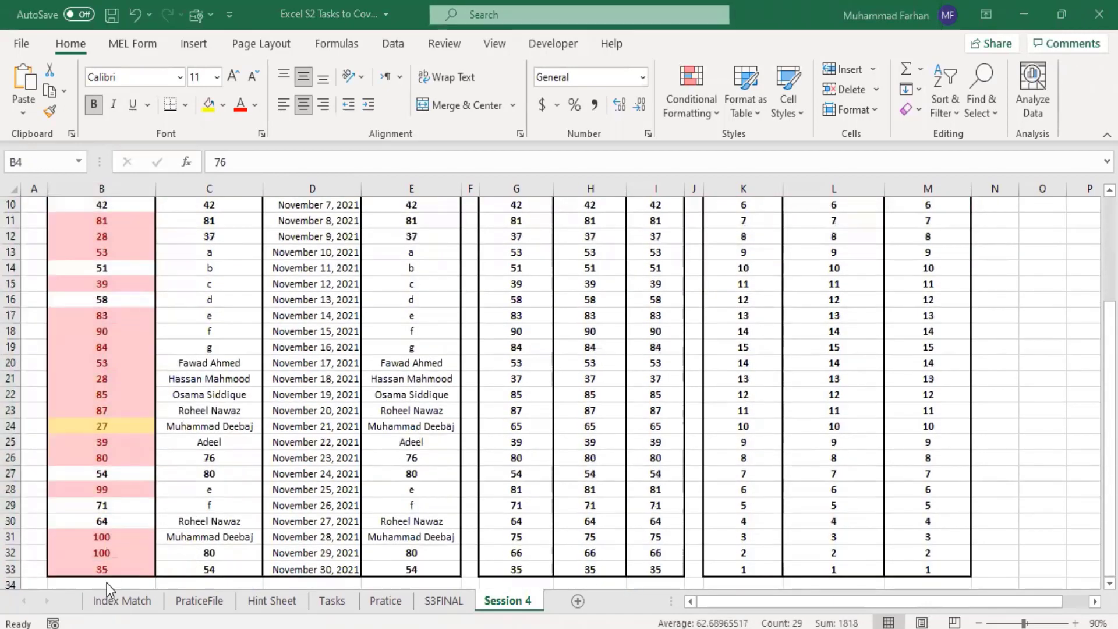
{"action": "left_click", "coordinate": [113, 569]}
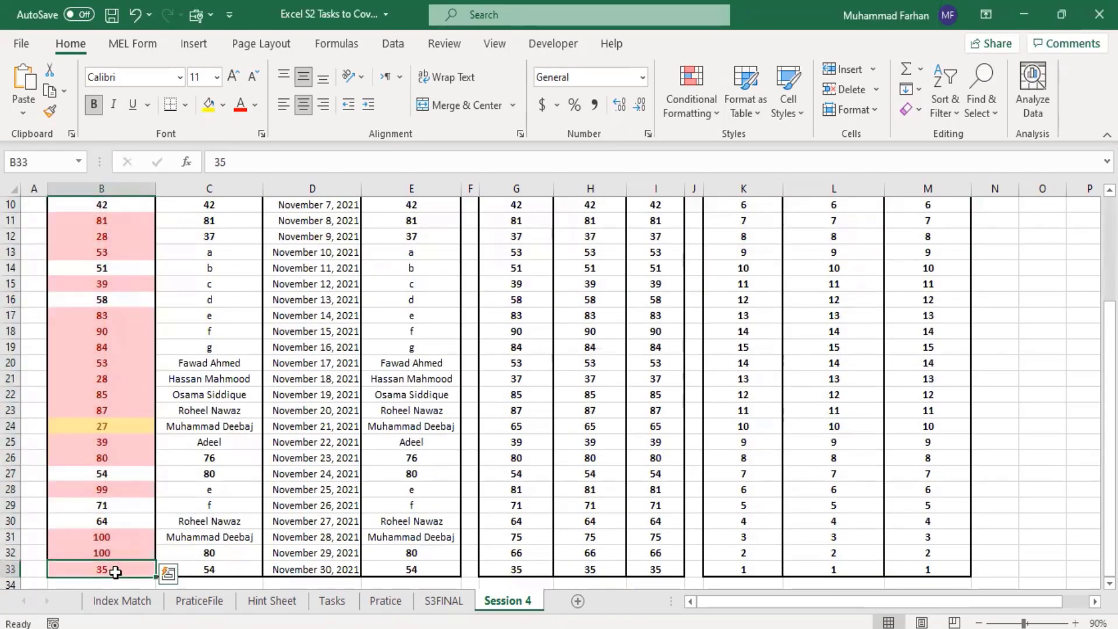
{"action": "left_click_drag", "start_coordinate": [111, 576], "coordinate": [114, 411]}
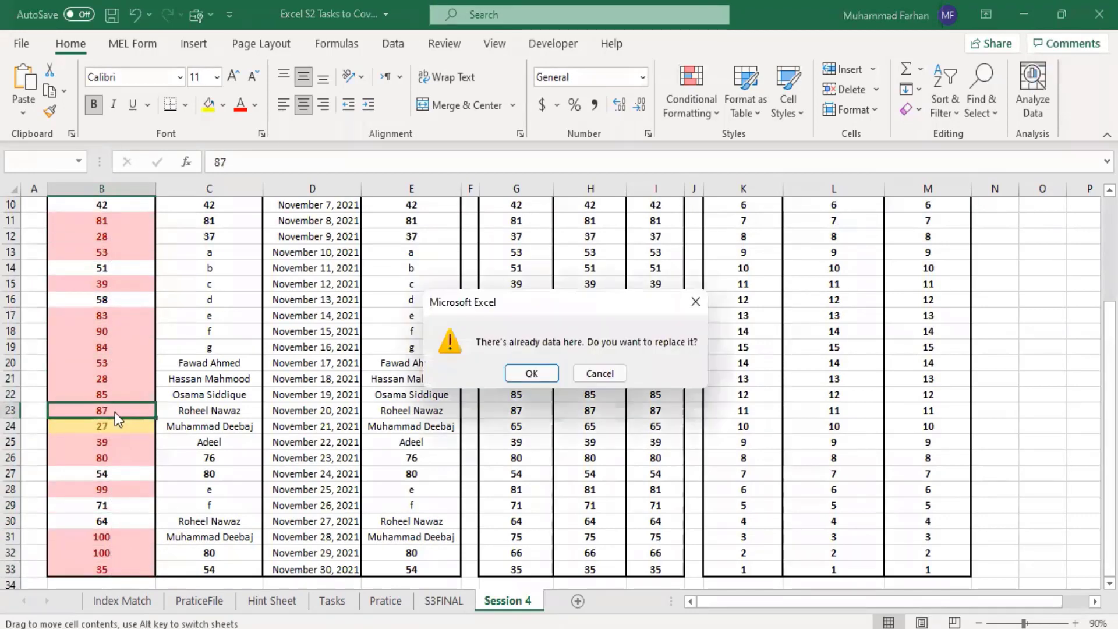
{"action": "left_click", "coordinate": [581, 377]}
Step: Apply a Duplicate Values rule to B4:B33 using a custom format with a solid green fill
{"action": "scroll", "coordinate": [187, 394], "scroll_direction": "up", "scroll_amount": 3}
{"action": "left_click", "coordinate": [105, 356]}
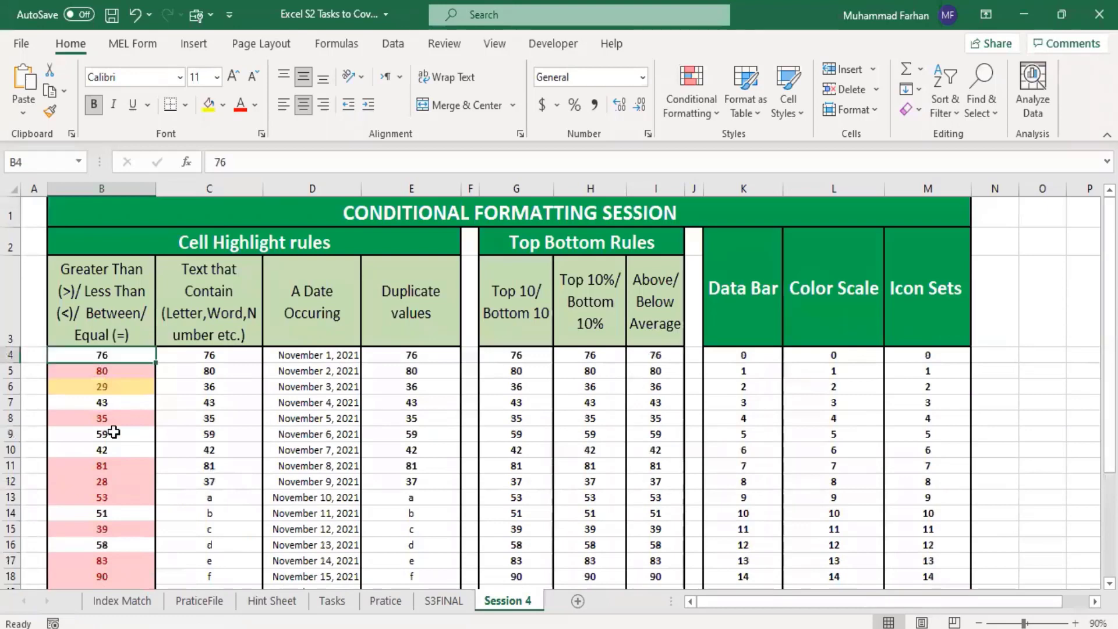
{"action": "left_click_drag", "start_coordinate": [113, 431], "coordinate": [127, 553]}
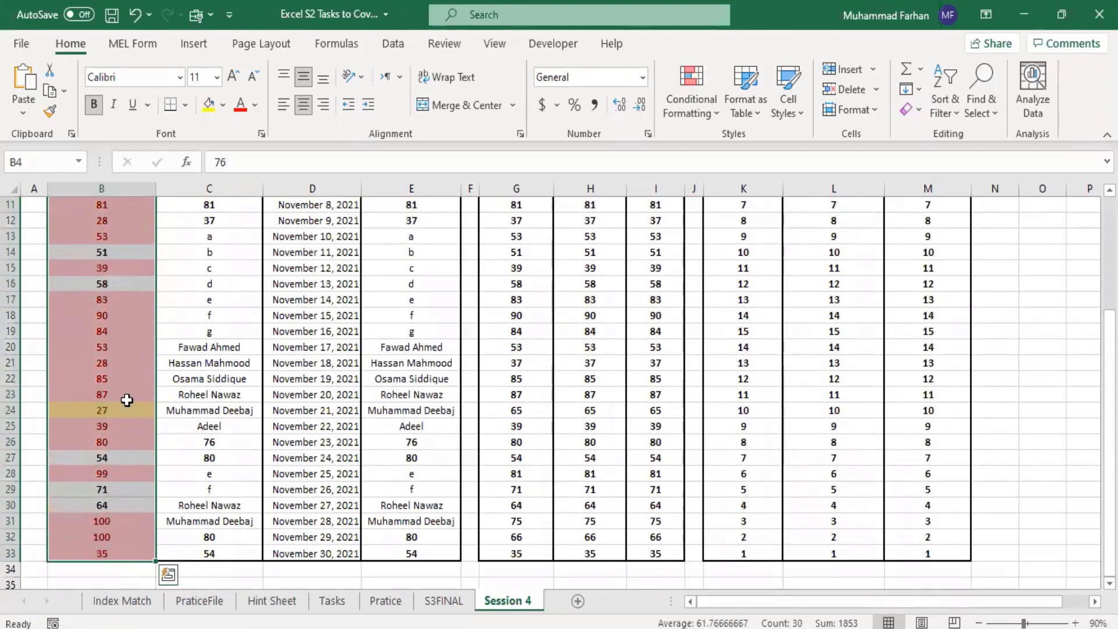
{"action": "left_click", "coordinate": [711, 111]}
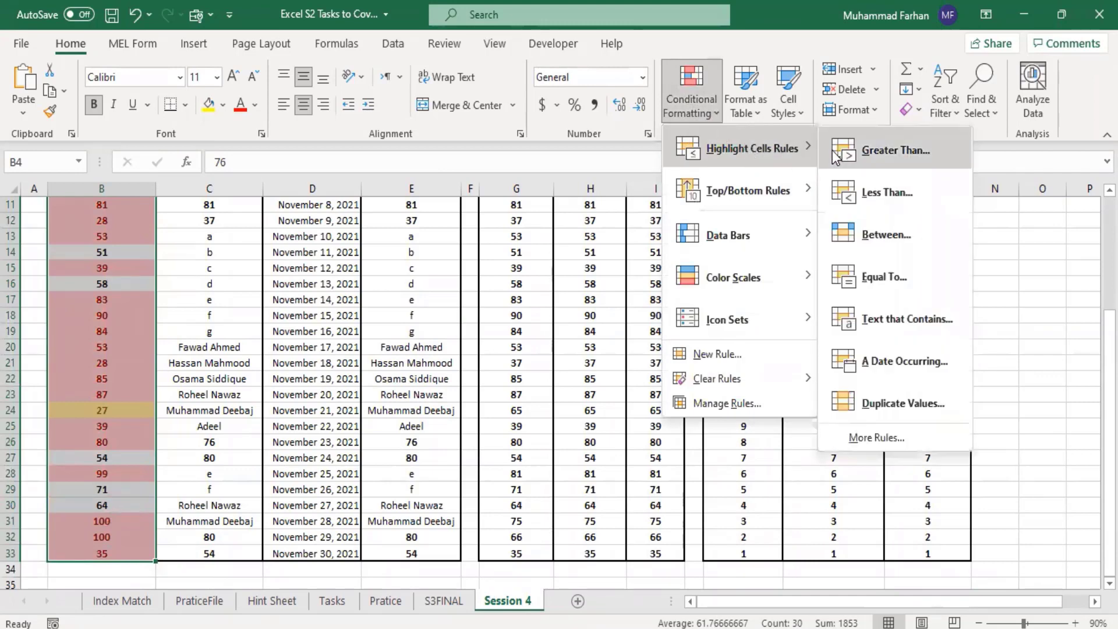
{"action": "left_click", "coordinate": [913, 404]}
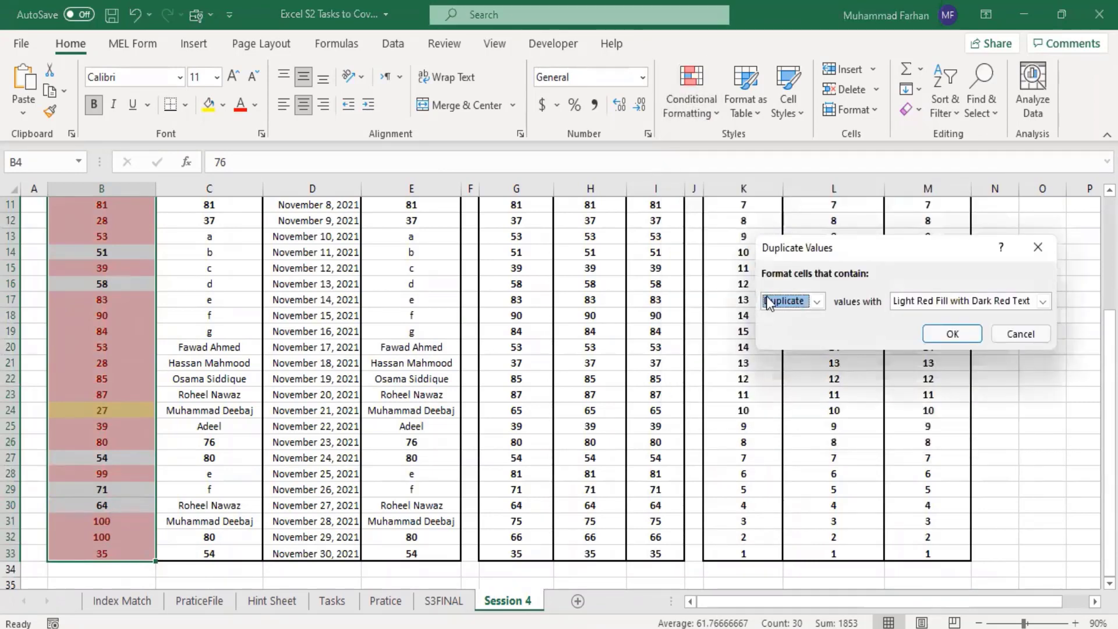
{"action": "left_click", "coordinate": [1004, 305]}
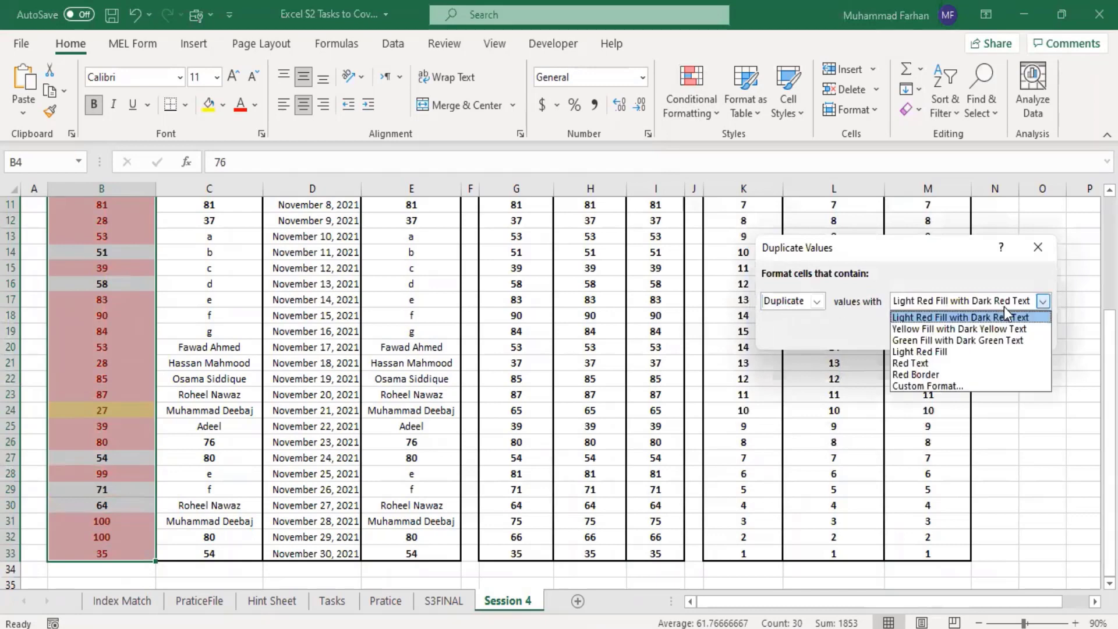
{"action": "left_click", "coordinate": [943, 386]}
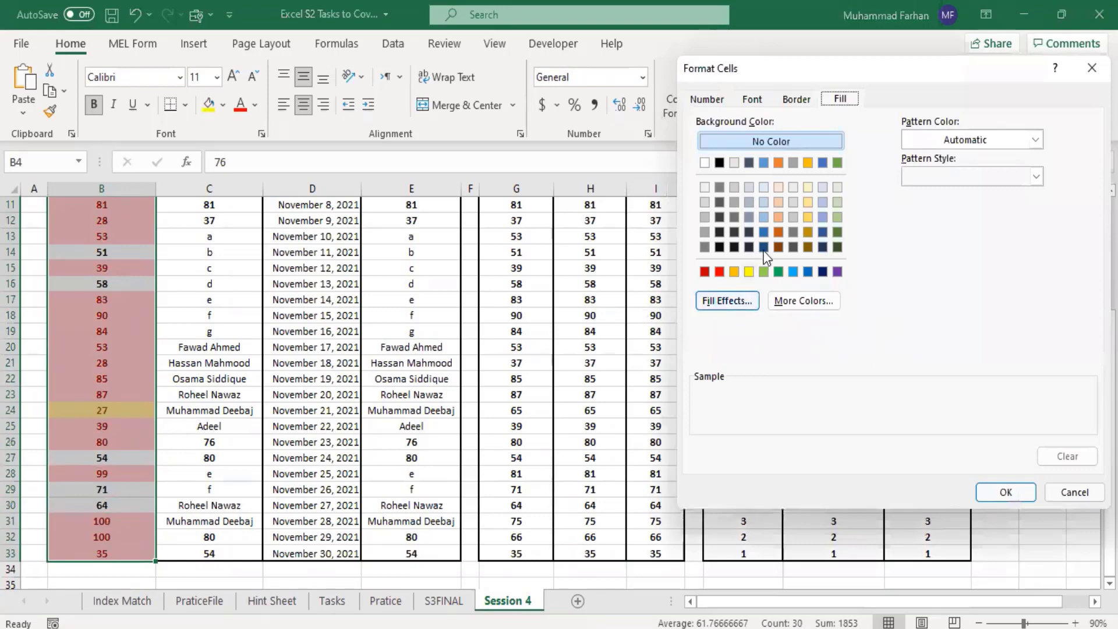
{"action": "left_click", "coordinate": [836, 163]}
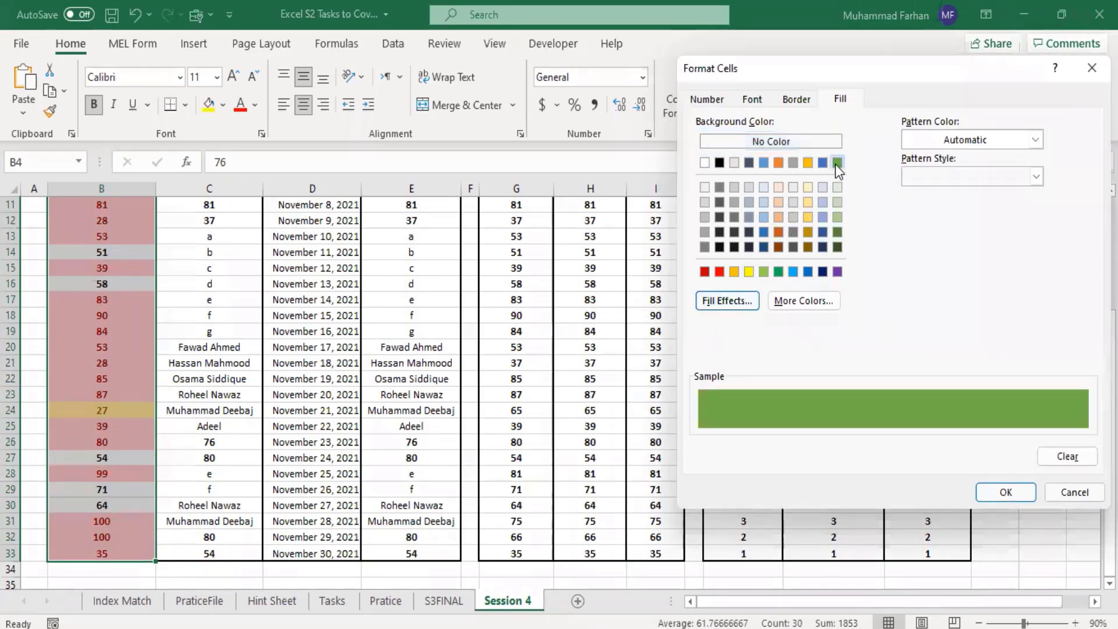
{"action": "left_click", "coordinate": [1005, 493]}
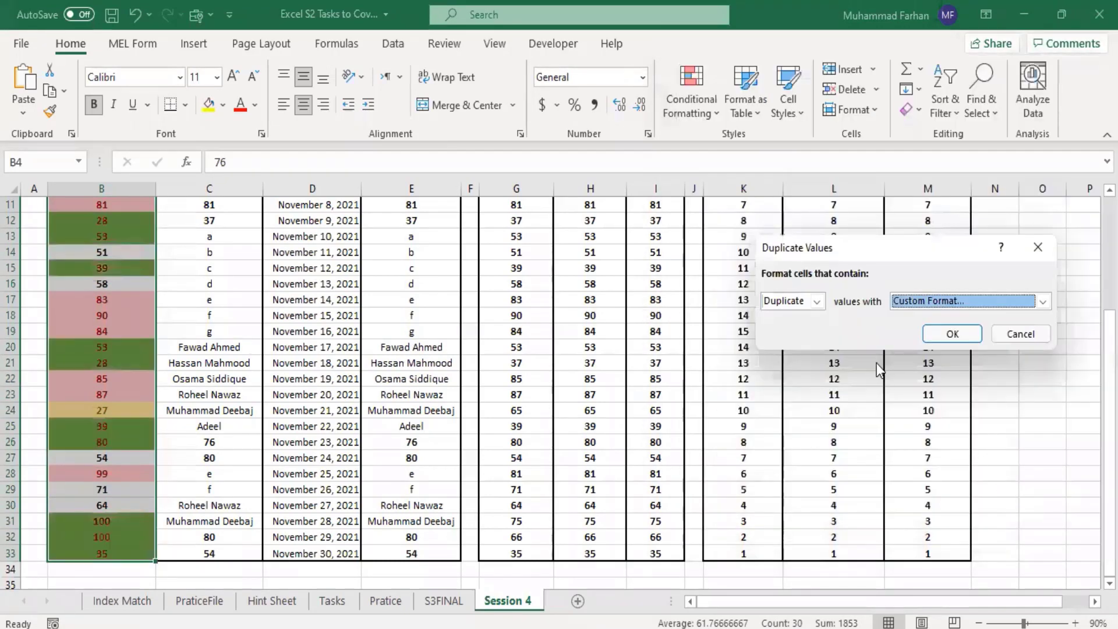
{"action": "left_click", "coordinate": [953, 335]}
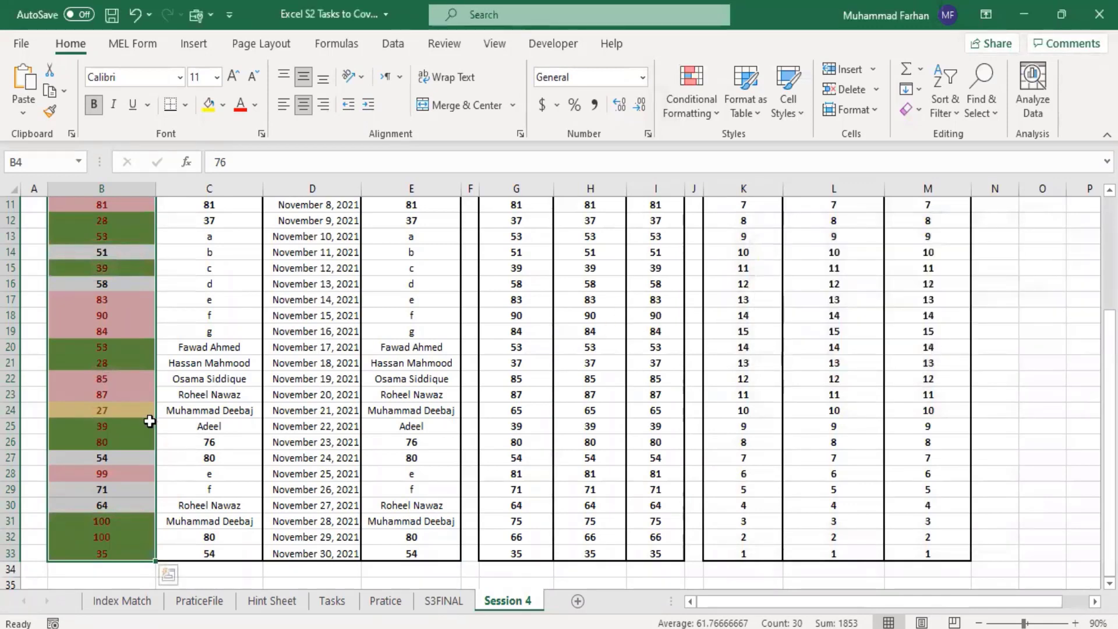
Step: Review the highlighting in column B and look through the Highlight Cells Rules and Clear Rules options
{"action": "scroll", "coordinate": [102, 390], "scroll_direction": "up", "scroll_amount": 4}
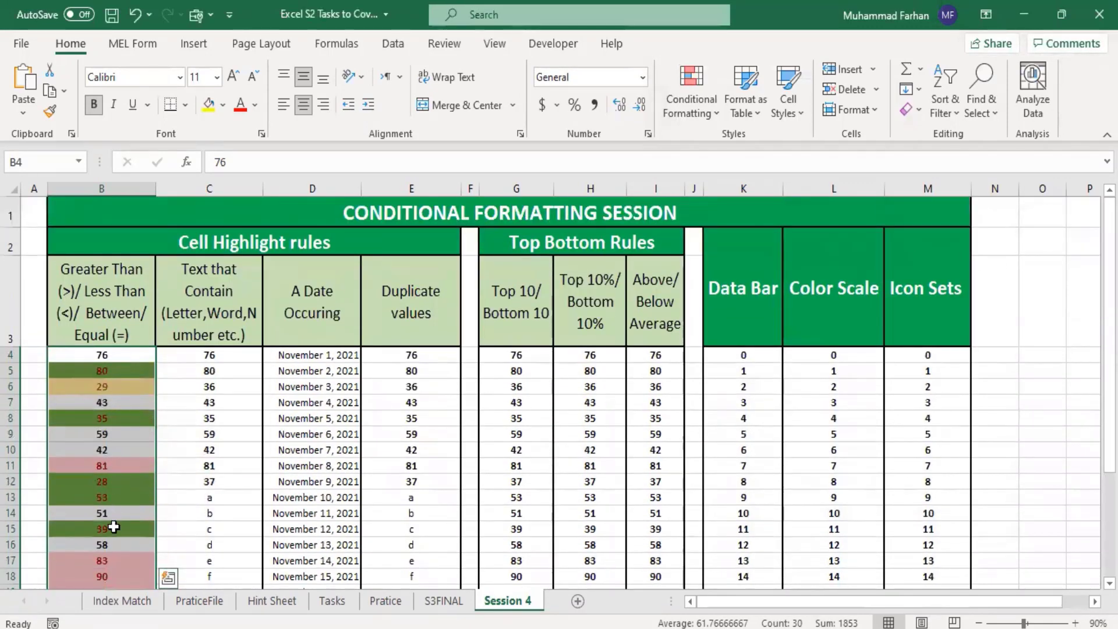
{"action": "scroll", "coordinate": [237, 412], "scroll_direction": "down", "scroll_amount": 7}
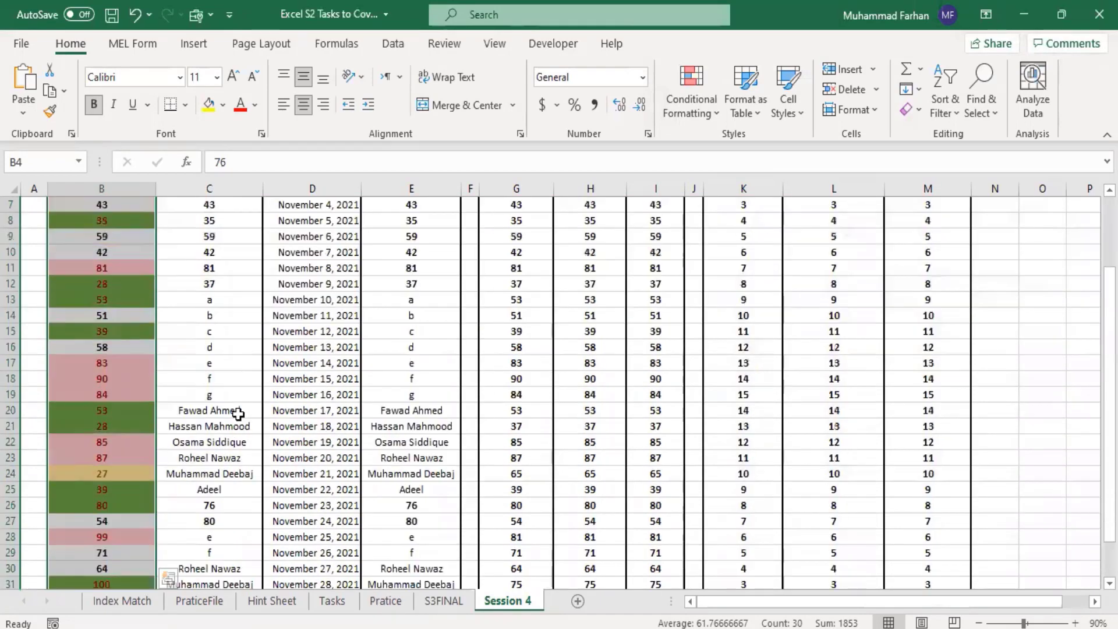
{"action": "scroll", "coordinate": [238, 414], "scroll_direction": "up", "scroll_amount": 7}
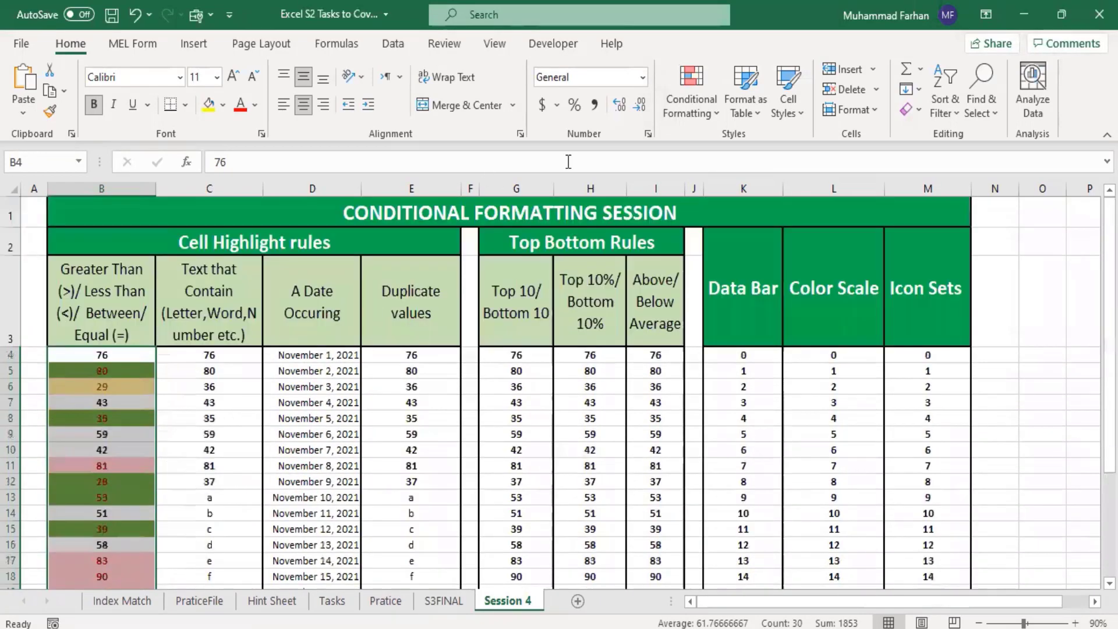
{"action": "left_click", "coordinate": [702, 100]}
{"action": "mouse_move", "coordinate": [757, 165]}
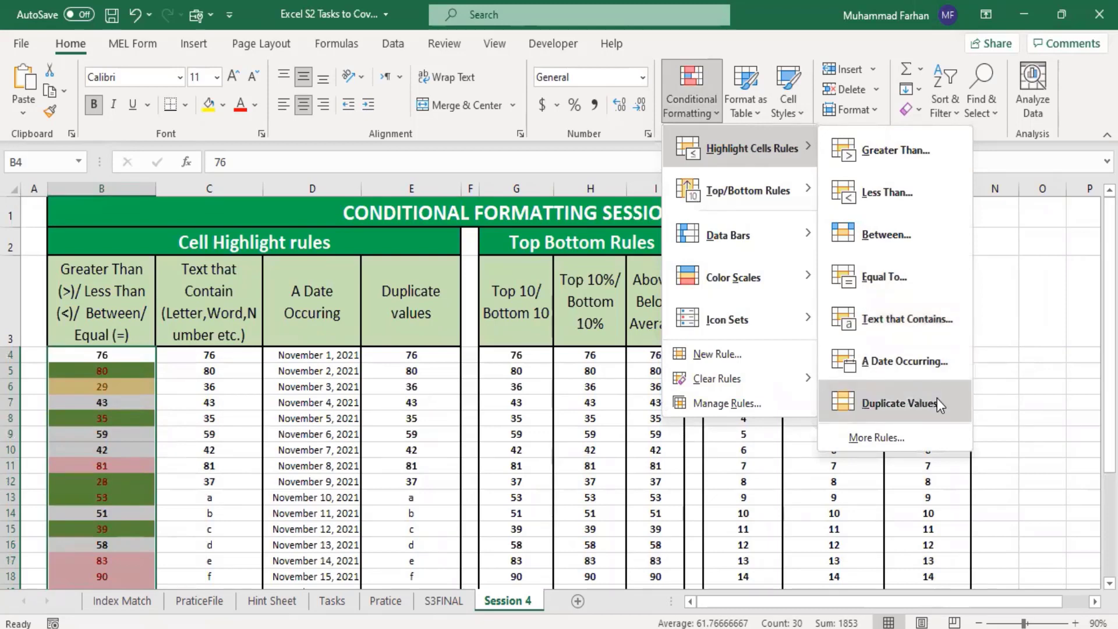
{"action": "mouse_move", "coordinate": [716, 379]}
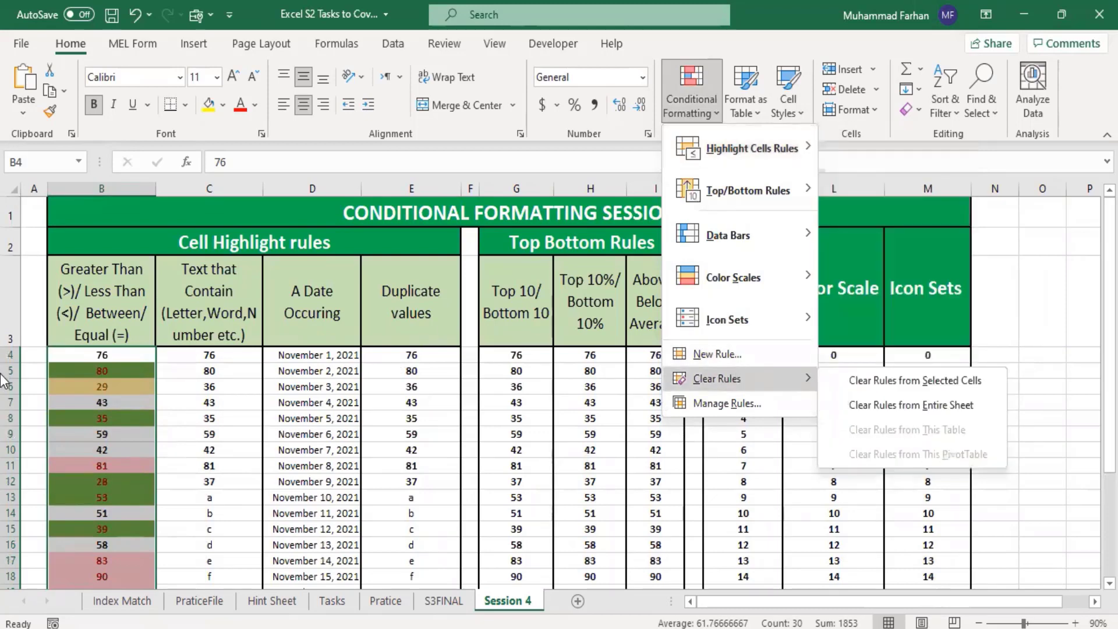
{"action": "left_click", "coordinate": [999, 344]}
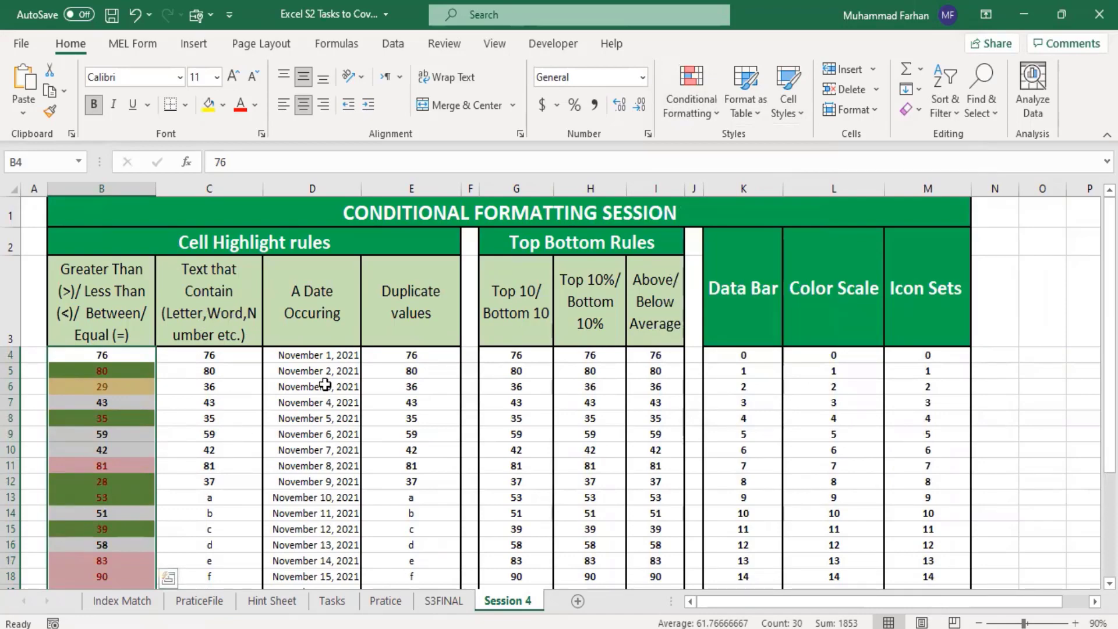
{"action": "scroll", "coordinate": [326, 368], "scroll_direction": "down", "scroll_amount": 2}
{"action": "scroll", "coordinate": [218, 348], "scroll_direction": "up", "scroll_amount": 2}
{"action": "scroll", "coordinate": [195, 460], "scroll_direction": "down", "scroll_amount": 1}
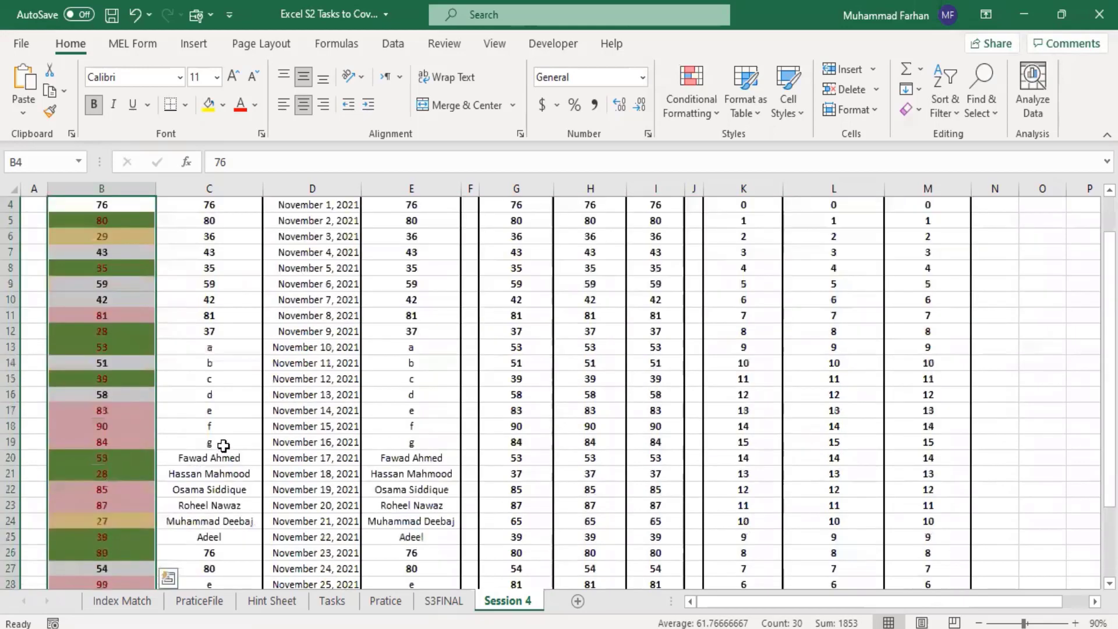
{"action": "scroll", "coordinate": [226, 443], "scroll_direction": "up", "scroll_amount": 1}
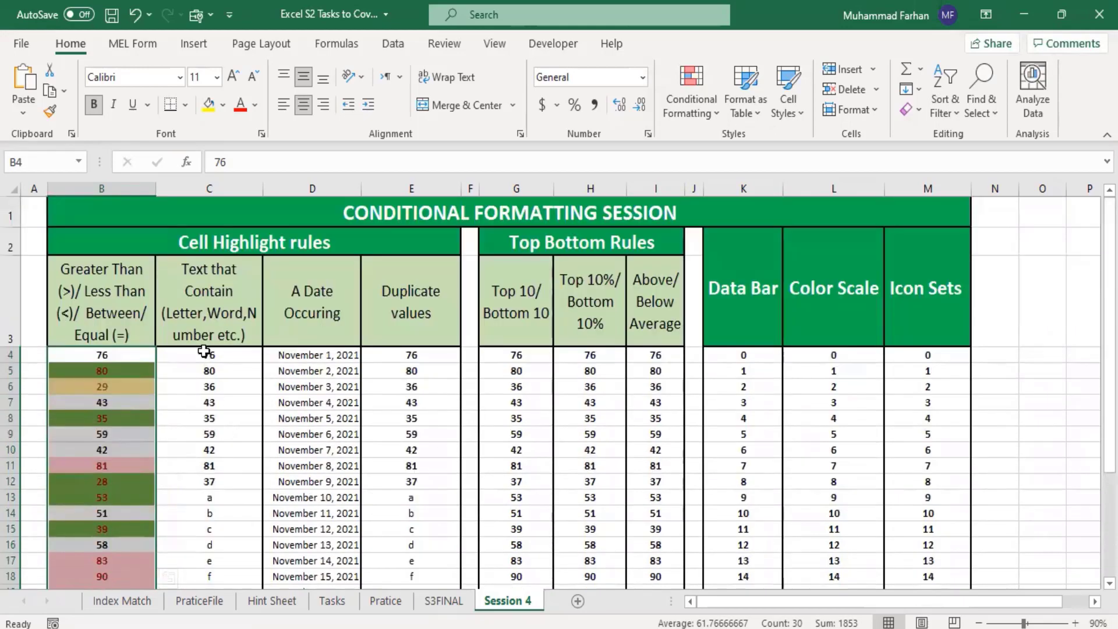
Step: Add a Text That Contains rule for "F" to C4:C33, using Light Red Fill with Dark Red Text
{"action": "left_click_drag", "start_coordinate": [207, 355], "coordinate": [207, 402]}
{"action": "left_click_drag", "start_coordinate": [205, 450], "coordinate": [217, 552]}
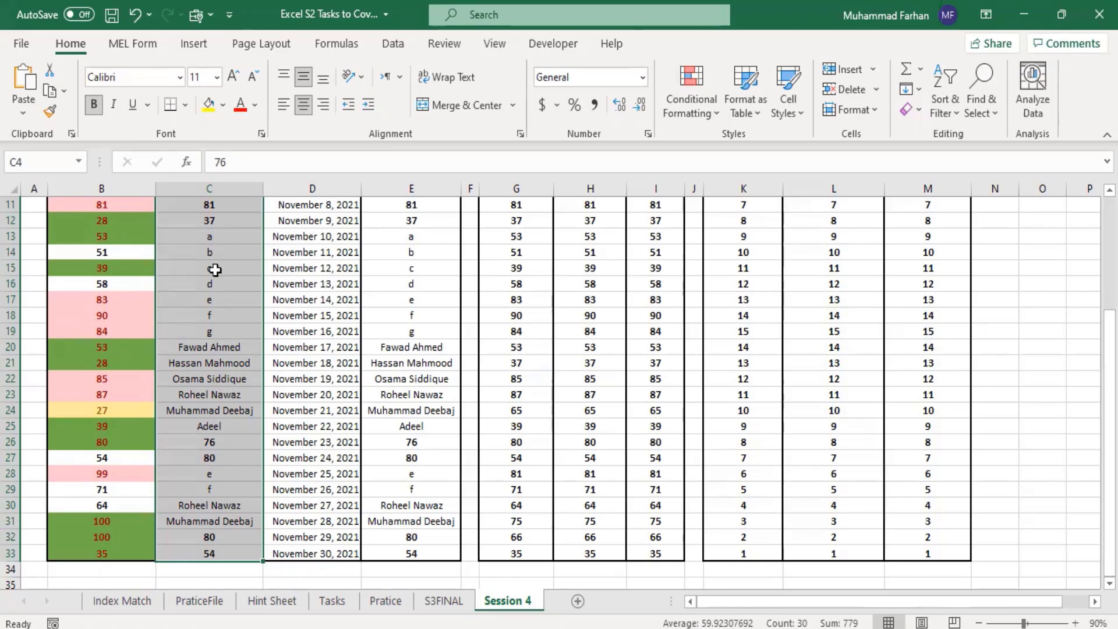
{"action": "left_click", "coordinate": [709, 100]}
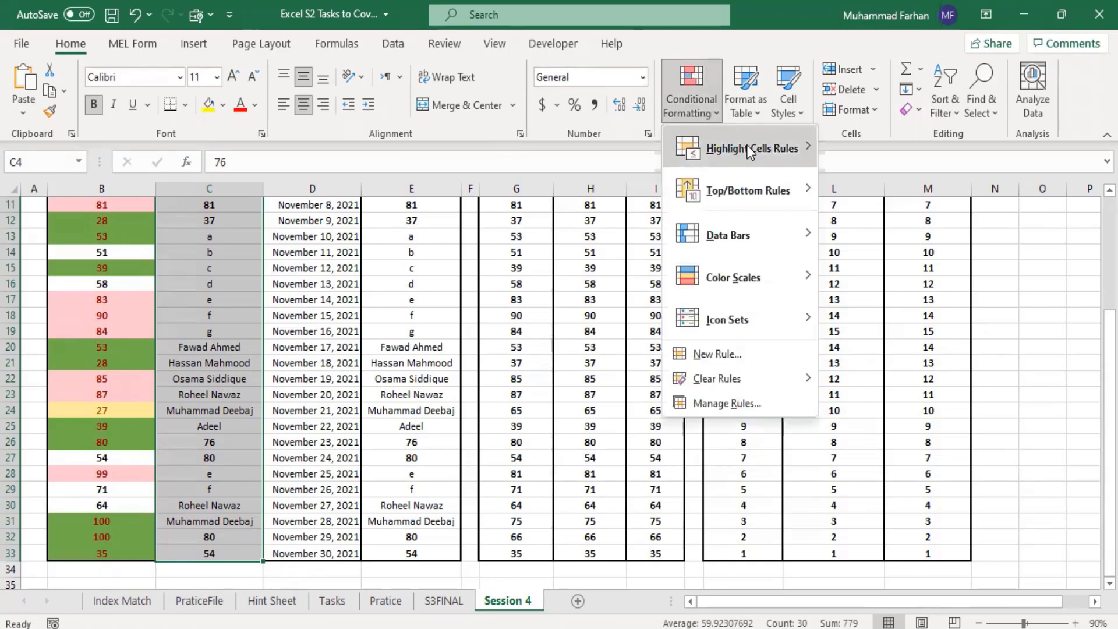
{"action": "mouse_move", "coordinate": [746, 147]}
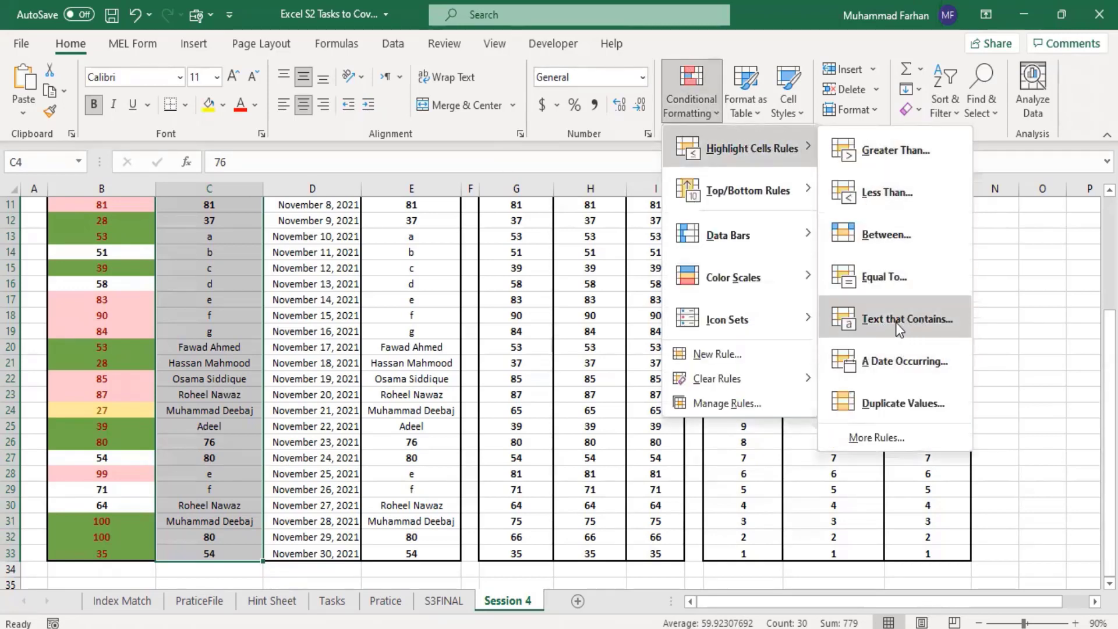
{"action": "left_click", "coordinate": [915, 323]}
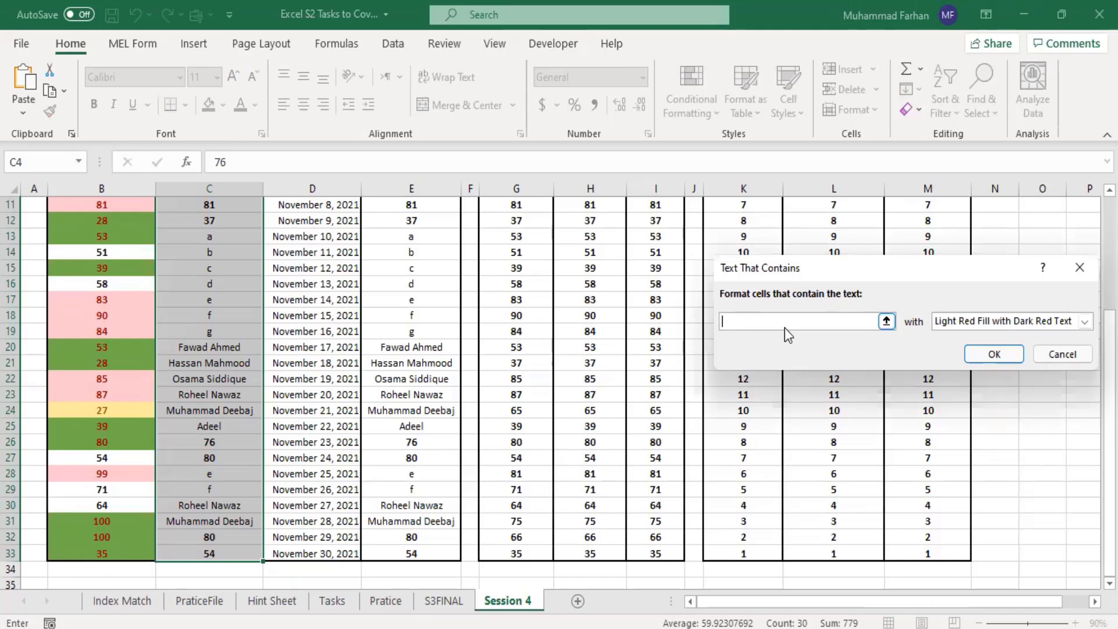
{"action": "type", "text": "F"}
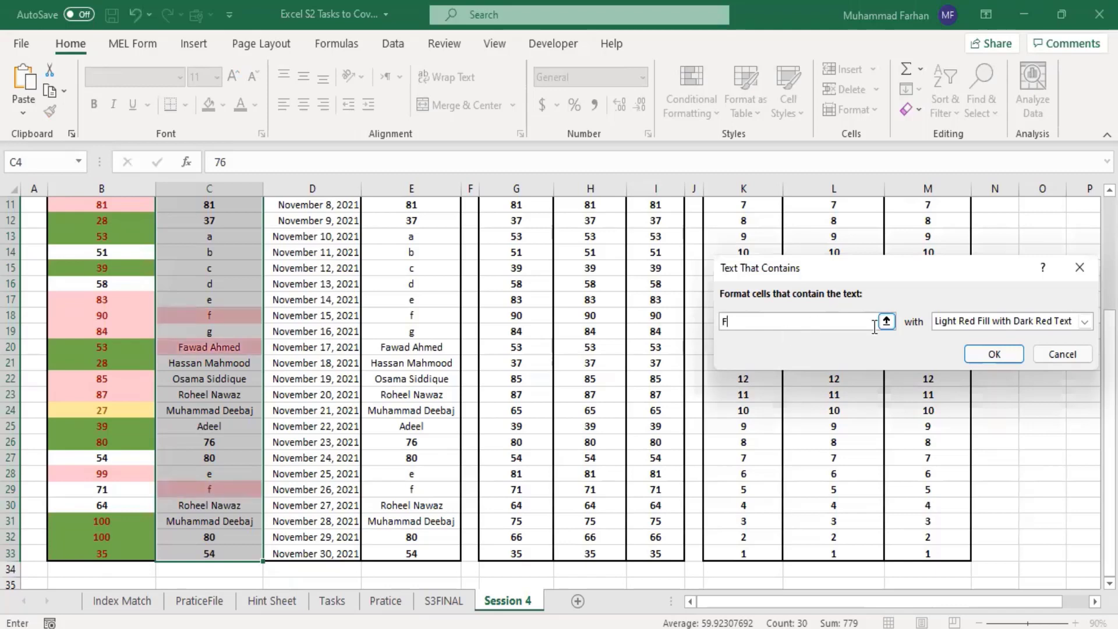
{"action": "left_click", "coordinate": [984, 326]}
{"action": "left_click", "coordinate": [984, 326]}
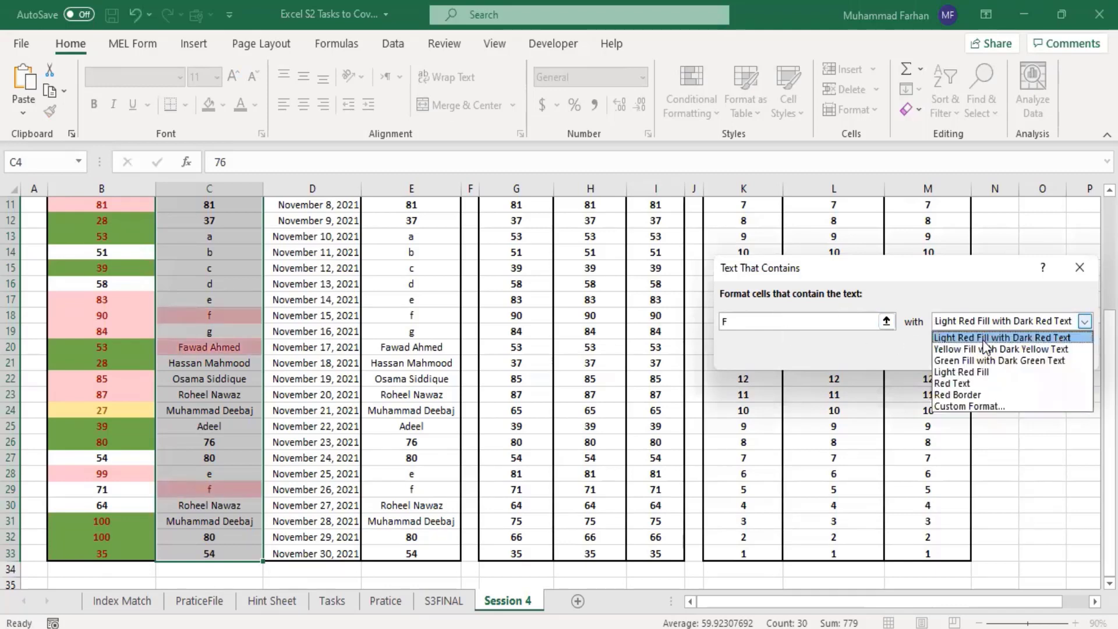
{"action": "left_click", "coordinate": [990, 337]}
{"action": "left_click", "coordinate": [990, 353]}
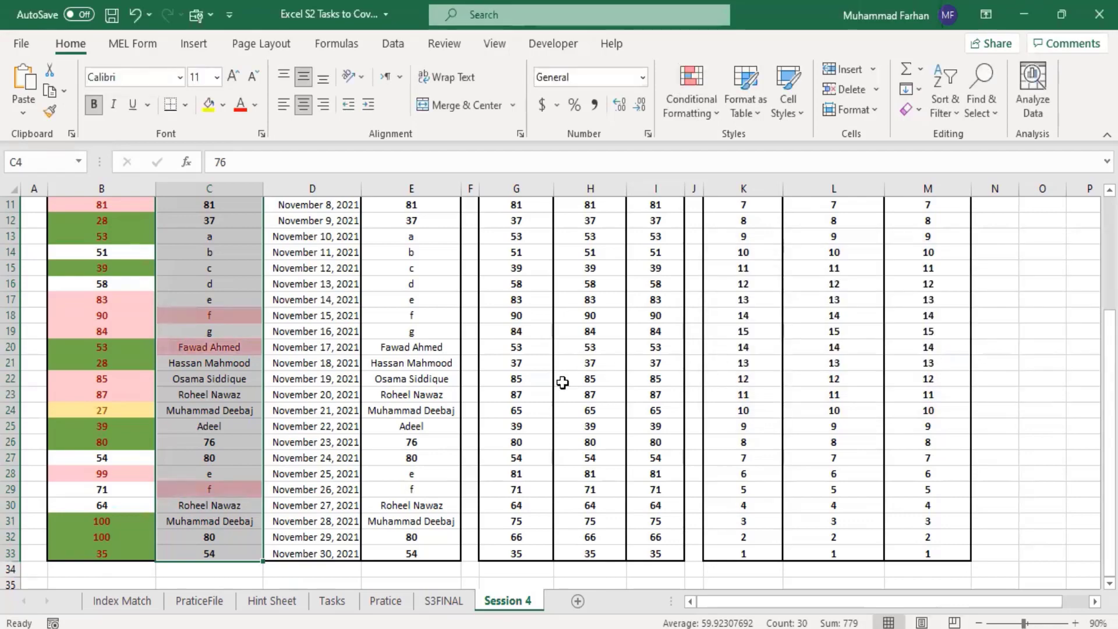
{"action": "left_click", "coordinate": [373, 346]}
Step: Add a Text That Contains rule to C4:C33 for the first name in C20, using Green Fill with Dark Green Text
{"action": "scroll", "coordinate": [276, 342], "scroll_direction": "up", "scroll_amount": 4}
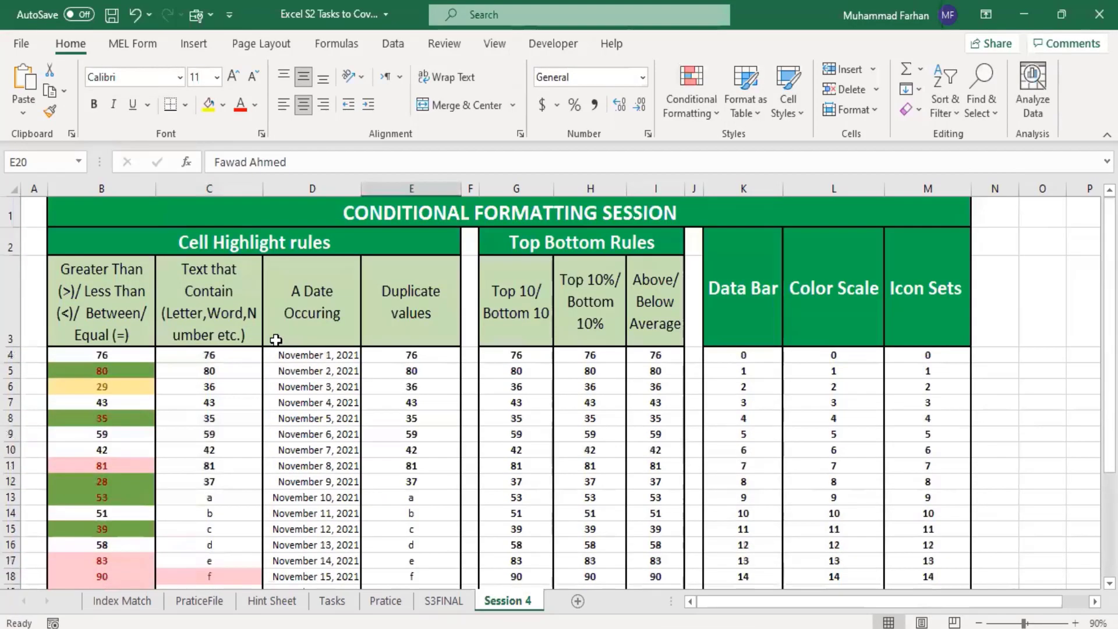
{"action": "scroll", "coordinate": [240, 386], "scroll_direction": "down", "scroll_amount": 3}
{"action": "scroll", "coordinate": [241, 386], "scroll_direction": "down", "scroll_amount": 1}
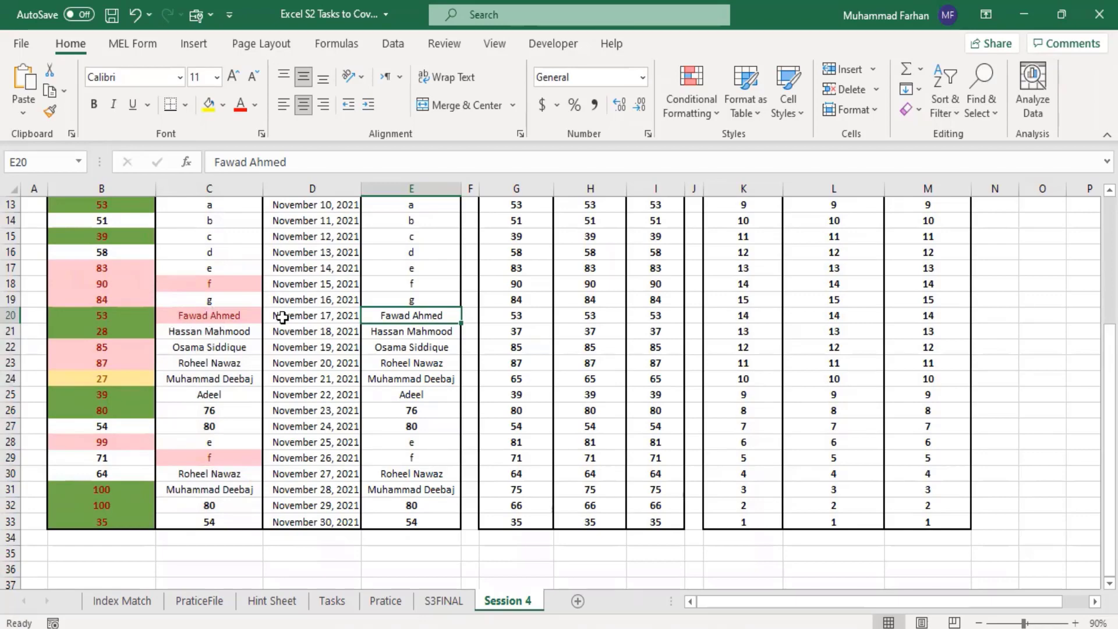
{"action": "left_click_drag", "start_coordinate": [237, 522], "coordinate": [211, 355]}
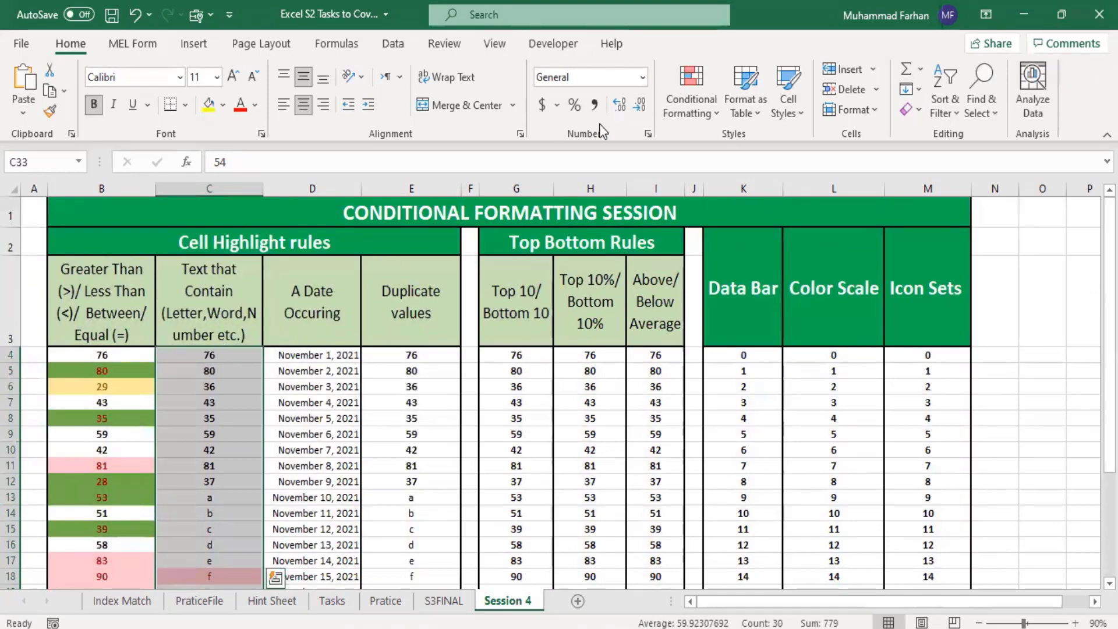
{"action": "left_click", "coordinate": [717, 118]}
{"action": "mouse_move", "coordinate": [775, 166]}
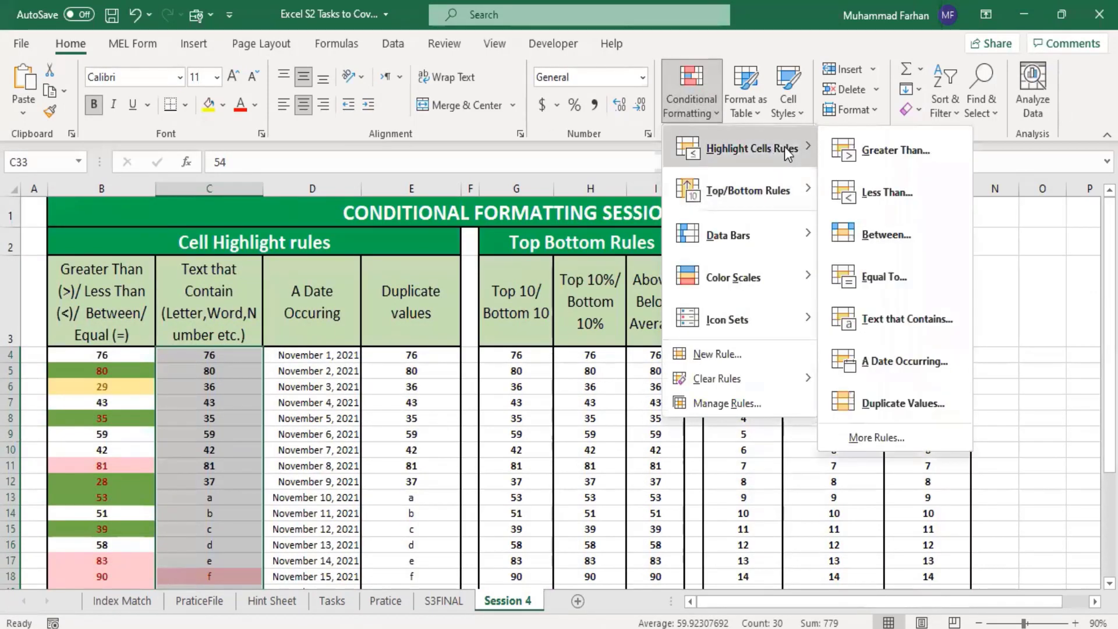
{"action": "left_click", "coordinate": [907, 319]}
{"action": "type", "text": "F"}
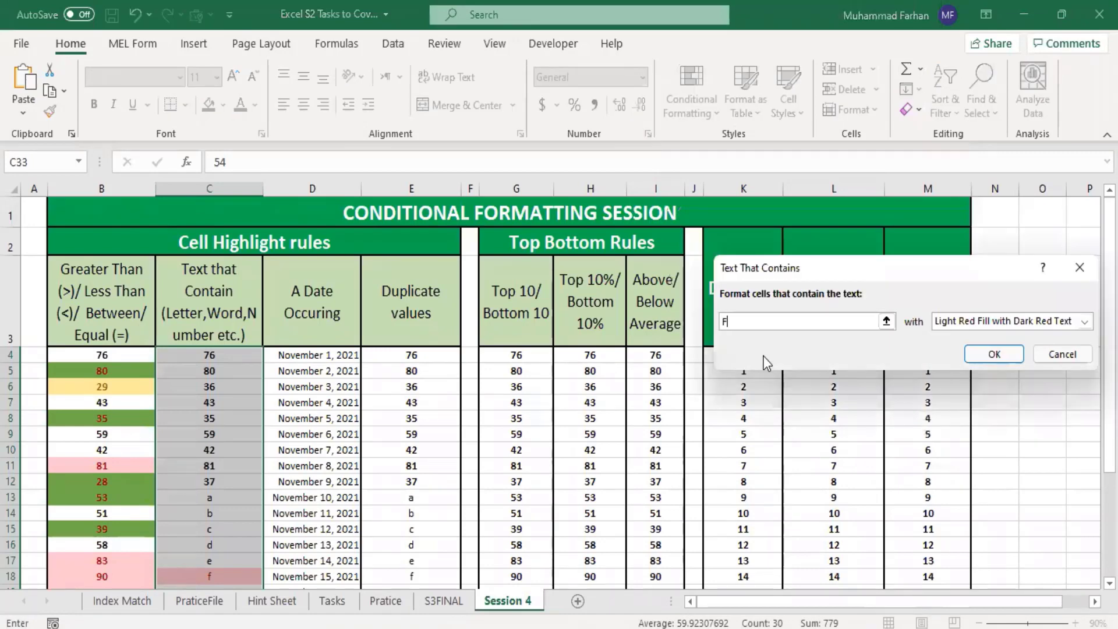
{"action": "type", "text": "awad"}
{"action": "left_click", "coordinate": [1042, 324]}
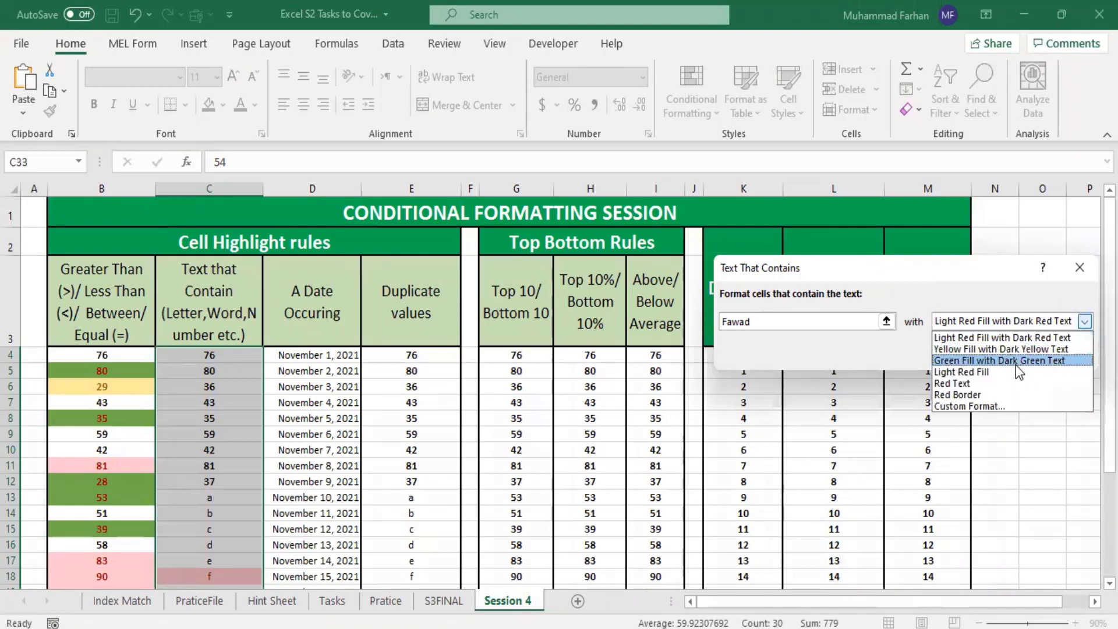
{"action": "left_click", "coordinate": [997, 357]}
{"action": "left_click", "coordinate": [994, 354]}
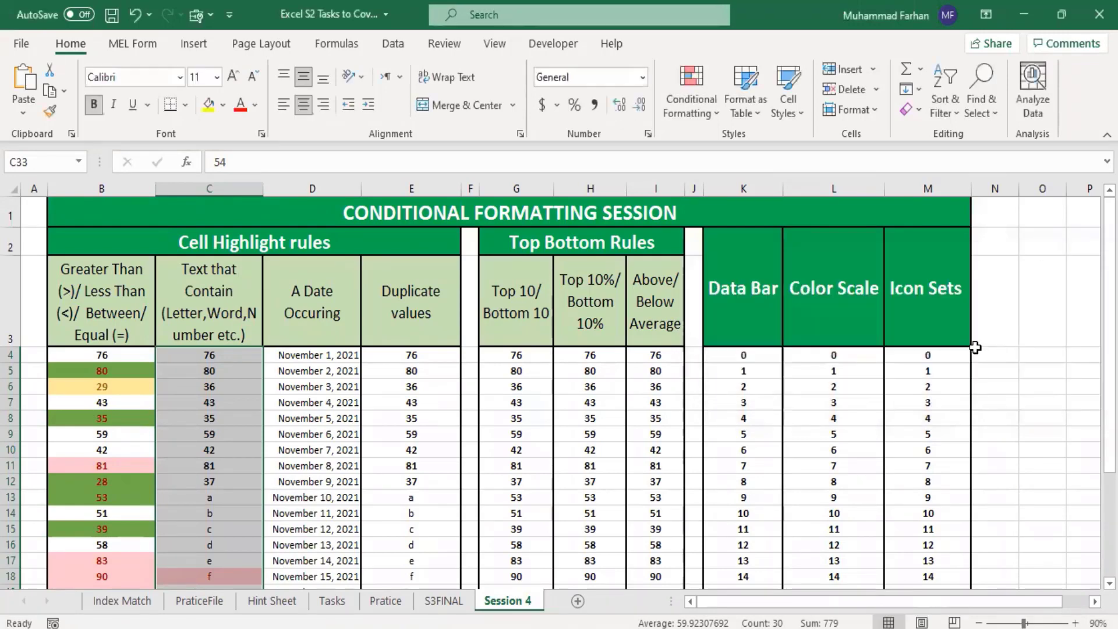
{"action": "scroll", "coordinate": [456, 380], "scroll_direction": "down", "scroll_amount": 2}
{"action": "left_click", "coordinate": [271, 443]}
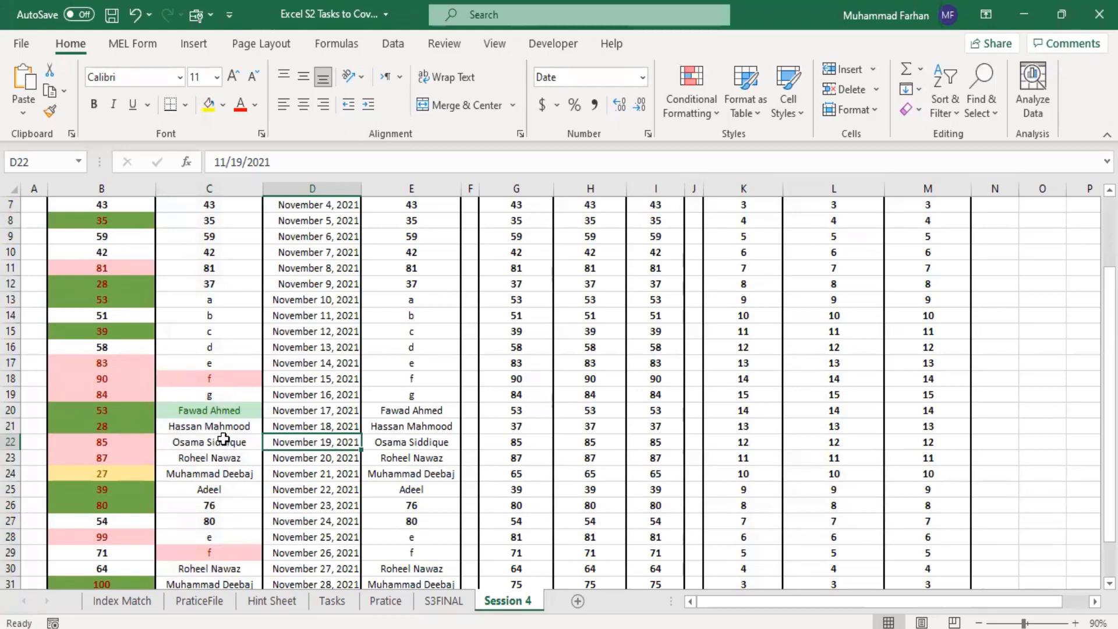
Step: Add a Text That Contains rule for "8" to C4:C33, using Light Red Fill
{"action": "scroll", "coordinate": [210, 495], "scroll_direction": "down", "scroll_amount": 5}
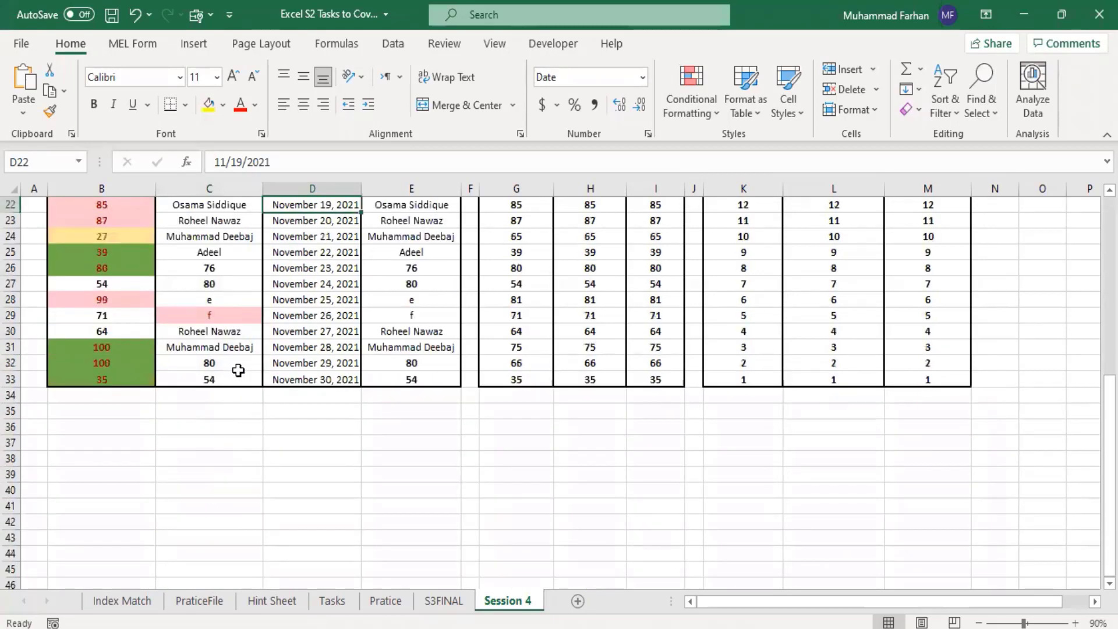
{"action": "left_click_drag", "start_coordinate": [238, 373], "coordinate": [204, 364]}
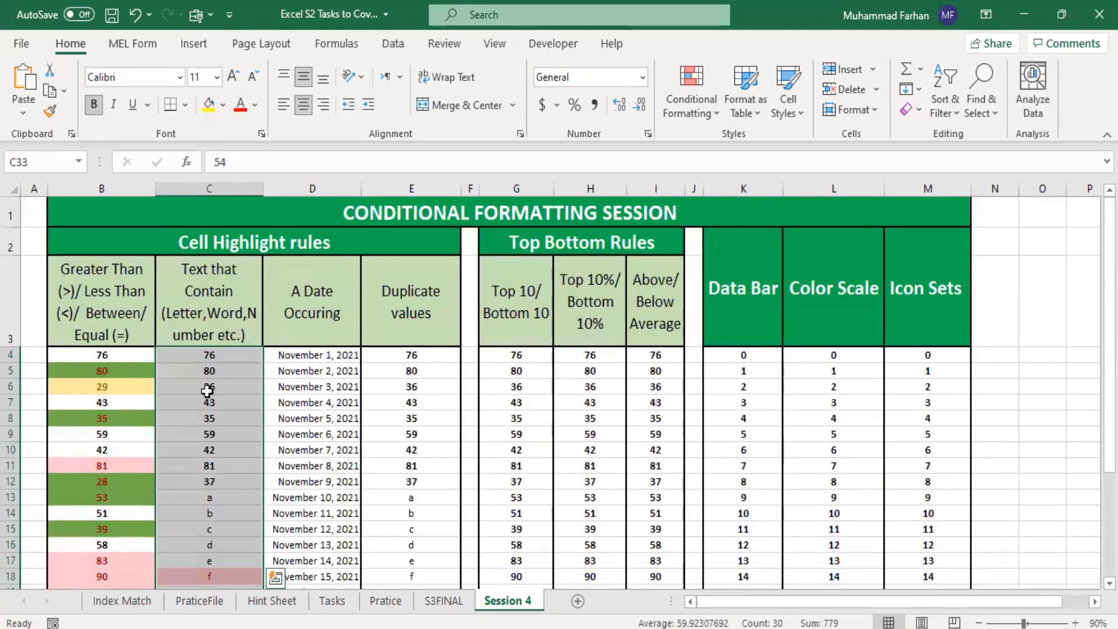
{"action": "left_click", "coordinate": [706, 108]}
{"action": "mouse_move", "coordinate": [764, 148]}
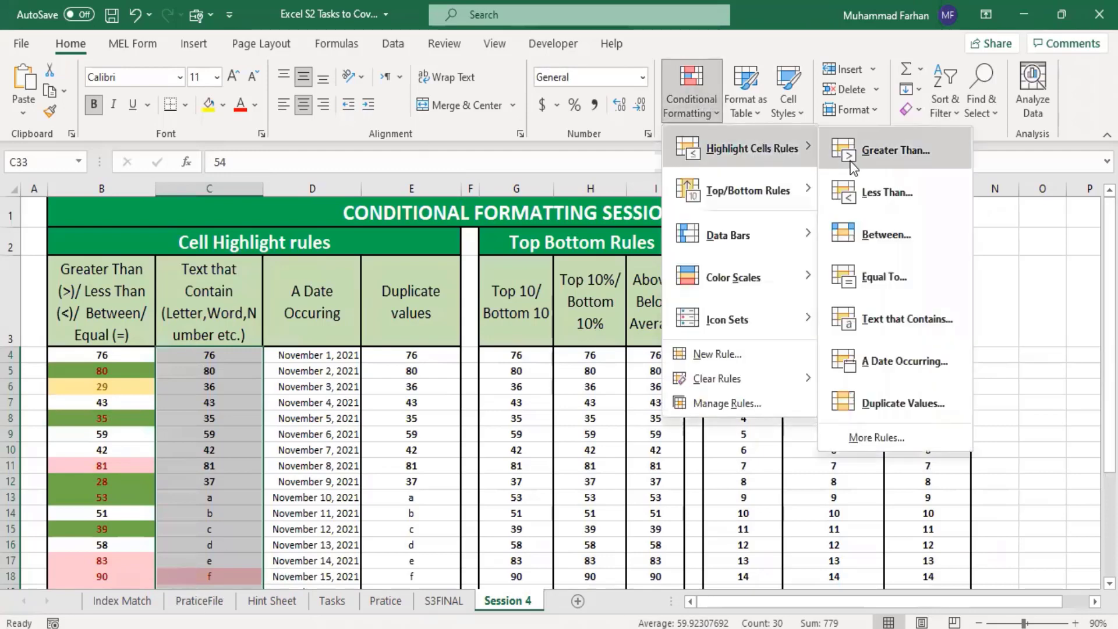
{"action": "left_click", "coordinate": [924, 323]}
{"action": "type", "text": "8"}
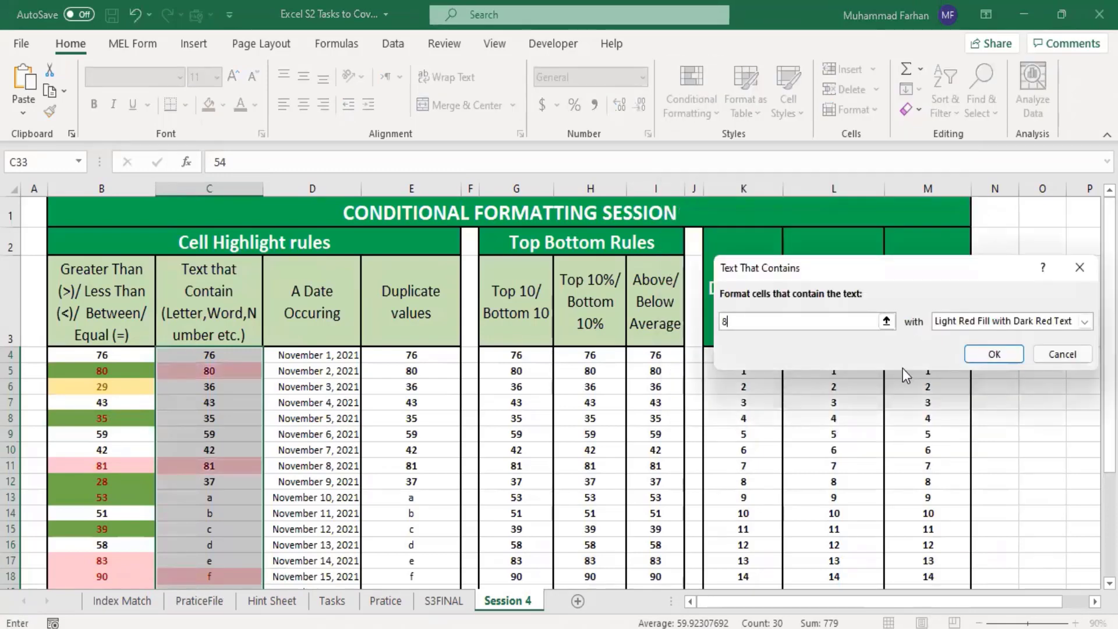
{"action": "left_click", "coordinate": [1084, 321]}
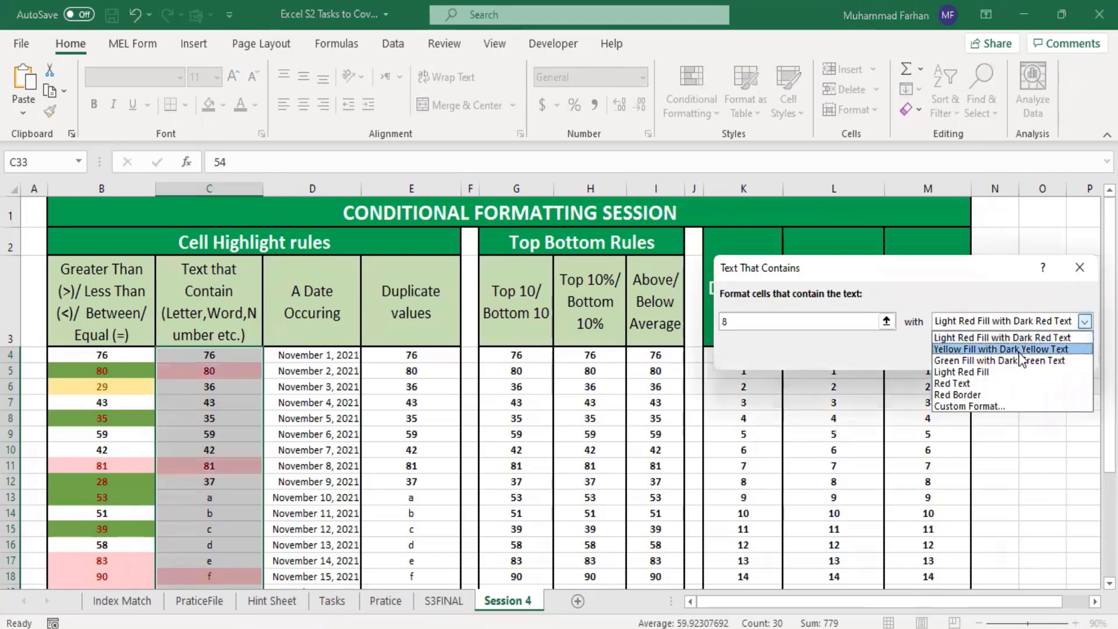
{"action": "left_click", "coordinate": [1007, 373]}
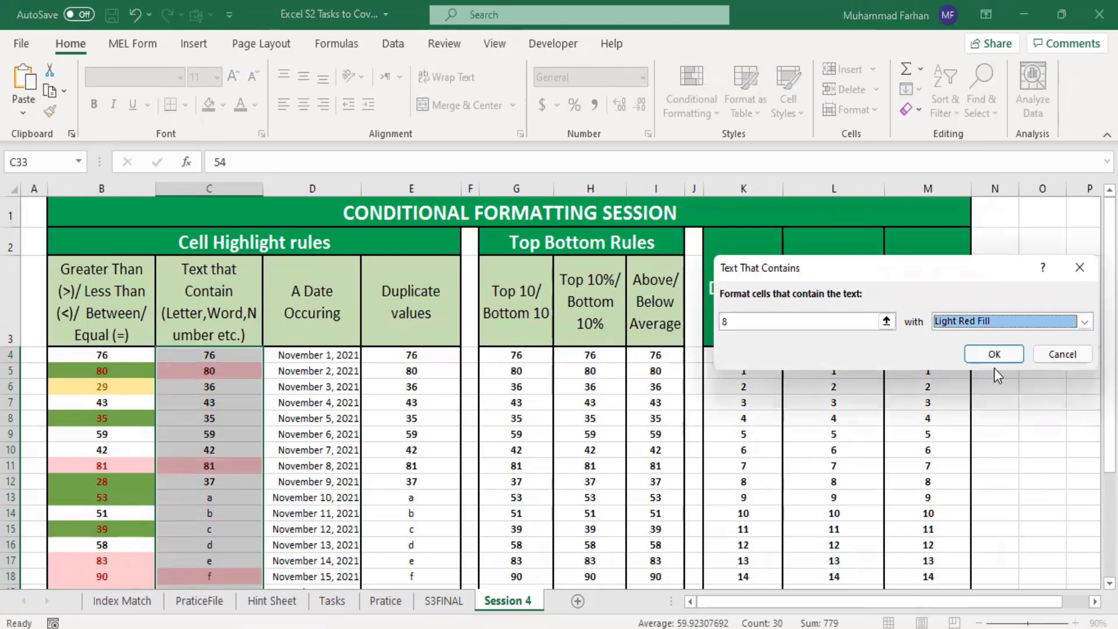
{"action": "left_click", "coordinate": [1000, 355]}
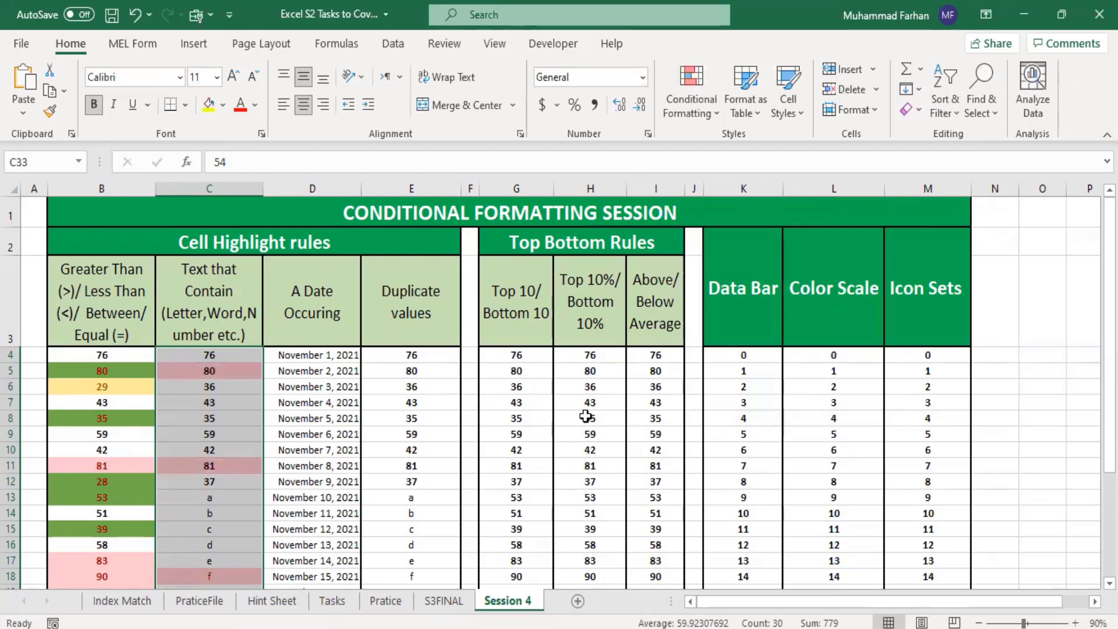
Step: Add another Text That Contains rule for "8" to C4:C33, using a custom format with a medium blue fill
{"action": "left_click", "coordinate": [709, 110]}
{"action": "mouse_move", "coordinate": [759, 160]}
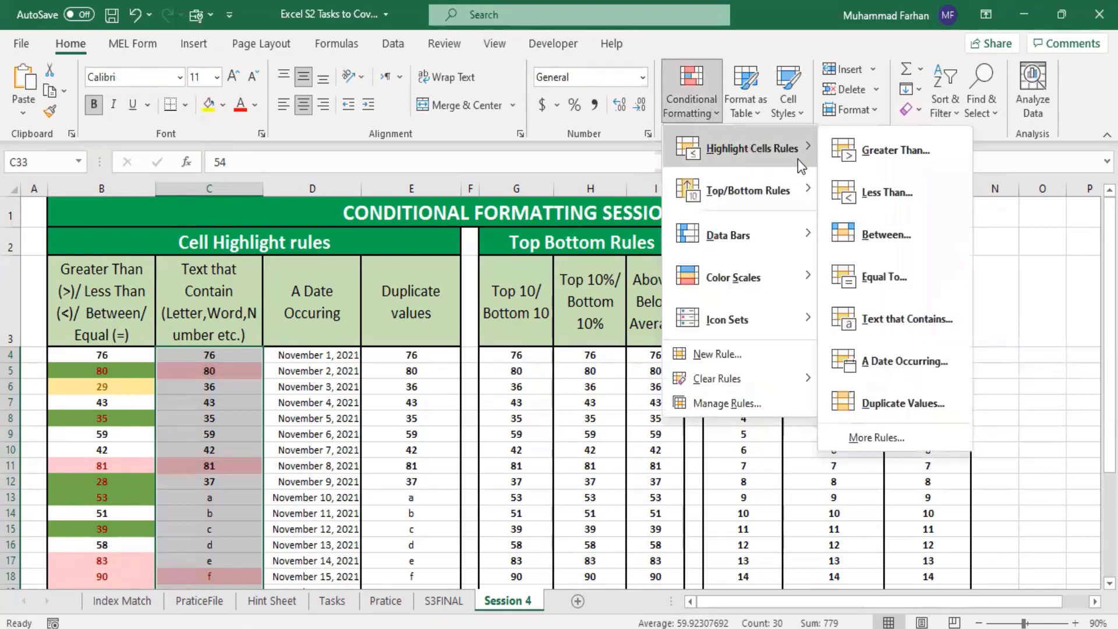
{"action": "left_click", "coordinate": [888, 320]}
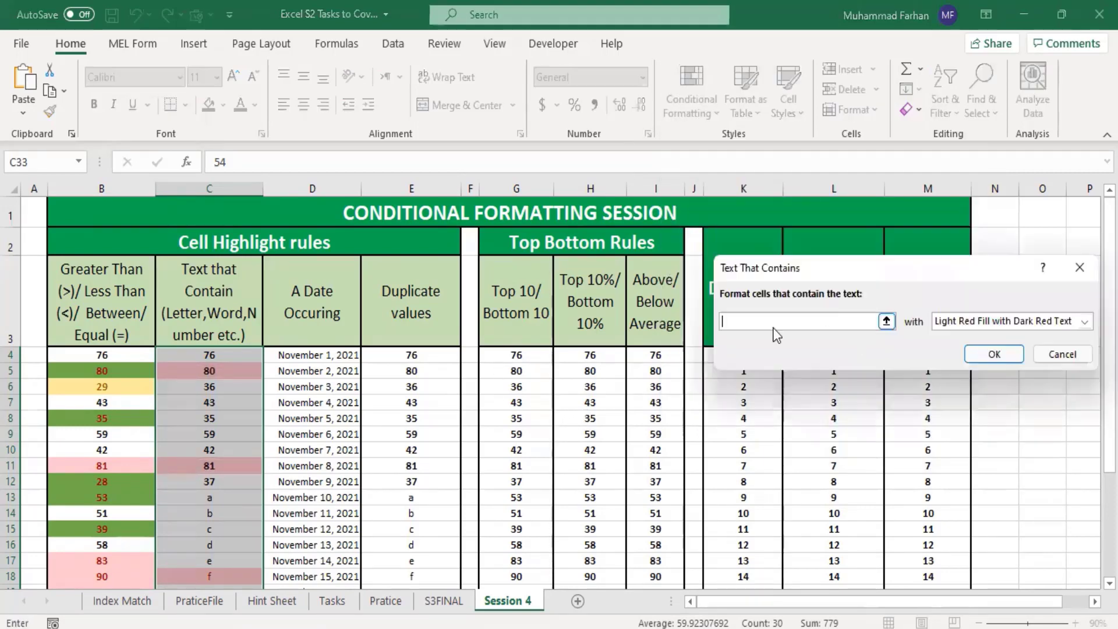
{"action": "type", "text": "8"}
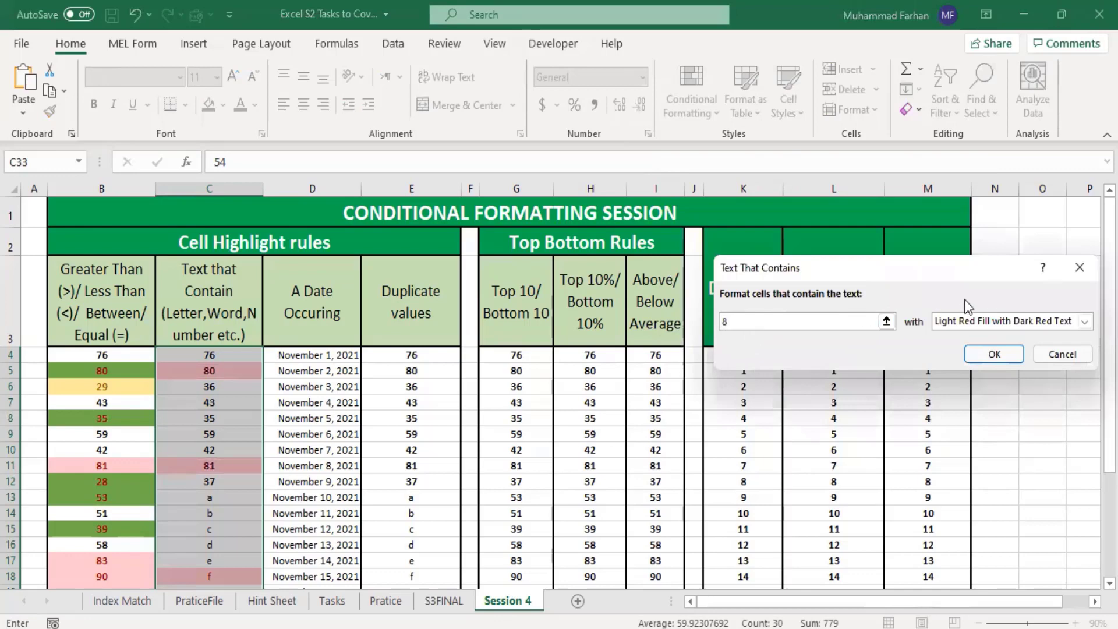
{"action": "left_click", "coordinate": [1011, 323]}
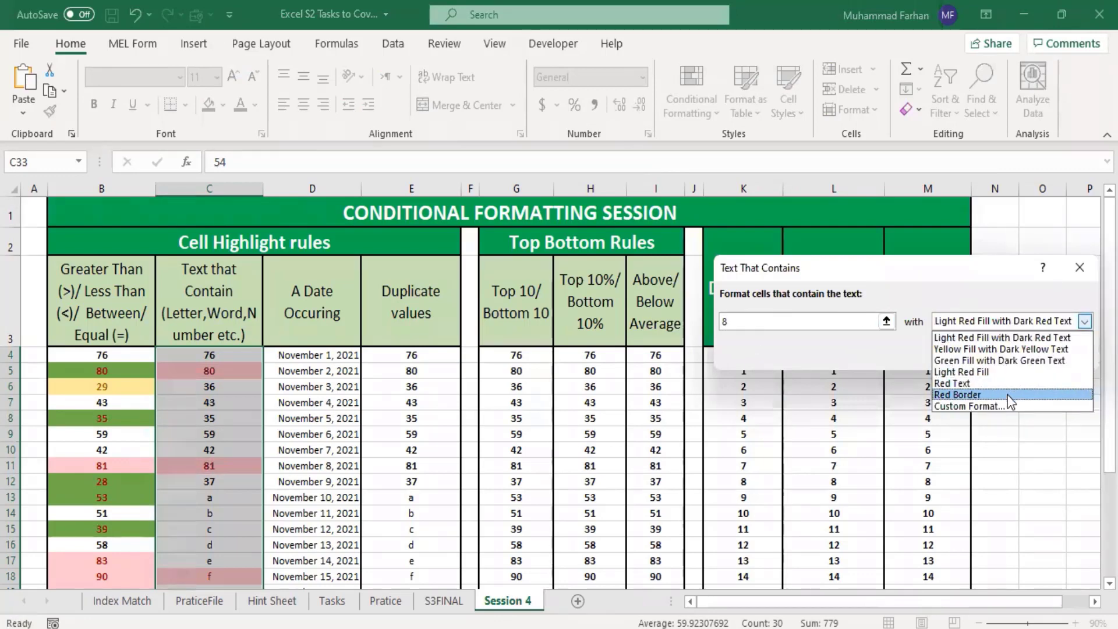
{"action": "left_click", "coordinate": [998, 406]}
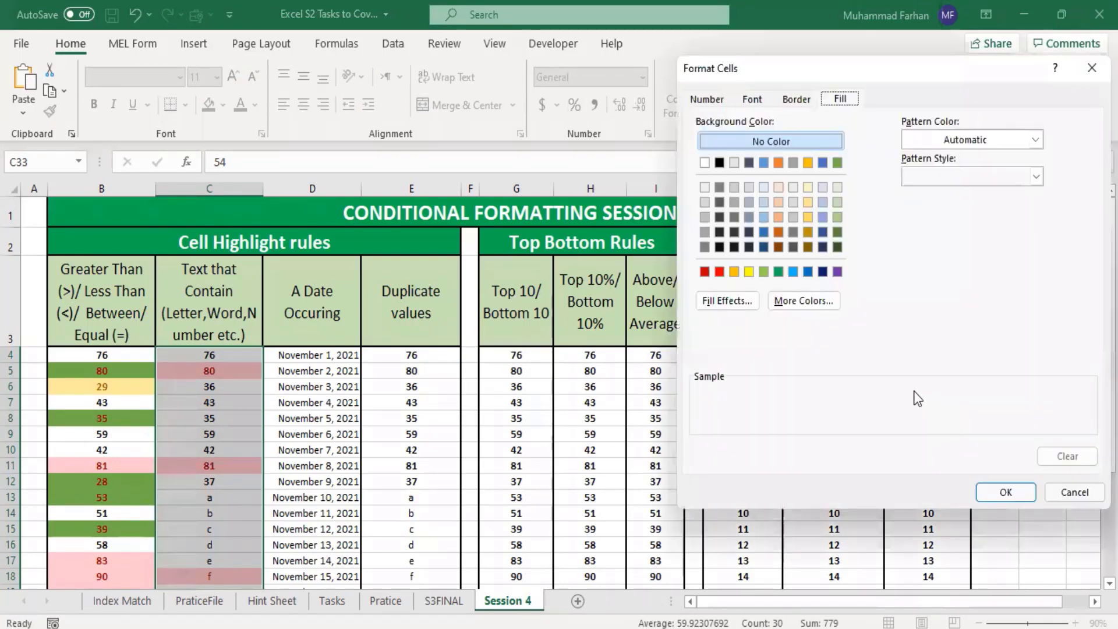
{"action": "left_click", "coordinate": [823, 217]}
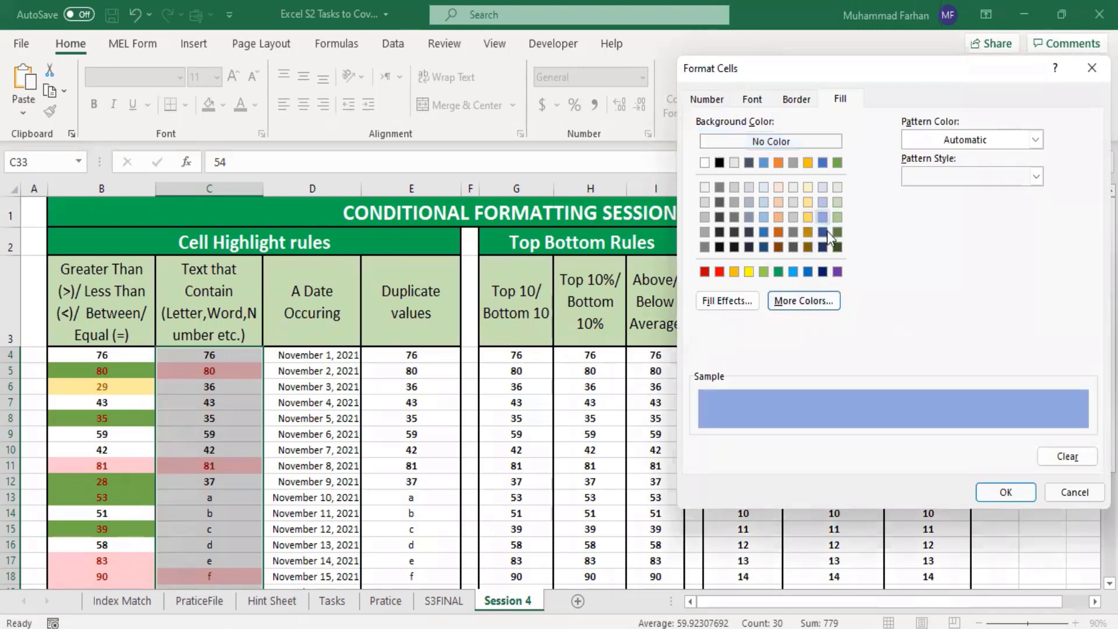
{"action": "left_click", "coordinate": [1011, 493]}
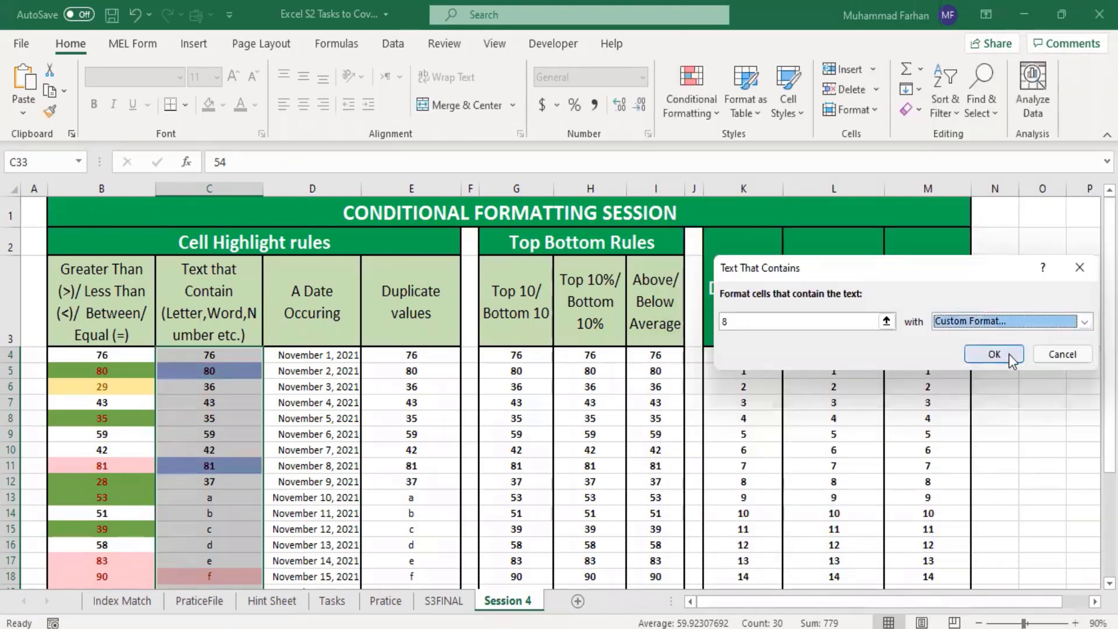
{"action": "left_click", "coordinate": [994, 354]}
{"action": "left_click", "coordinate": [507, 449]}
{"action": "scroll", "coordinate": [263, 435], "scroll_direction": "down", "scroll_amount": 4}
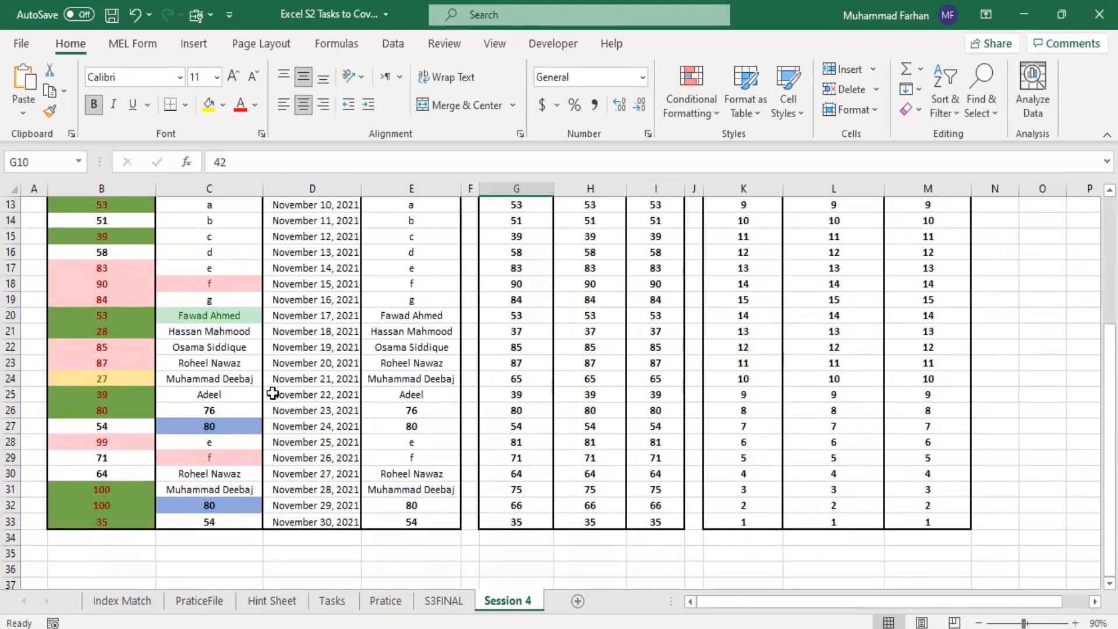
{"action": "scroll", "coordinate": [272, 393], "scroll_direction": "up", "scroll_amount": 4}
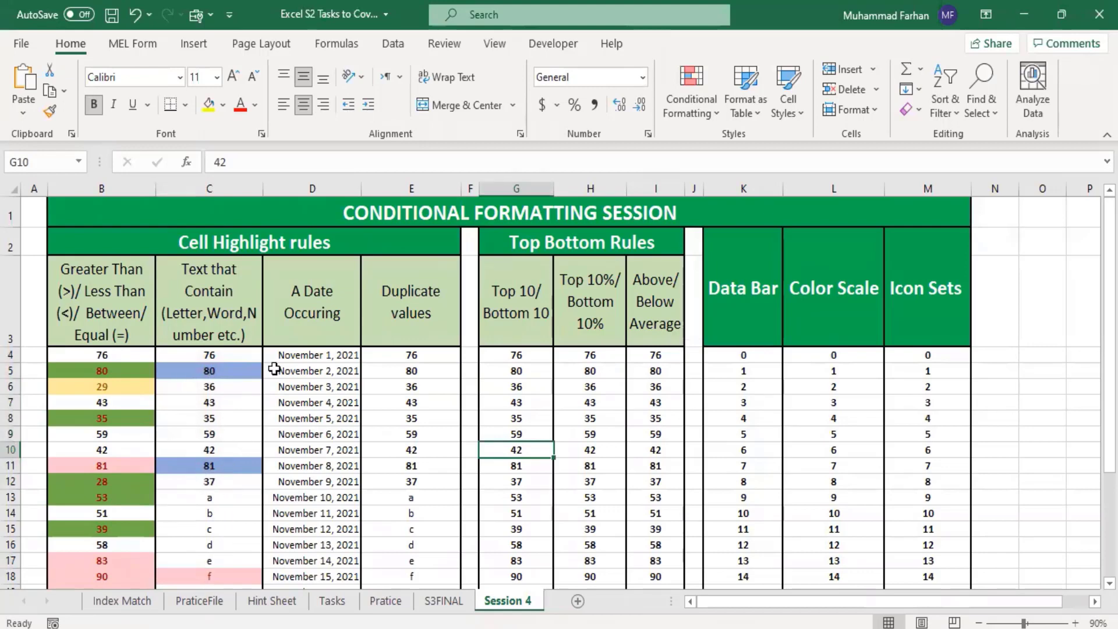
{"action": "left_click_drag", "start_coordinate": [197, 362], "coordinate": [201, 547]}
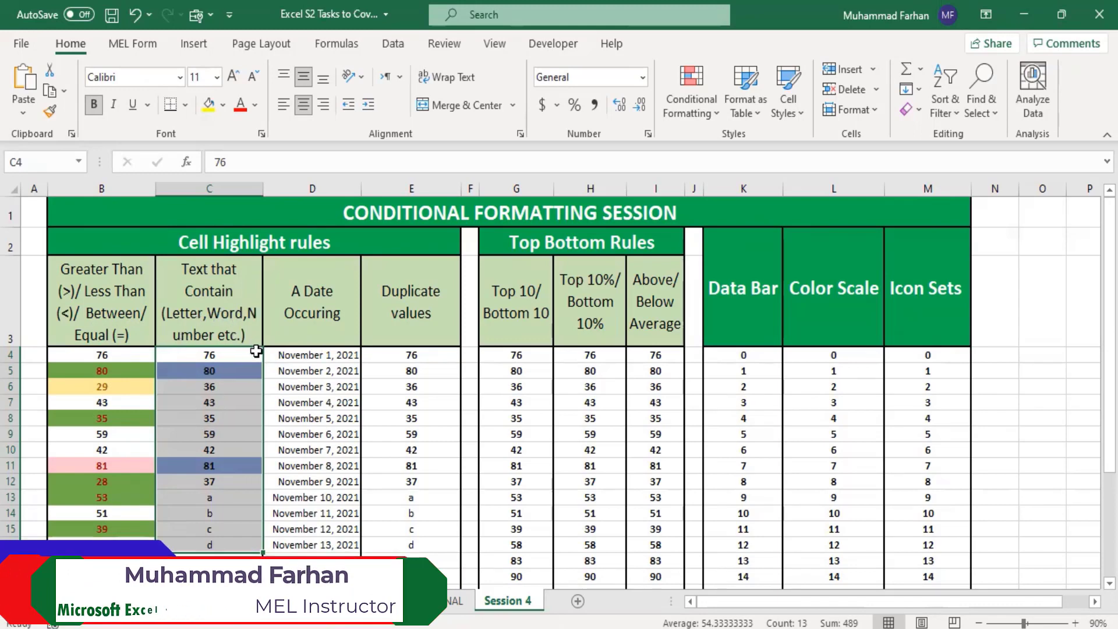
{"action": "left_click", "coordinate": [312, 366]}
{"action": "left_click", "coordinate": [329, 402]}
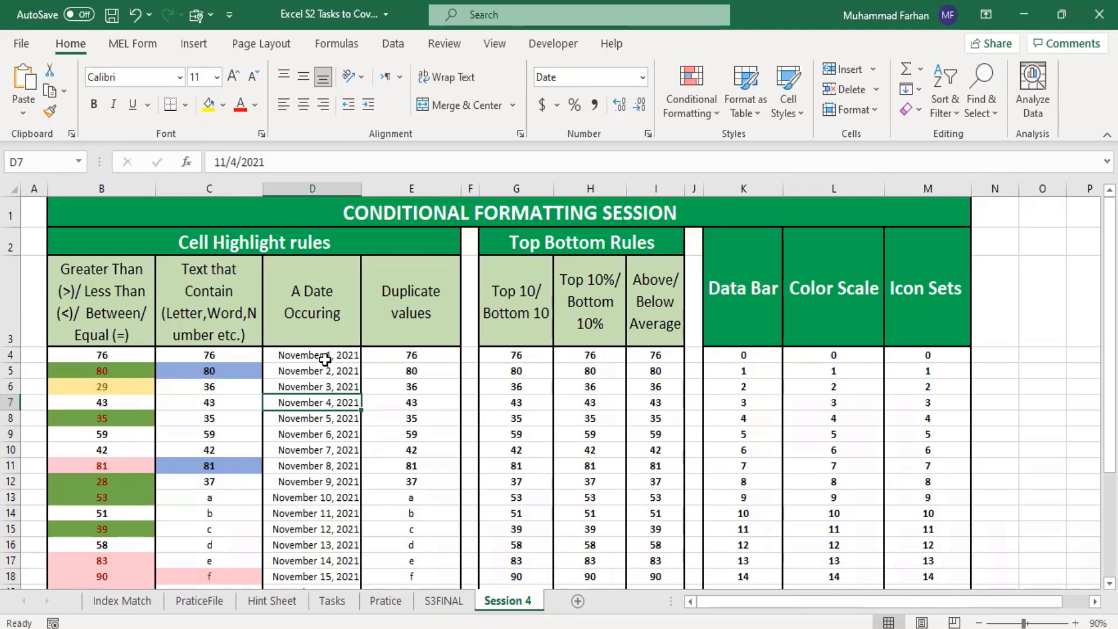
Step: Start an A Date Occurring rule for D4:D33 and preview it for Today and Tomorrow
{"action": "left_click_drag", "start_coordinate": [328, 358], "coordinate": [341, 553]}
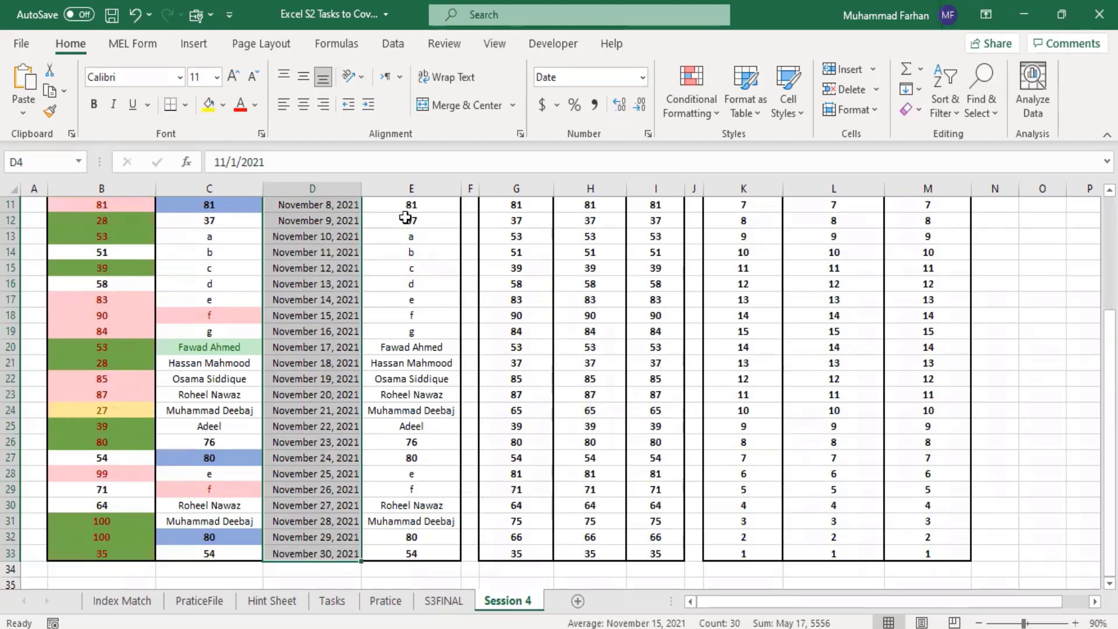
{"action": "left_click", "coordinate": [698, 120]}
{"action": "mouse_move", "coordinate": [745, 148]}
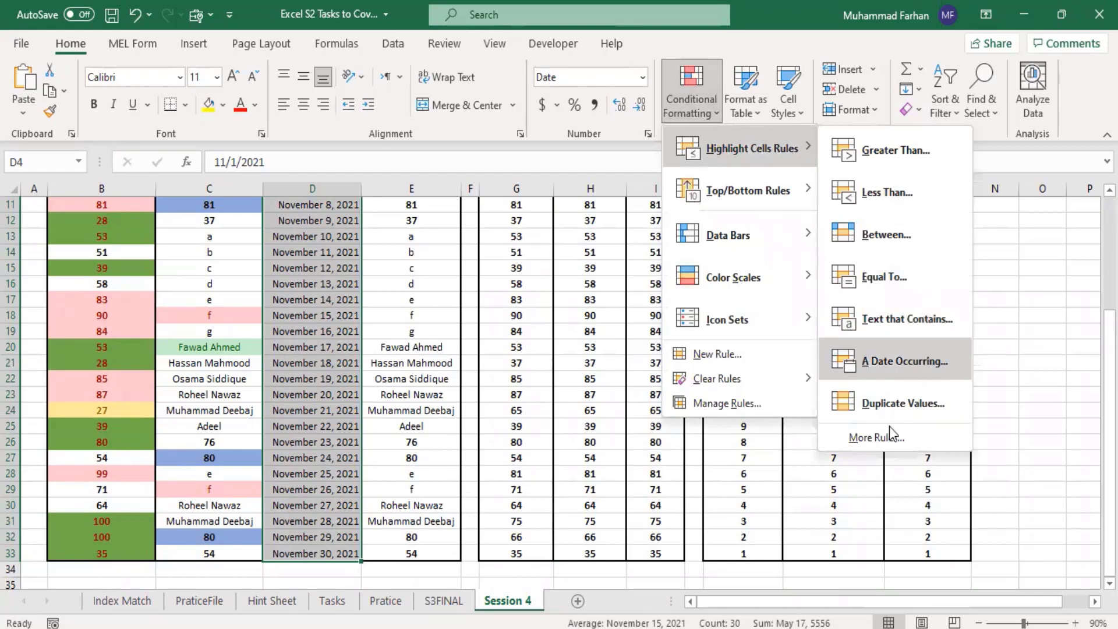
{"action": "left_click", "coordinate": [904, 364]}
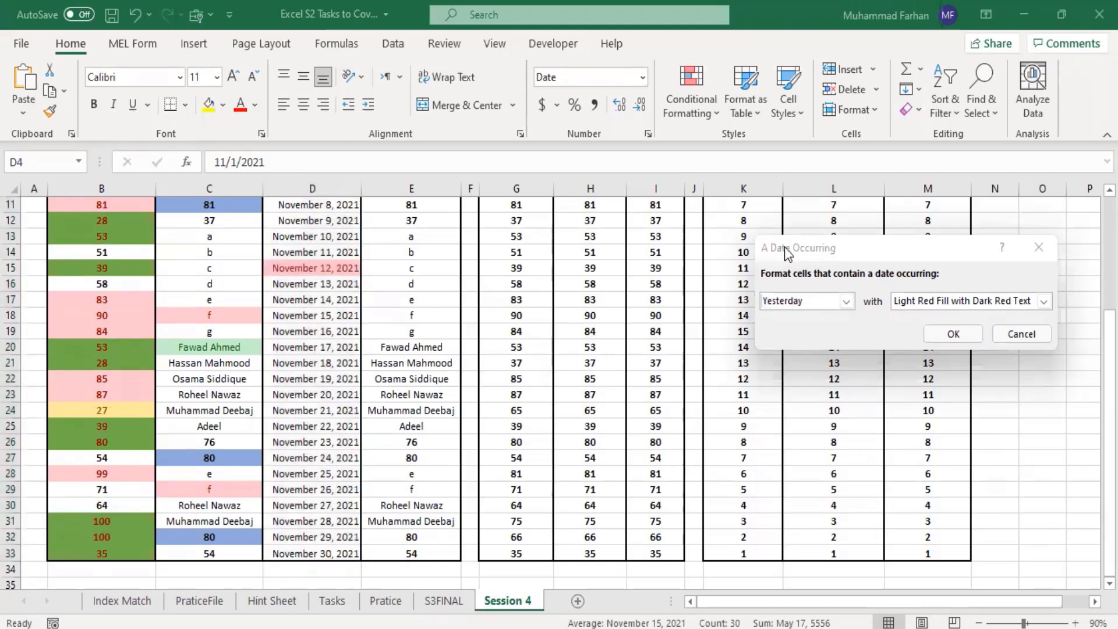
{"action": "left_click", "coordinate": [848, 305]}
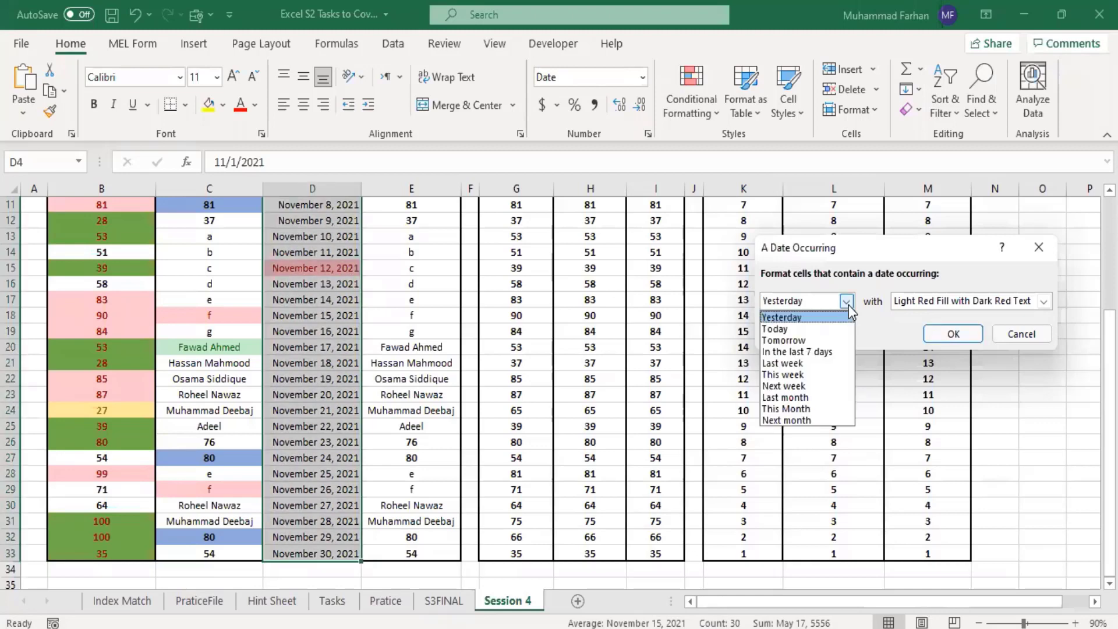
{"action": "left_click", "coordinate": [820, 330]}
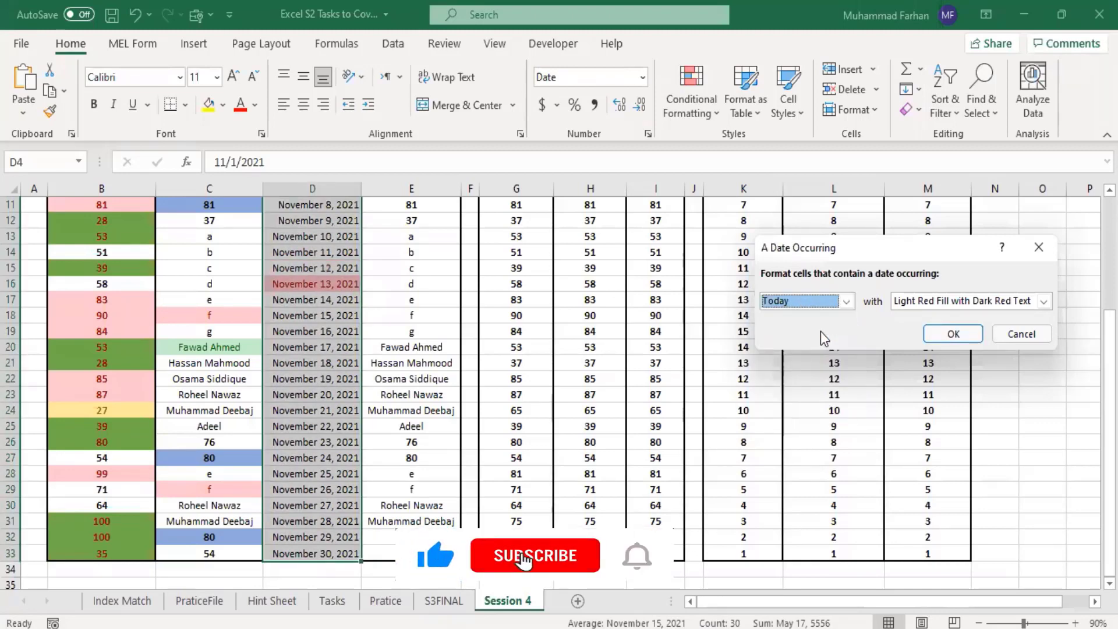
{"action": "left_click", "coordinate": [847, 301]}
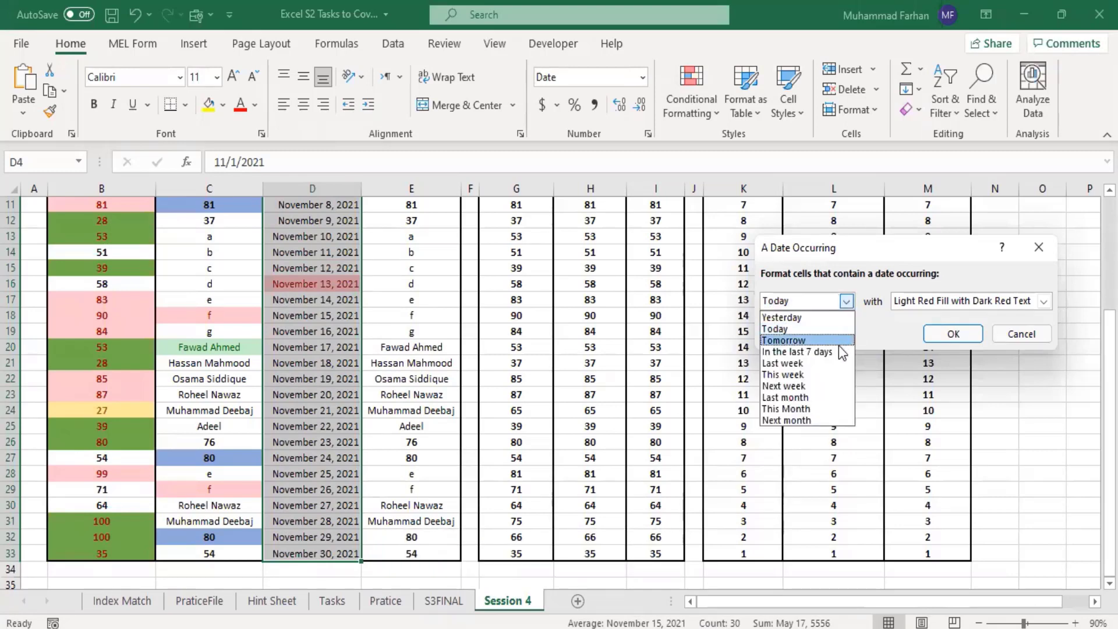
{"action": "left_click", "coordinate": [839, 343]}
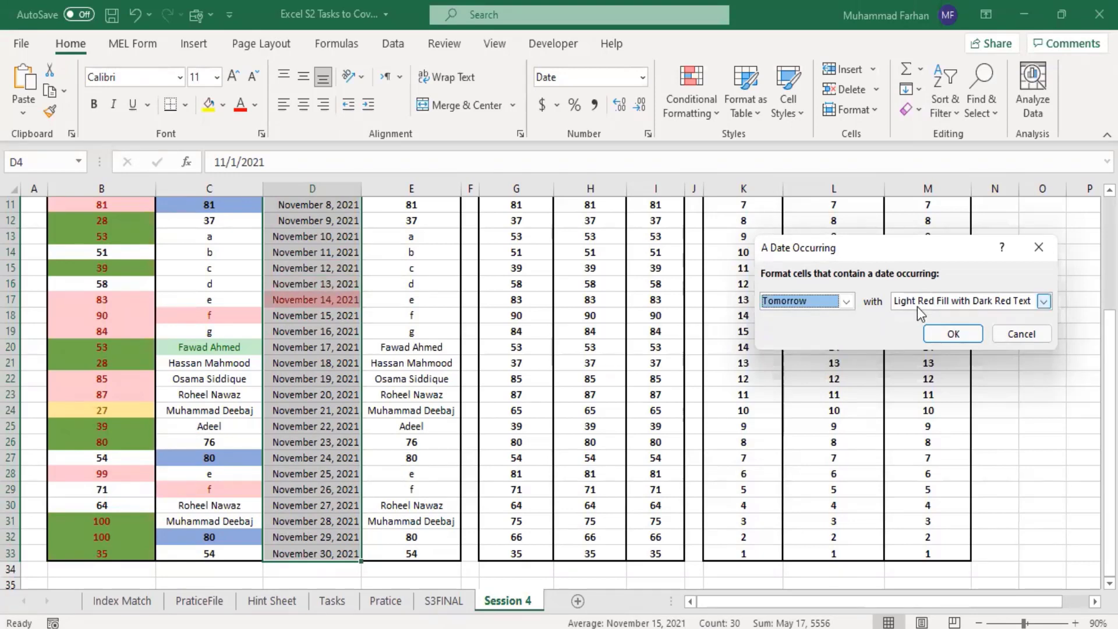
Step: Apply the date rule for In the last 7 days with Green Fill with Dark Green Text and review column D
{"action": "left_click", "coordinate": [846, 302]}
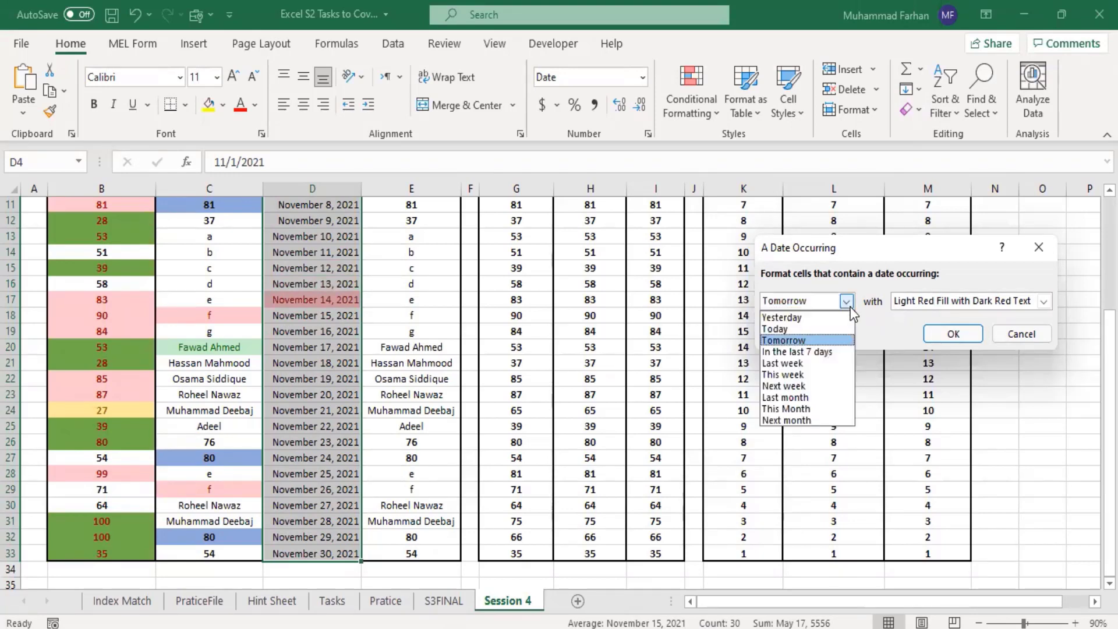
{"action": "left_click", "coordinate": [836, 352]}
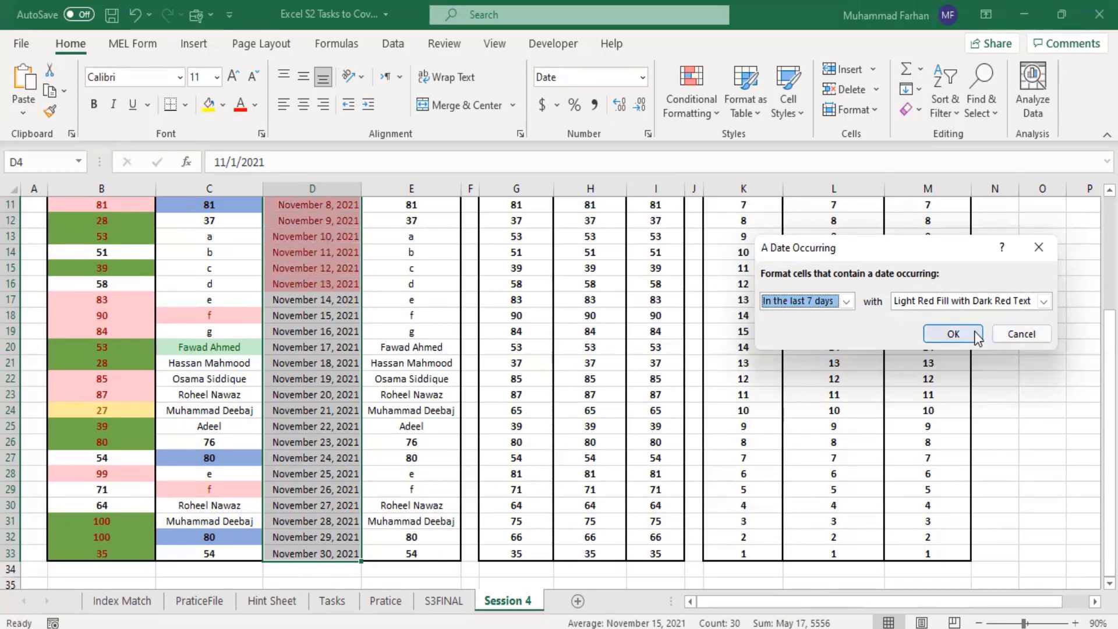
{"action": "left_click", "coordinate": [1044, 301]}
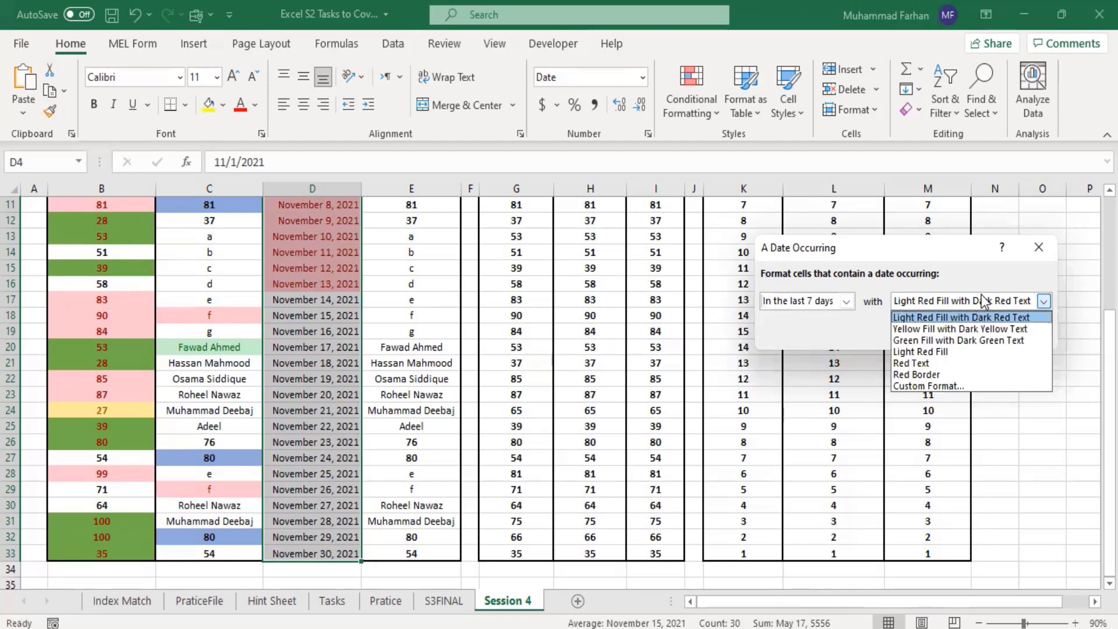
{"action": "left_click", "coordinate": [968, 349]}
{"action": "left_click", "coordinate": [943, 335]}
{"action": "left_click_drag", "start_coordinate": [1110, 442], "coordinate": [1109, 367]}
{"action": "left_click", "coordinate": [1058, 301]}
{"action": "scroll", "coordinate": [436, 342], "scroll_direction": "up", "scroll_amount": 1}
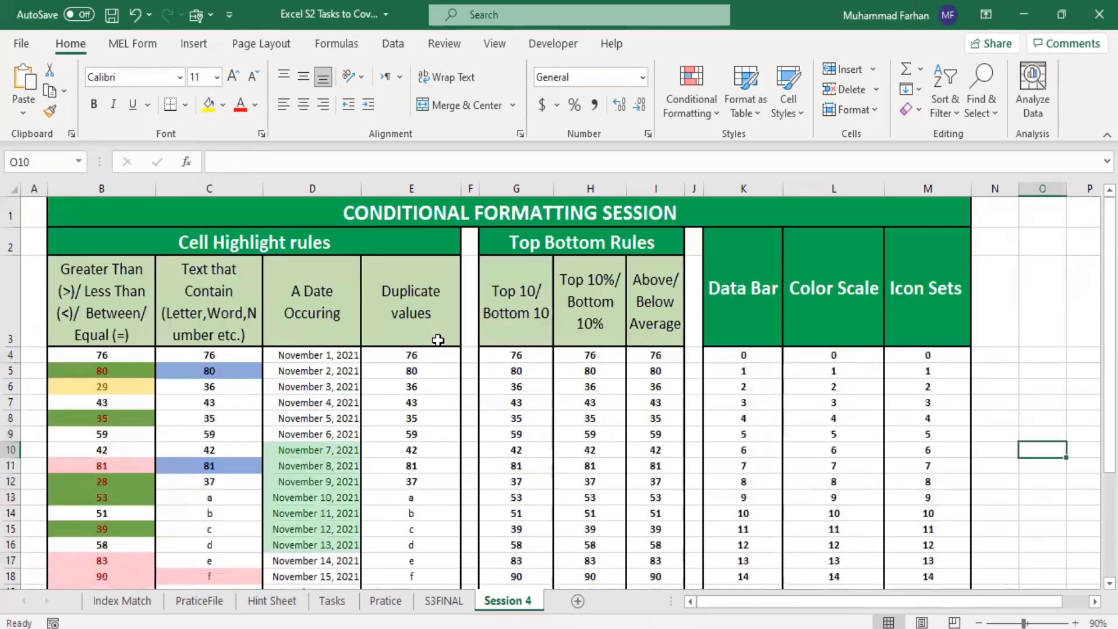
{"action": "scroll", "coordinate": [325, 370], "scroll_direction": "down", "scroll_amount": 4}
{"action": "scroll", "coordinate": [350, 378], "scroll_direction": "up", "scroll_amount": 2}
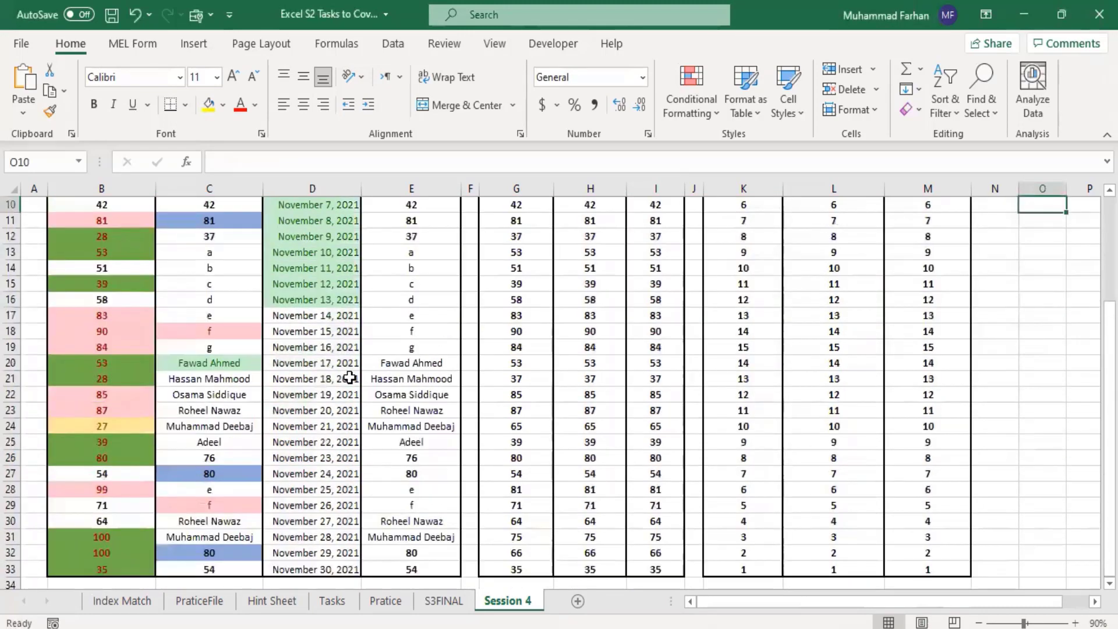
{"action": "scroll", "coordinate": [349, 378], "scroll_direction": "up", "scroll_amount": 1}
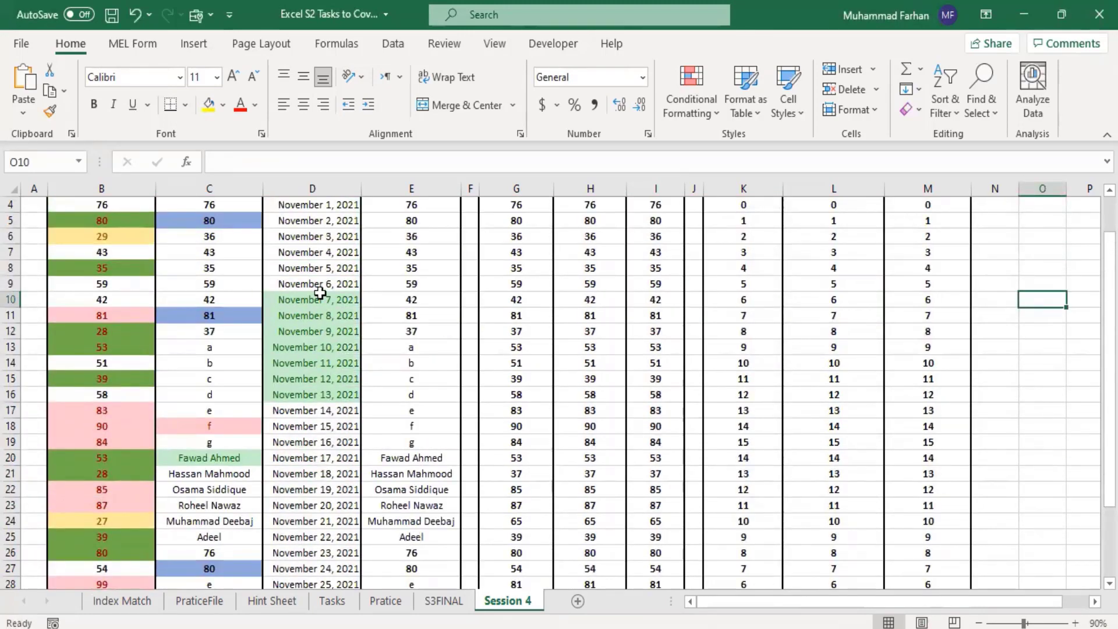
{"action": "scroll", "coordinate": [342, 491], "scroll_direction": "down", "scroll_amount": 4}
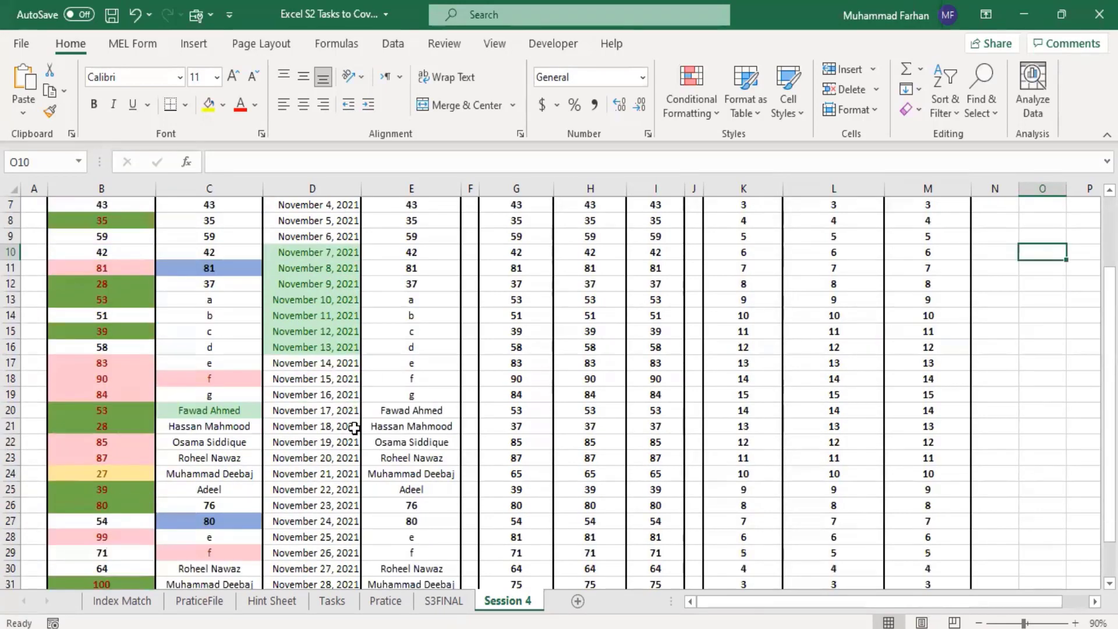
Step: Open the A Date Occurring rule for D4:D33, review its available date periods, and cancel without adding a rule
{"action": "left_click_drag", "start_coordinate": [338, 474], "coordinate": [322, 359]}
{"action": "left_click", "coordinate": [691, 102]}
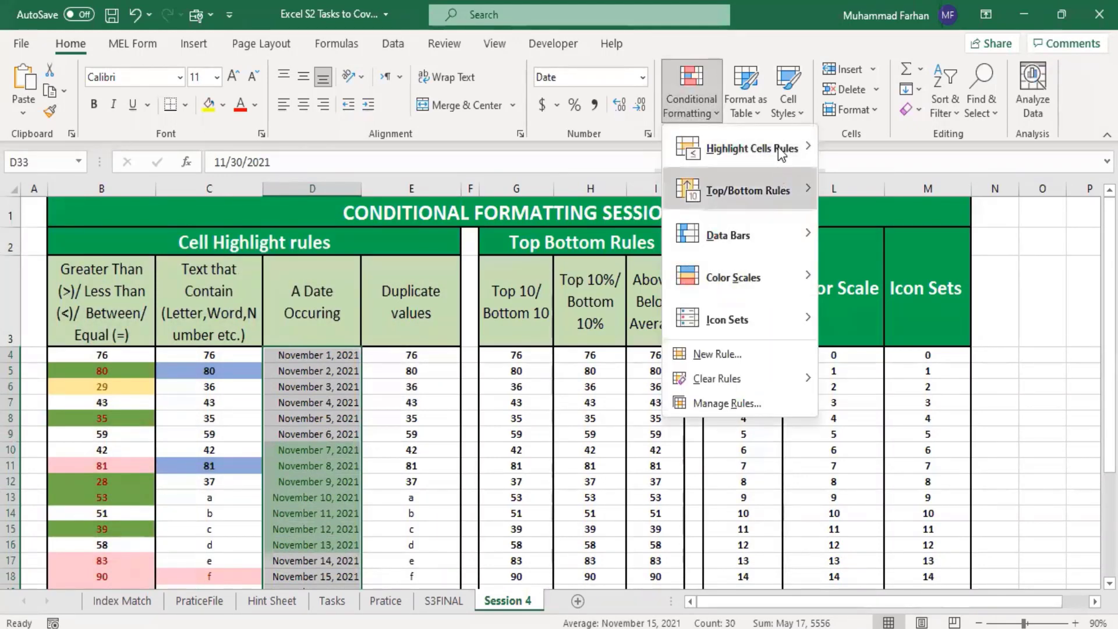
{"action": "mouse_move", "coordinate": [778, 147]}
{"action": "left_click", "coordinate": [932, 353]}
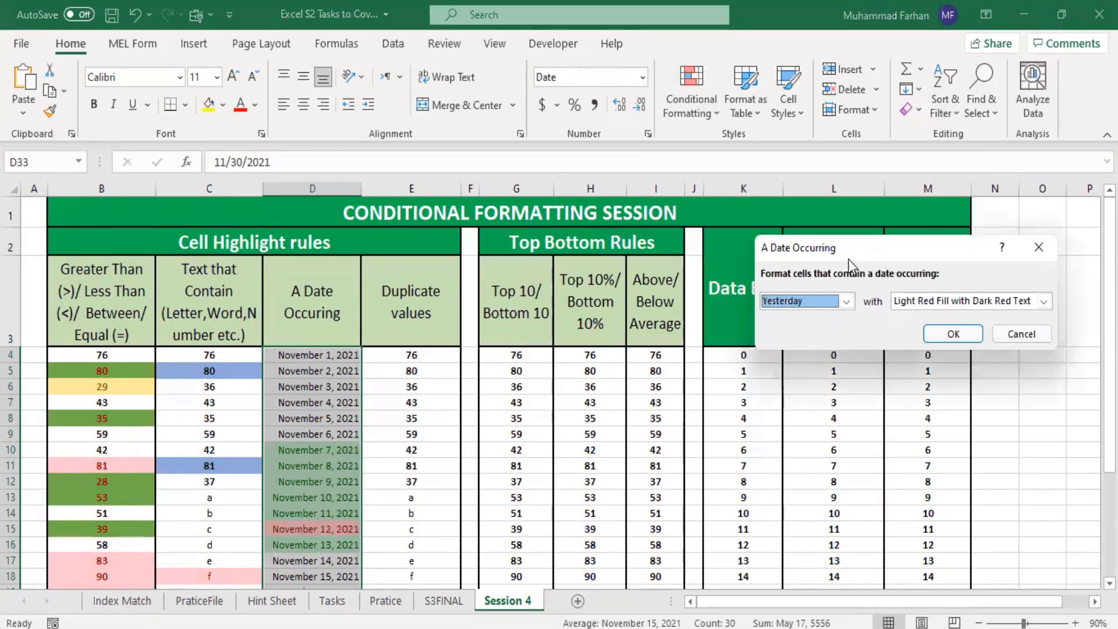
{"action": "left_click", "coordinate": [848, 303]}
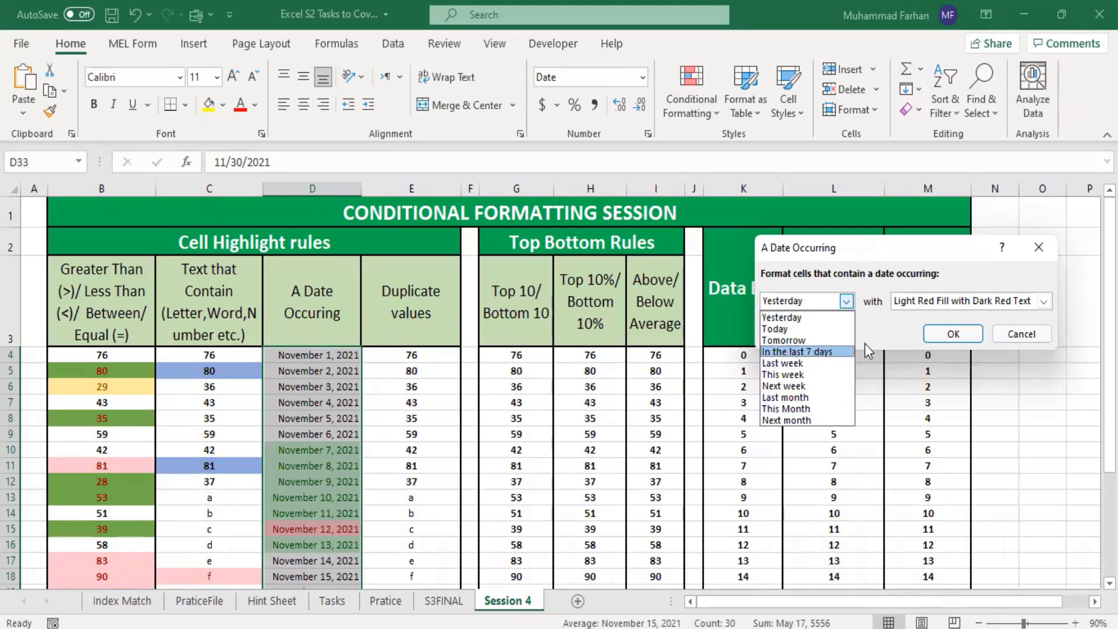
{"action": "left_click", "coordinate": [1023, 344]}
{"action": "left_click", "coordinate": [1016, 337]}
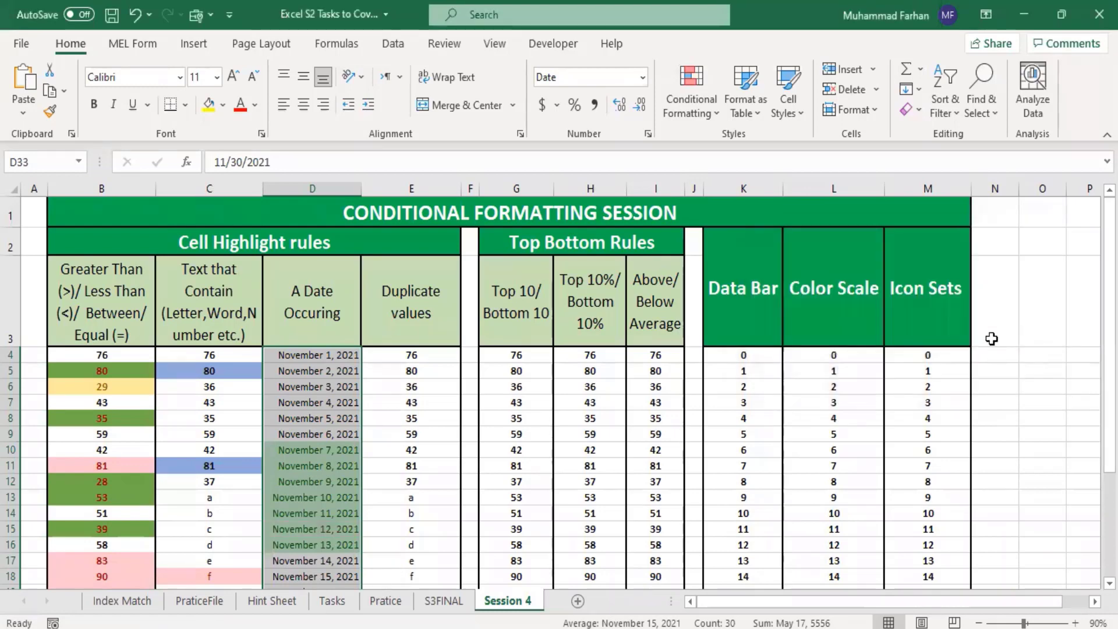
Step: Change the date in D26 to November 13, 2021
{"action": "scroll", "coordinate": [836, 424], "scroll_direction": "down", "scroll_amount": 2}
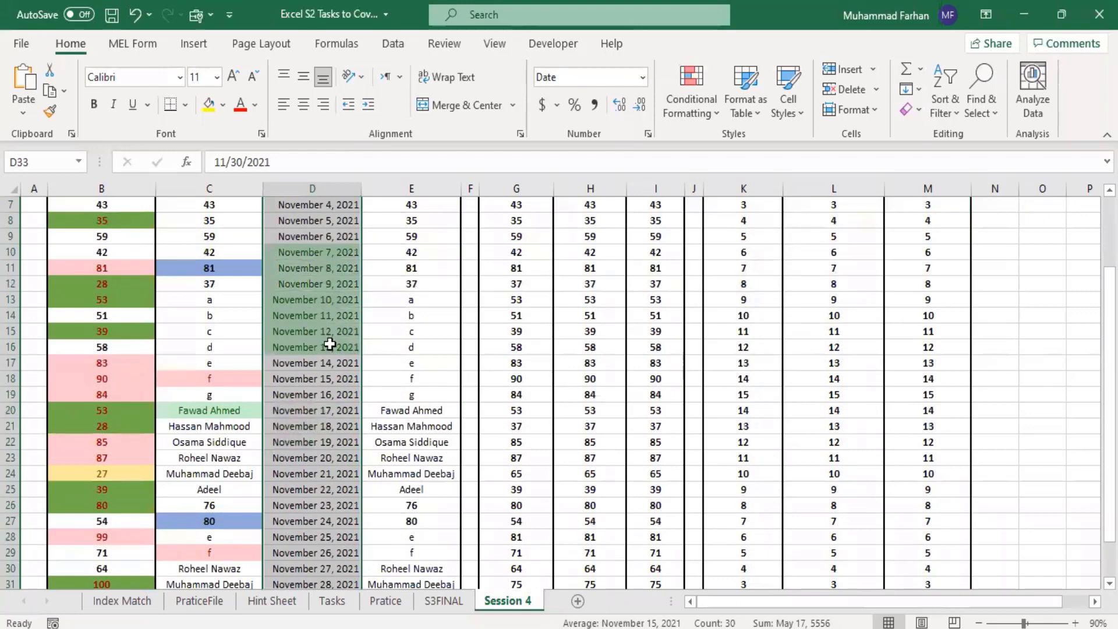
{"action": "scroll", "coordinate": [305, 392], "scroll_direction": "down", "scroll_amount": 2}
{"action": "left_click", "coordinate": [308, 424]}
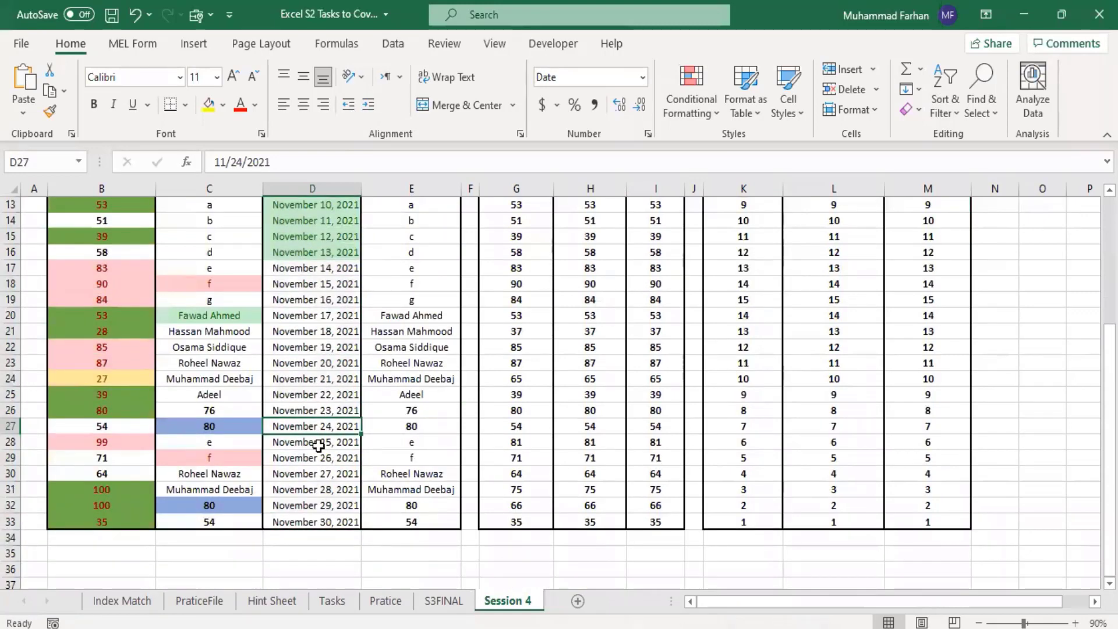
{"action": "left_click", "coordinate": [321, 411]}
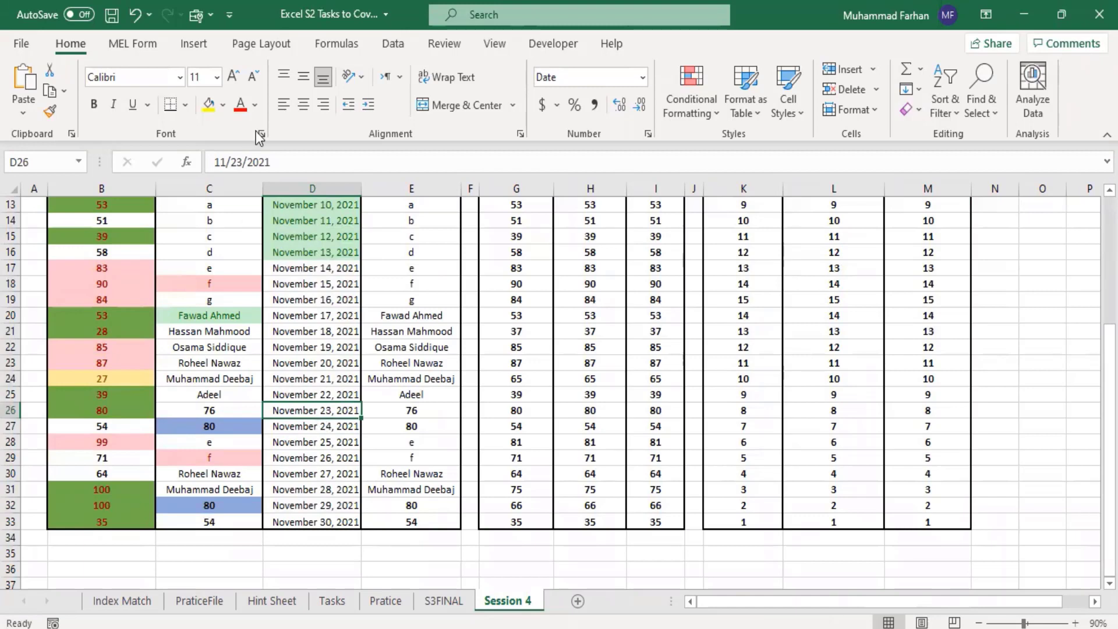
{"action": "left_click", "coordinate": [240, 167]}
{"action": "key", "text": "BackSpace"}
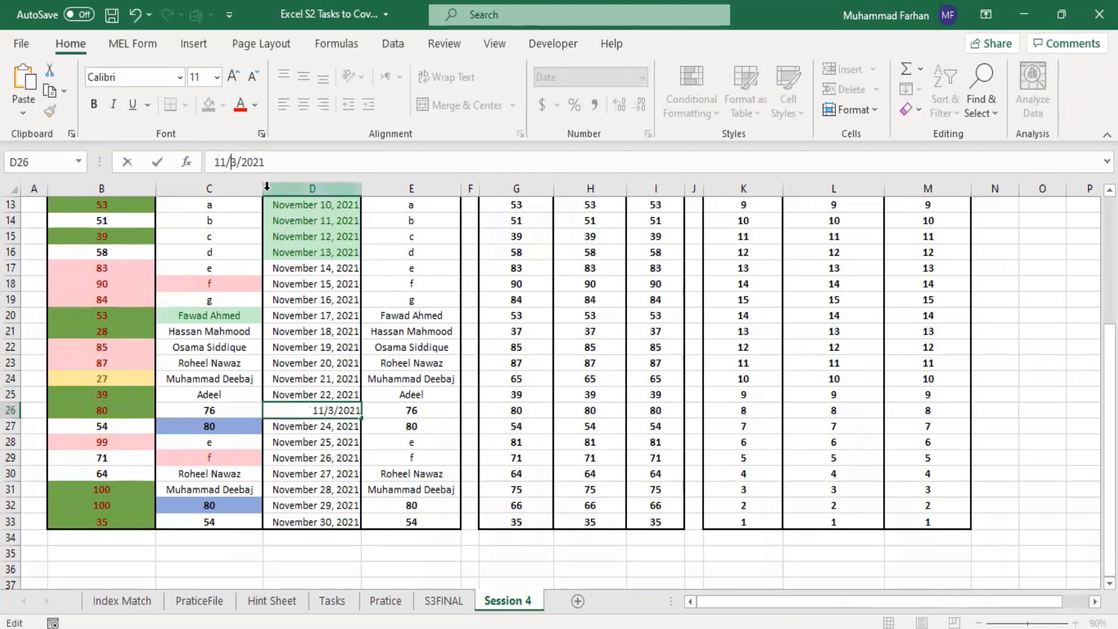
{"action": "type", "text": "2"}
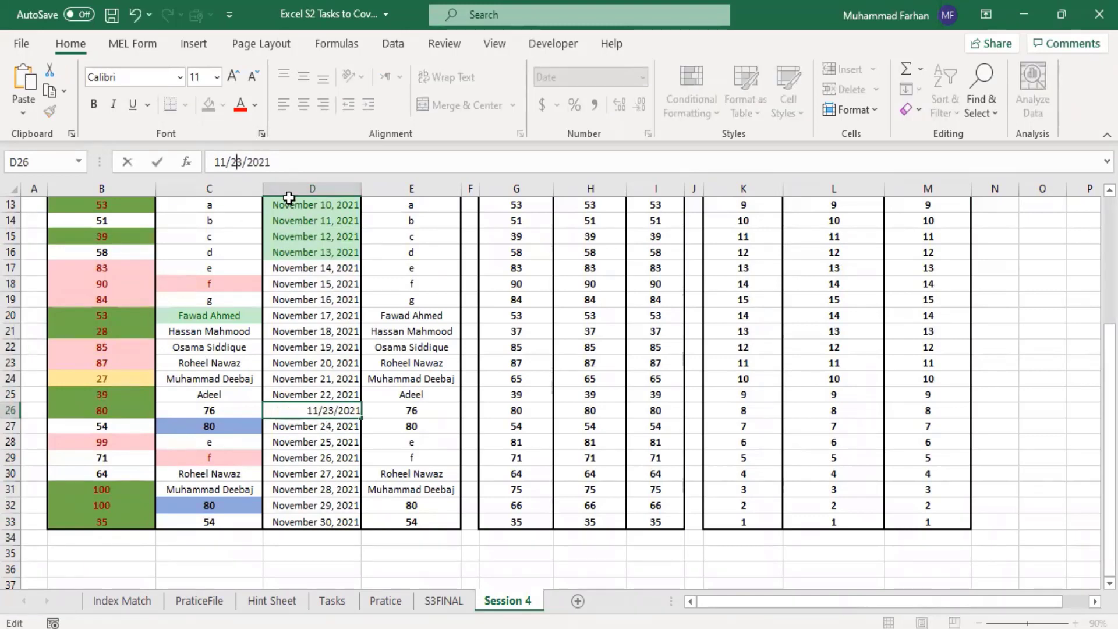
{"action": "key", "text": "Delete"}
{"action": "type", "text": "1"}
{"action": "key", "text": "Return"}
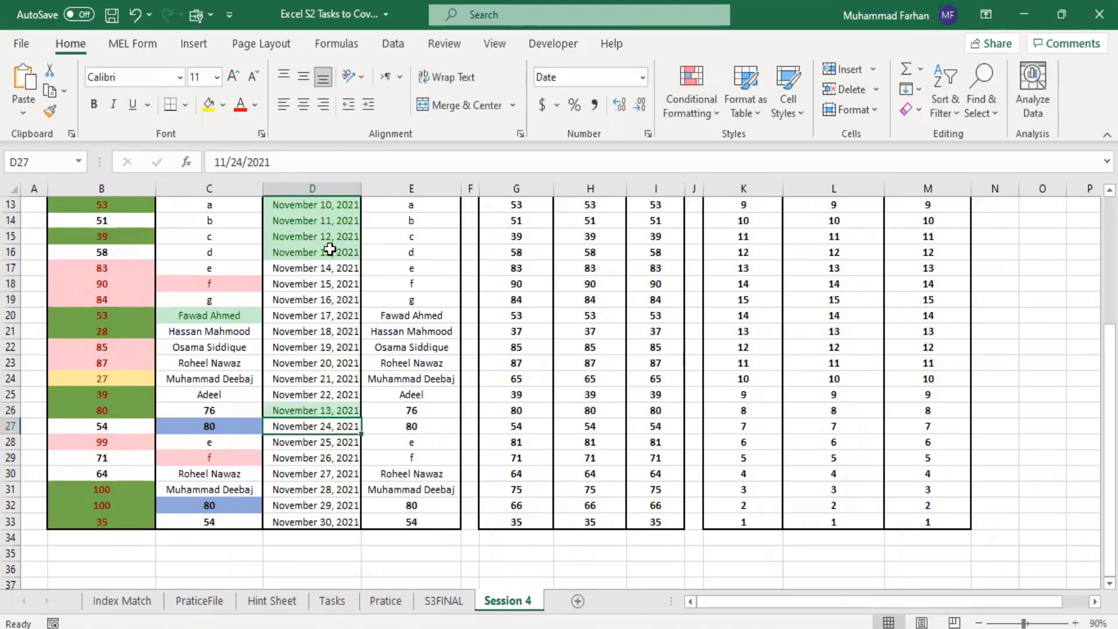
Step: Change the date in D27 to November 14, 2021
{"action": "left_click", "coordinate": [350, 410]}
{"action": "left_click", "coordinate": [343, 432]}
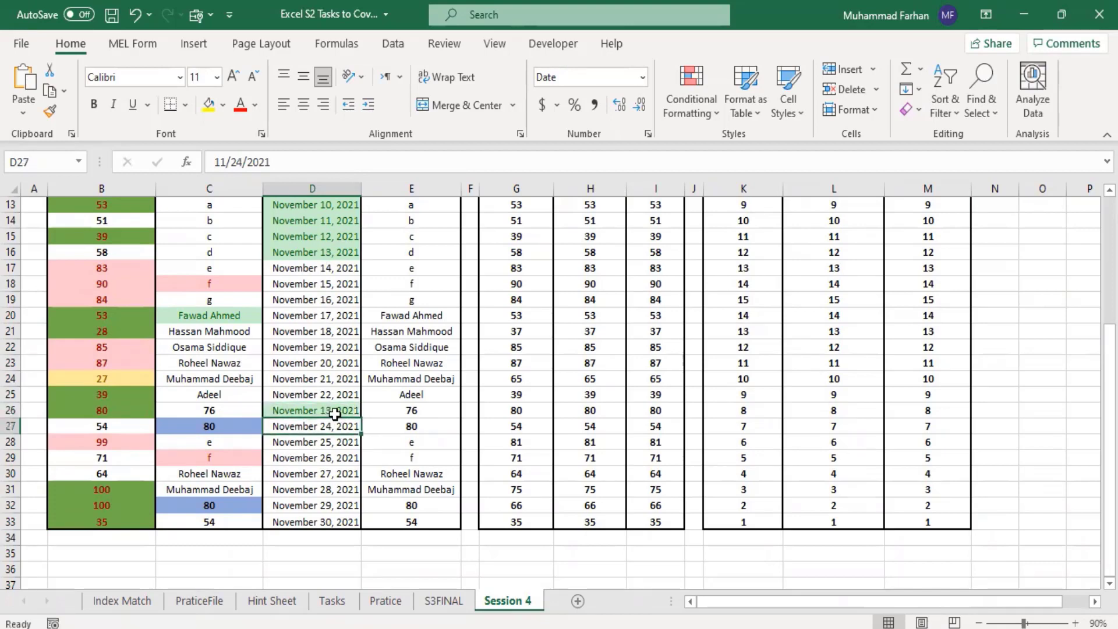
{"action": "left_click", "coordinate": [234, 163]}
{"action": "key", "text": "BackSpace"}
{"action": "type", "text": "1"}
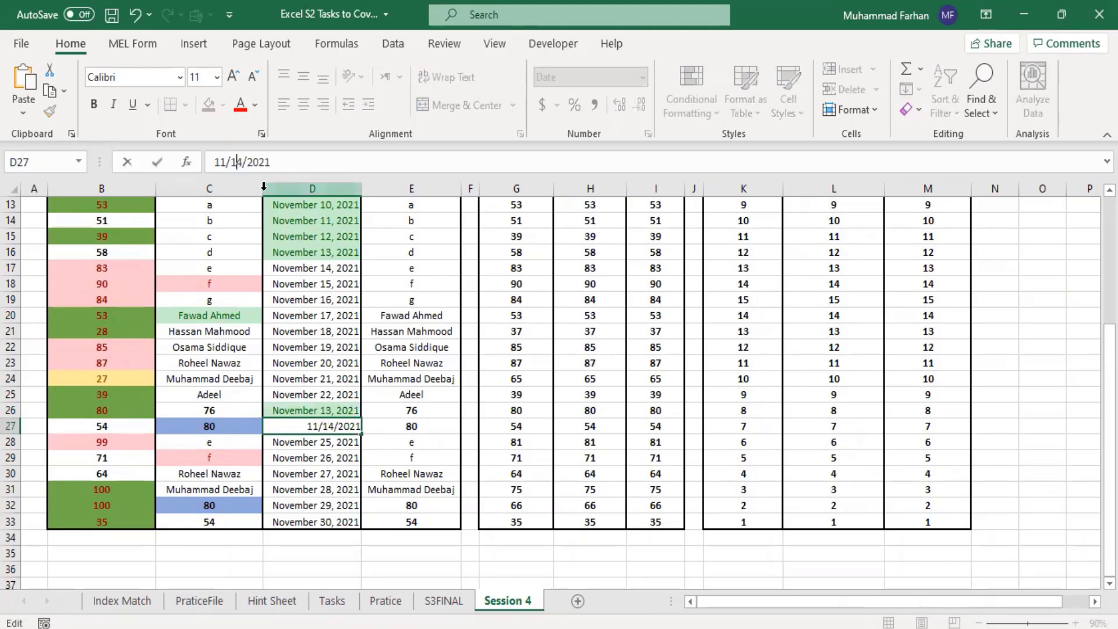
{"action": "key", "text": "Return"}
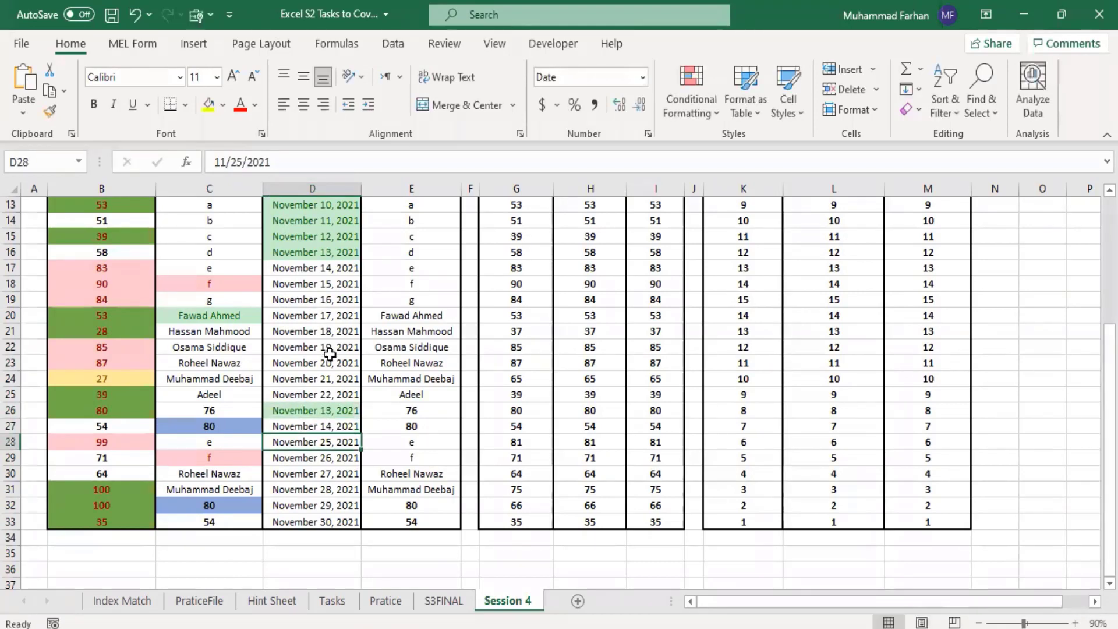
Step: Change the date in D28 to November 12, 2021, and review the date highlighting across D4:D33
{"action": "left_click", "coordinate": [243, 166]}
{"action": "key", "text": "BackSpace"}
{"action": "key", "text": "BackSpace"}
{"action": "type", "text": "1"}
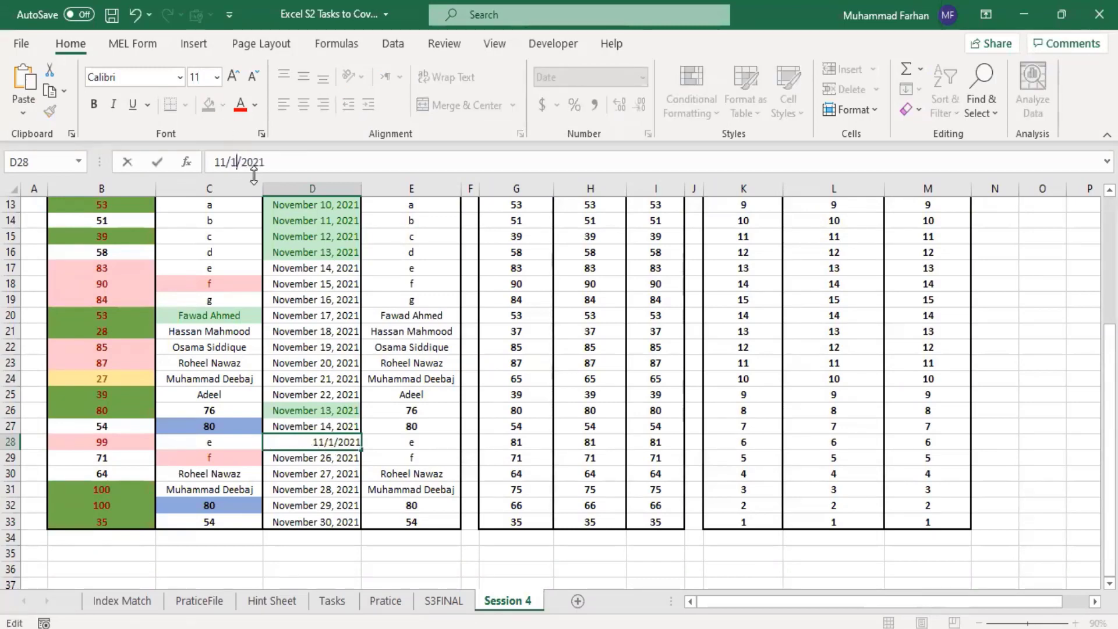
{"action": "type", "text": "2"}
{"action": "key", "text": "Return"}
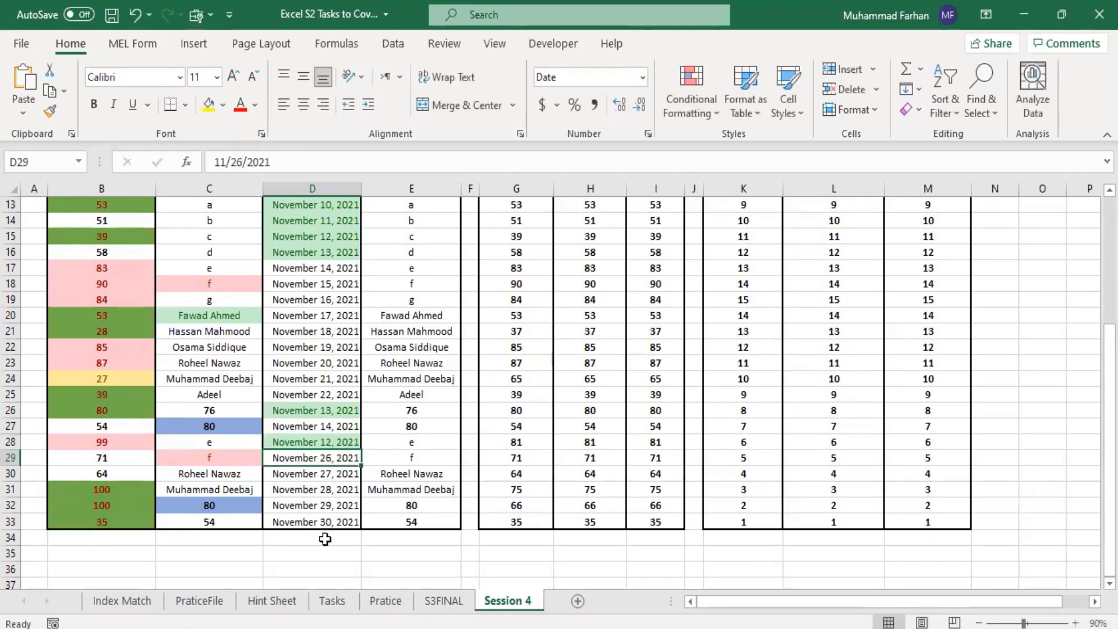
{"action": "left_click_drag", "start_coordinate": [324, 524], "coordinate": [337, 355]}
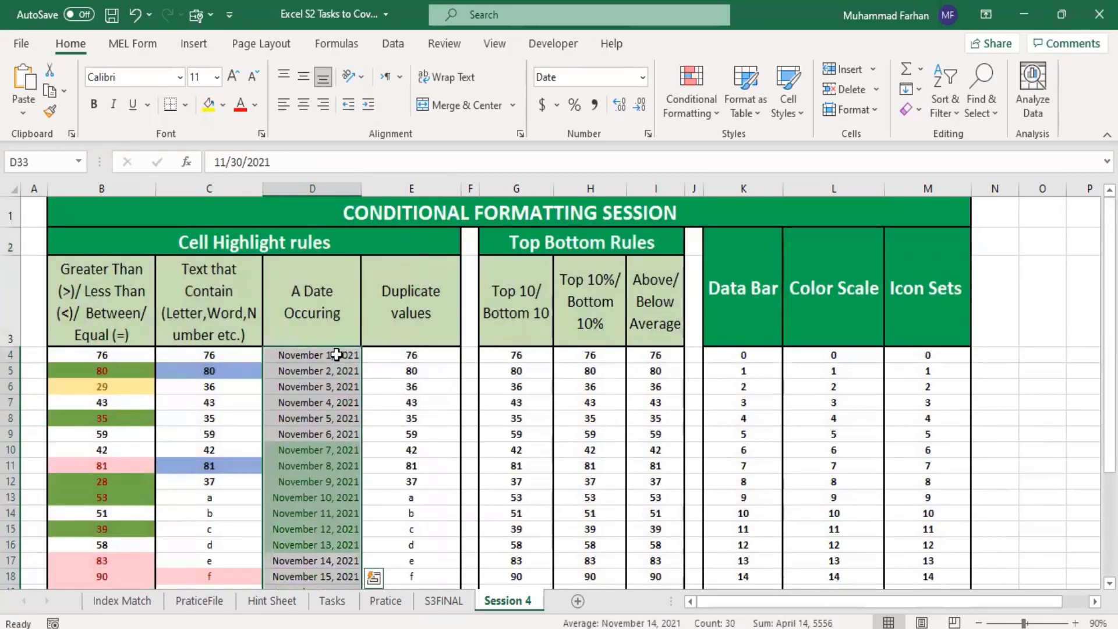
{"action": "scroll", "coordinate": [384, 390], "scroll_direction": "down", "scroll_amount": 2}
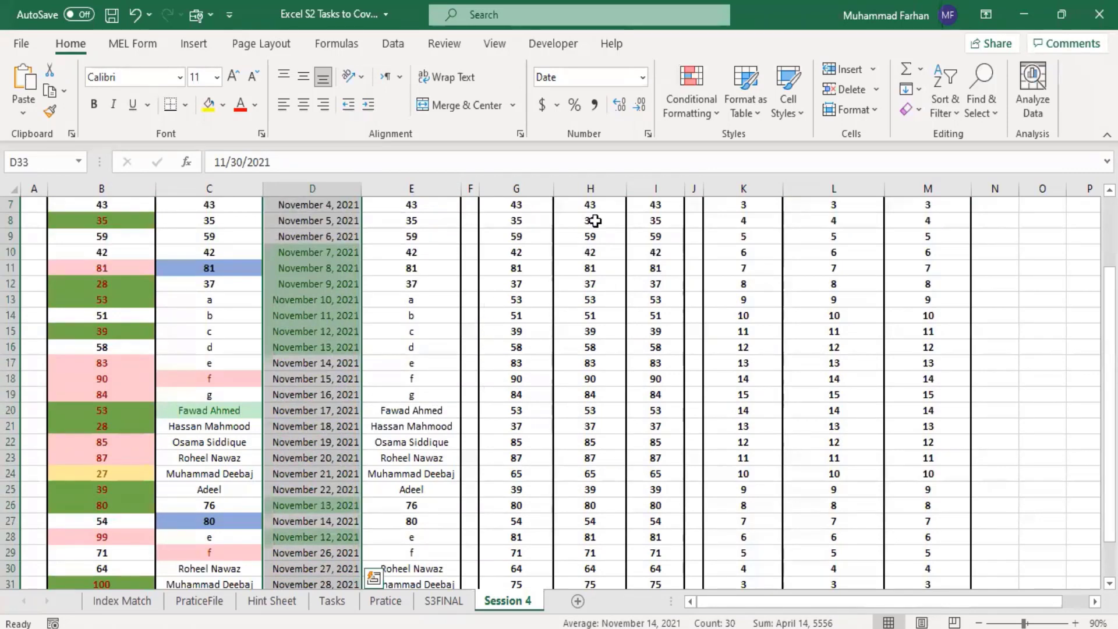
{"action": "left_click", "coordinate": [457, 331]}
{"action": "scroll", "coordinate": [371, 327], "scroll_direction": "up", "scroll_amount": 2}
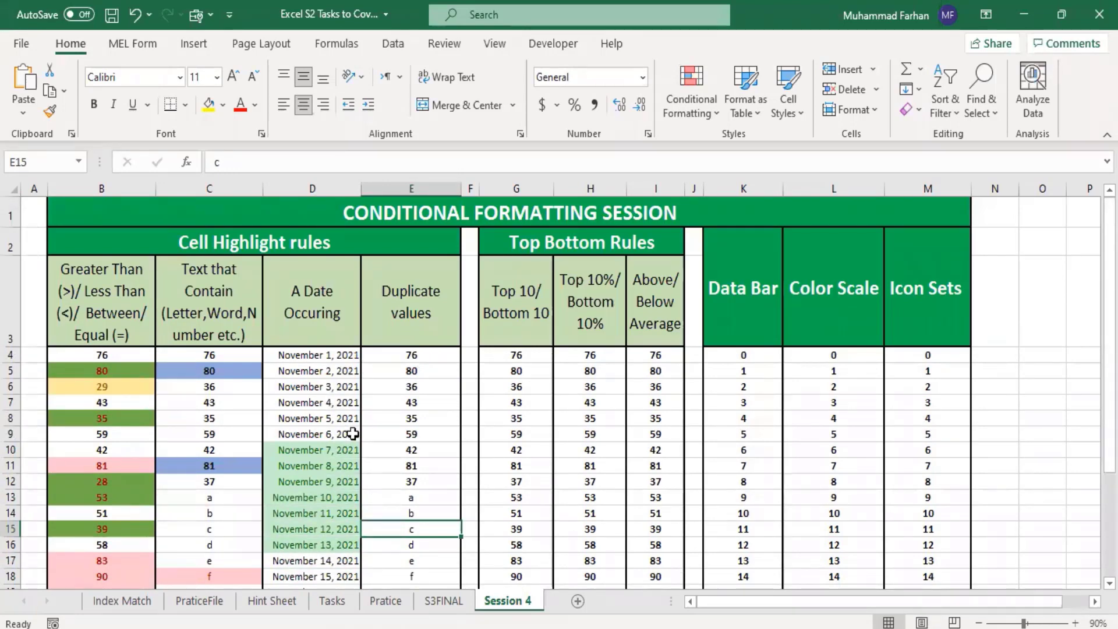
Step: Apply a Duplicate Values rule to E4:E33, using Light Red Fill with Dark Red Text
{"action": "left_click", "coordinate": [412, 354]}
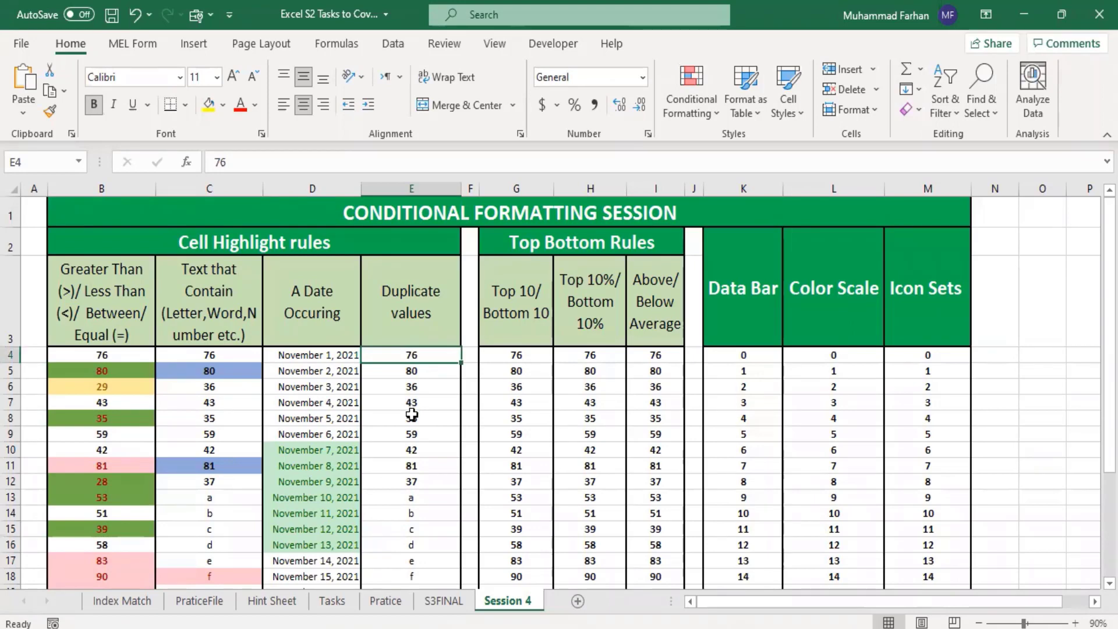
{"action": "left_click", "coordinate": [422, 400]}
{"action": "left_click_drag", "start_coordinate": [419, 355], "coordinate": [432, 550]}
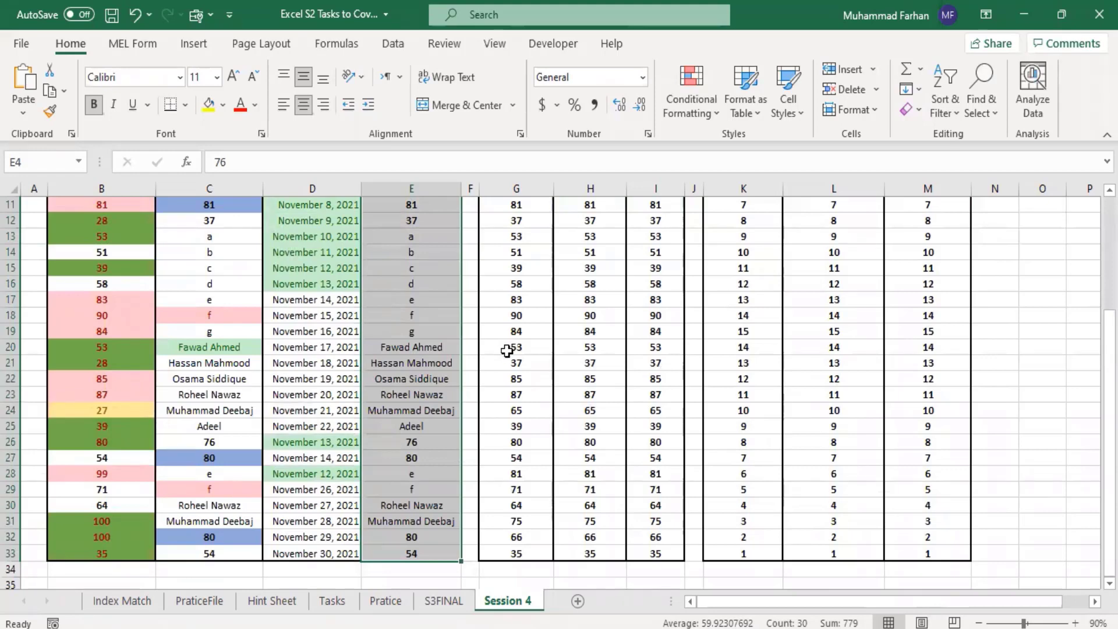
{"action": "left_click", "coordinate": [691, 105]}
{"action": "mouse_move", "coordinate": [777, 152]}
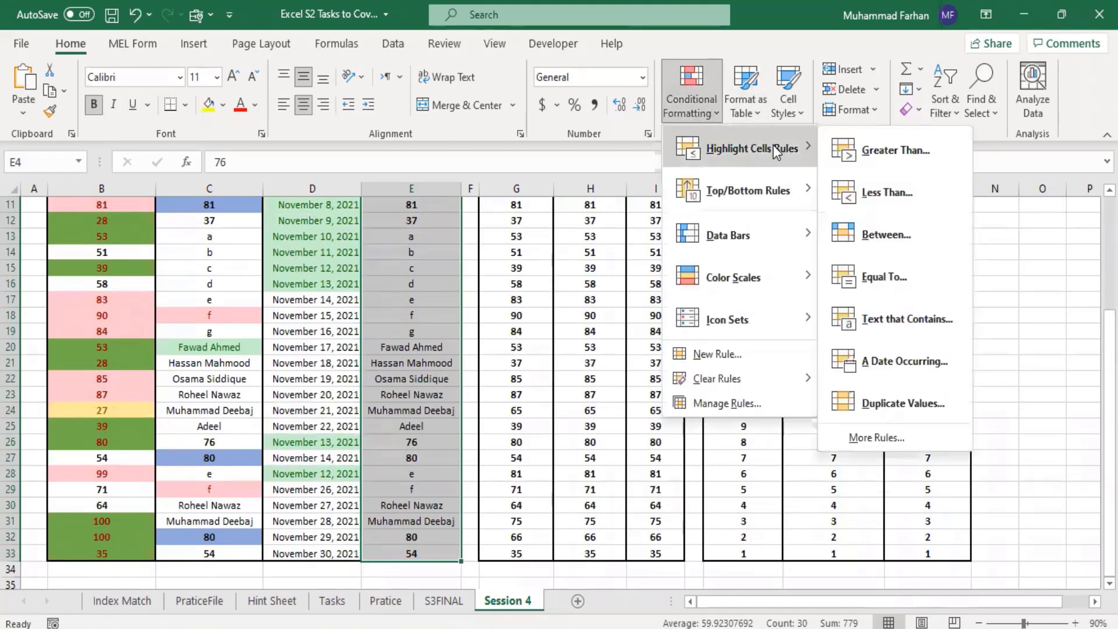
{"action": "left_click", "coordinate": [889, 395]}
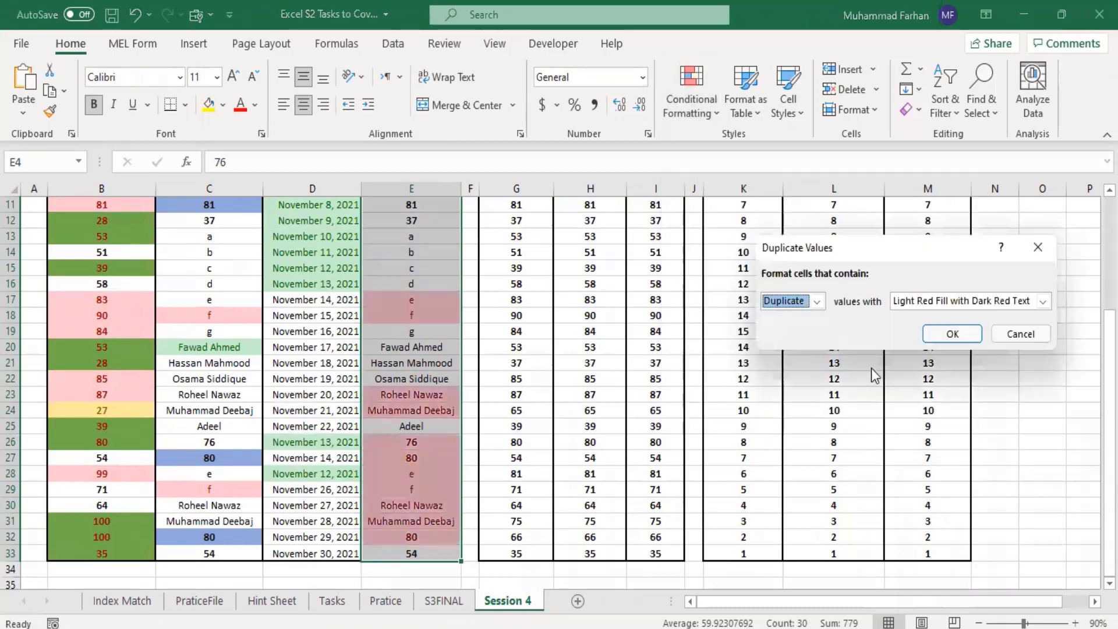
{"action": "left_click", "coordinate": [973, 337]}
Step: Examine which entries in column E are highlighted as duplicates
{"action": "left_click", "coordinate": [543, 343]}
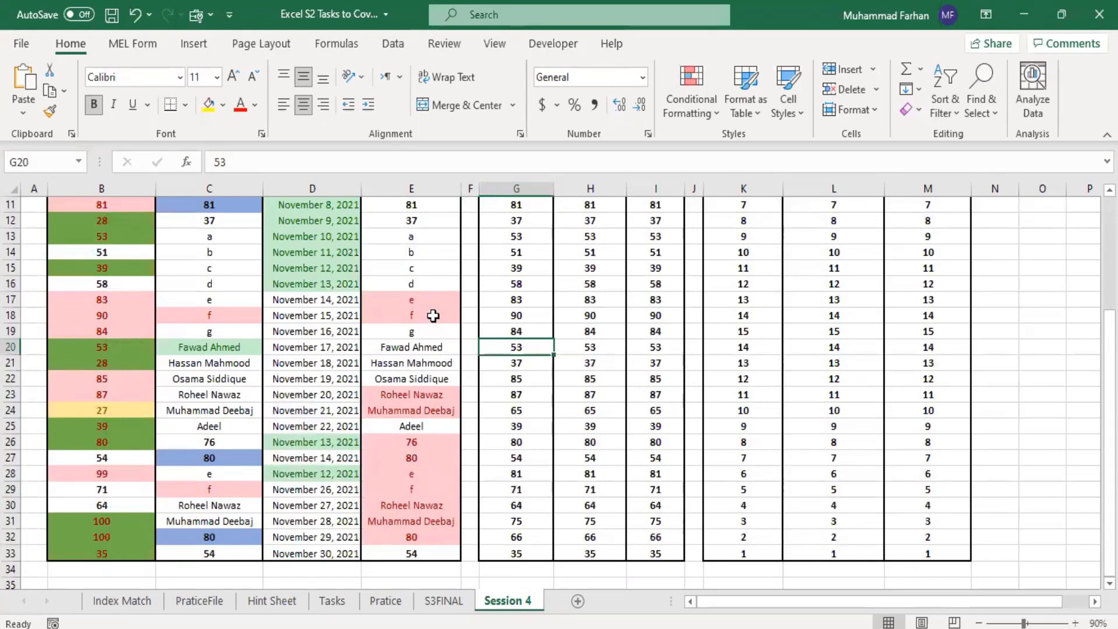
{"action": "scroll", "coordinate": [433, 316], "scroll_direction": "up", "scroll_amount": 4}
{"action": "scroll", "coordinate": [433, 316], "scroll_direction": "down", "scroll_amount": 8}
{"action": "scroll", "coordinate": [434, 315], "scroll_direction": "up", "scroll_amount": 1}
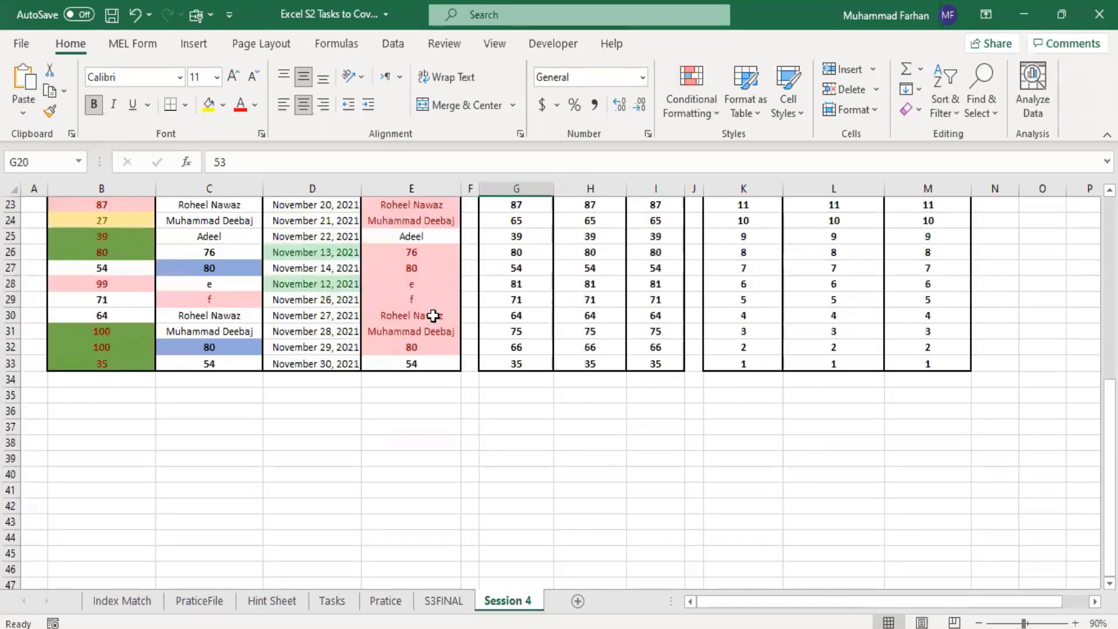
{"action": "scroll", "coordinate": [433, 316], "scroll_direction": "up", "scroll_amount": 3}
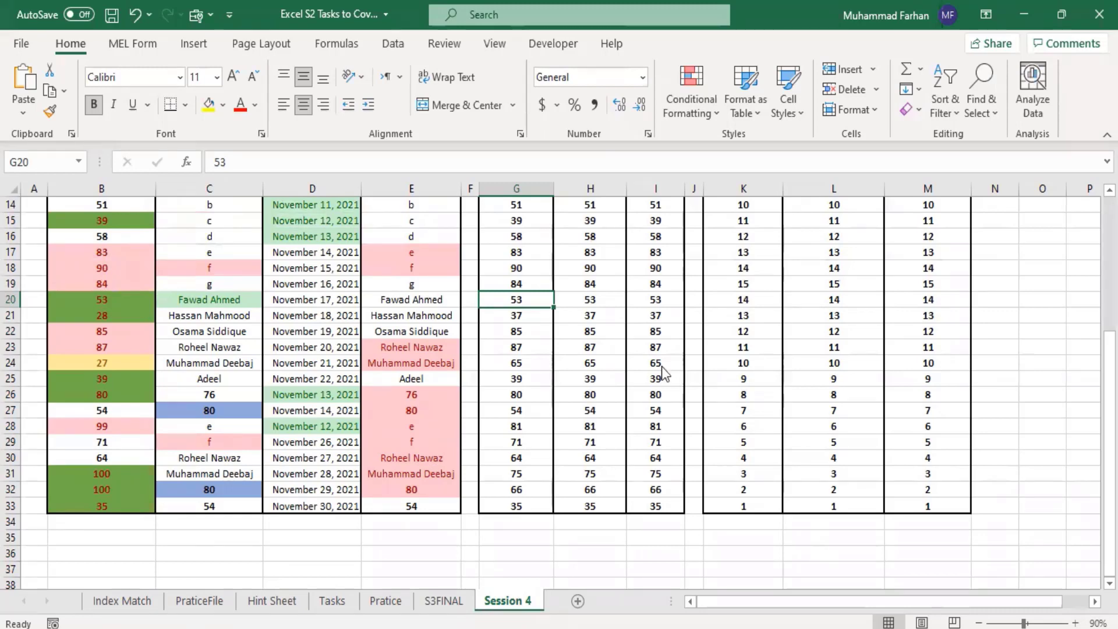
{"action": "key", "text": "alt+Tab"}
{"action": "scroll", "coordinate": [669, 317], "scroll_direction": "up", "scroll_amount": 5}
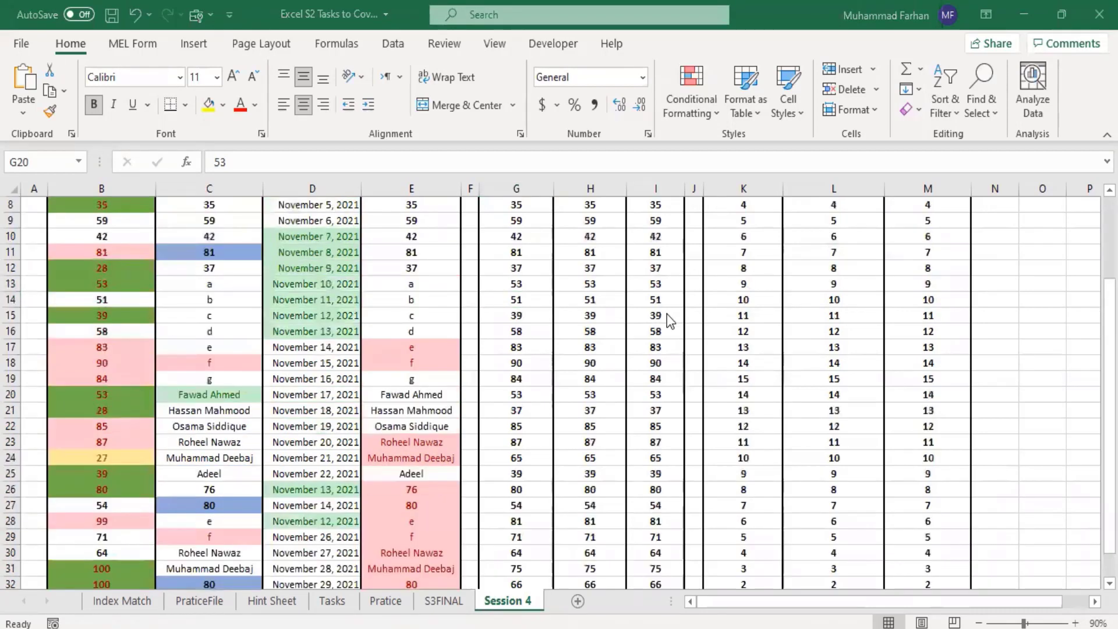
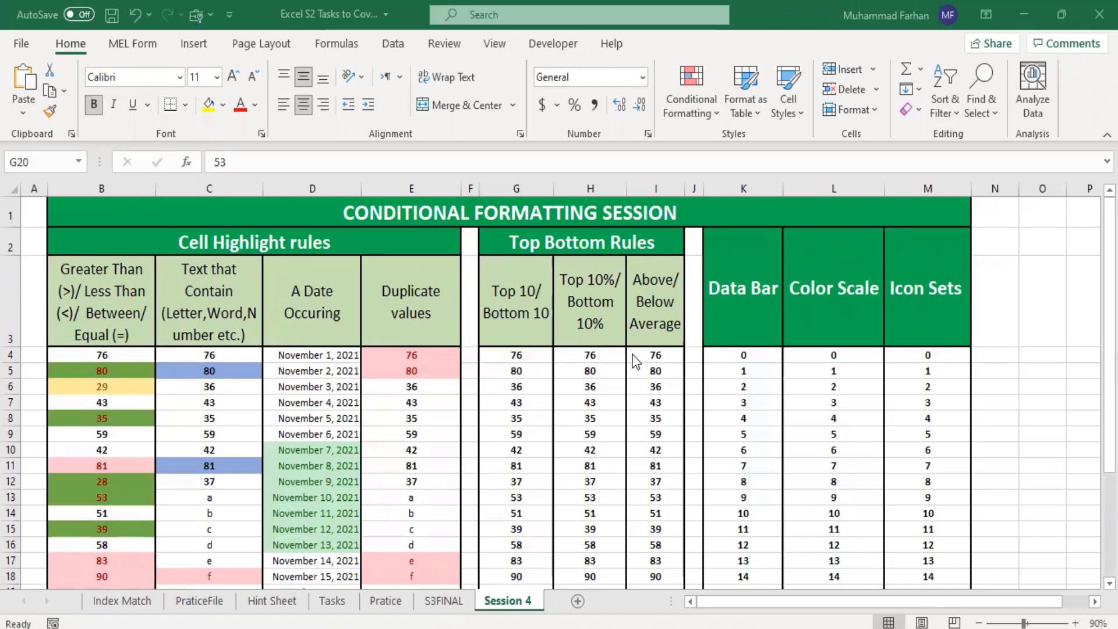
Step: Apply a Top 10 Items rule to G4:G33 for the top 3 values, using Light Red Fill with Dark Red Text
{"action": "scroll", "coordinate": [635, 361], "scroll_direction": "down", "scroll_amount": 2}
{"action": "scroll", "coordinate": [636, 361], "scroll_direction": "up", "scroll_amount": 2}
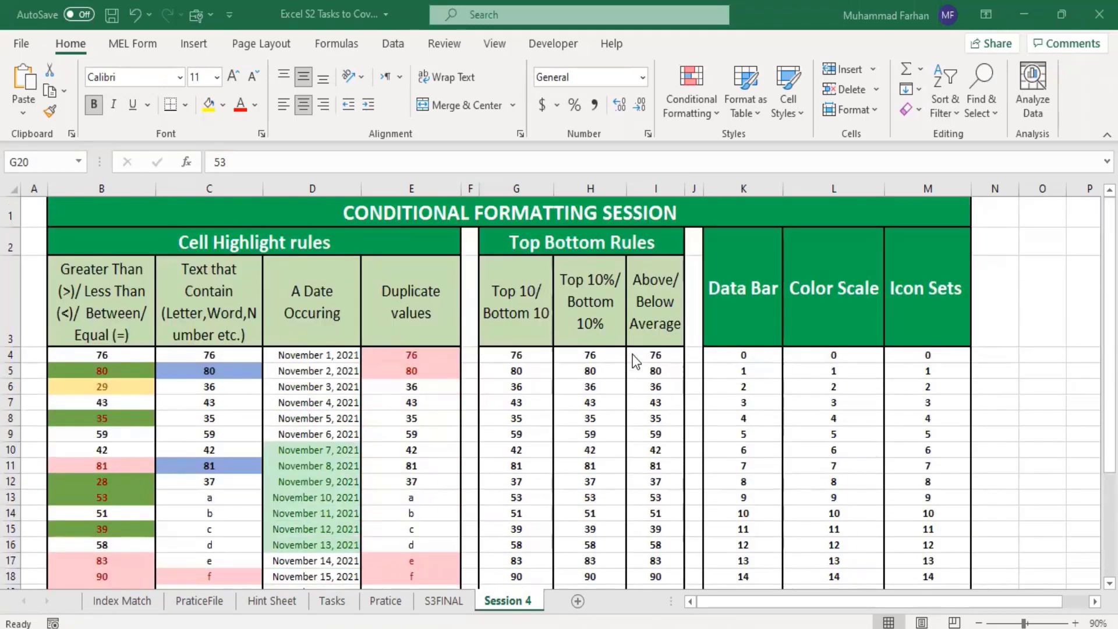
{"action": "left_click", "coordinate": [531, 357]}
{"action": "left_click_drag", "start_coordinate": [533, 367], "coordinate": [522, 544]}
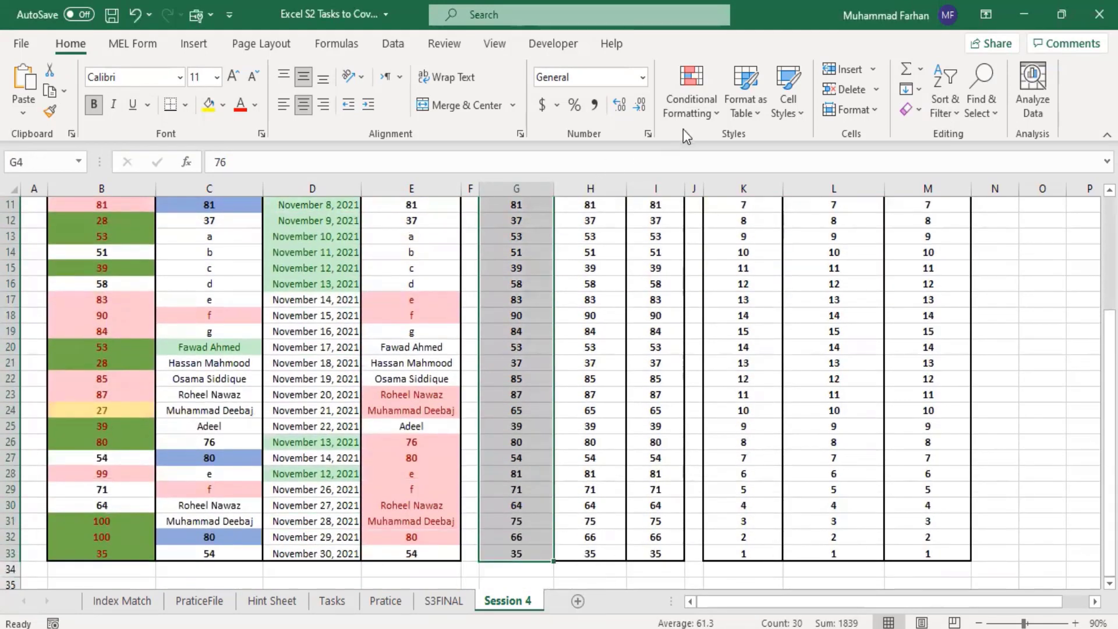
{"action": "left_click", "coordinate": [713, 110]}
{"action": "mouse_move", "coordinate": [786, 190]}
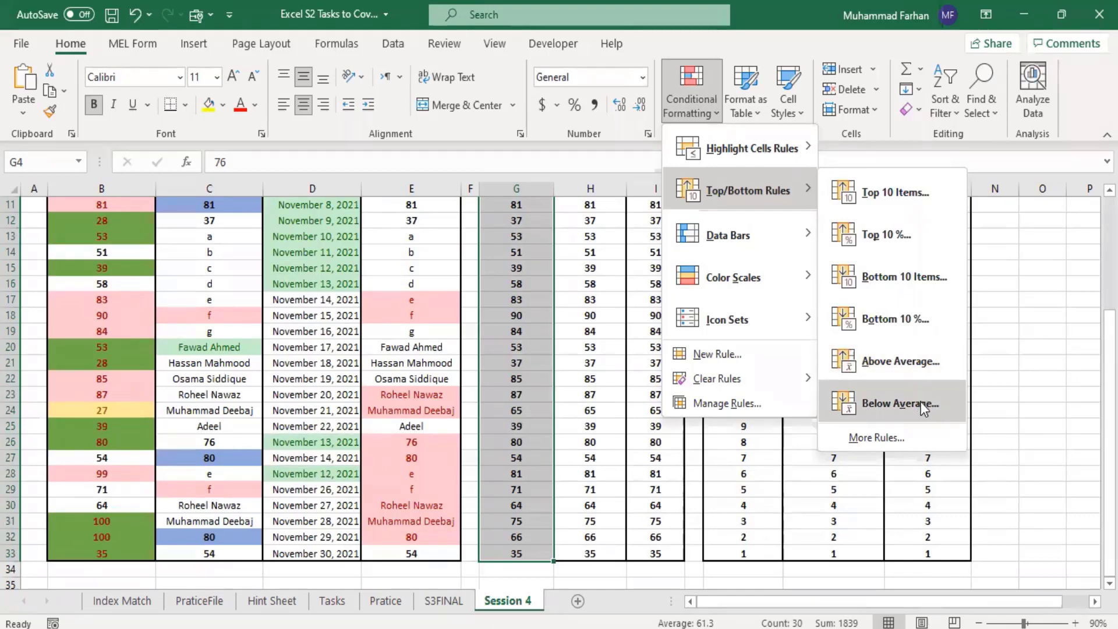
{"action": "left_click", "coordinate": [882, 196]}
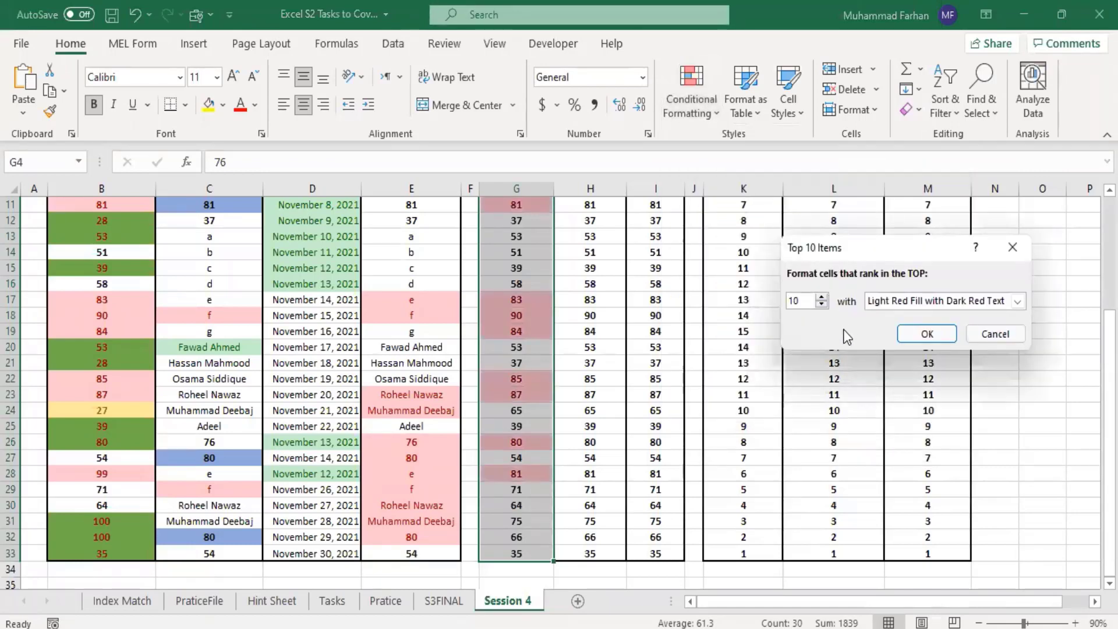
{"action": "left_click", "coordinate": [821, 304]}
{"action": "left_click", "coordinate": [821, 304]}
{"action": "left_click", "coordinate": [822, 304]}
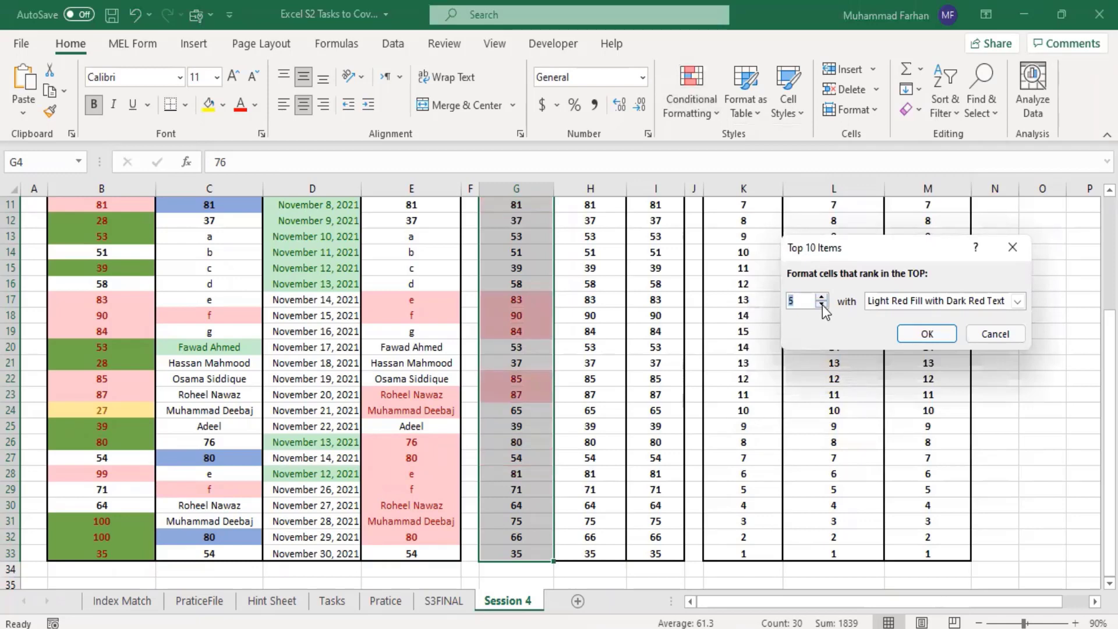
{"action": "left_click", "coordinate": [821, 304]}
{"action": "left_click", "coordinate": [821, 304]}
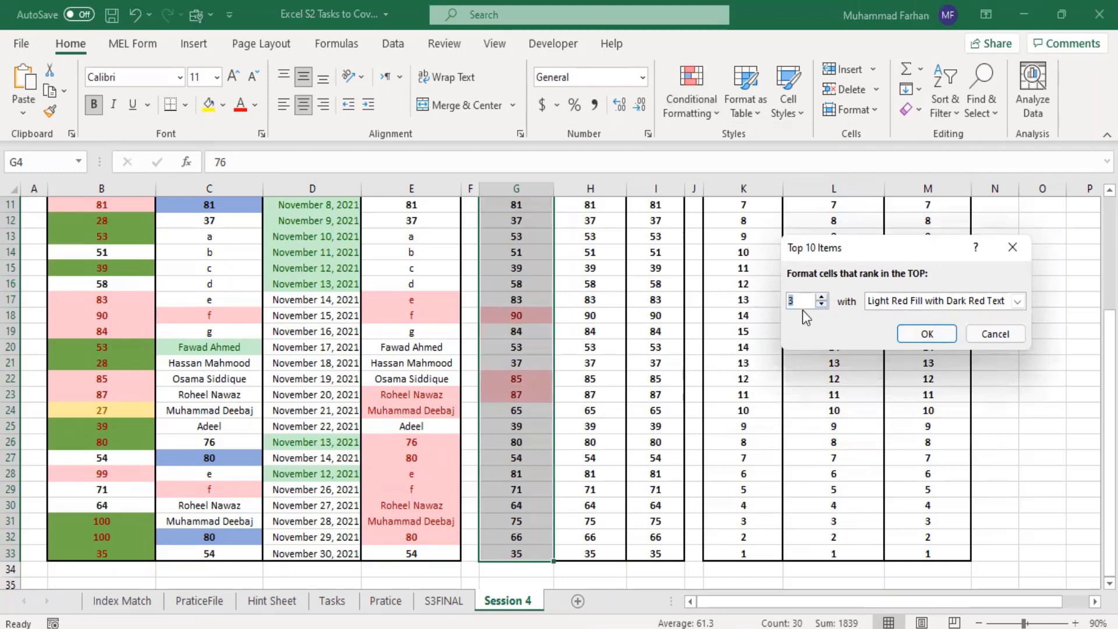
{"action": "left_click", "coordinate": [930, 329]}
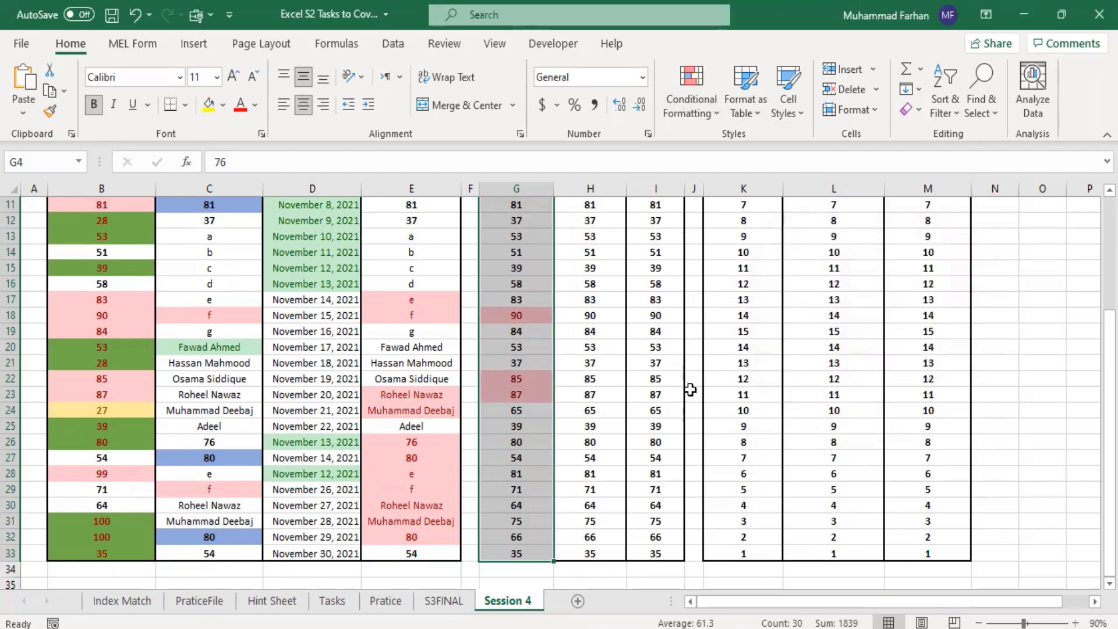
Step: Examine which values in column G are highlighted by the top-items rule
{"action": "mouse_move", "coordinate": [1110, 374]}
{"action": "left_mouse_down"}
{"action": "mouse_move", "coordinate": [1110, 277]}
{"action": "mouse_move", "coordinate": [1110, 374]}
{"action": "left_mouse_up"}
{"action": "left_click", "coordinate": [669, 423]}
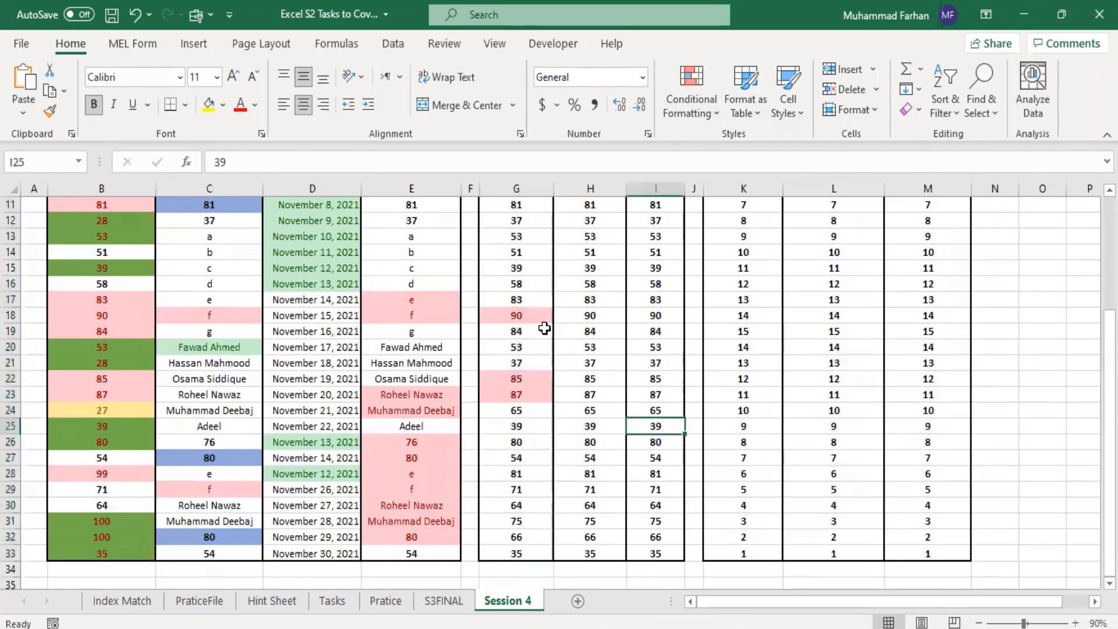
{"action": "left_click", "coordinate": [527, 406]}
{"action": "left_click", "coordinate": [527, 394]}
{"action": "left_click", "coordinate": [526, 379]}
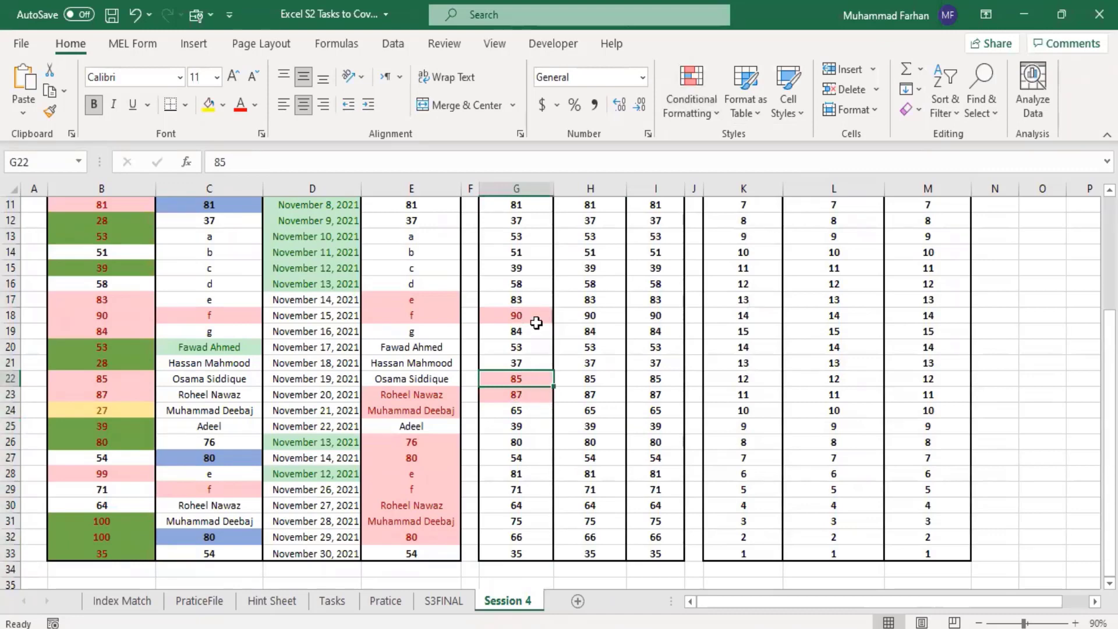
{"action": "left_click", "coordinate": [536, 320]}
{"action": "left_click", "coordinate": [533, 382]}
{"action": "left_click", "coordinate": [533, 392]}
{"action": "left_click", "coordinate": [532, 378]}
{"action": "left_click", "coordinate": [526, 328]}
{"action": "left_click", "coordinate": [531, 314]}
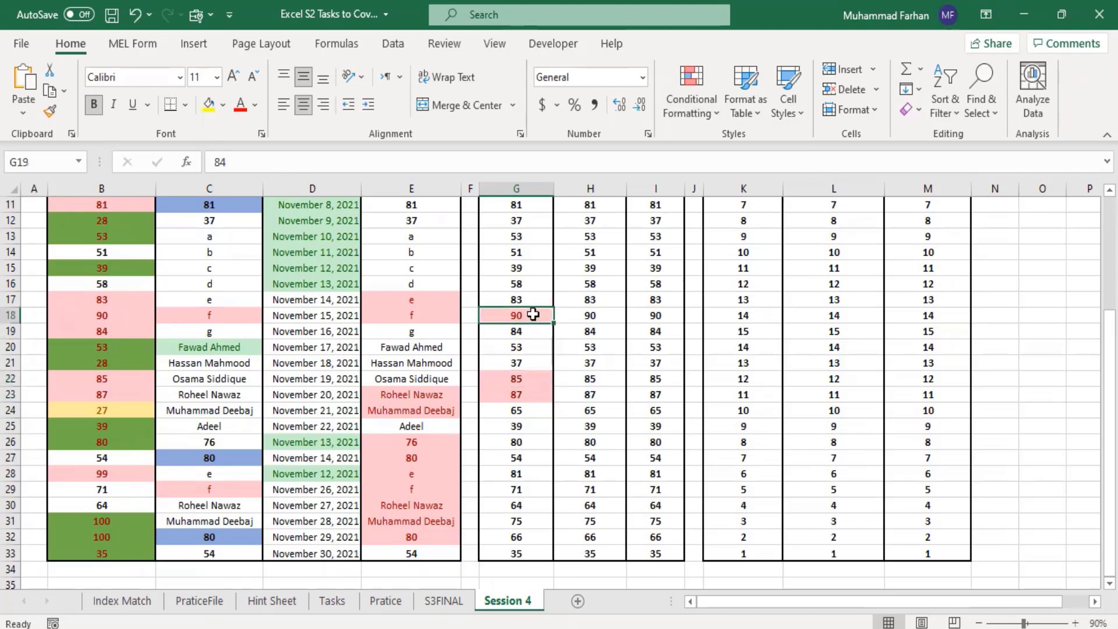
{"action": "left_click", "coordinate": [533, 393]}
{"action": "scroll", "coordinate": [532, 385], "scroll_direction": "up", "scroll_amount": 4}
{"action": "left_click", "coordinate": [533, 370]}
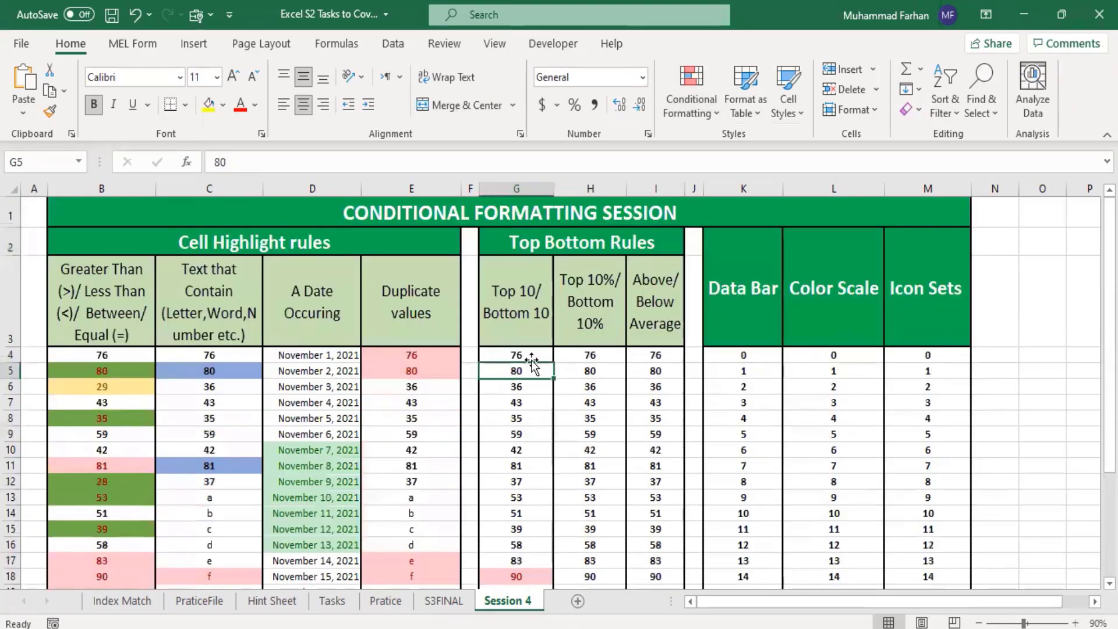
{"action": "left_click", "coordinate": [516, 387]}
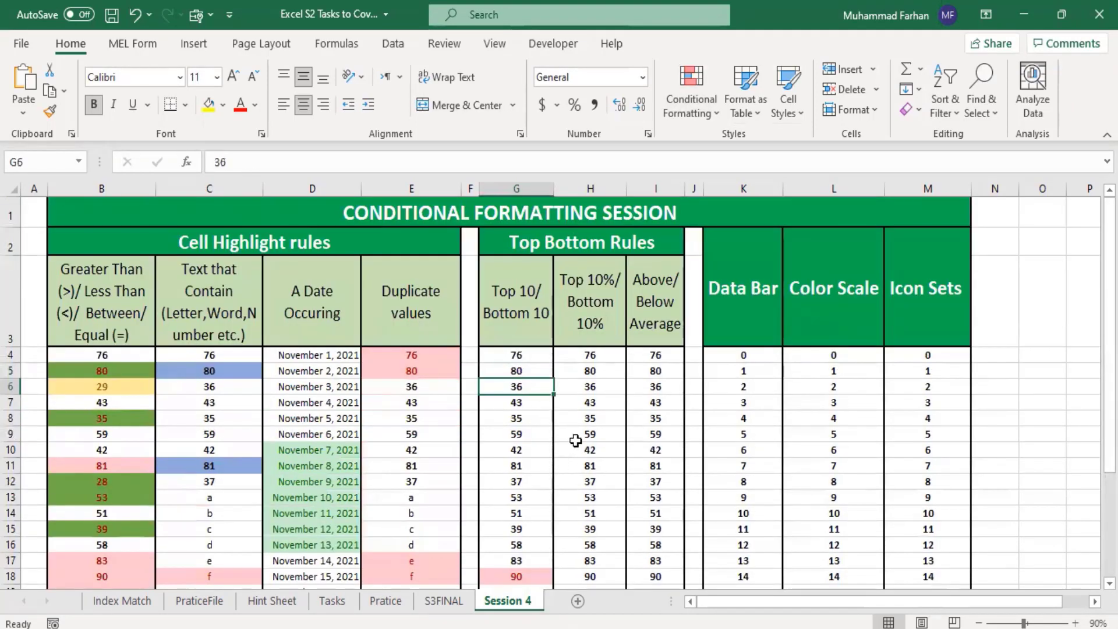
Step: Apply a Bottom 10 Items rule to G4:G33 for the bottom 3 values, using Green Fill with Dark Green Text
{"action": "left_click_drag", "start_coordinate": [517, 356], "coordinate": [526, 554]}
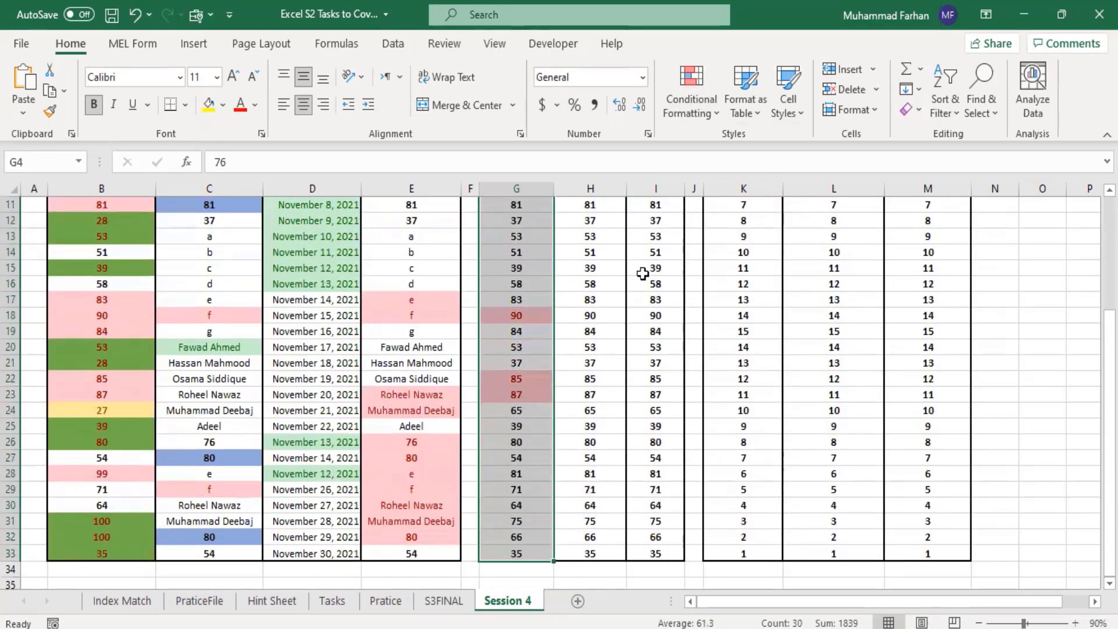
{"action": "left_click", "coordinate": [698, 108]}
{"action": "mouse_move", "coordinate": [772, 157]}
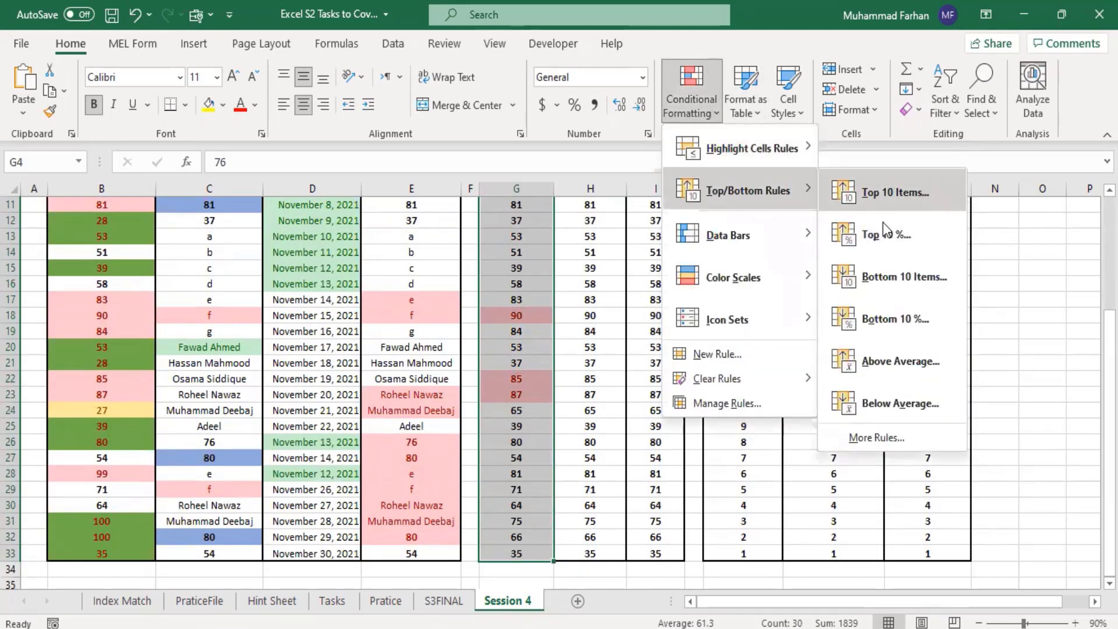
{"action": "left_click", "coordinate": [897, 282]}
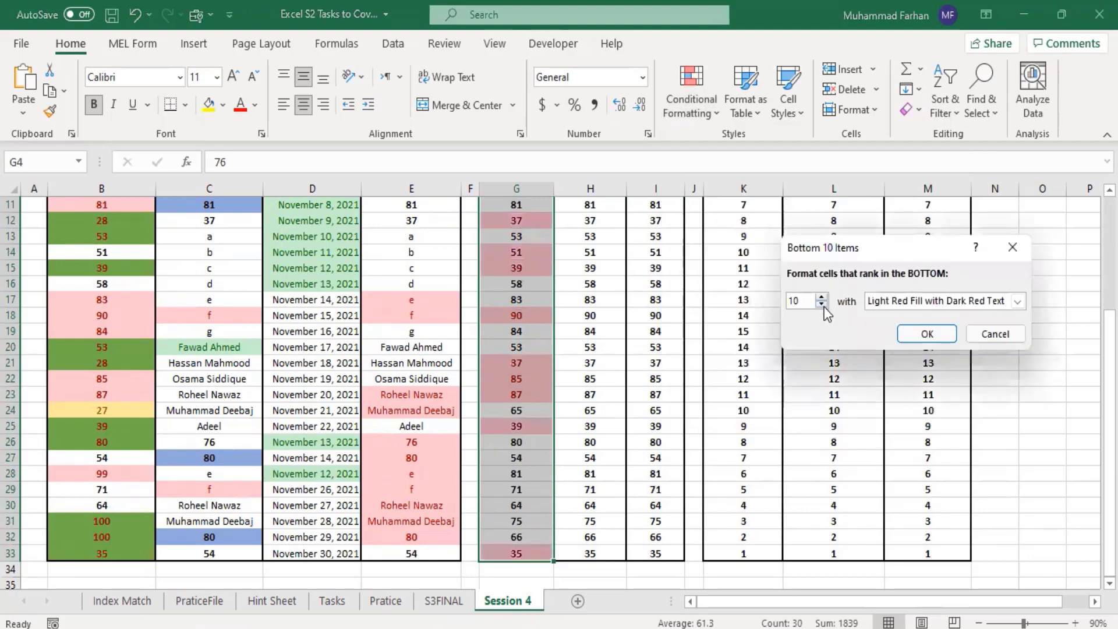
{"action": "left_click", "coordinate": [822, 304]}
{"action": "double_click", "coordinate": [821, 304]}
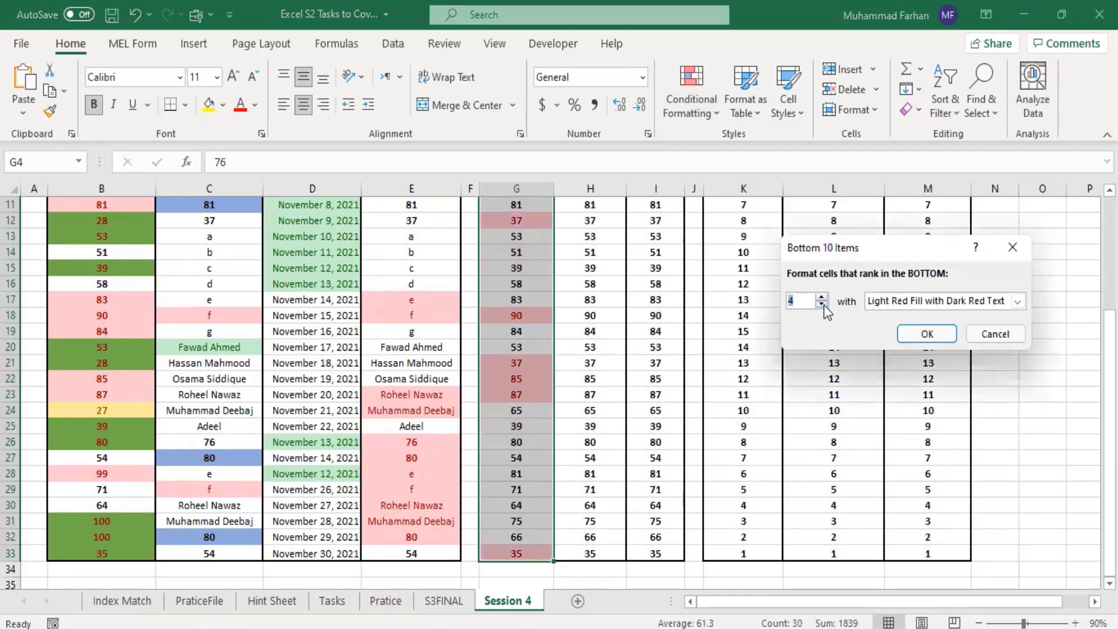
{"action": "left_click", "coordinate": [821, 304]}
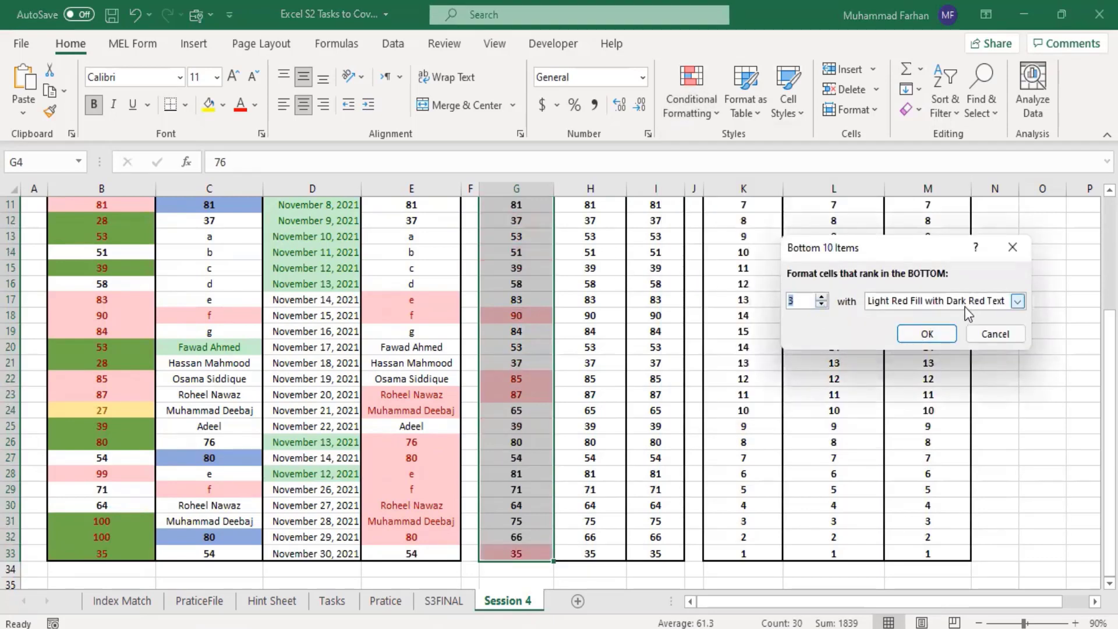
{"action": "left_click", "coordinate": [999, 302]}
{"action": "left_click", "coordinate": [946, 338]}
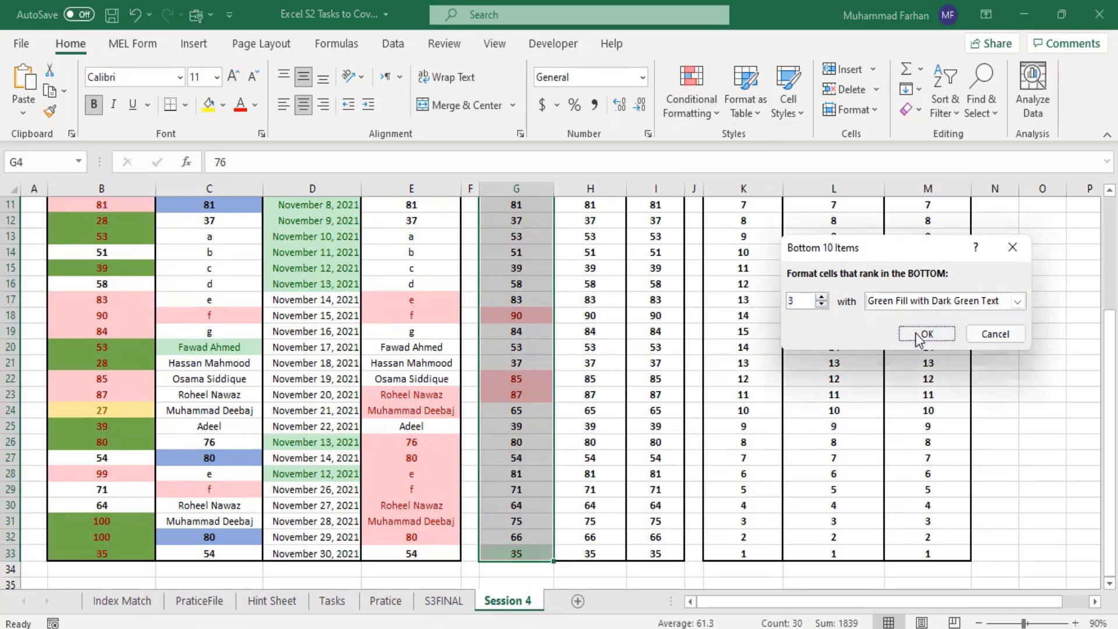
{"action": "left_click", "coordinate": [926, 335]}
Step: Compare the top and bottom value highlights throughout G4:G33
{"action": "left_click", "coordinate": [830, 377]}
{"action": "scroll", "coordinate": [705, 396], "scroll_direction": "up", "scroll_amount": 4}
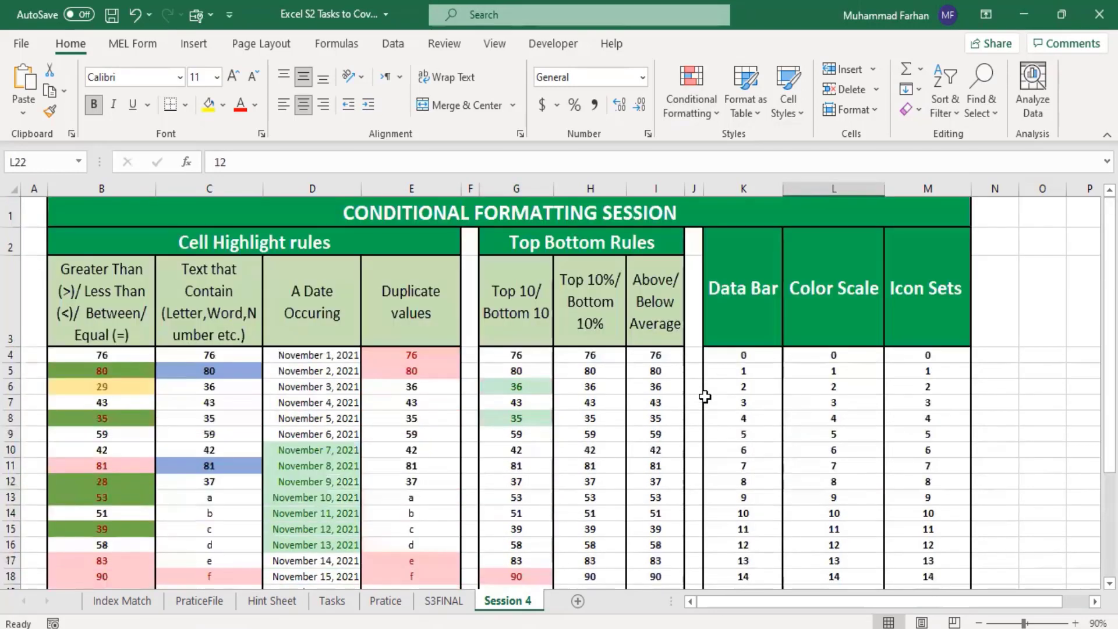
{"action": "scroll", "coordinate": [647, 420], "scroll_direction": "down", "scroll_amount": 3}
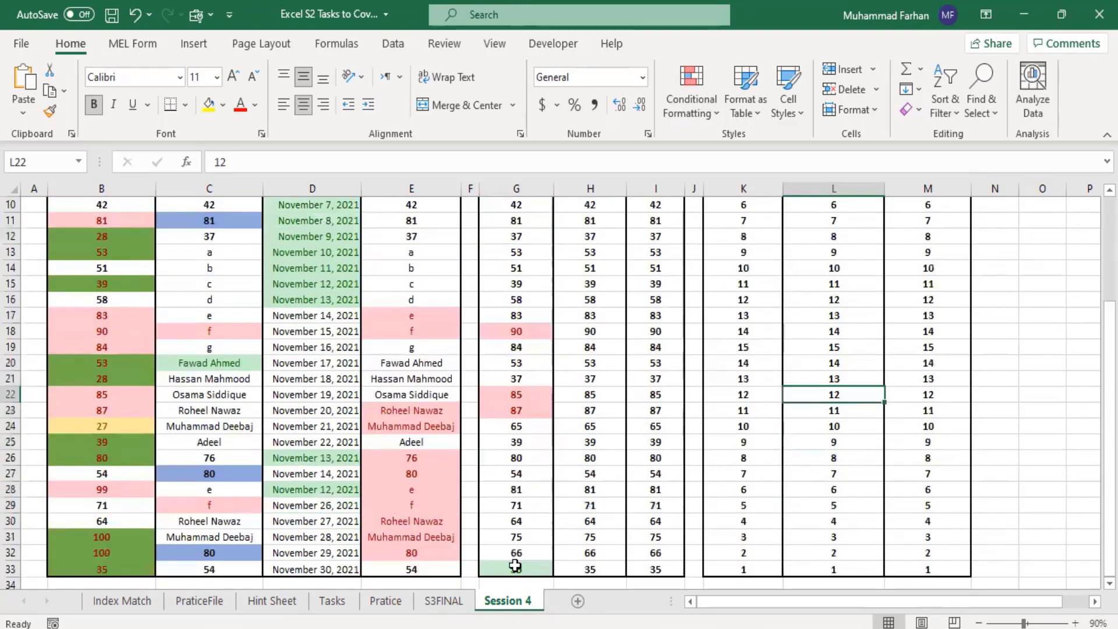
{"action": "left_click", "coordinate": [584, 423]}
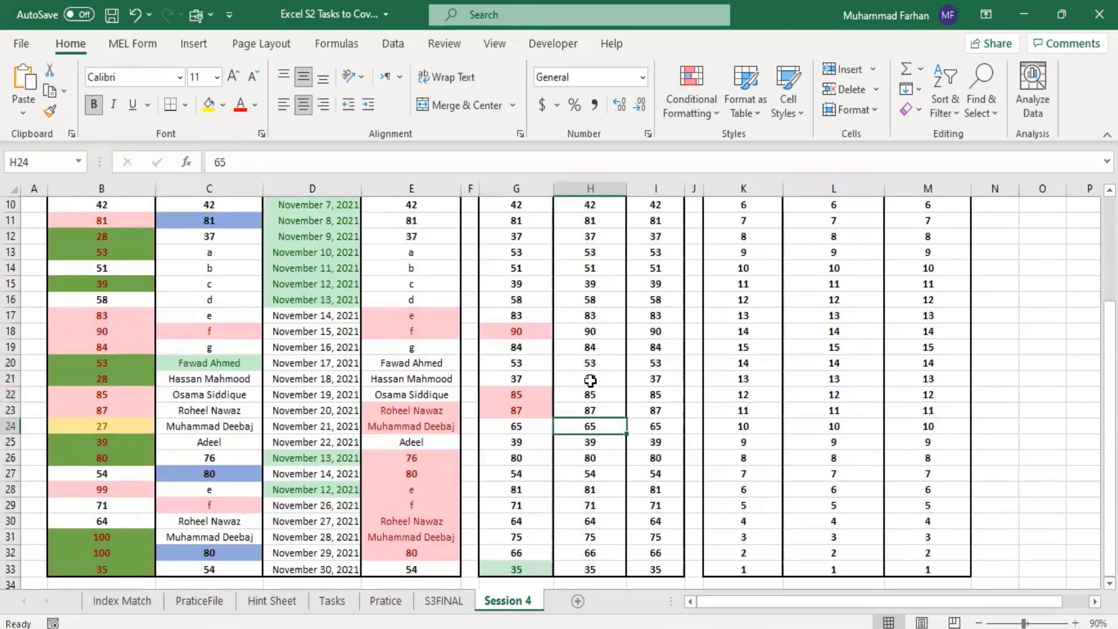
{"action": "scroll", "coordinate": [629, 396], "scroll_direction": "up", "scroll_amount": 3}
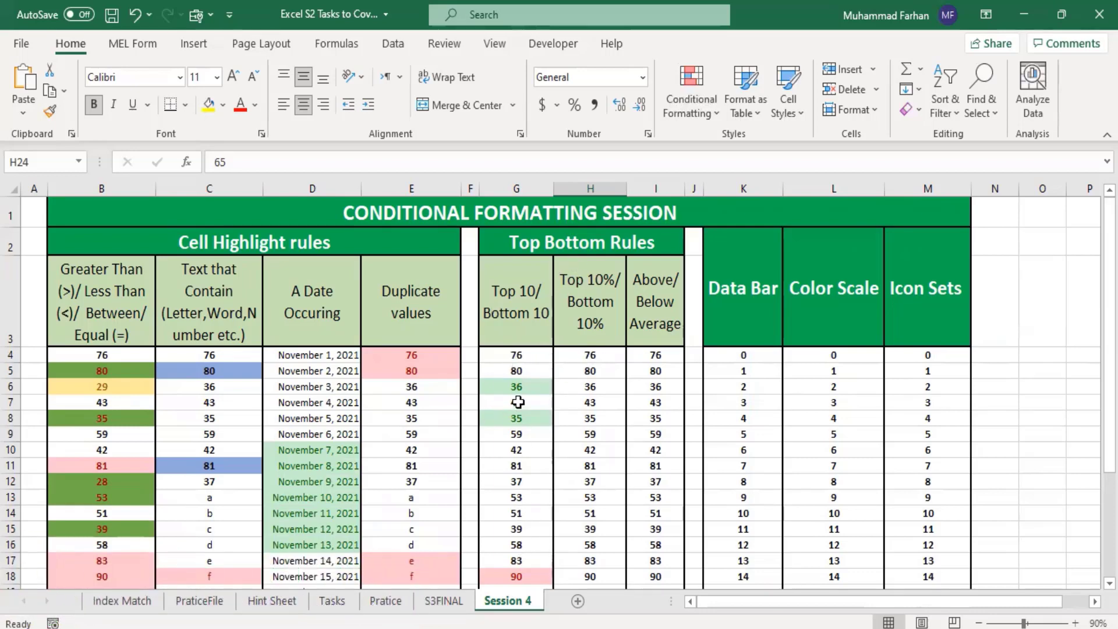
{"action": "scroll", "coordinate": [537, 443], "scroll_direction": "down", "scroll_amount": 1}
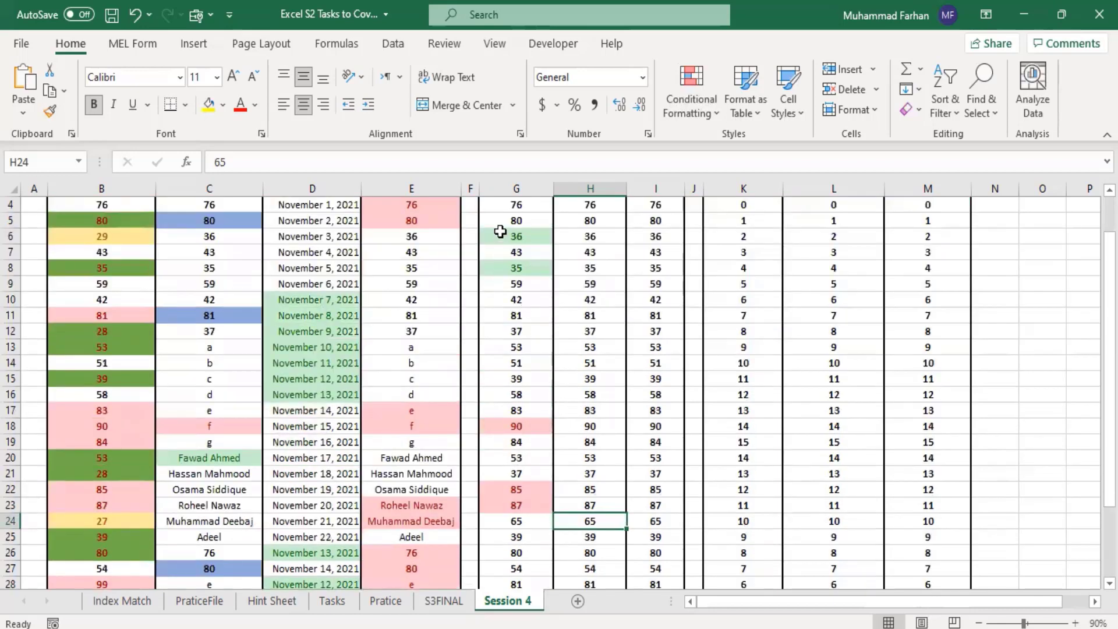
{"action": "scroll", "coordinate": [524, 373], "scroll_direction": "up", "scroll_amount": 1}
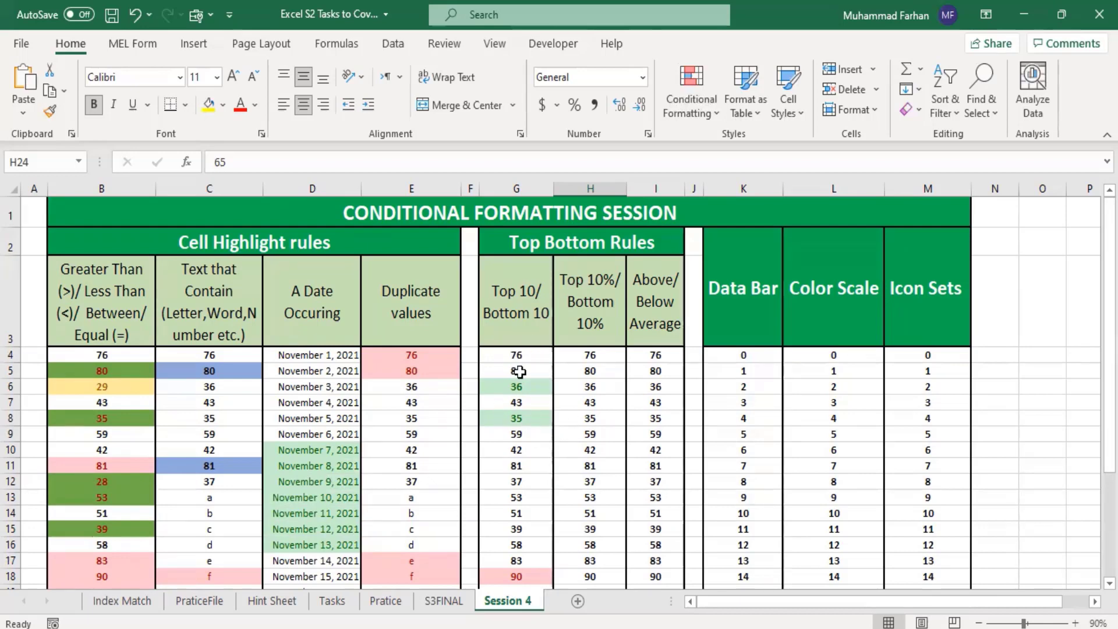
{"action": "scroll", "coordinate": [548, 431], "scroll_direction": "down", "scroll_amount": 2}
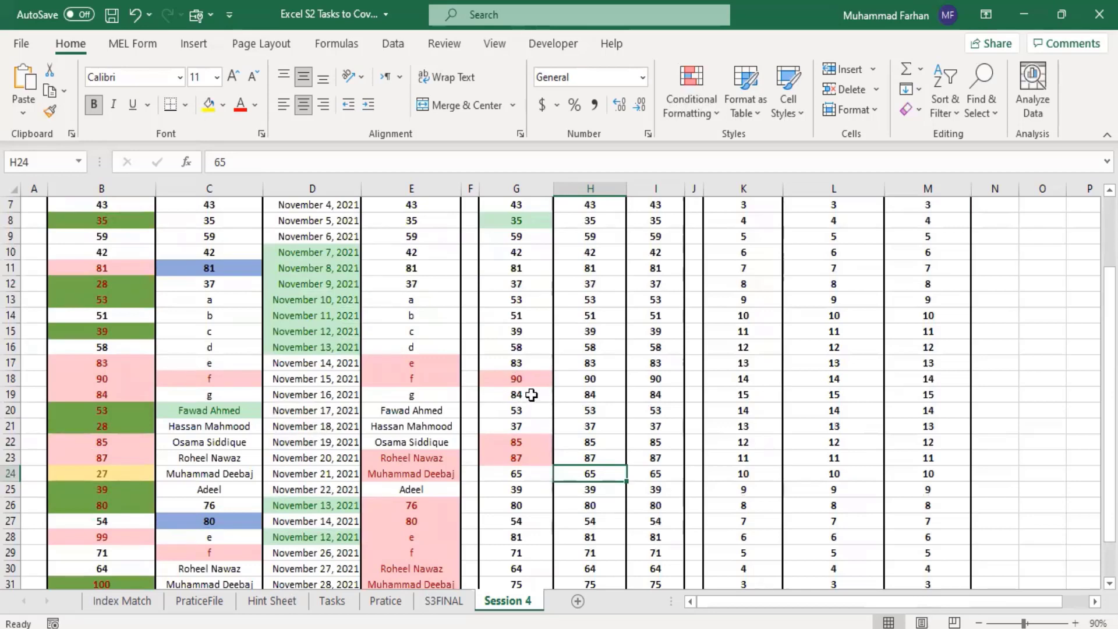
{"action": "left_click", "coordinate": [517, 394]}
{"action": "left_click", "coordinate": [524, 379]}
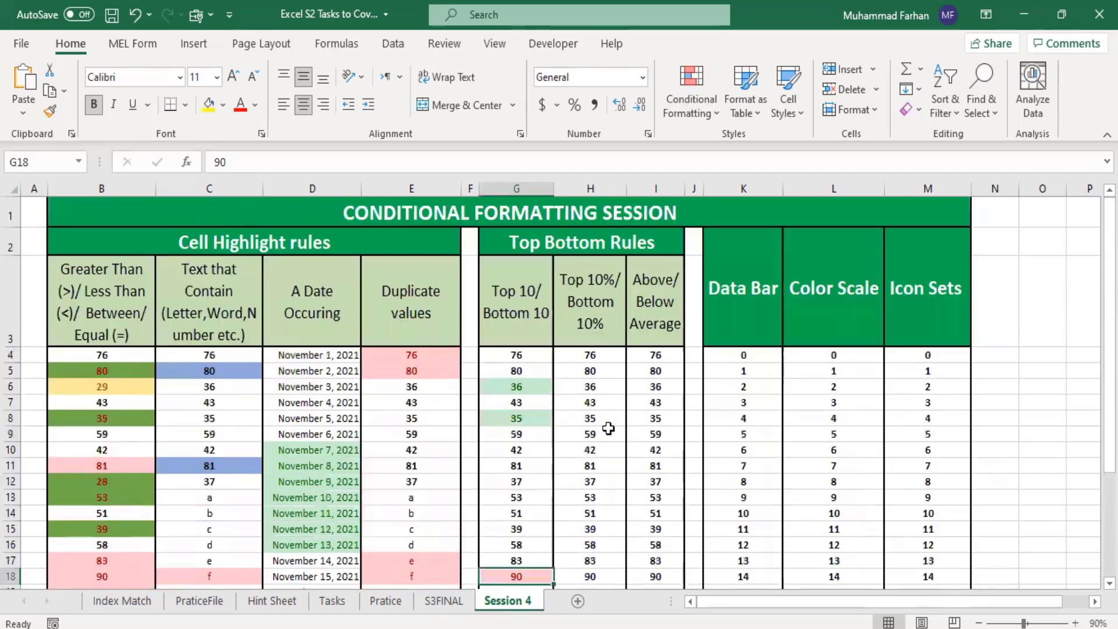
{"action": "scroll", "coordinate": [605, 431], "scroll_direction": "up", "scroll_amount": 2}
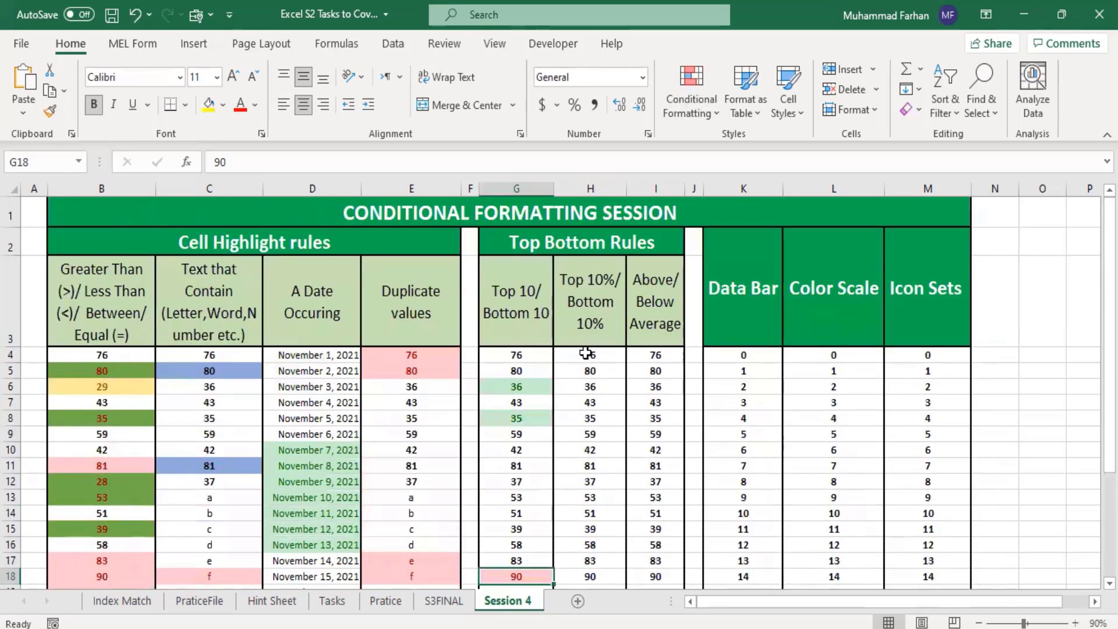
Step: Apply a Top 10% rule to H4:H33 for the top 5%, using Light Red Fill with Dark Red Text
{"action": "left_click", "coordinate": [588, 353]}
{"action": "left_click_drag", "start_coordinate": [594, 383], "coordinate": [606, 553]}
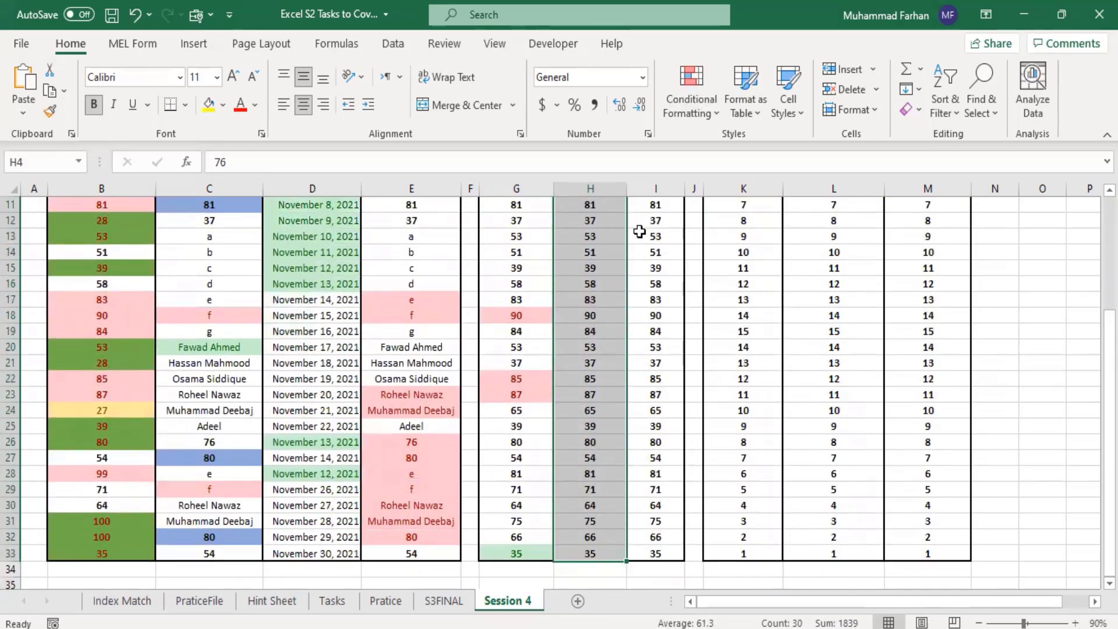
{"action": "left_click", "coordinate": [700, 93]}
{"action": "mouse_move", "coordinate": [763, 184]}
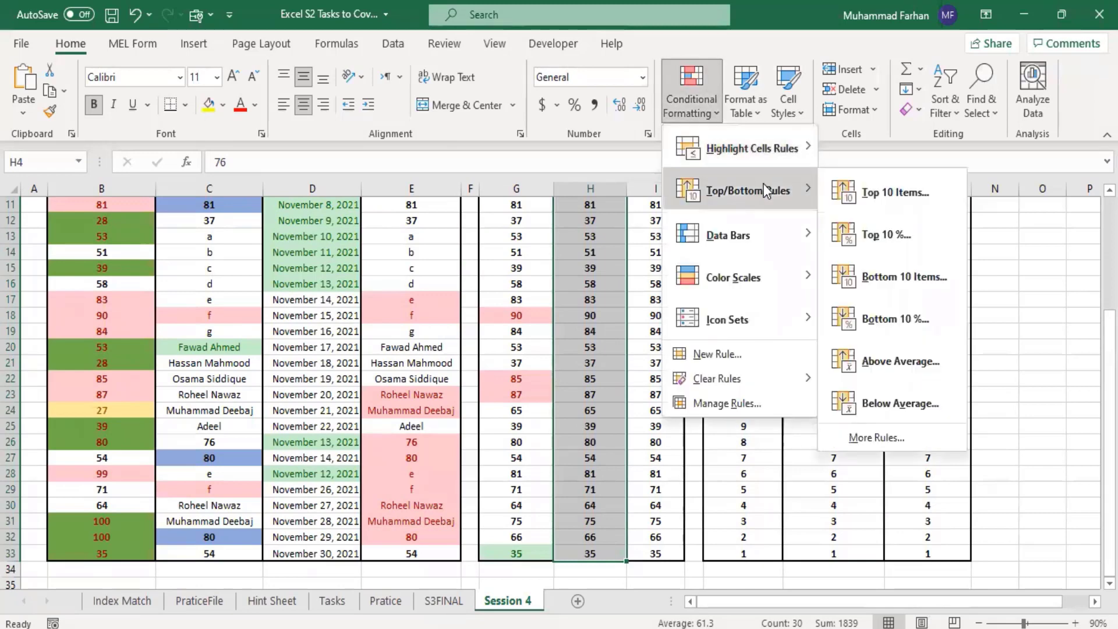
{"action": "left_click", "coordinate": [897, 237]}
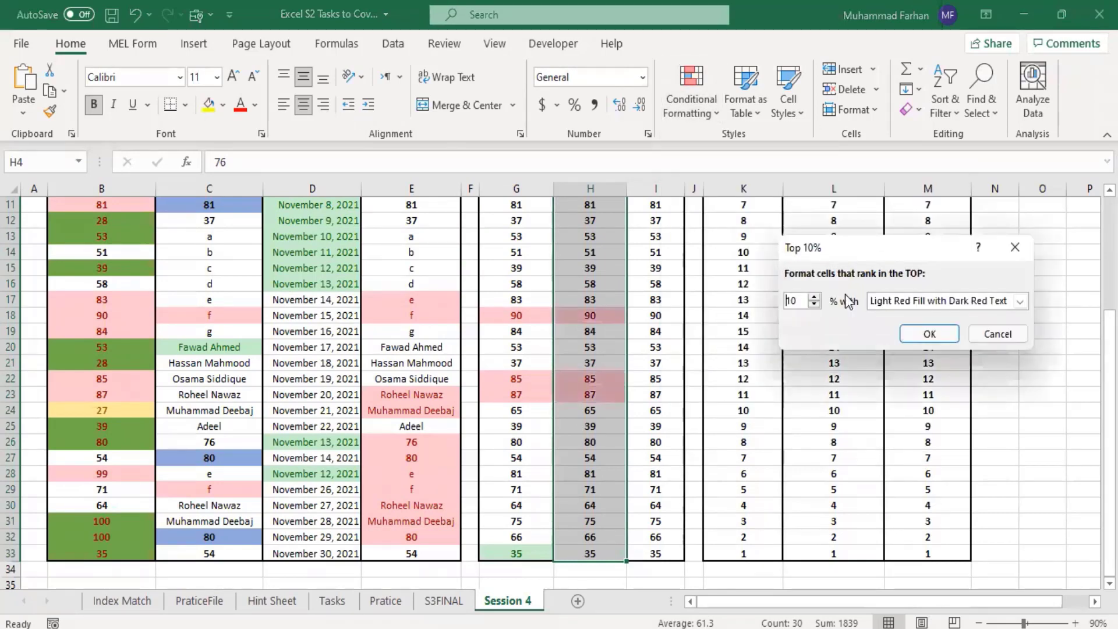
{"action": "left_click", "coordinate": [814, 304]}
{"action": "left_click", "coordinate": [815, 304]}
{"action": "left_click", "coordinate": [815, 304]}
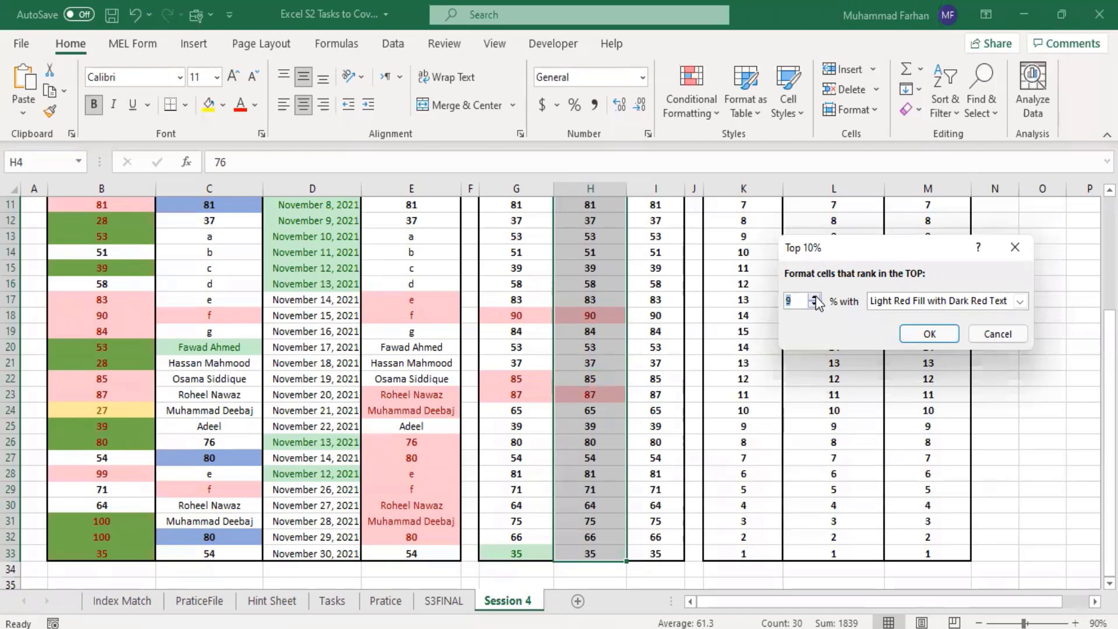
{"action": "left_click", "coordinate": [814, 297]}
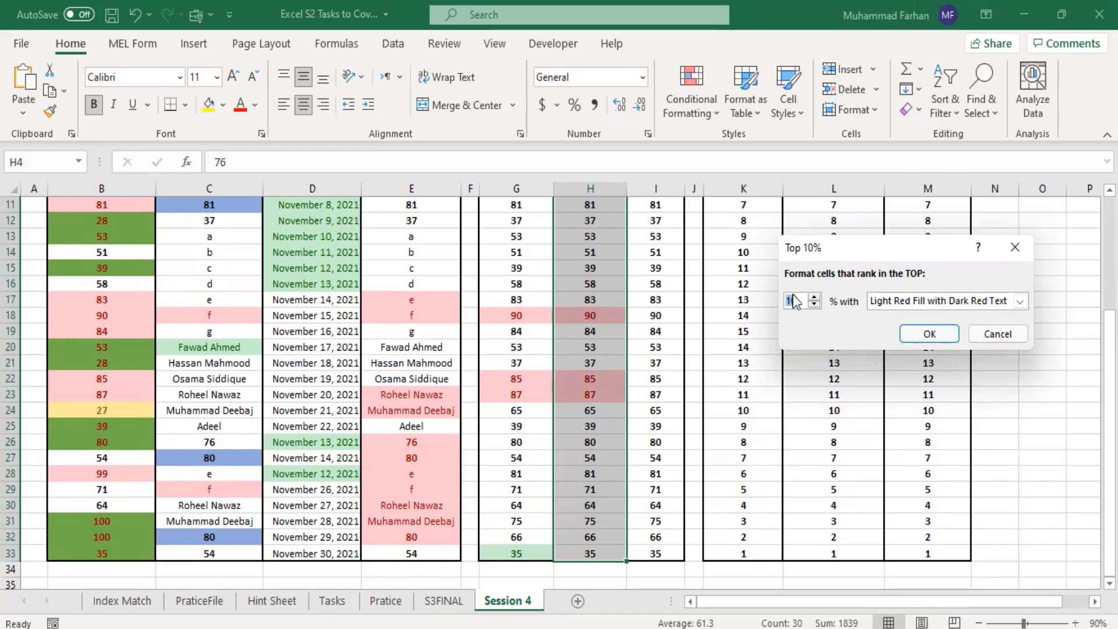
{"action": "left_click", "coordinate": [815, 305]}
{"action": "left_click", "coordinate": [816, 306]}
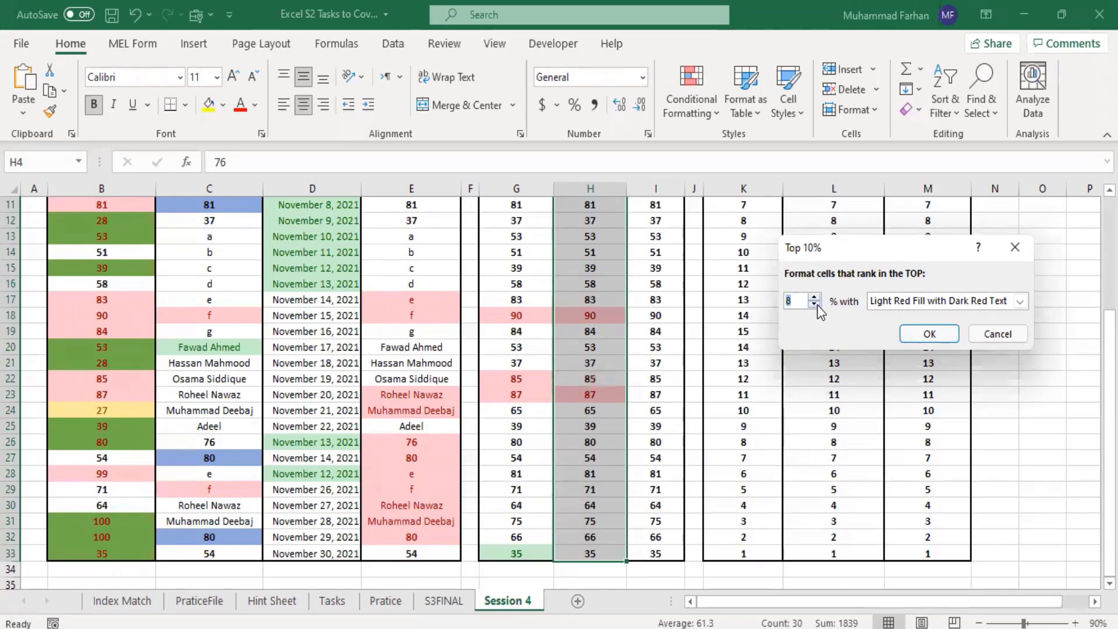
{"action": "left_click", "coordinate": [814, 303]}
{"action": "left_click", "coordinate": [815, 303]}
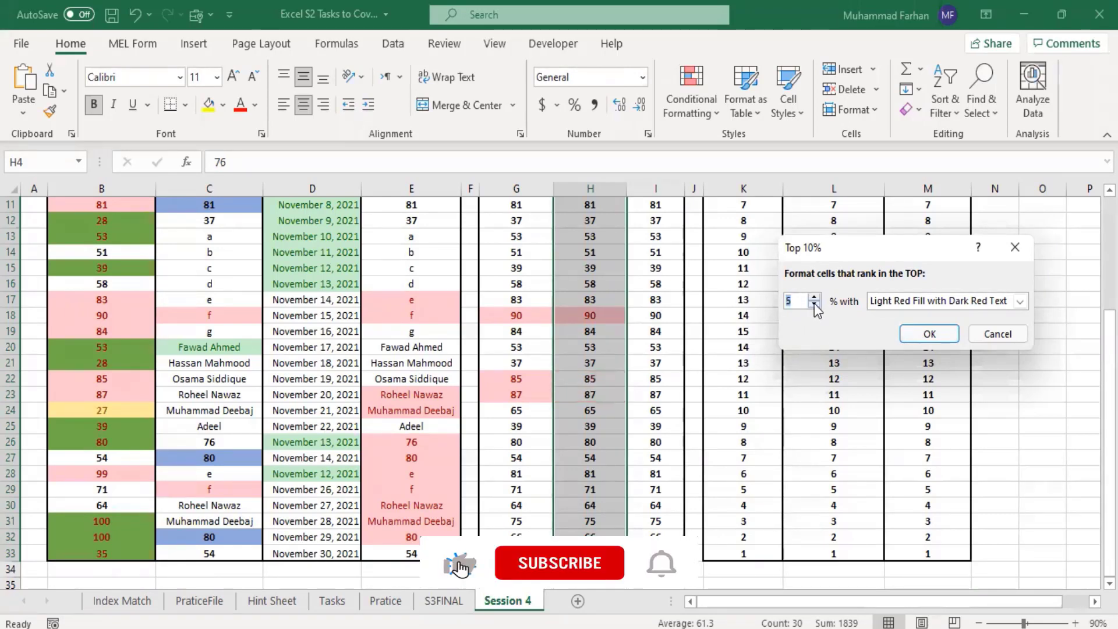
{"action": "left_click", "coordinate": [938, 337]}
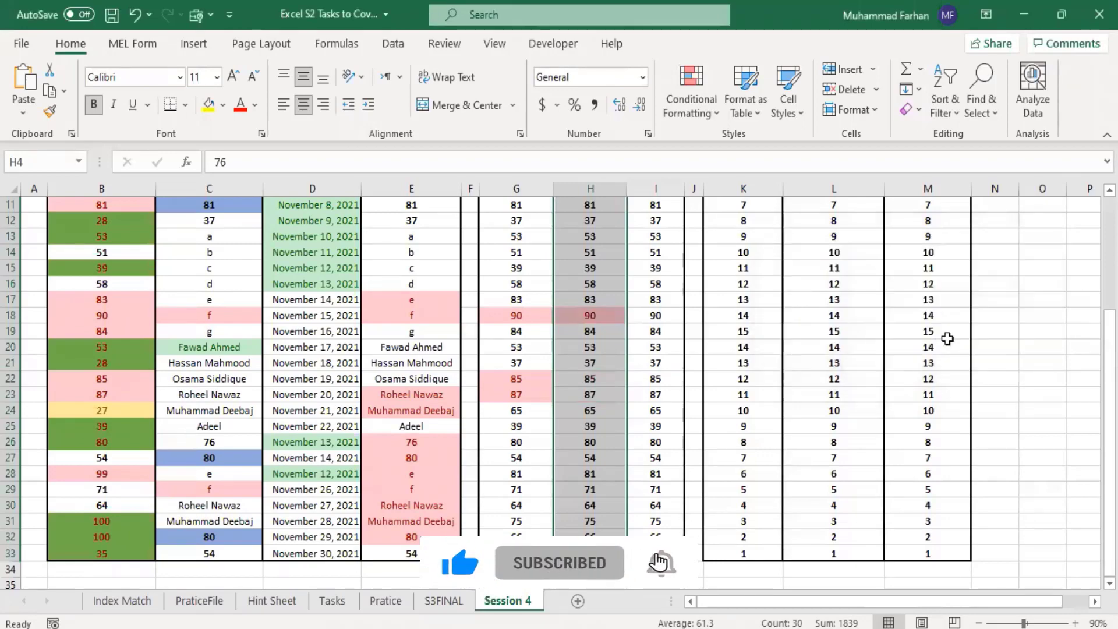
Step: Compare the cells highlighted by the top 5% rule in column H with the item-count highlights in column G
{"action": "scroll", "coordinate": [749, 368], "scroll_direction": "up", "scroll_amount": 2}
{"action": "scroll", "coordinate": [749, 368], "scroll_direction": "up", "scroll_amount": 2}
{"action": "scroll", "coordinate": [743, 367], "scroll_direction": "down", "scroll_amount": 2}
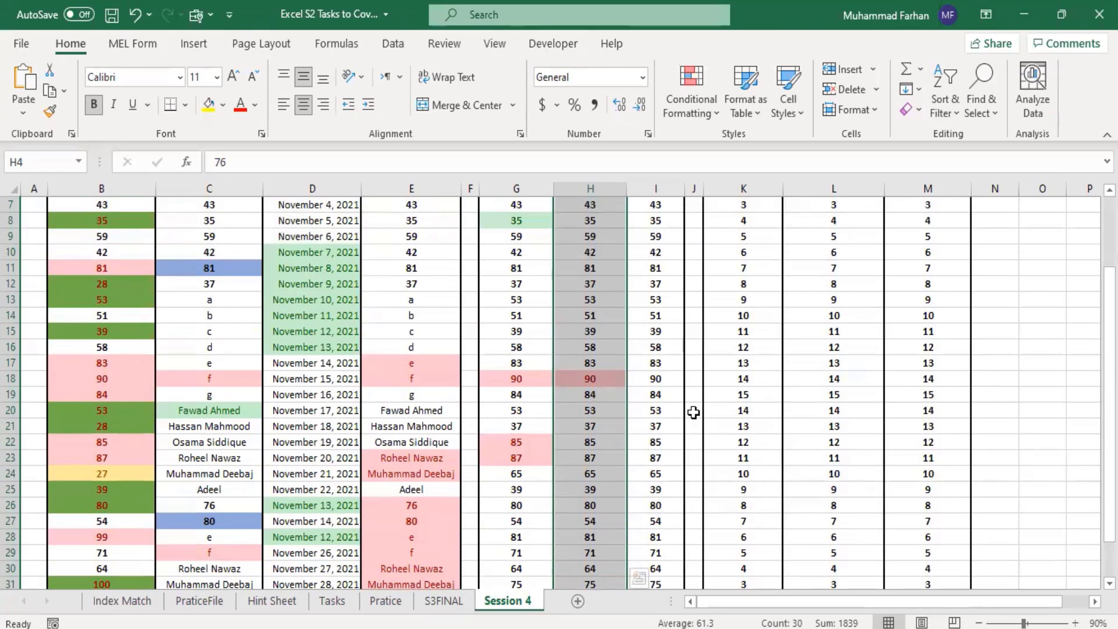
{"action": "scroll", "coordinate": [693, 412], "scroll_direction": "down", "scroll_amount": 1}
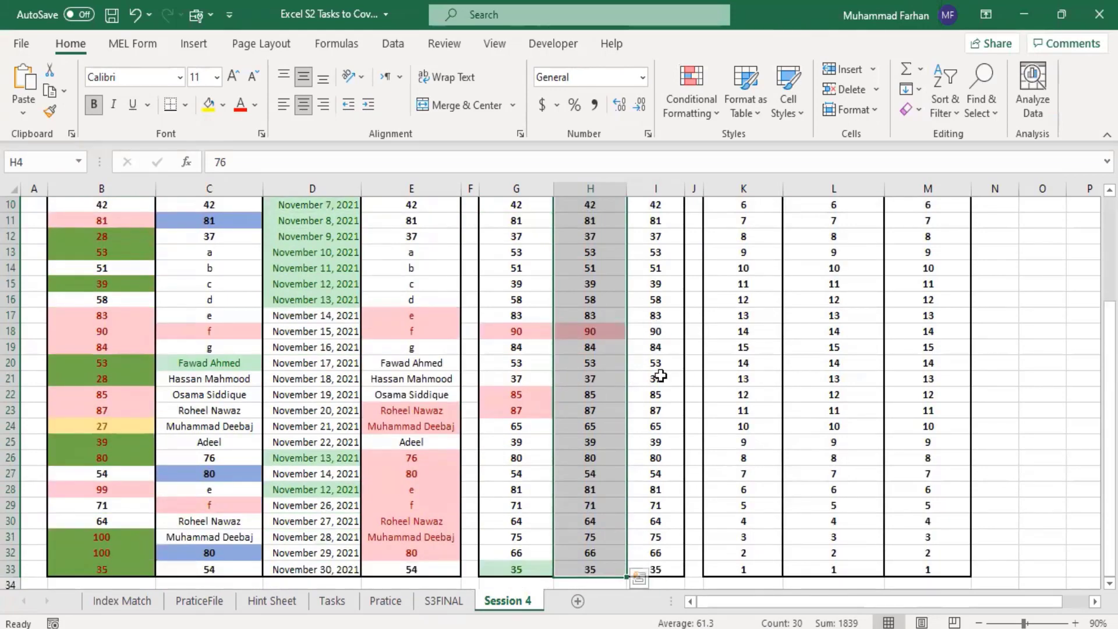
{"action": "scroll", "coordinate": [657, 390], "scroll_direction": "up", "scroll_amount": 3}
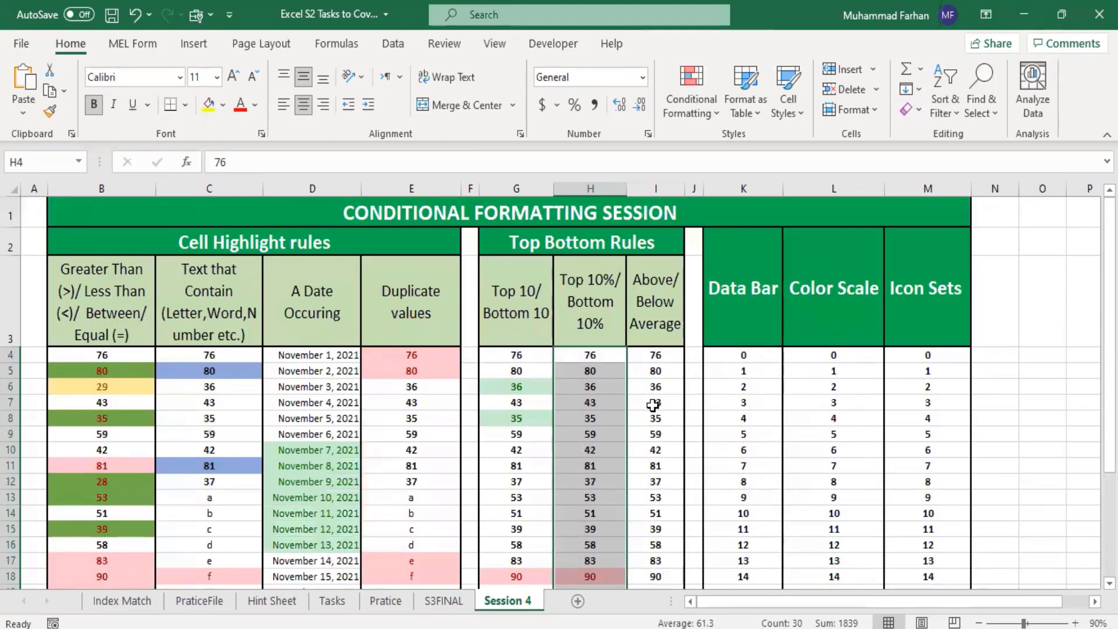
{"action": "scroll", "coordinate": [653, 405], "scroll_direction": "down", "scroll_amount": 1}
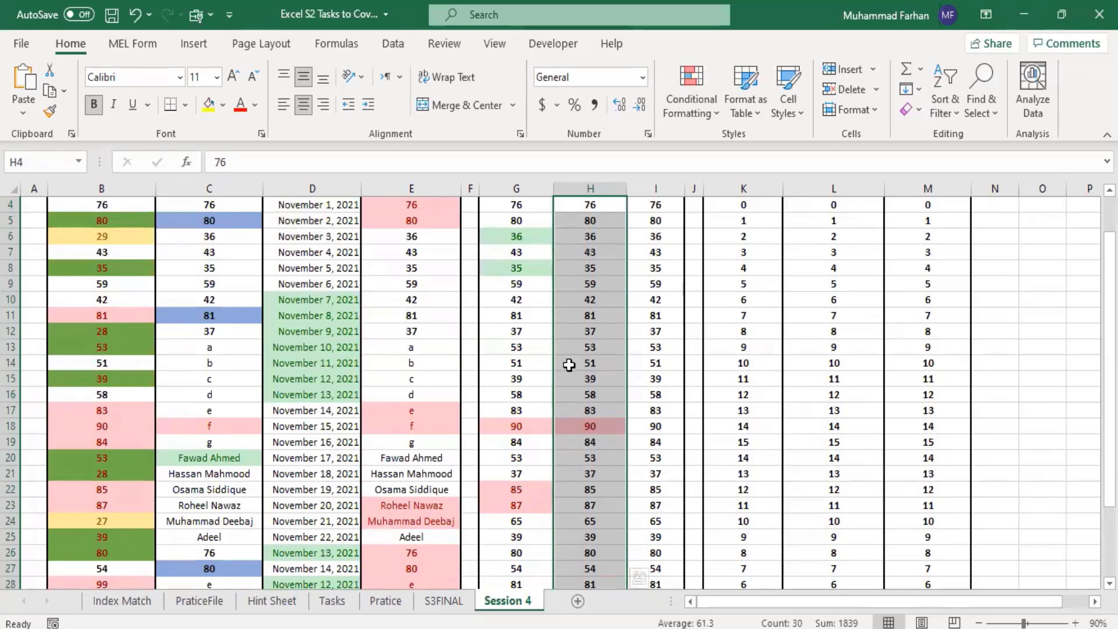
{"action": "left_click", "coordinate": [516, 347]}
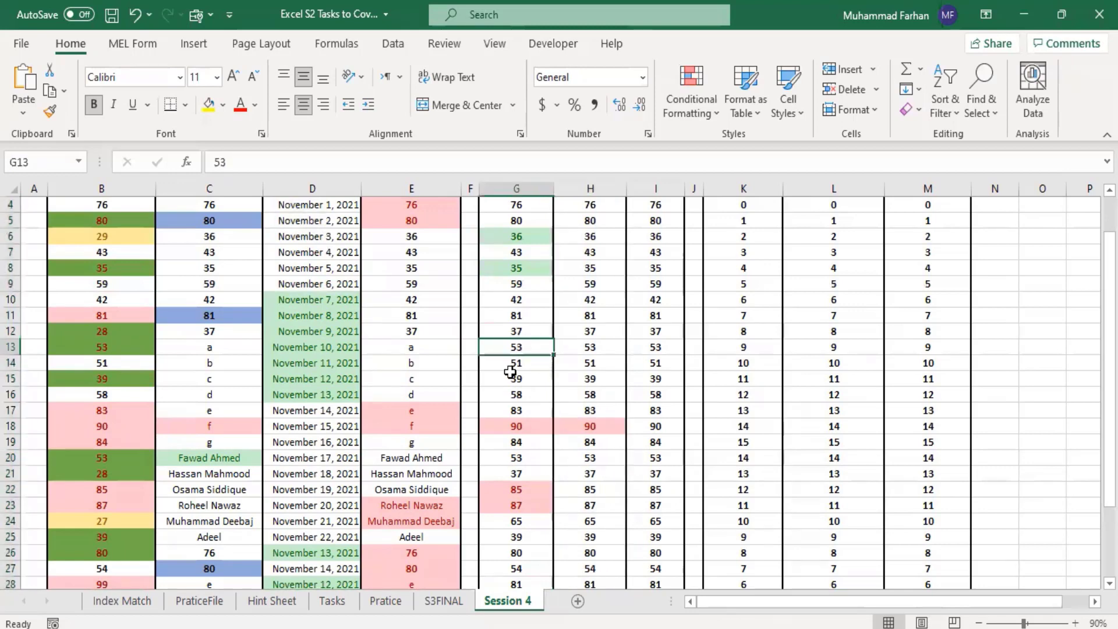
{"action": "scroll", "coordinate": [521, 309], "scroll_direction": "up", "scroll_amount": 1}
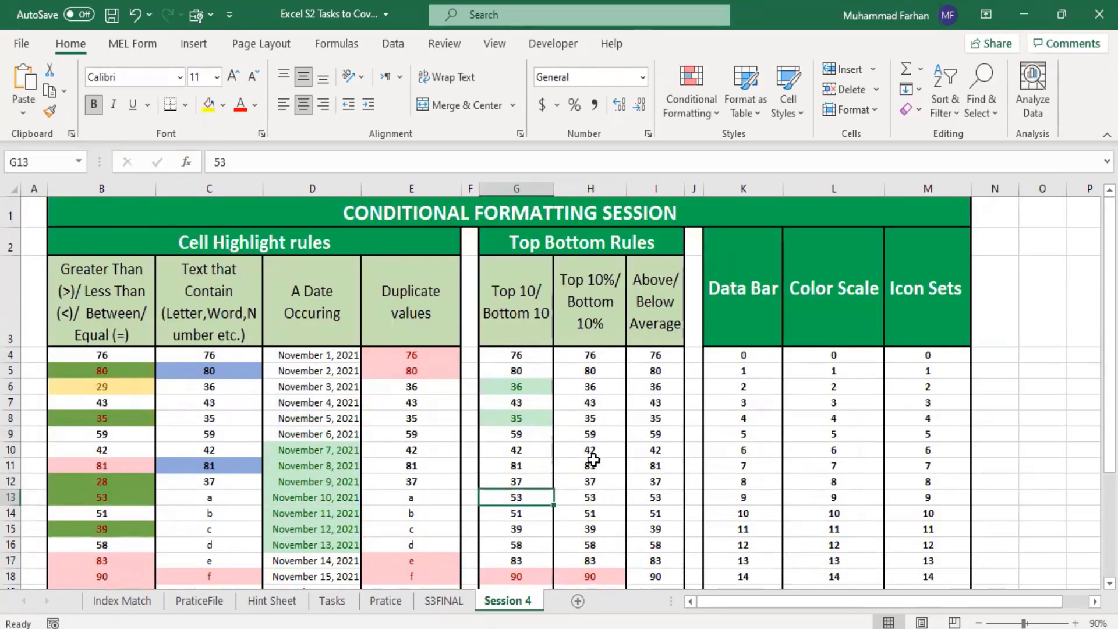
{"action": "scroll", "coordinate": [691, 324], "scroll_direction": "down", "scroll_amount": 2}
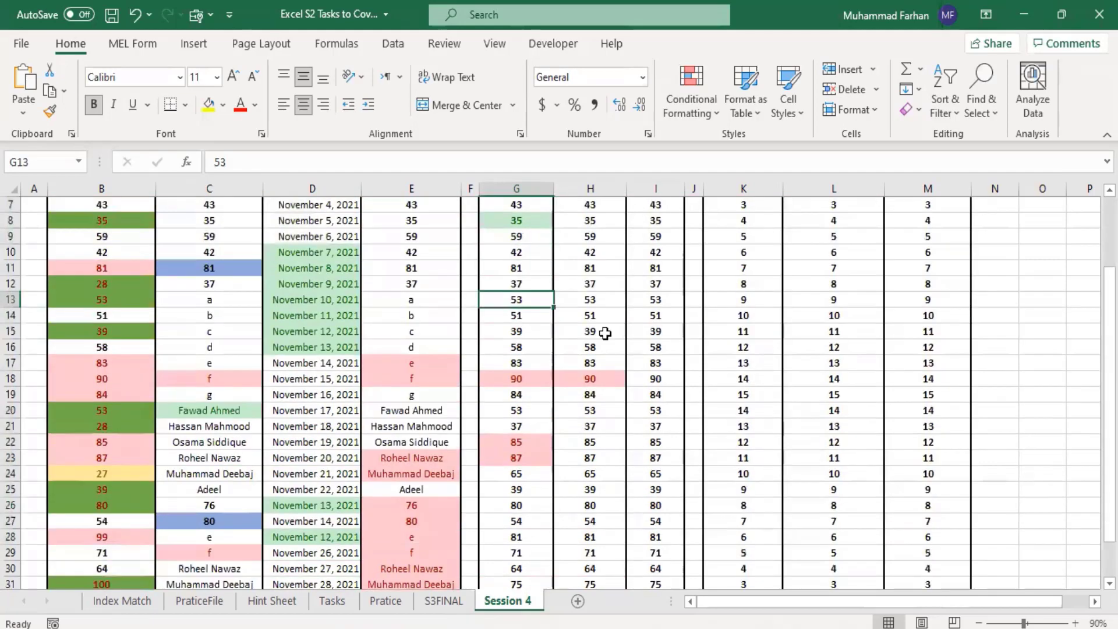
{"action": "left_click", "coordinate": [606, 379]}
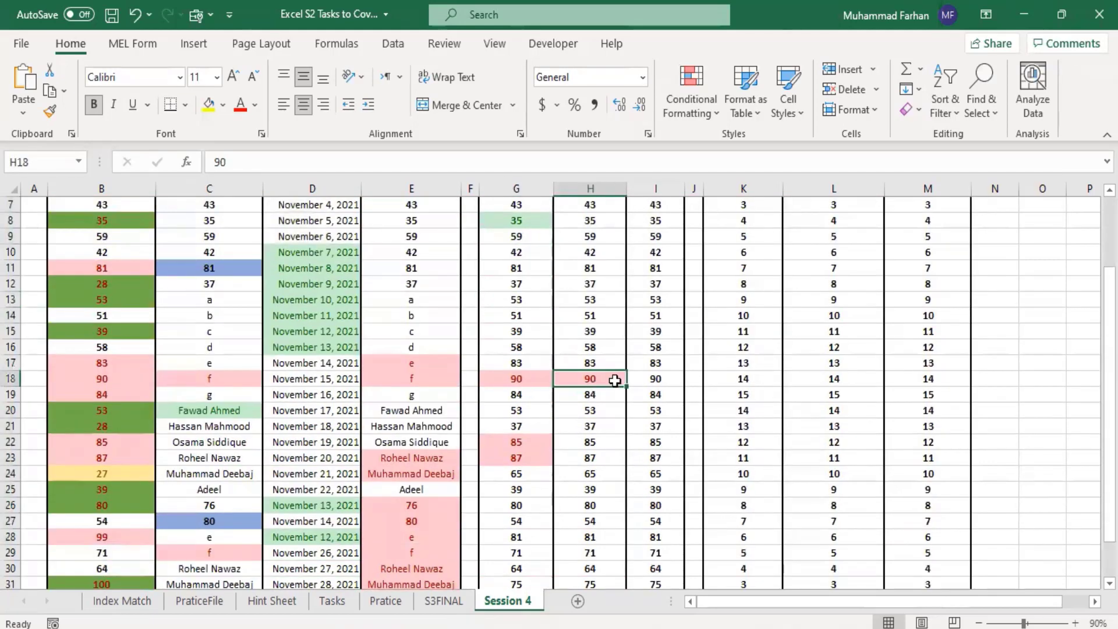
Step: Apply a Bottom 10% rule to H4:H33 for the bottom 5%, using Light Red Fill with Dark Red Text
{"action": "scroll", "coordinate": [612, 378], "scroll_direction": "up", "scroll_amount": 2}
{"action": "left_click_drag", "start_coordinate": [600, 355], "coordinate": [600, 370]}
{"action": "left_click_drag", "start_coordinate": [604, 464], "coordinate": [606, 556]}
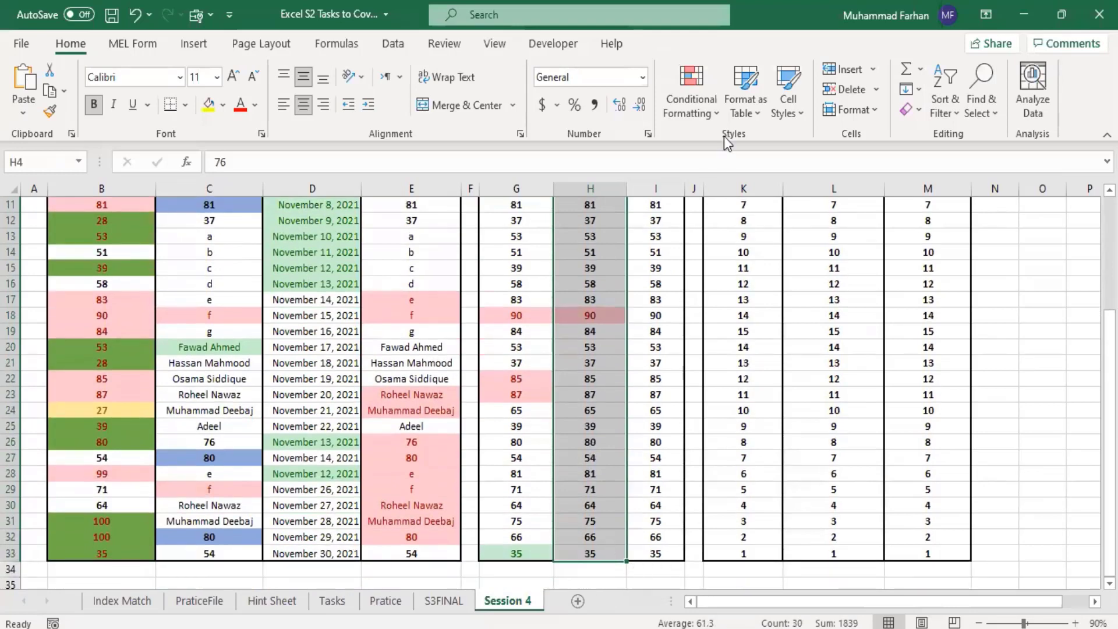
{"action": "left_click", "coordinate": [715, 111]}
{"action": "mouse_move", "coordinate": [749, 192]}
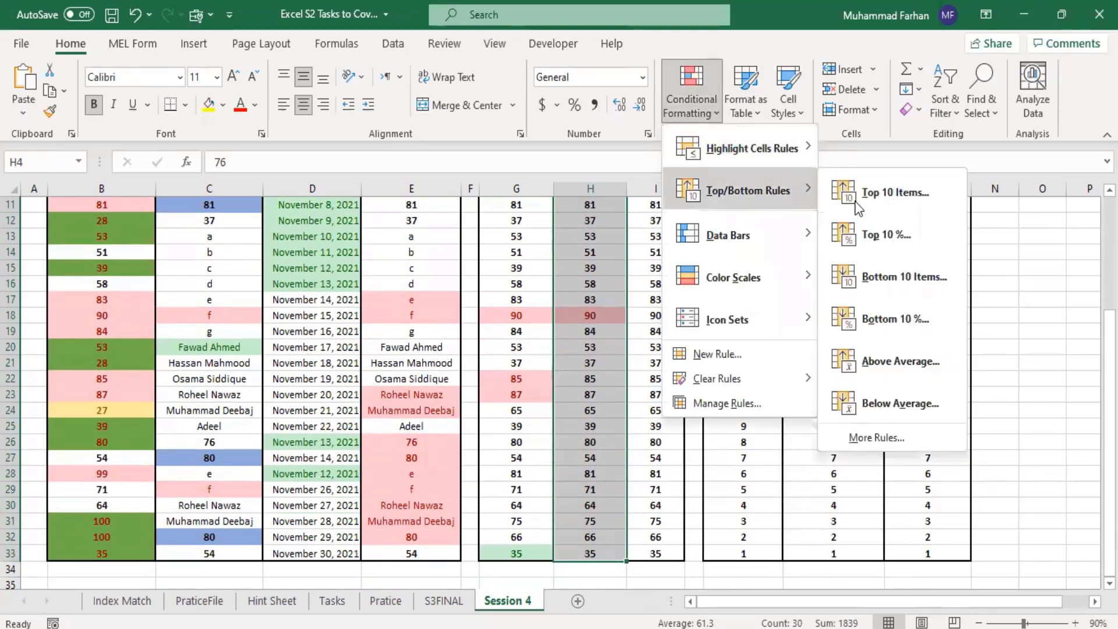
{"action": "left_click", "coordinate": [910, 324]}
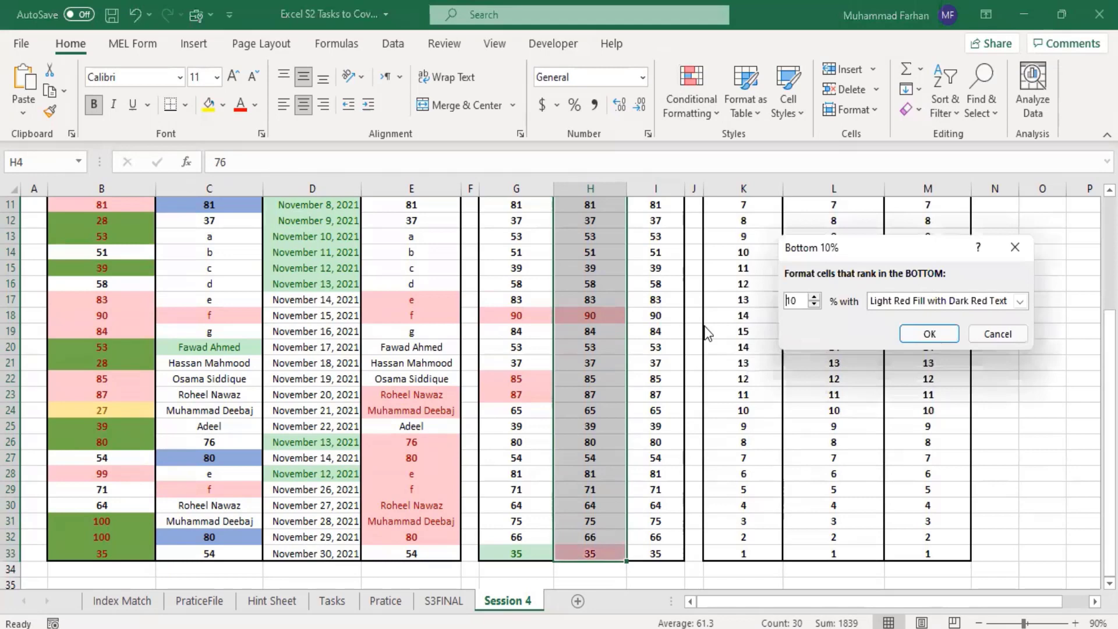
{"action": "left_click", "coordinate": [814, 306]}
{"action": "left_click", "coordinate": [814, 306]}
{"action": "left_click", "coordinate": [814, 306]}
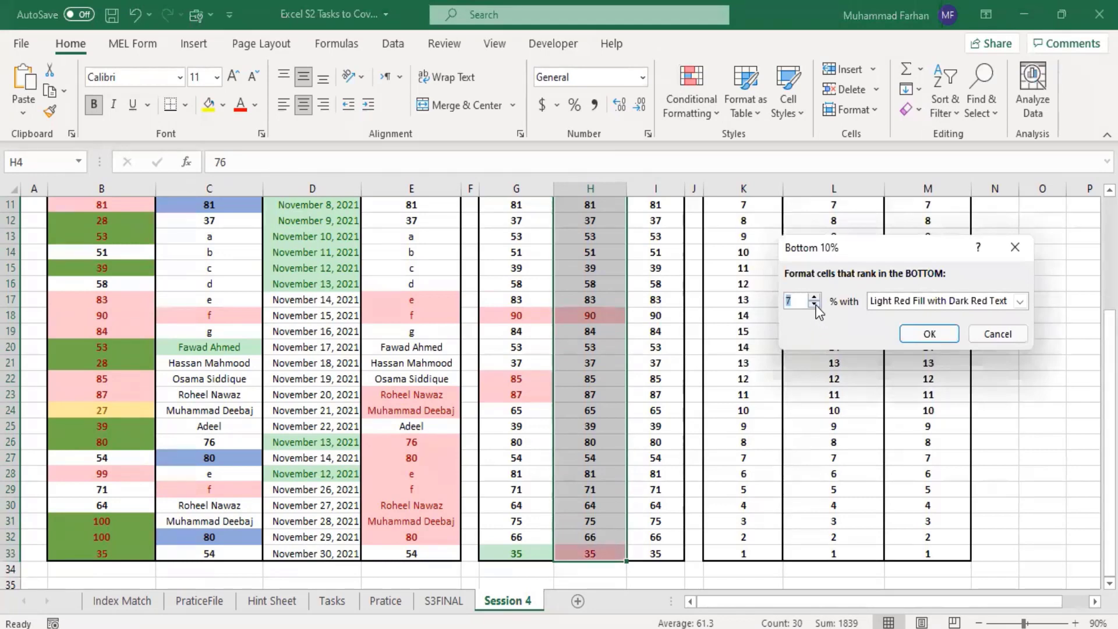
{"action": "left_click", "coordinate": [926, 333]}
{"action": "left_click", "coordinate": [897, 380]}
Step: Examine the top and bottom percentage highlights throughout H4:H33
{"action": "scroll", "coordinate": [811, 377], "scroll_direction": "up", "scroll_amount": 1}
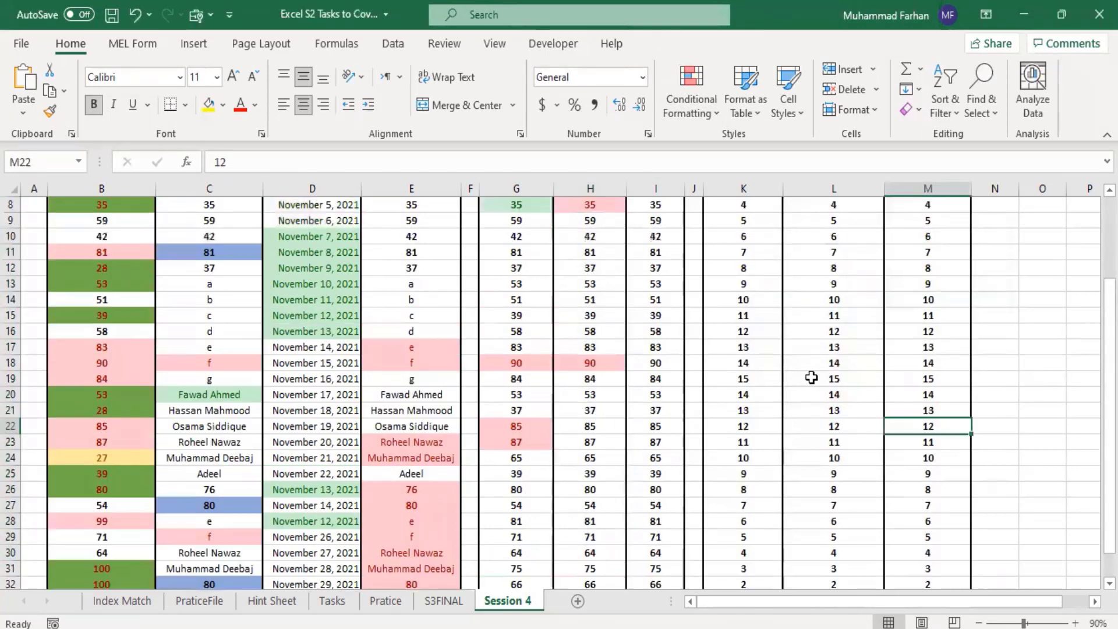
{"action": "scroll", "coordinate": [811, 377], "scroll_direction": "up", "scroll_amount": 2}
{"action": "scroll", "coordinate": [811, 378], "scroll_direction": "down", "scroll_amount": 1}
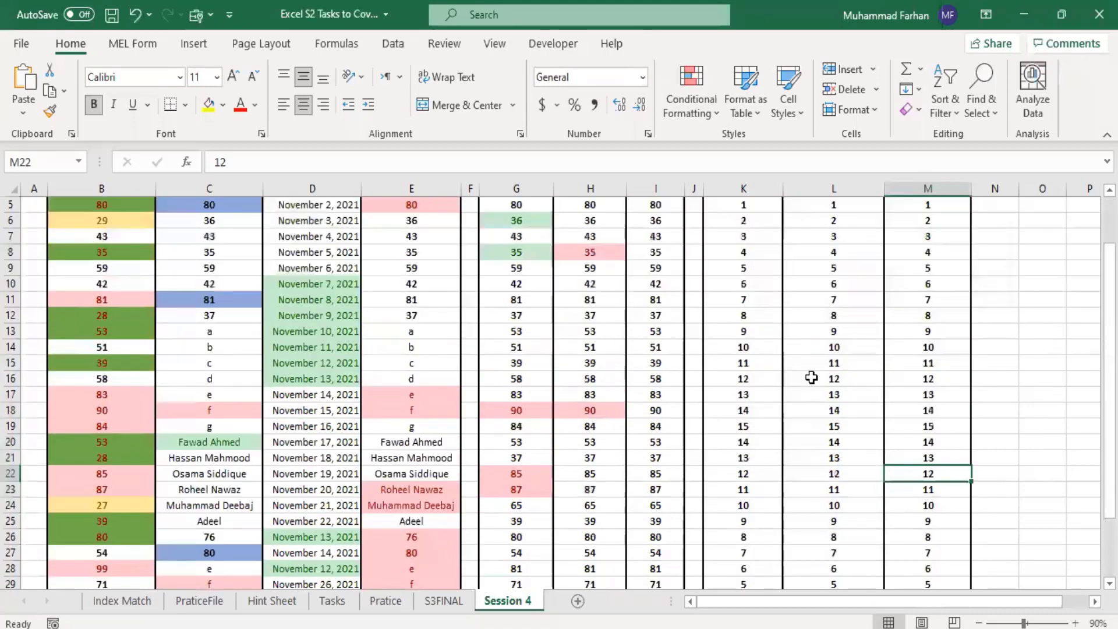
{"action": "scroll", "coordinate": [811, 377], "scroll_direction": "down", "scroll_amount": 2}
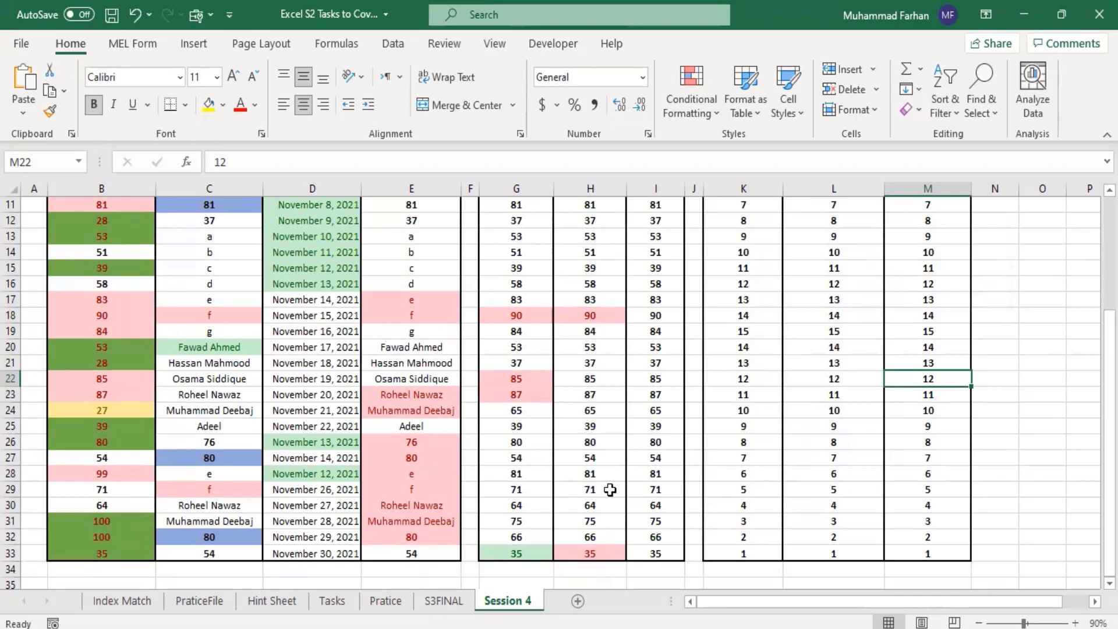
{"action": "scroll", "coordinate": [653, 416], "scroll_direction": "up", "scroll_amount": 2}
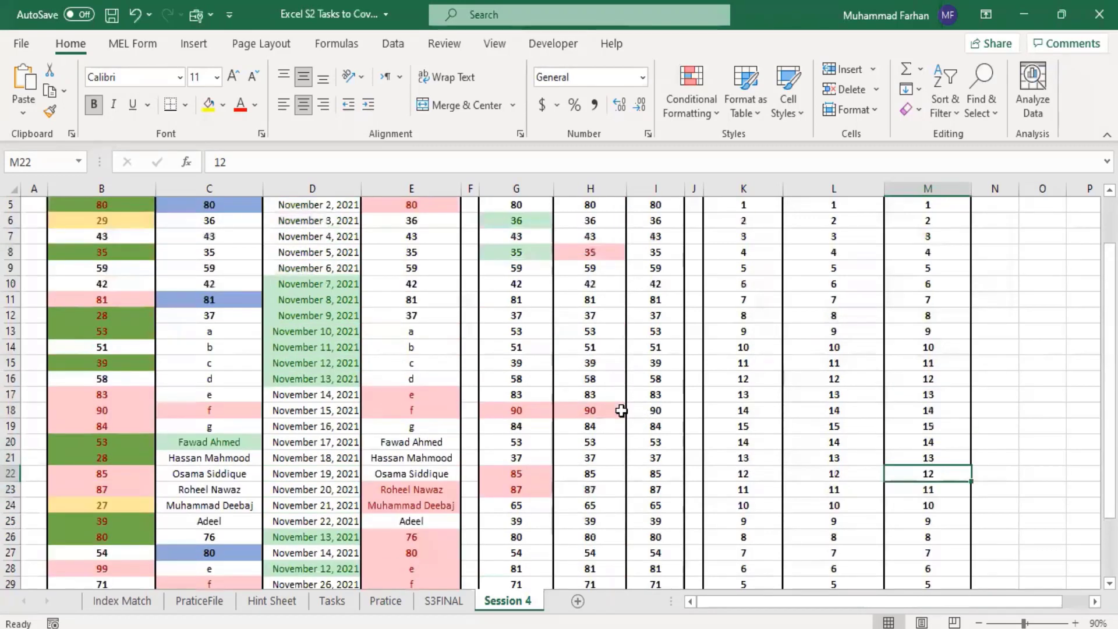
{"action": "scroll", "coordinate": [651, 390], "scroll_direction": "up", "scroll_amount": 1}
{"action": "scroll", "coordinate": [651, 390], "scroll_direction": "up", "scroll_amount": 1}
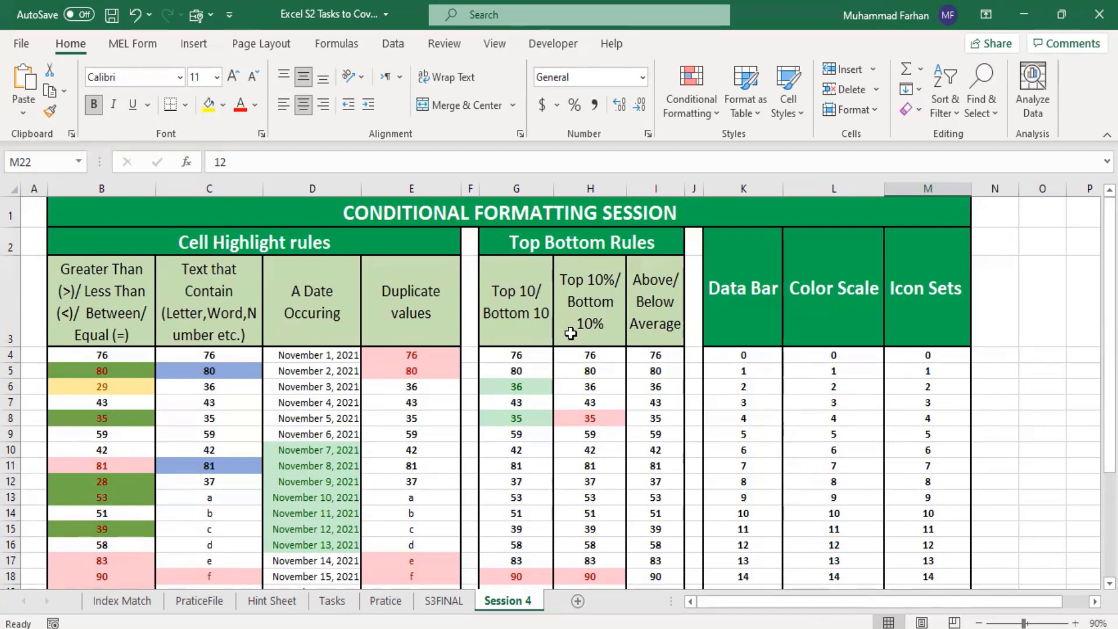
Step: Check the average of the values in H4:H33
{"action": "left_click_drag", "start_coordinate": [590, 354], "coordinate": [606, 568]}
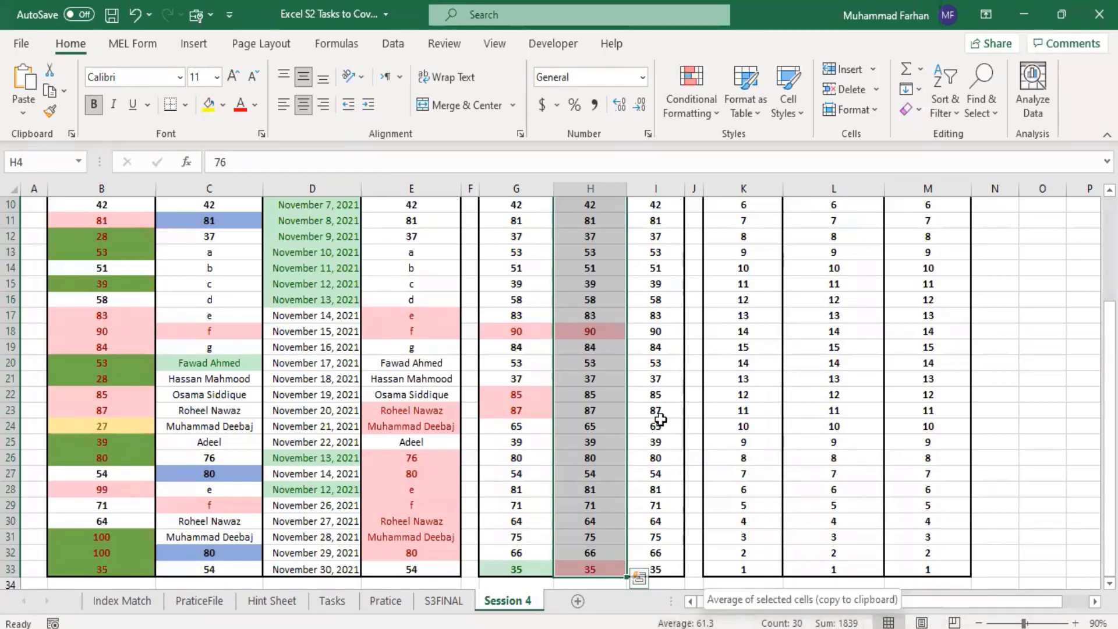
{"action": "scroll", "coordinate": [702, 277], "scroll_direction": "up", "scroll_amount": 1}
{"action": "scroll", "coordinate": [701, 280], "scroll_direction": "up", "scroll_amount": 2}
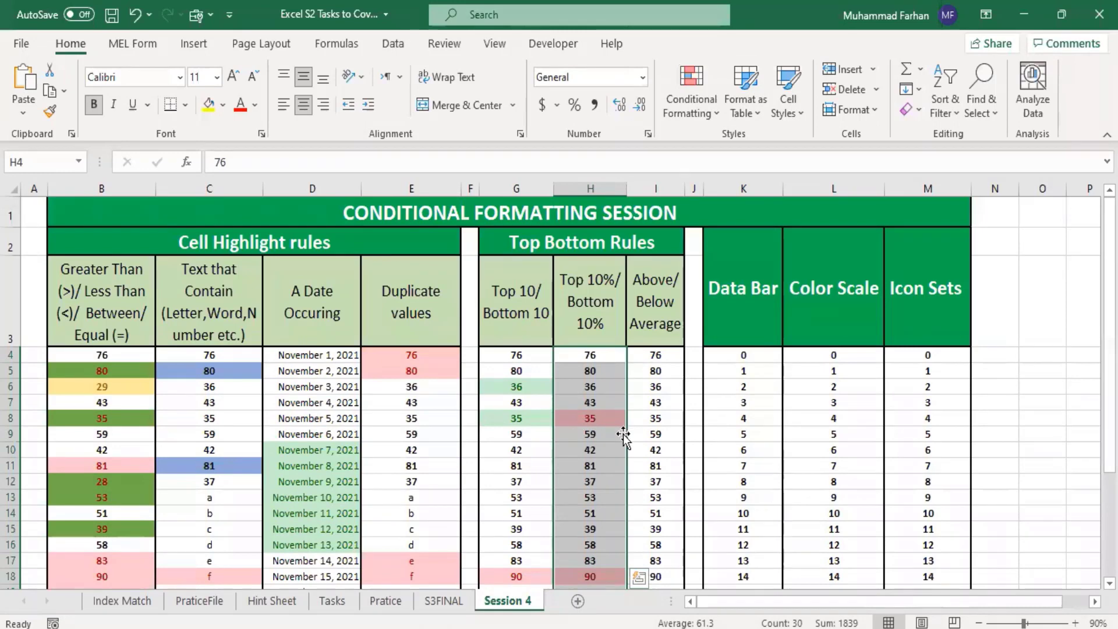
Step: Preview a Below Average rule on I4:I33 with Light Red Fill with Dark Red Text, without applying it
{"action": "left_click_drag", "start_coordinate": [655, 354], "coordinate": [675, 556]}
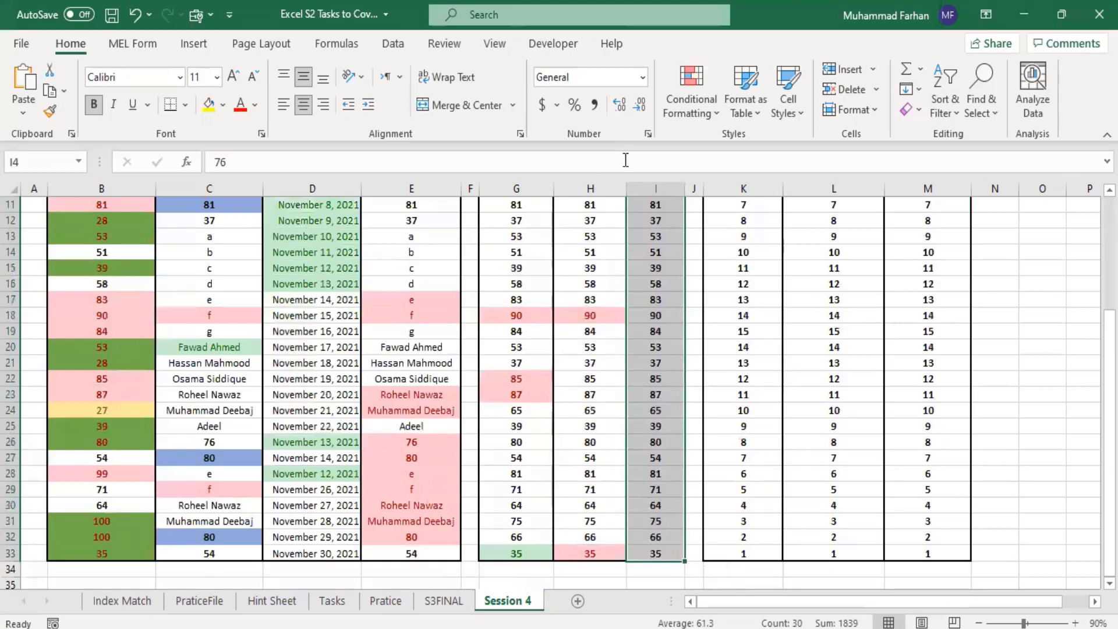
{"action": "left_click", "coordinate": [714, 110]}
{"action": "mouse_move", "coordinate": [748, 212]}
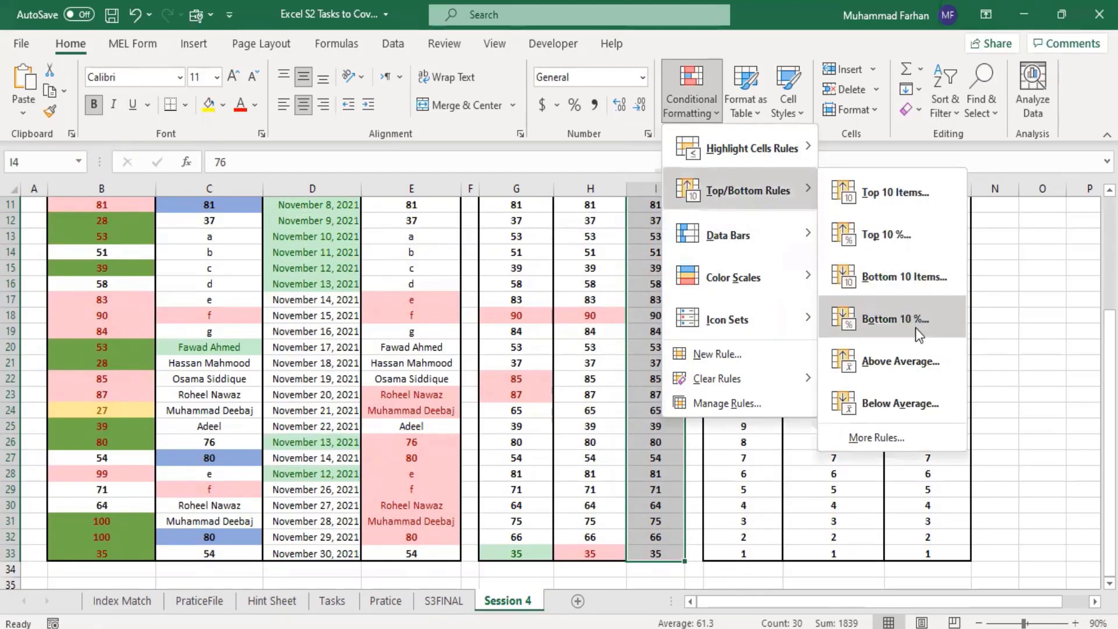
{"action": "left_click", "coordinate": [927, 397]}
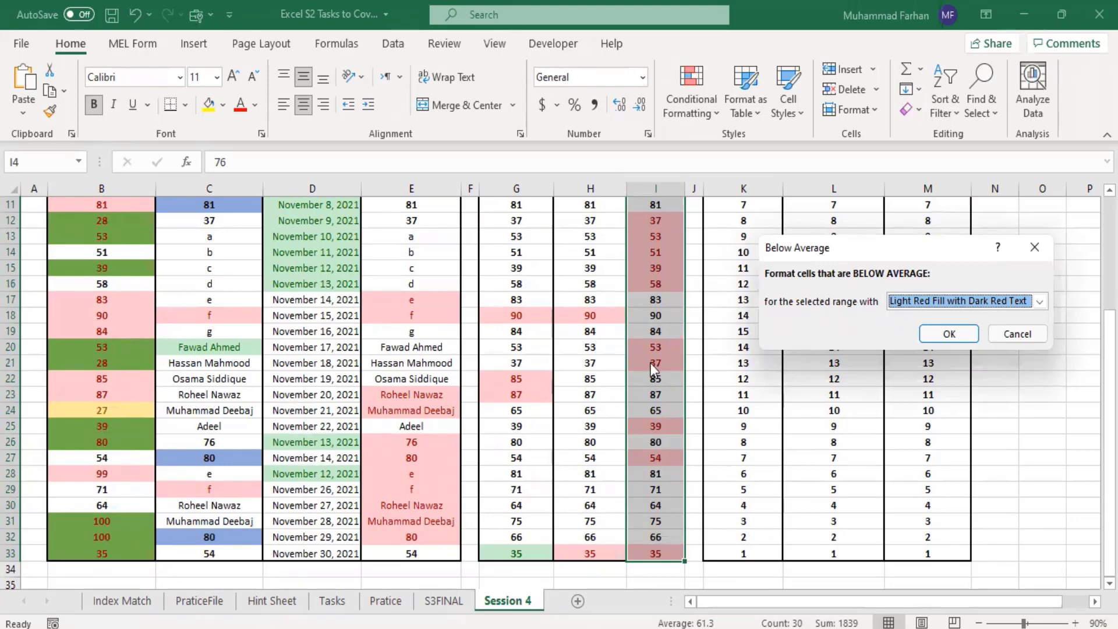
{"action": "left_click", "coordinate": [1008, 334]}
Step: Start a new formatting rule for I4:I33 with the type "Use a formula to determine which cells to format"
{"action": "scroll", "coordinate": [655, 348], "scroll_direction": "up", "scroll_amount": 2}
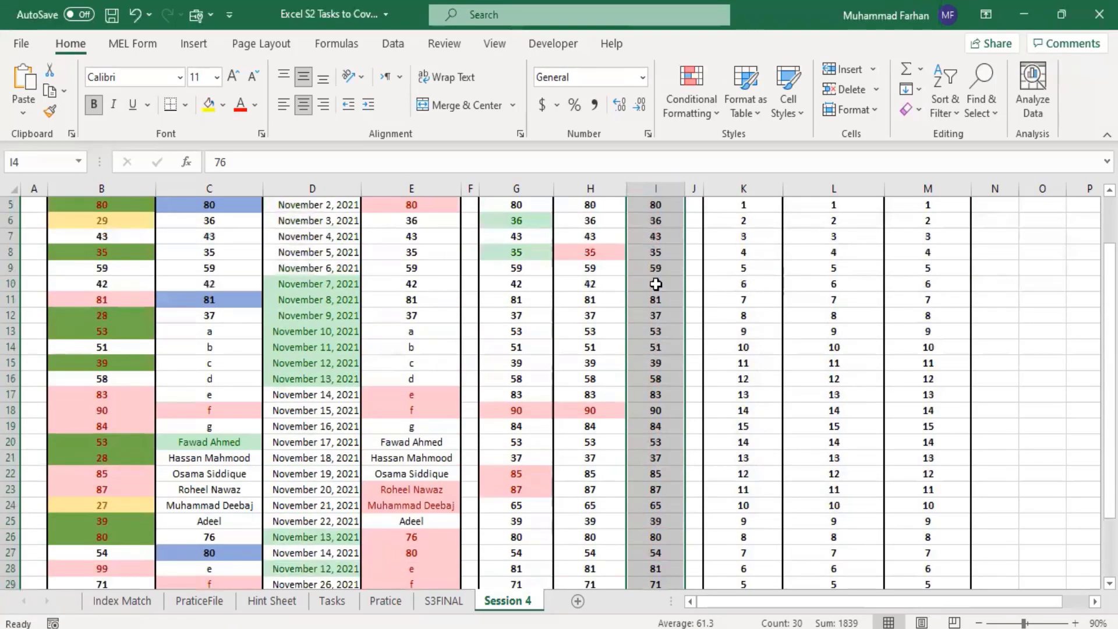
{"action": "scroll", "coordinate": [634, 330], "scroll_direction": "up", "scroll_amount": 2}
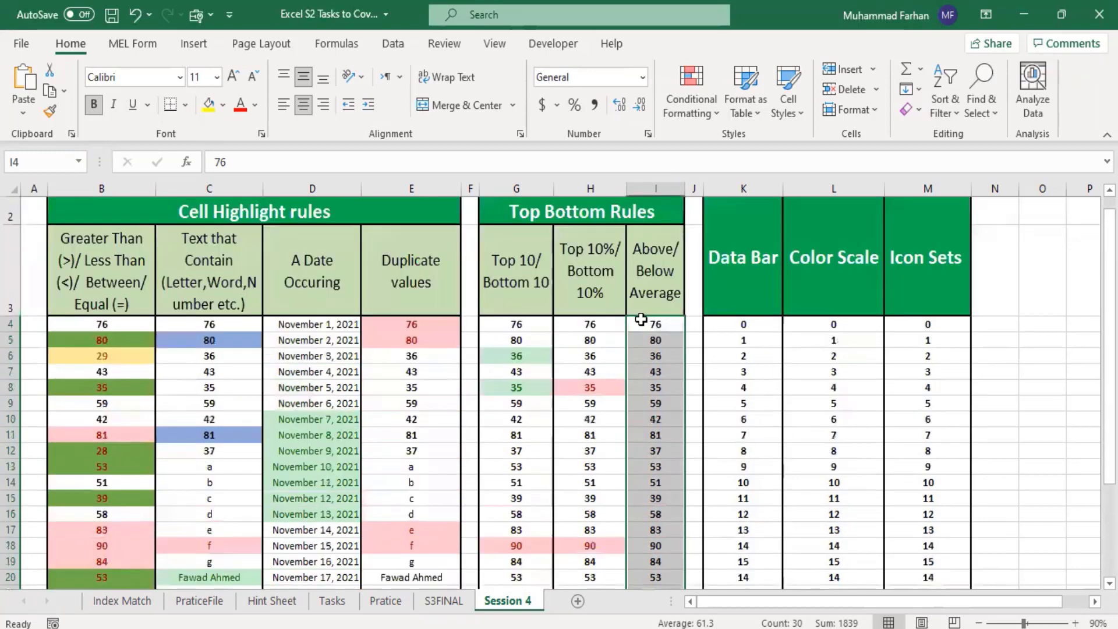
{"action": "scroll", "coordinate": [666, 368], "scroll_direction": "down", "scroll_amount": 1}
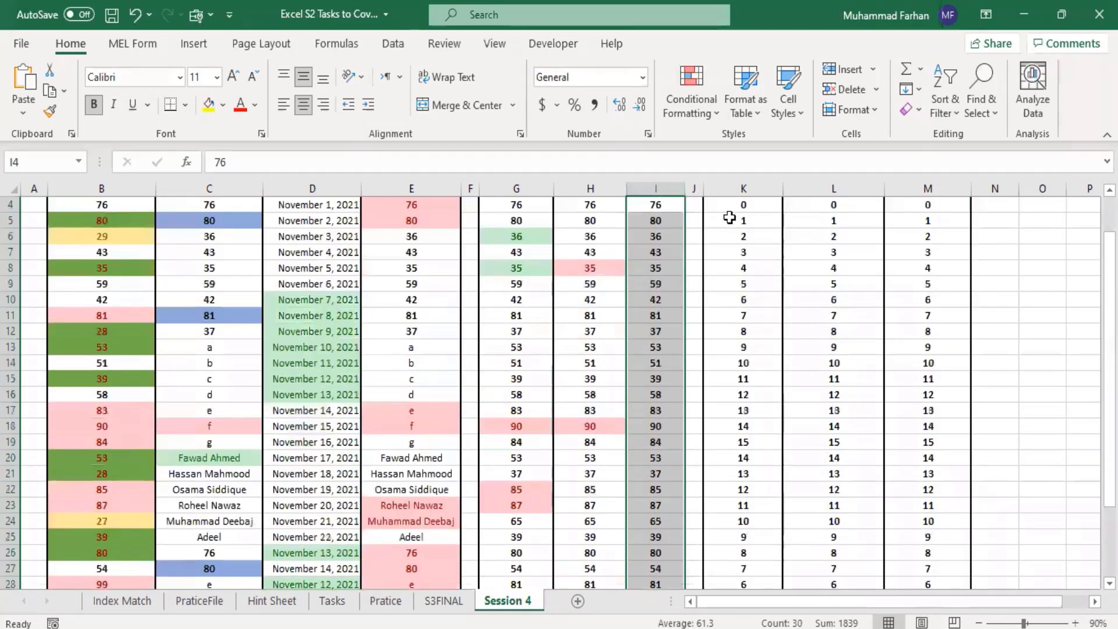
{"action": "left_click", "coordinate": [707, 114]}
{"action": "mouse_move", "coordinate": [762, 187]}
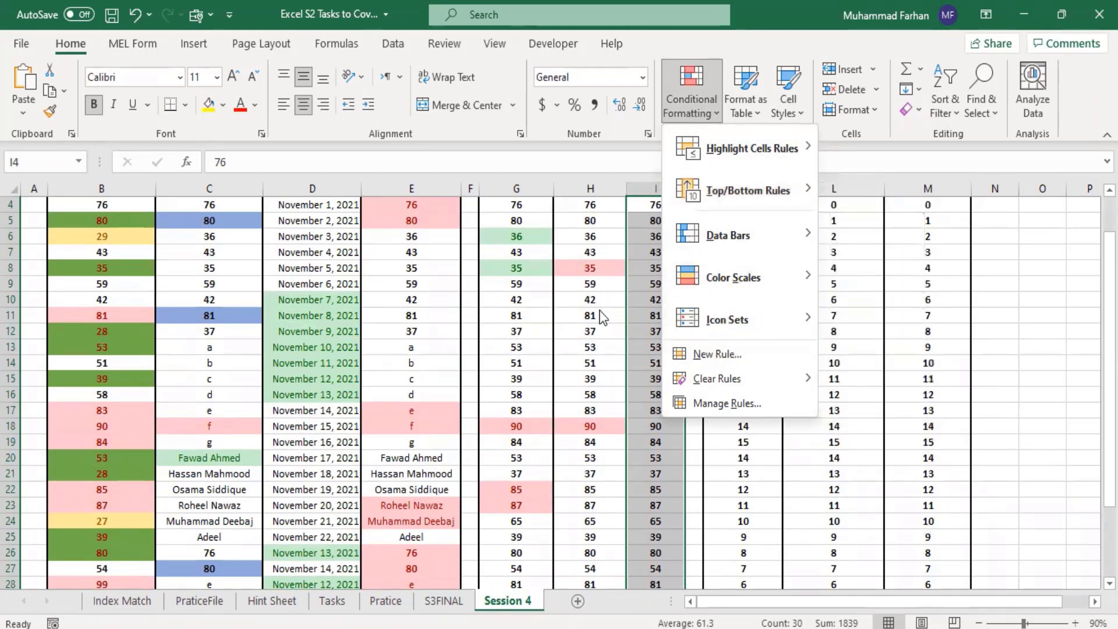
{"action": "left_click", "coordinate": [718, 355]}
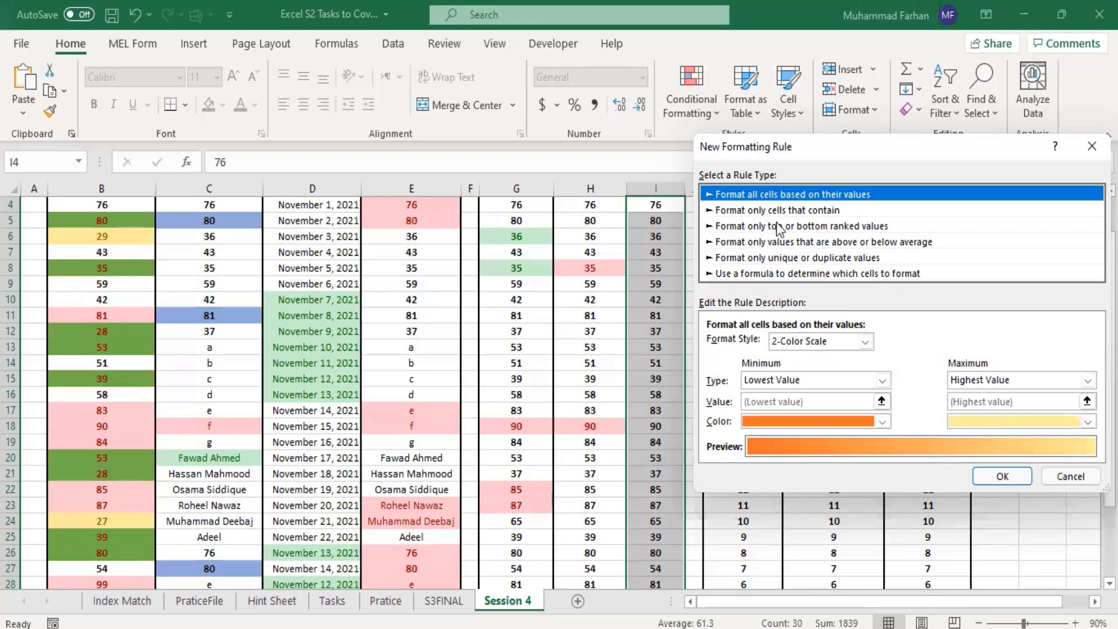
{"action": "left_click", "coordinate": [803, 274]}
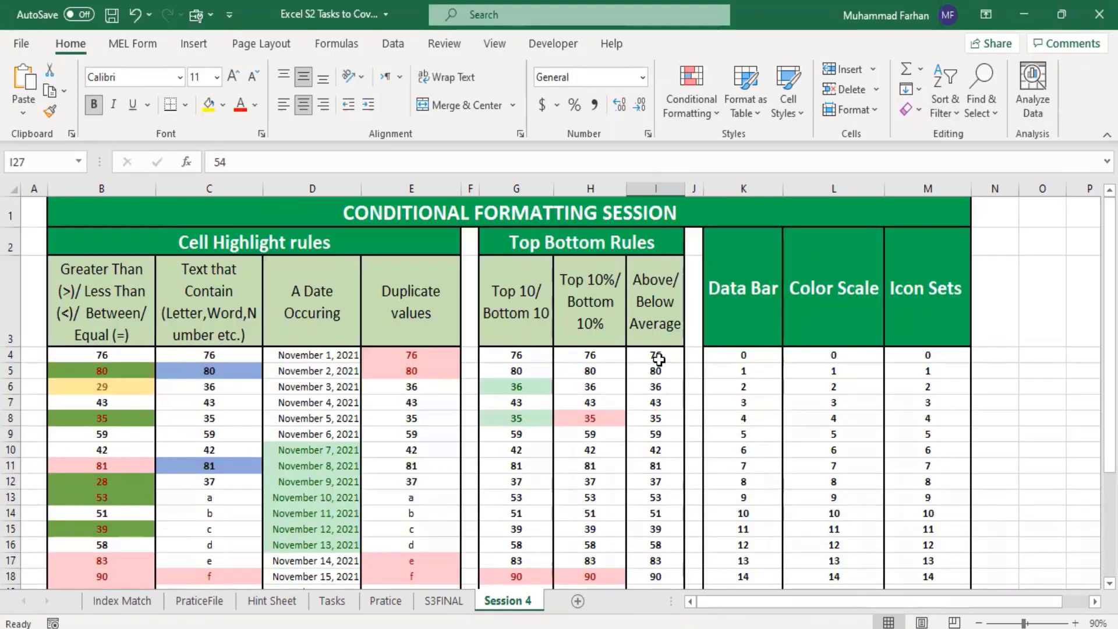
Step: Check the average of the values in I4:I33 and look over the Above/Below Average column
{"action": "left_click_drag", "start_coordinate": [659, 358], "coordinate": [651, 560]}
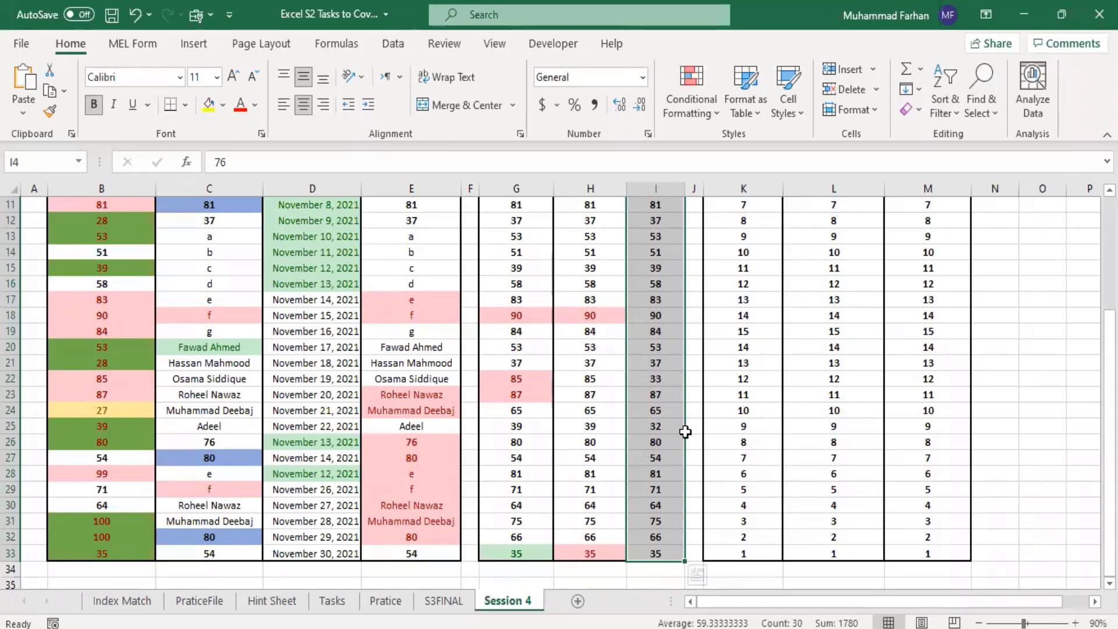
{"action": "scroll", "coordinate": [733, 364], "scroll_direction": "down", "scroll_amount": 2}
{"action": "scroll", "coordinate": [732, 365], "scroll_direction": "up", "scroll_amount": 5}
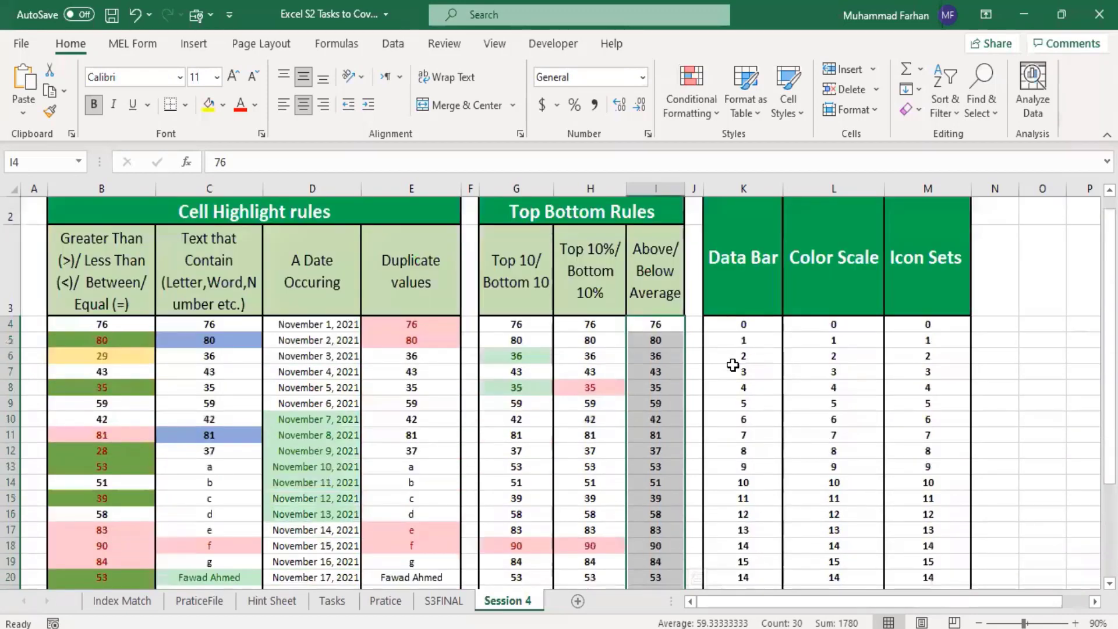
{"action": "left_click", "coordinate": [639, 385]}
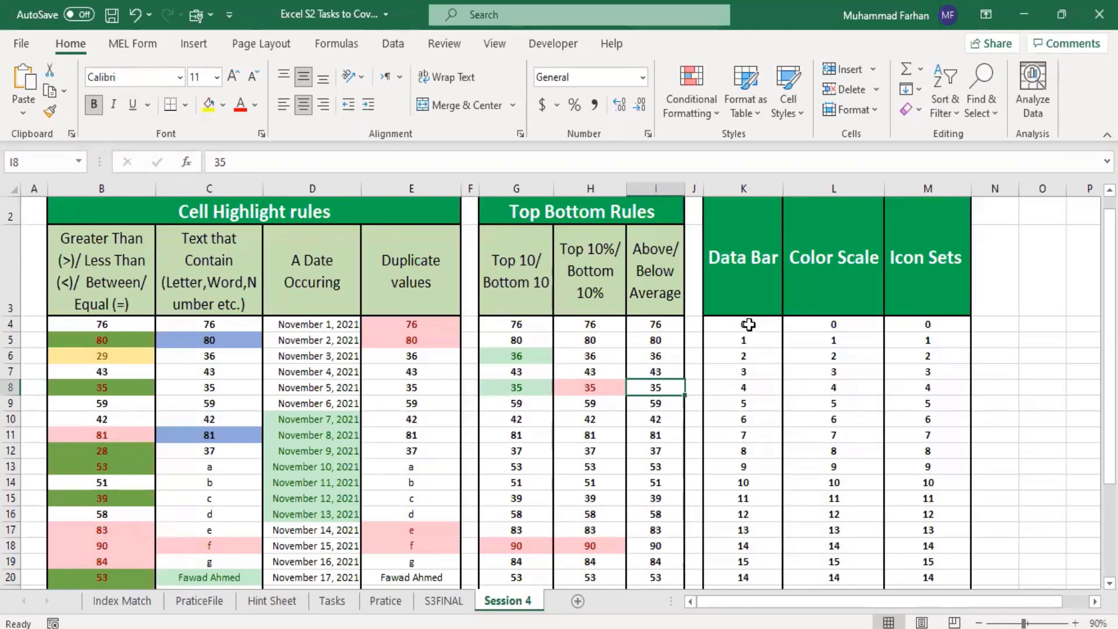
Step: Apply red gradient-fill data bars to K4:K33 in the Data Bar column
{"action": "left_click_drag", "start_coordinate": [748, 324], "coordinate": [762, 552]}
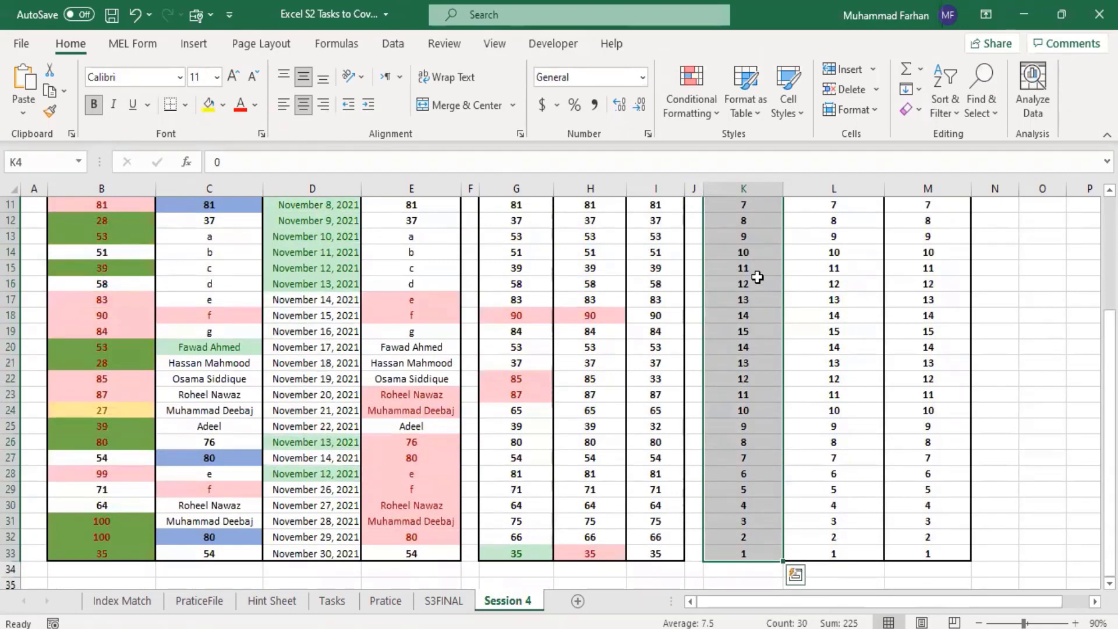
{"action": "left_click", "coordinate": [707, 116]}
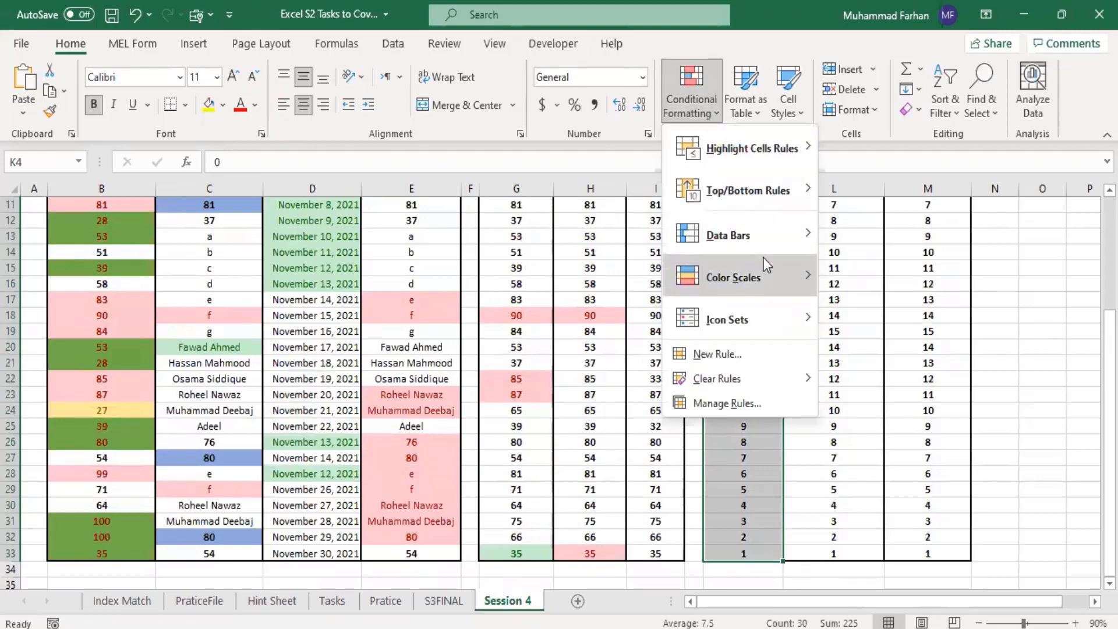
{"action": "mouse_move", "coordinate": [771, 235]}
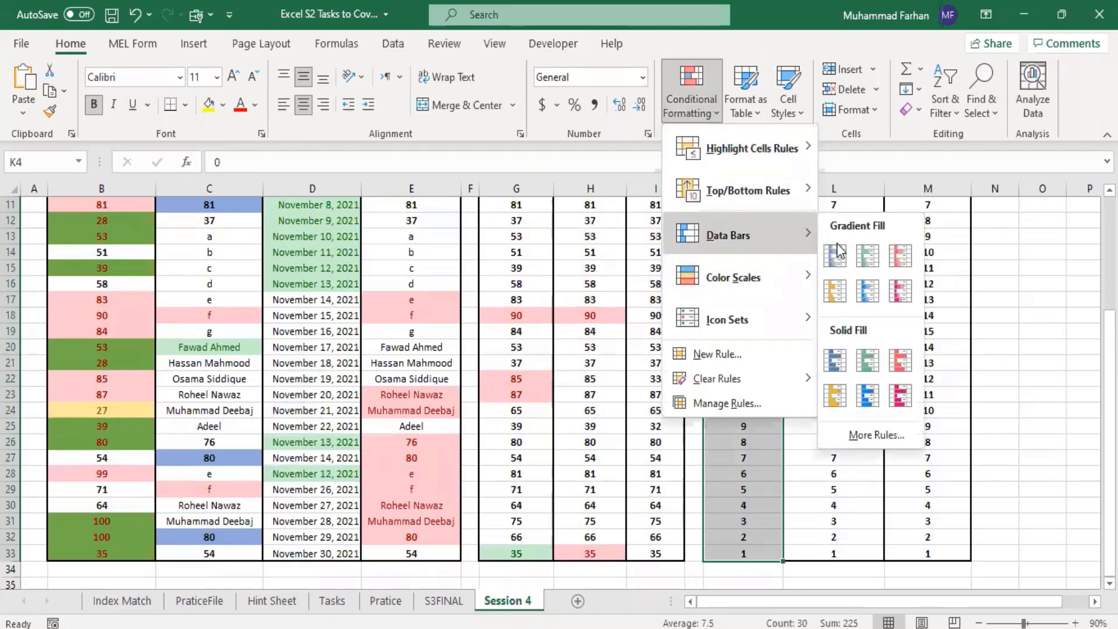
{"action": "left_click", "coordinate": [908, 263]}
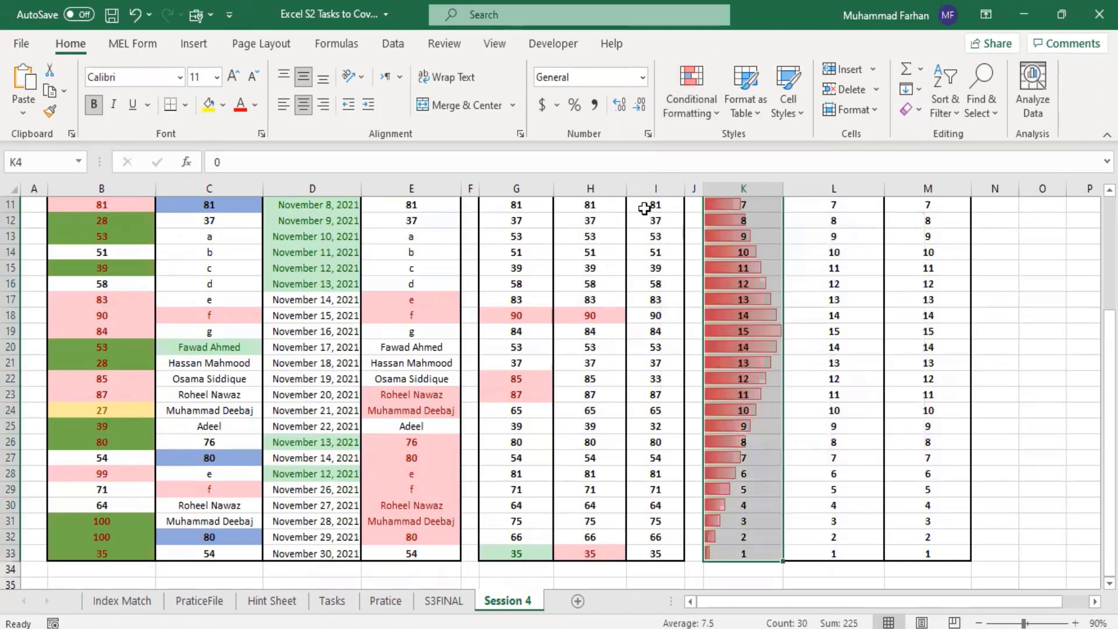
Step: Set the font color of the Data Bar values in K4:K33 to white
{"action": "left_click", "coordinate": [253, 106]}
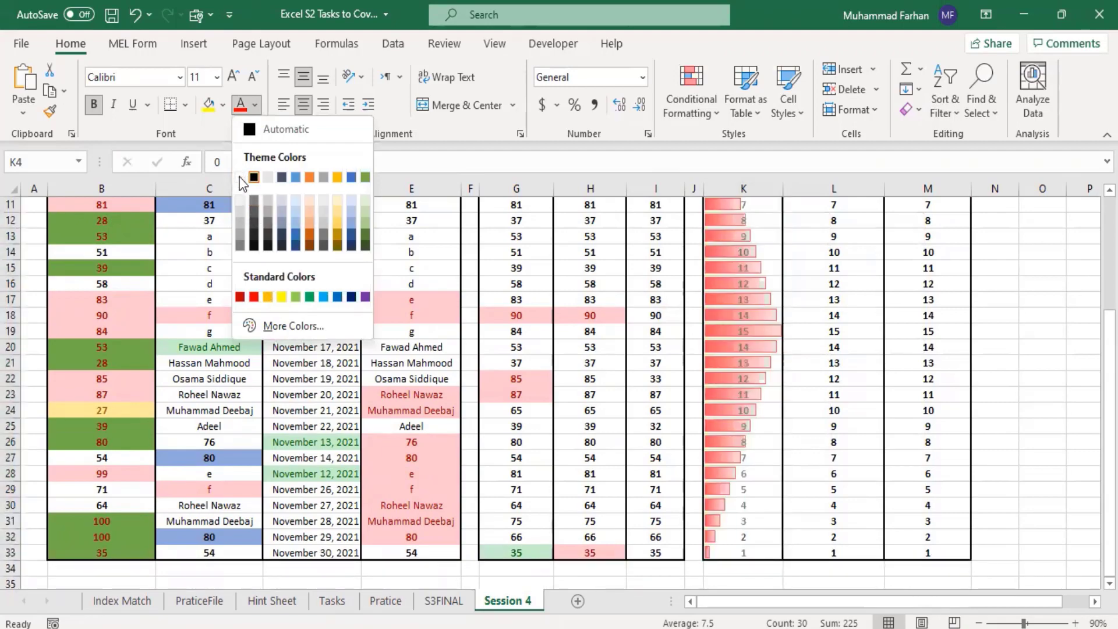
{"action": "left_click", "coordinate": [267, 177]}
{"action": "scroll", "coordinate": [724, 225], "scroll_direction": "up", "scroll_amount": 4}
{"action": "left_click", "coordinate": [929, 431]}
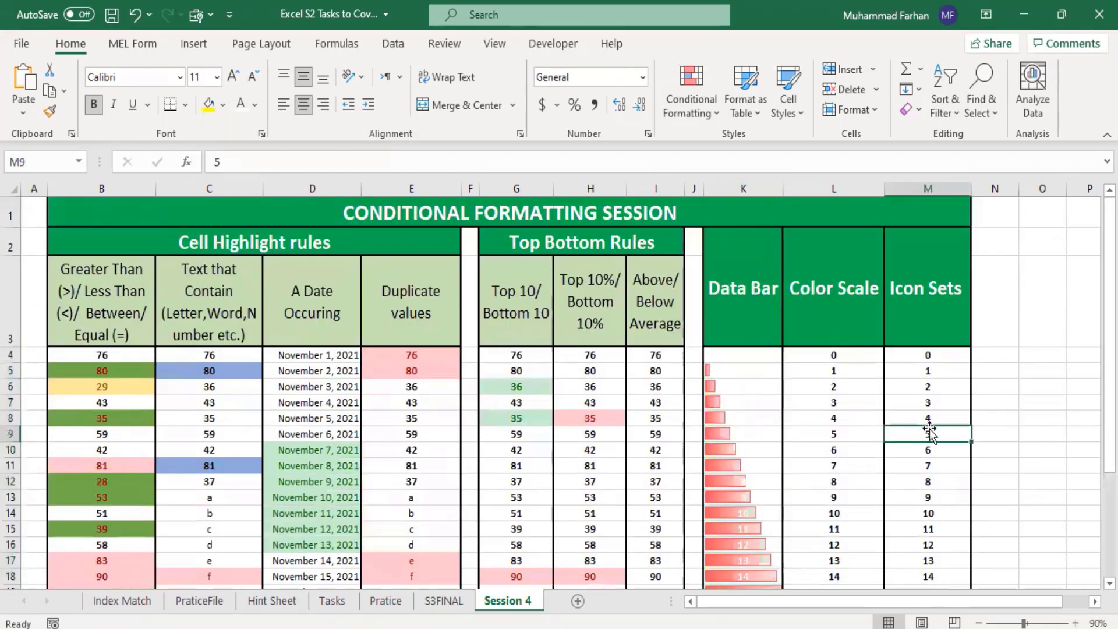
Step: Look over the data bars in column K, comparing bar lengths with the values from the smallest to the largest
{"action": "scroll", "coordinate": [770, 419], "scroll_direction": "down", "scroll_amount": 5}
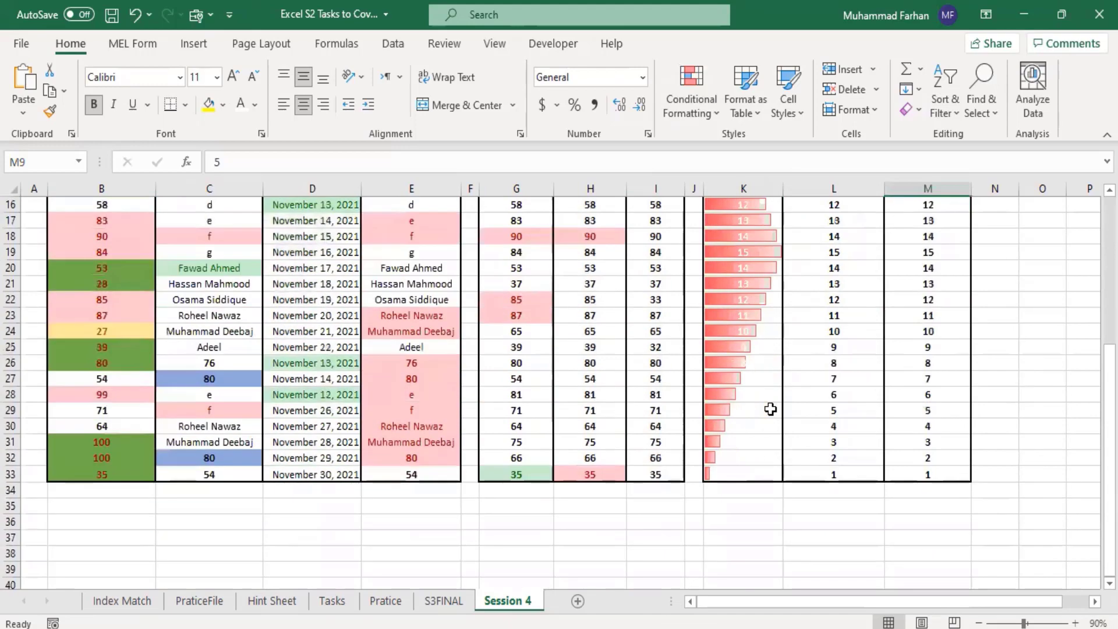
{"action": "scroll", "coordinate": [770, 409], "scroll_direction": "up", "scroll_amount": 5}
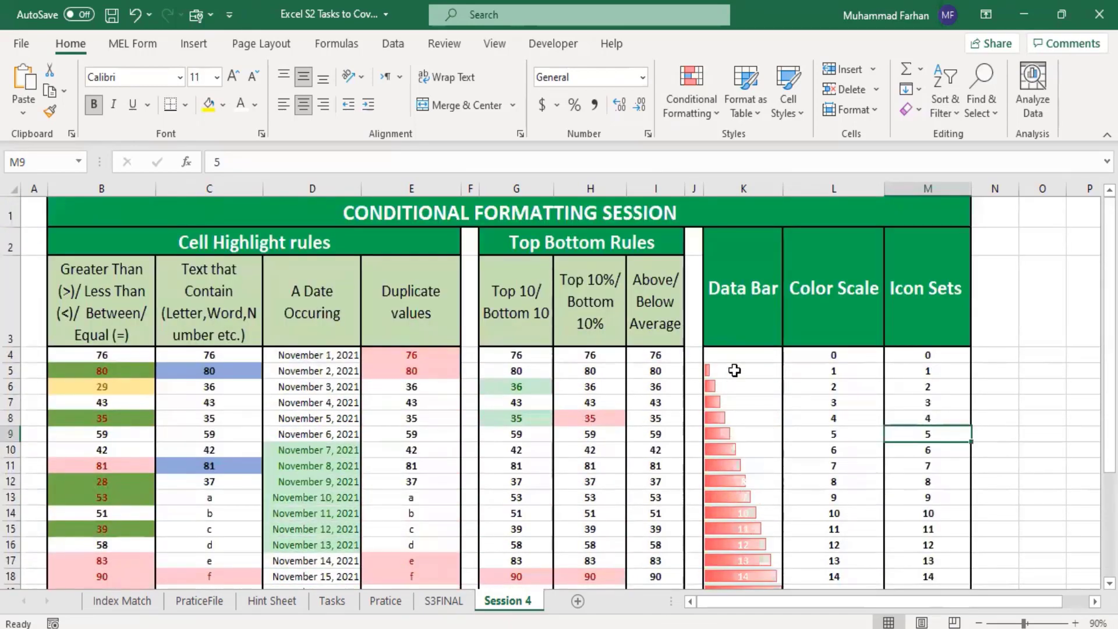
{"action": "left_click", "coordinate": [737, 374]}
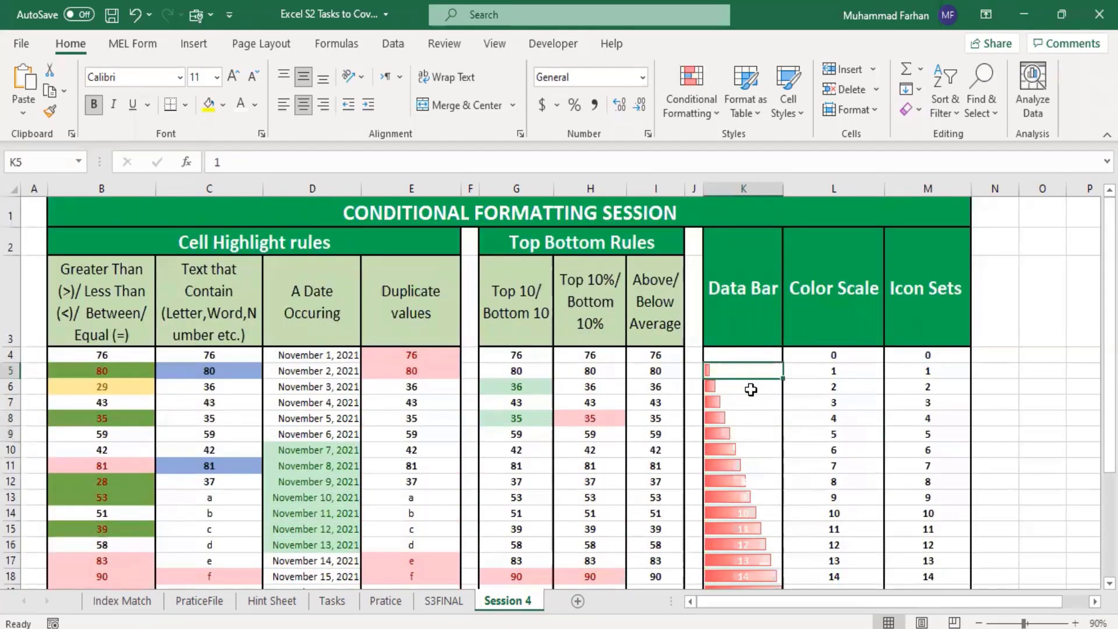
{"action": "left_click", "coordinate": [739, 389]}
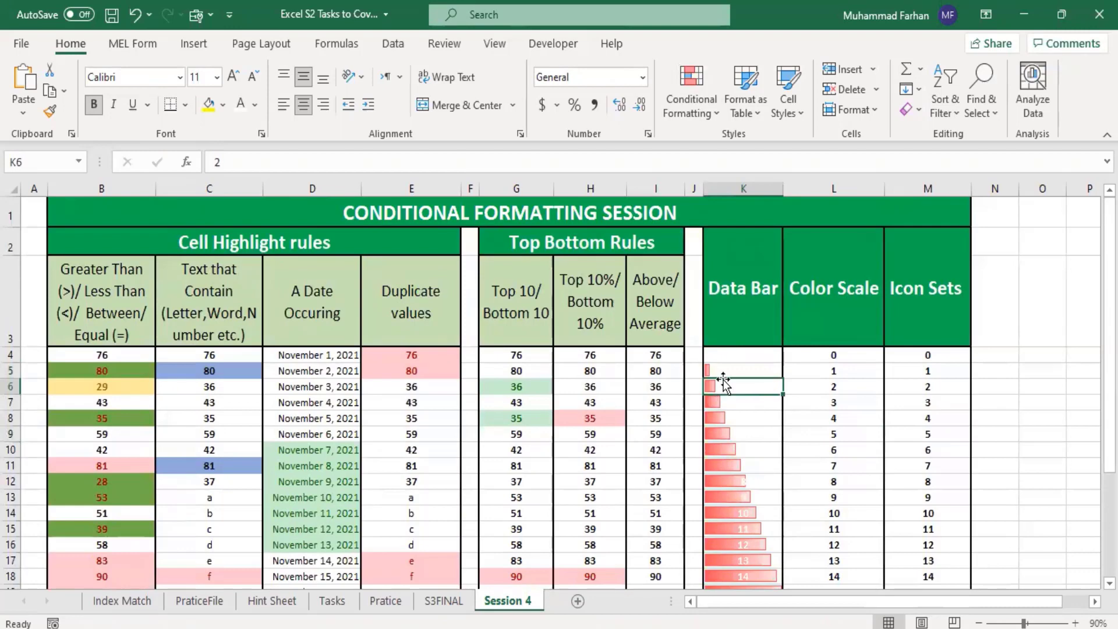
{"action": "left_click", "coordinate": [748, 406]}
{"action": "scroll", "coordinate": [751, 431], "scroll_direction": "down", "scroll_amount": 1}
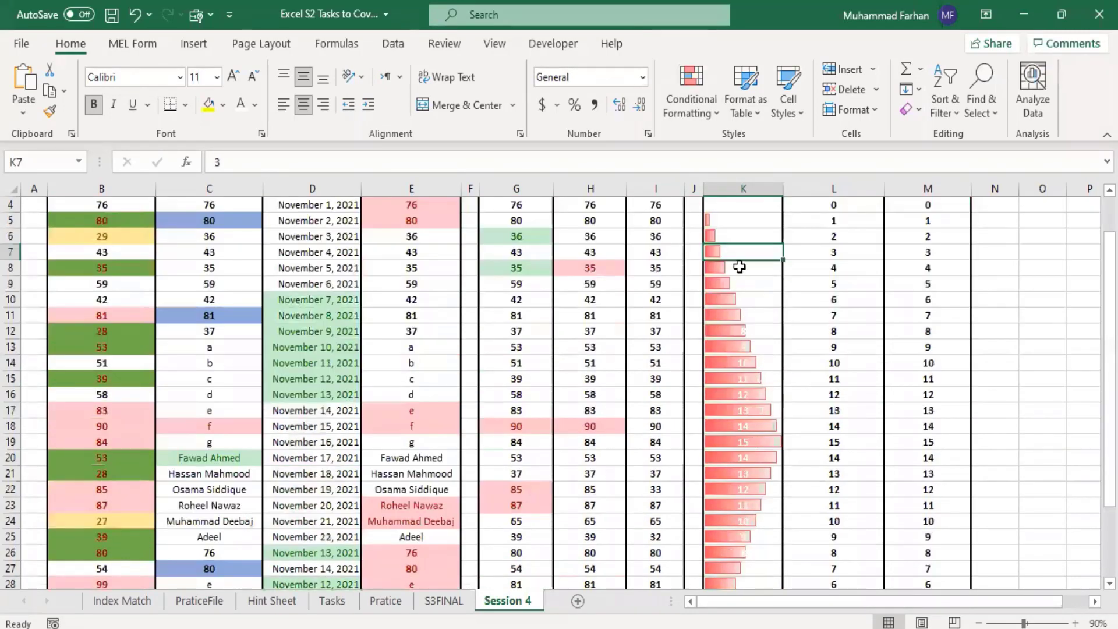
{"action": "left_click", "coordinate": [767, 446]}
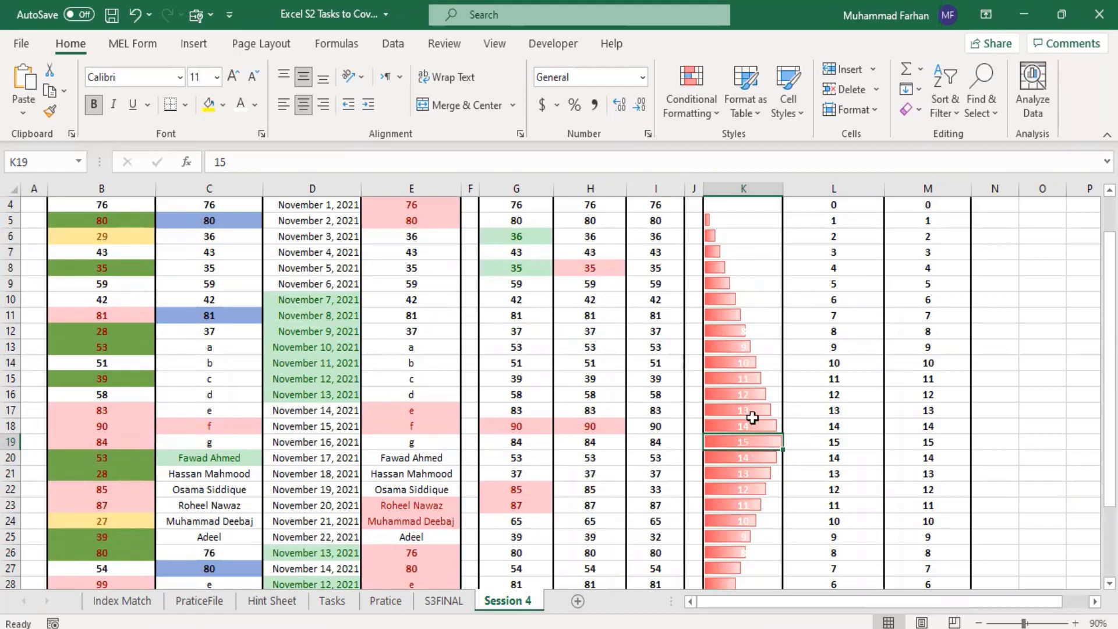
{"action": "scroll", "coordinate": [736, 333], "scroll_direction": "up", "scroll_amount": 1}
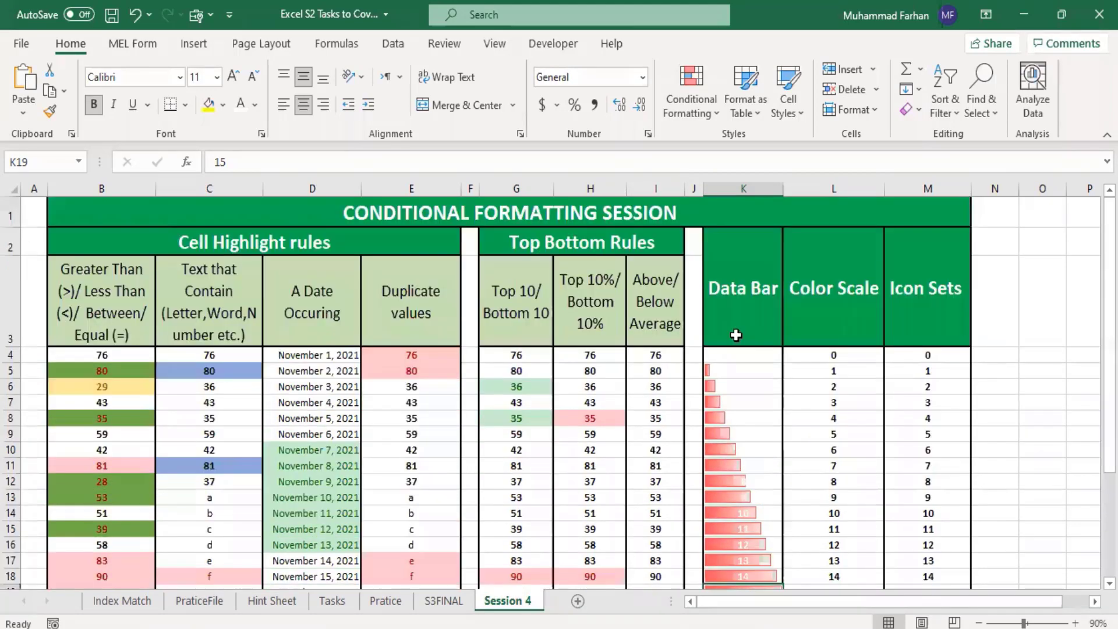
{"action": "scroll", "coordinate": [736, 336], "scroll_direction": "down", "scroll_amount": 3}
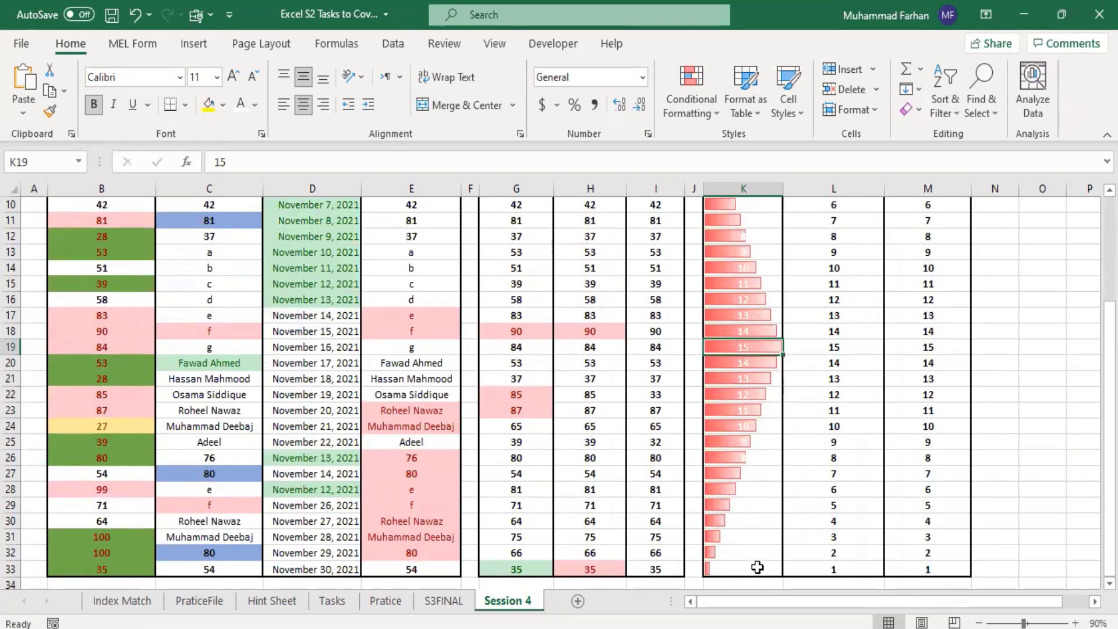
{"action": "left_click_drag", "start_coordinate": [757, 567], "coordinate": [742, 330]}
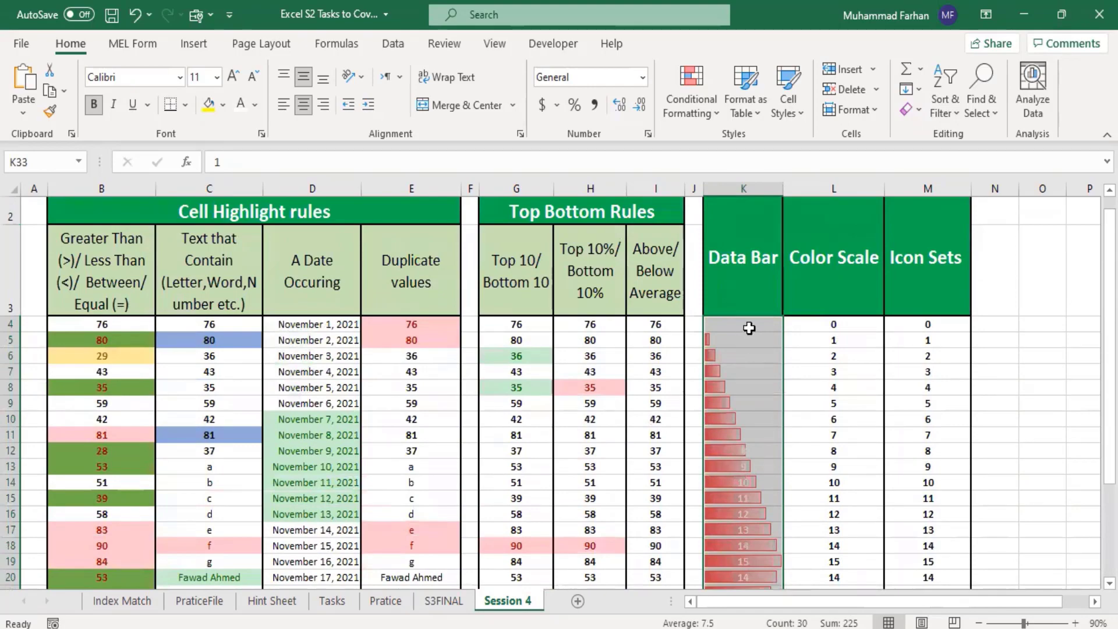
{"action": "scroll", "coordinate": [753, 409], "scroll_direction": "down", "scroll_amount": 4}
{"action": "left_click", "coordinate": [753, 411]}
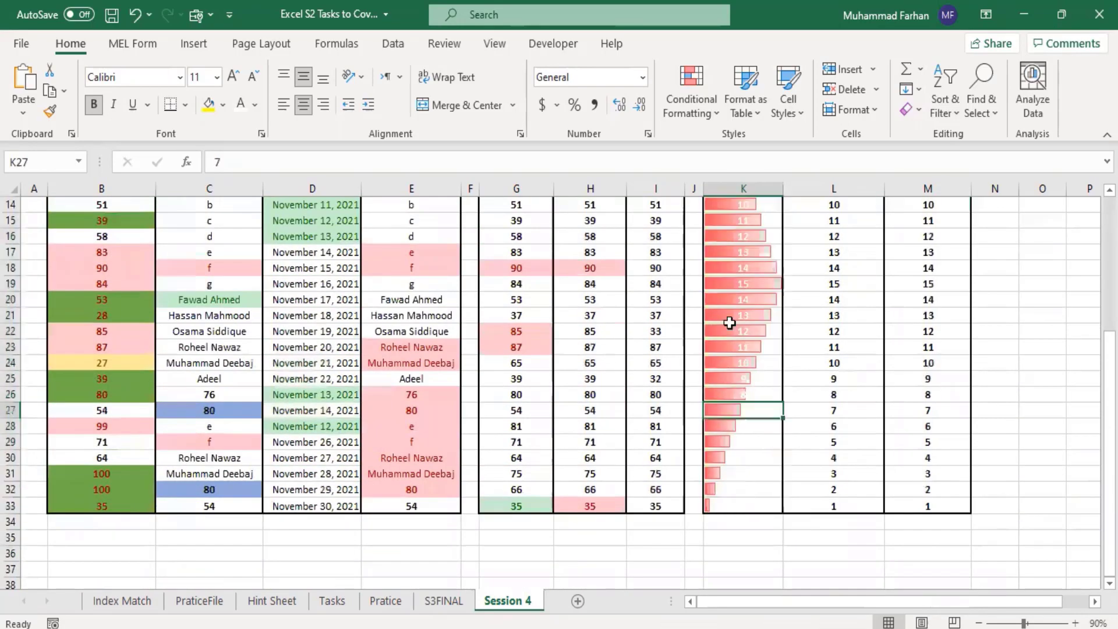
{"action": "left_click_drag", "start_coordinate": [733, 363], "coordinate": [739, 400]}
{"action": "left_click", "coordinate": [737, 423]}
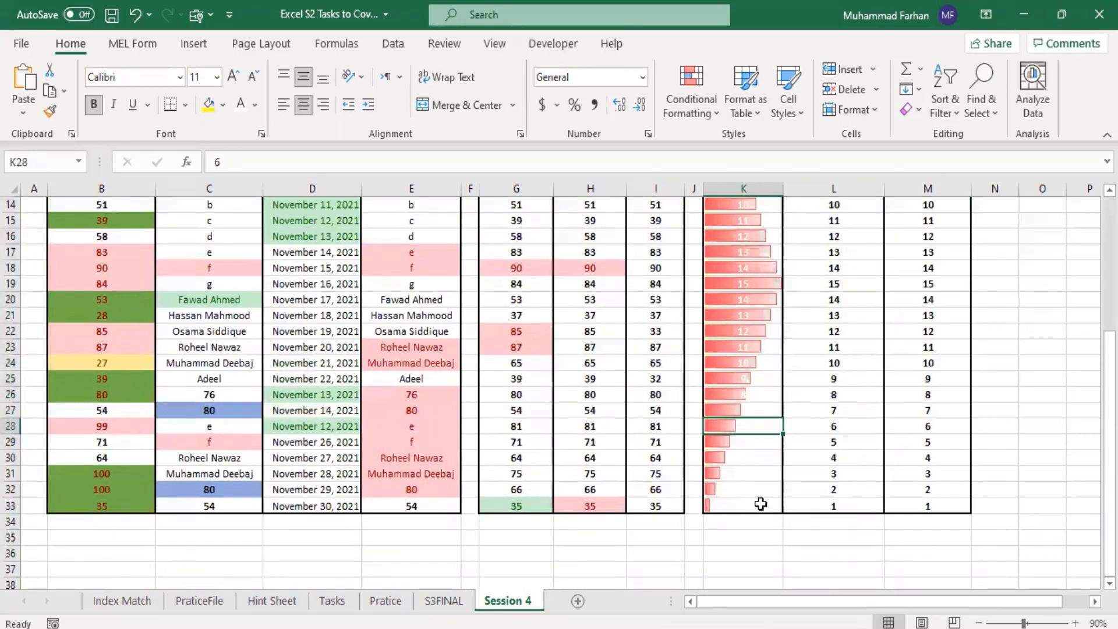
Step: Set the font color of the Data Bar values in K4:K33 to Automatic
{"action": "left_click_drag", "start_coordinate": [759, 505], "coordinate": [748, 379]}
{"action": "mouse_move", "coordinate": [748, 315]}
{"action": "left_mouse_down"}
{"action": "mouse_move", "coordinate": [744, 193]}
{"action": "mouse_move", "coordinate": [737, 304]}
{"action": "left_mouse_up"}
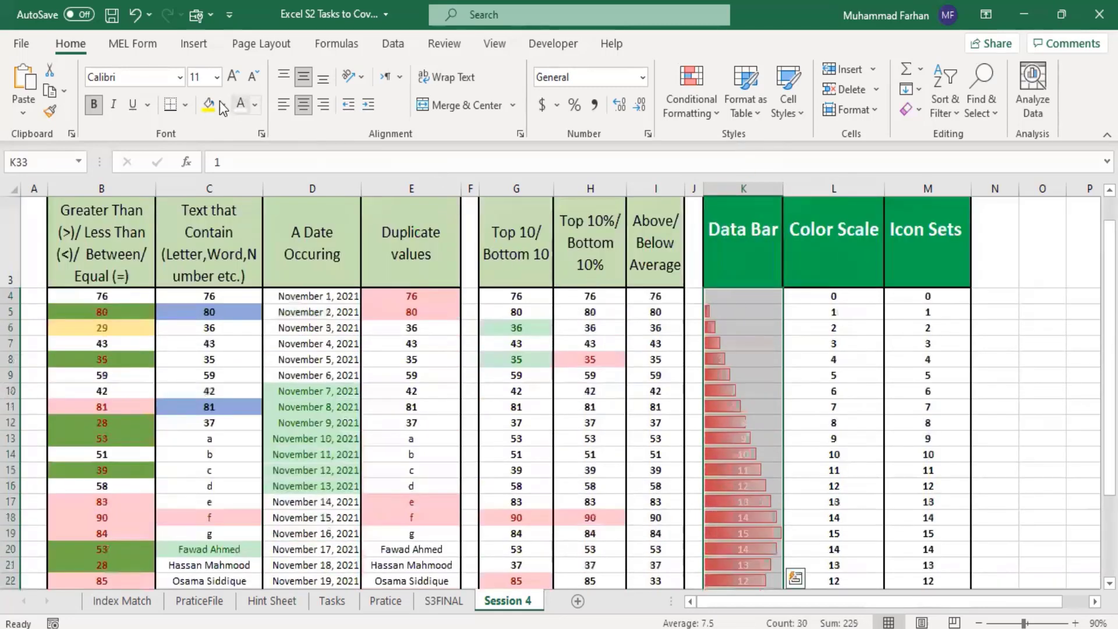
{"action": "left_click", "coordinate": [255, 105]}
{"action": "left_click", "coordinate": [274, 122]}
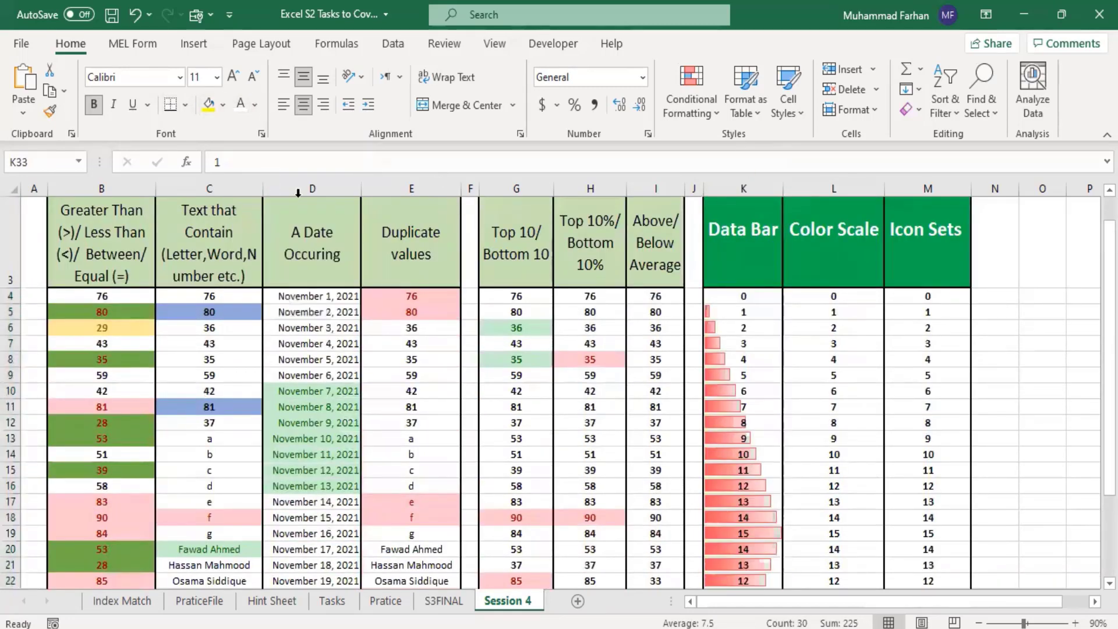
Step: In the Data Bar column, change K29 to 15 and K32 to 9
{"action": "scroll", "coordinate": [772, 368], "scroll_direction": "down", "scroll_amount": 6}
{"action": "left_click", "coordinate": [748, 331]}
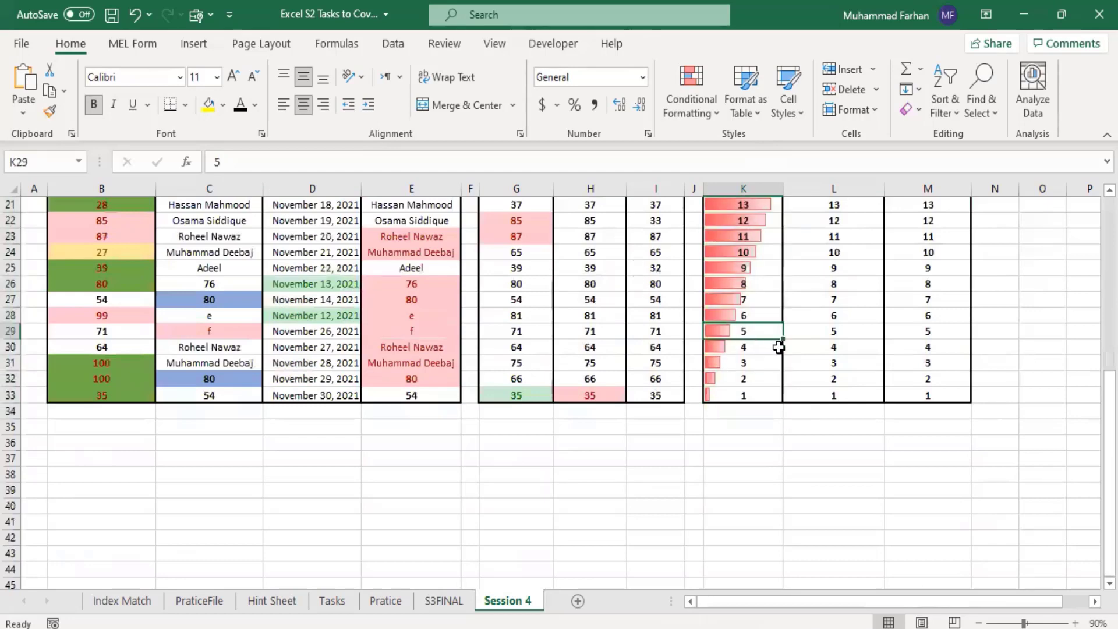
{"action": "type", "text": "15"}
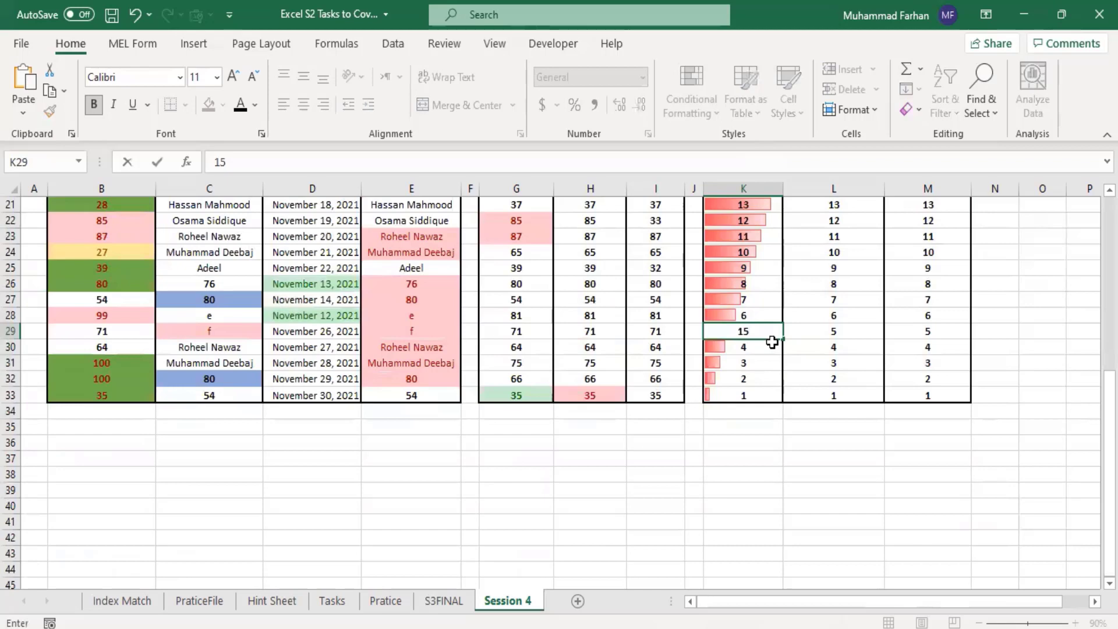
{"action": "key", "text": "Return"}
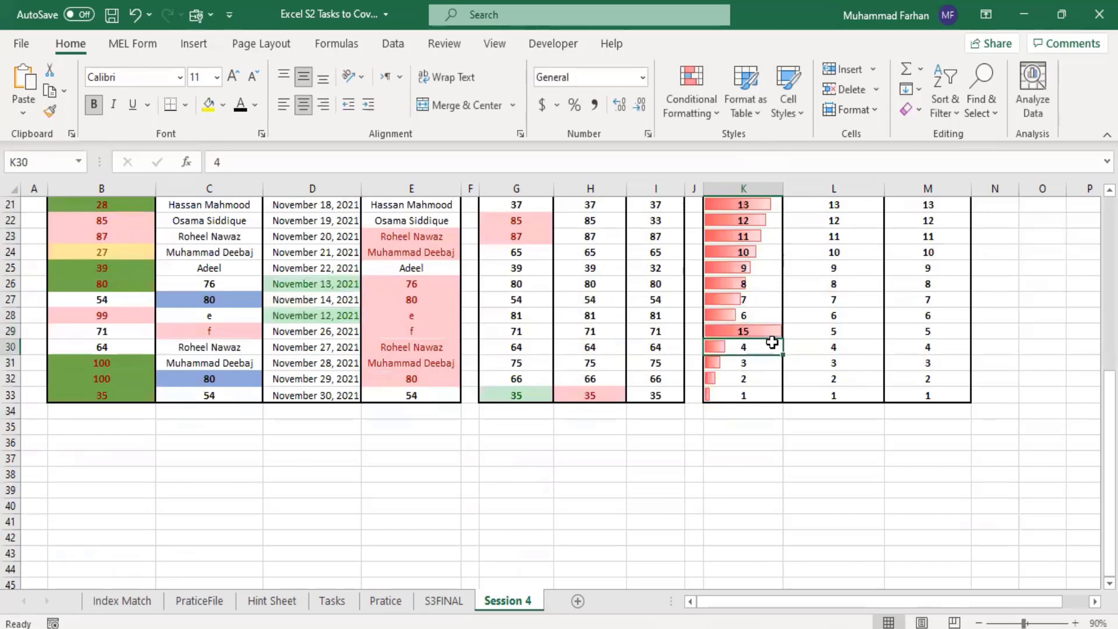
{"action": "left_click", "coordinate": [759, 379]}
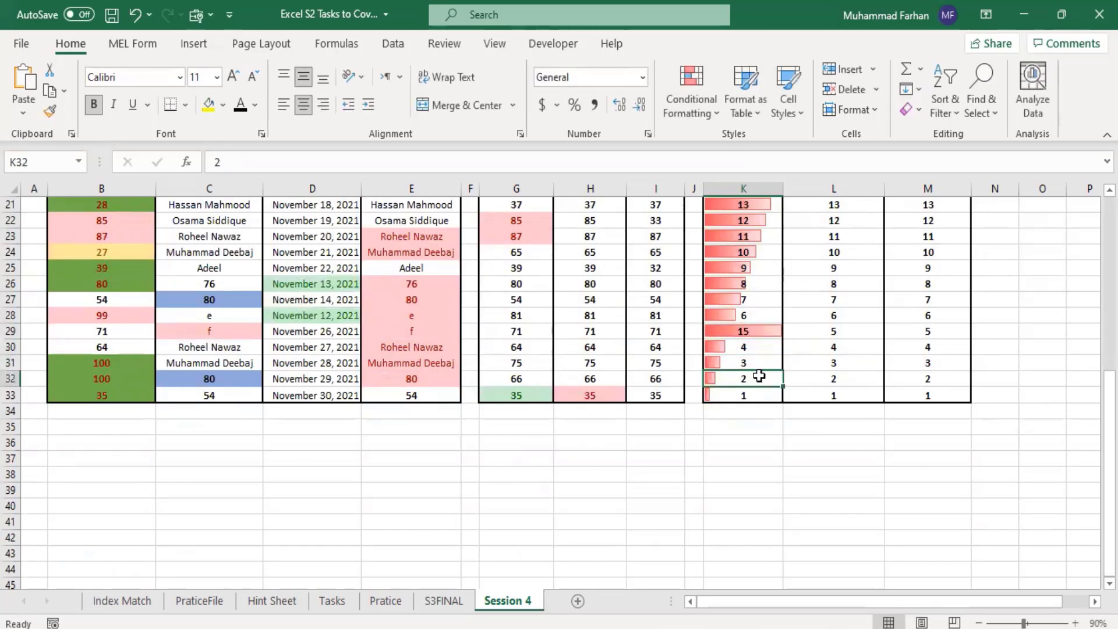
{"action": "type", "text": "9"}
{"action": "key", "text": "Return"}
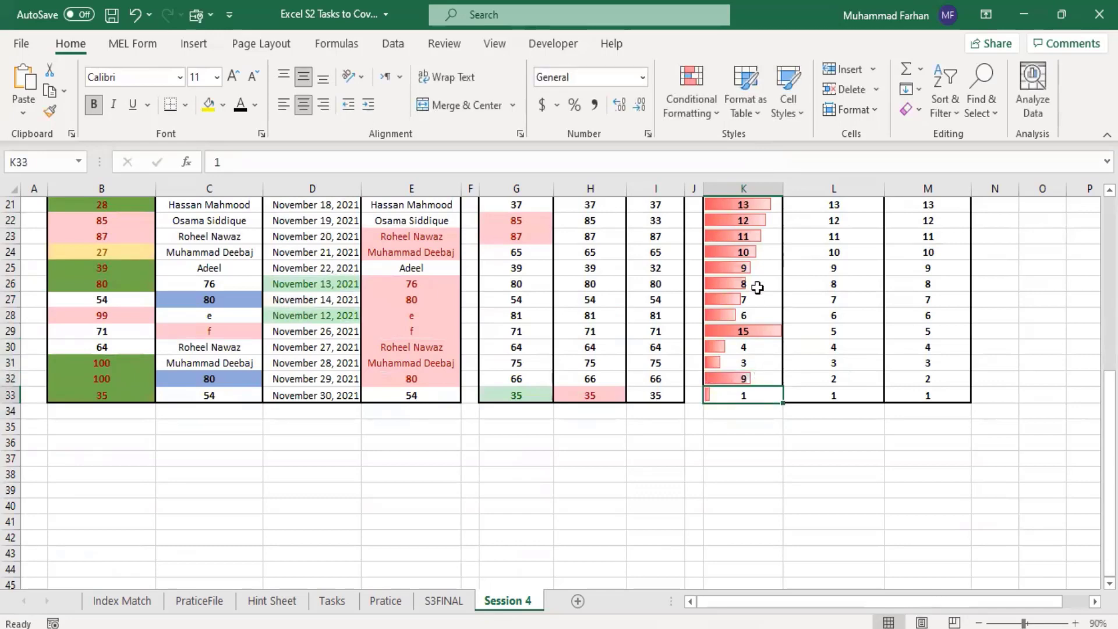
Step: Change K13 to 4, K17 to 8 and K21 to 54 in the Data Bar column and examine the rescaled bars
{"action": "left_click", "coordinate": [739, 236]}
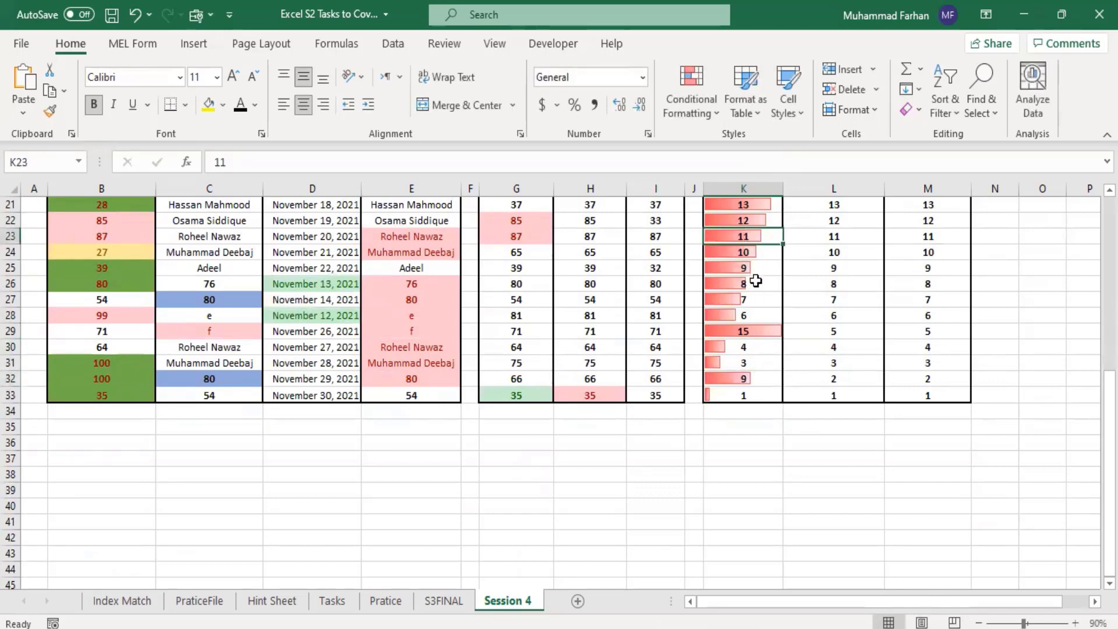
{"action": "scroll", "coordinate": [757, 303], "scroll_direction": "up", "scroll_amount": 3}
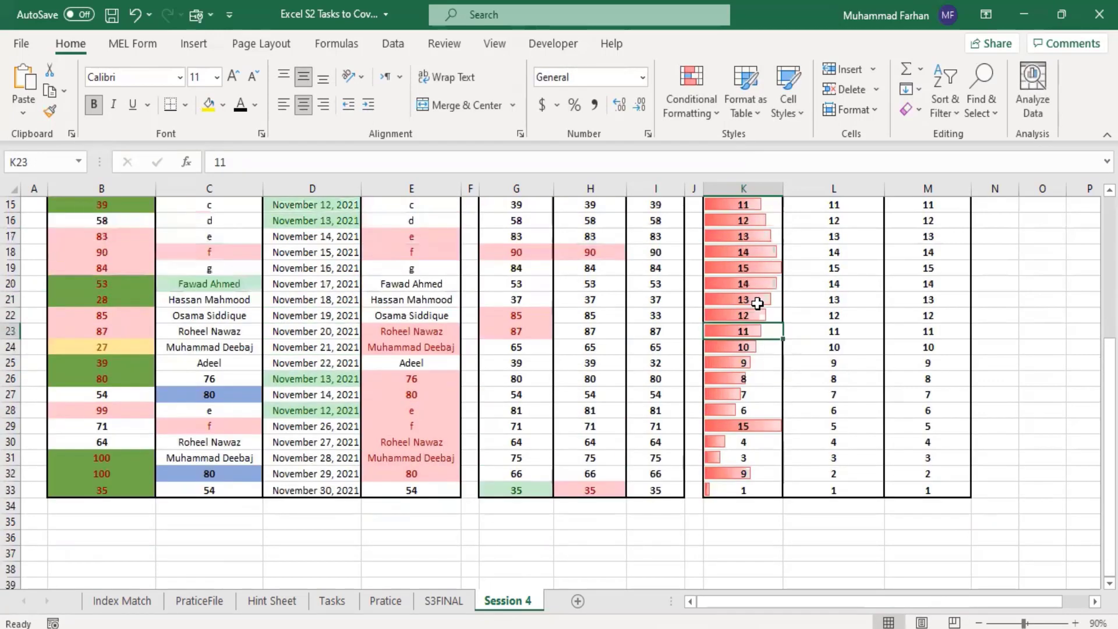
{"action": "scroll", "coordinate": [757, 303], "scroll_direction": "up", "scroll_amount": 1}
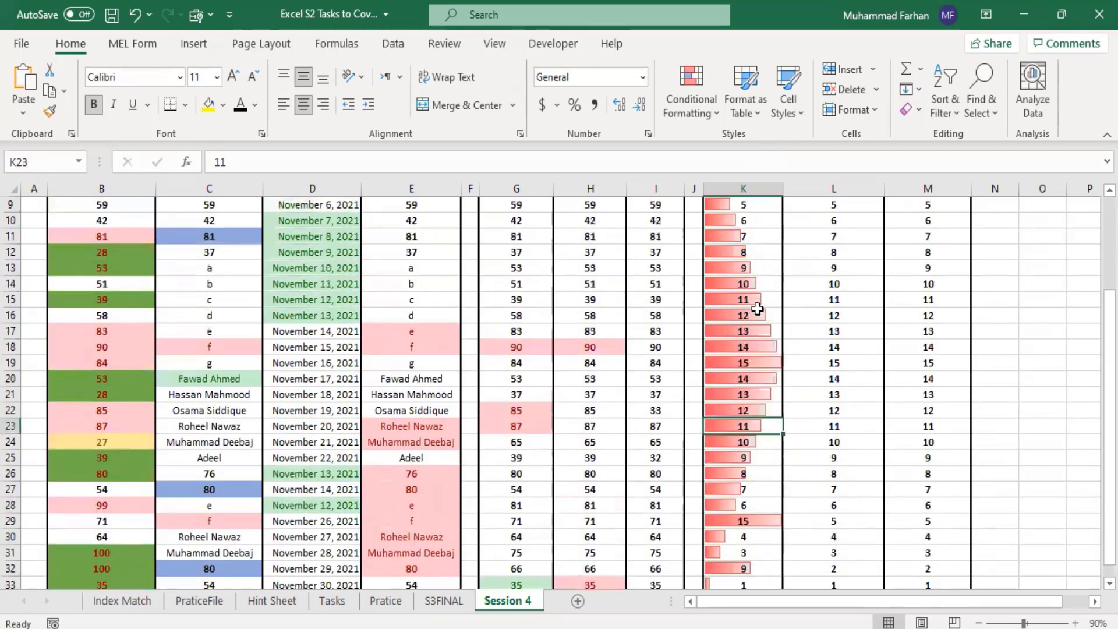
{"action": "left_click", "coordinate": [742, 271]}
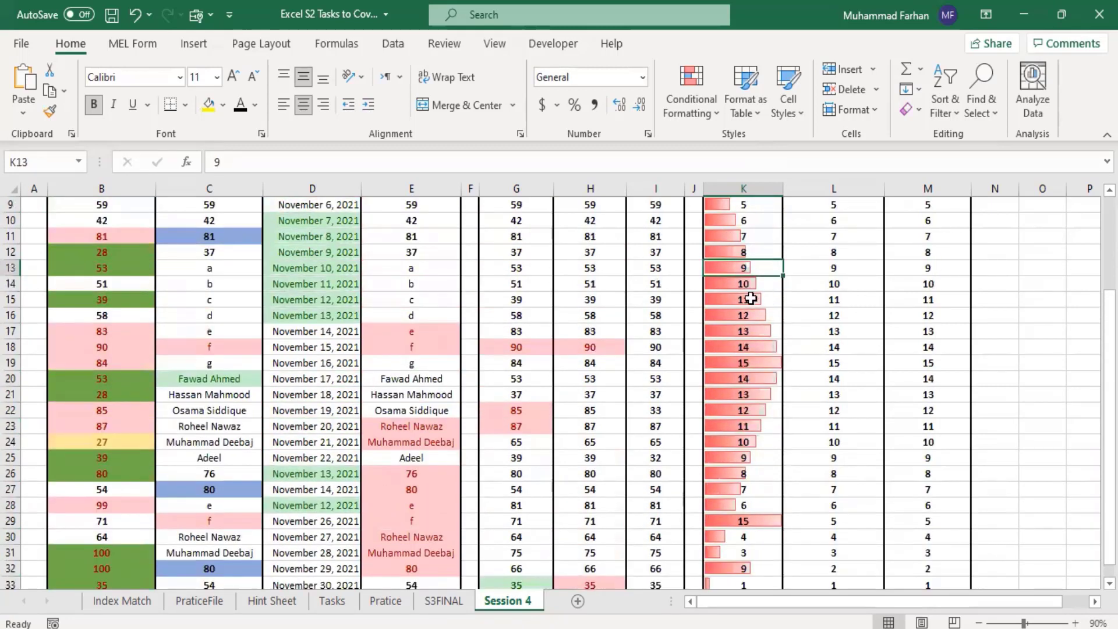
{"action": "type", "text": "4"}
{"action": "left_click", "coordinate": [751, 329]}
{"action": "type", "text": "8"}
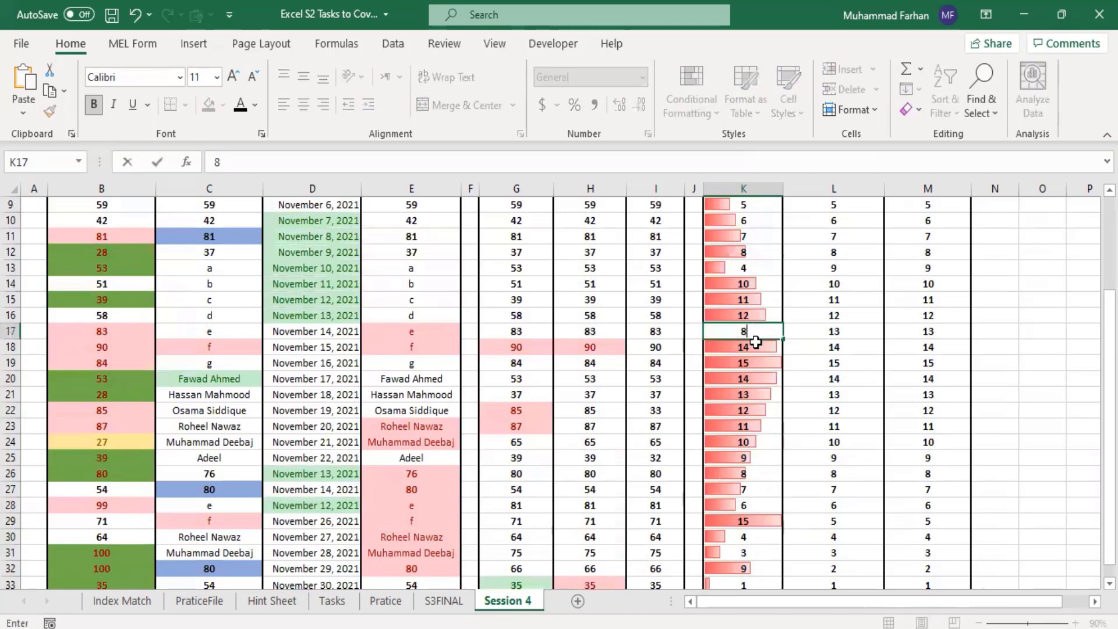
{"action": "key", "text": "Return"}
{"action": "left_click", "coordinate": [765, 393]}
{"action": "type", "text": "54"}
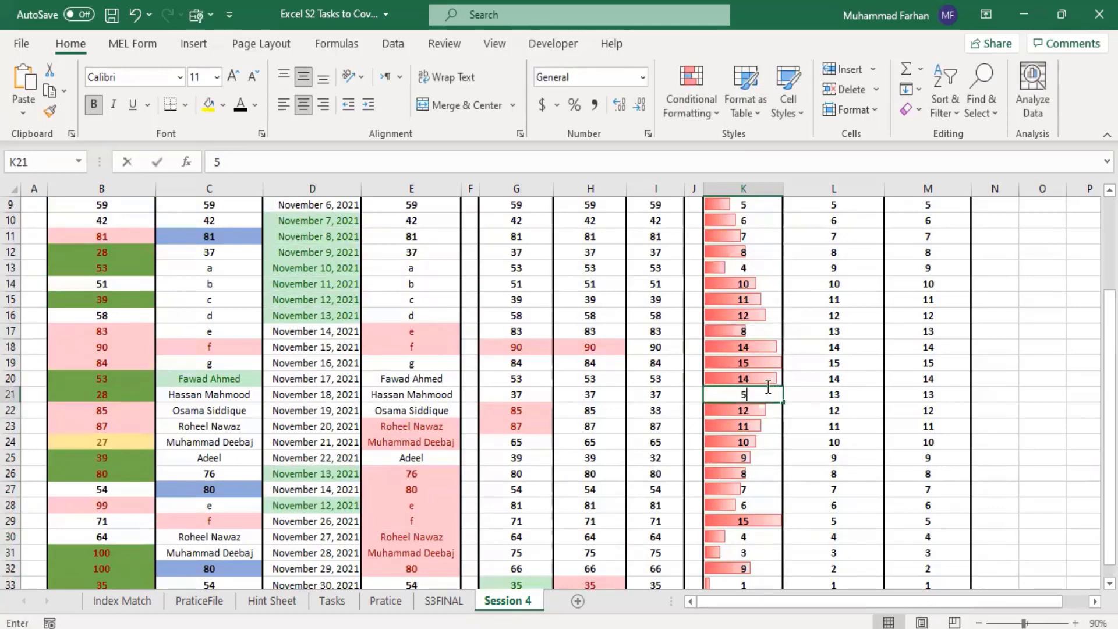
{"action": "left_click", "coordinate": [759, 427]}
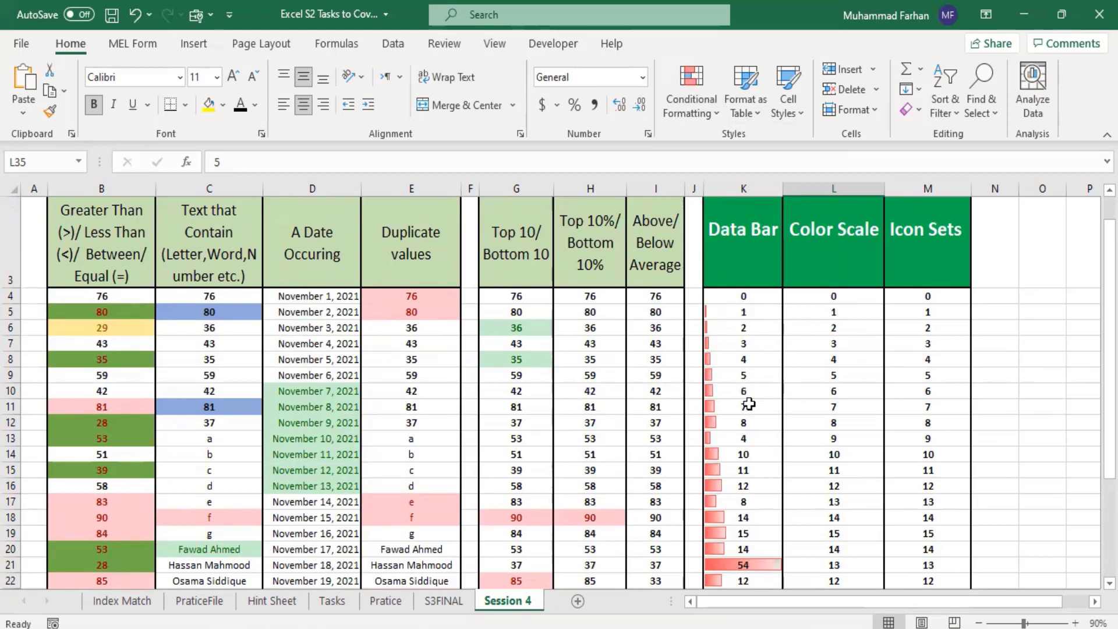
{"action": "left_click", "coordinate": [724, 327]}
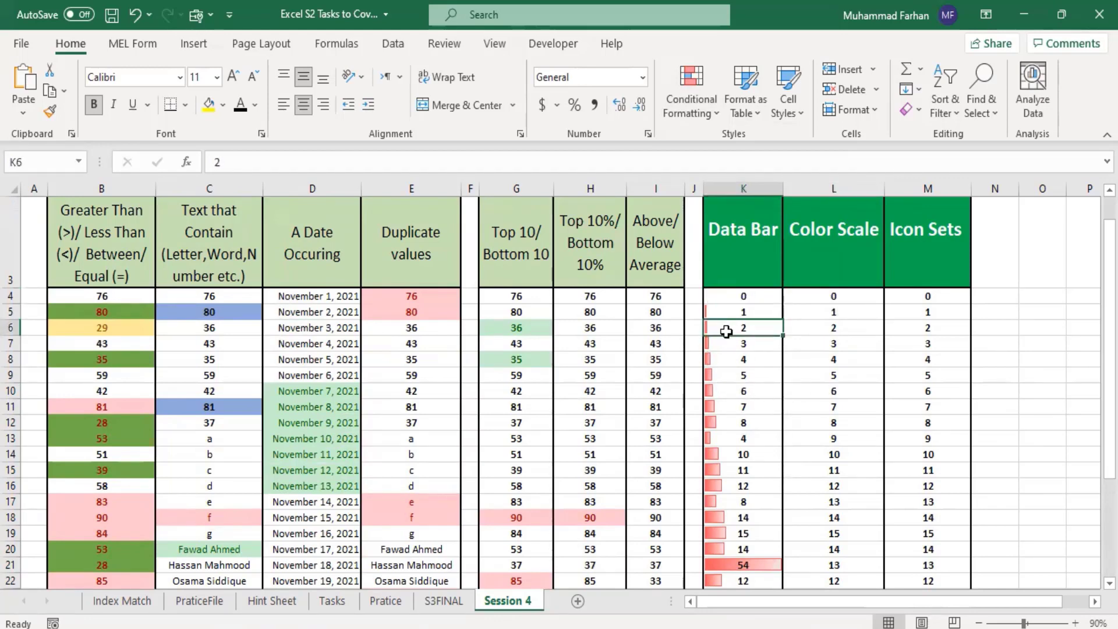
{"action": "left_click", "coordinate": [736, 348]}
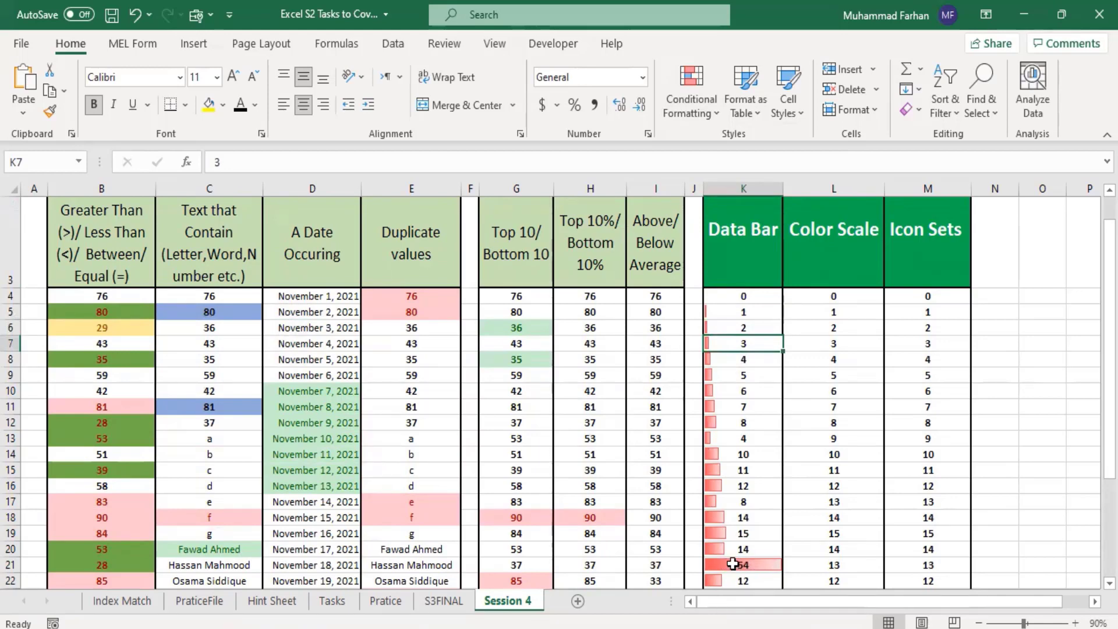
Step: Apply the red-yellow-green color scale to L4:L33 in the Color Scale column, with red for the highest values and green for the lowest
{"action": "left_click_drag", "start_coordinate": [816, 296], "coordinate": [847, 546]}
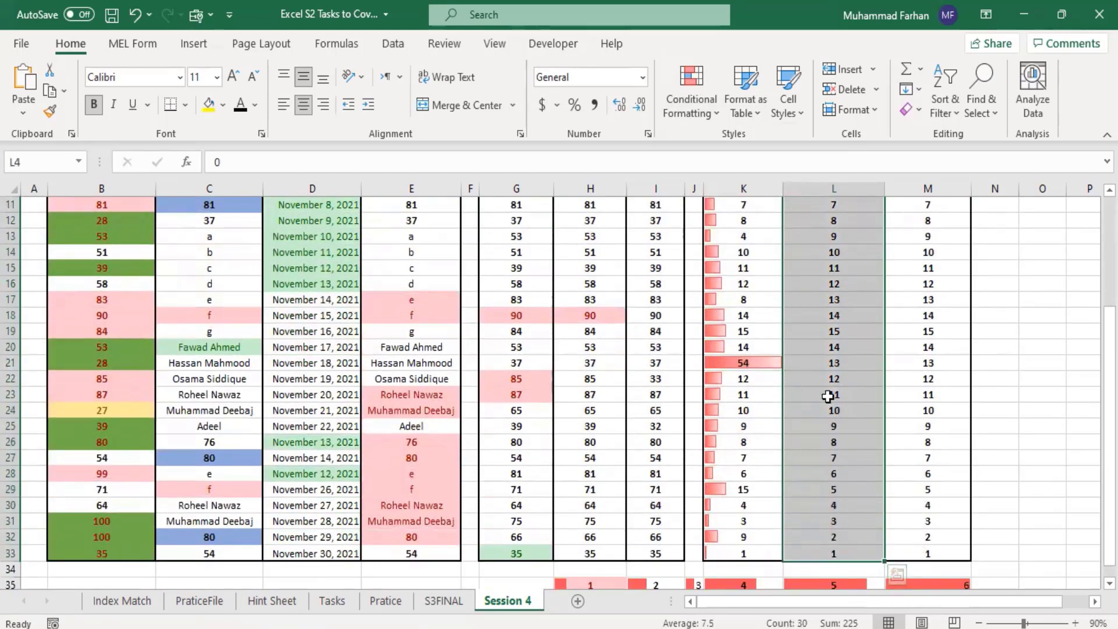
{"action": "left_click", "coordinate": [705, 108]}
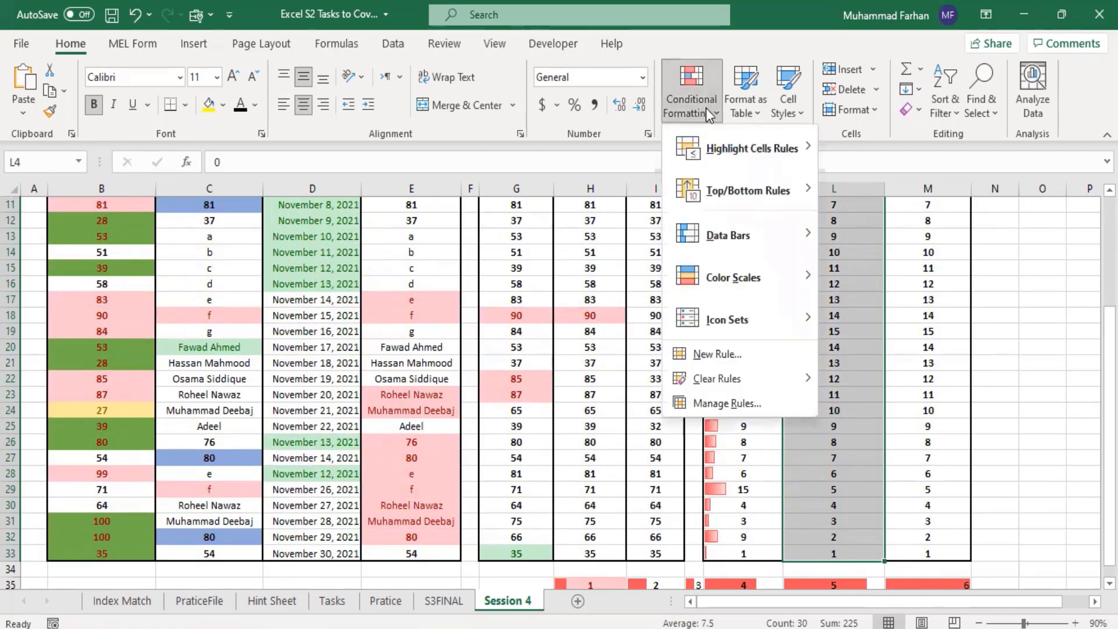
{"action": "mouse_move", "coordinate": [745, 281]}
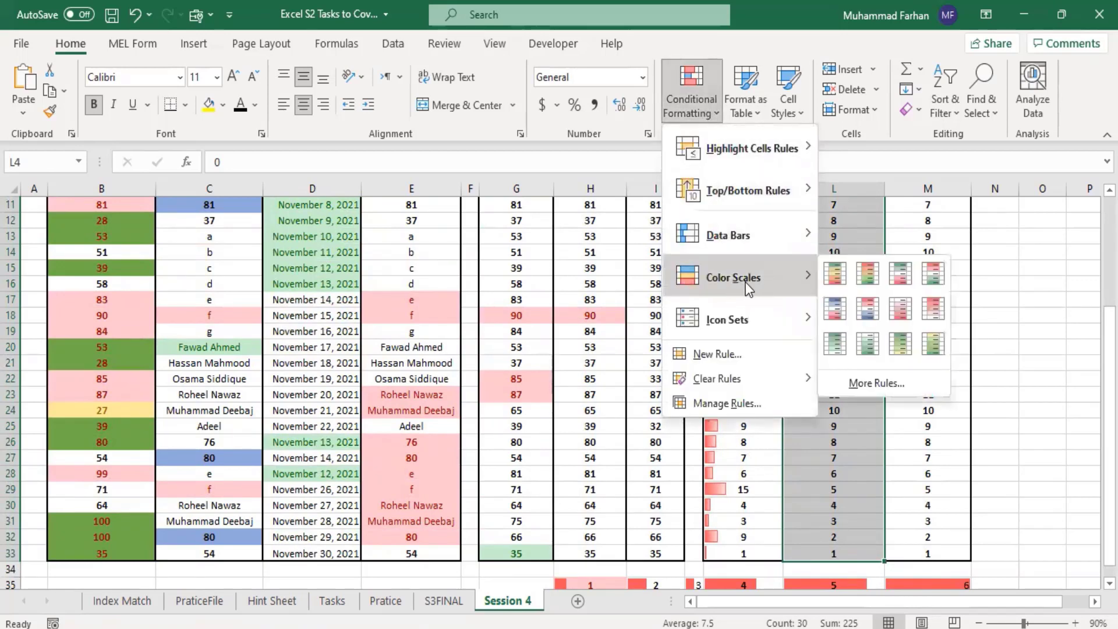
{"action": "left_click", "coordinate": [868, 277]}
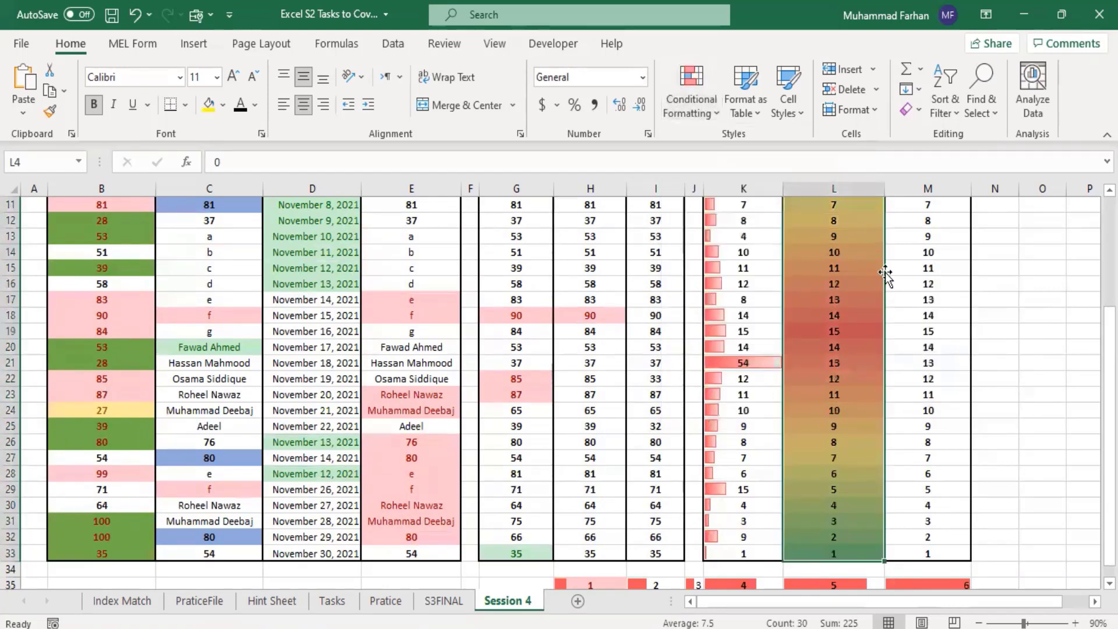
{"action": "left_click", "coordinate": [925, 347]}
{"action": "scroll", "coordinate": [879, 379], "scroll_direction": "up", "scroll_amount": 1}
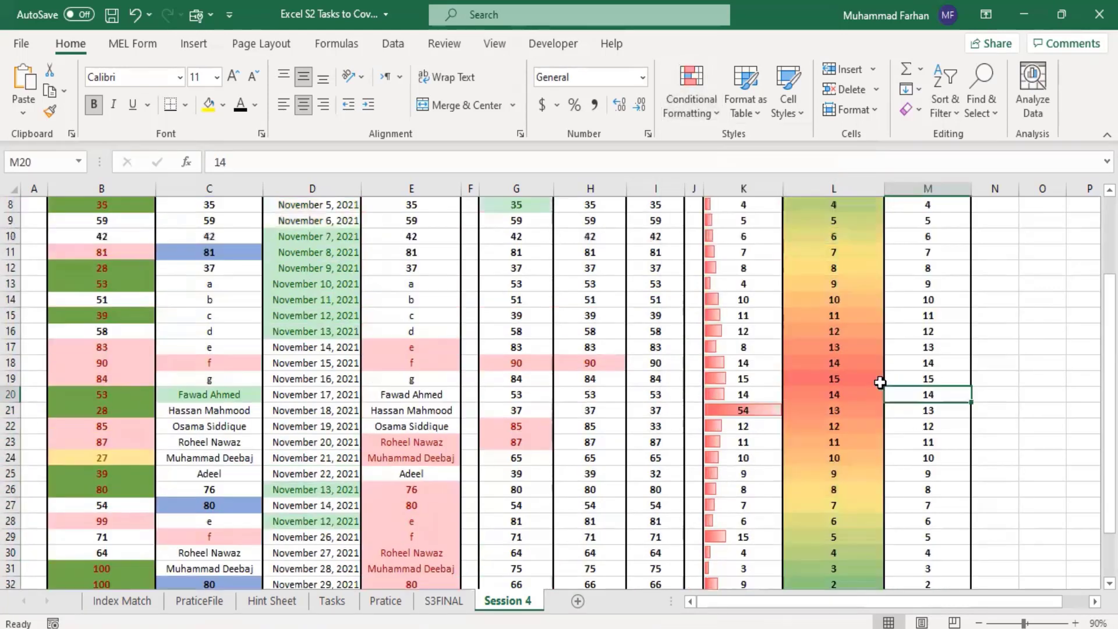
{"action": "scroll", "coordinate": [879, 380], "scroll_direction": "up", "scroll_amount": 2}
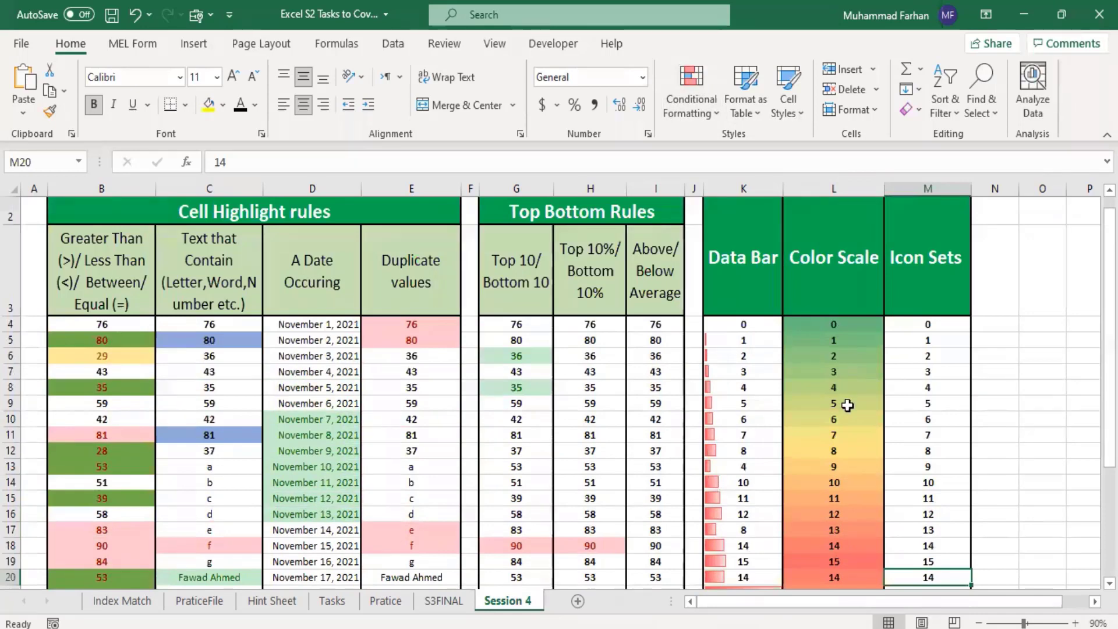
Step: In the Color Scale column, change L5 to 15 and L9 to 9
{"action": "scroll", "coordinate": [848, 406], "scroll_direction": "down", "scroll_amount": 2}
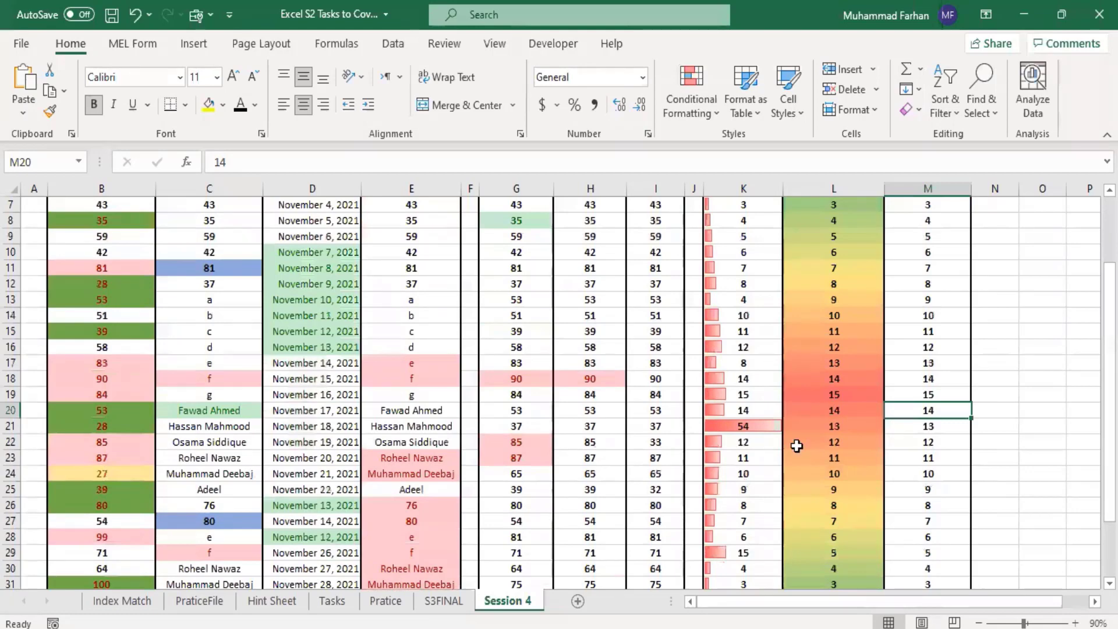
{"action": "scroll", "coordinate": [860, 442], "scroll_direction": "down", "scroll_amount": 1}
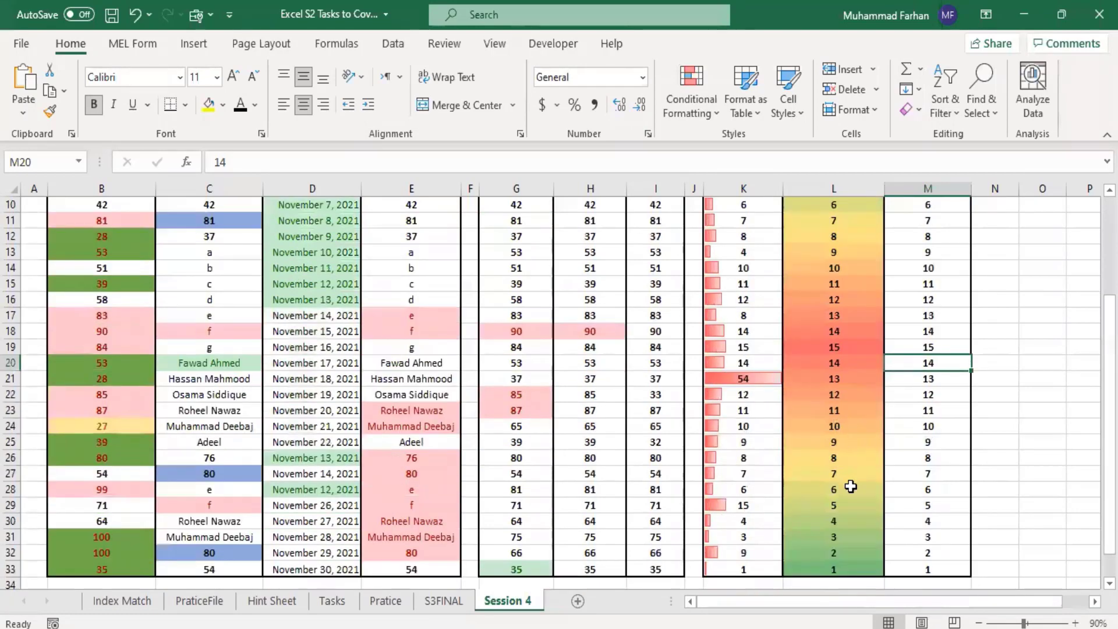
{"action": "scroll", "coordinate": [849, 424], "scroll_direction": "up", "scroll_amount": 3}
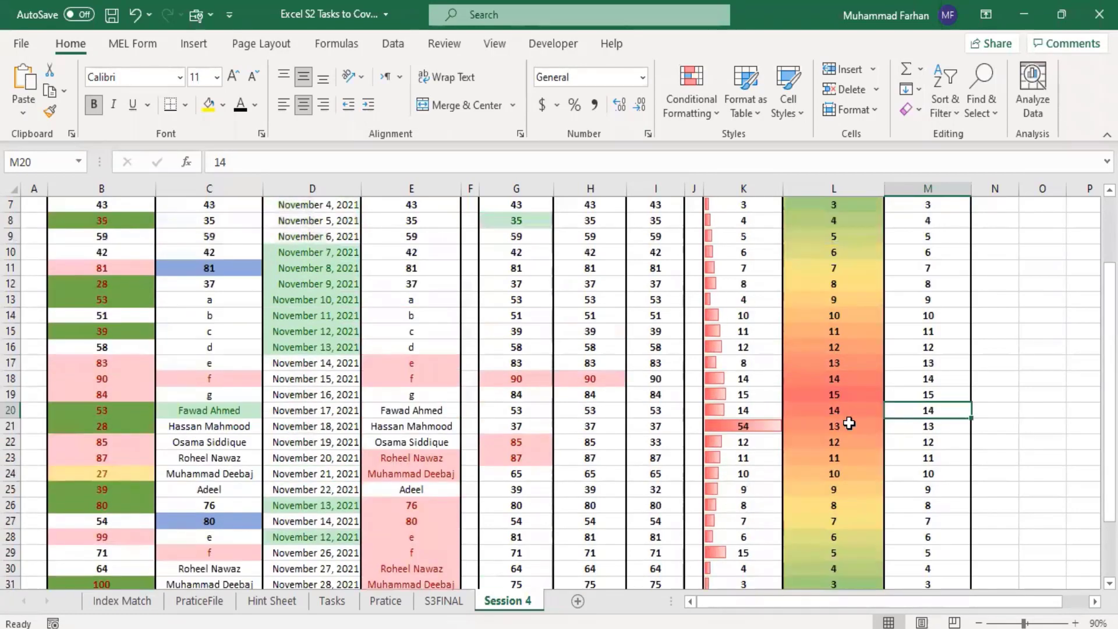
{"action": "scroll", "coordinate": [849, 424], "scroll_direction": "down", "scroll_amount": 1}
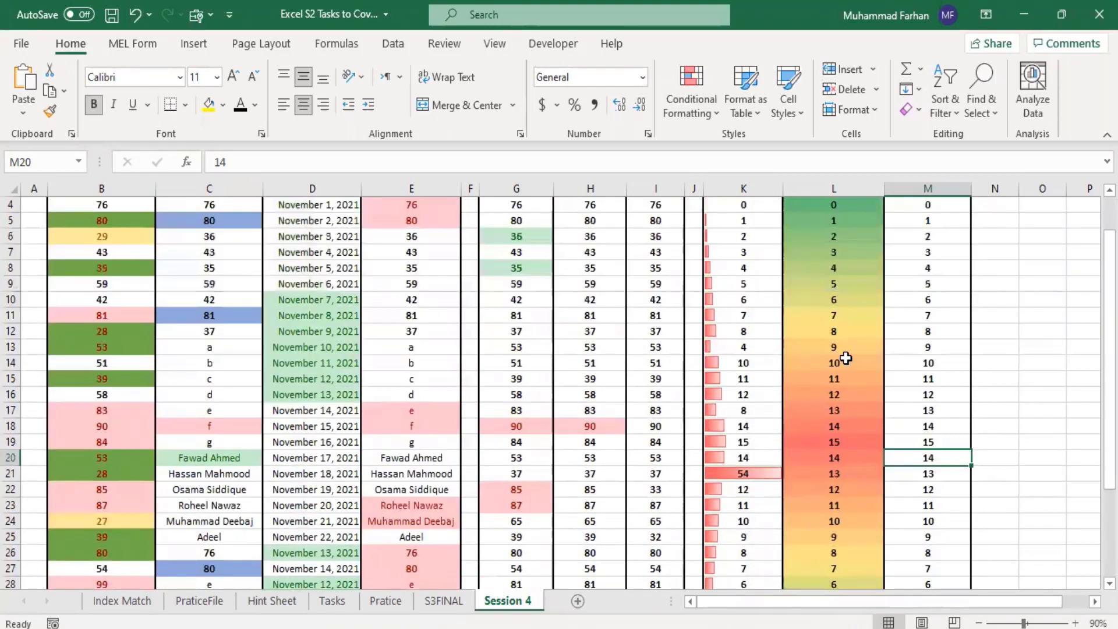
{"action": "scroll", "coordinate": [845, 359], "scroll_direction": "down", "scroll_amount": 1}
{"action": "left_click", "coordinate": [827, 225]}
{"action": "type", "text": "15"}
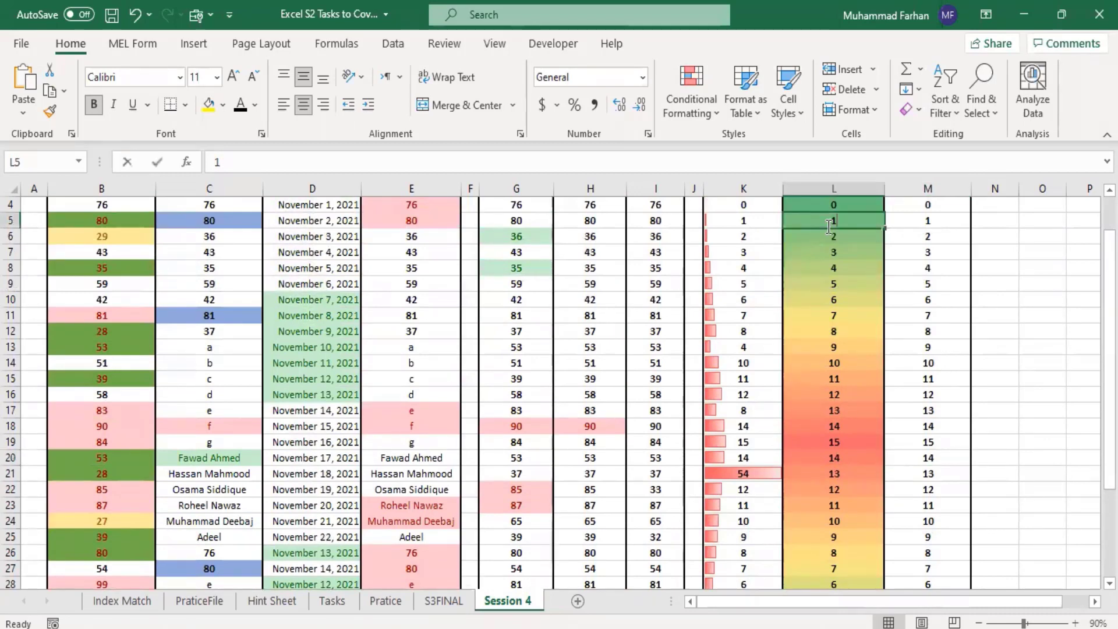
{"action": "key", "text": "Return"}
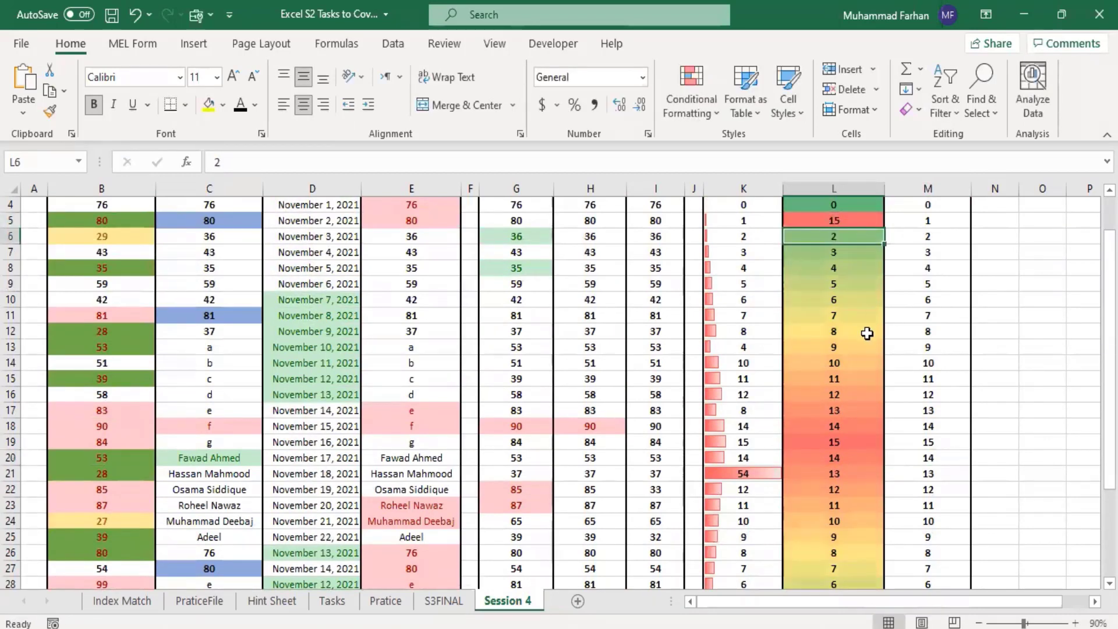
{"action": "left_click", "coordinate": [841, 286]}
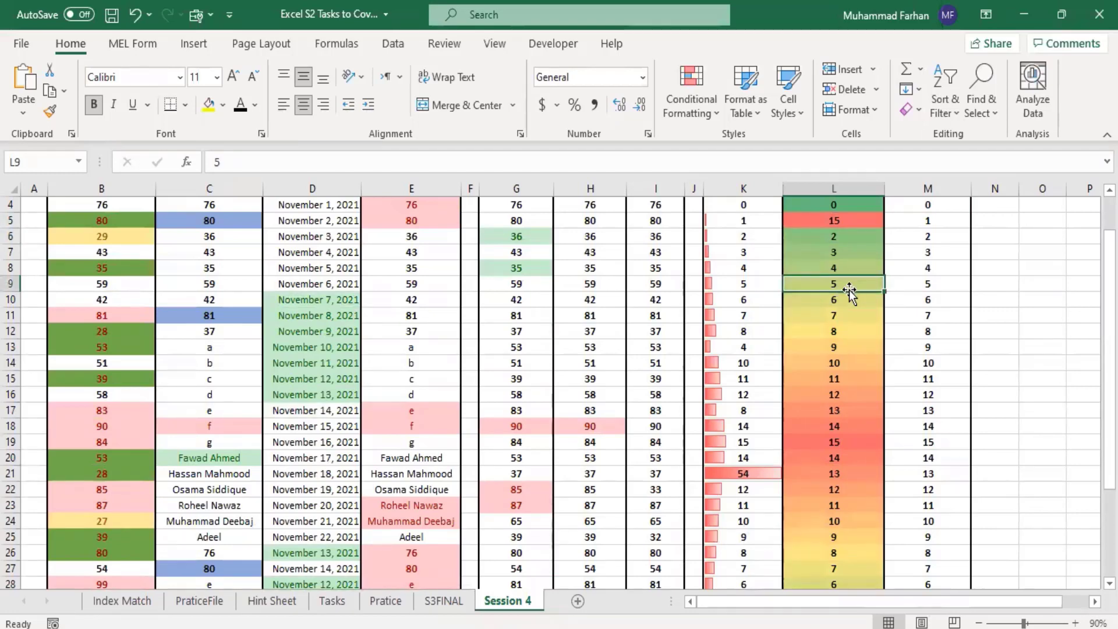
{"action": "type", "text": "9"}
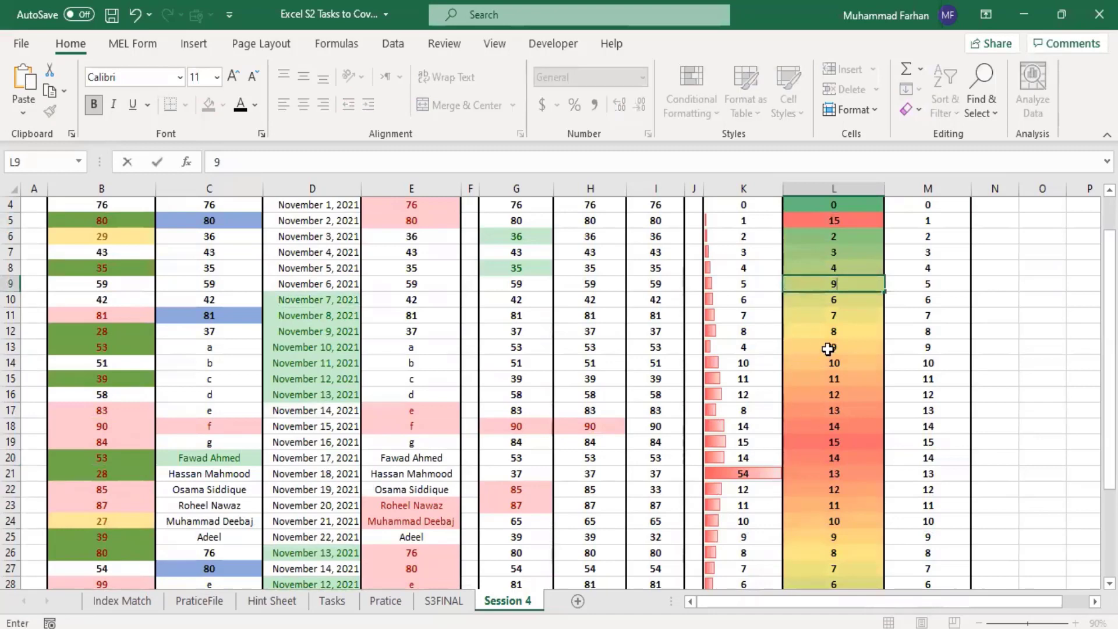
{"action": "key", "text": "Return"}
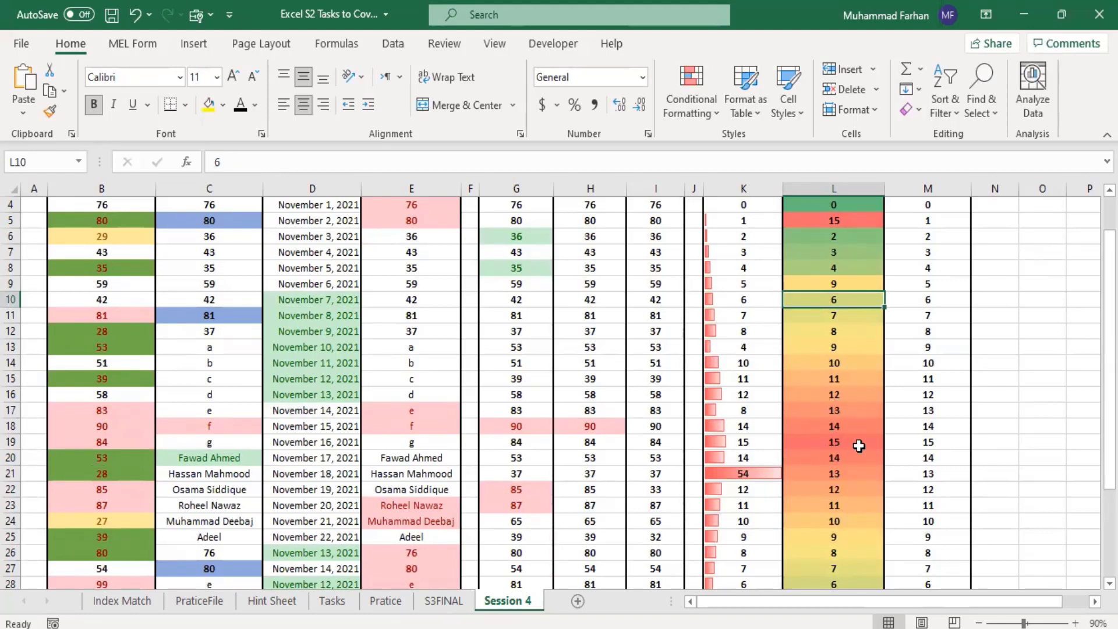
Step: Examine the custom color scale rule settings for L4:L33, including the minimum value types, without applying a new rule
{"action": "scroll", "coordinate": [841, 489], "scroll_direction": "down", "scroll_amount": 2}
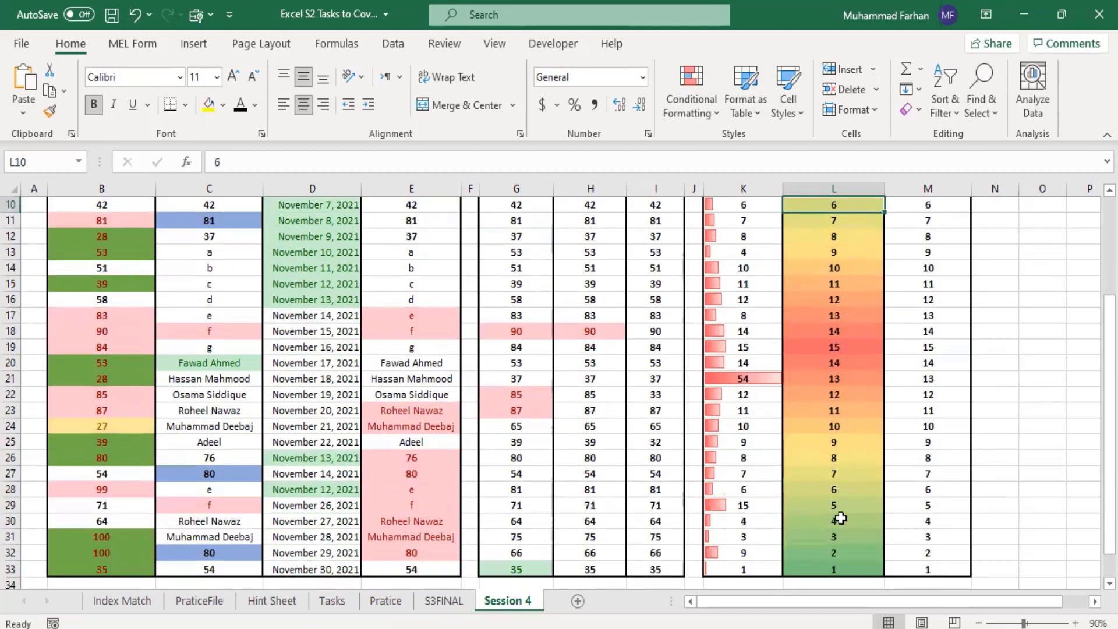
{"action": "left_click", "coordinate": [834, 251]}
{"action": "left_click_drag", "start_coordinate": [845, 571], "coordinate": [812, 335]}
{"action": "scroll", "coordinate": [826, 367], "scroll_direction": "down", "scroll_amount": 2}
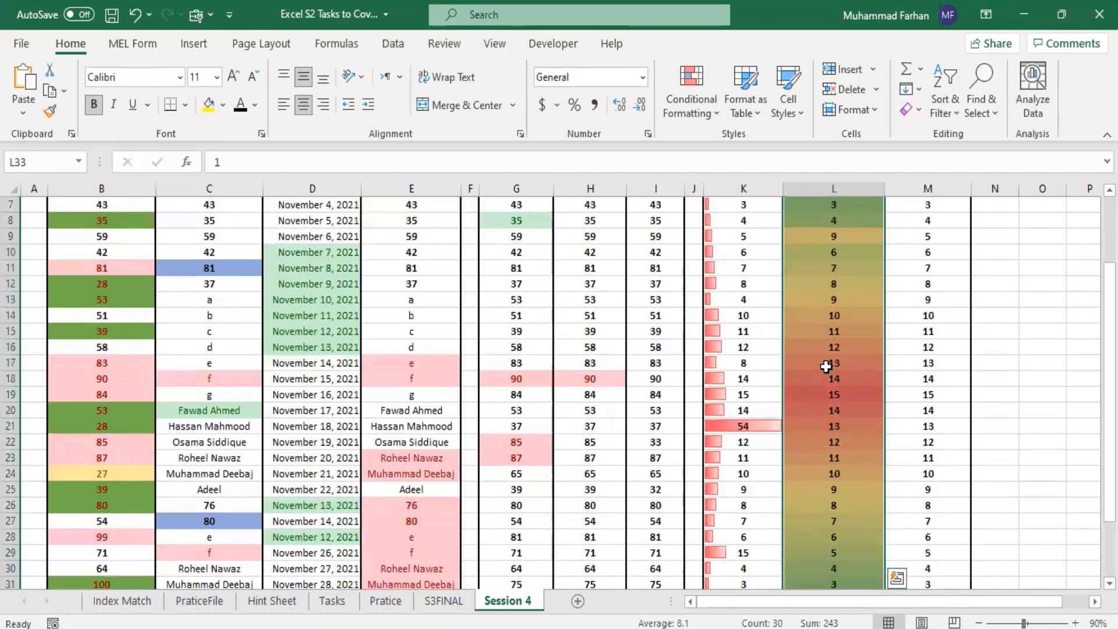
{"action": "left_click", "coordinate": [696, 114]}
{"action": "mouse_move", "coordinate": [795, 281]}
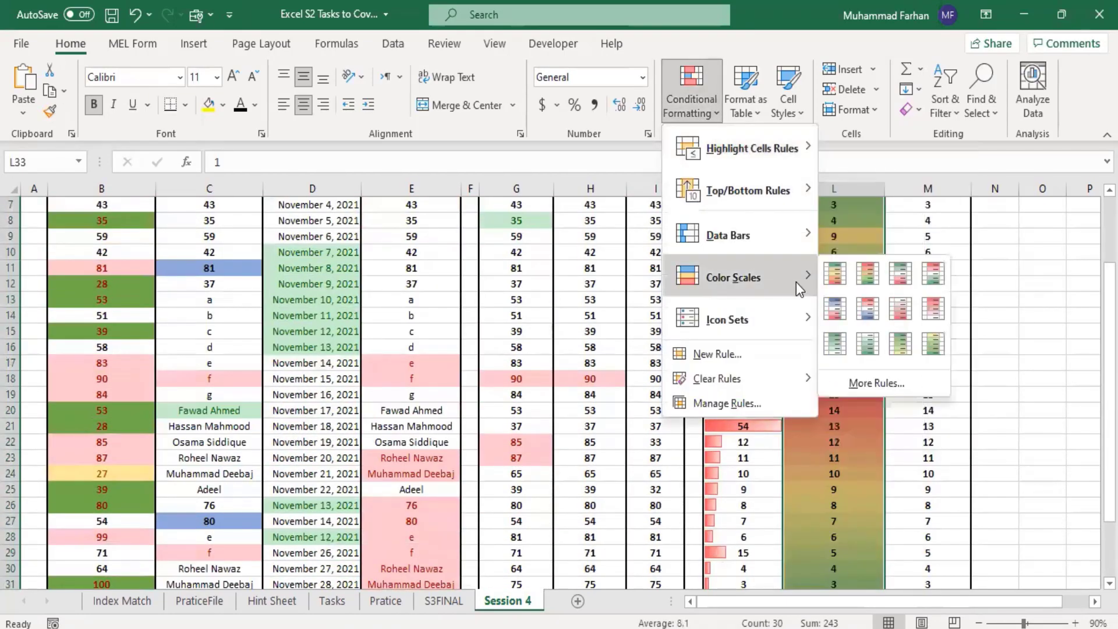
{"action": "left_click", "coordinate": [899, 387]}
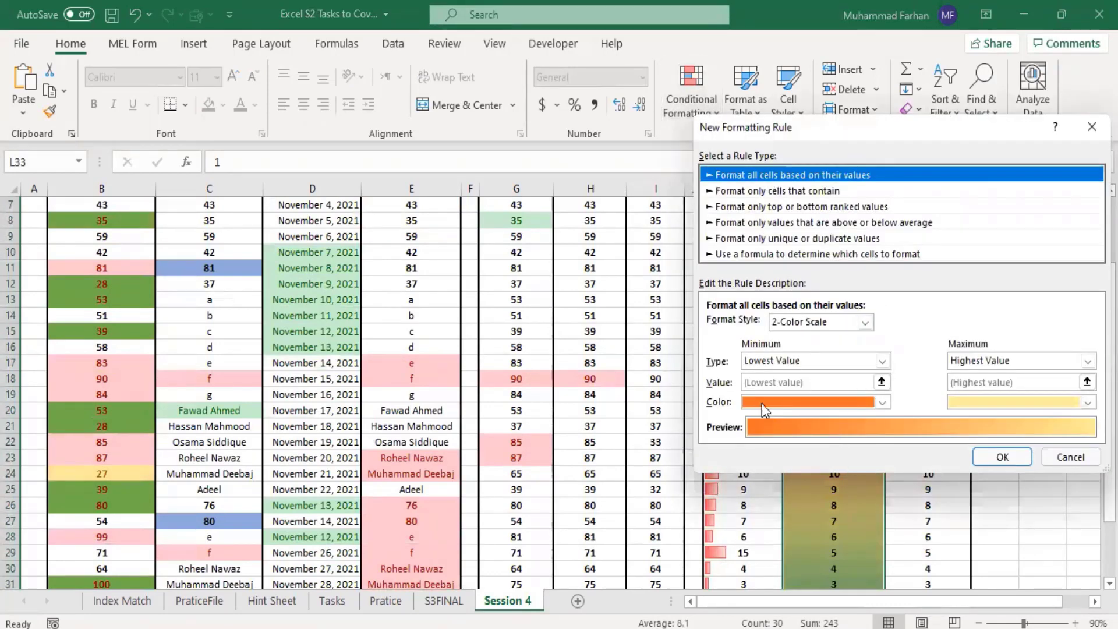
{"action": "left_click", "coordinate": [883, 361]}
{"action": "left_click", "coordinate": [882, 361]}
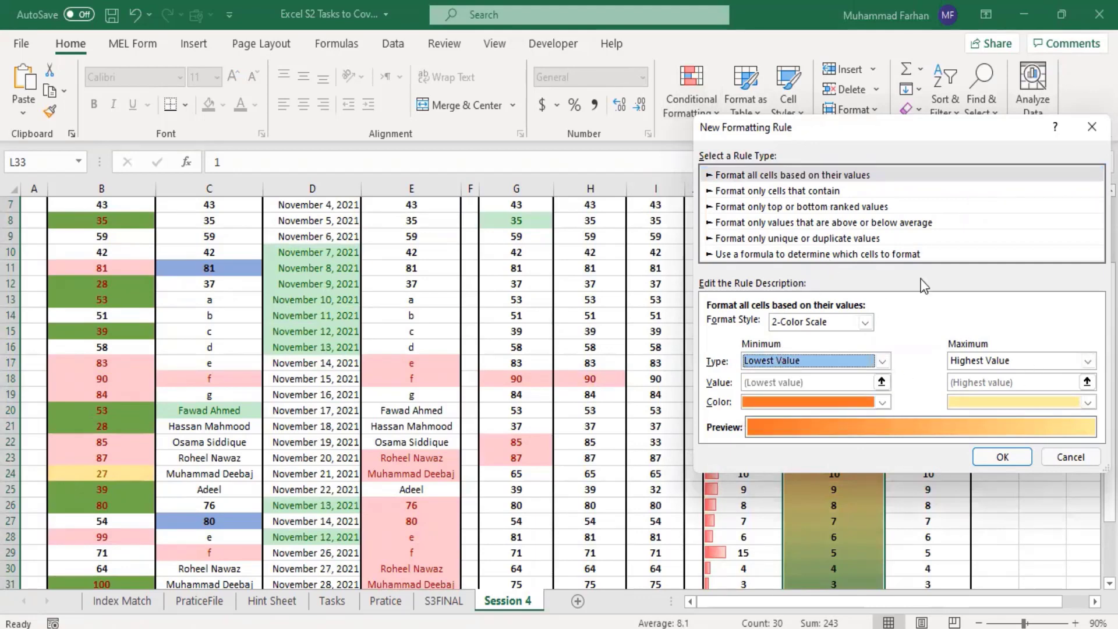
{"action": "left_click", "coordinate": [1083, 465]}
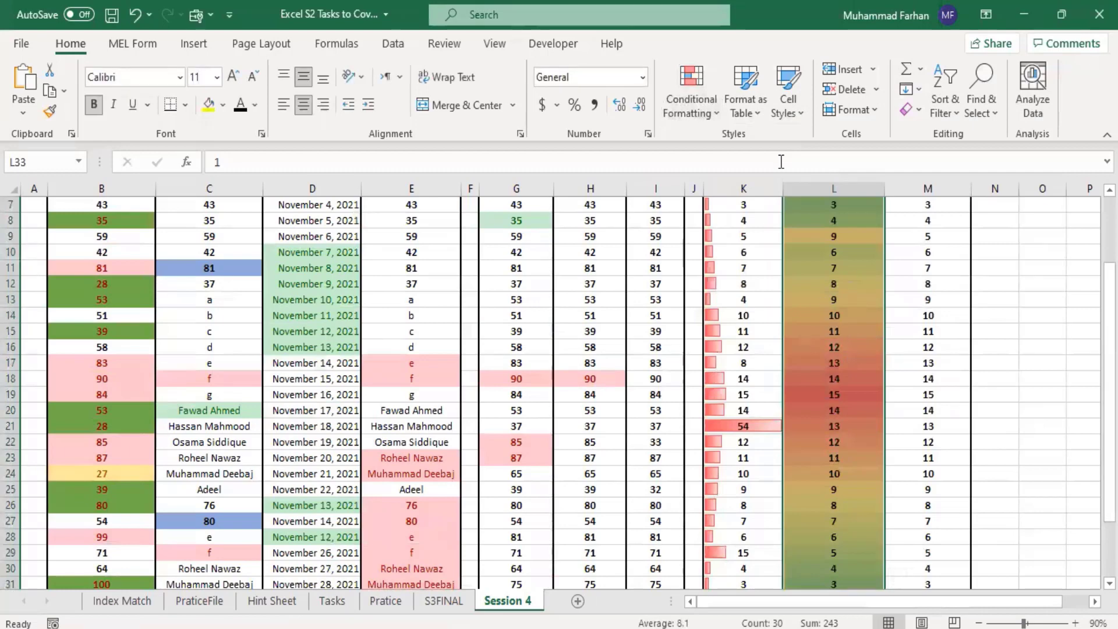
{"action": "scroll", "coordinate": [995, 346], "scroll_direction": "up", "scroll_amount": 2}
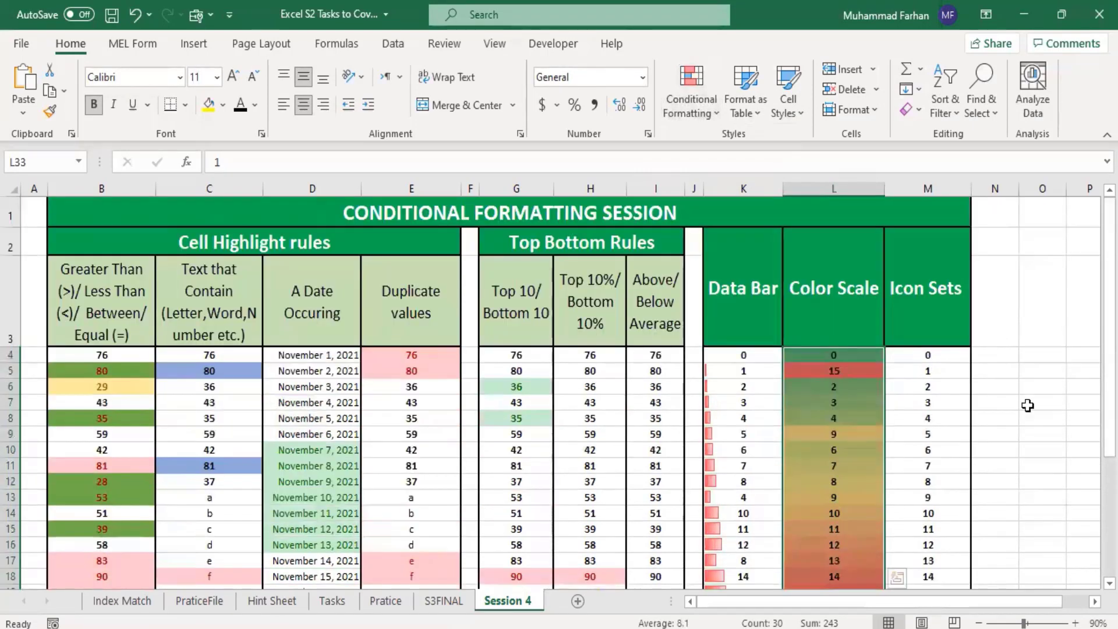
{"action": "left_click", "coordinate": [1026, 404]}
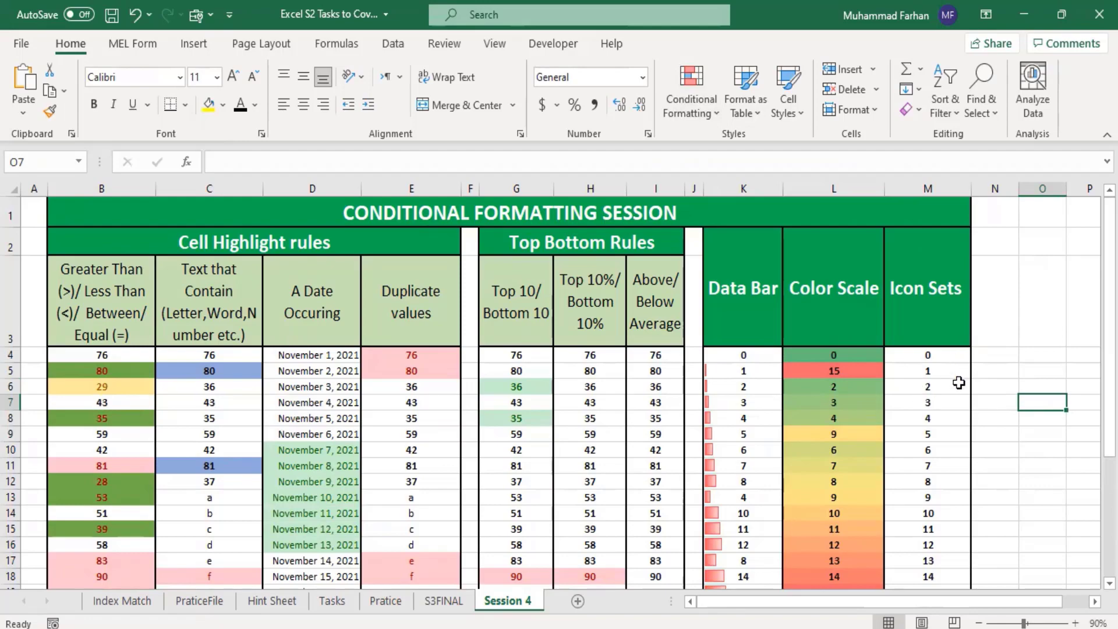
Step: Apply the blue five-bar Ratings icon set to M4:M33 in the Icon Sets column
{"action": "scroll", "coordinate": [959, 382], "scroll_direction": "down", "scroll_amount": 7}
{"action": "mouse_move", "coordinate": [959, 383]}
{"action": "left_mouse_down"}
{"action": "mouse_move", "coordinate": [929, 116]}
{"action": "mouse_move", "coordinate": [942, 172]}
{"action": "mouse_move", "coordinate": [928, 357]}
{"action": "mouse_move", "coordinate": [958, 364]}
{"action": "left_mouse_up"}
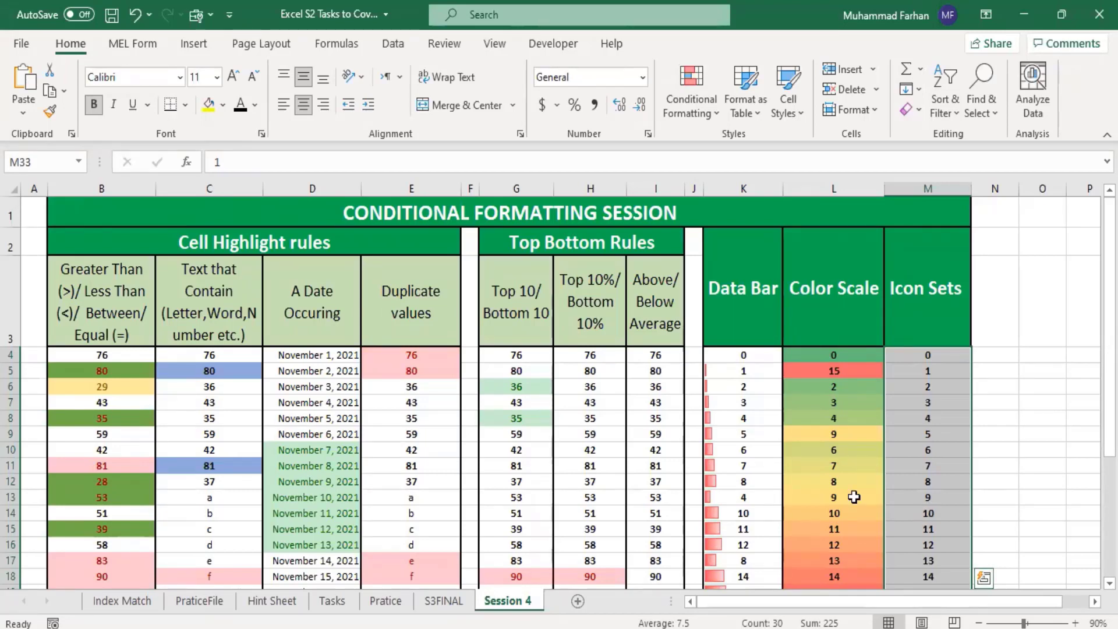
{"action": "left_click", "coordinate": [702, 113]}
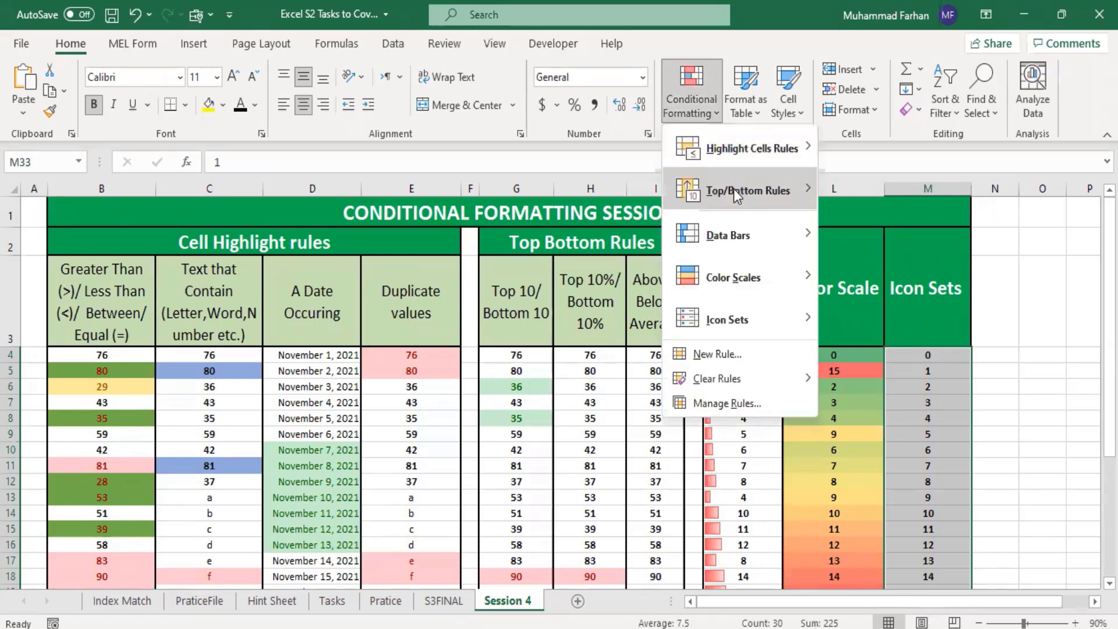
{"action": "mouse_move", "coordinate": [805, 323]}
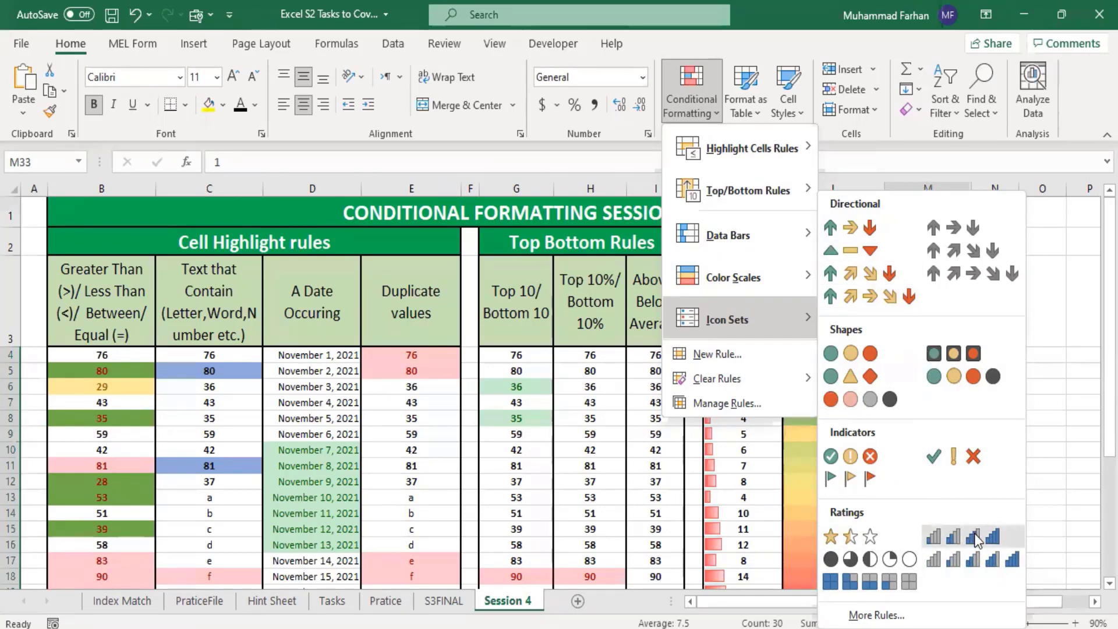
{"action": "left_click", "coordinate": [987, 562]}
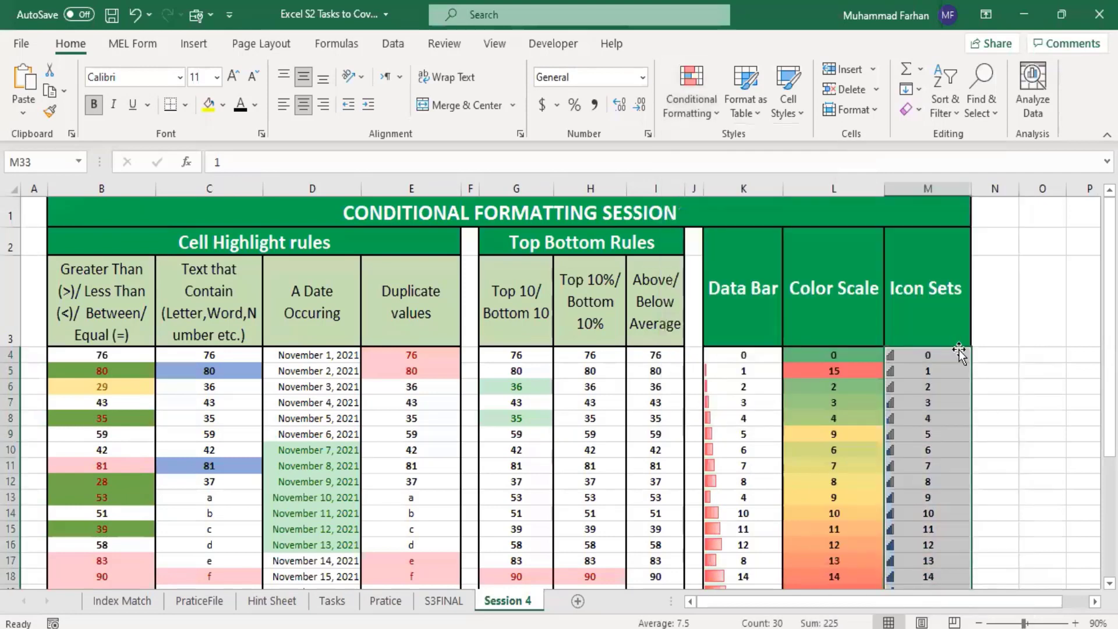
{"action": "left_click", "coordinate": [999, 451]}
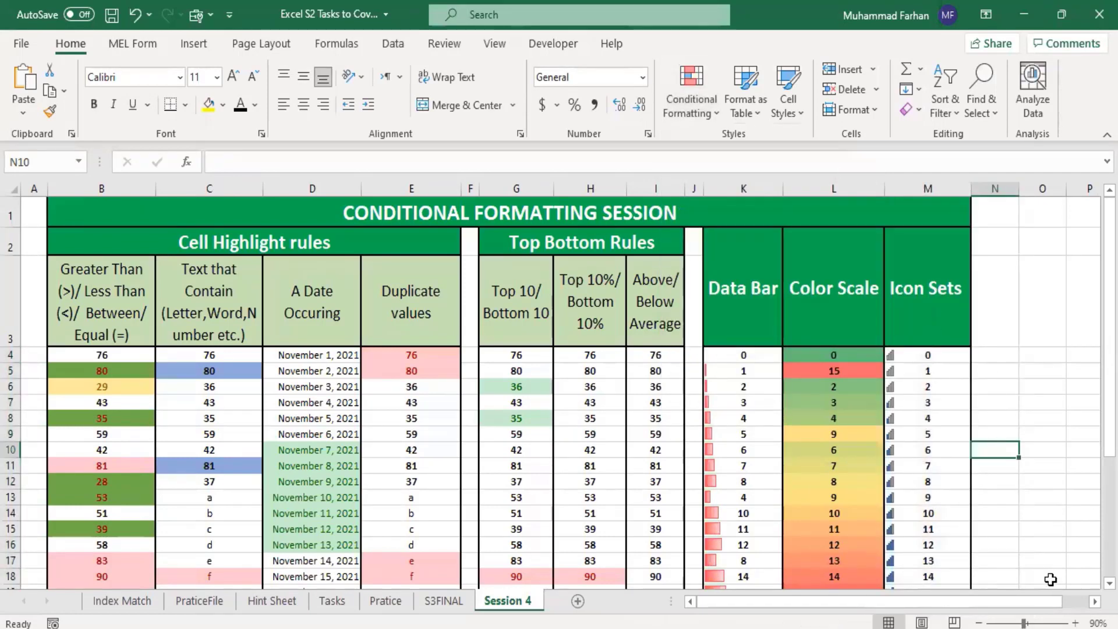
Step: Replace the icon set in M4:M33 with the colored five-arrow directional set and examine the arrows along the column
{"action": "left_click", "coordinate": [1076, 623]}
{"action": "left_click", "coordinate": [1076, 623]}
{"action": "left_click", "coordinate": [1076, 624]}
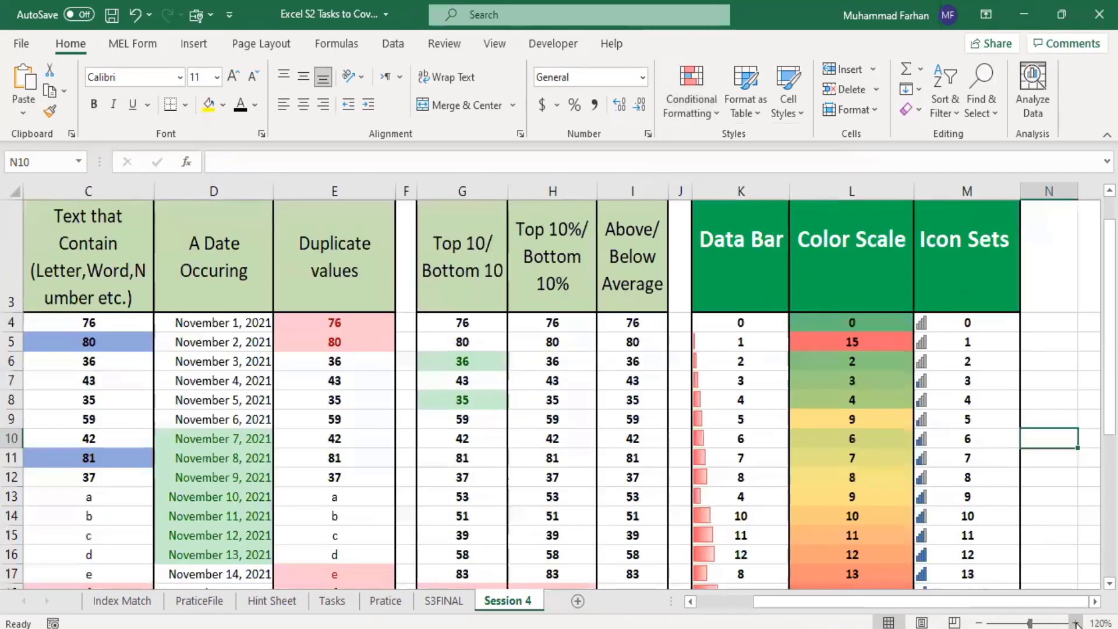
{"action": "scroll", "coordinate": [993, 387], "scroll_direction": "up", "scroll_amount": 1}
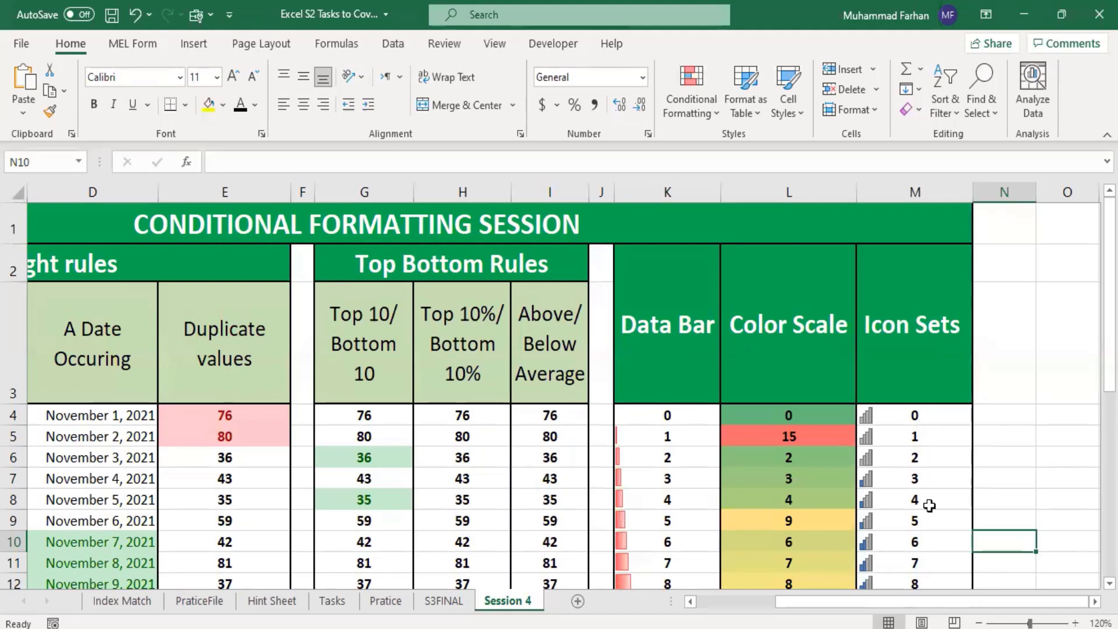
{"action": "scroll", "coordinate": [932, 474], "scroll_direction": "down", "scroll_amount": 1}
{"action": "left_click_drag", "start_coordinate": [1109, 343], "coordinate": [1109, 495]}
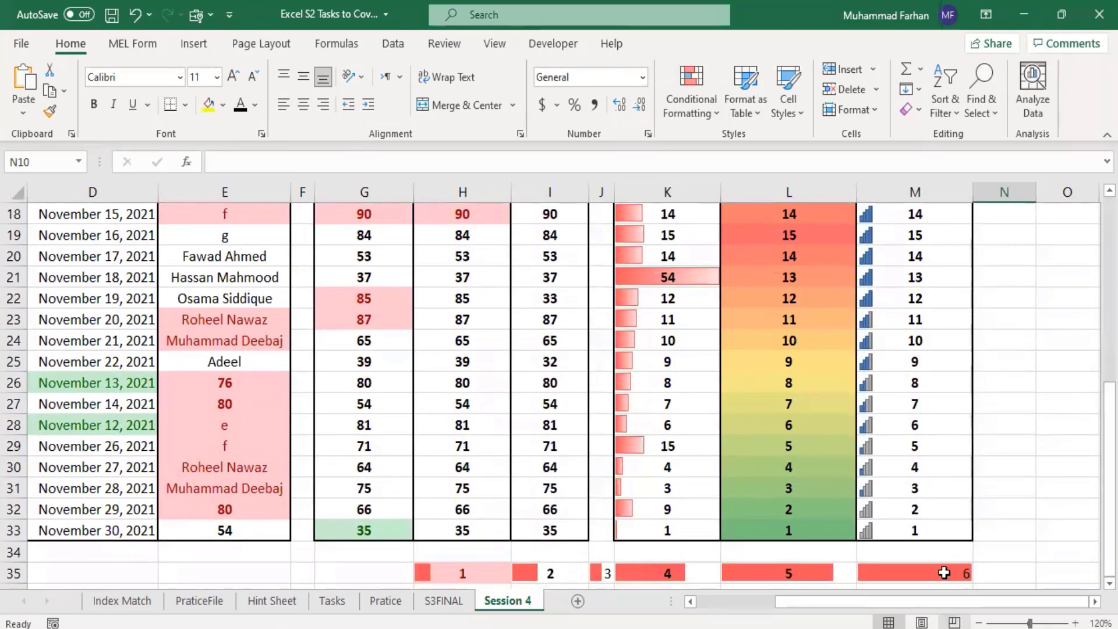
{"action": "left_click_drag", "start_coordinate": [930, 530], "coordinate": [927, 423]}
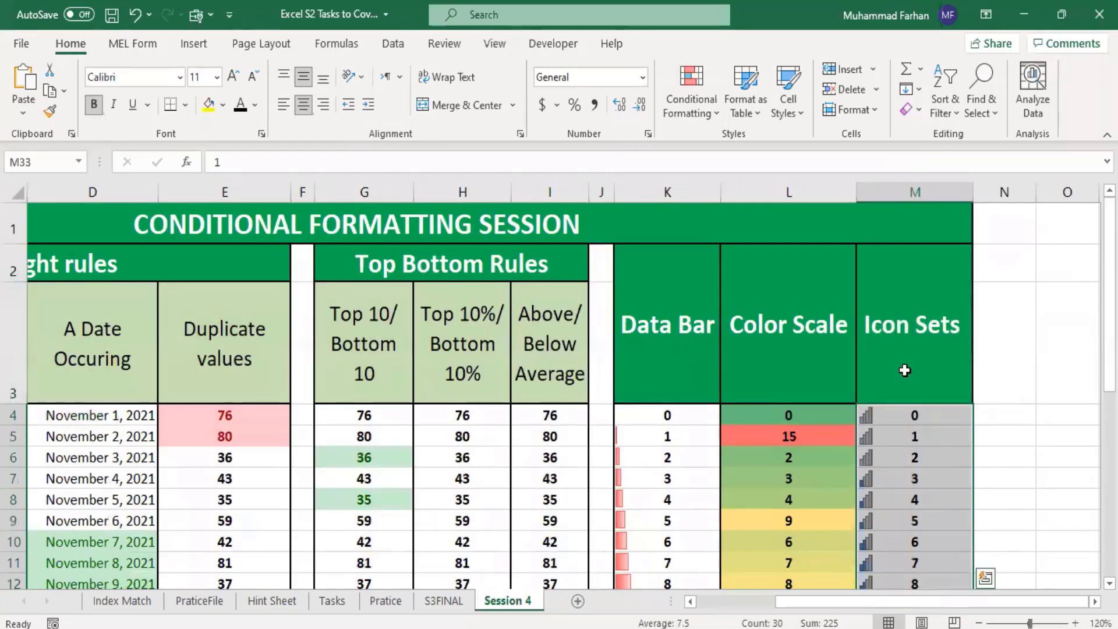
{"action": "left_click", "coordinate": [696, 111]}
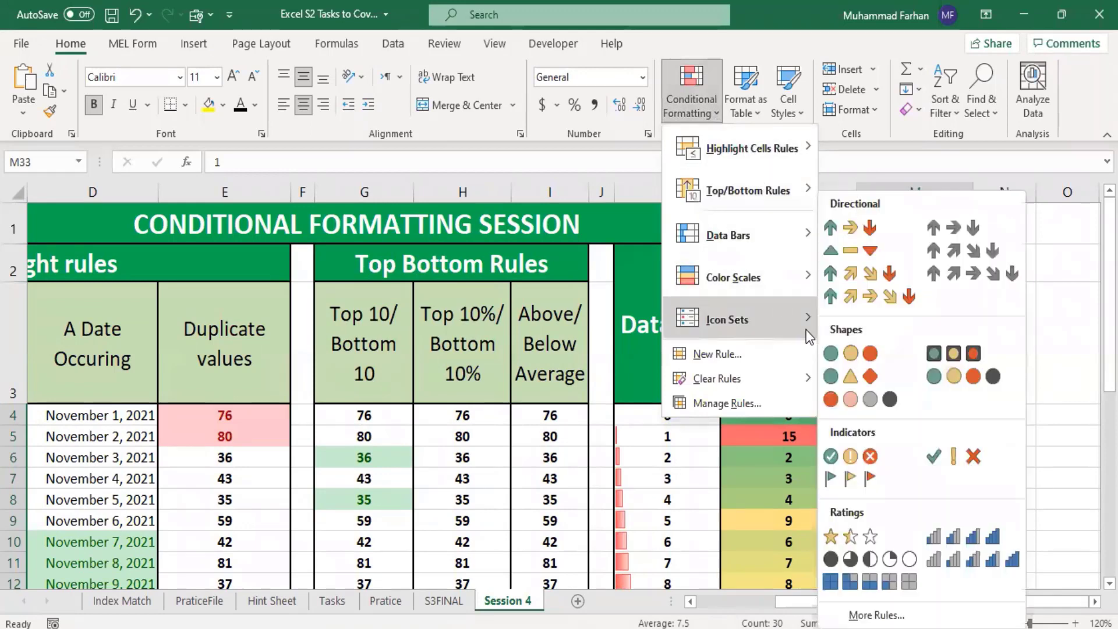
{"action": "left_click", "coordinate": [879, 307]}
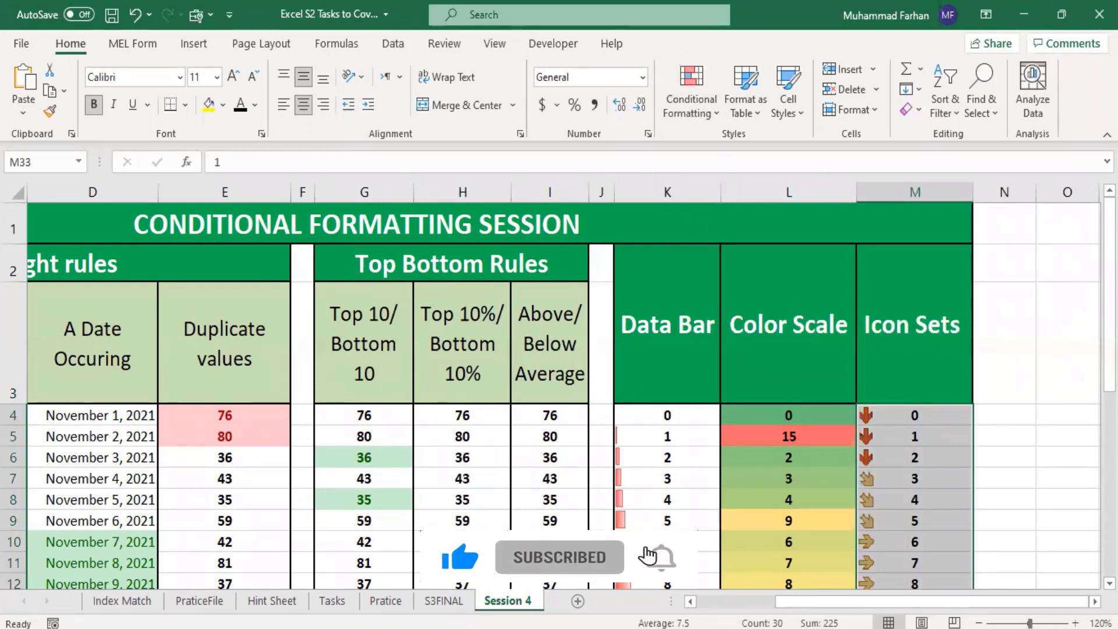
{"action": "left_click_drag", "start_coordinate": [1109, 275], "coordinate": [1109, 346]}
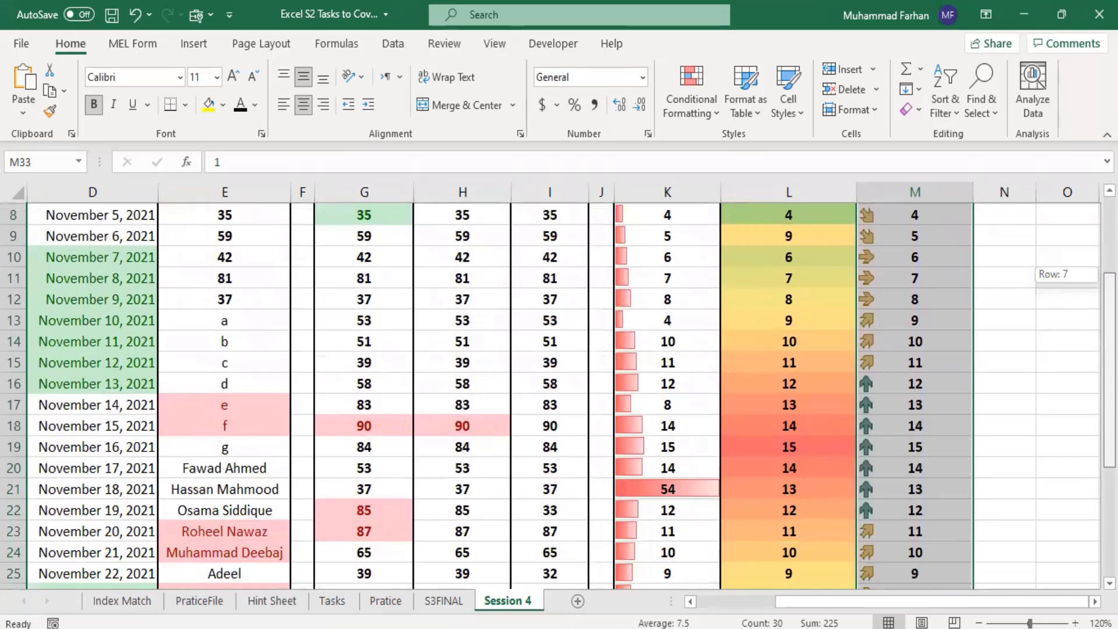
{"action": "left_click_drag", "start_coordinate": [1110, 345], "coordinate": [1109, 314]}
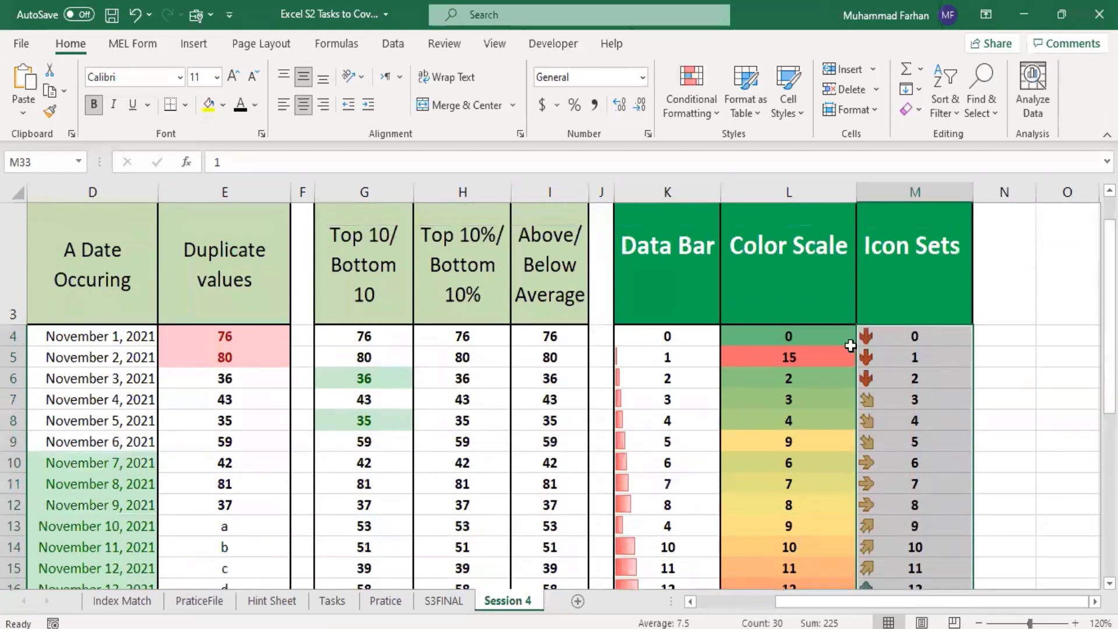
{"action": "left_click", "coordinate": [708, 115]}
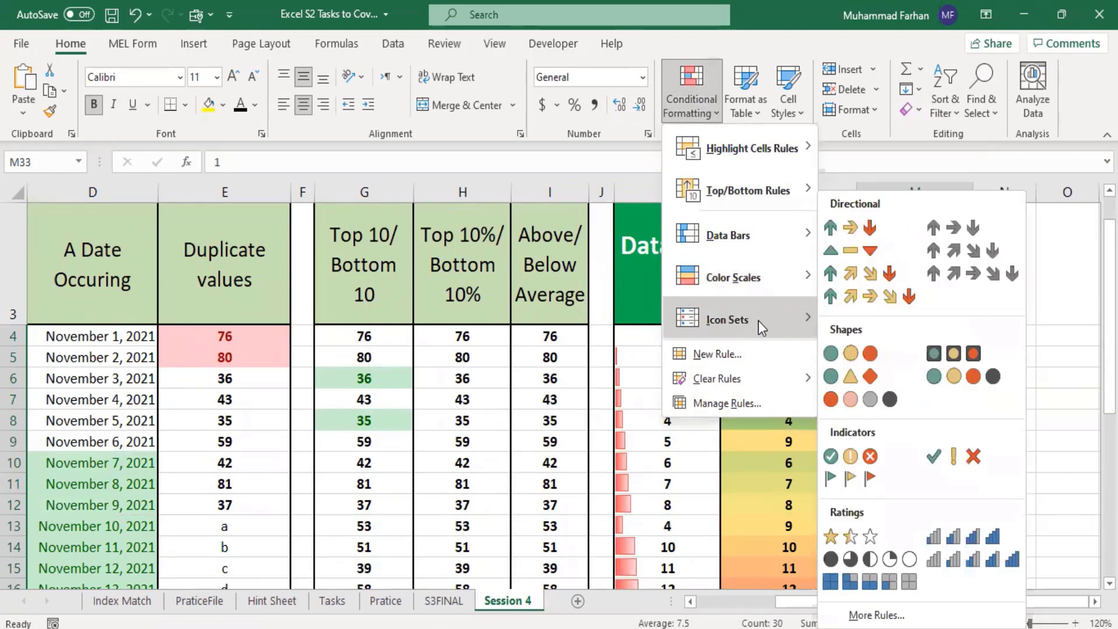
{"action": "mouse_move", "coordinate": [781, 154]}
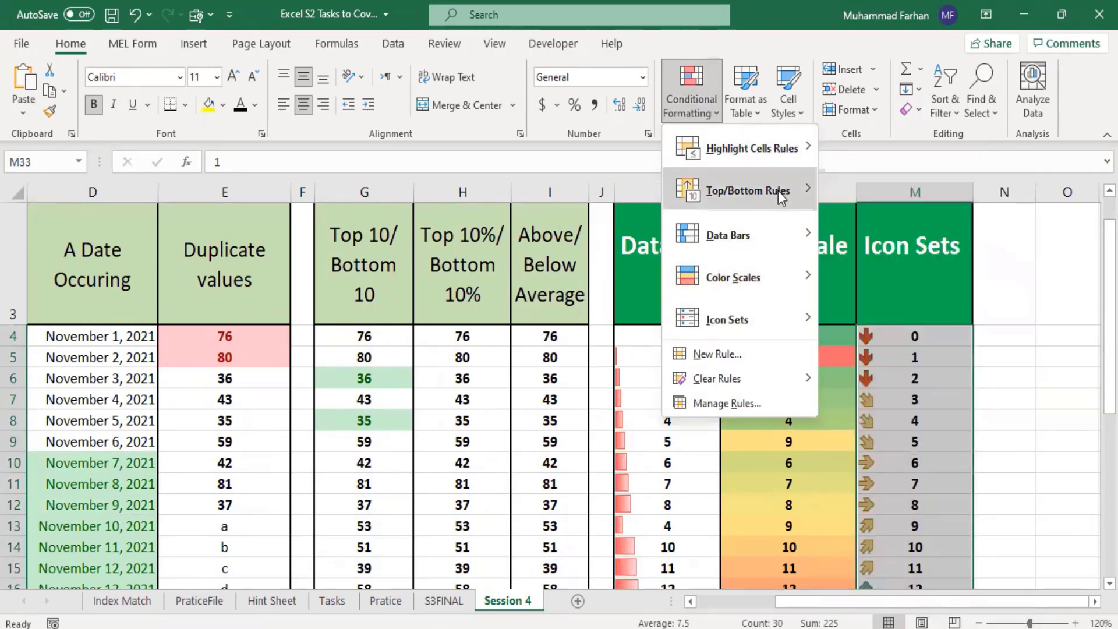
{"action": "mouse_move", "coordinate": [779, 191]}
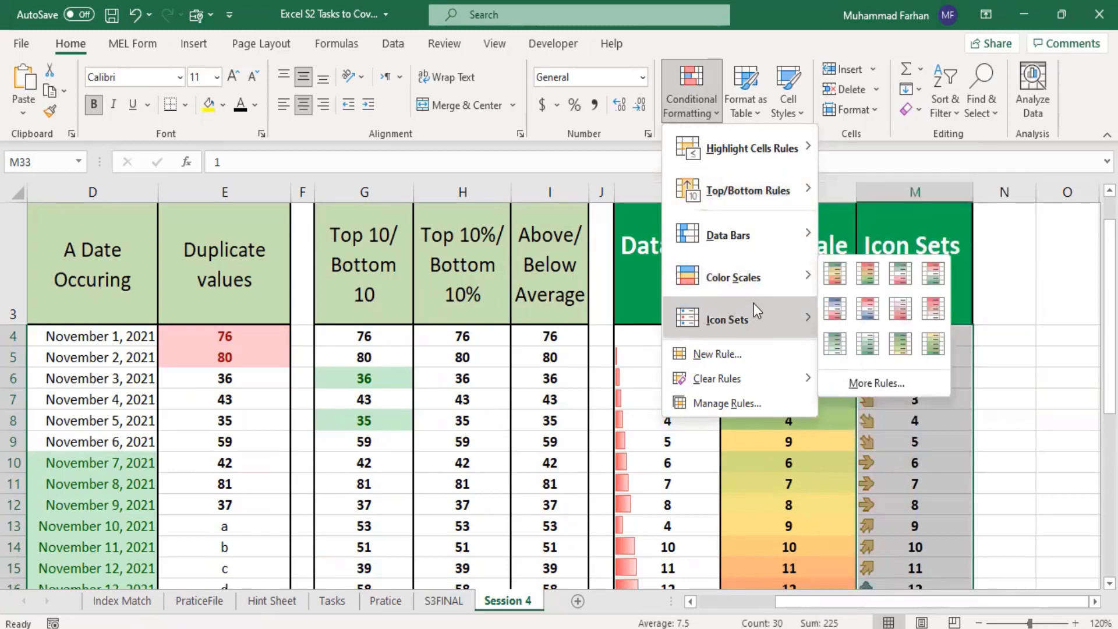
{"action": "mouse_move", "coordinate": [761, 323]}
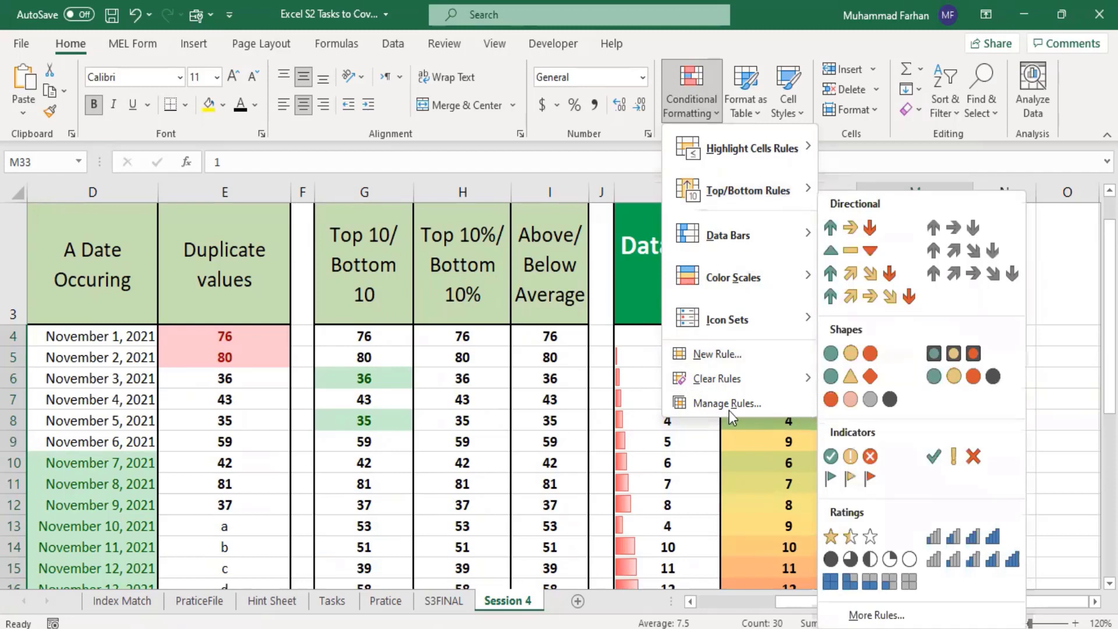
{"action": "left_click", "coordinate": [934, 438]}
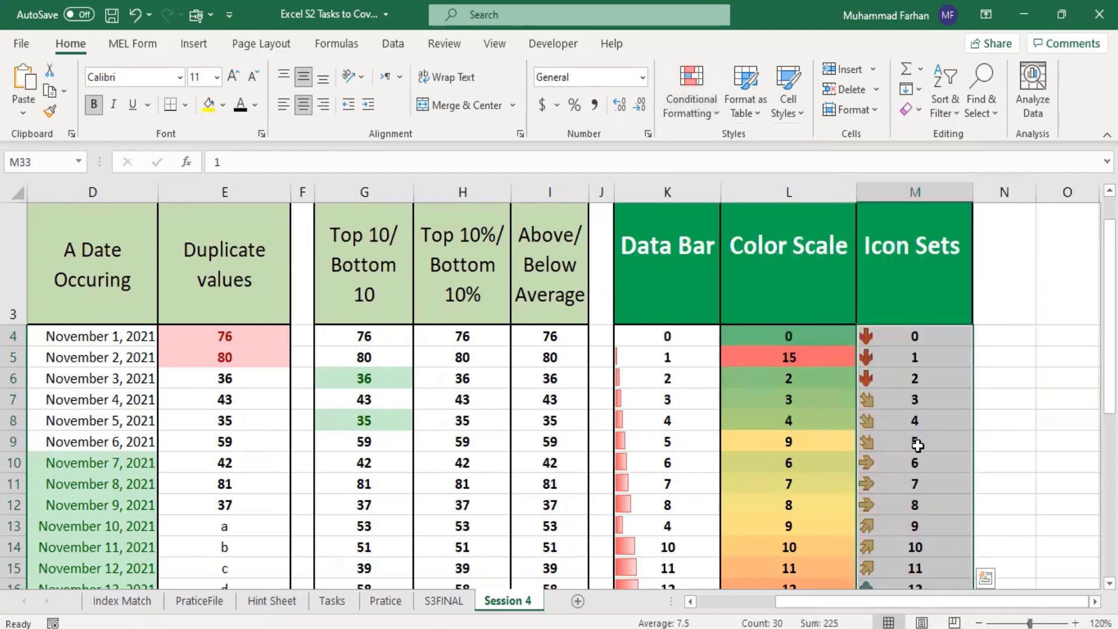
Step: Clear the conditional formatting rules from only the Color Scale cells L4:L33
{"action": "left_click", "coordinate": [915, 443]}
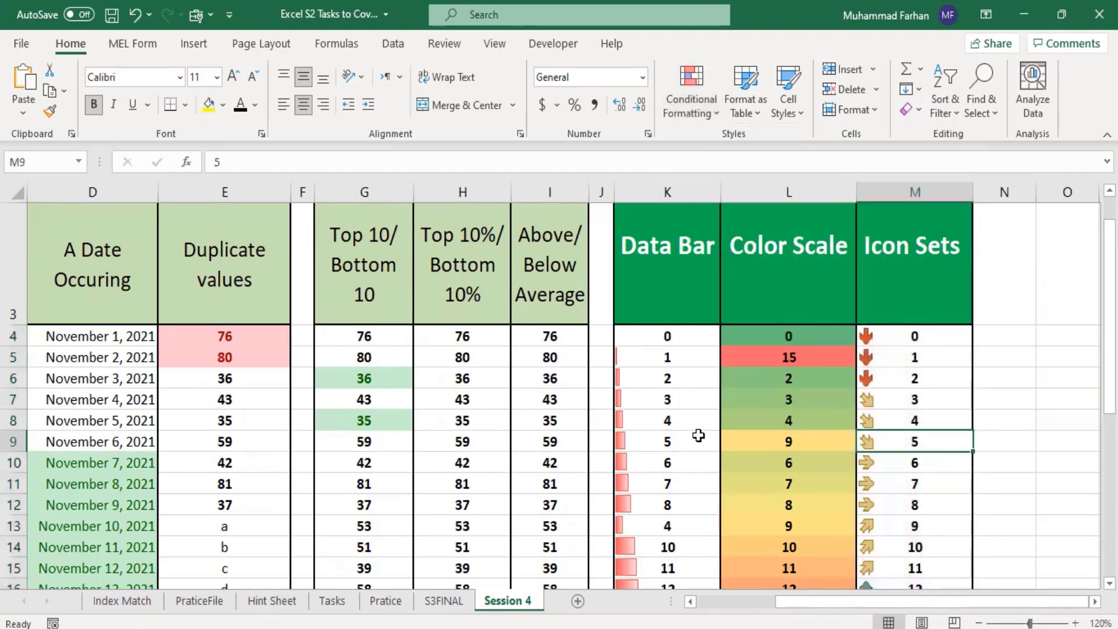
{"action": "left_click_drag", "start_coordinate": [782, 336], "coordinate": [791, 584]}
{"action": "left_click_drag", "start_coordinate": [793, 557], "coordinate": [794, 554]}
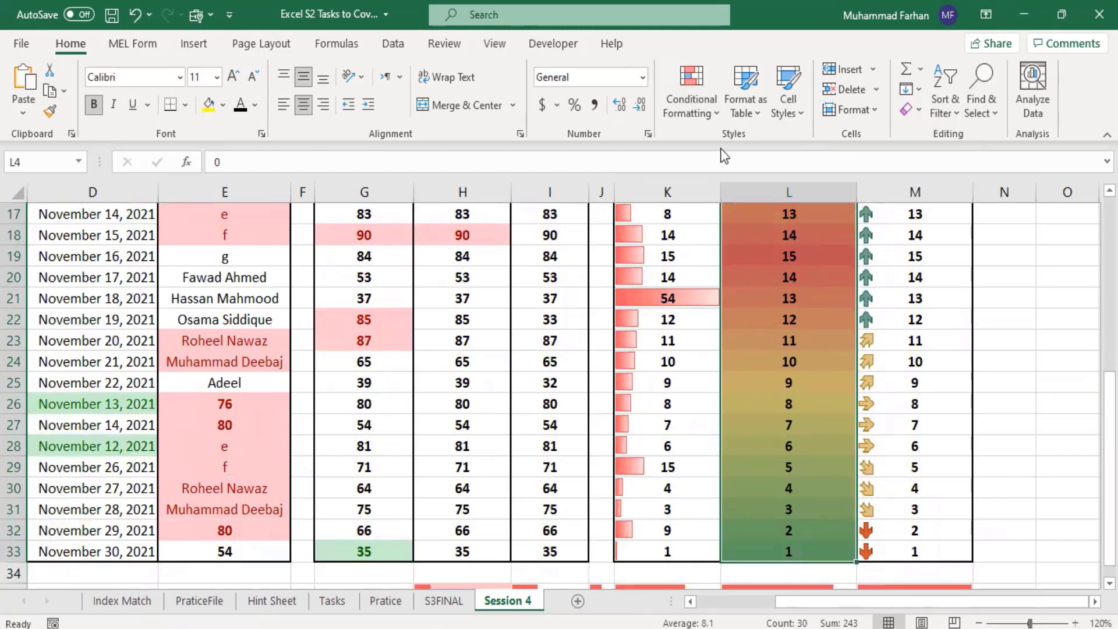
{"action": "left_click", "coordinate": [709, 111]}
{"action": "mouse_move", "coordinate": [754, 384]}
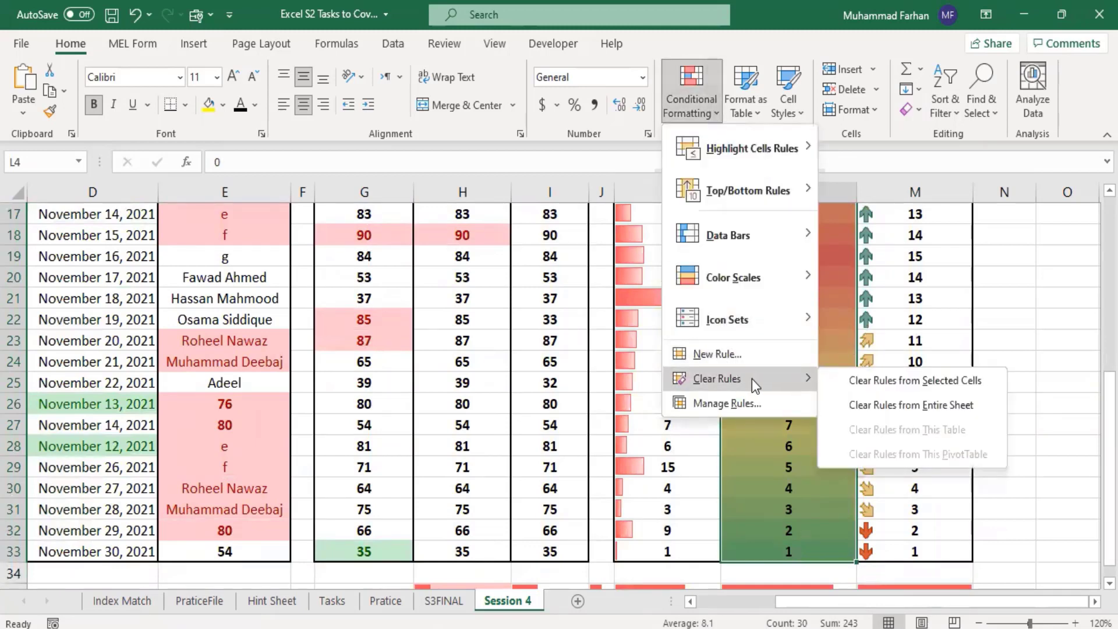
{"action": "left_click", "coordinate": [889, 385]}
{"action": "left_click", "coordinate": [1004, 341]}
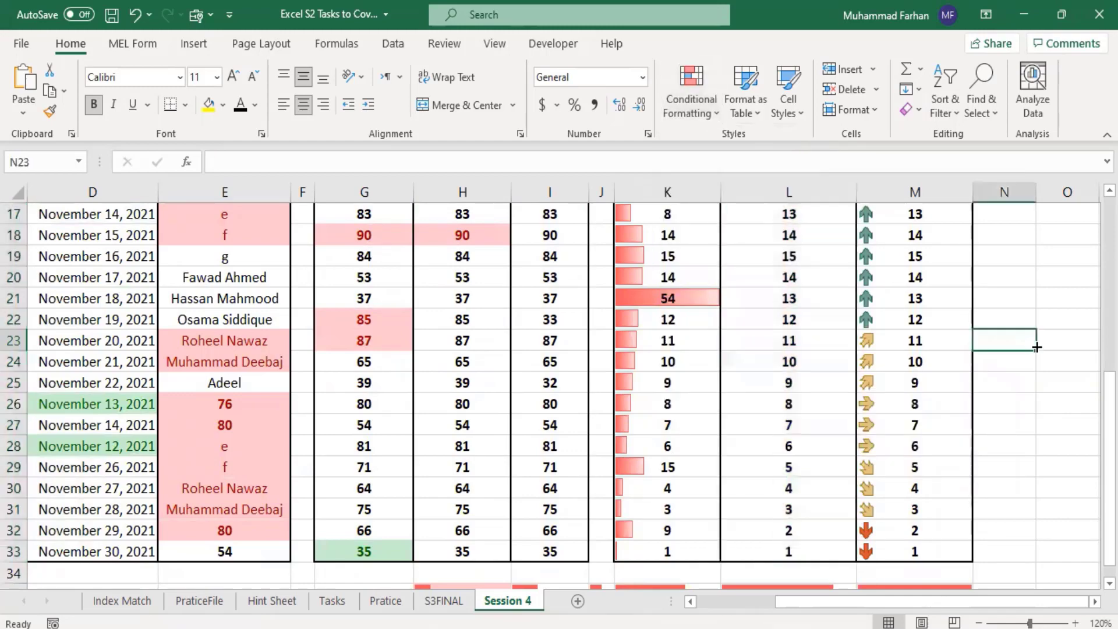
{"action": "scroll", "coordinate": [812, 329], "scroll_direction": "up", "scroll_amount": 2}
{"action": "scroll", "coordinate": [815, 339], "scroll_direction": "down", "scroll_amount": 1}
{"action": "scroll", "coordinate": [814, 338], "scroll_direction": "down", "scroll_amount": 1}
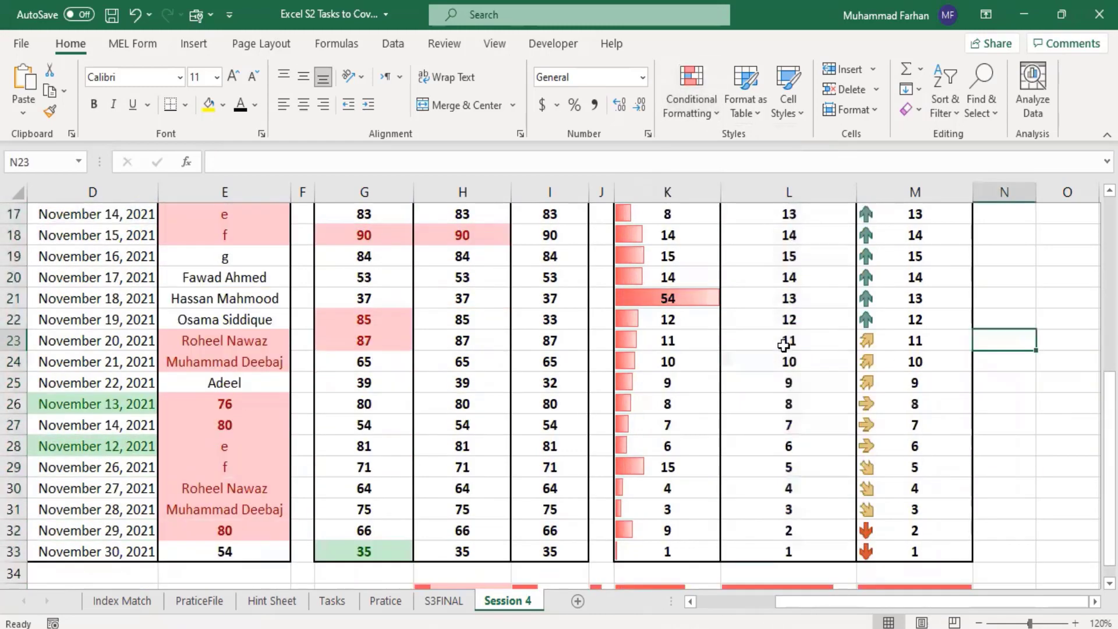
Step: Clear the conditional formatting rules from the entire sheet and check all the columns from B onward
{"action": "left_click", "coordinate": [713, 117]}
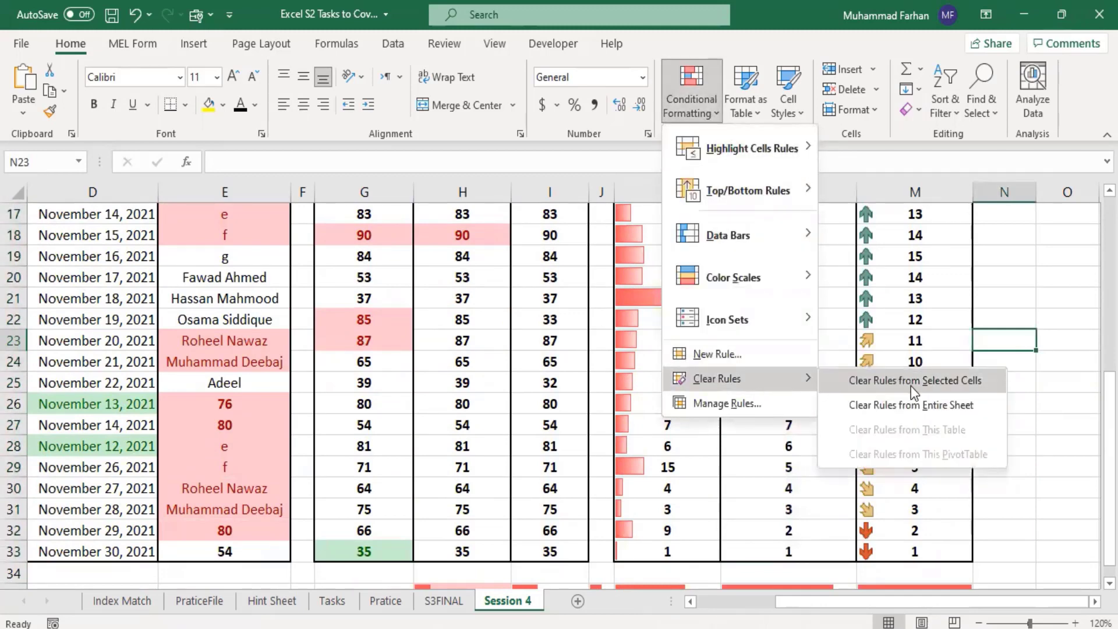
{"action": "left_click", "coordinate": [917, 408]}
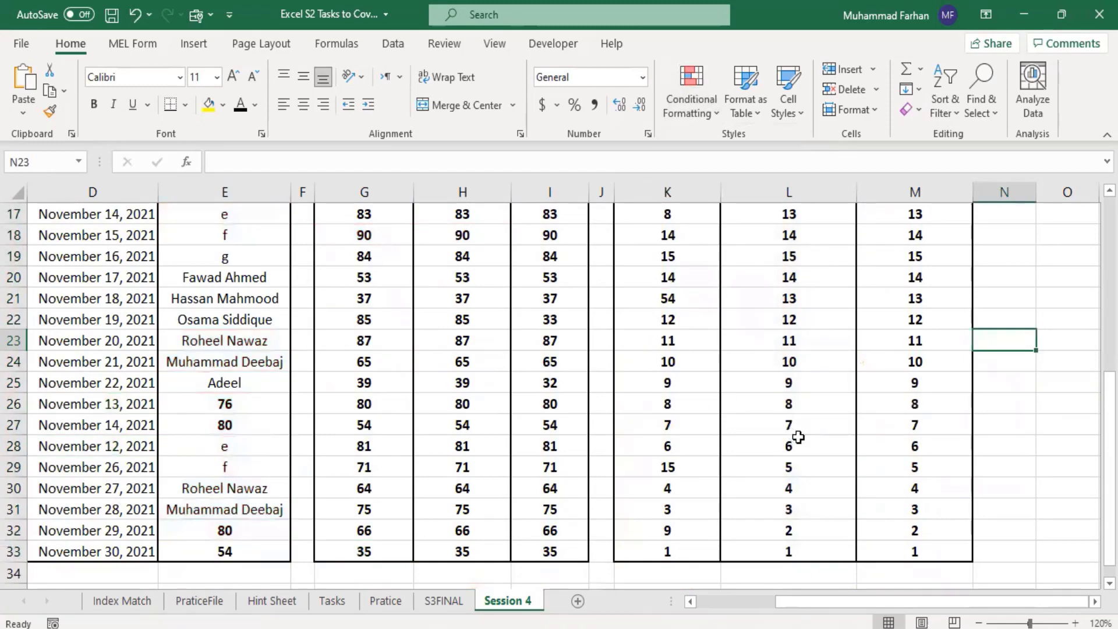
{"action": "left_click_drag", "start_coordinate": [861, 604], "coordinate": [764, 600]}
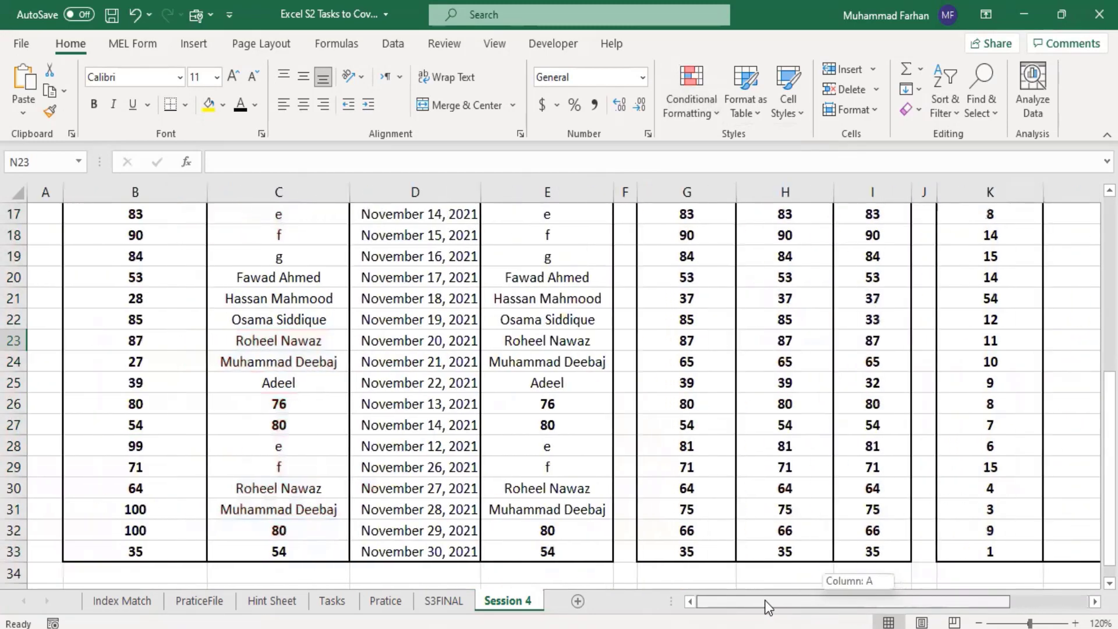
{"action": "scroll", "coordinate": [738, 439], "scroll_direction": "up", "scroll_amount": 5}
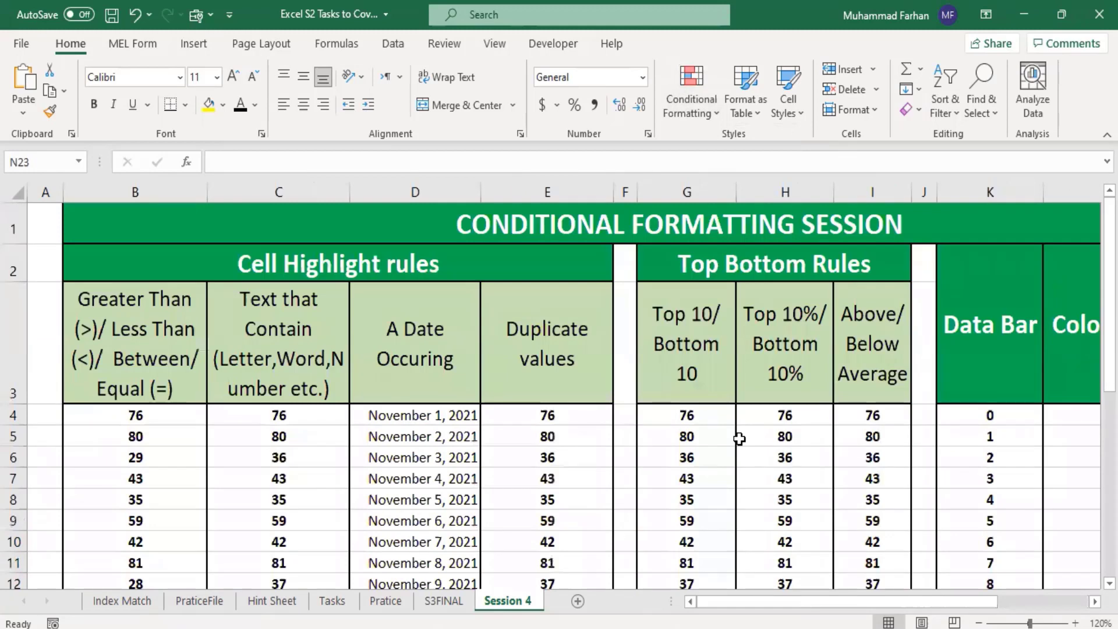
{"action": "left_click", "coordinate": [716, 105]}
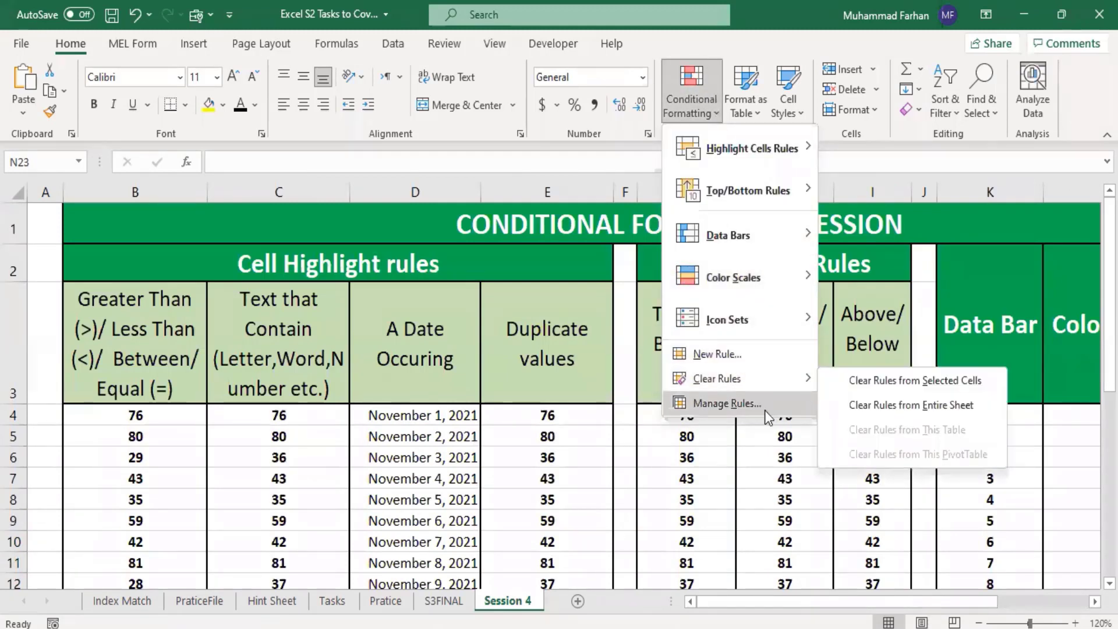
{"action": "left_click", "coordinate": [574, 498]}
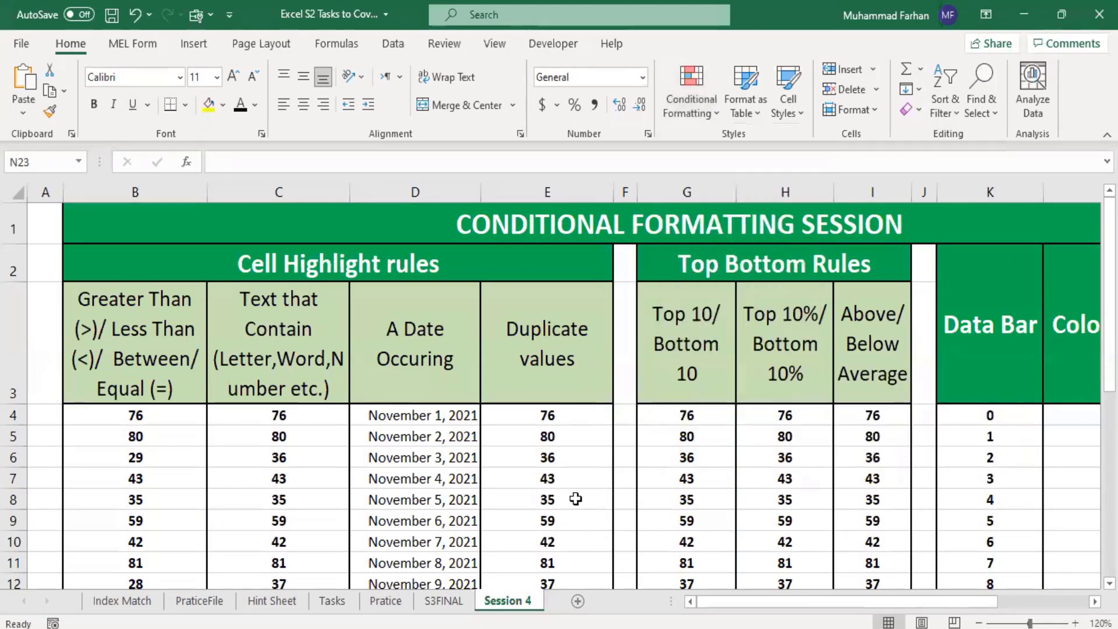
Step: Undo the sheet-wide clearing of the conditional formatting rules
{"action": "key", "text": "ctrl+z"}
{"action": "left_click_drag", "start_coordinate": [911, 602], "coordinate": [815, 606]}
{"action": "scroll", "coordinate": [821, 435], "scroll_direction": "up", "scroll_amount": 2}
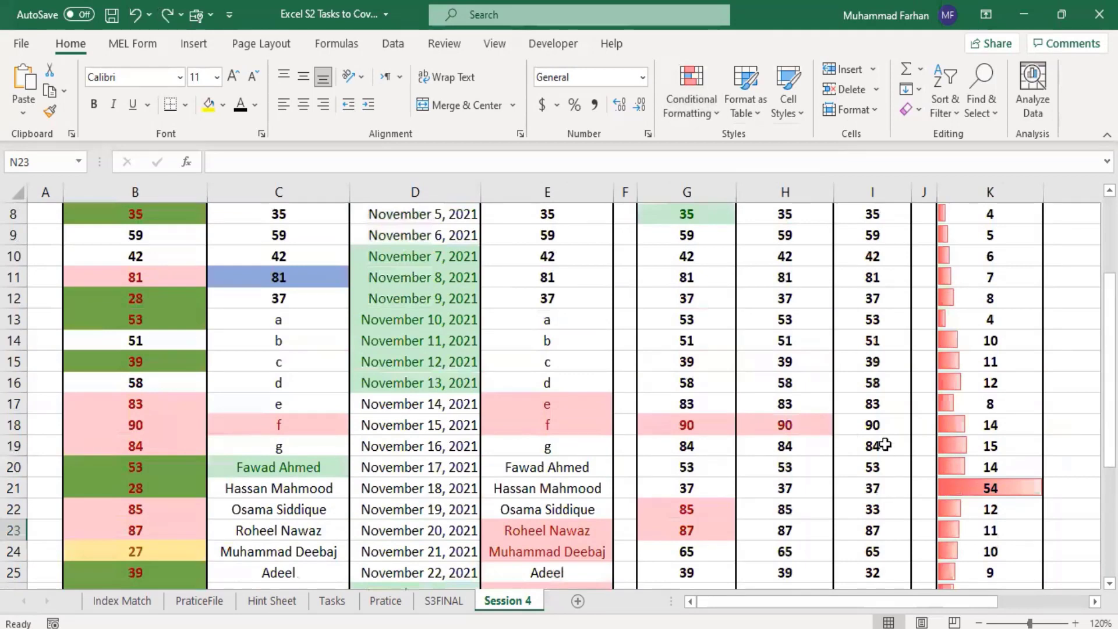
{"action": "scroll", "coordinate": [882, 441], "scroll_direction": "up", "scroll_amount": 3}
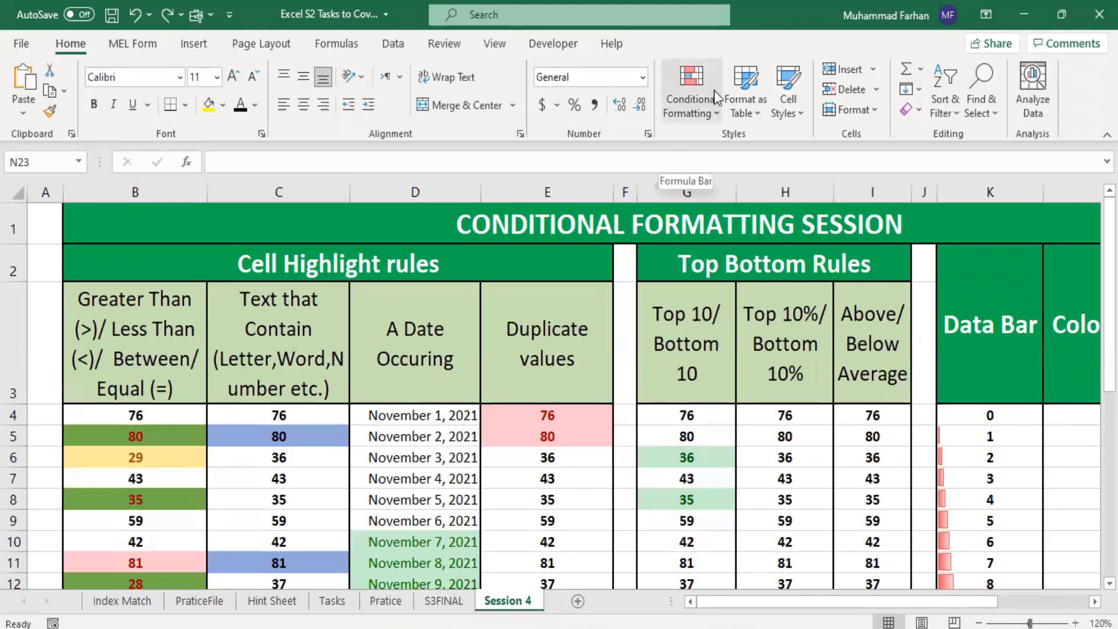
Step: Show the rules for This Worksheet in the Conditional Formatting Rules Manager and read through the whole list
{"action": "left_click", "coordinate": [692, 93]}
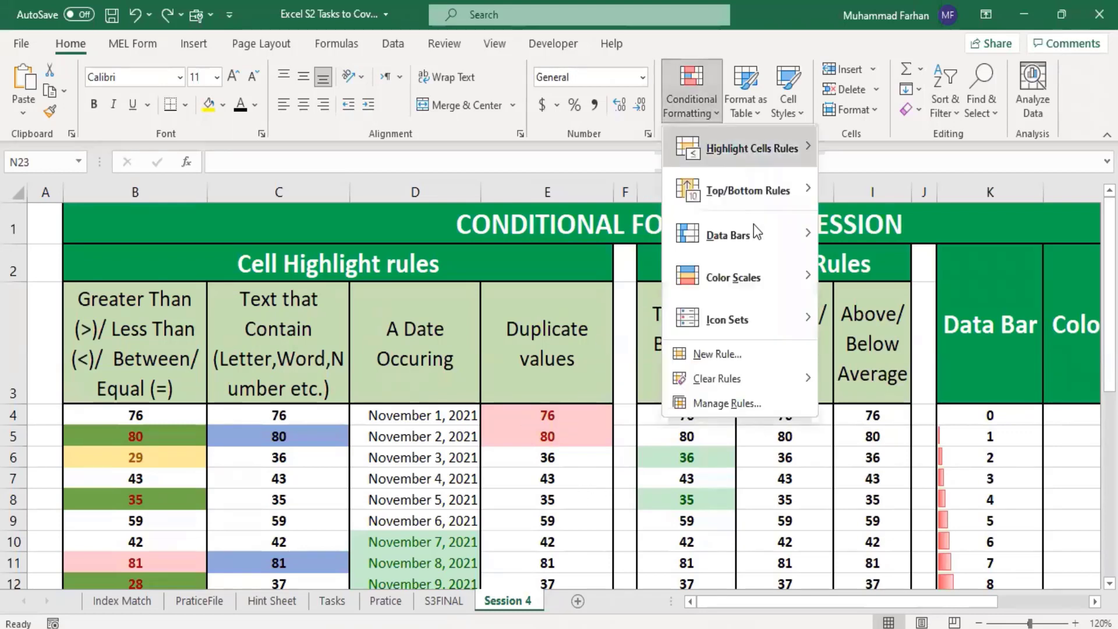
{"action": "left_click", "coordinate": [747, 401]}
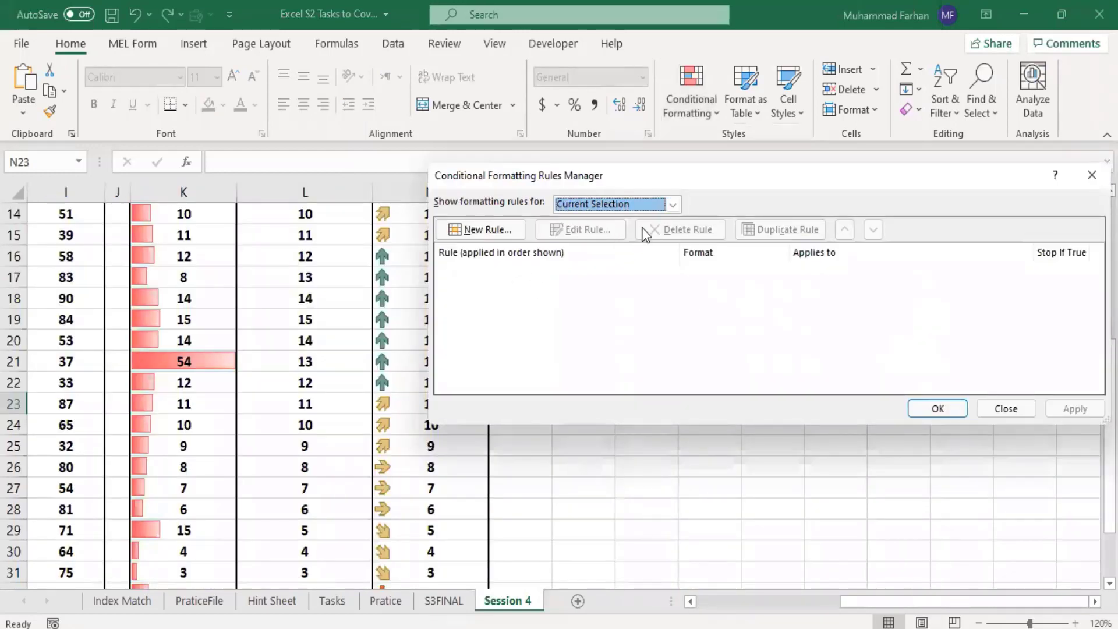
{"action": "left_click", "coordinate": [674, 205]}
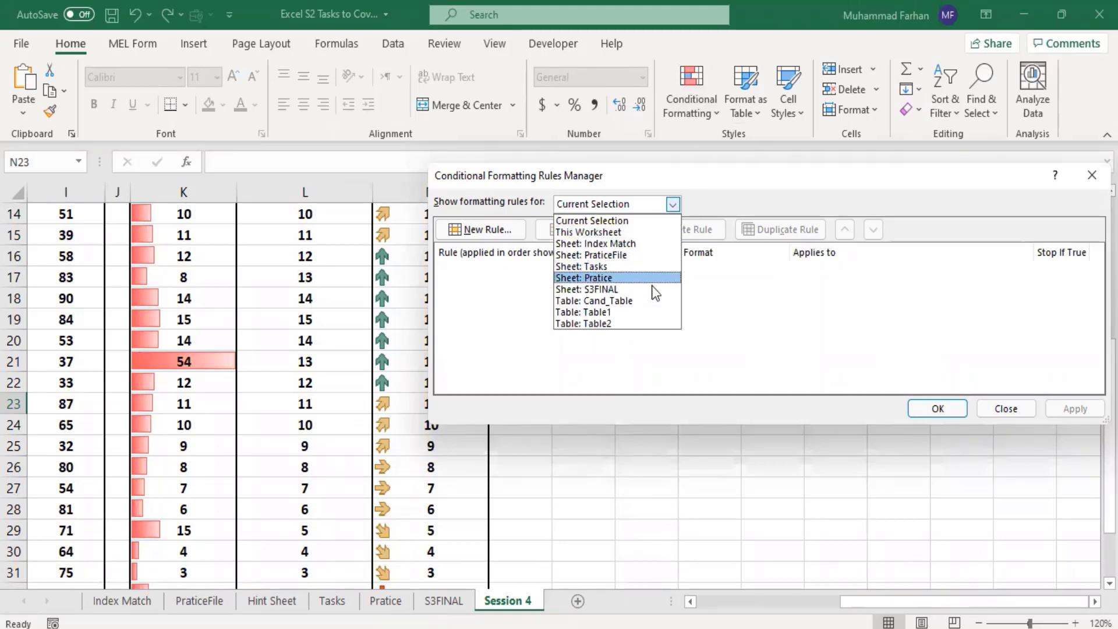
{"action": "left_click", "coordinate": [633, 235]}
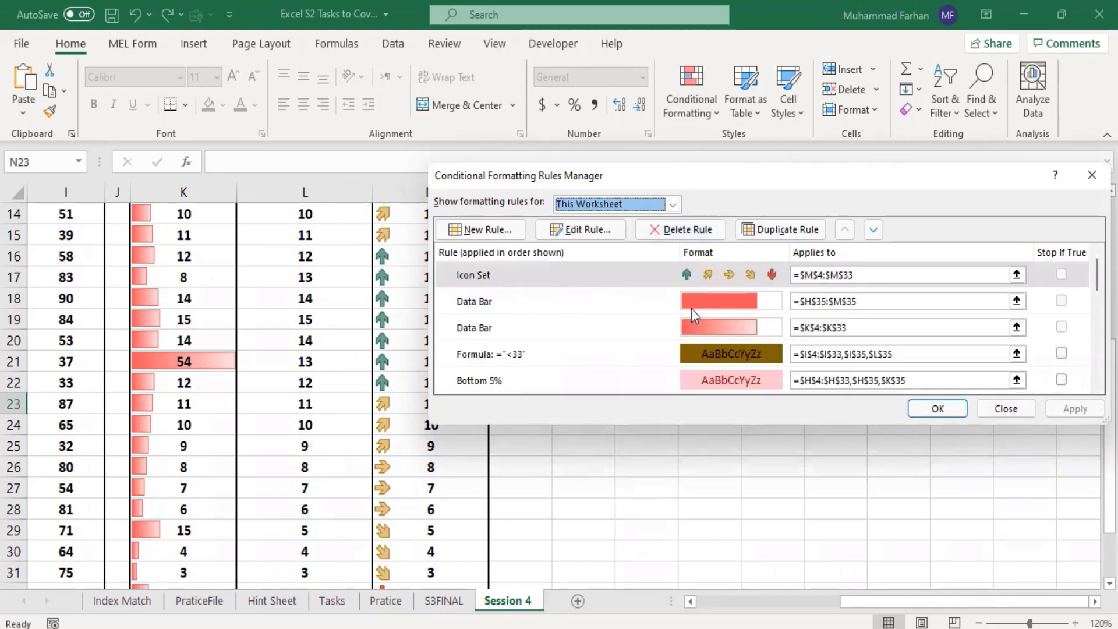
{"action": "scroll", "coordinate": [565, 303], "scroll_direction": "down", "scroll_amount": 1}
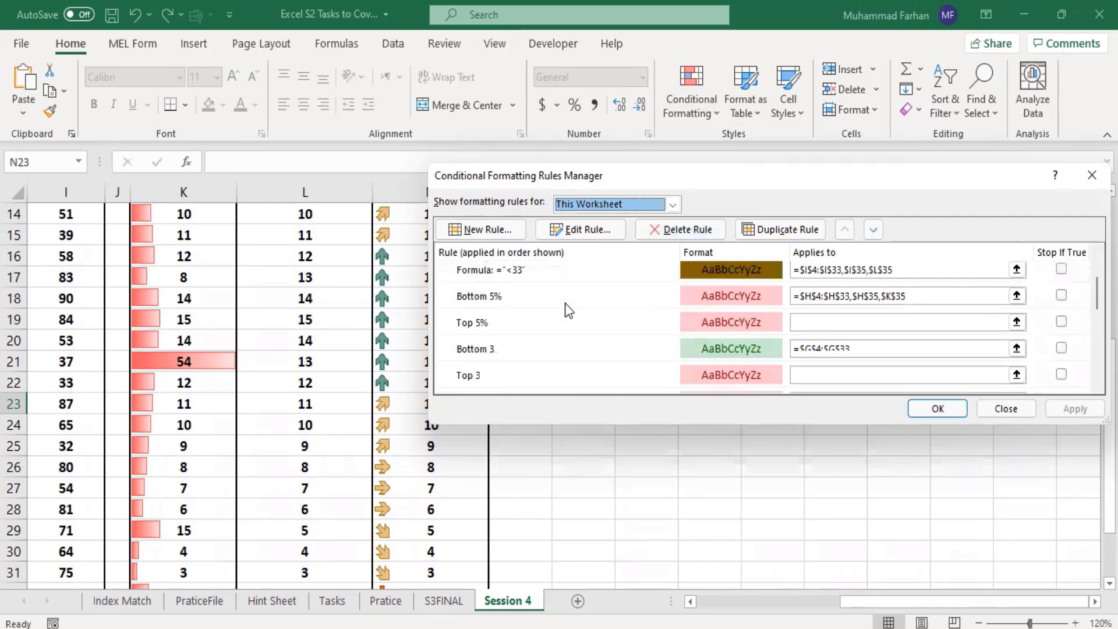
{"action": "scroll", "coordinate": [568, 313], "scroll_direction": "down", "scroll_amount": 3}
{"action": "scroll", "coordinate": [569, 319], "scroll_direction": "up", "scroll_amount": 2}
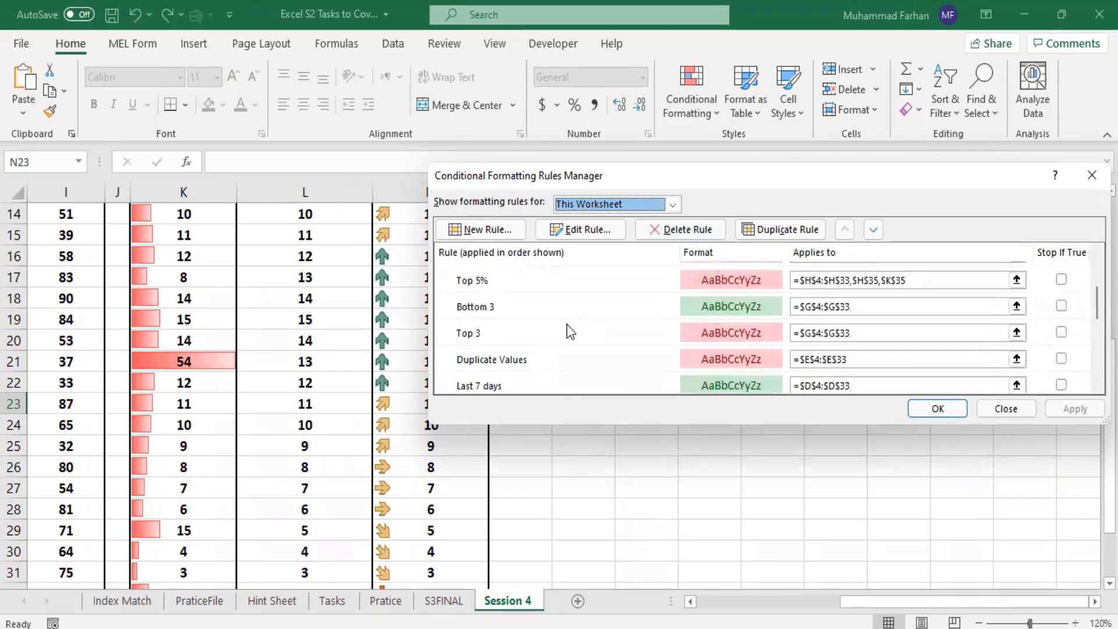
{"action": "scroll", "coordinate": [567, 326], "scroll_direction": "up", "scroll_amount": 2}
{"action": "scroll", "coordinate": [567, 326], "scroll_direction": "down", "scroll_amount": 3}
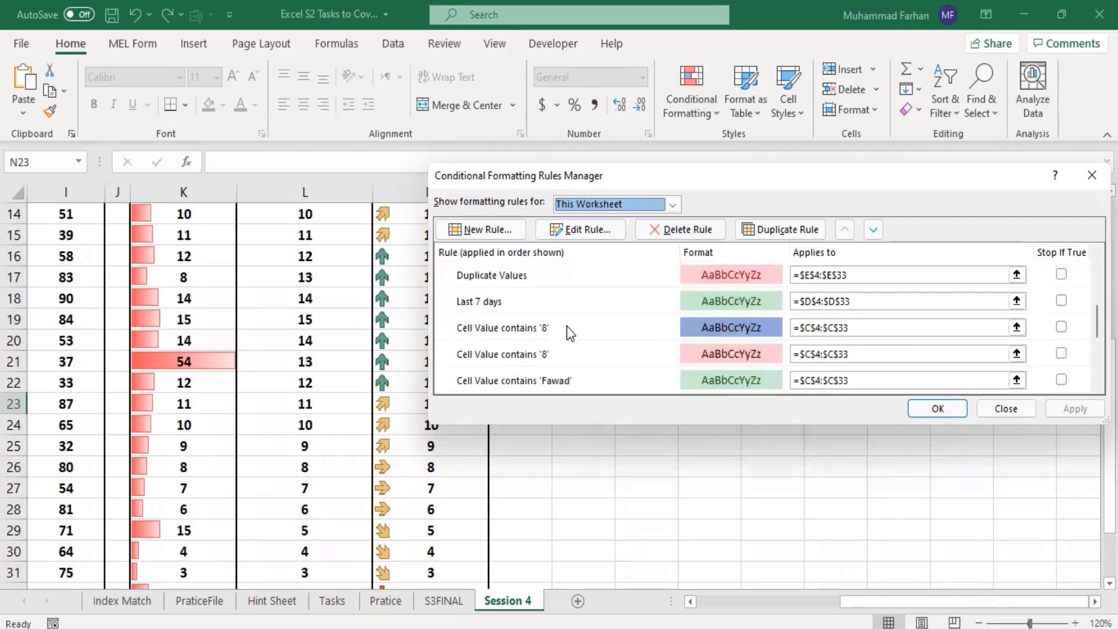
{"action": "scroll", "coordinate": [566, 326], "scroll_direction": "down", "scroll_amount": 2}
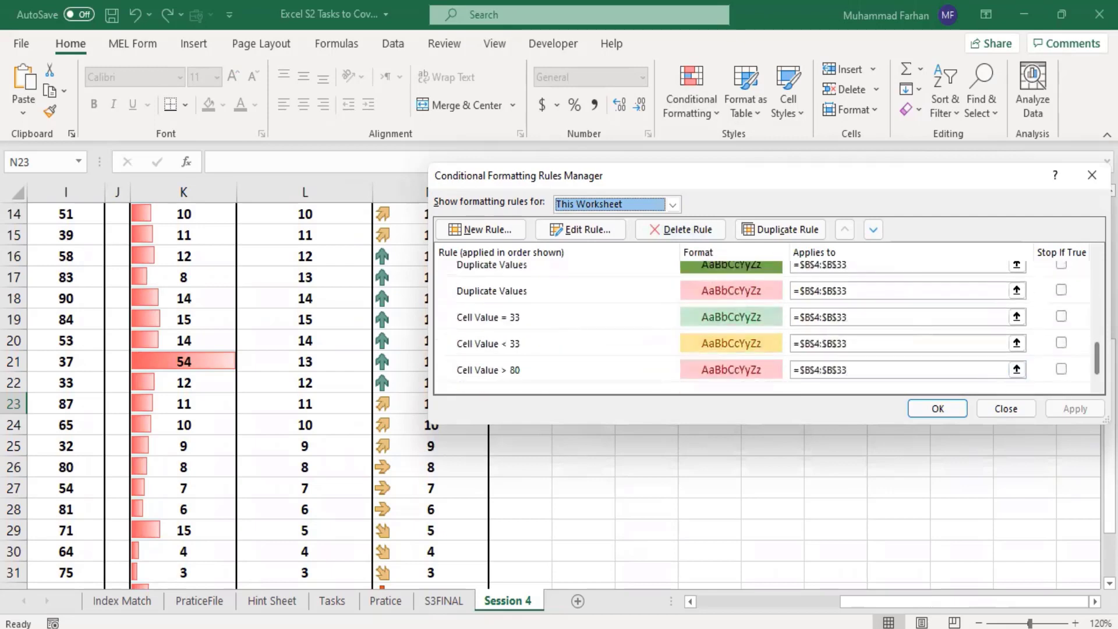
{"action": "scroll", "coordinate": [532, 375], "scroll_direction": "down", "scroll_amount": 1}
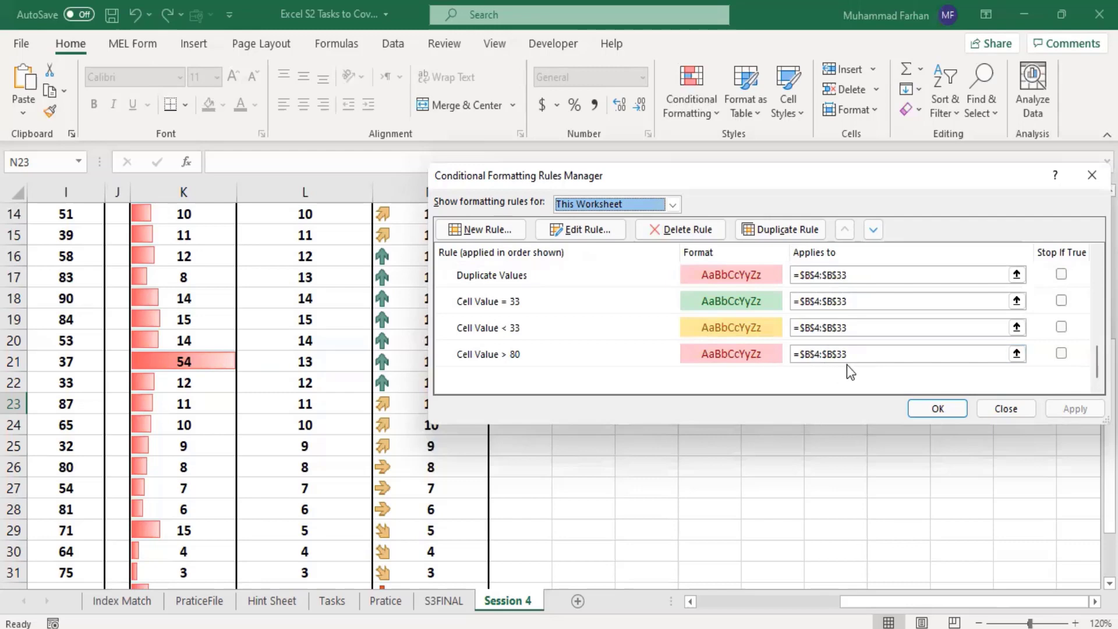
Step: Change the applies-to range of the Cell Value > 80 rule to =$B$4:$B$30 and apply it
{"action": "left_click", "coordinate": [861, 356]}
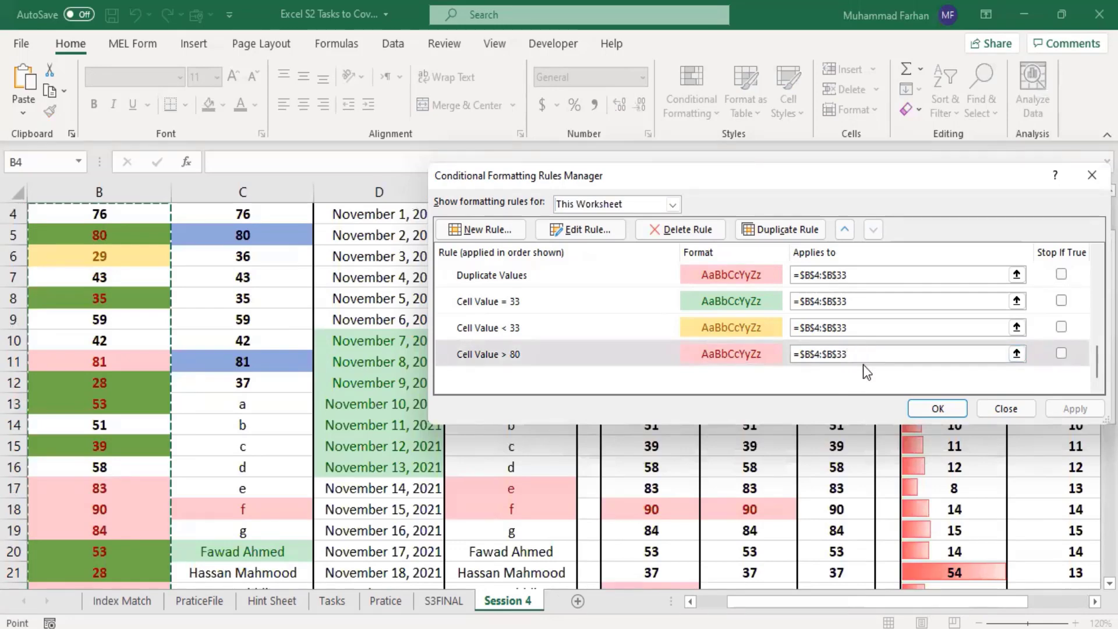
{"action": "key", "text": "BackSpace"}
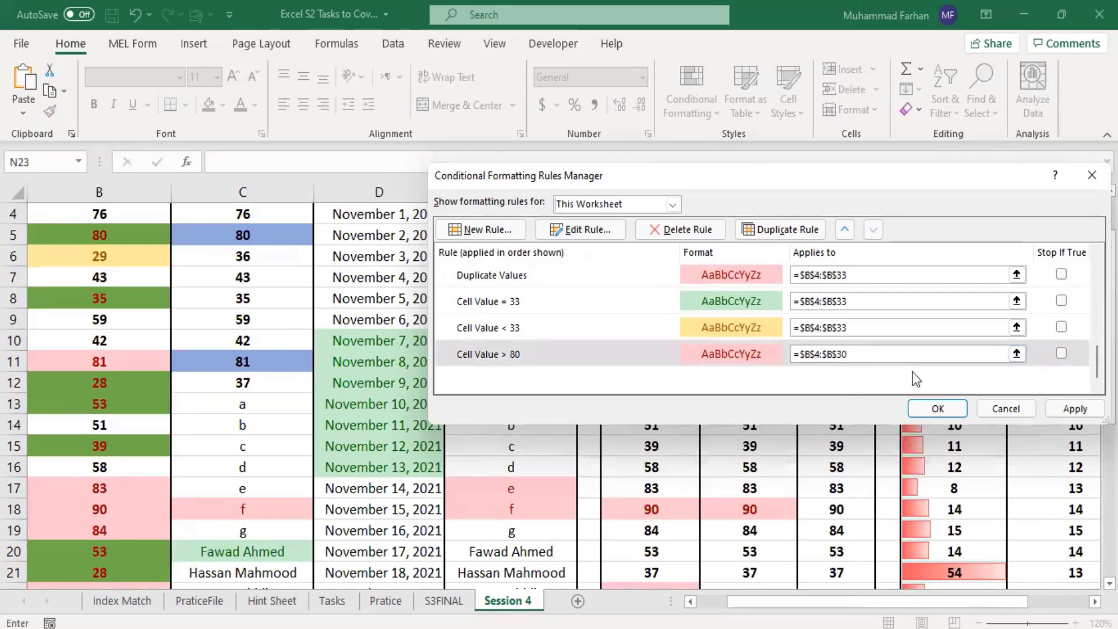
{"action": "left_click", "coordinate": [1072, 407]}
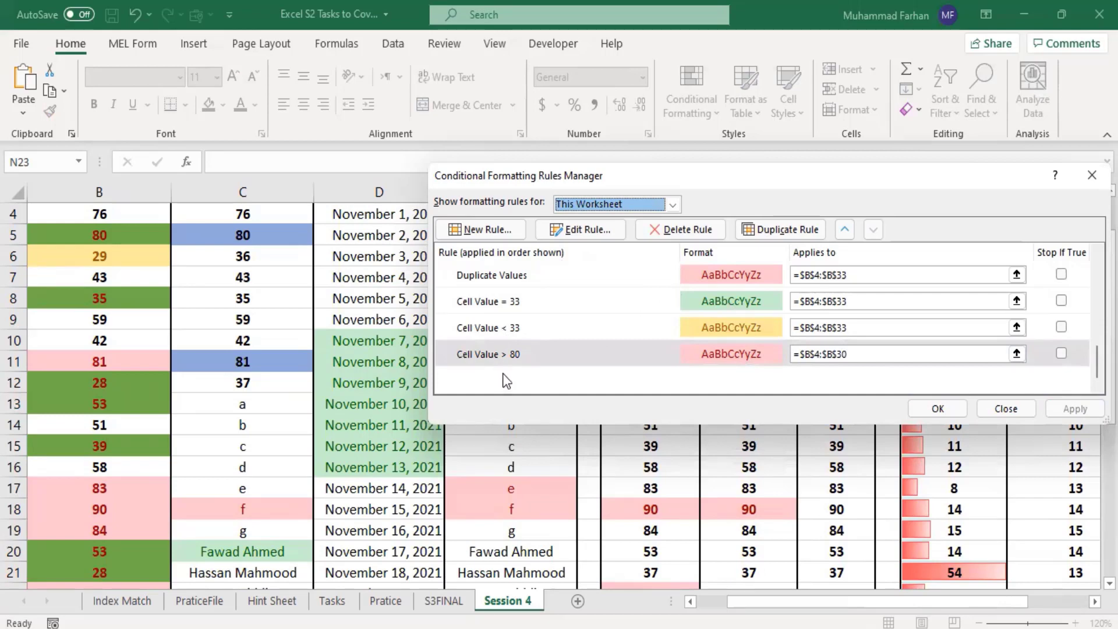
Step: Review the column B rules one by one, from the cell value comparisons up to both Duplicate Values rules
{"action": "left_click", "coordinate": [519, 327]}
{"action": "left_click", "coordinate": [513, 345]}
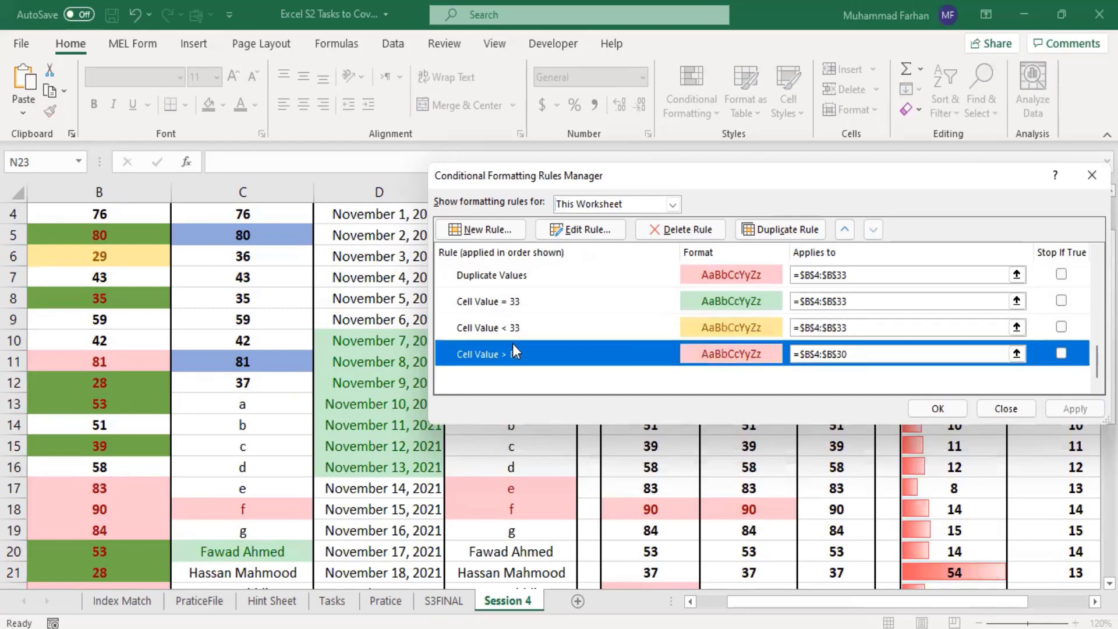
{"action": "left_click", "coordinate": [525, 327]}
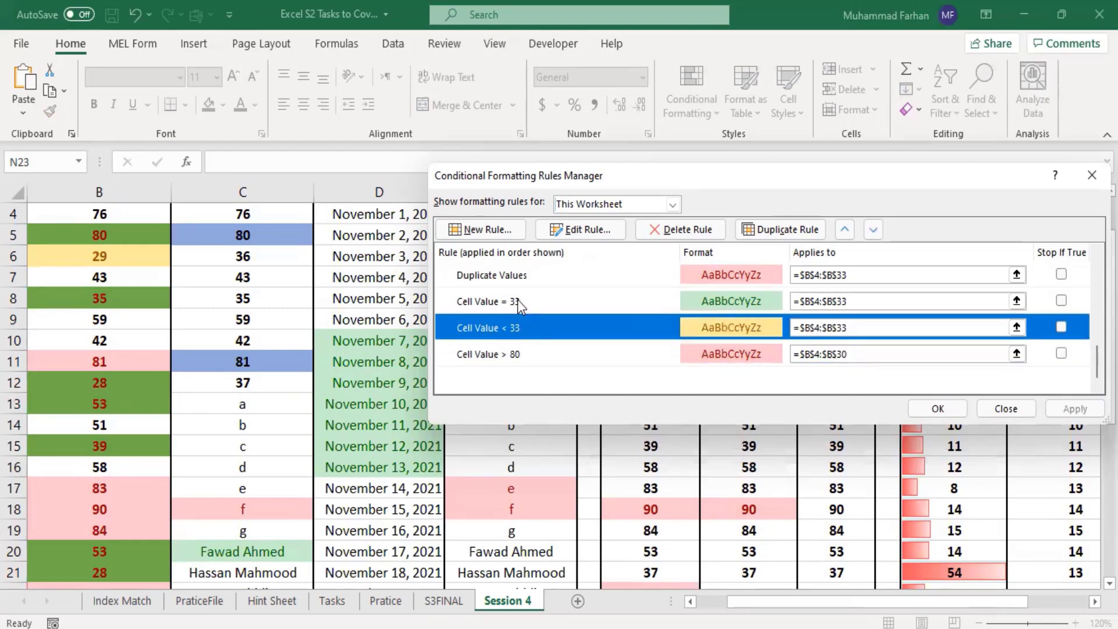
{"action": "left_click", "coordinate": [518, 301]}
{"action": "left_click", "coordinate": [524, 269]}
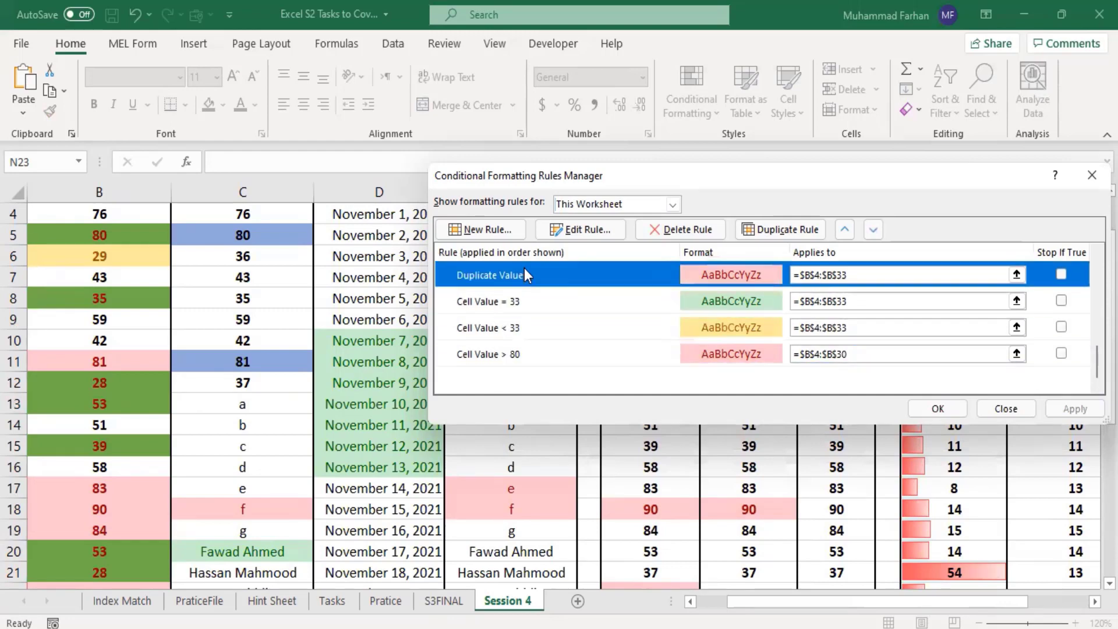
{"action": "scroll", "coordinate": [526, 268], "scroll_direction": "up", "scroll_amount": 1}
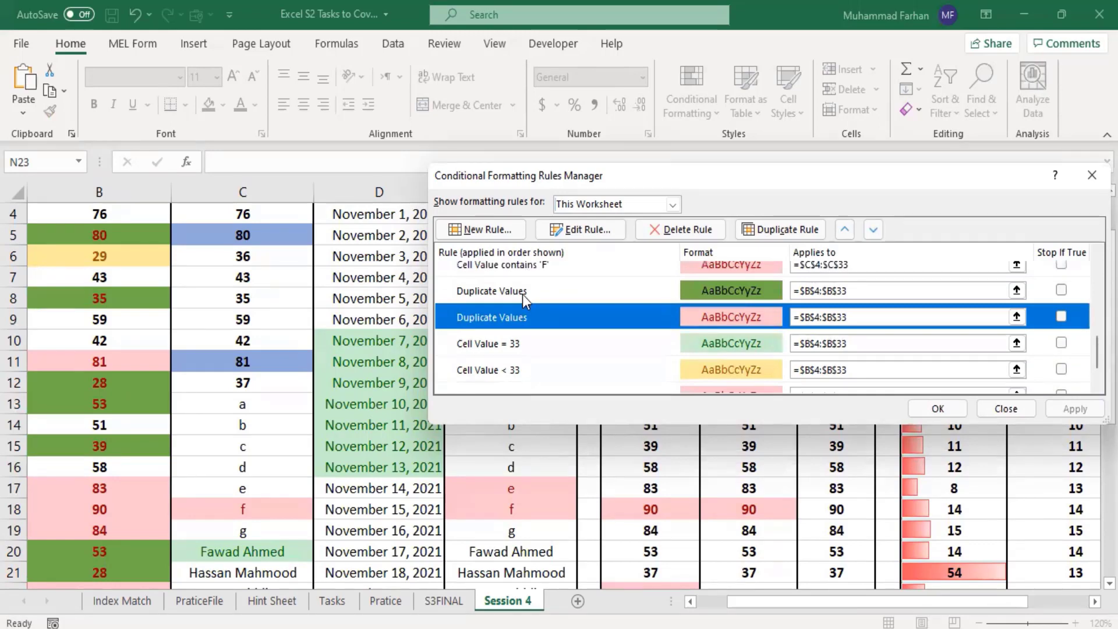
{"action": "left_click", "coordinate": [522, 295]}
Step: Review the column C rules one by one, from the text rule containing 'F' up to the rule containing '8'
{"action": "scroll", "coordinate": [564, 302], "scroll_direction": "up", "scroll_amount": 1}
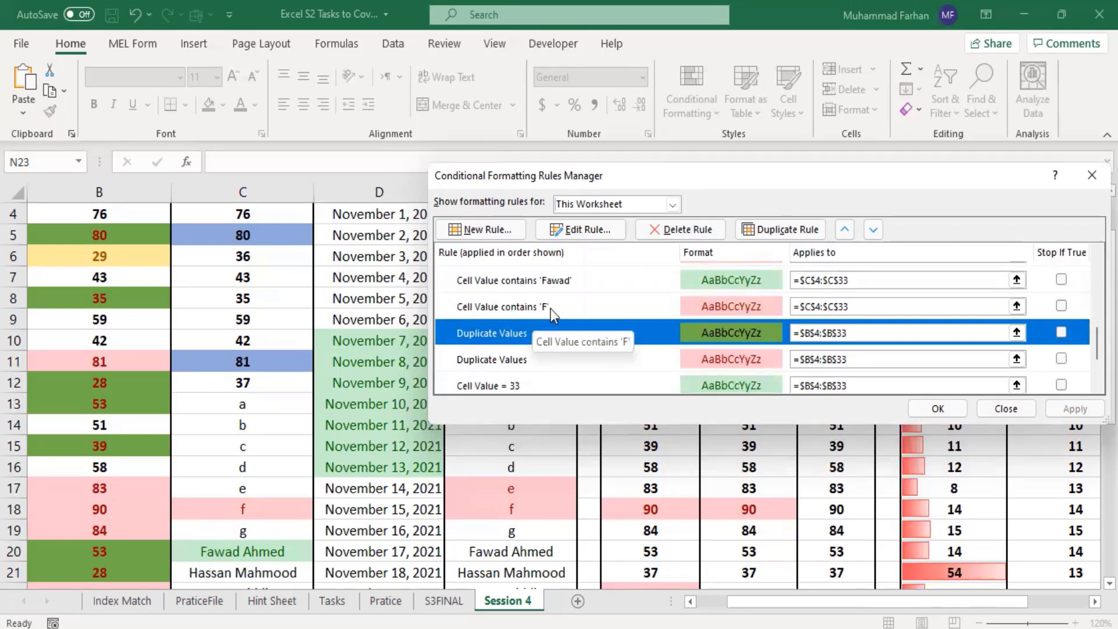
{"action": "left_click", "coordinate": [550, 308]}
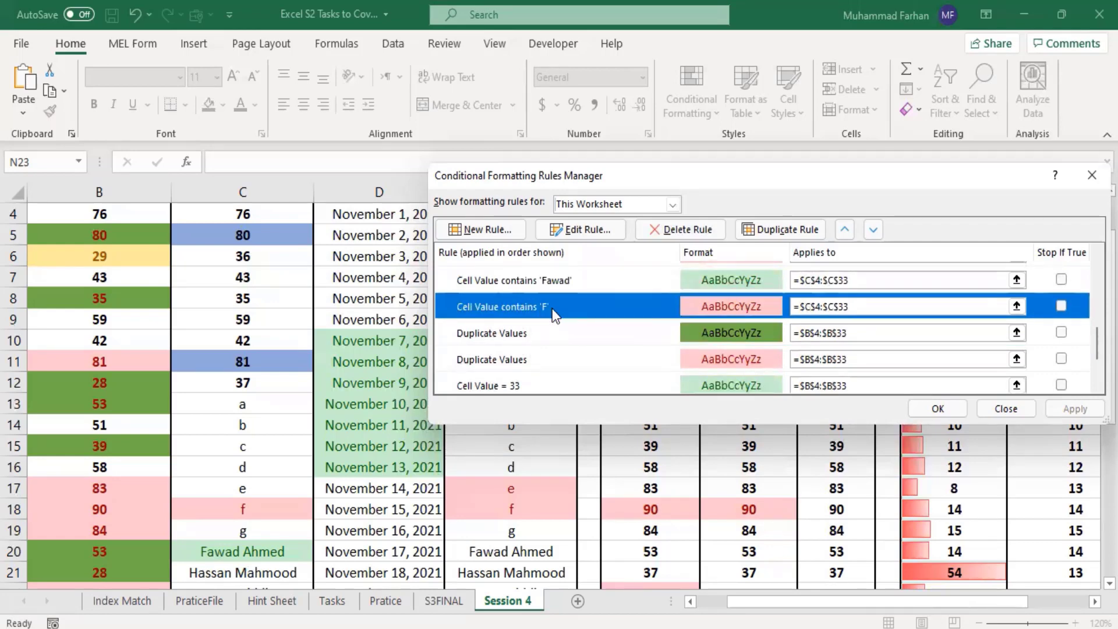
{"action": "scroll", "coordinate": [552, 309], "scroll_direction": "up", "scroll_amount": 1}
{"action": "left_click", "coordinate": [553, 320]}
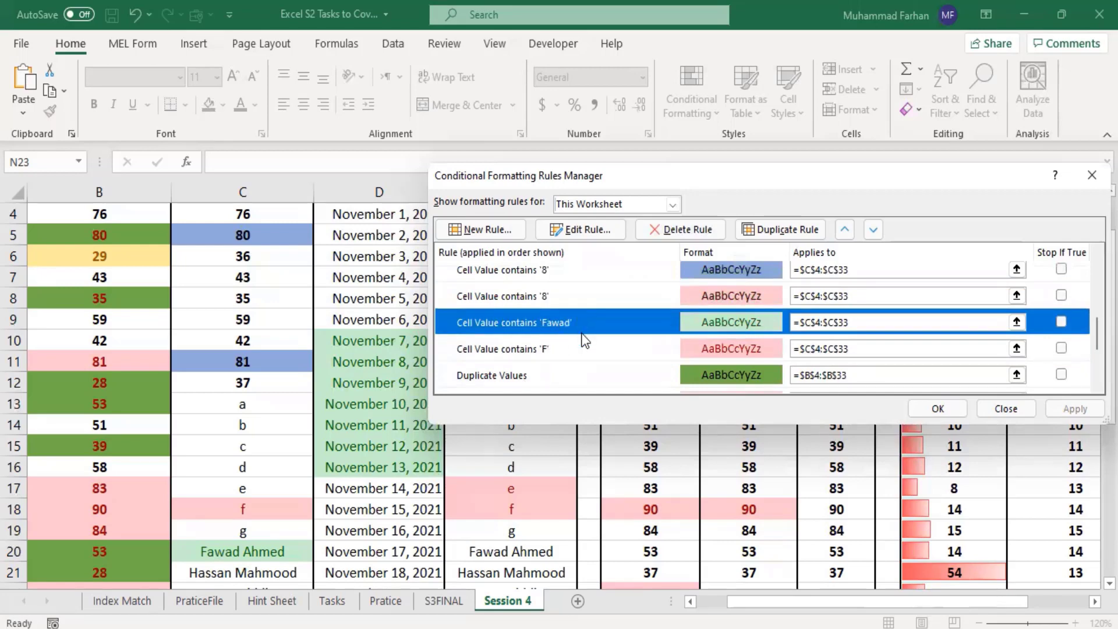
{"action": "scroll", "coordinate": [584, 339], "scroll_direction": "up", "scroll_amount": 1}
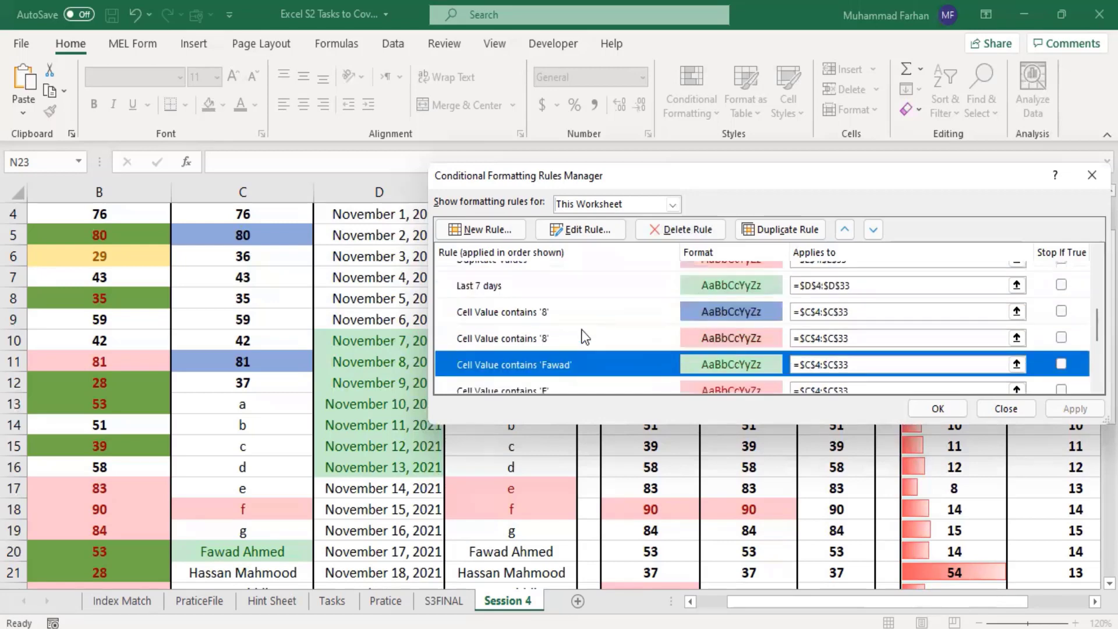
{"action": "left_click", "coordinate": [549, 337]}
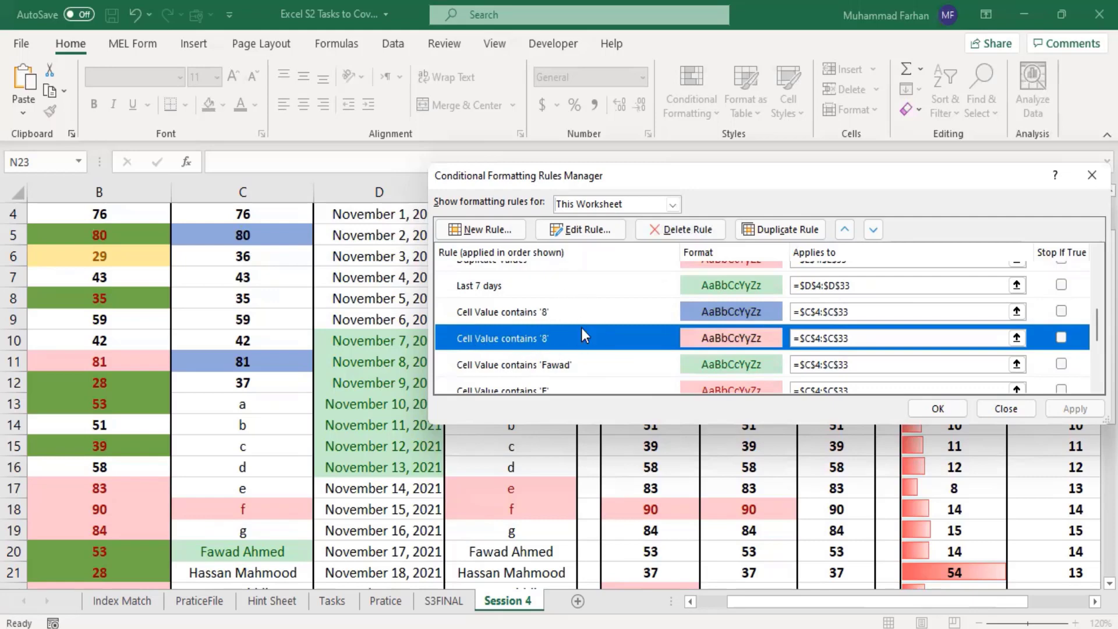
{"action": "scroll", "coordinate": [515, 337], "scroll_direction": "up", "scroll_amount": 1}
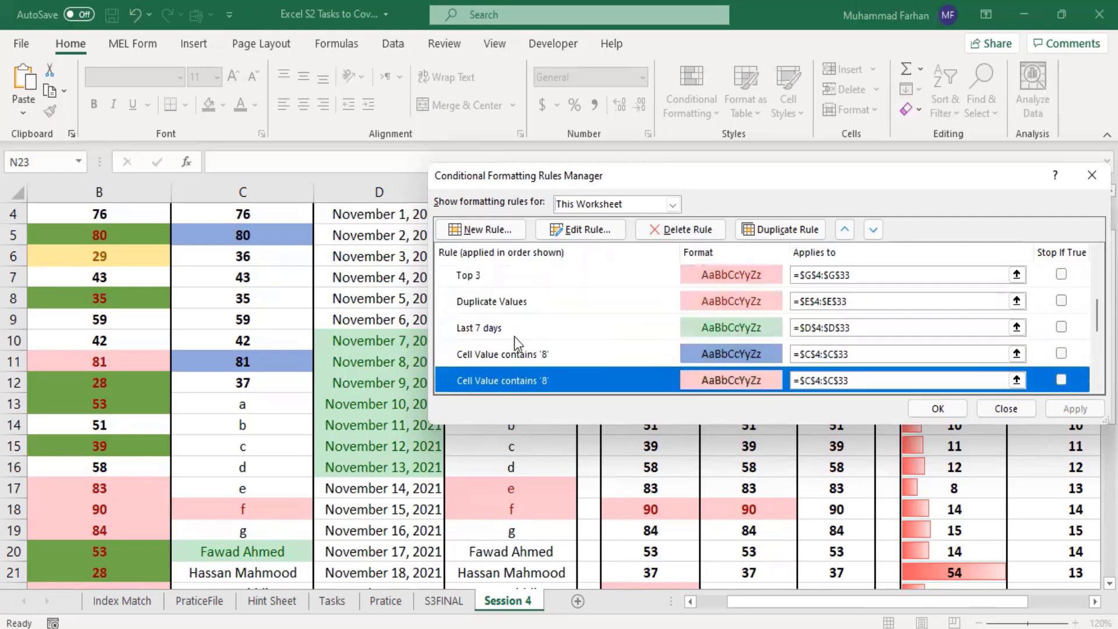
Step: Review the Last 7 days rule for column D, the column E Duplicate Values rule, and the column G Top 3 and Bottom 3 rules
{"action": "left_click", "coordinate": [504, 331]}
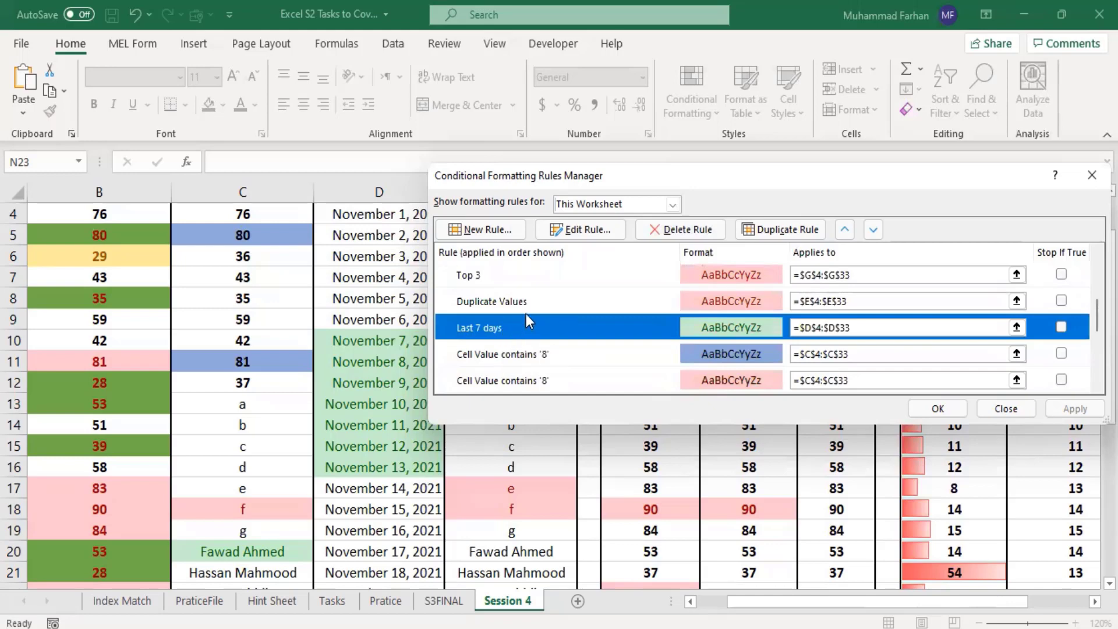
{"action": "scroll", "coordinate": [528, 314], "scroll_direction": "up", "scroll_amount": 1}
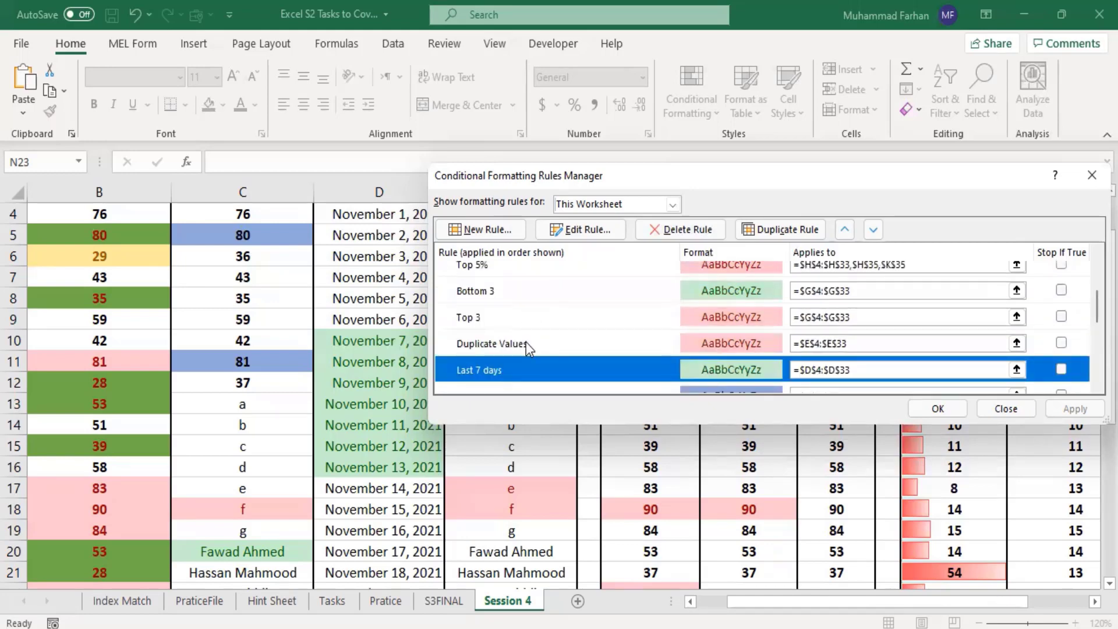
{"action": "left_click", "coordinate": [526, 342]}
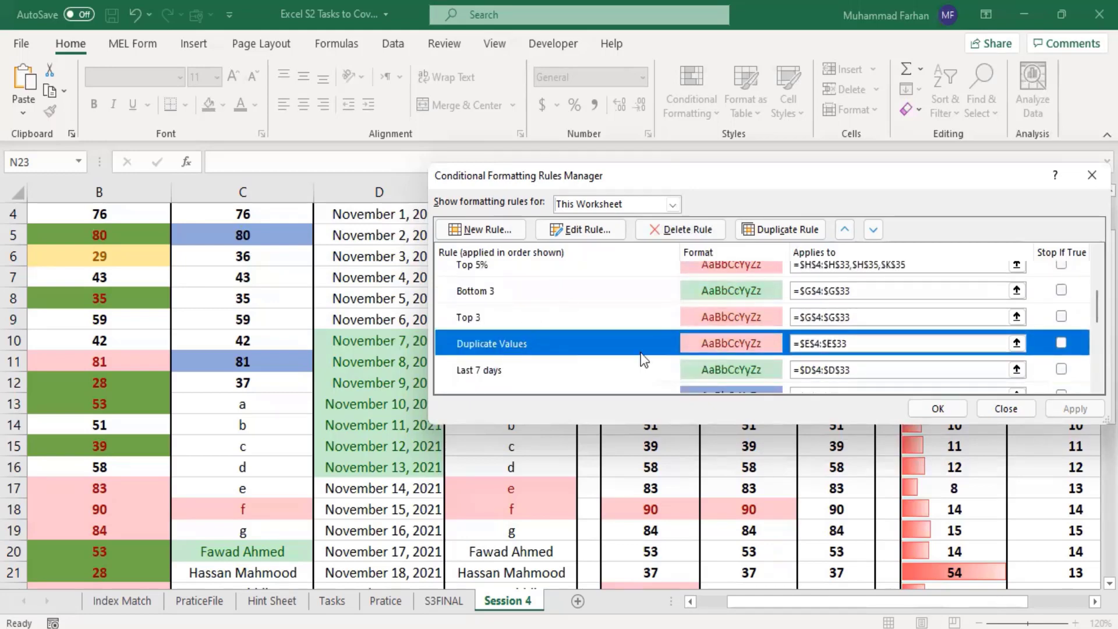
{"action": "left_click", "coordinate": [509, 320]}
{"action": "left_click", "coordinate": [537, 291]}
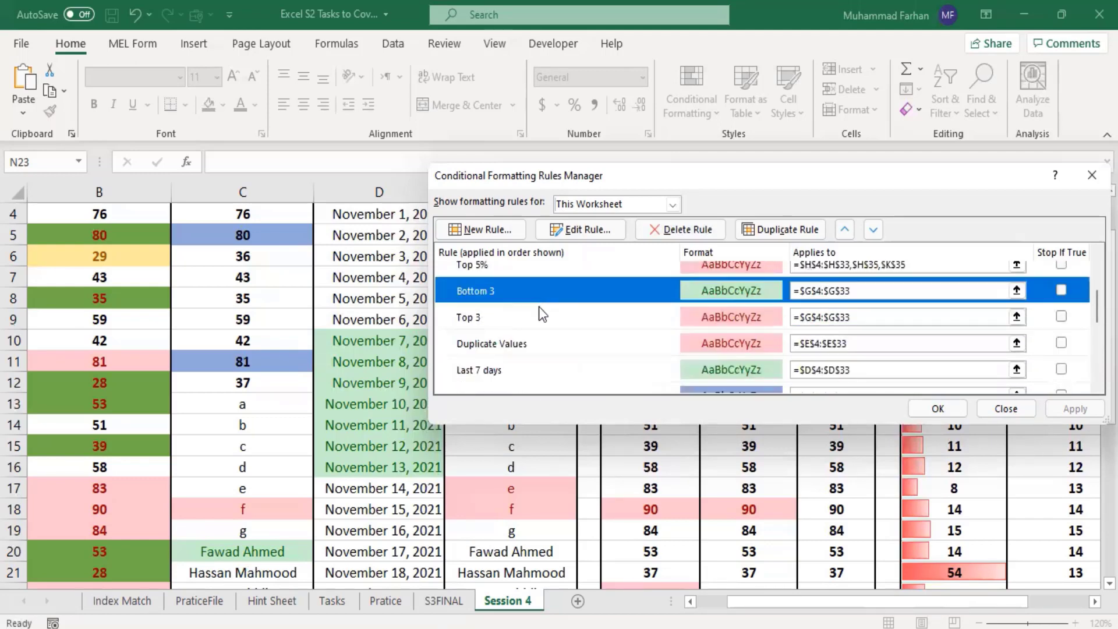
Step: Review the Top 5% and Bottom 5% rules, the ="<33" formula rule, and the Data Bar rule for column K
{"action": "scroll", "coordinate": [539, 309], "scroll_direction": "up", "scroll_amount": 2}
{"action": "left_click", "coordinate": [487, 315]}
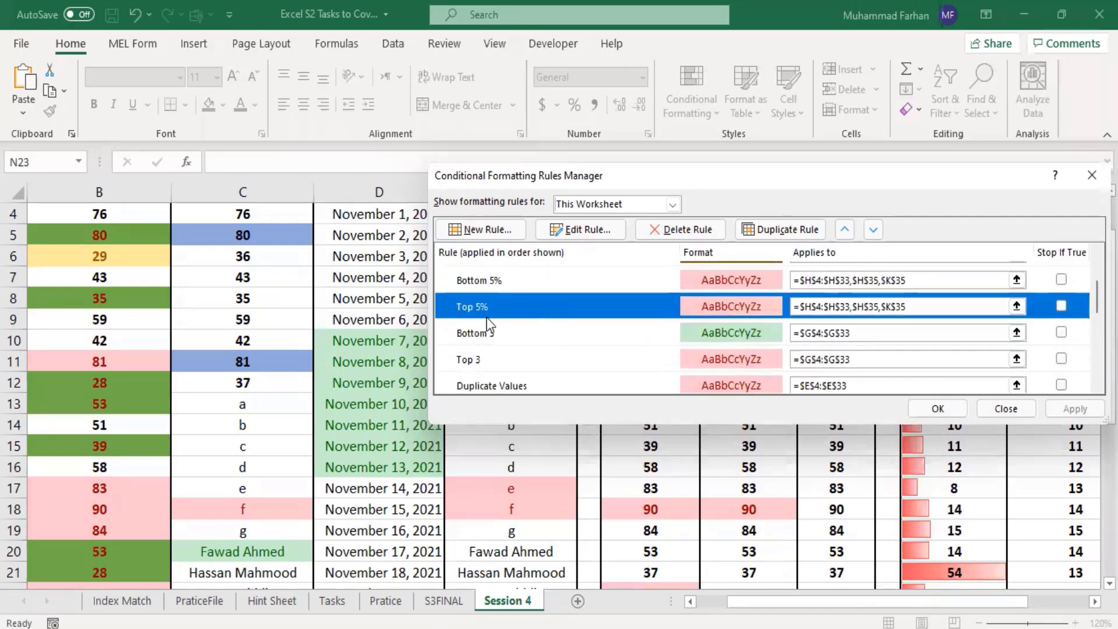
{"action": "left_click", "coordinate": [506, 279]}
{"action": "scroll", "coordinate": [530, 296], "scroll_direction": "up", "scroll_amount": 1}
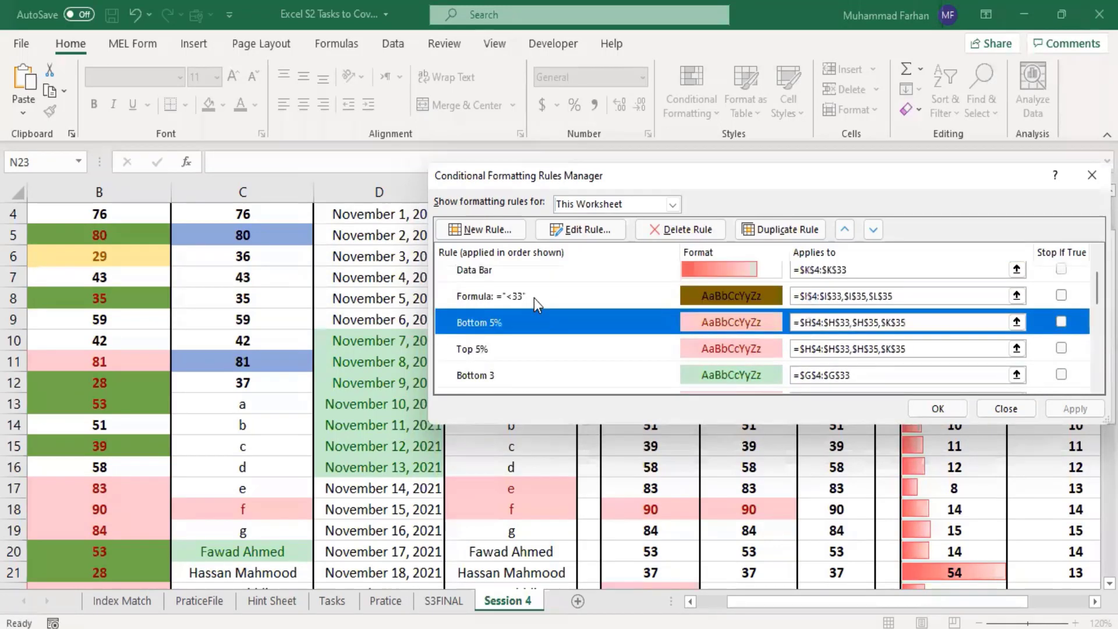
{"action": "left_click", "coordinate": [523, 295]}
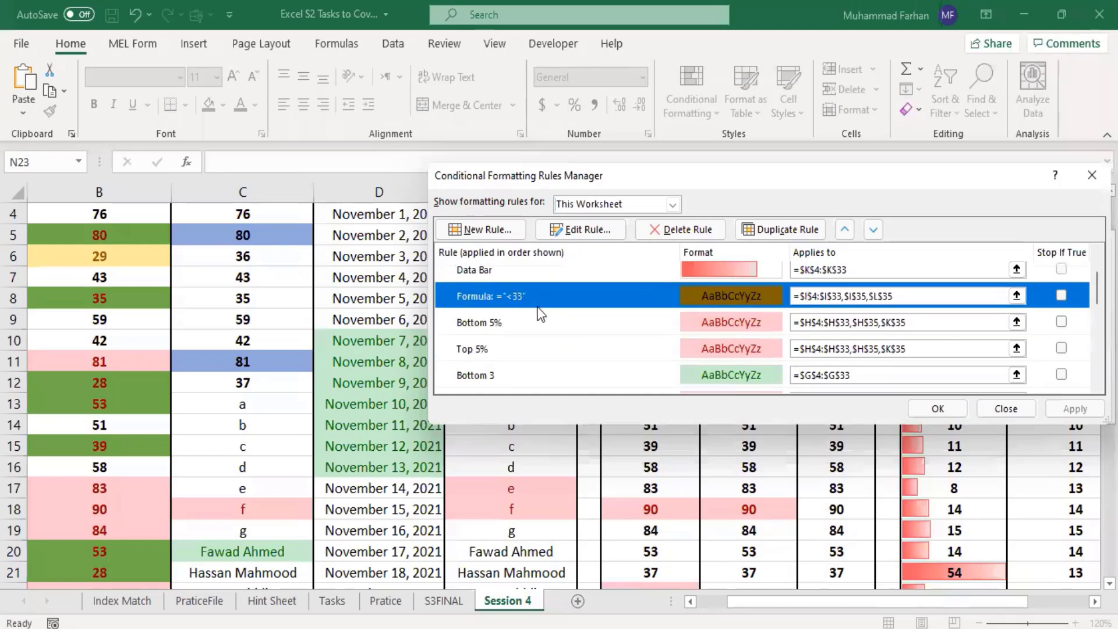
{"action": "scroll", "coordinate": [550, 313], "scroll_direction": "up", "scroll_amount": 1}
{"action": "left_click", "coordinate": [527, 315]}
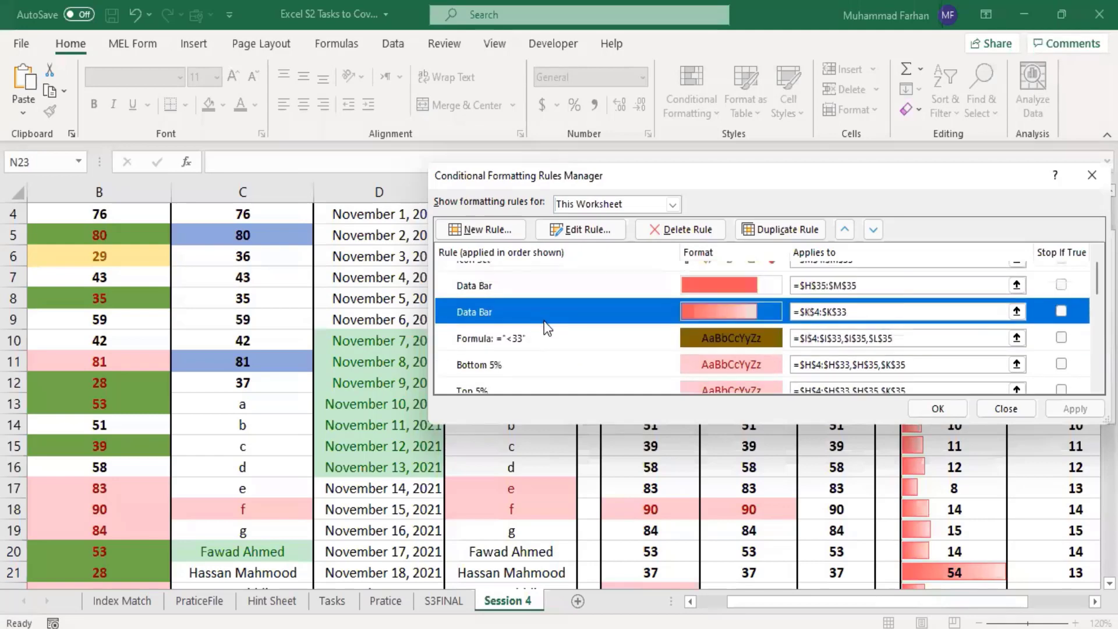
Step: Delete the Data Bar rule that applies to =$H$35:$M$35, apply the change and close the Rules Manager
{"action": "scroll", "coordinate": [543, 322], "scroll_direction": "up", "scroll_amount": 1}
{"action": "left_click", "coordinate": [533, 303]}
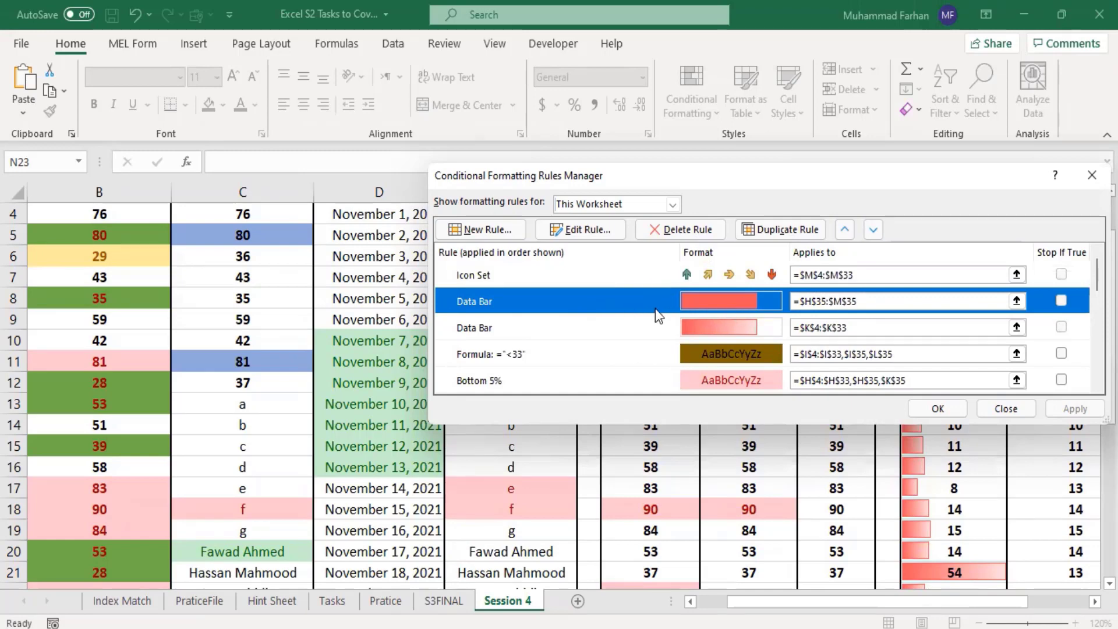
{"action": "left_click", "coordinate": [670, 228]}
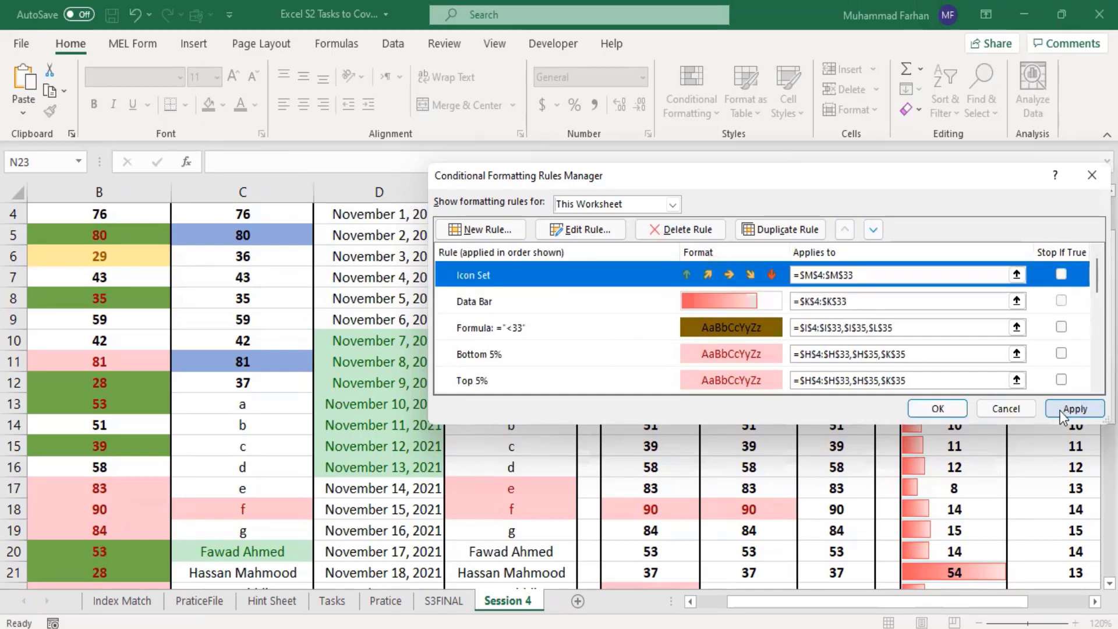
{"action": "left_click", "coordinate": [1066, 409]}
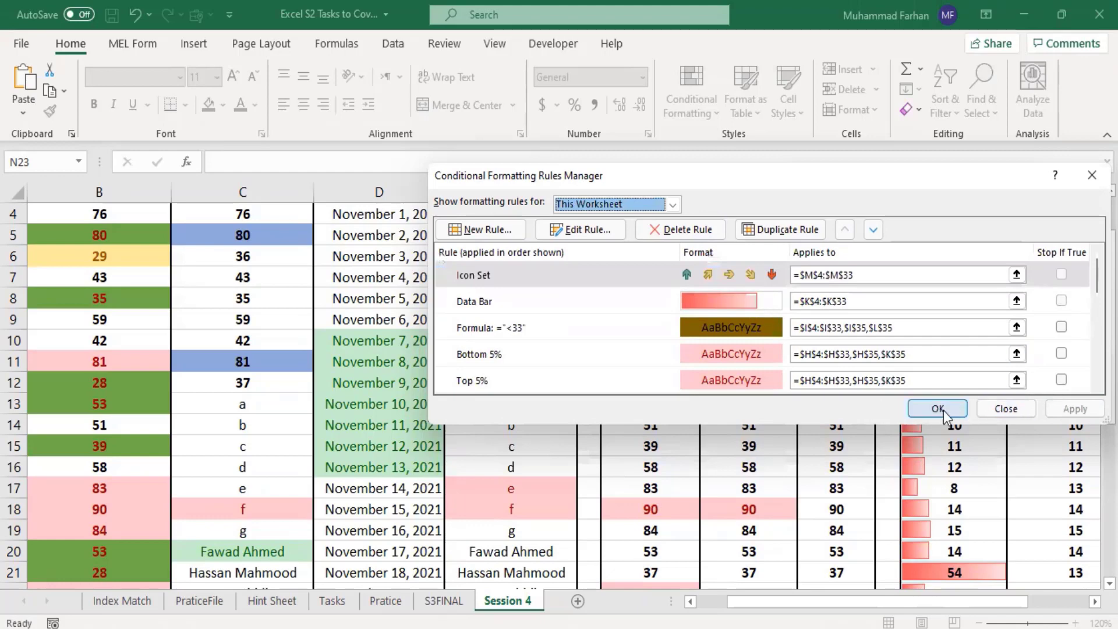
{"action": "left_click", "coordinate": [938, 409]}
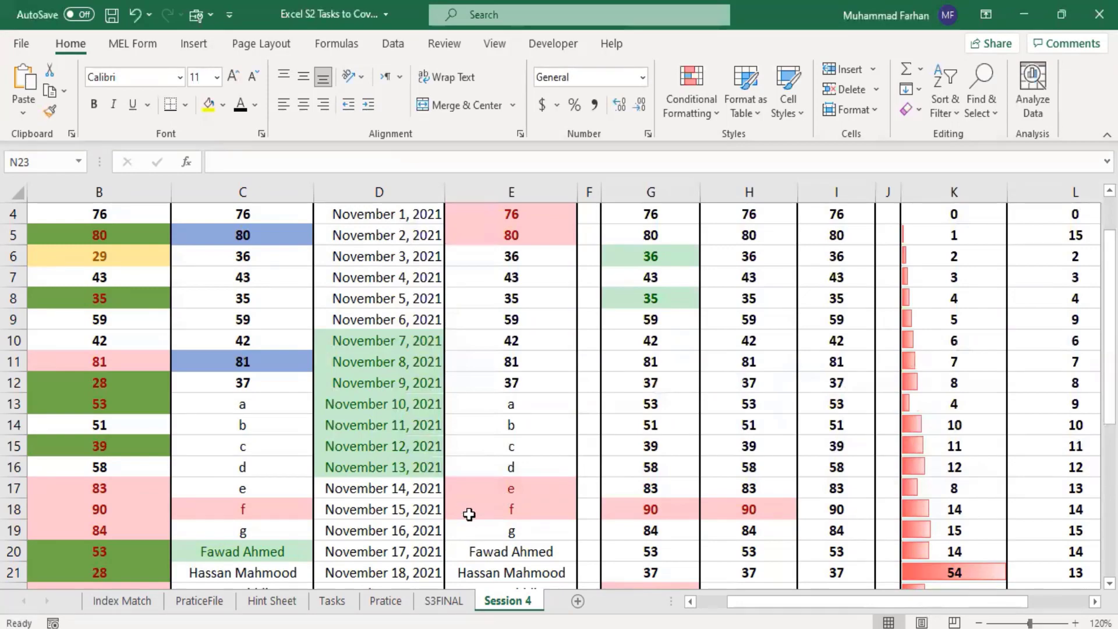
Step: Look over the Session 4 sheet, then list all conditional formatting rules of the S3FINAL sheet in the Rules Manager
{"action": "scroll", "coordinate": [619, 454], "scroll_direction": "down", "scroll_amount": 1}
{"action": "scroll", "coordinate": [621, 457], "scroll_direction": "up", "scroll_amount": 2}
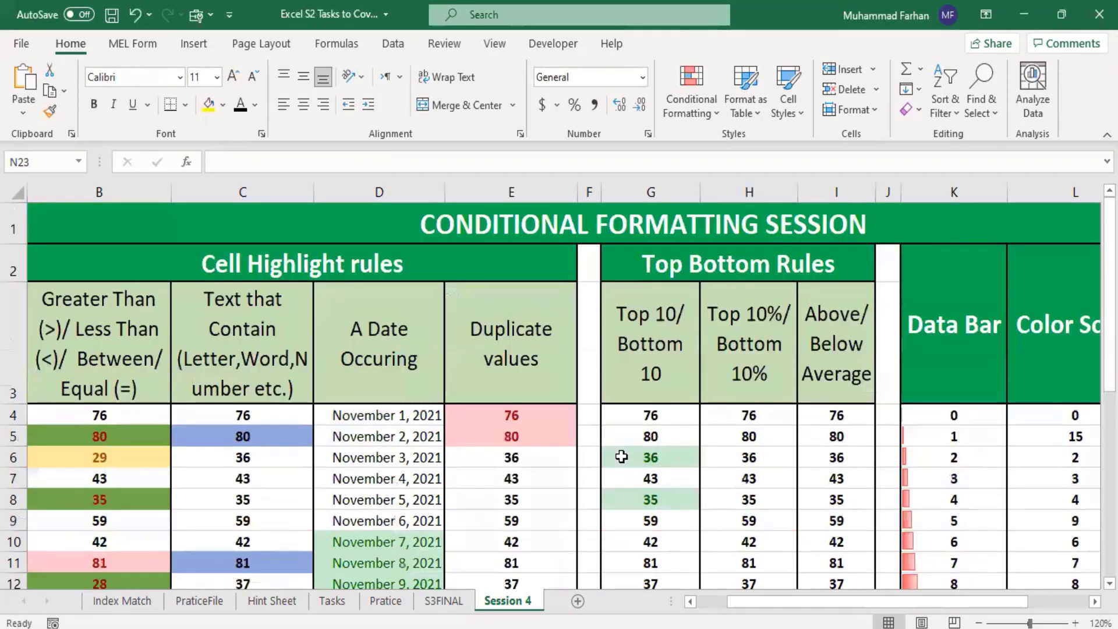
{"action": "scroll", "coordinate": [621, 456], "scroll_direction": "down", "scroll_amount": 6}
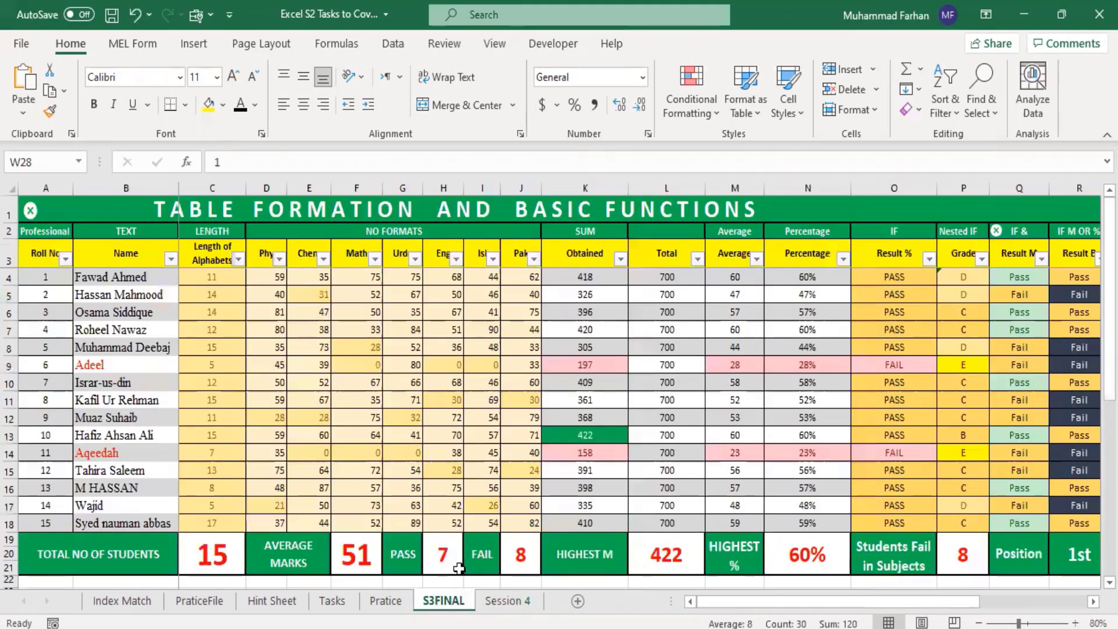
{"action": "left_click", "coordinate": [455, 602]}
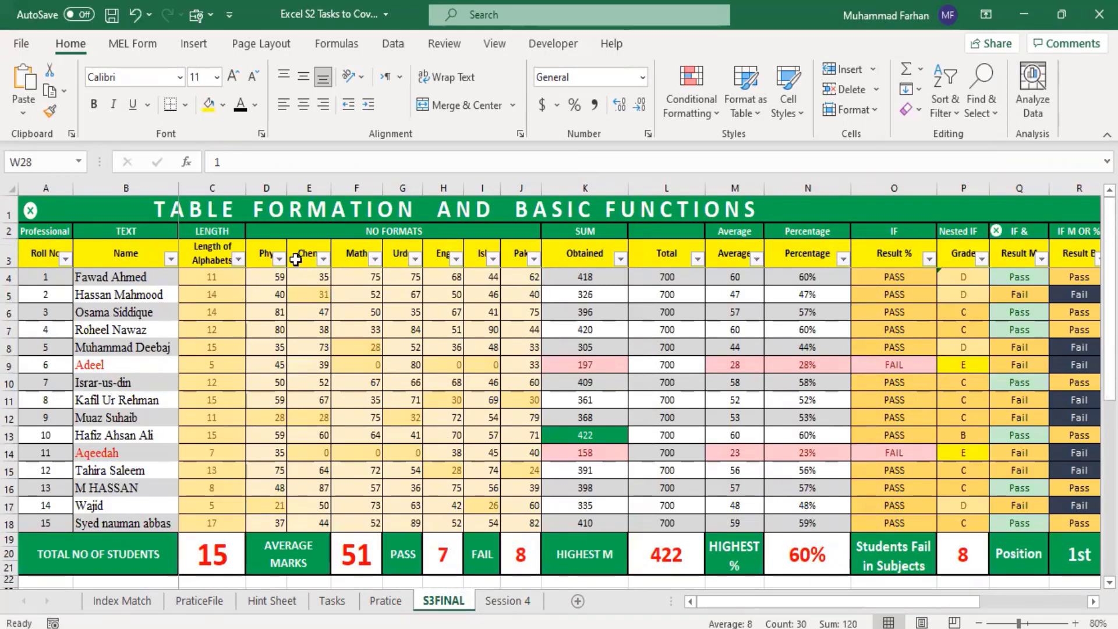
{"action": "left_click", "coordinate": [705, 113]}
{"action": "left_click", "coordinate": [726, 403]}
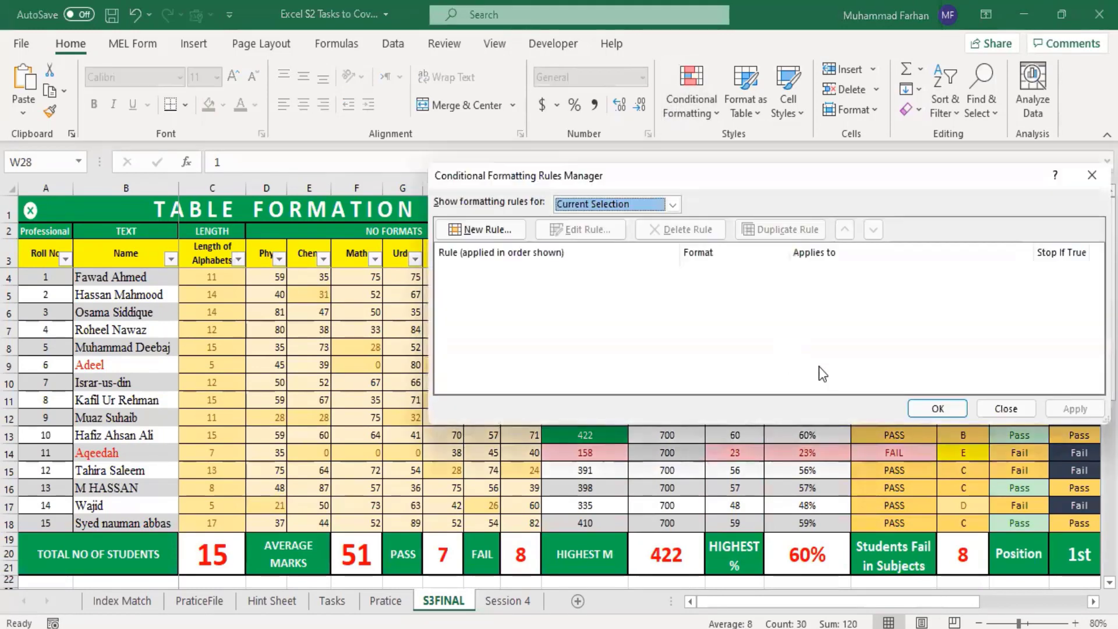
{"action": "left_click", "coordinate": [603, 204]}
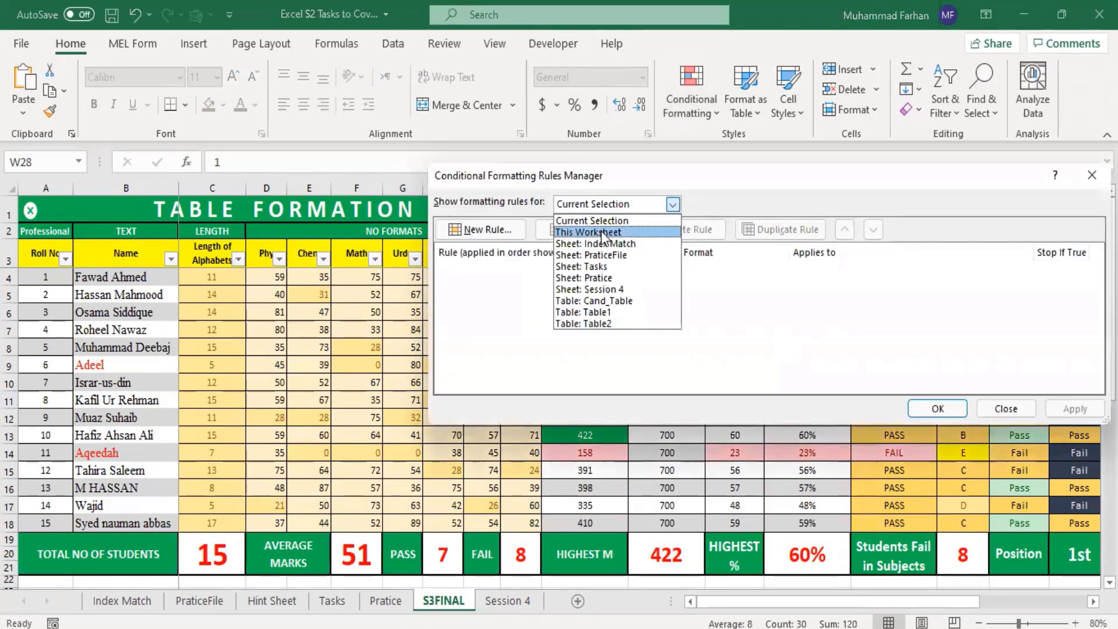
{"action": "left_click", "coordinate": [601, 232]}
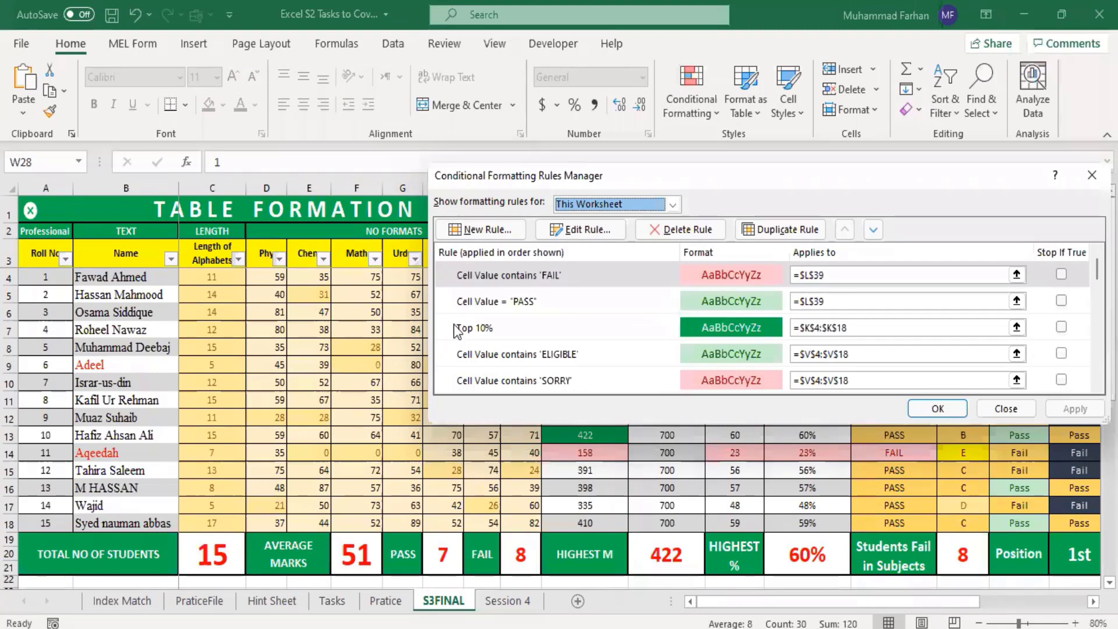
Step: Enlarge and reposition the Rules Manager, read through the S3FINAL rules from end to start, and close it
{"action": "scroll", "coordinate": [626, 327], "scroll_direction": "down", "scroll_amount": 5}
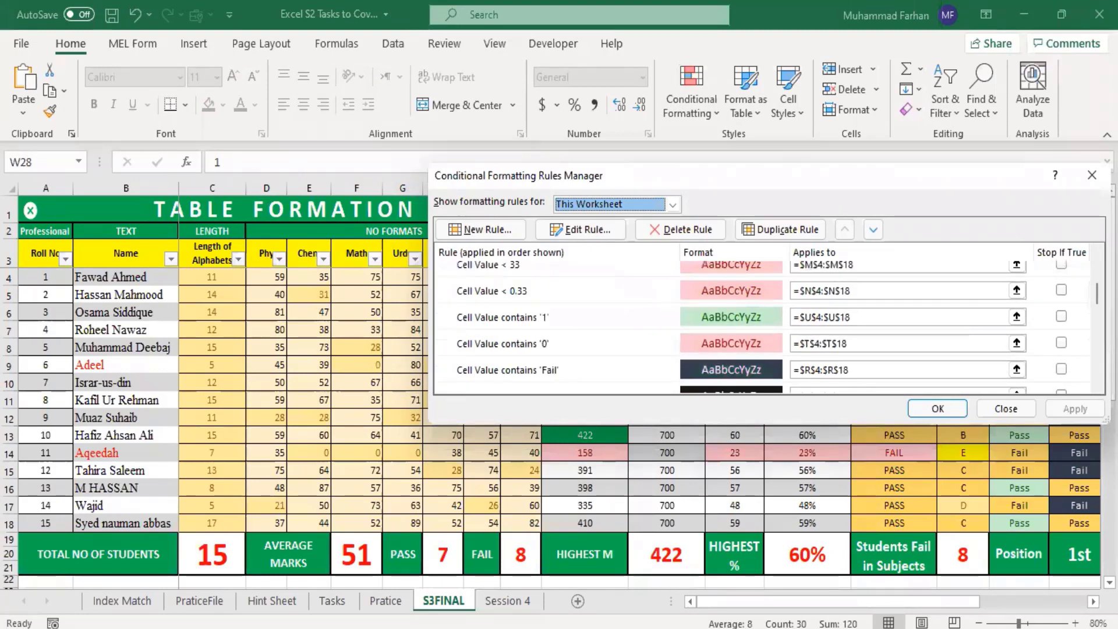
{"action": "left_click_drag", "start_coordinate": [1107, 420], "coordinate": [1117, 587]}
{"action": "left_click_drag", "start_coordinate": [882, 166], "coordinate": [747, 57]}
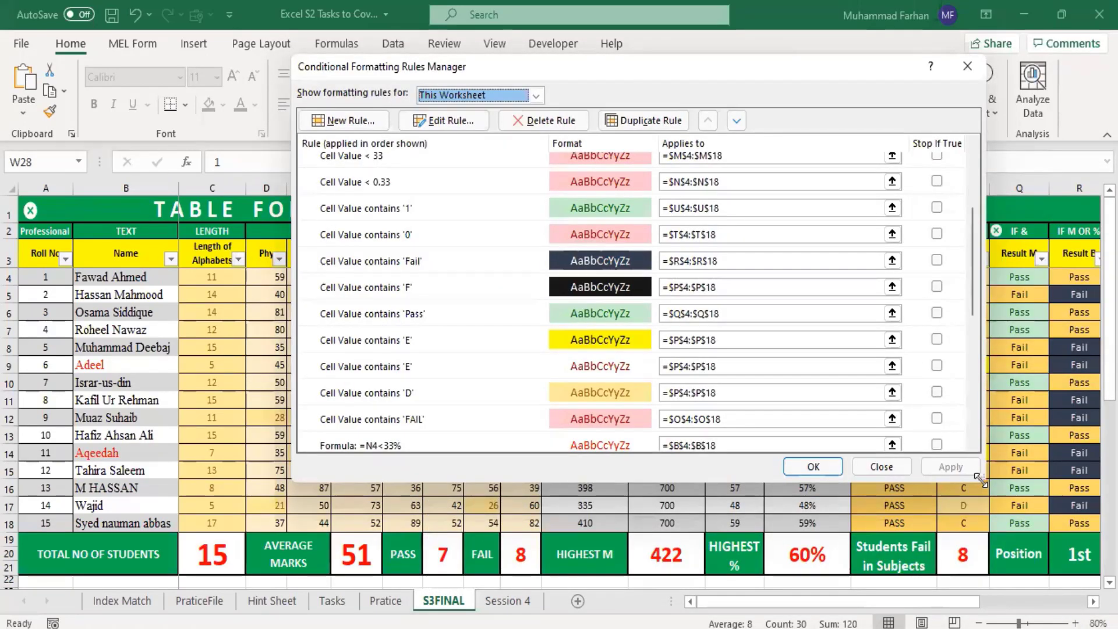
{"action": "left_click_drag", "start_coordinate": [980, 479], "coordinate": [1061, 612]}
{"action": "scroll", "coordinate": [856, 370], "scroll_direction": "down", "scroll_amount": 3}
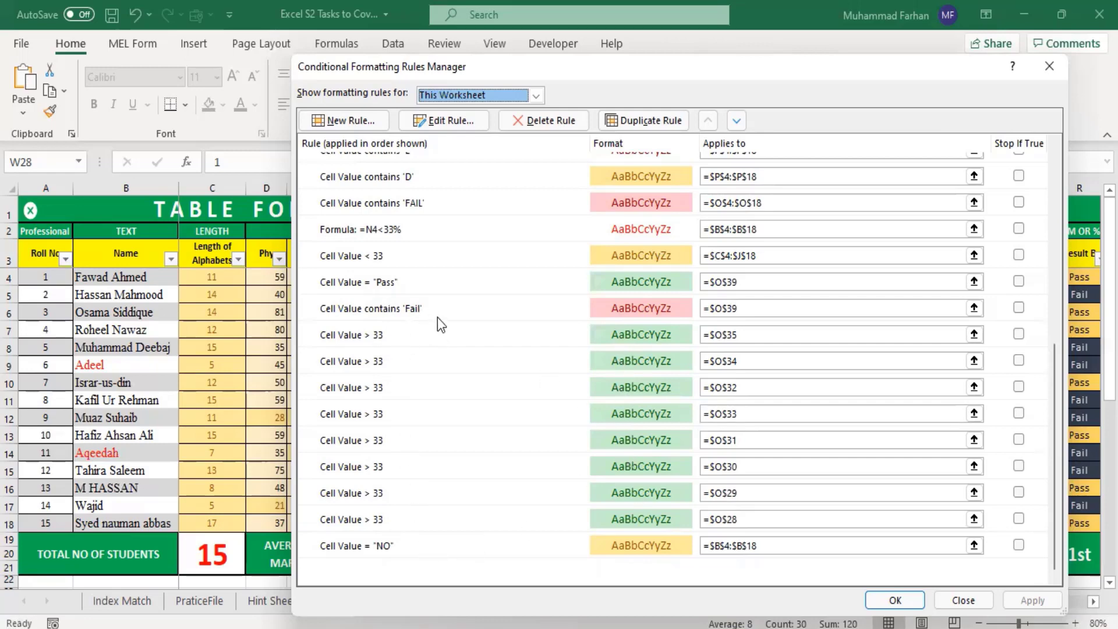
{"action": "scroll", "coordinate": [389, 328], "scroll_direction": "up", "scroll_amount": 3}
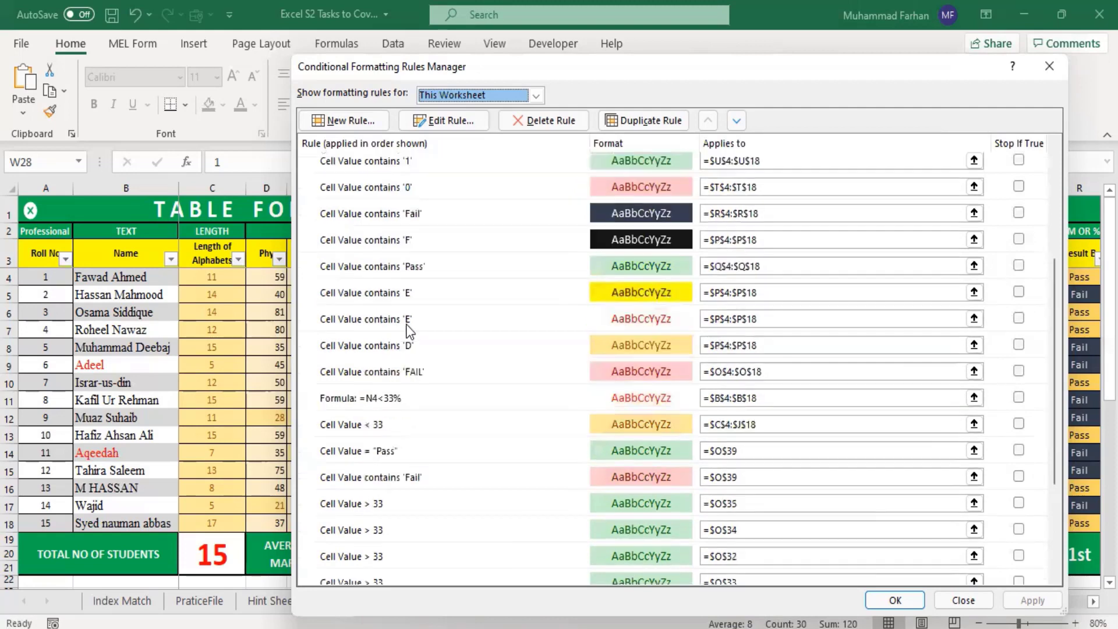
{"action": "scroll", "coordinate": [410, 334], "scroll_direction": "up", "scroll_amount": 2}
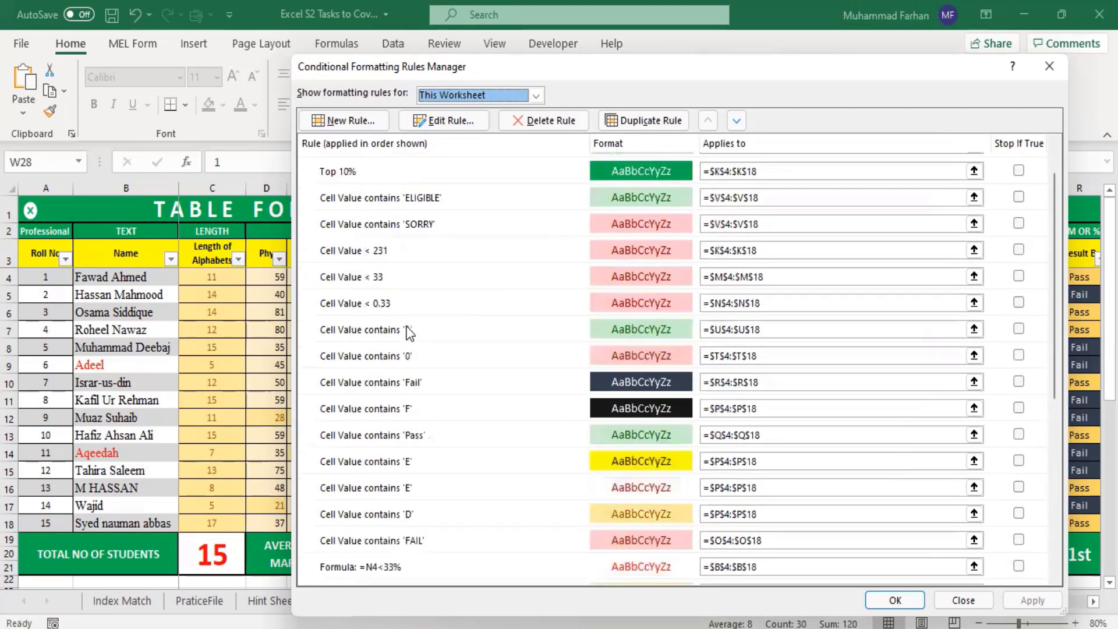
{"action": "scroll", "coordinate": [410, 334], "scroll_direction": "up", "scroll_amount": 2}
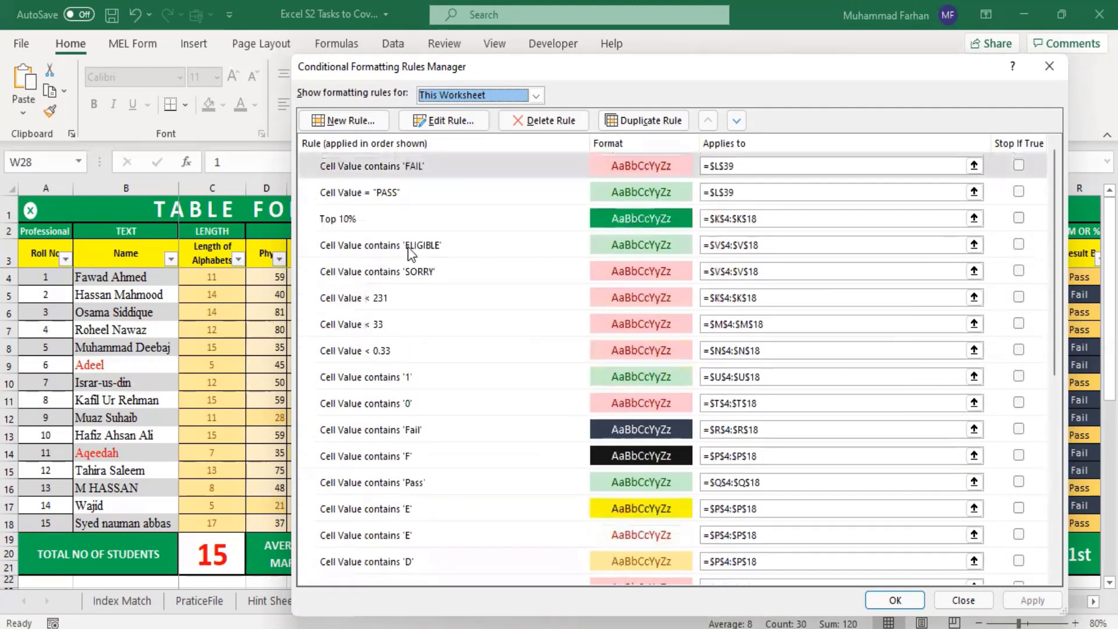
{"action": "left_click", "coordinate": [1050, 66]}
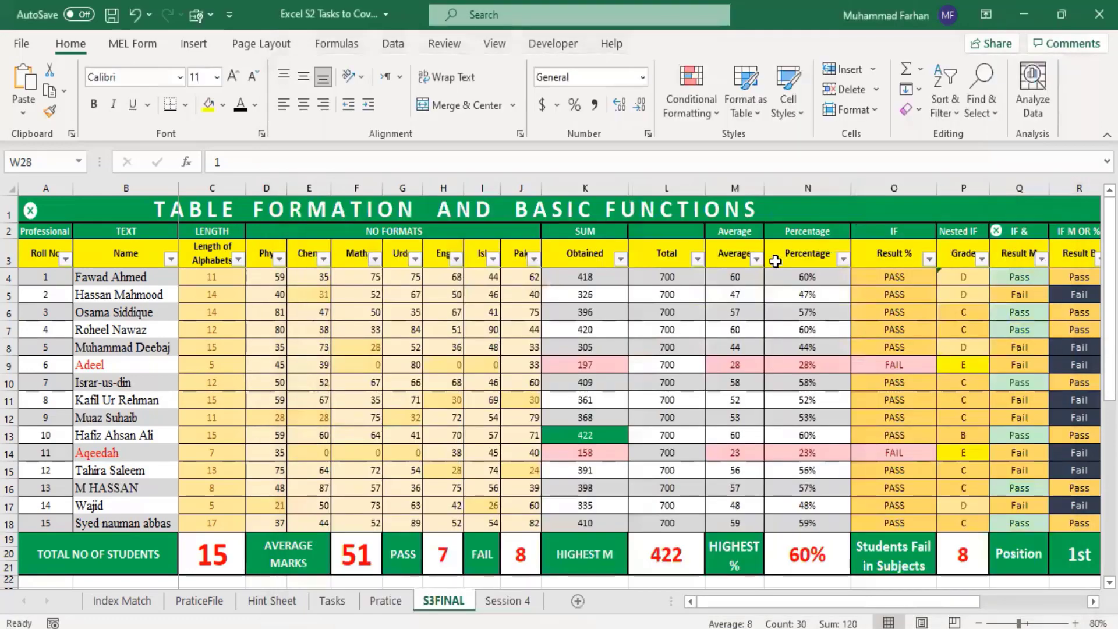
Step: On the Pratice sheet, highlight the subject marks D4:J18 that are less than 33 with Yellow Fill with Dark Yellow Text
{"action": "left_click", "coordinate": [386, 601]}
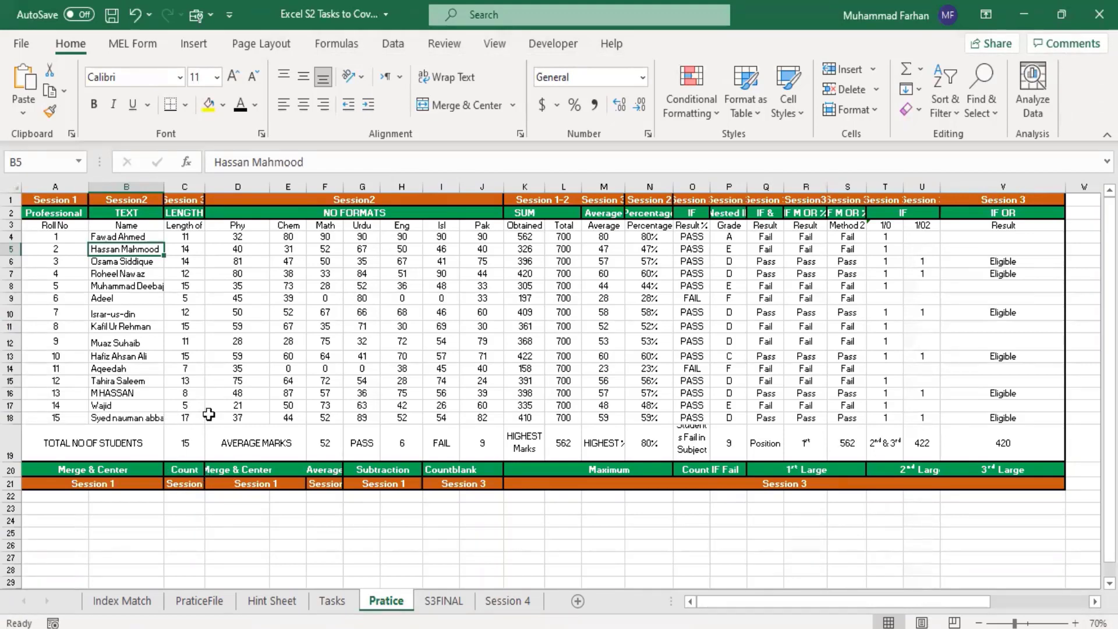
{"action": "left_click", "coordinate": [362, 519]}
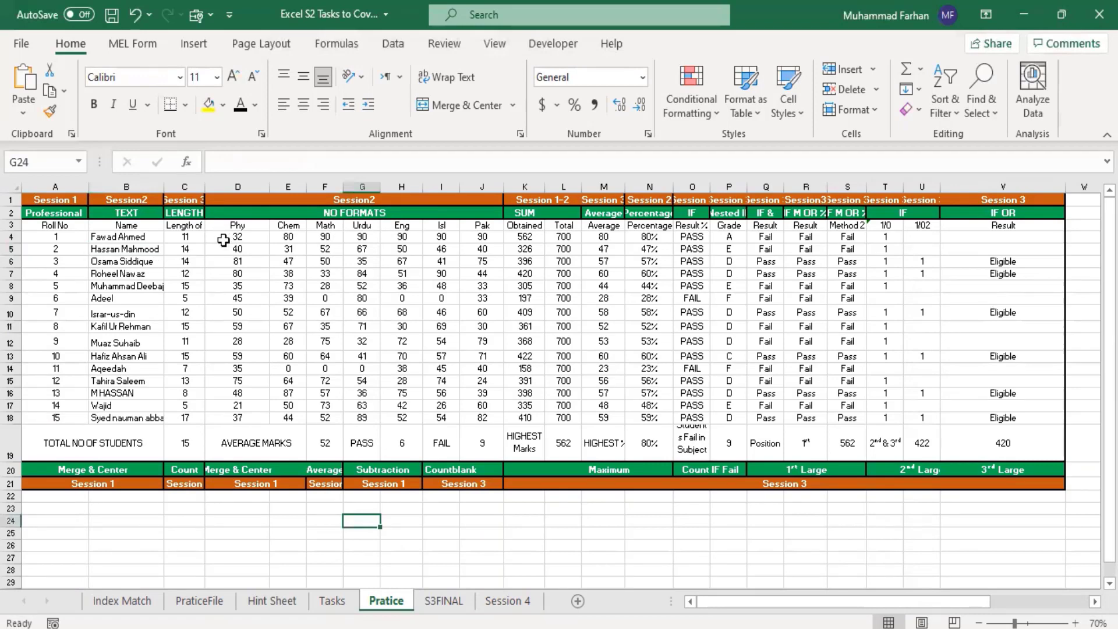
{"action": "left_click_drag", "start_coordinate": [224, 240], "coordinate": [482, 423]}
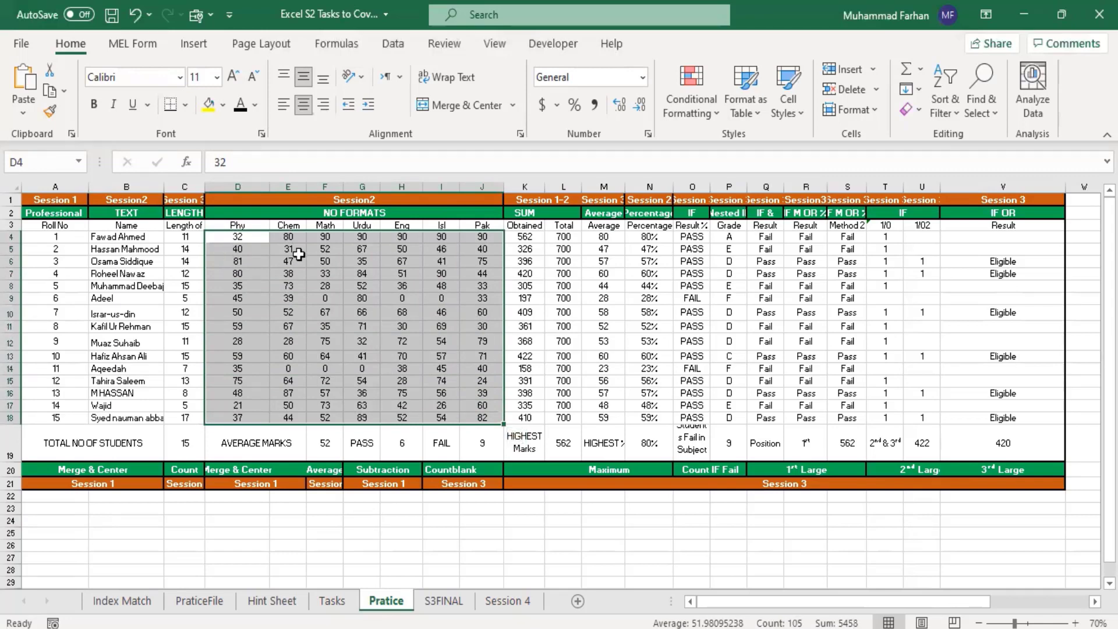
{"action": "left_click", "coordinate": [703, 105]}
{"action": "mouse_move", "coordinate": [811, 149]}
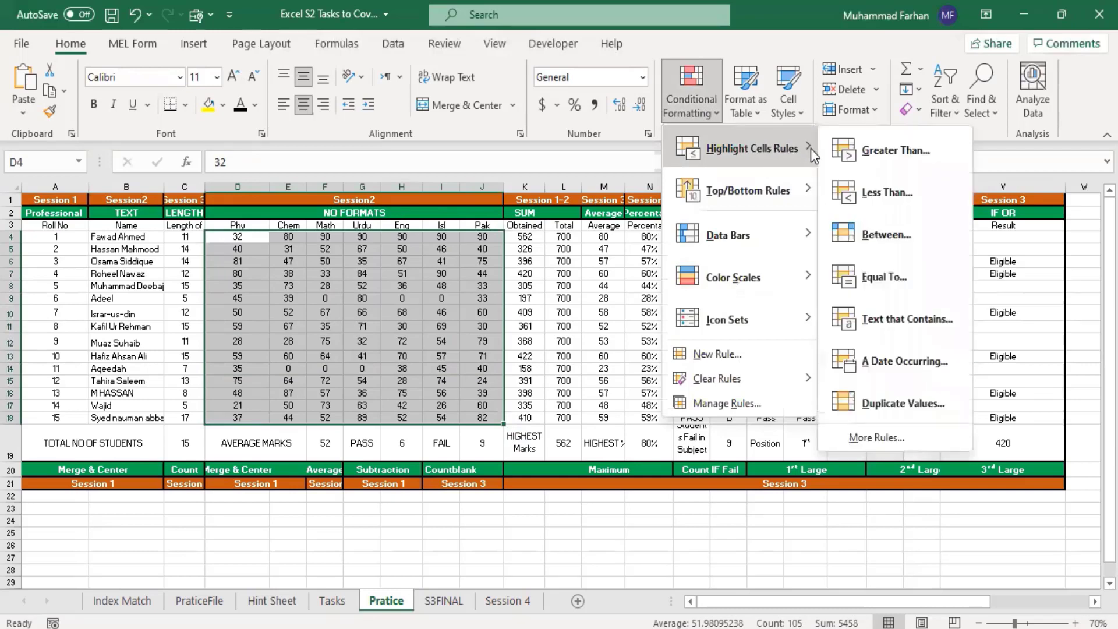
{"action": "left_click", "coordinate": [900, 199]}
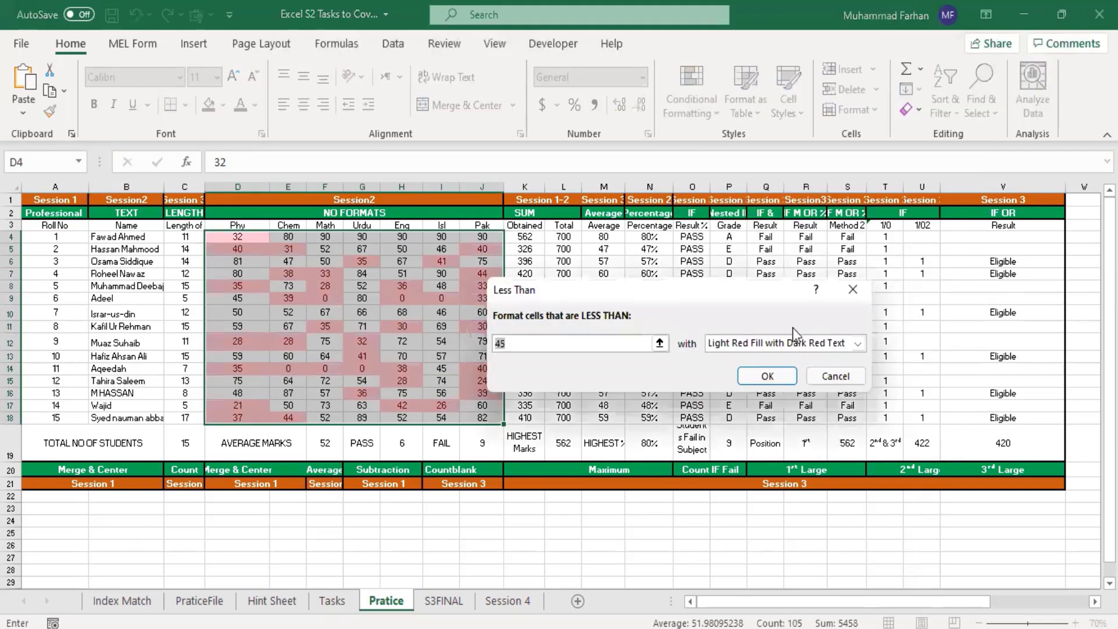
{"action": "key", "text": "BackSpace"}
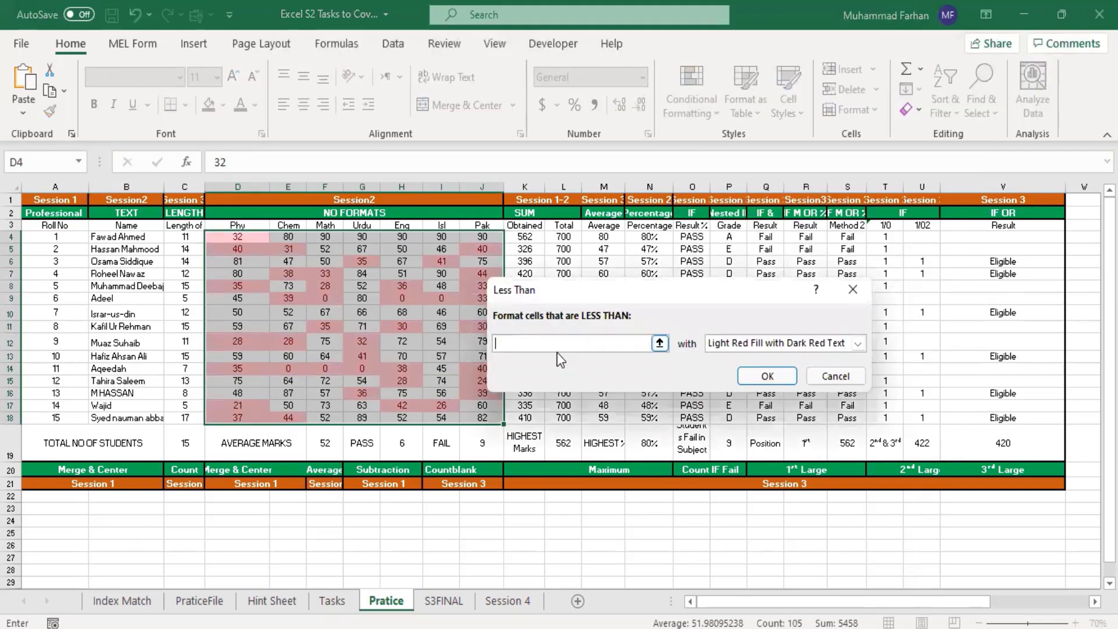
{"action": "type", "text": "33"}
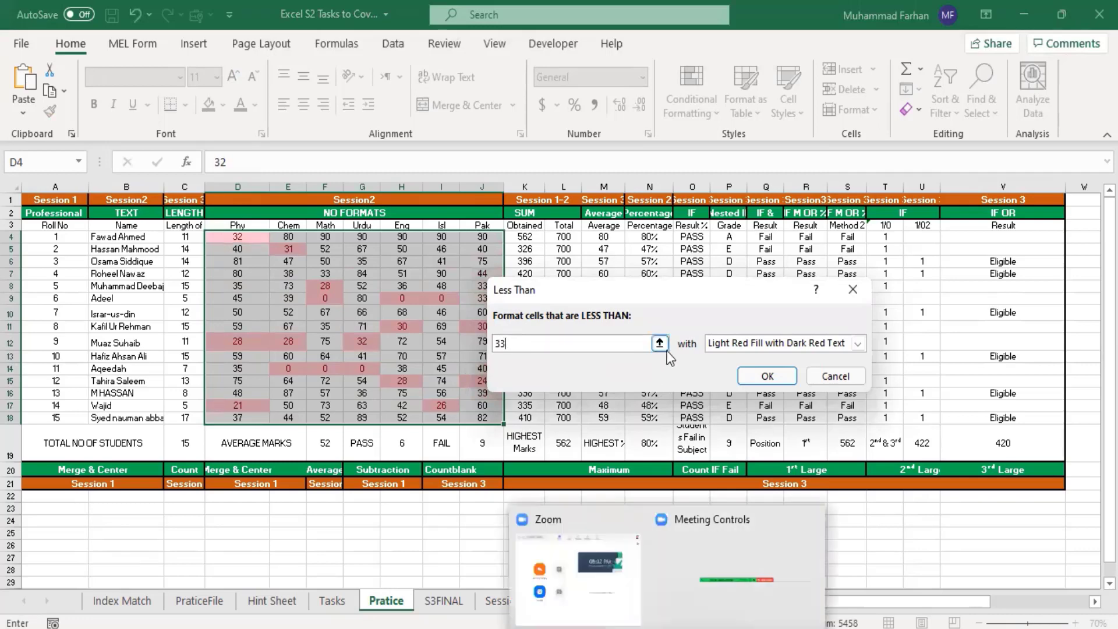
{"action": "left_click", "coordinate": [783, 349]}
{"action": "left_click", "coordinate": [786, 371]}
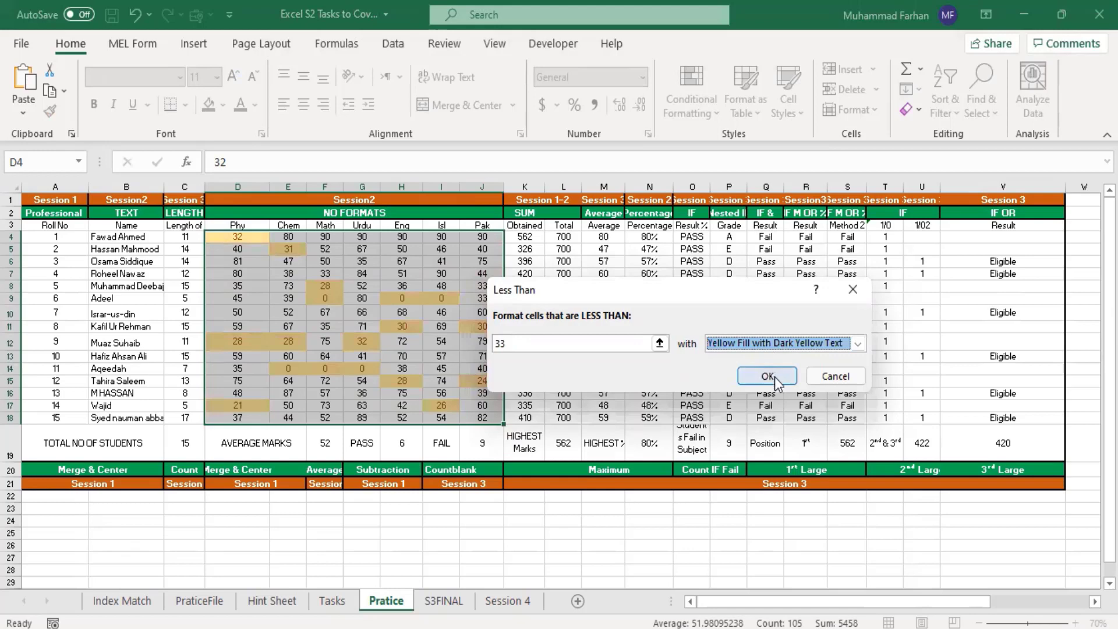
{"action": "left_click", "coordinate": [767, 376]}
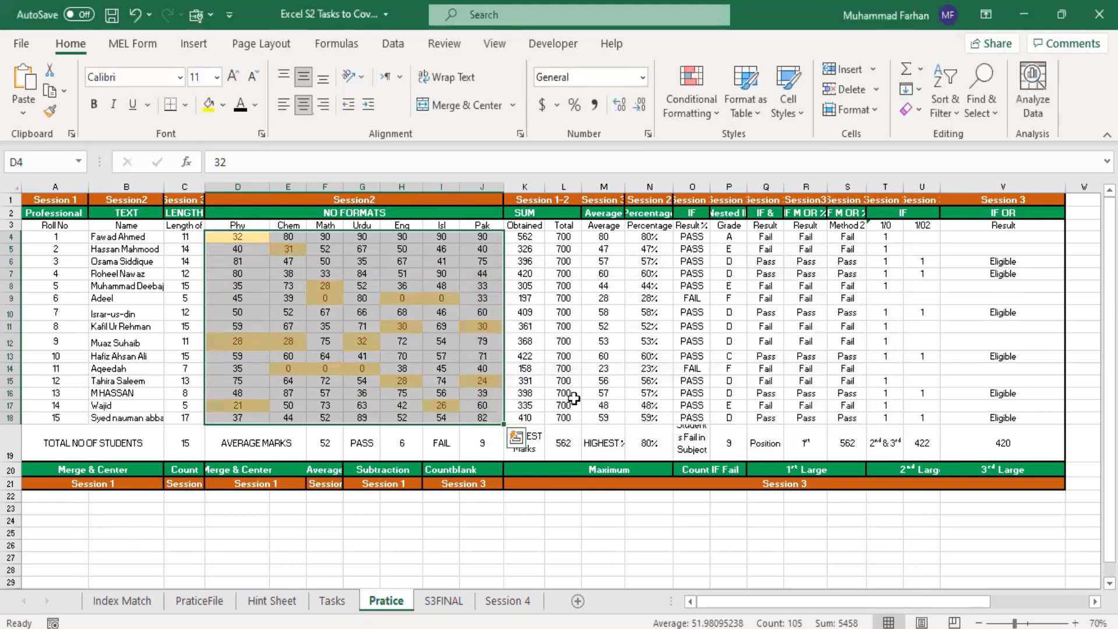
{"action": "left_click", "coordinate": [427, 293]}
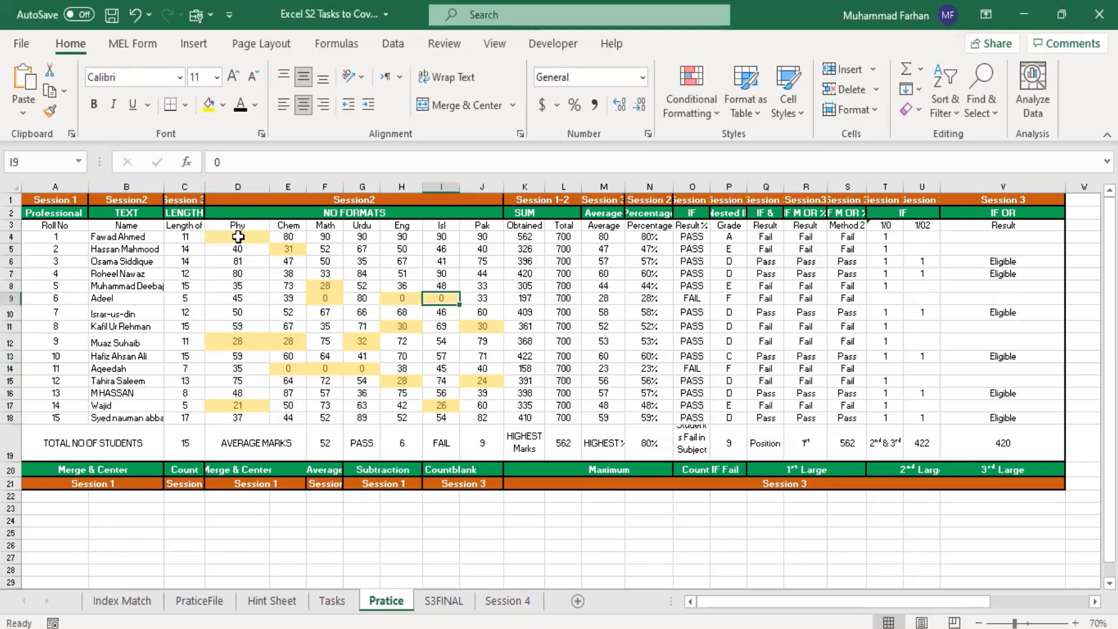
{"action": "left_click_drag", "start_coordinate": [238, 236], "coordinate": [492, 419]}
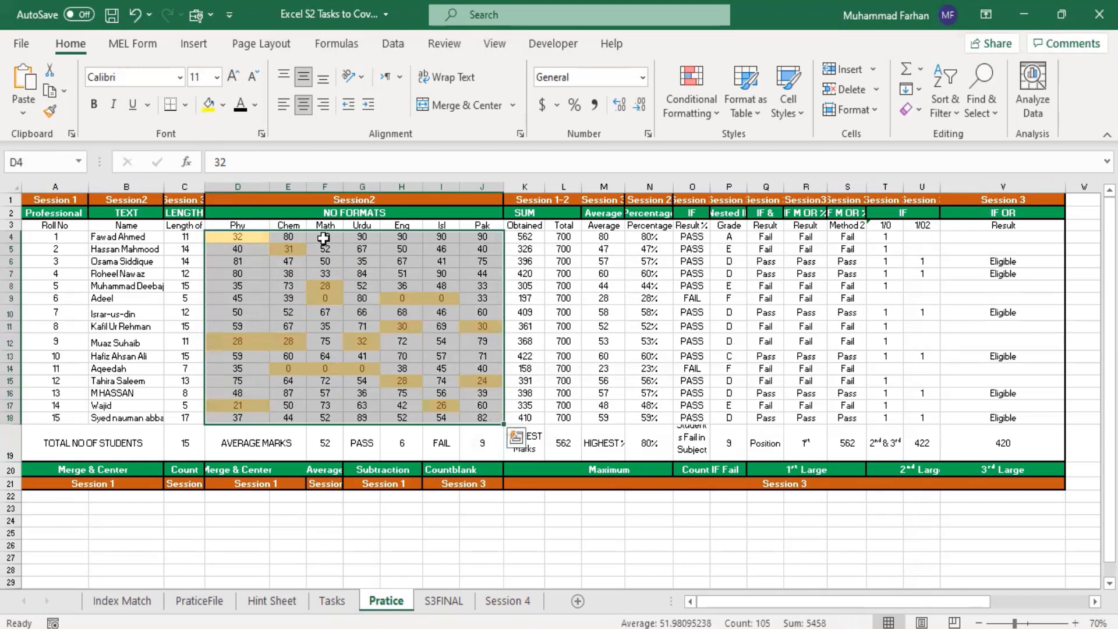
{"action": "left_click", "coordinate": [441, 368]}
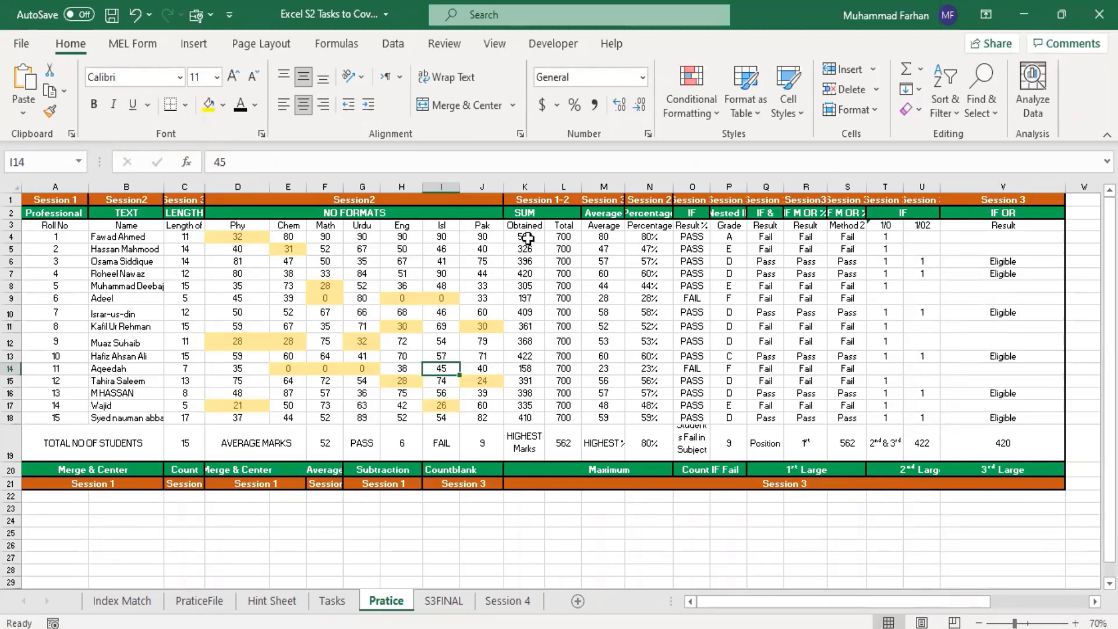
Step: Select the Obtained totals K4:K18, and check the S3FINAL sheet's full list of conditional formatting rules before closing the Rules Manager
{"action": "left_click_drag", "start_coordinate": [525, 237], "coordinate": [536, 420]}
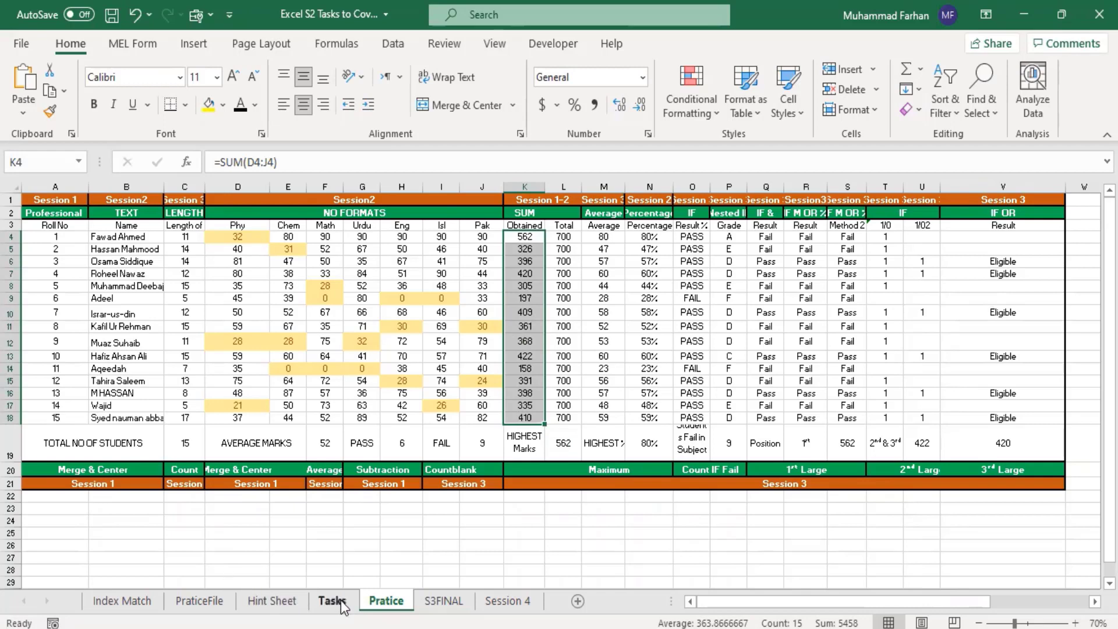
{"action": "left_click", "coordinate": [444, 601]}
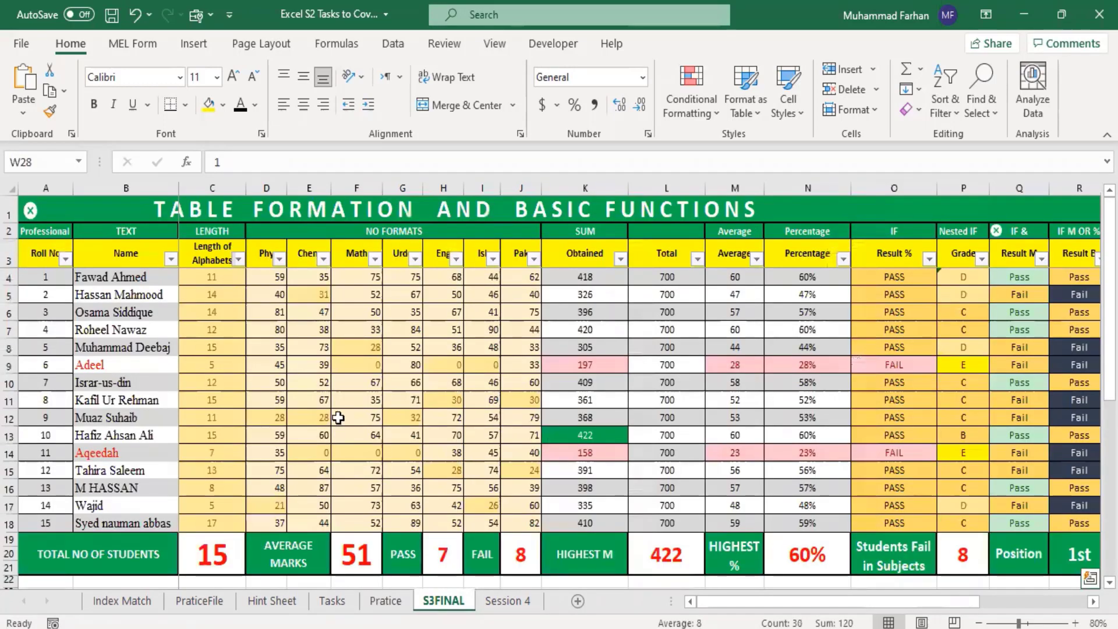
{"action": "left_click", "coordinate": [693, 117]}
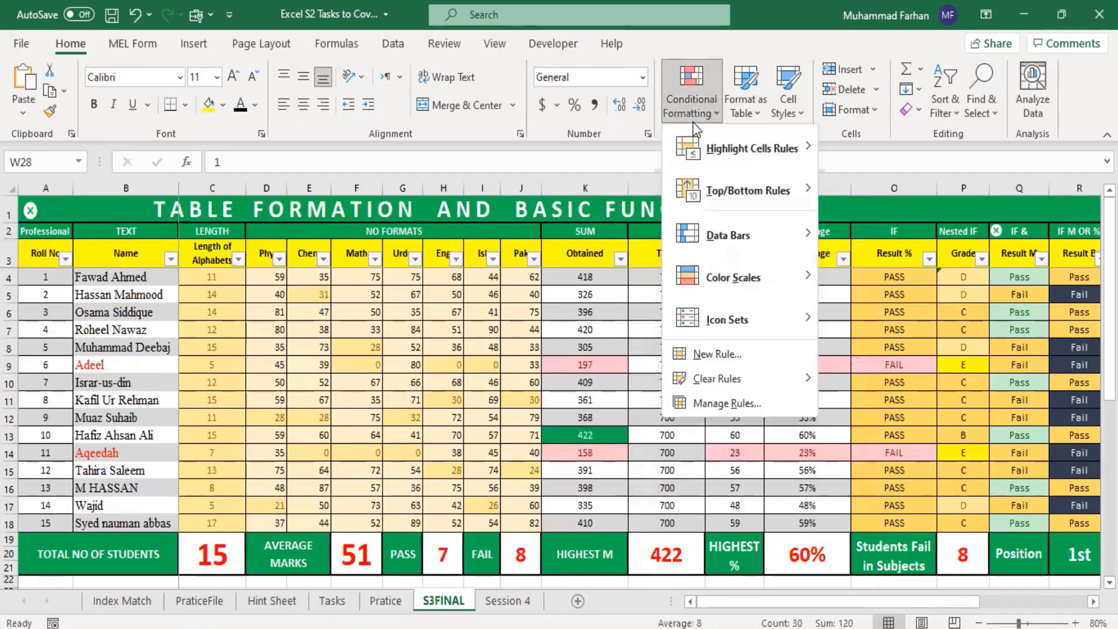
{"action": "left_click", "coordinate": [728, 404]}
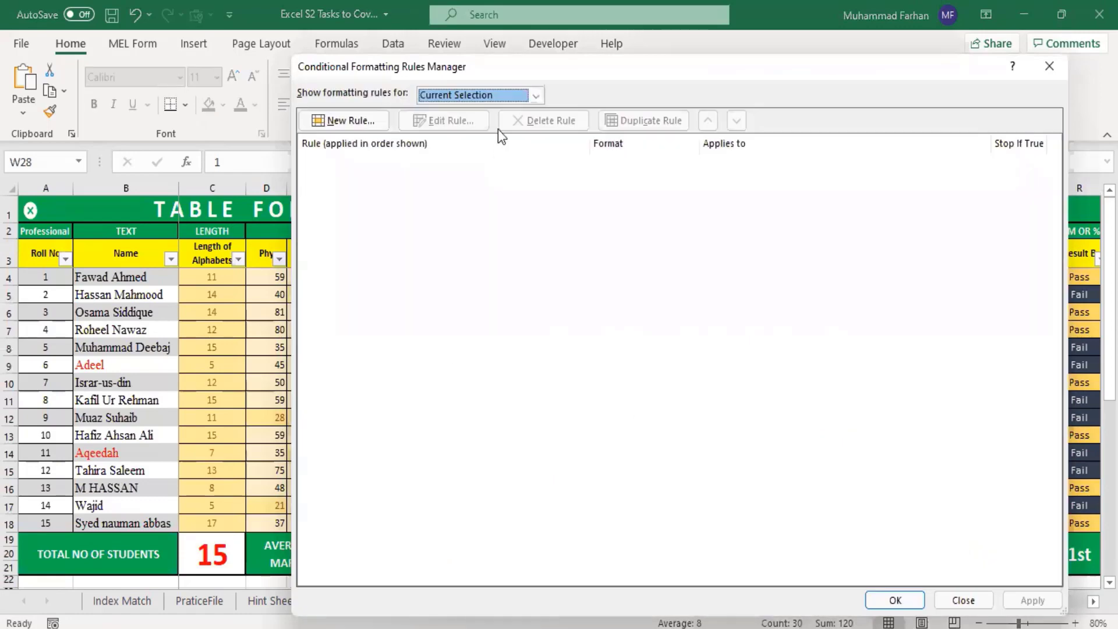
{"action": "left_click", "coordinate": [510, 96]}
{"action": "left_click", "coordinate": [469, 119]}
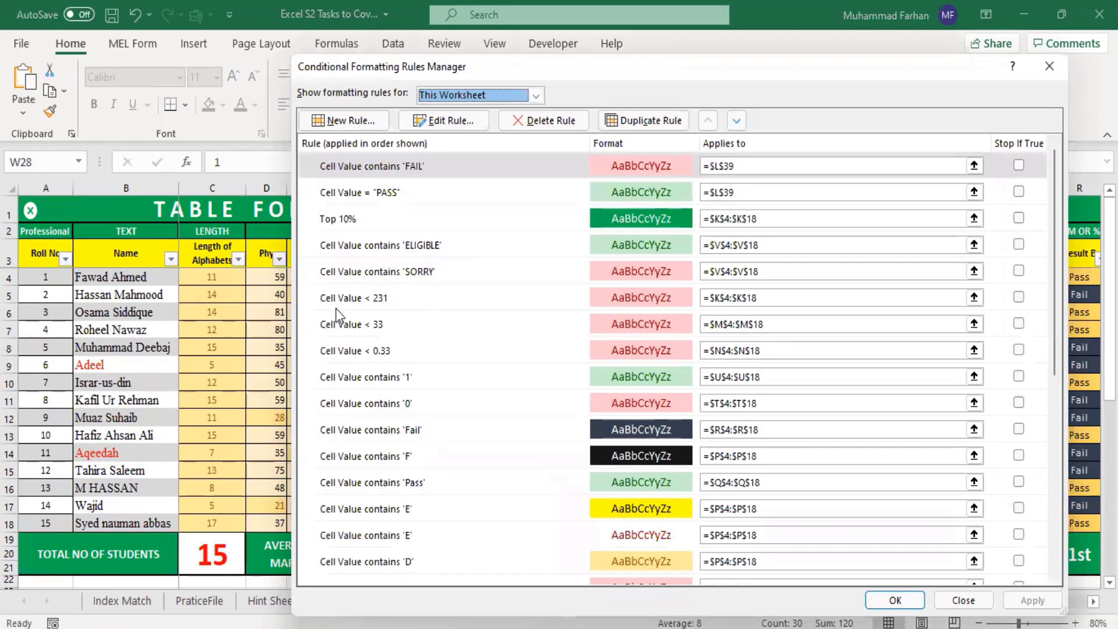
{"action": "left_click", "coordinate": [1051, 67]}
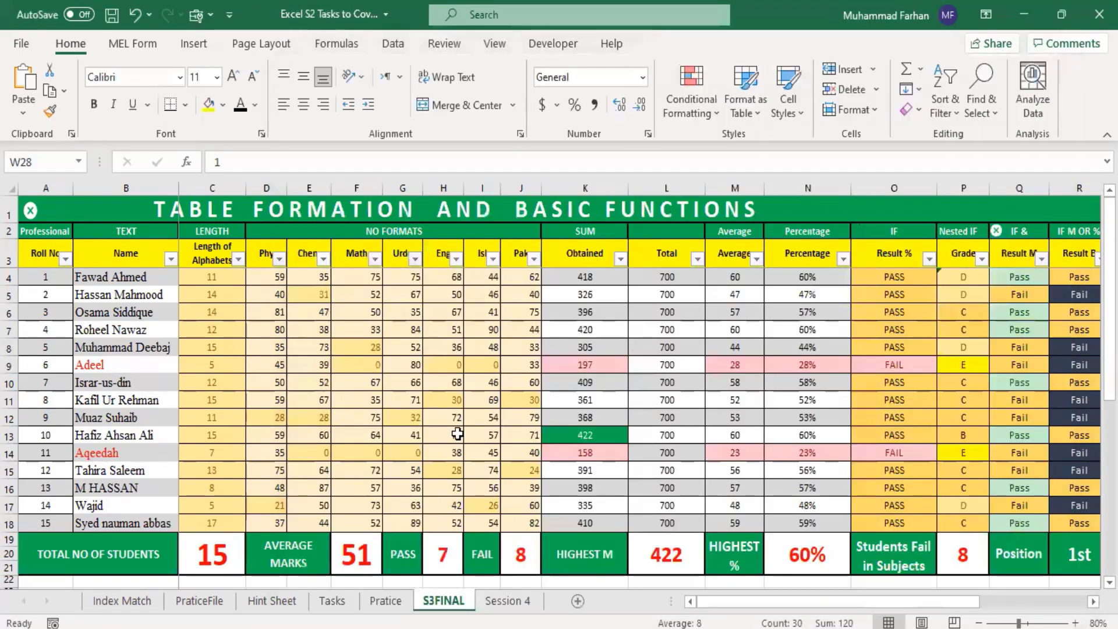
Step: Back on the Pratice sheet, format the Obtained totals K4:K18 that are less than 231 with Red Text
{"action": "left_click", "coordinate": [398, 596]}
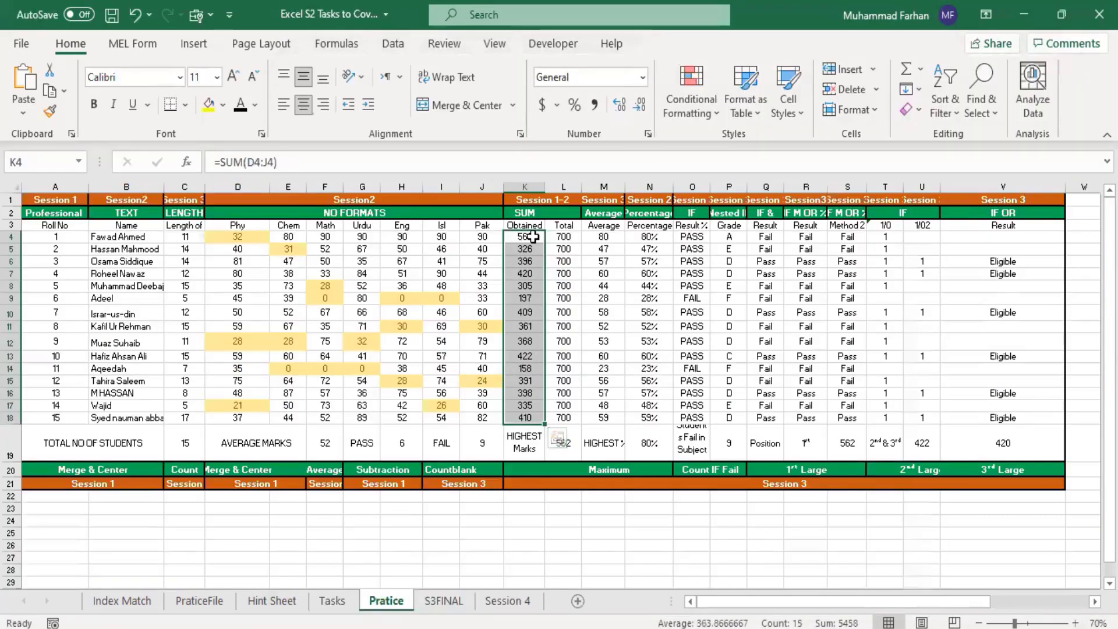
{"action": "left_click", "coordinate": [714, 111]}
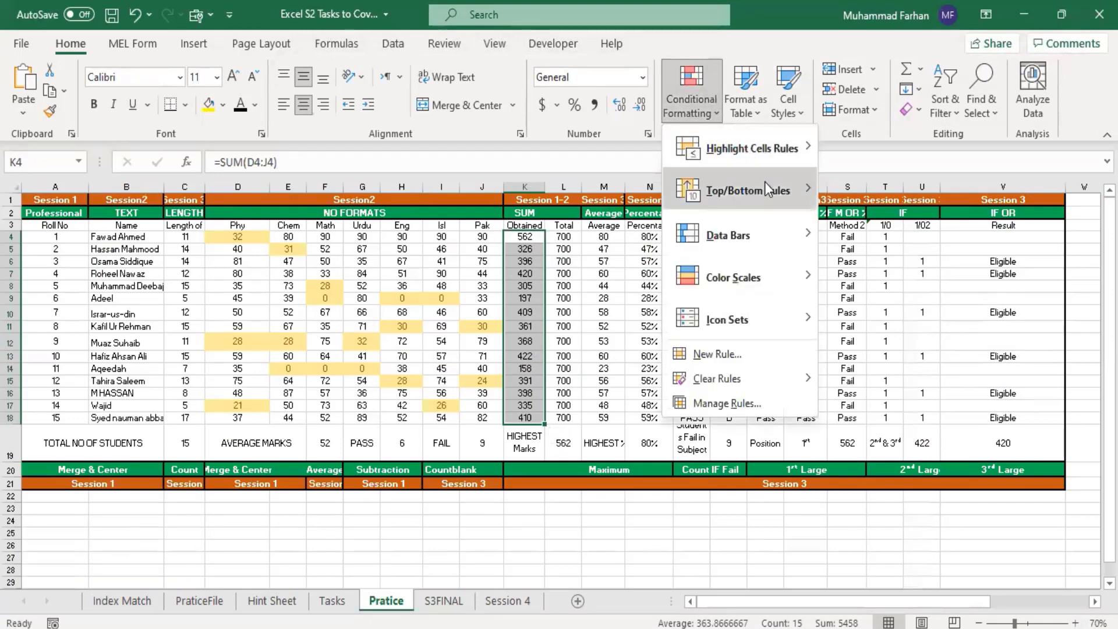
{"action": "mouse_move", "coordinate": [814, 201]}
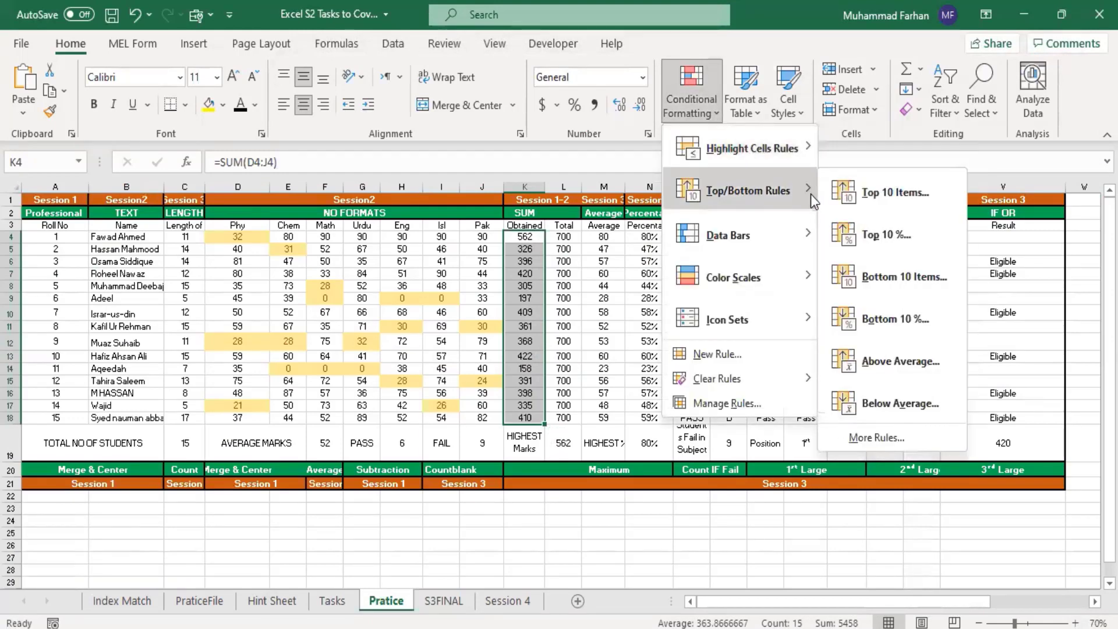
{"action": "mouse_move", "coordinate": [806, 152]}
{"action": "left_click", "coordinate": [897, 194]}
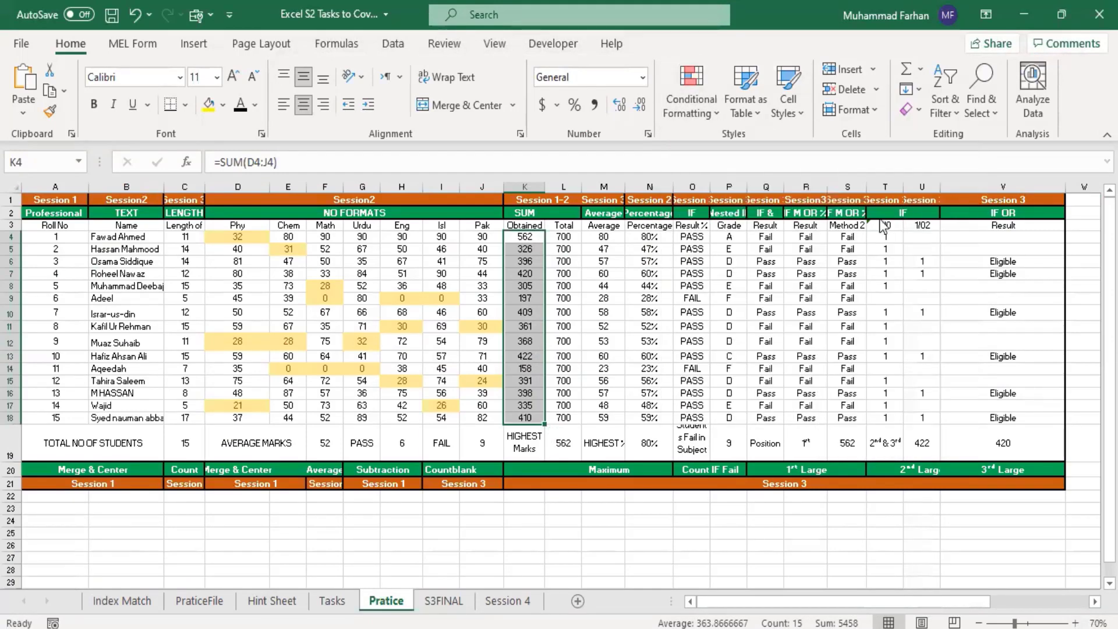
{"action": "type", "text": "231"}
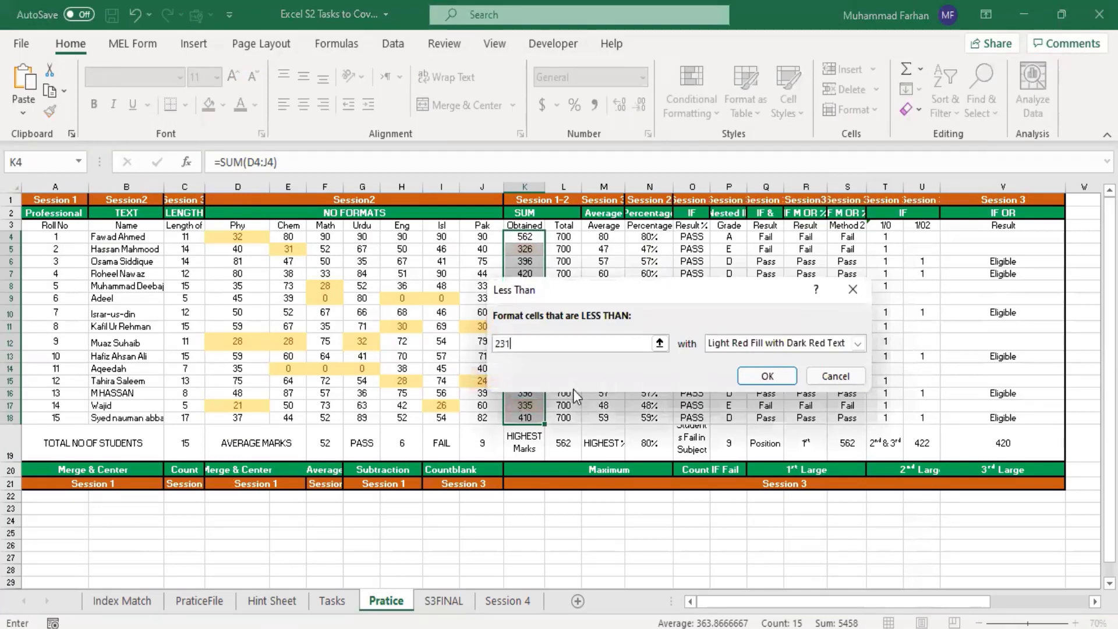
{"action": "left_click", "coordinate": [749, 347]}
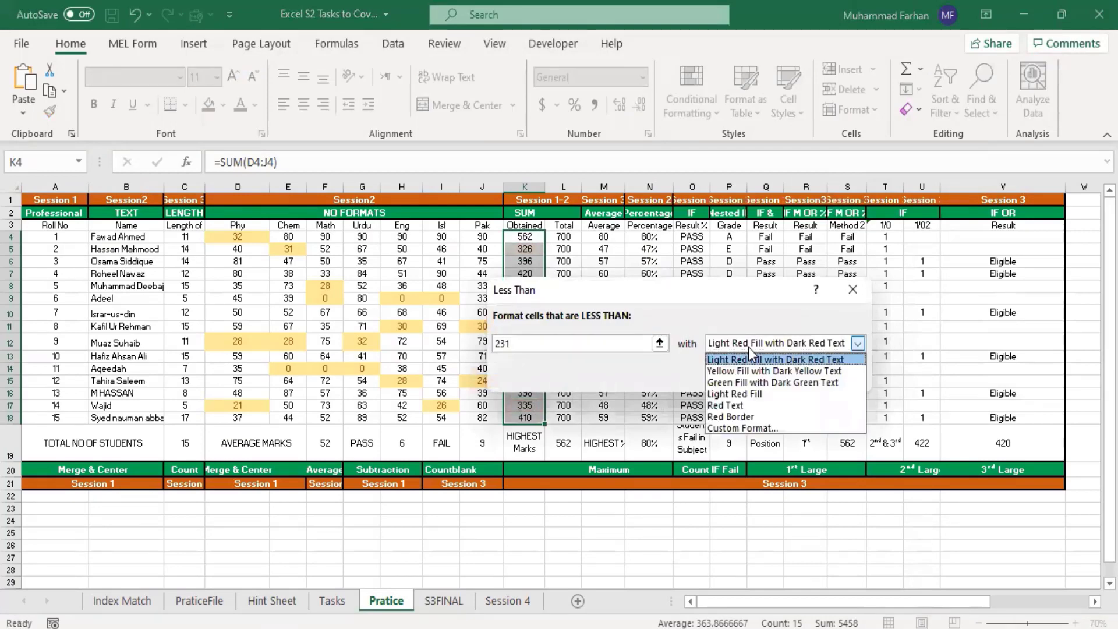
{"action": "left_click", "coordinate": [764, 405]}
{"action": "left_click", "coordinate": [762, 382]}
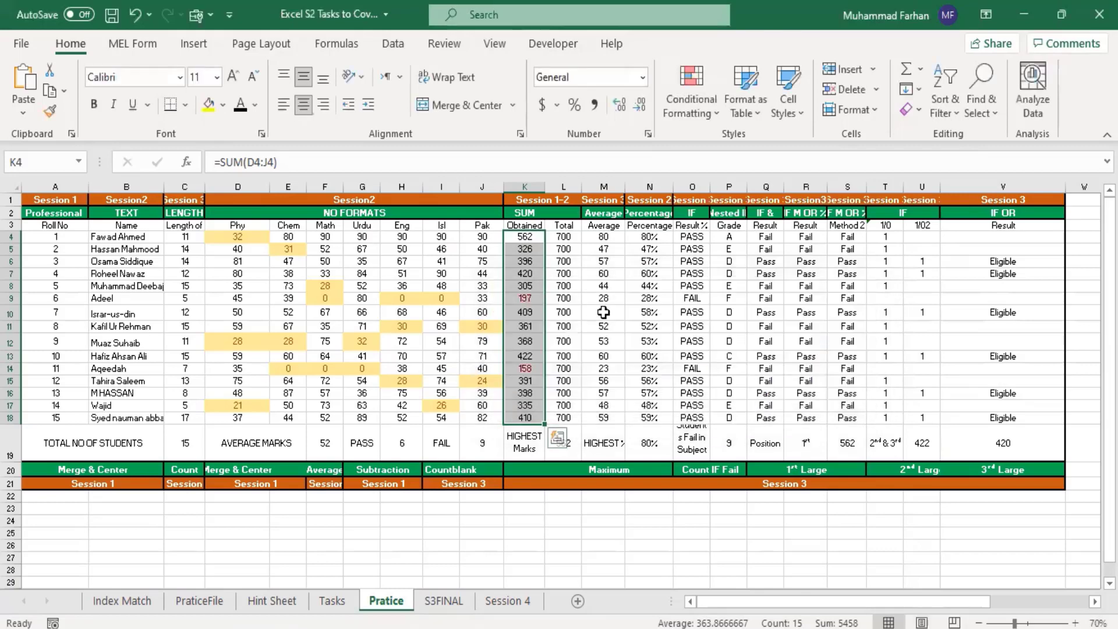
Step: Enlarge the sheet to 110% and inspect the formatted Obtained totals in K9 and K14
{"action": "left_click", "coordinate": [555, 358]}
{"action": "left_click", "coordinate": [526, 298]}
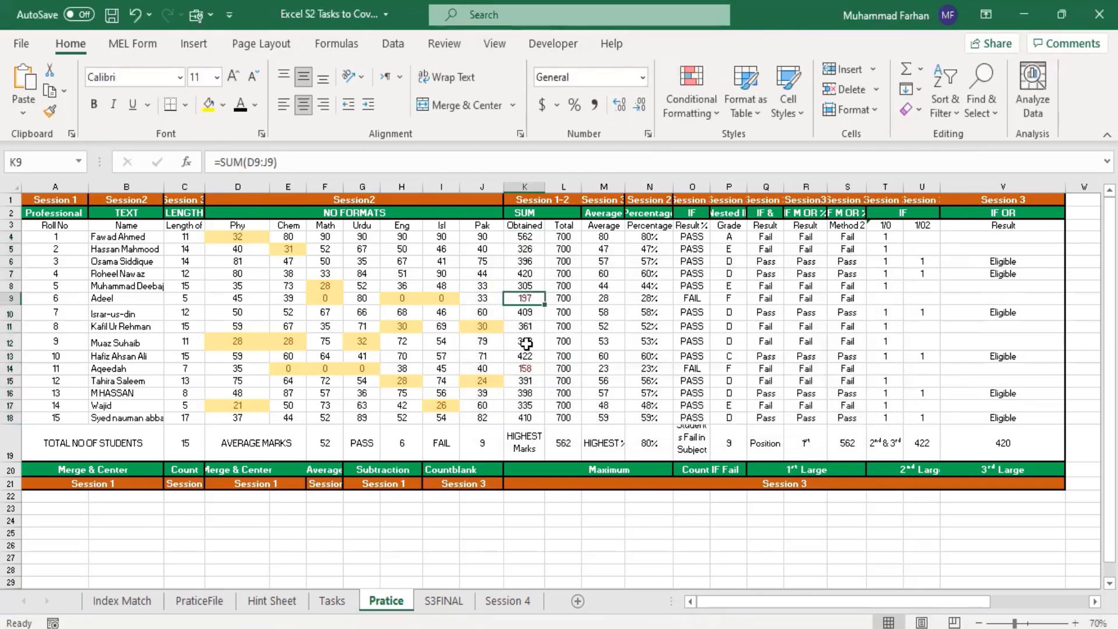
{"action": "left_click", "coordinate": [1073, 623]}
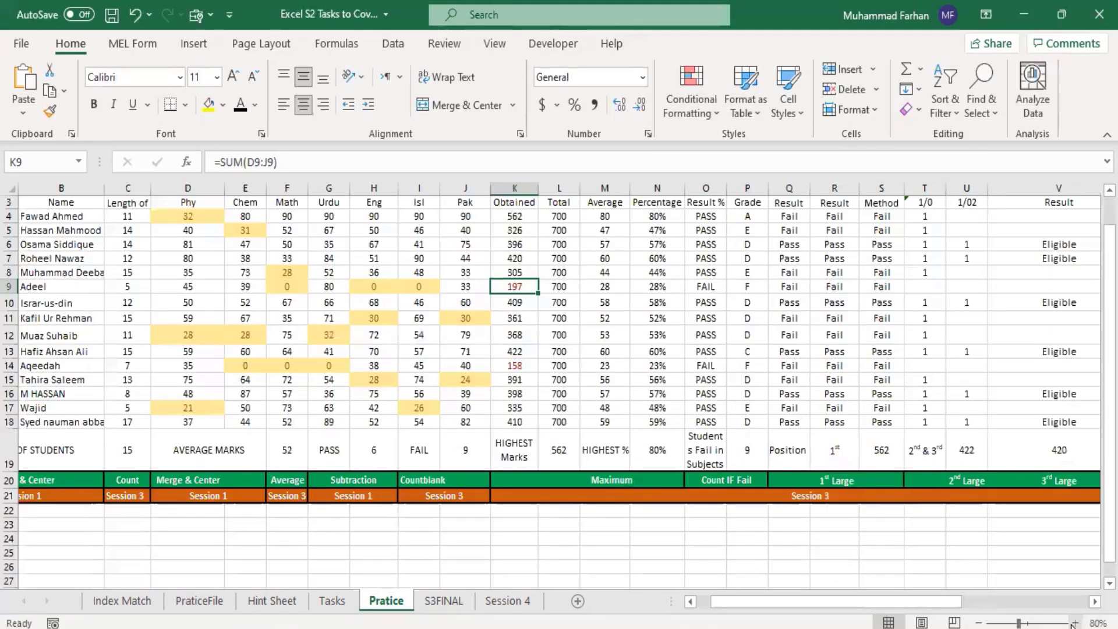
{"action": "left_click", "coordinate": [1073, 623]}
{"action": "left_click", "coordinate": [1073, 623]}
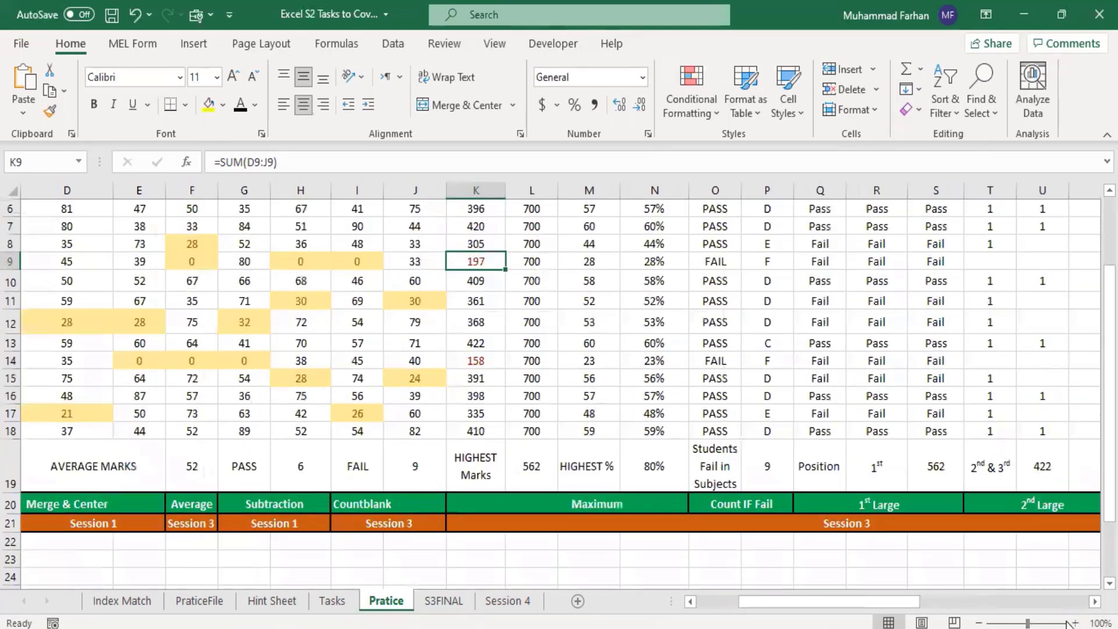
{"action": "left_click", "coordinate": [1073, 623]}
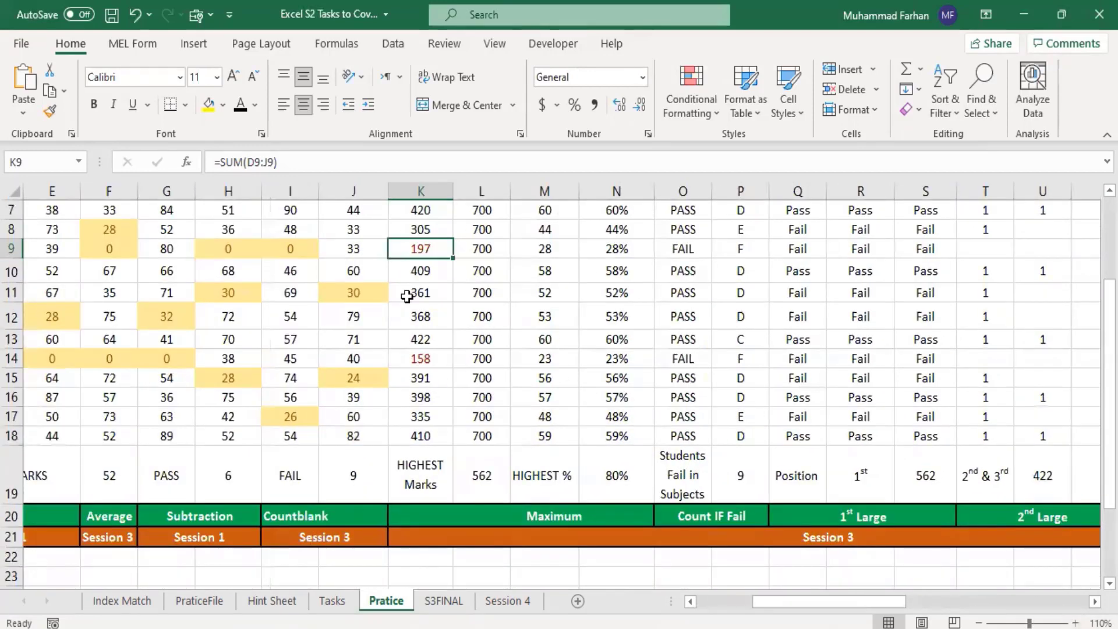
{"action": "left_click", "coordinate": [431, 360]}
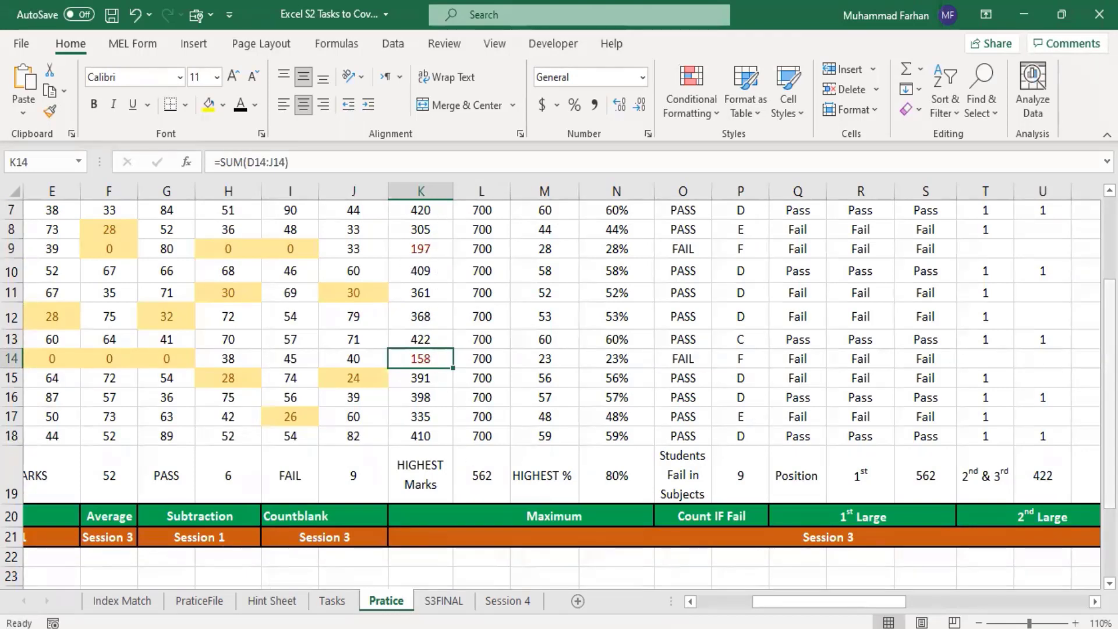
Step: Highlight the averages M4:M18 that are less than 33 with Yellow Fill with Dark Yellow Text
{"action": "left_click_drag", "start_coordinate": [1110, 375], "coordinate": [1110, 302]}
{"action": "left_click_drag", "start_coordinate": [1109, 344], "coordinate": [1109, 333]}
{"action": "scroll", "coordinate": [908, 256], "scroll_direction": "down", "scroll_amount": 1}
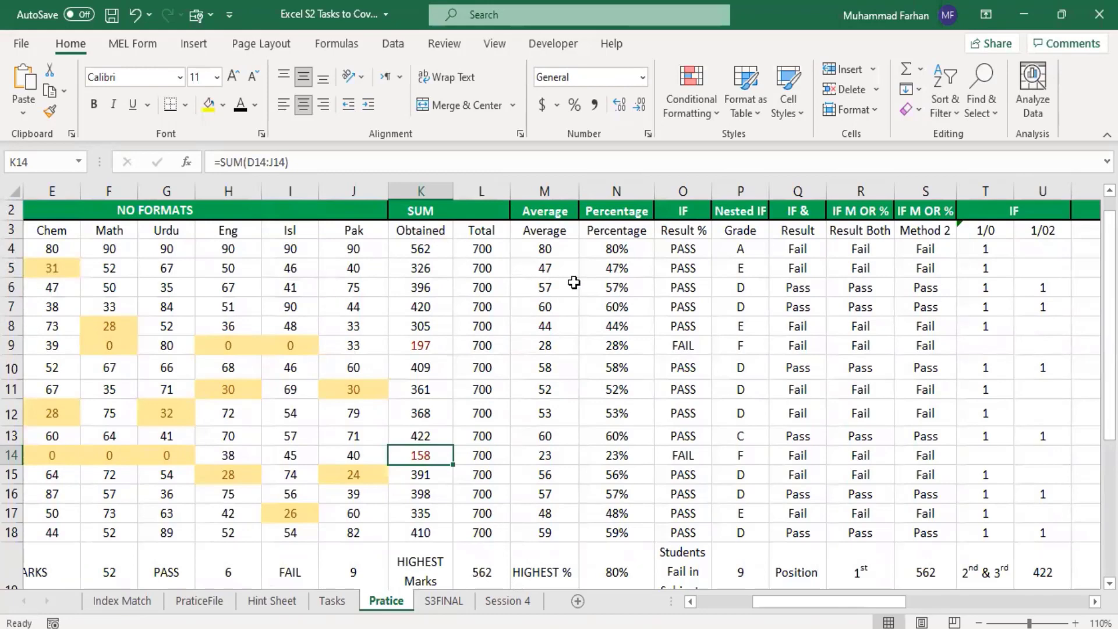
{"action": "left_click_drag", "start_coordinate": [543, 247], "coordinate": [574, 533]}
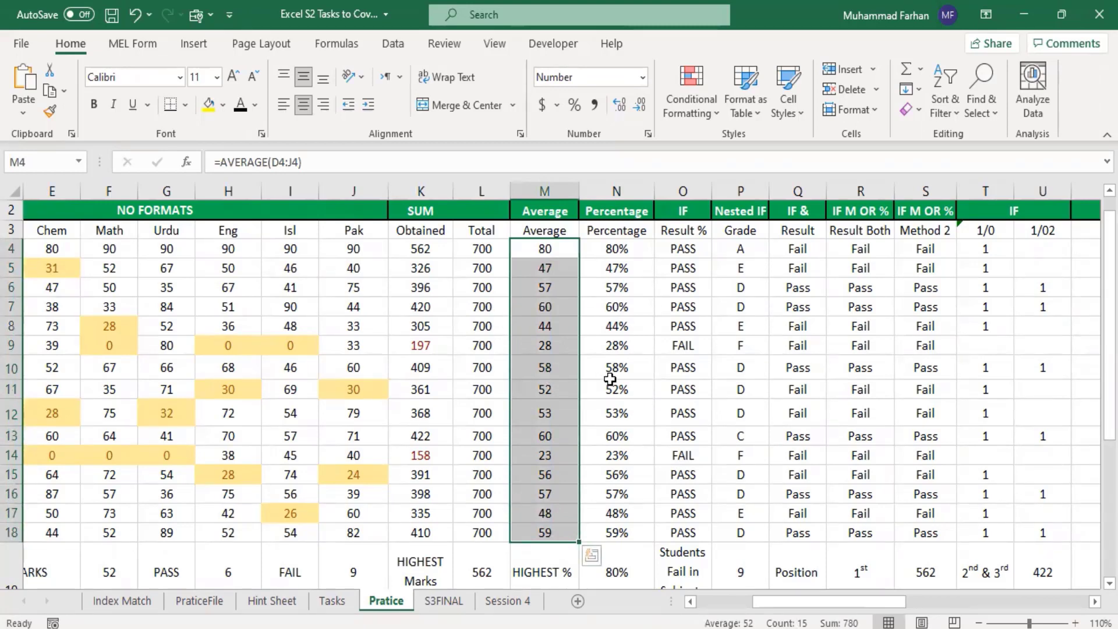
{"action": "left_click", "coordinate": [434, 349]}
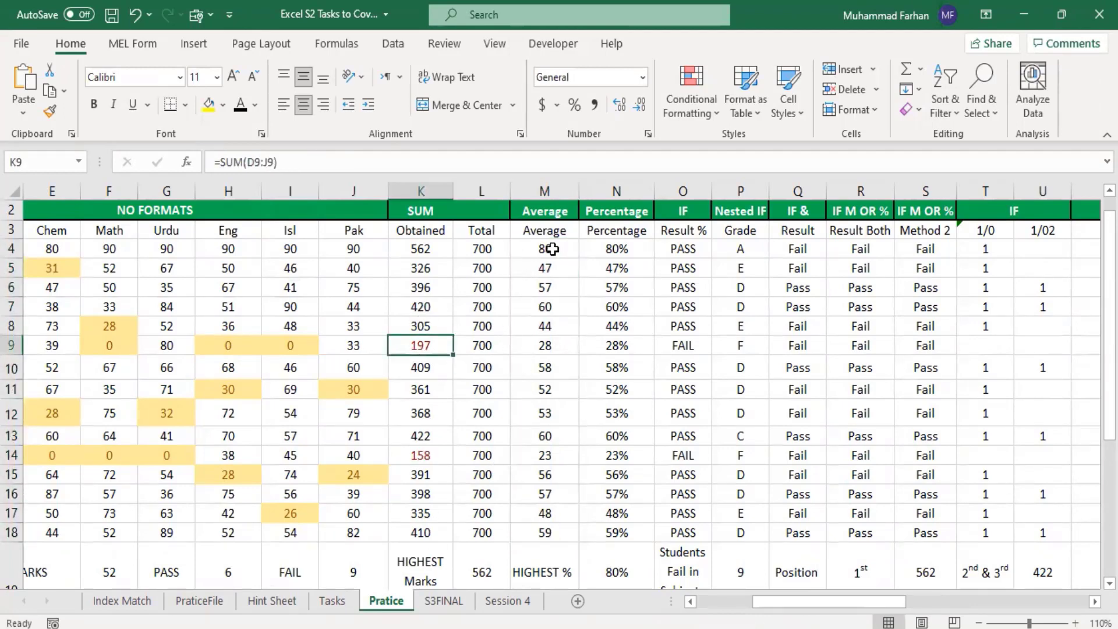
{"action": "left_click_drag", "start_coordinate": [547, 249], "coordinate": [562, 530]}
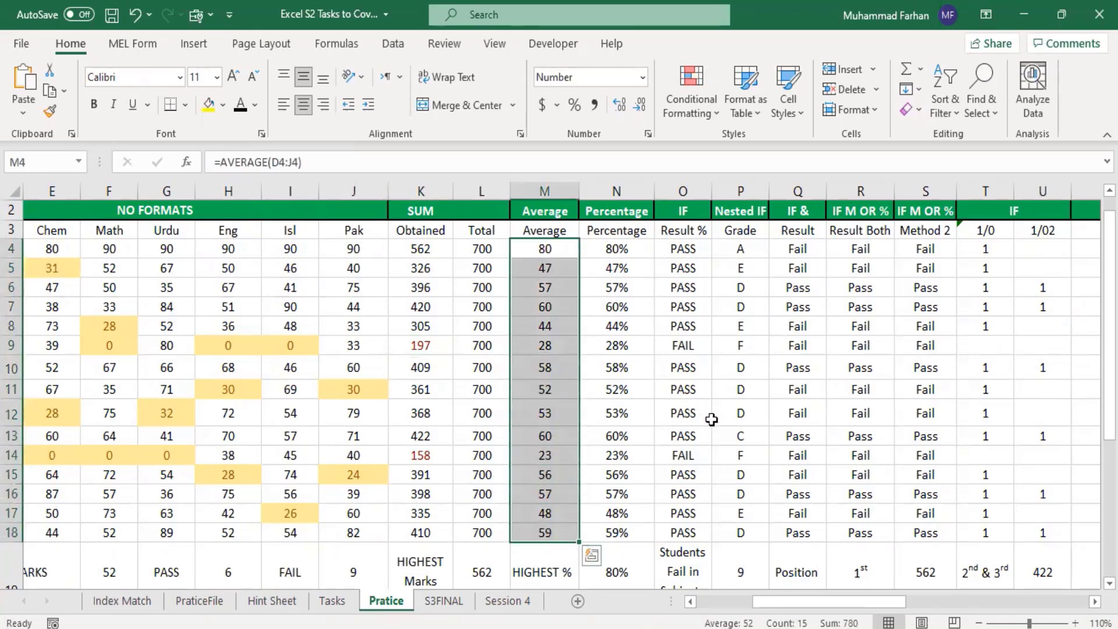
{"action": "left_click", "coordinate": [705, 115]}
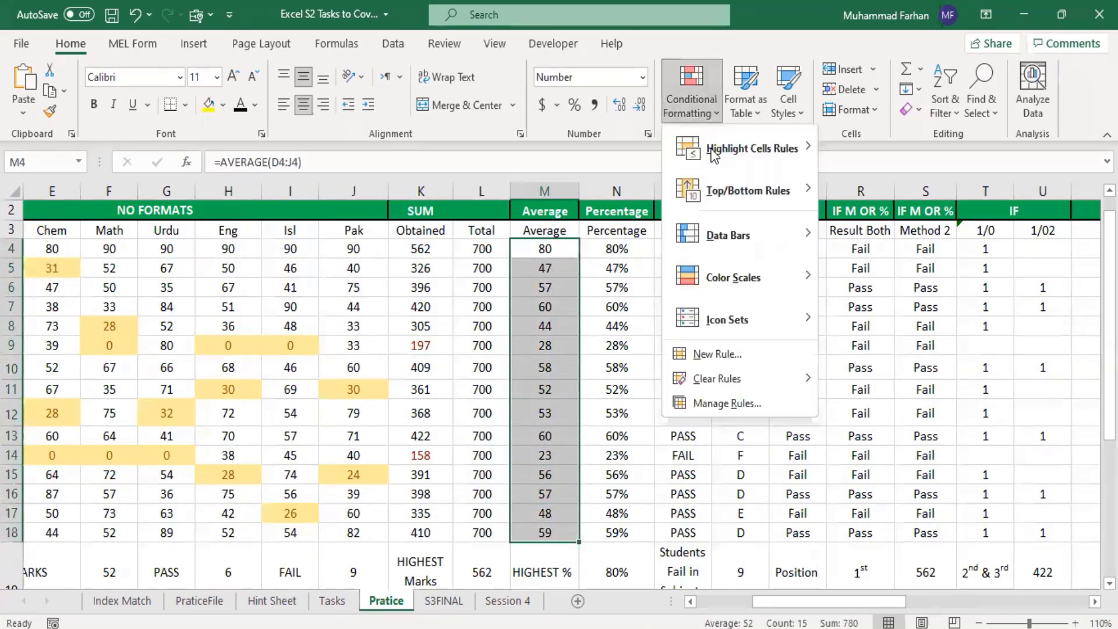
{"action": "mouse_move", "coordinate": [780, 149]}
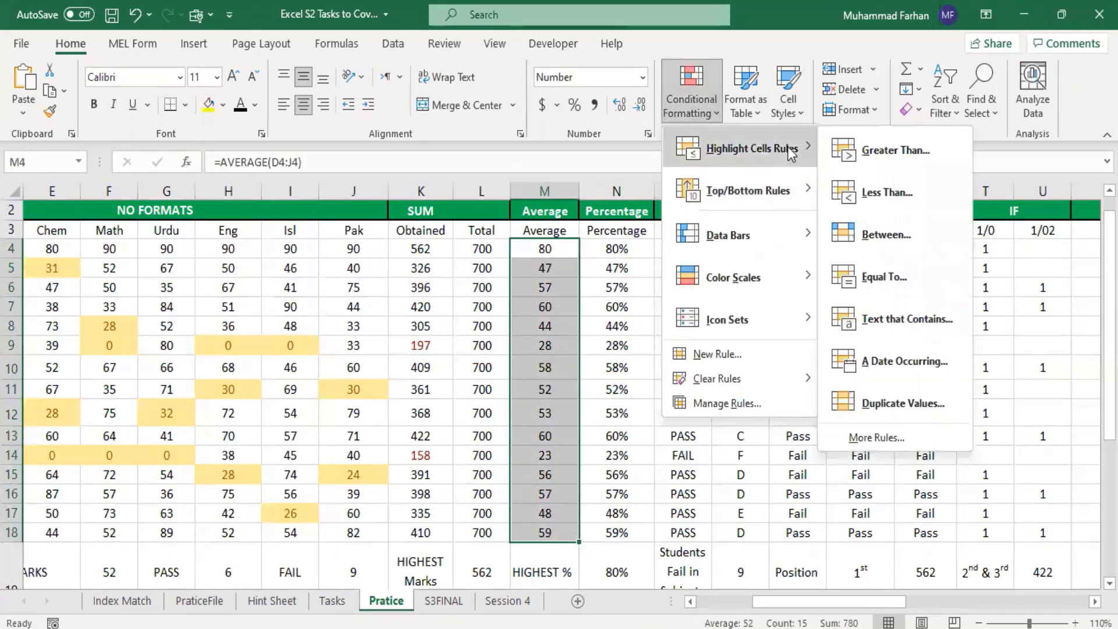
{"action": "left_click", "coordinate": [912, 186]}
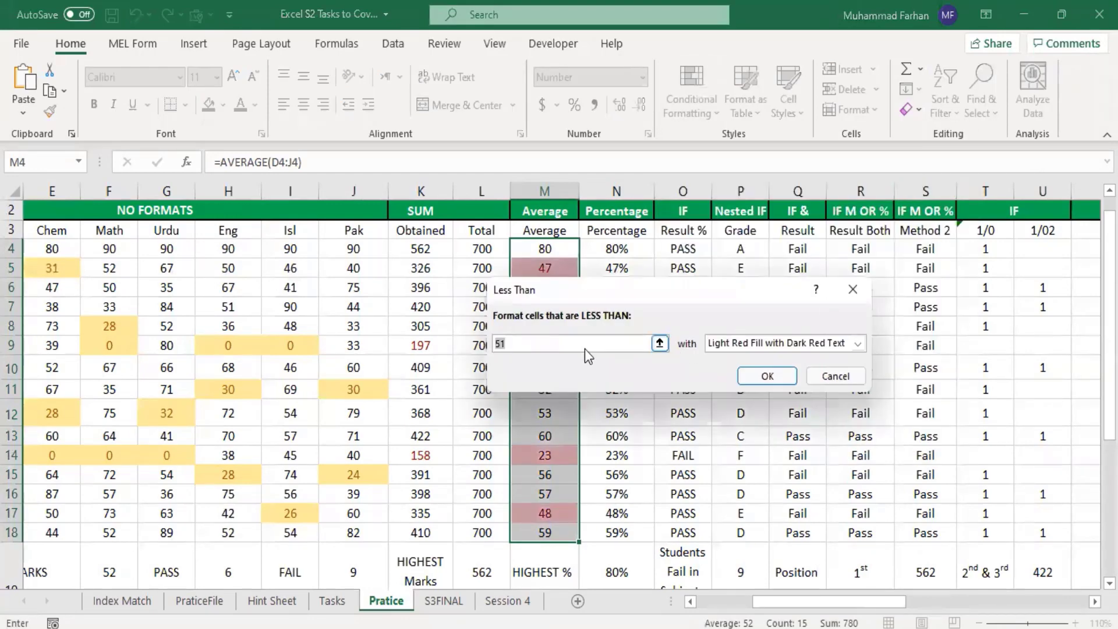
{"action": "type", "text": "33"}
{"action": "left_click", "coordinate": [732, 345]}
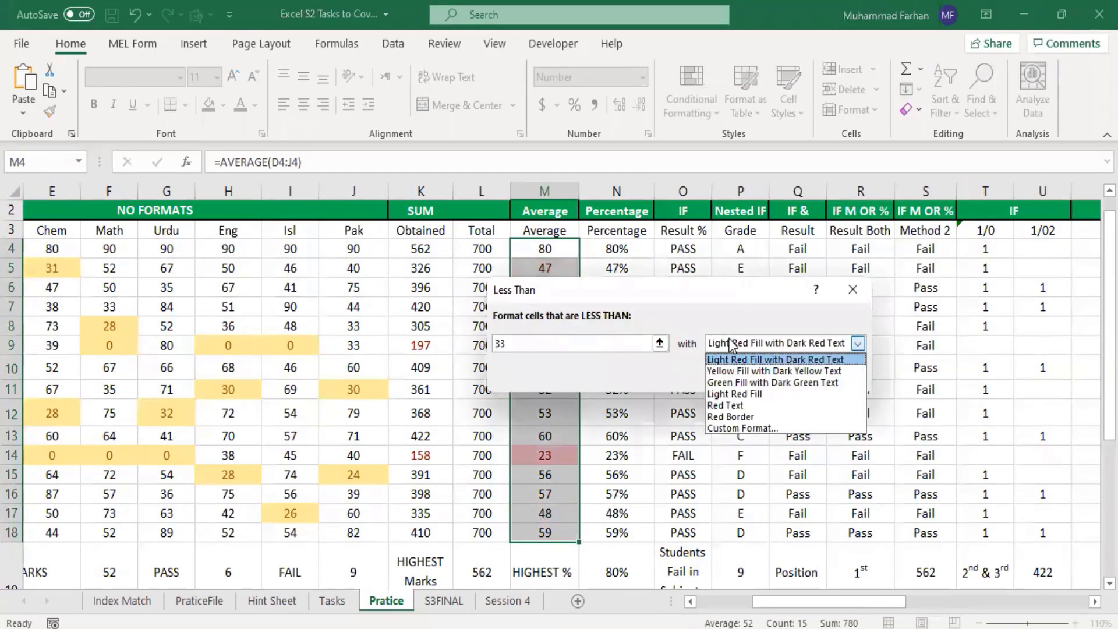
{"action": "left_click", "coordinate": [757, 371]}
{"action": "left_click", "coordinate": [752, 379]}
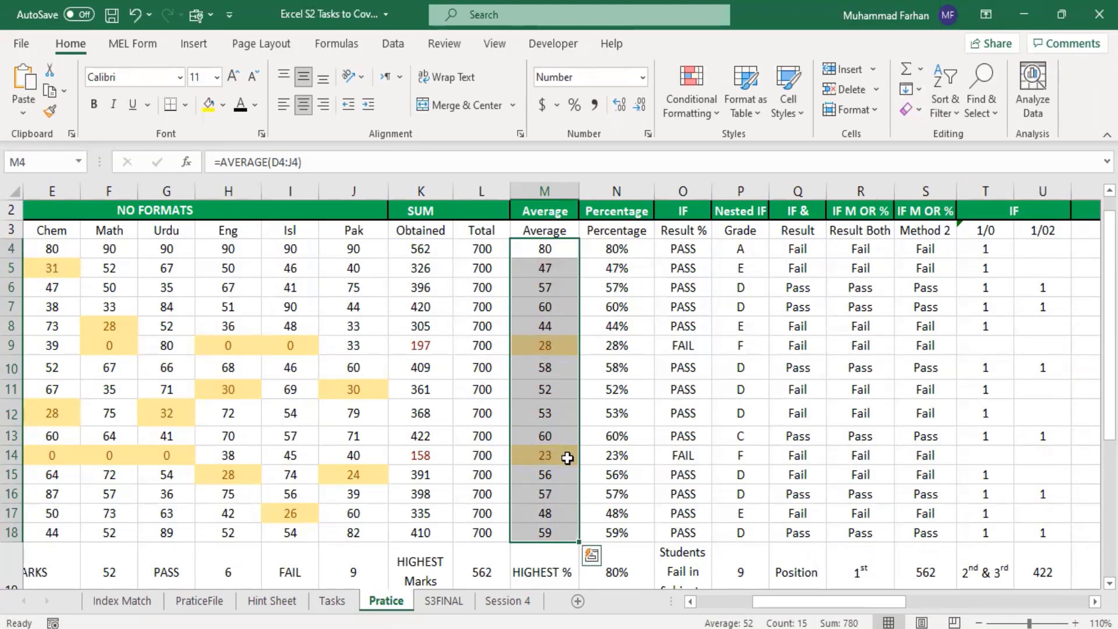
Step: Highlight the percentages N4:N18 that are less than 33% with Yellow Fill with Dark Yellow Text
{"action": "left_click_drag", "start_coordinate": [615, 249], "coordinate": [643, 537]}
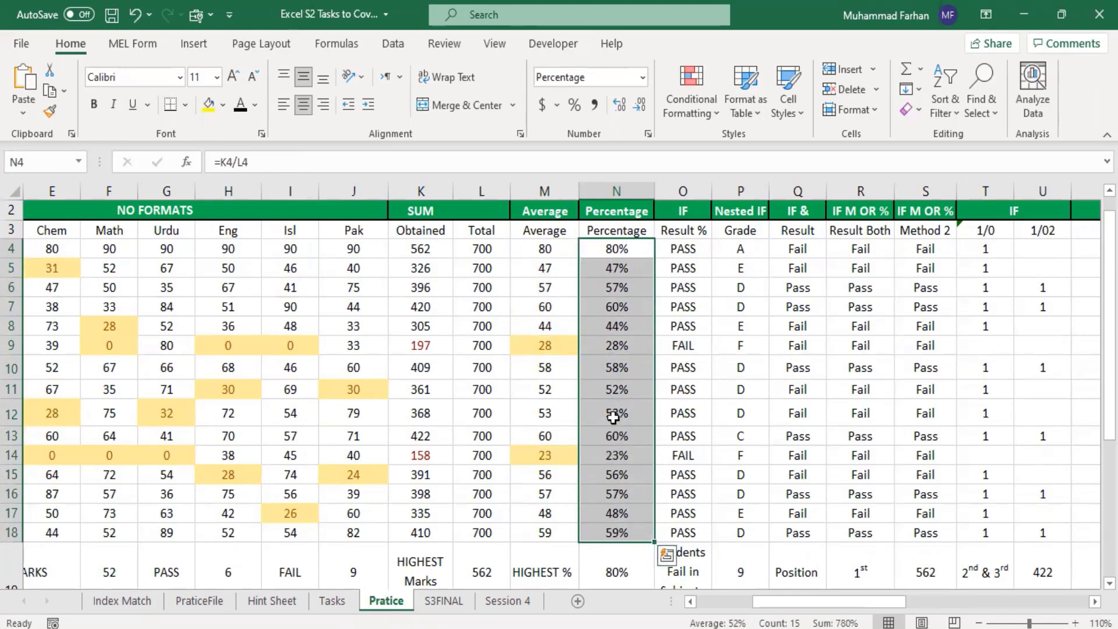
{"action": "left_click", "coordinate": [691, 93]}
{"action": "mouse_move", "coordinate": [757, 151]}
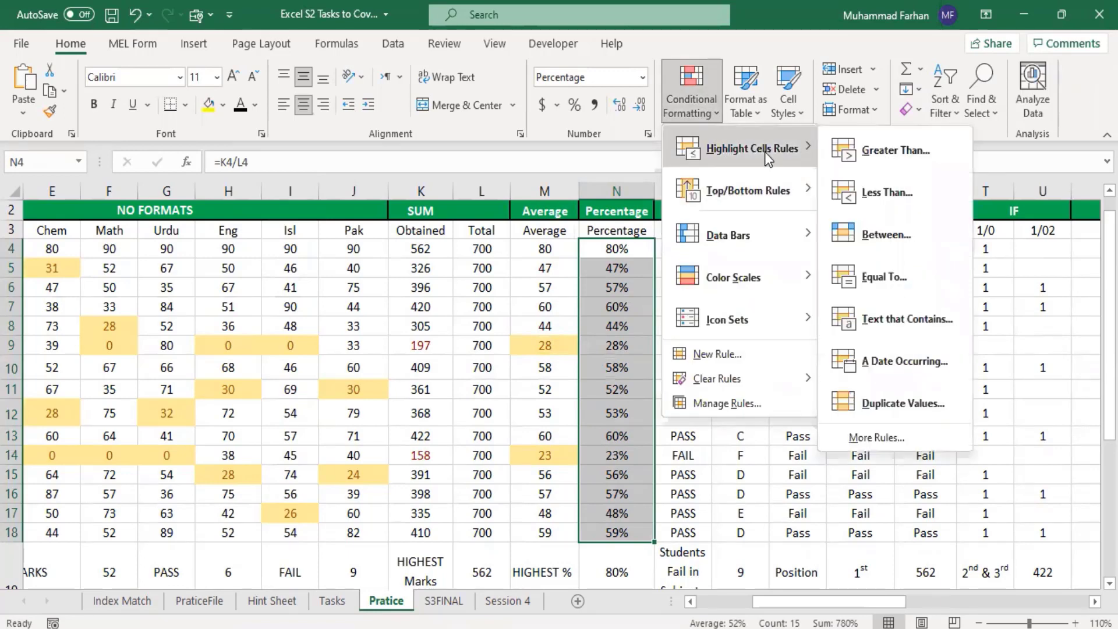
{"action": "left_click", "coordinate": [887, 192]}
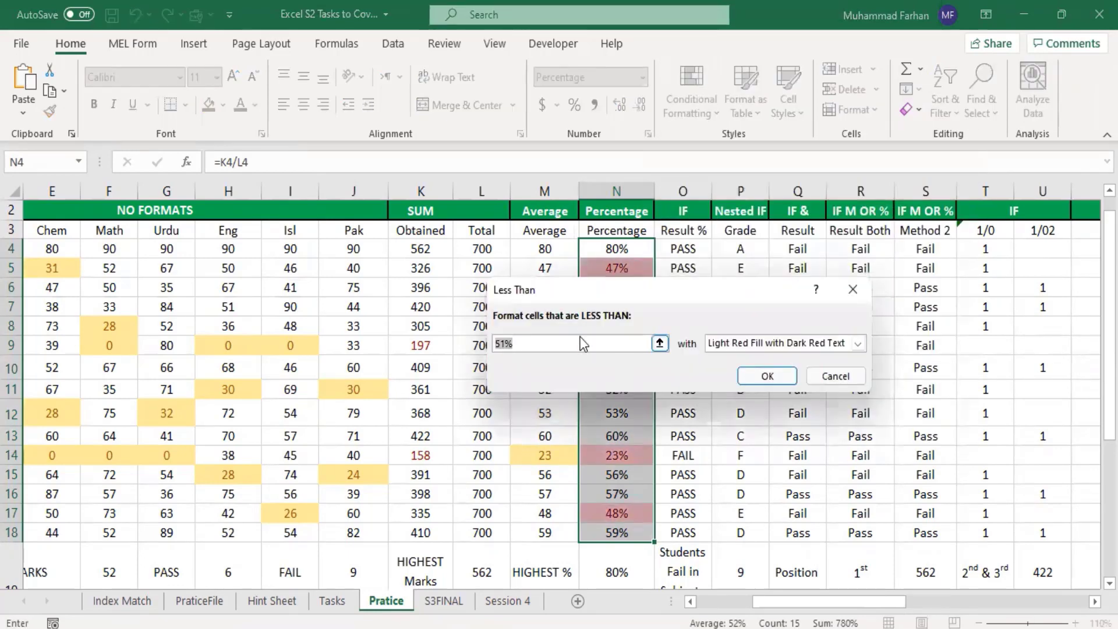
{"action": "left_click", "coordinate": [580, 344]}
{"action": "key", "text": "BackSpace"}
{"action": "key", "text": "BackSpace"}
{"action": "key", "text": "BackSpace"}
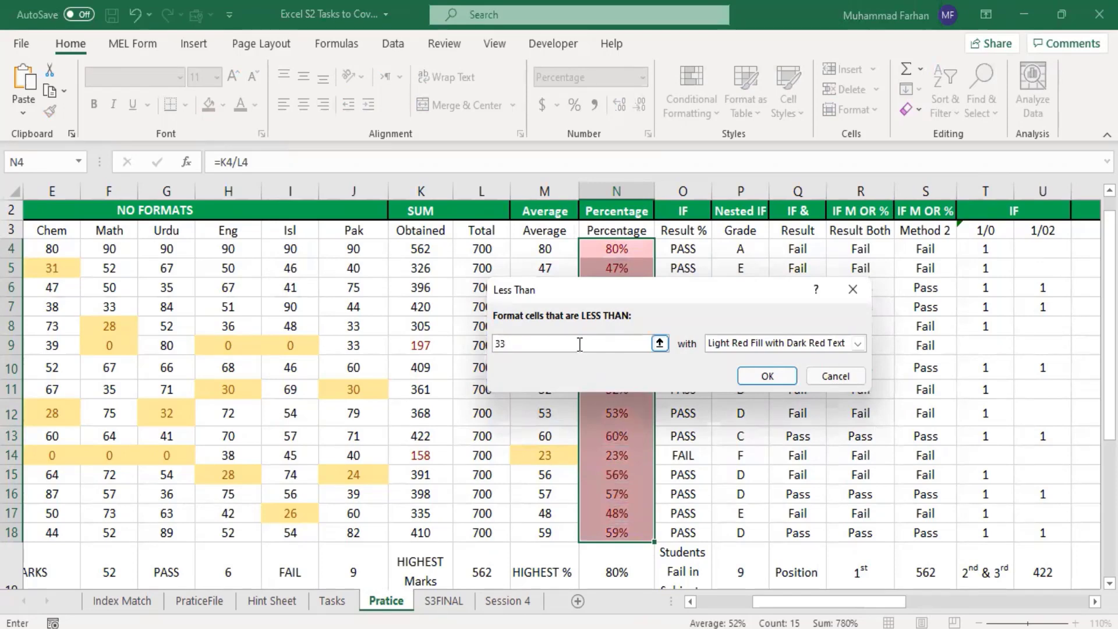
{"action": "type", "text": "33%"}
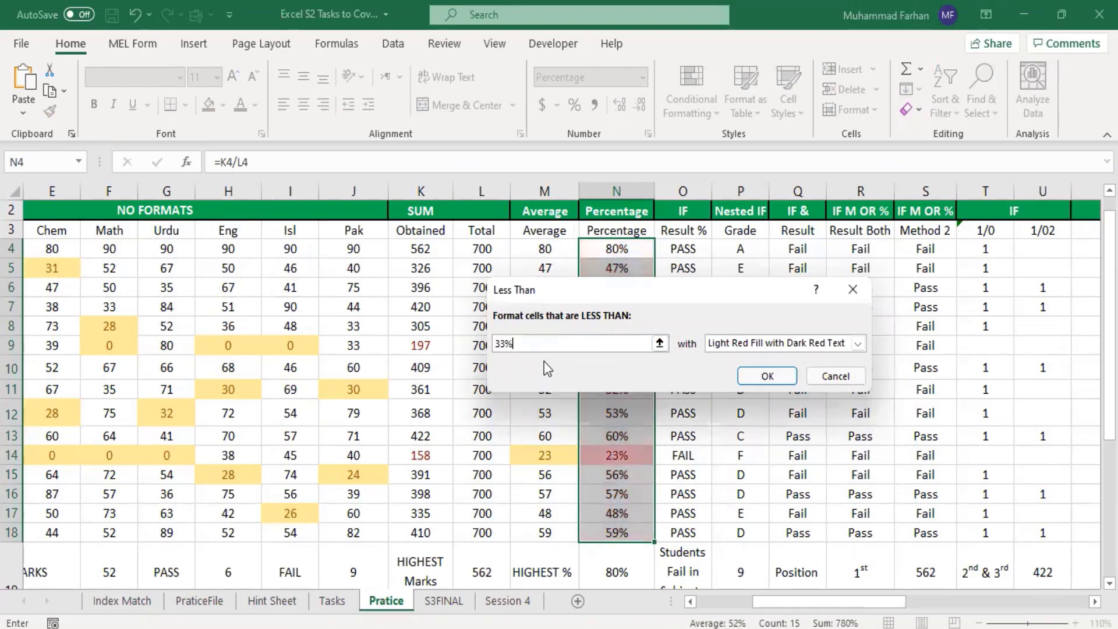
{"action": "left_click", "coordinate": [760, 348]}
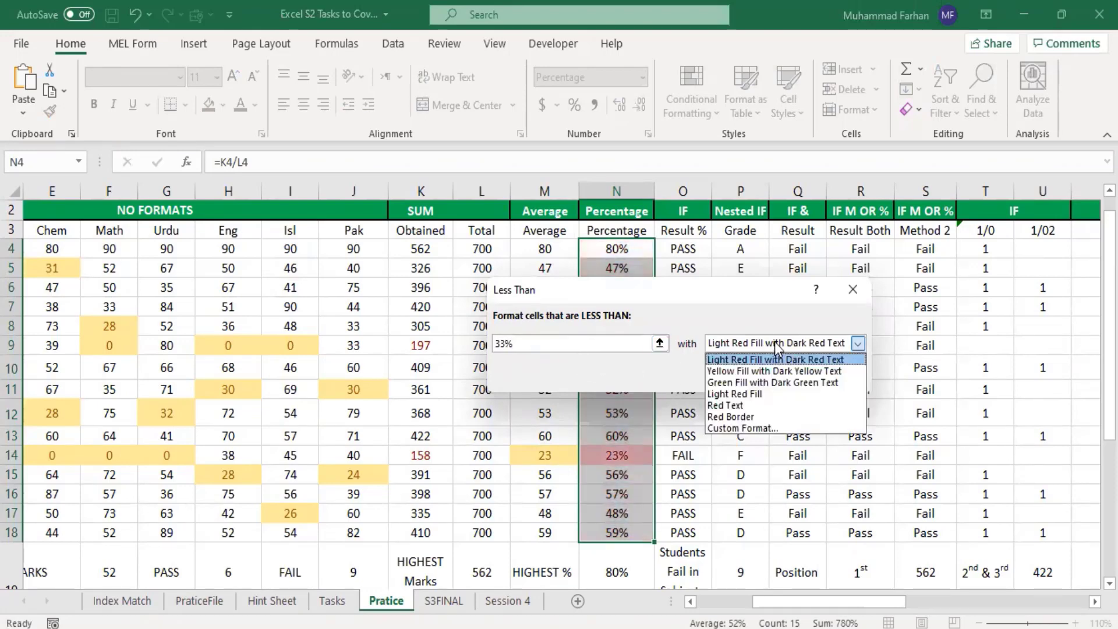
{"action": "left_click", "coordinate": [779, 373]}
{"action": "left_click", "coordinate": [768, 376]}
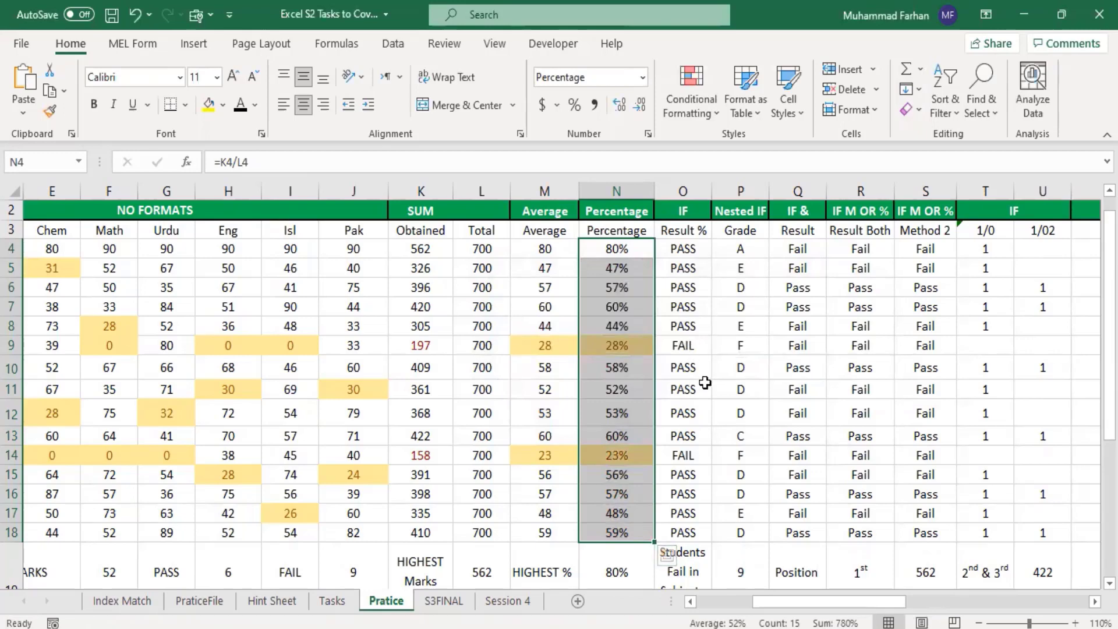
Step: Highlight the Result % cells O4:O18 that contain the text FAIL with Yellow Fill with Dark Yellow Text
{"action": "left_click", "coordinate": [691, 368]}
{"action": "left_click_drag", "start_coordinate": [687, 250], "coordinate": [707, 529]}
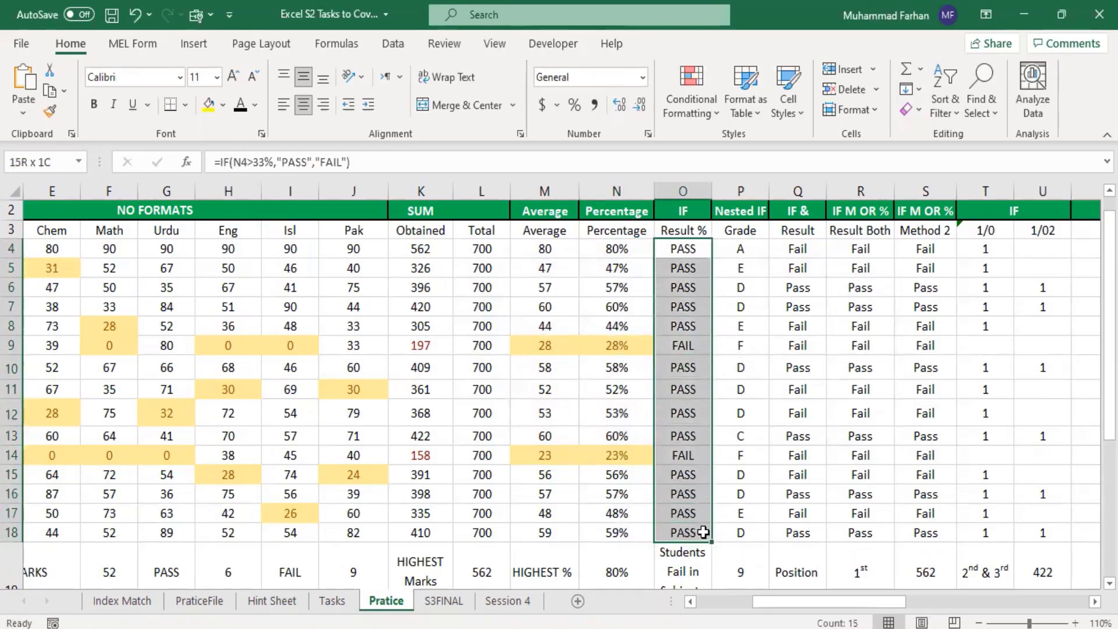
{"action": "left_click", "coordinate": [691, 96]}
{"action": "mouse_move", "coordinate": [752, 149]}
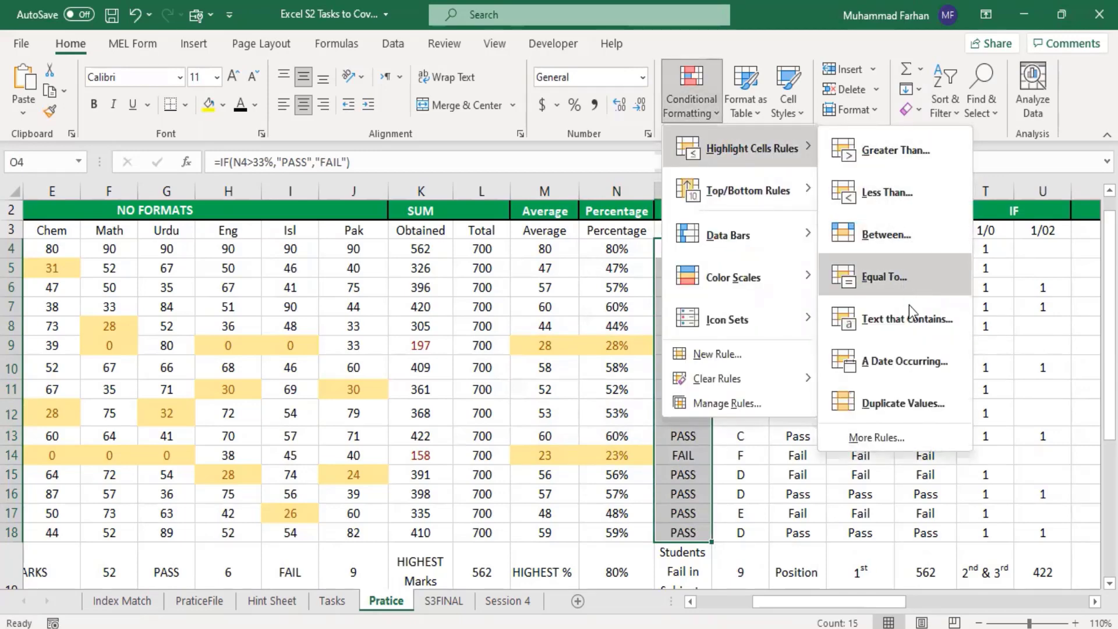
{"action": "left_click", "coordinate": [912, 320]}
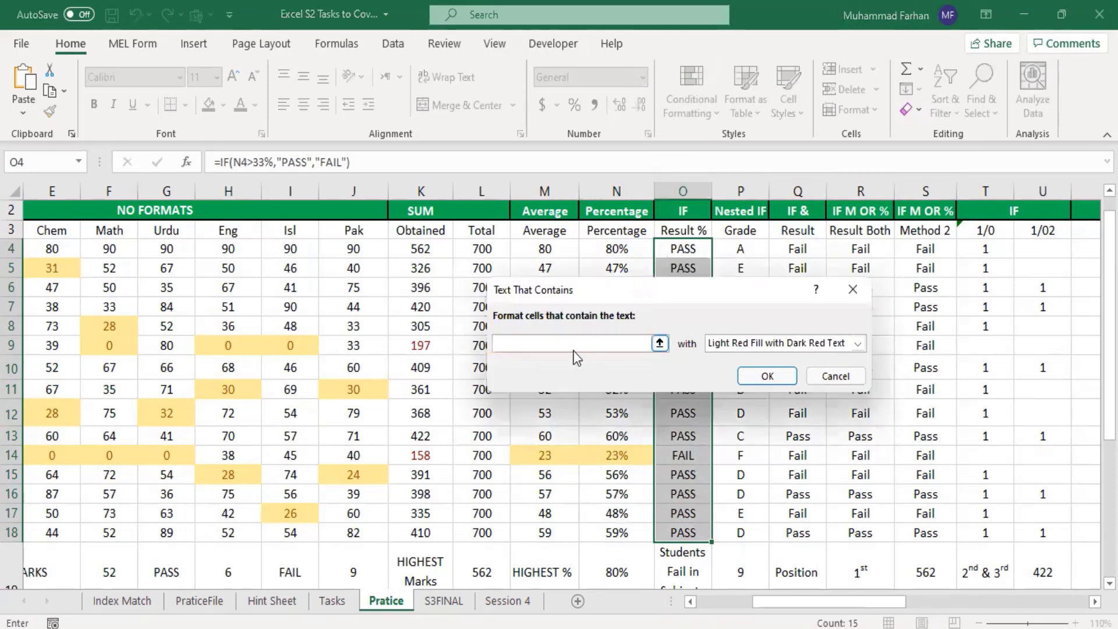
{"action": "type", "text": "FAIL"}
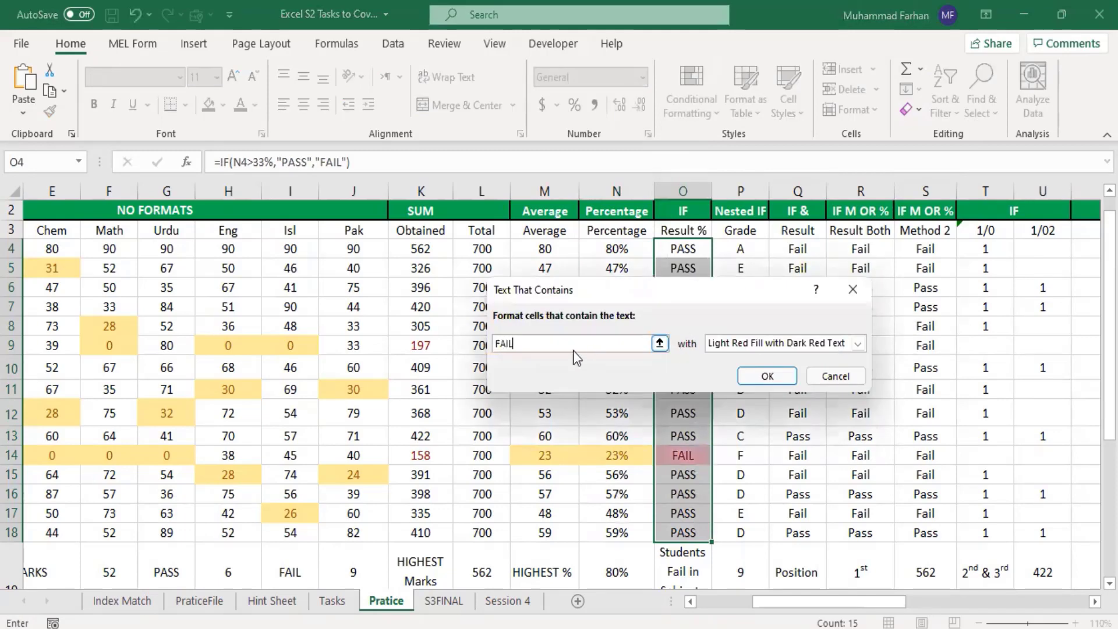
{"action": "left_click", "coordinate": [756, 341]}
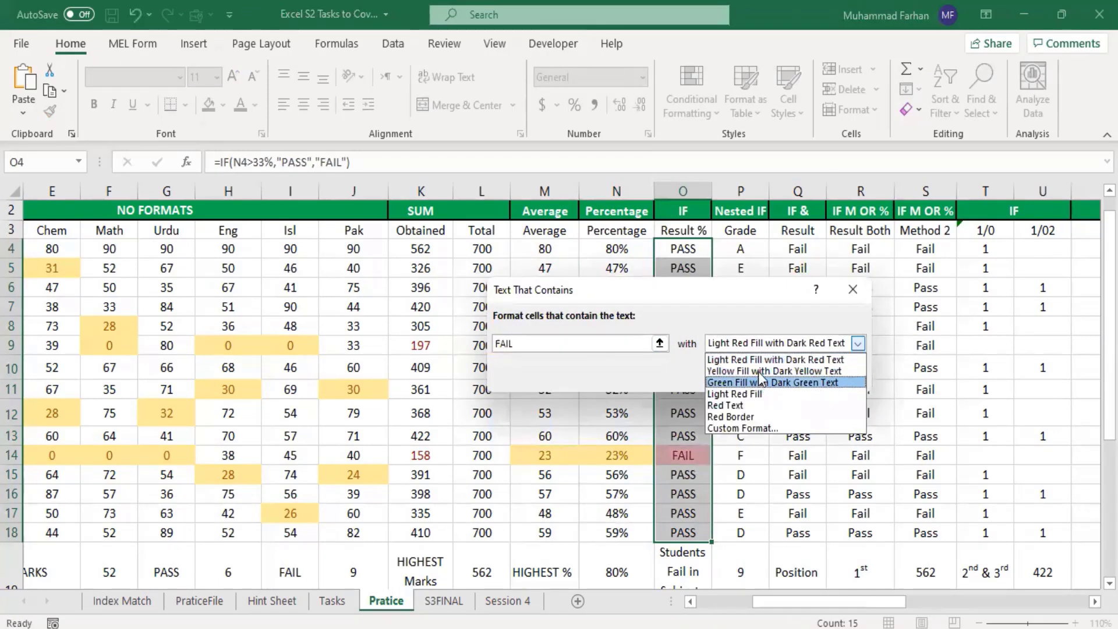
{"action": "left_click", "coordinate": [762, 372]}
{"action": "left_click", "coordinate": [766, 376]}
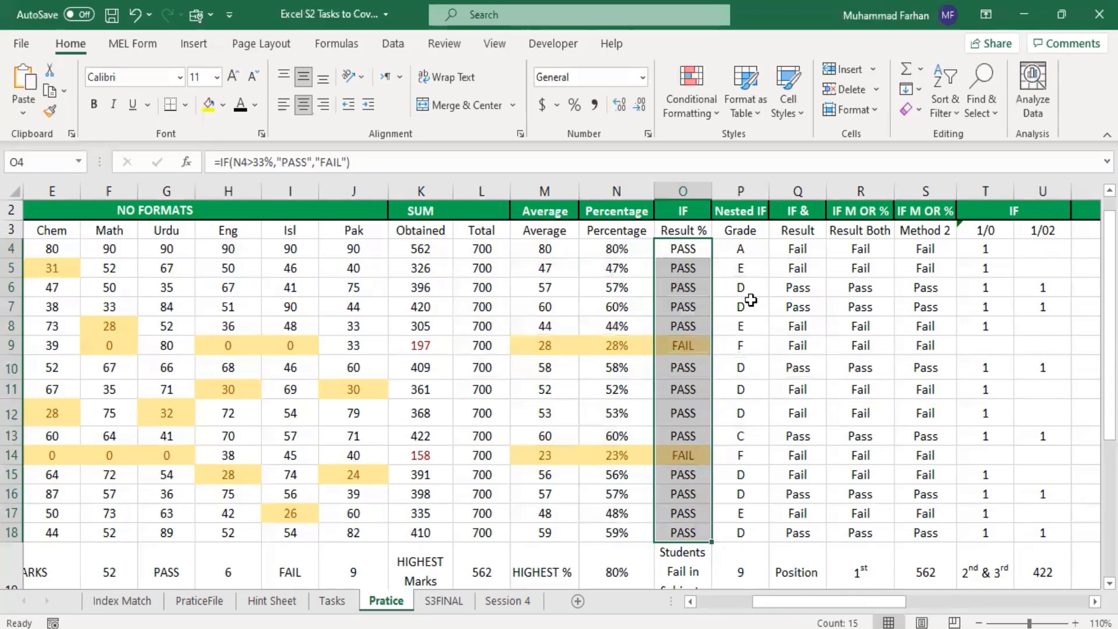
Step: Highlight the grades P4:P18 that are equal to F with Yellow Fill with Dark Yellow Text
{"action": "left_click_drag", "start_coordinate": [740, 249], "coordinate": [740, 532]}
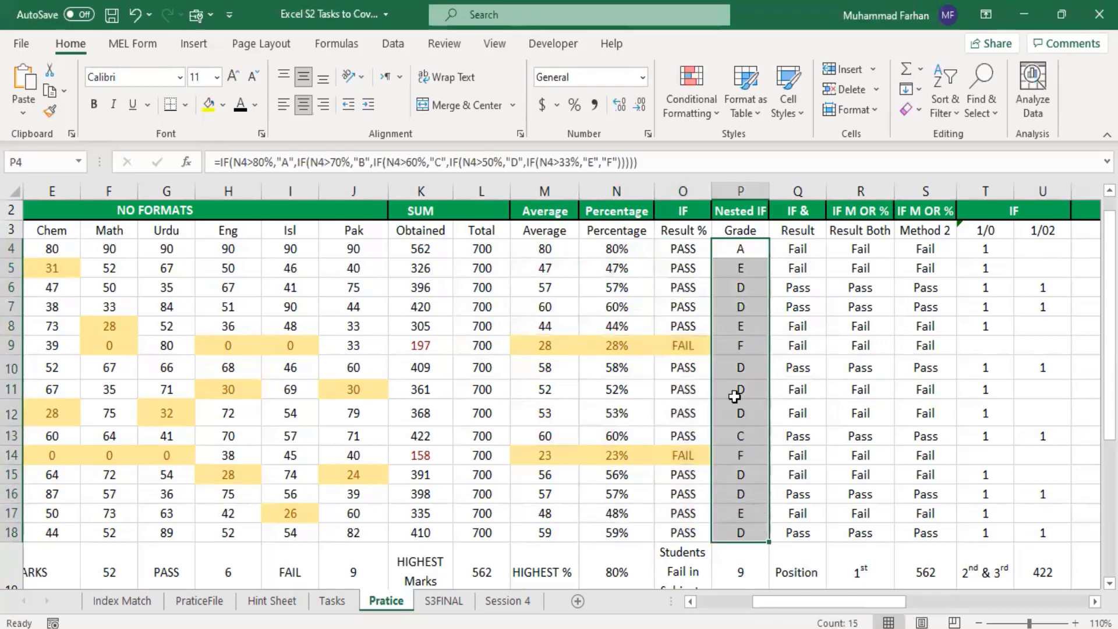
{"action": "left_click", "coordinate": [693, 102]}
{"action": "mouse_move", "coordinate": [763, 141]}
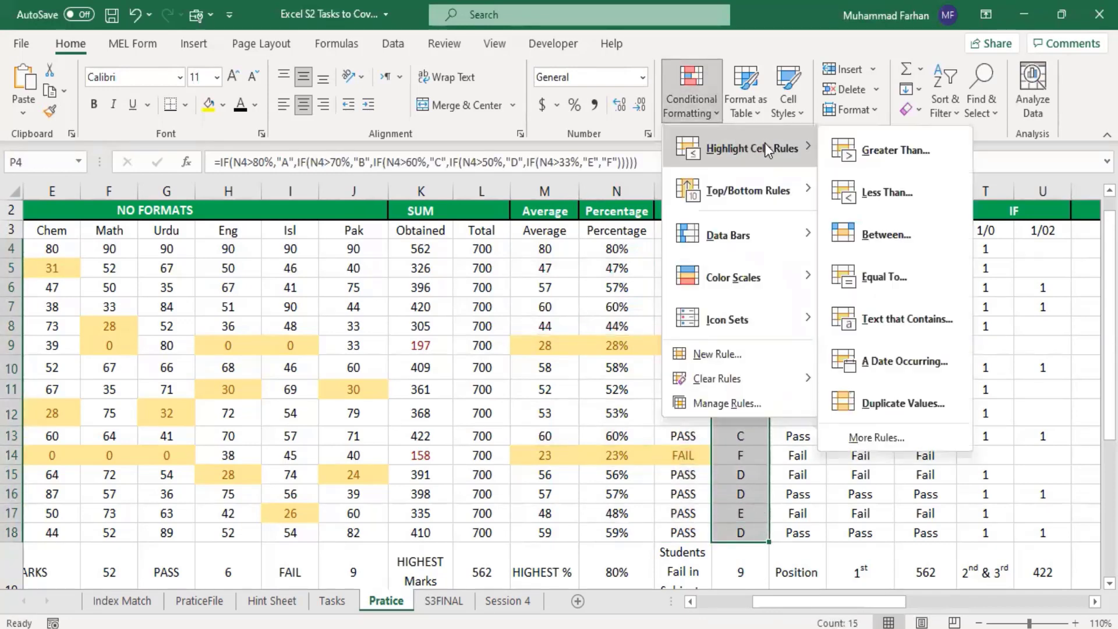
{"action": "left_click", "coordinate": [904, 272]}
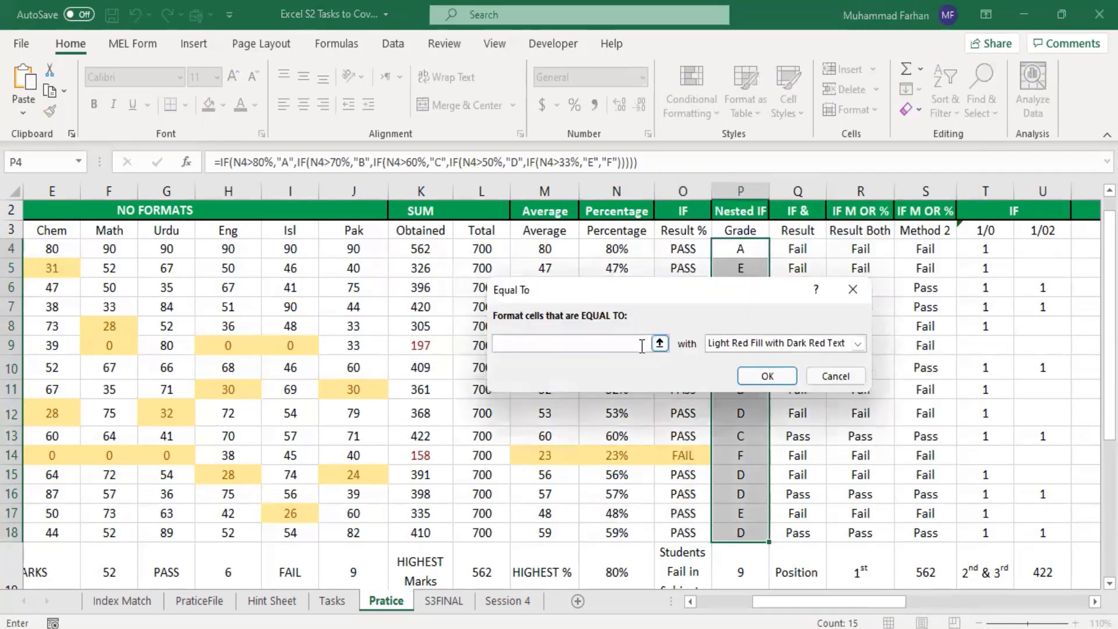
{"action": "type", "text": "F"}
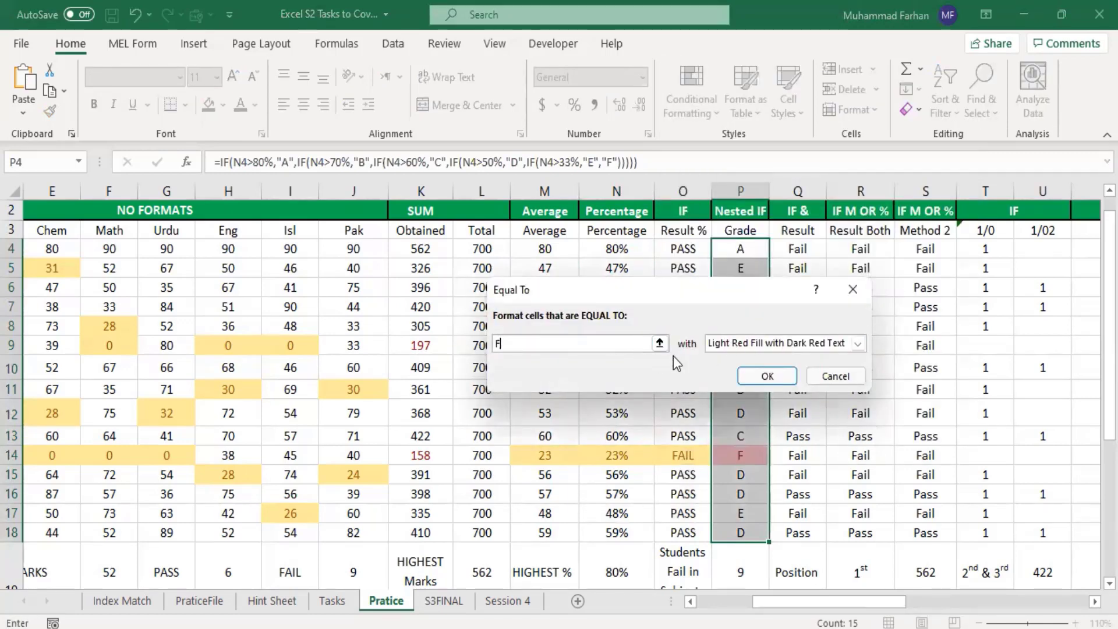
{"action": "left_click", "coordinate": [762, 345]}
{"action": "left_click", "coordinate": [765, 373]}
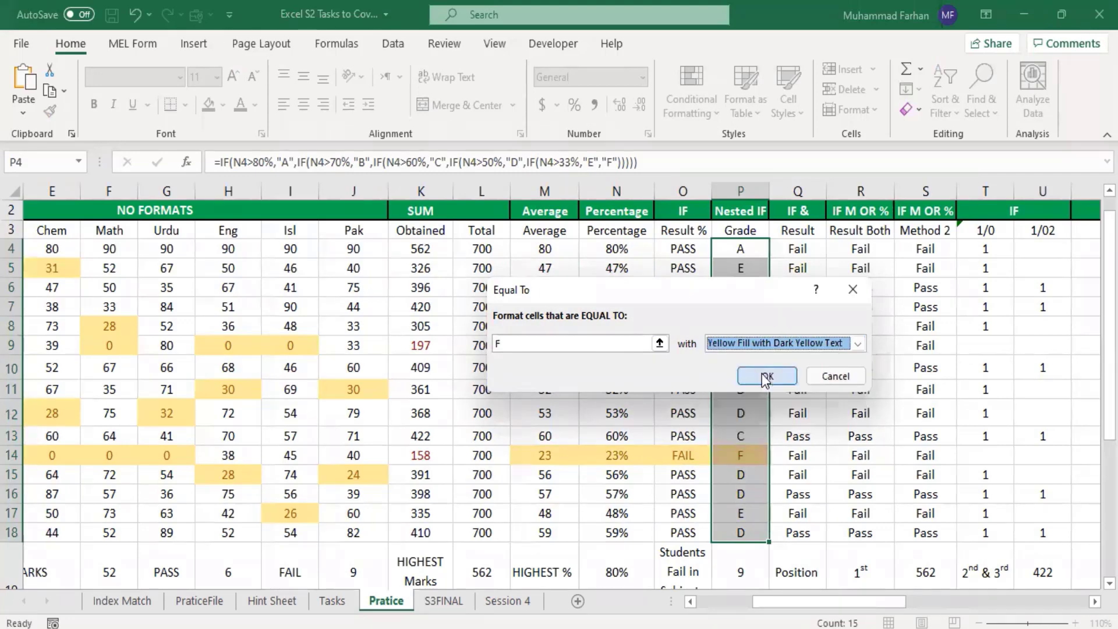
{"action": "left_click", "coordinate": [766, 376]}
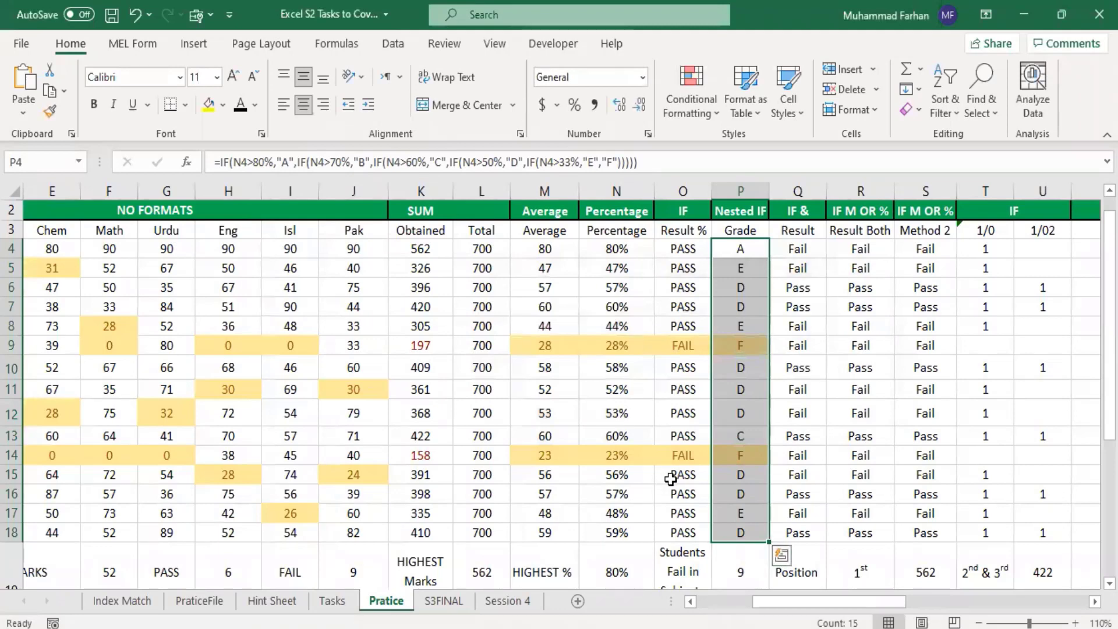
Step: Highlight the cells in the three result columns Q4:S18 that contain the text FAIL with Yellow Fill with Dark Yellow Text
{"action": "left_click_drag", "start_coordinate": [801, 242], "coordinate": [926, 532]}
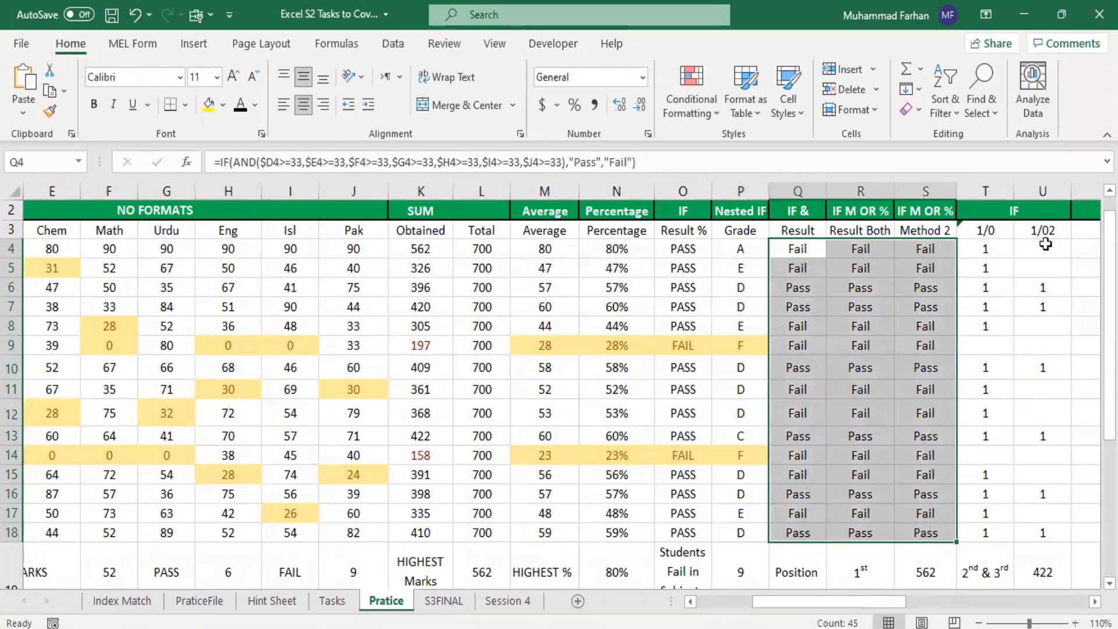
{"action": "left_click", "coordinate": [688, 105]}
{"action": "mouse_move", "coordinate": [752, 191]}
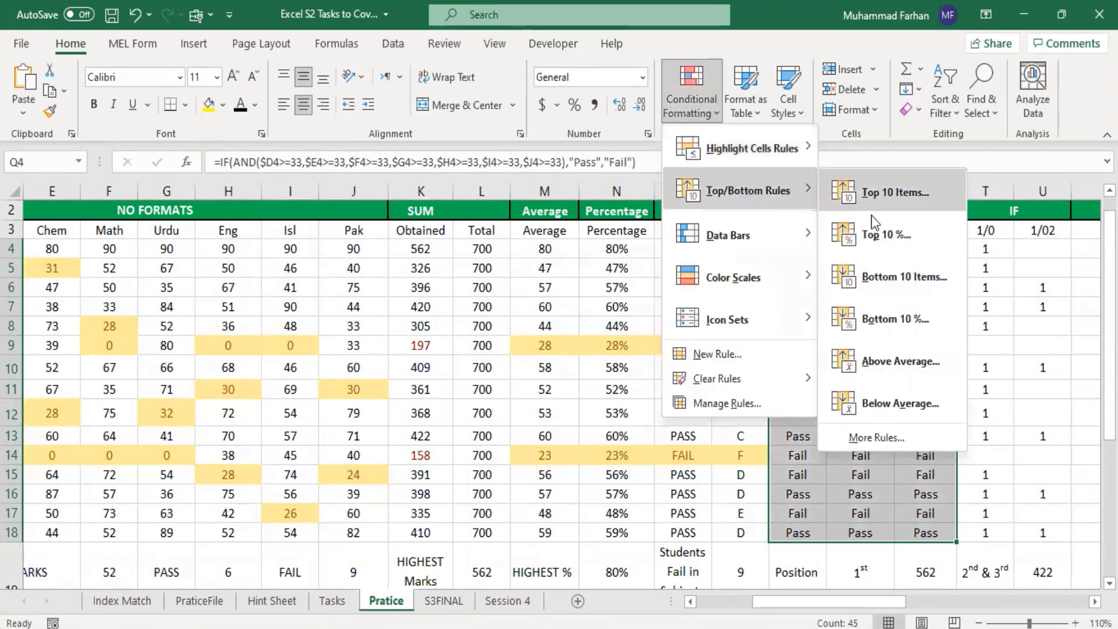
{"action": "mouse_move", "coordinate": [757, 148]}
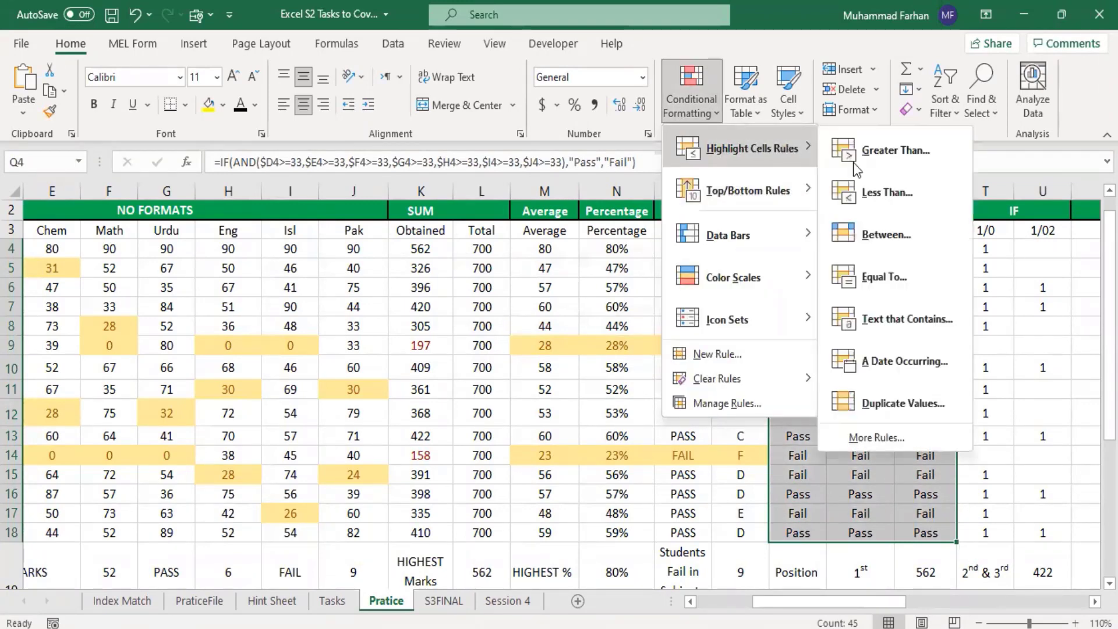
{"action": "left_click", "coordinate": [917, 319]}
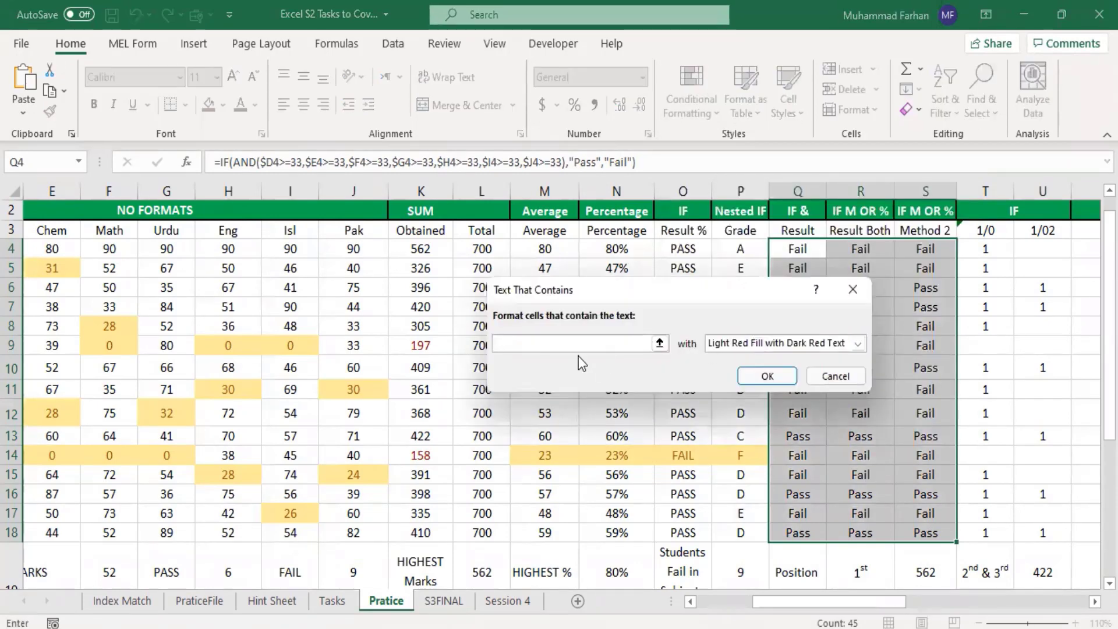
{"action": "type", "text": "FAIL"}
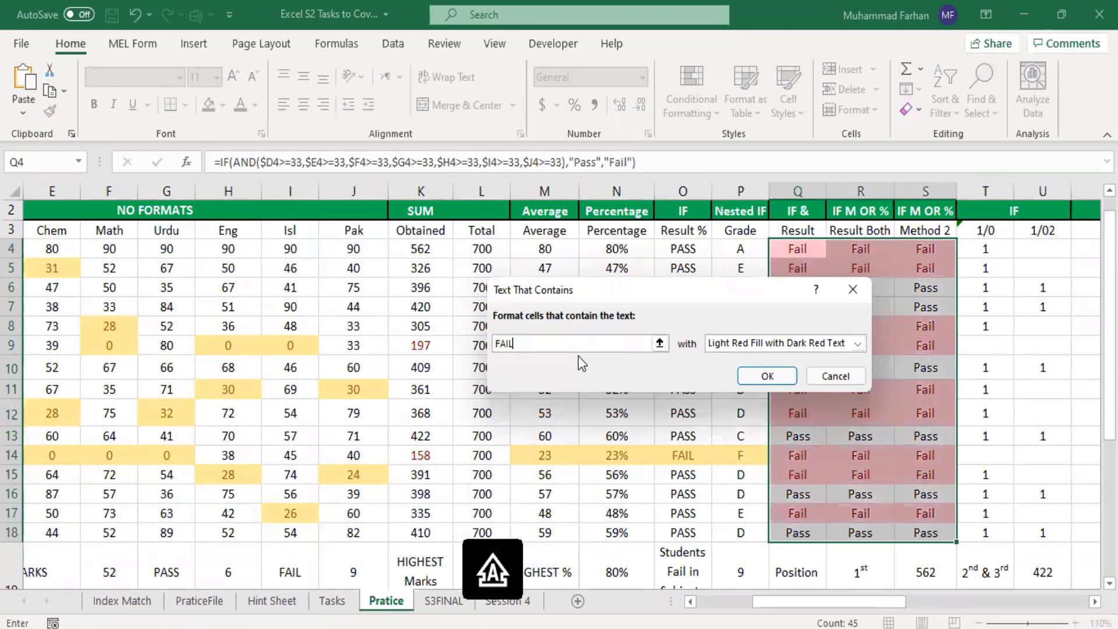
{"action": "left_click", "coordinate": [791, 345]}
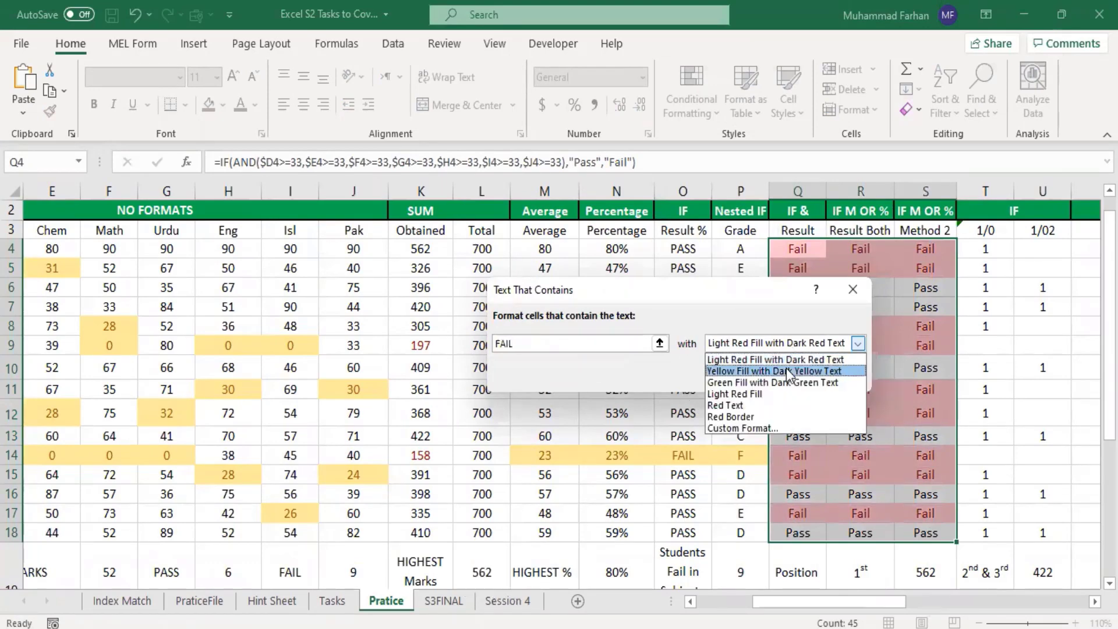
{"action": "left_click", "coordinate": [786, 372]}
{"action": "left_click", "coordinate": [777, 378]}
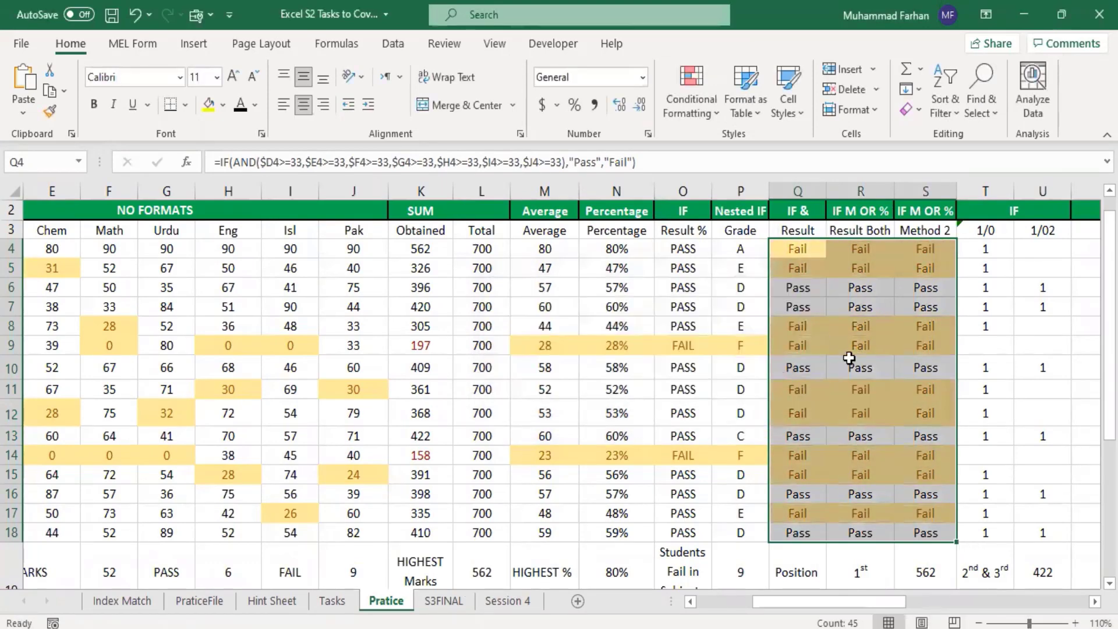
Step: Highlight the IF OR Result cells V4:V18 that contain the text eLIGIBLE with Green Fill with Dark Green Text
{"action": "left_click", "coordinate": [891, 388]}
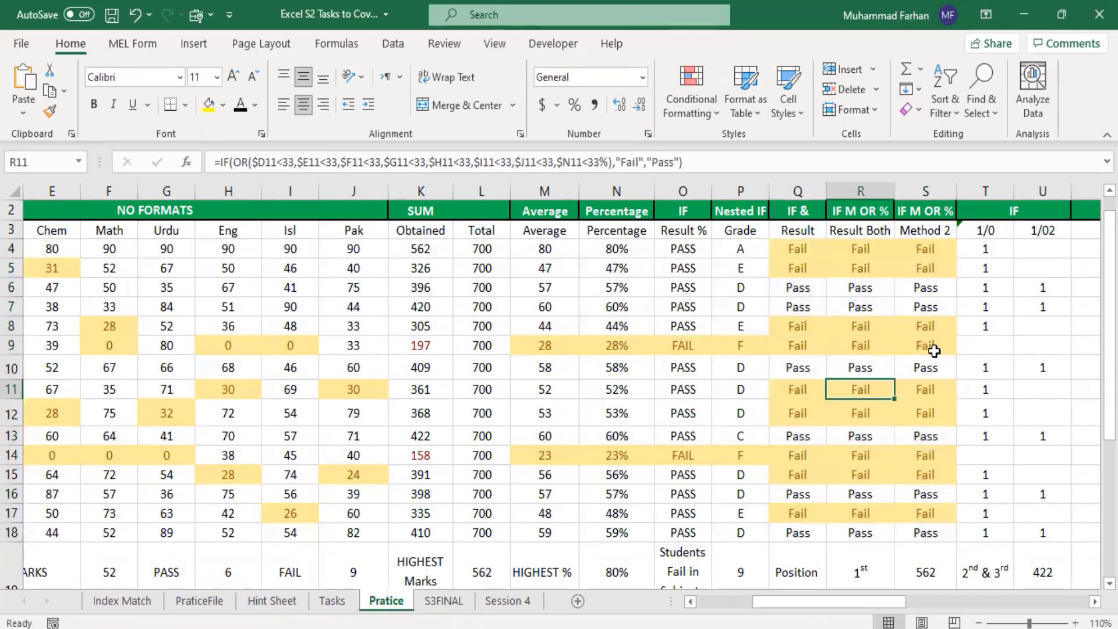
{"action": "left_click_drag", "start_coordinate": [892, 600], "coordinate": [966, 606]}
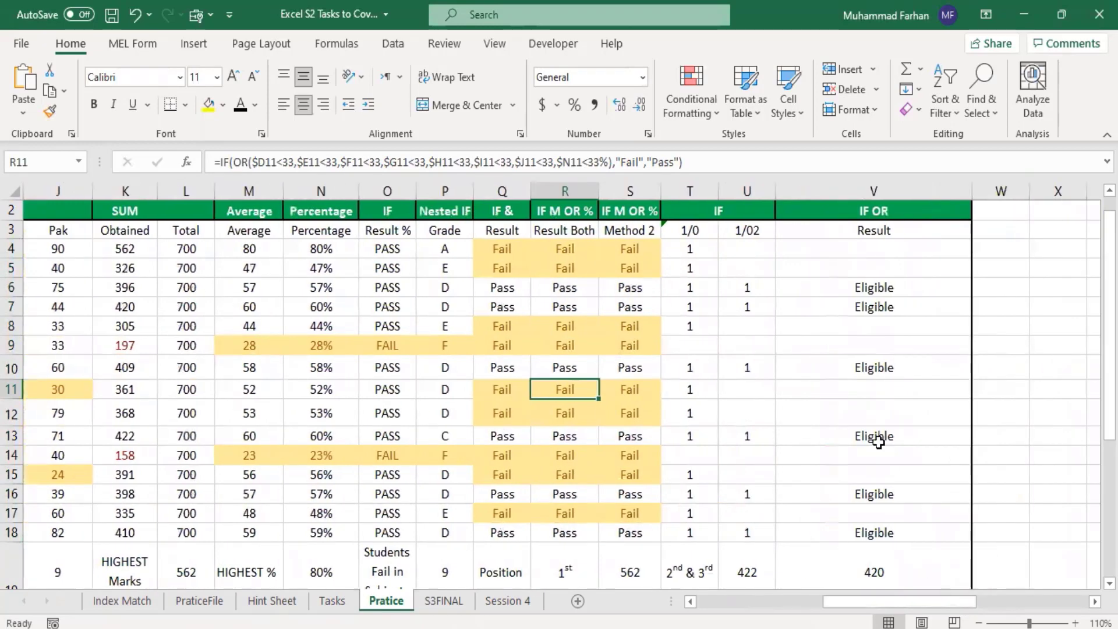
{"action": "left_click_drag", "start_coordinate": [849, 248], "coordinate": [864, 531]}
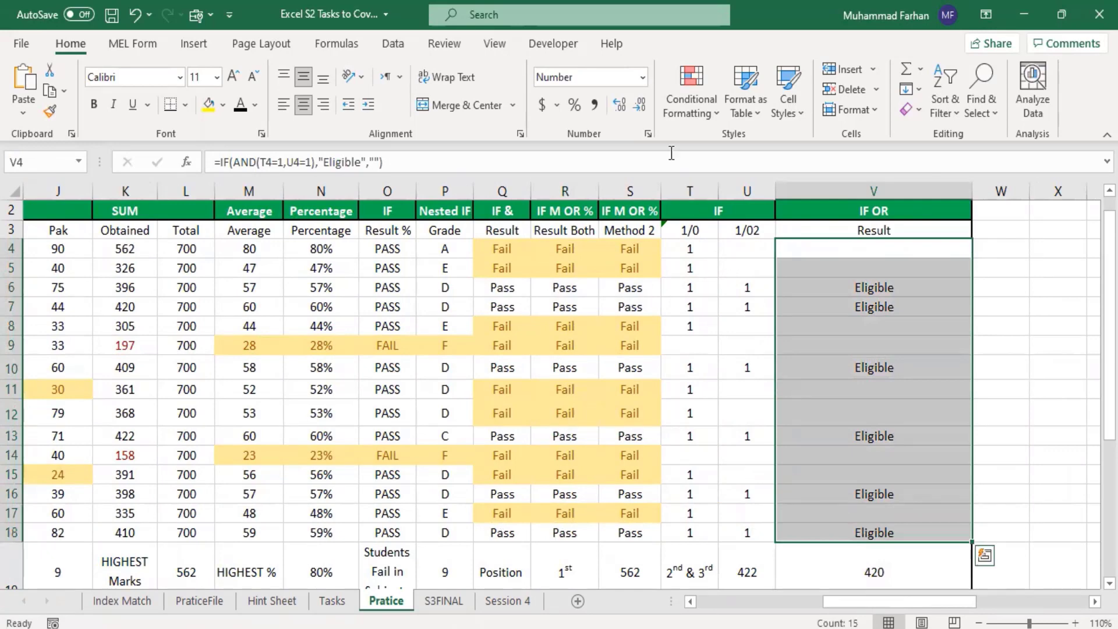
{"action": "left_click", "coordinate": [689, 104]}
{"action": "mouse_move", "coordinate": [764, 163]}
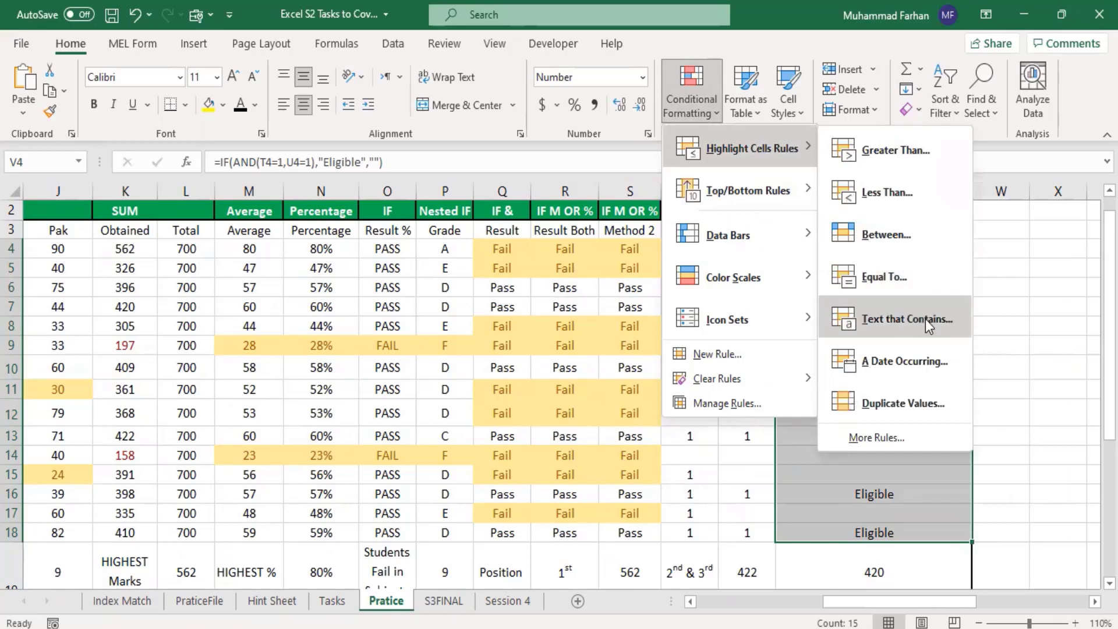
{"action": "left_click", "coordinate": [925, 319]}
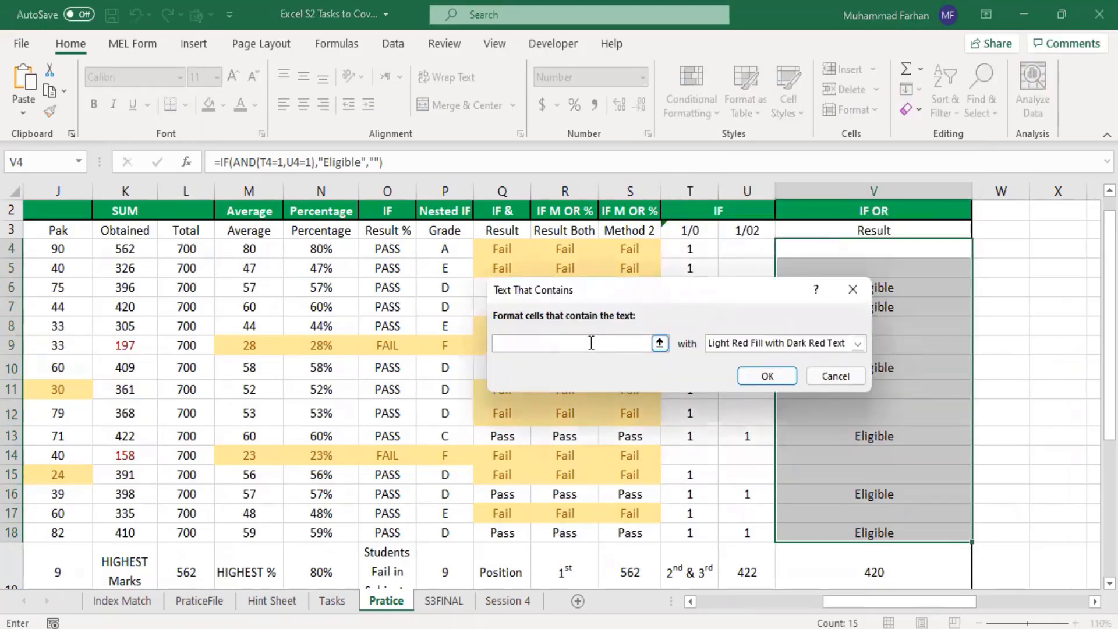
{"action": "type", "text": "eLIGIBLE"}
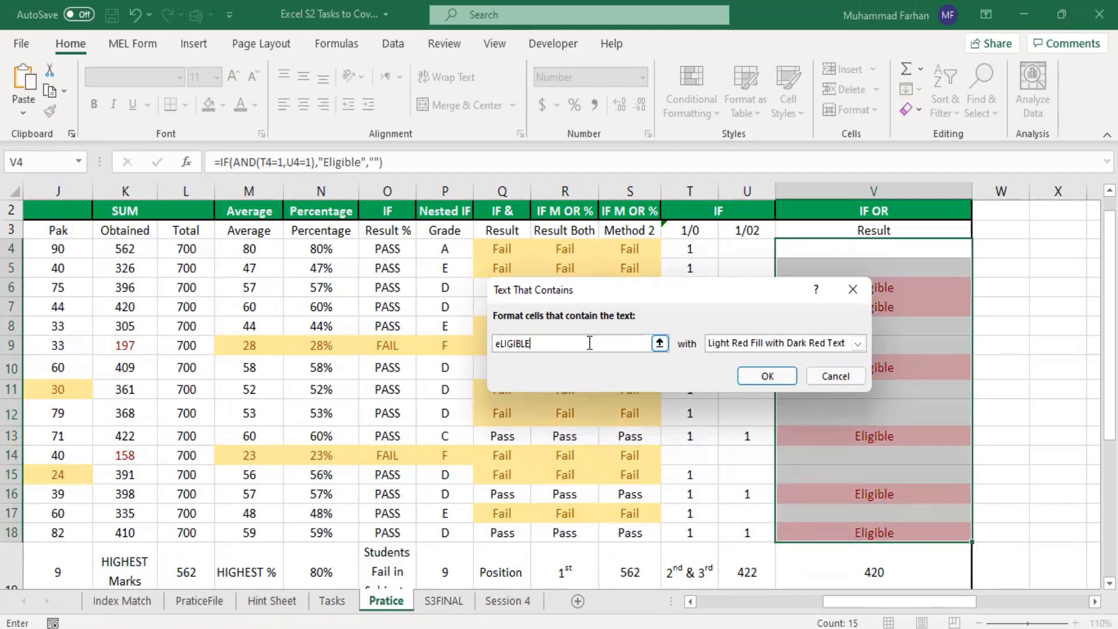
{"action": "left_click", "coordinate": [786, 344]}
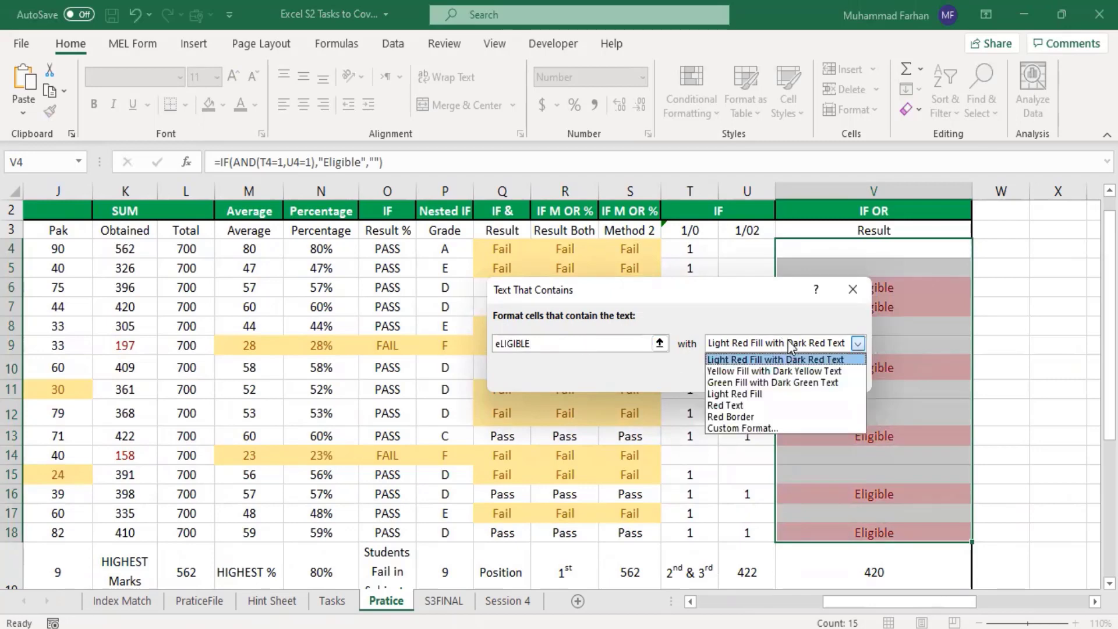
{"action": "left_click", "coordinate": [791, 382]}
{"action": "left_click", "coordinate": [755, 376]}
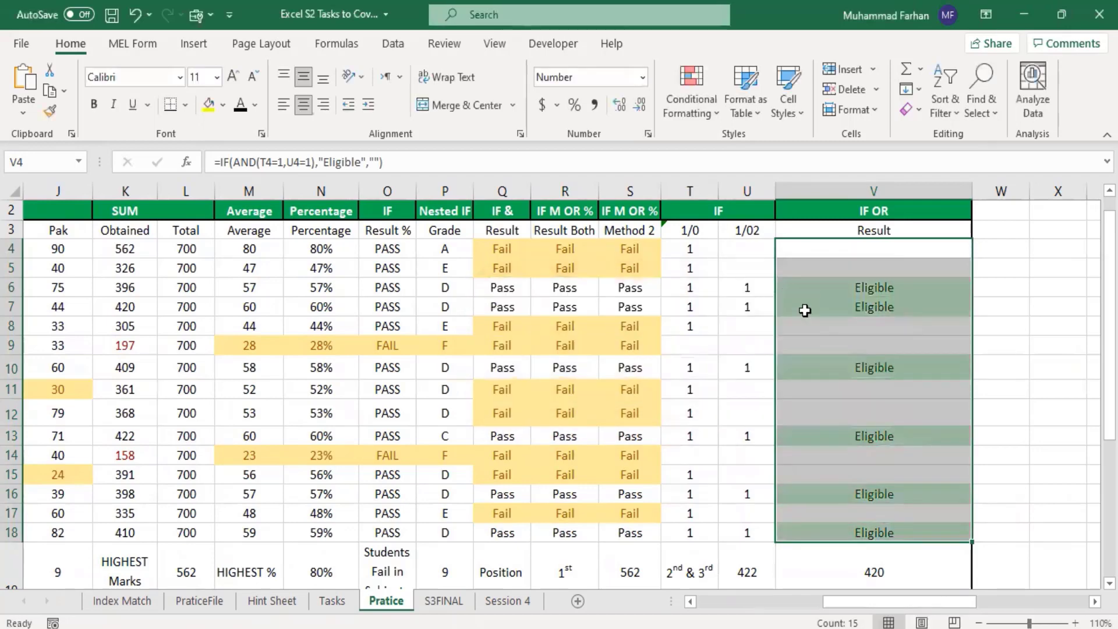
{"action": "left_click", "coordinate": [888, 493]}
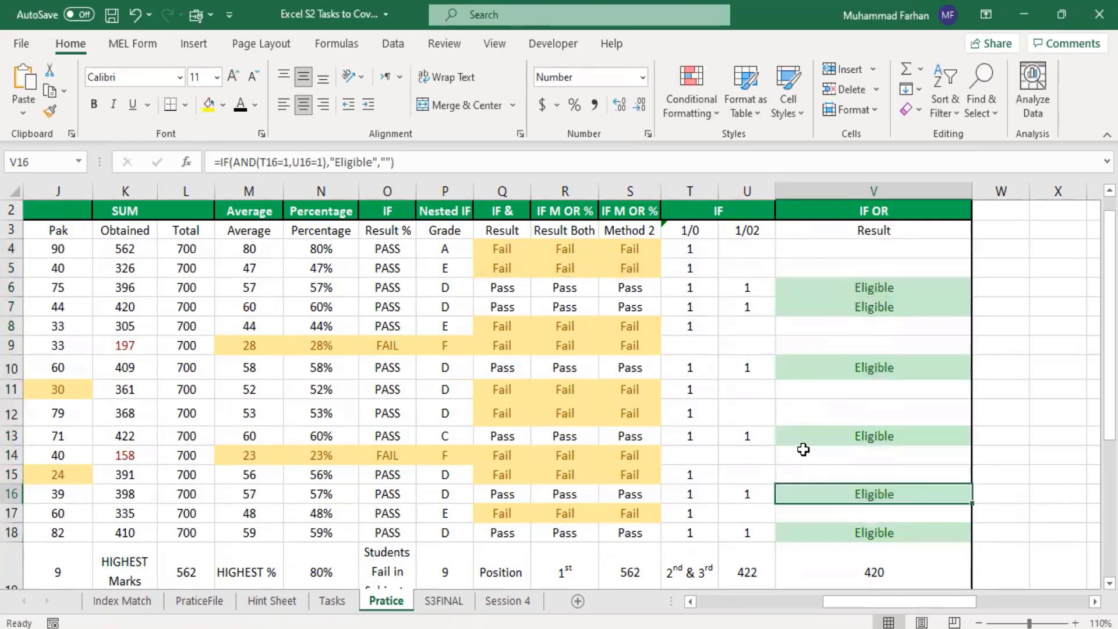
Step: Select the obtained totals K4:K18 and list all conditional formatting rules of this worksheet in the Rules Manager
{"action": "left_click_drag", "start_coordinate": [961, 606], "coordinate": [778, 597]}
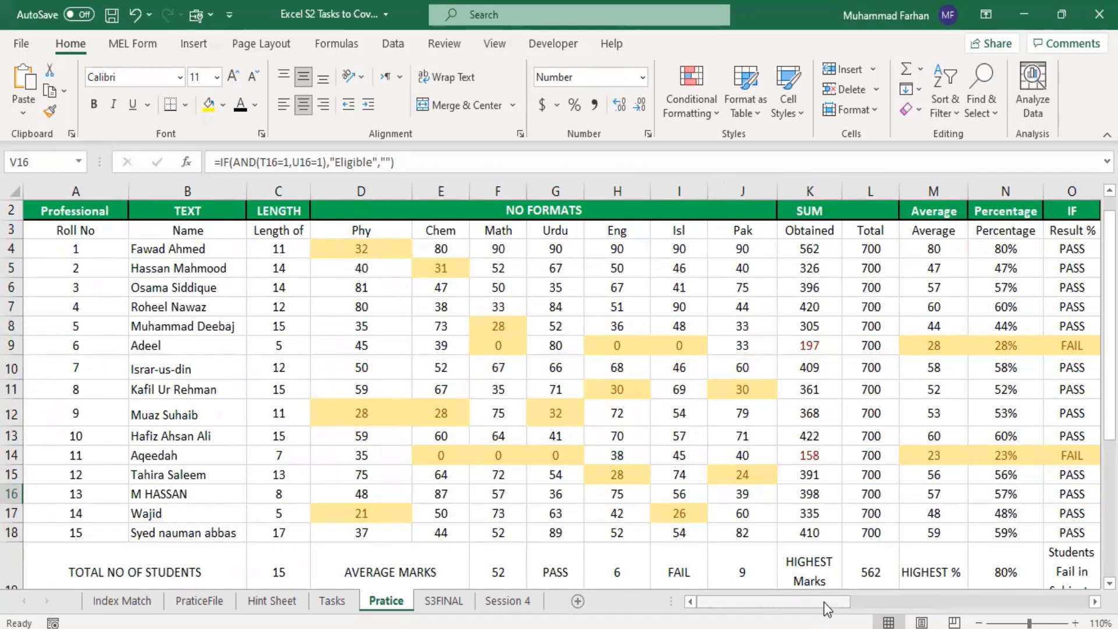
{"action": "left_click_drag", "start_coordinate": [825, 604], "coordinate": [869, 615]}
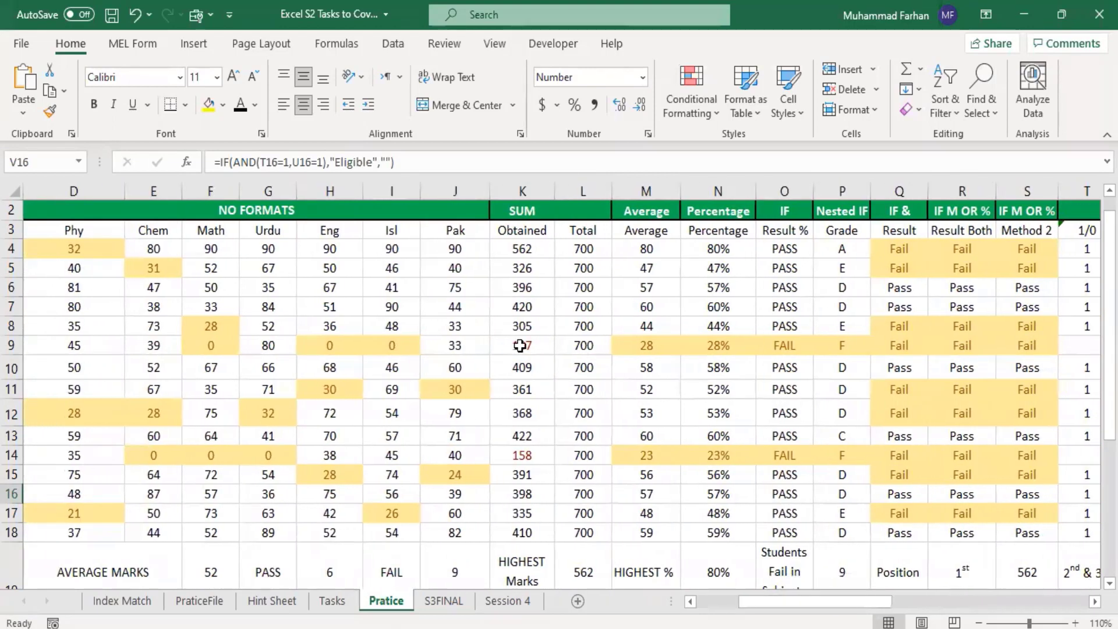
{"action": "left_click", "coordinate": [520, 345]}
{"action": "left_click", "coordinate": [547, 458]}
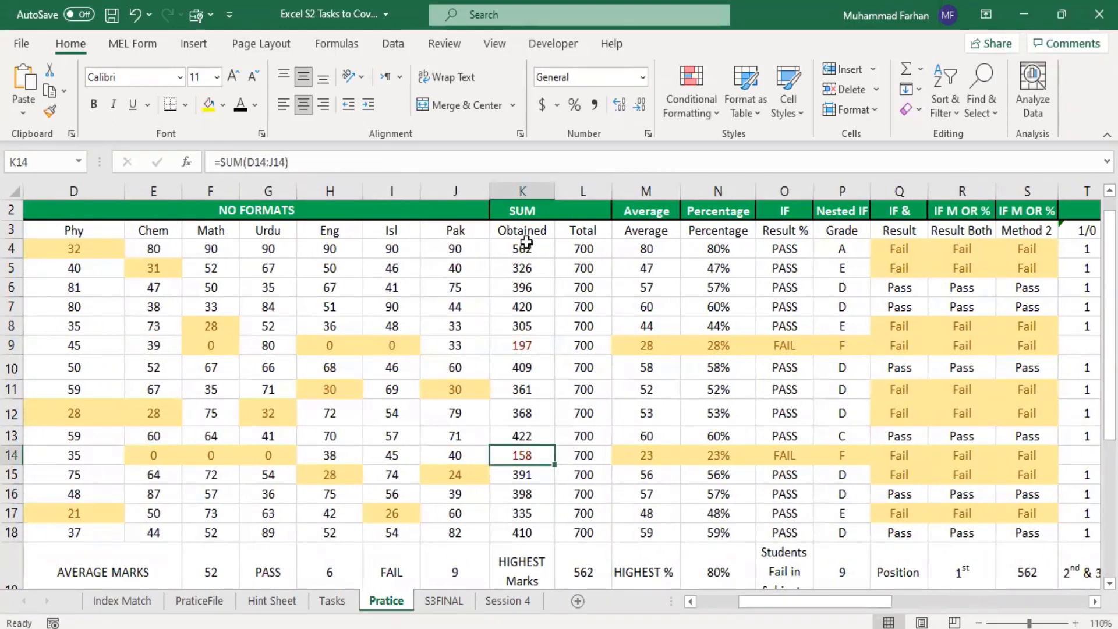
{"action": "left_click_drag", "start_coordinate": [512, 249], "coordinate": [520, 529]}
{"action": "left_click", "coordinate": [691, 87]}
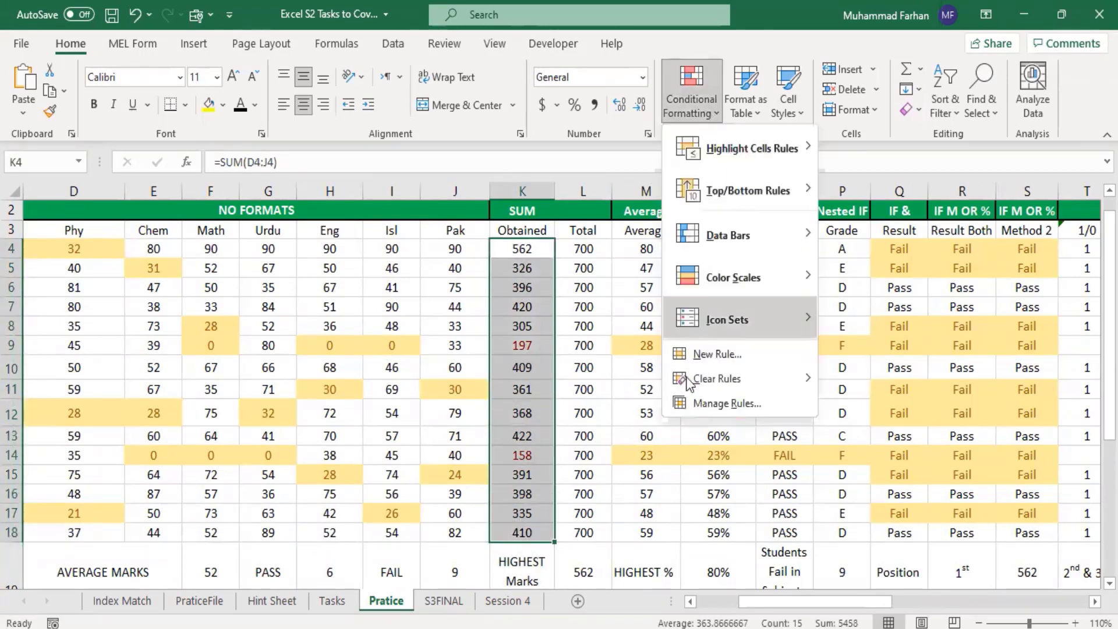
{"action": "left_click", "coordinate": [725, 402]}
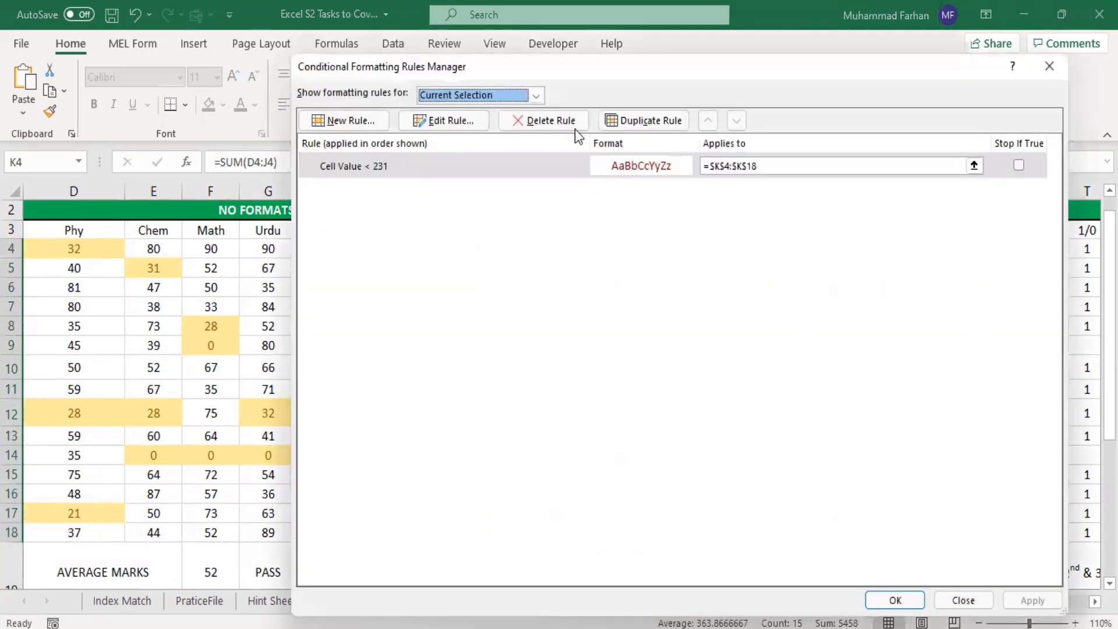
{"action": "left_click", "coordinate": [534, 95]}
{"action": "left_click", "coordinate": [495, 120]}
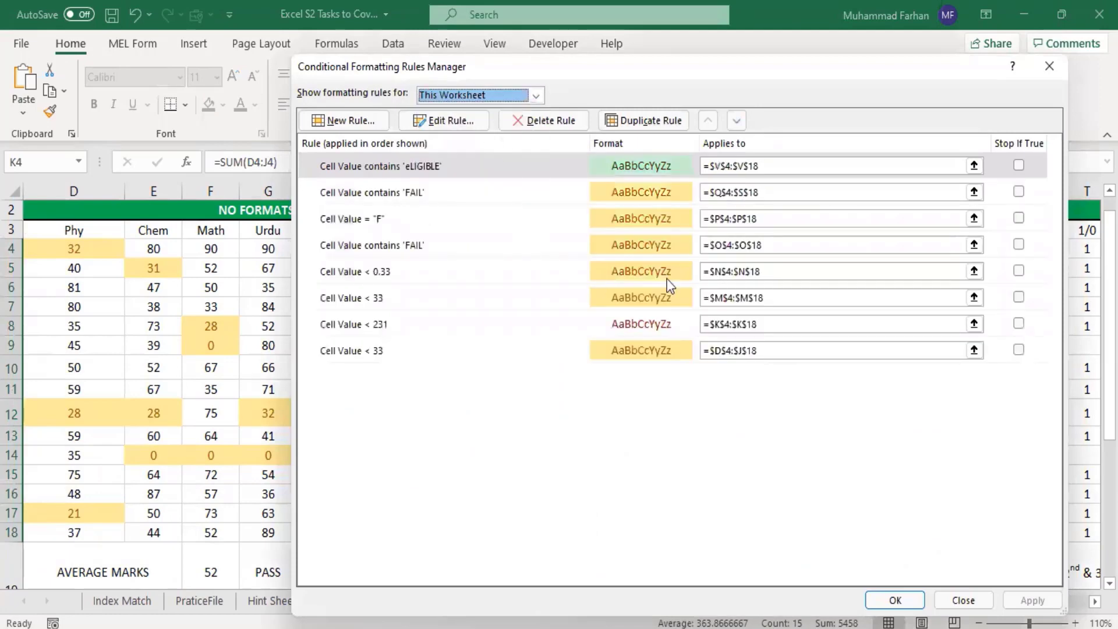
Step: Try to add a light gold fill to the existing less than 231 rule on the obtained totals K4:K18
{"action": "left_click", "coordinate": [634, 330]}
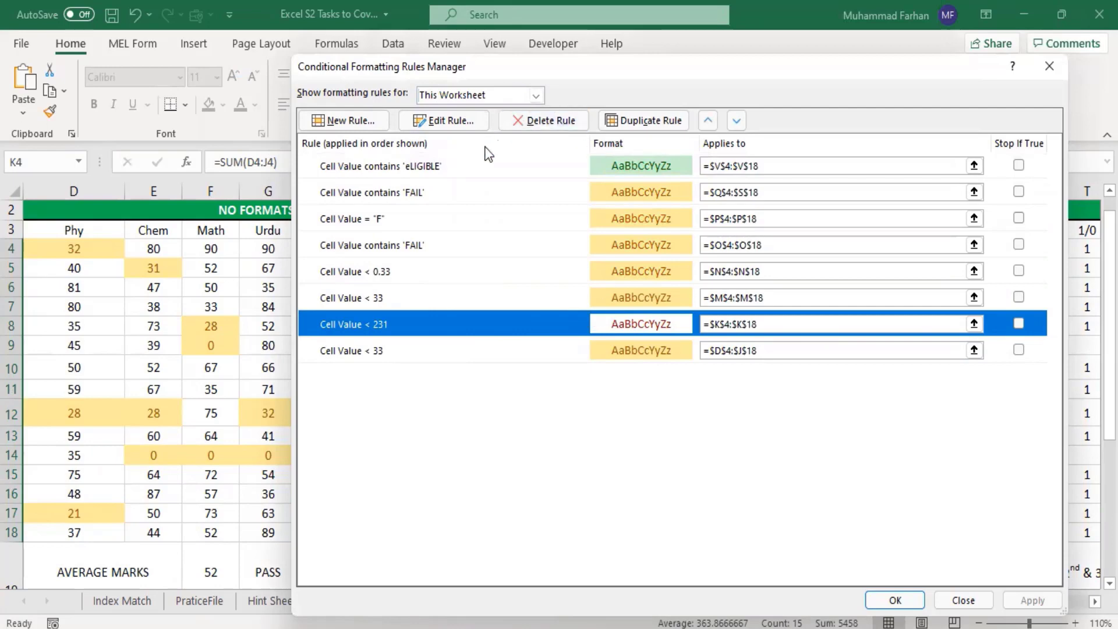
{"action": "left_click", "coordinate": [440, 119]}
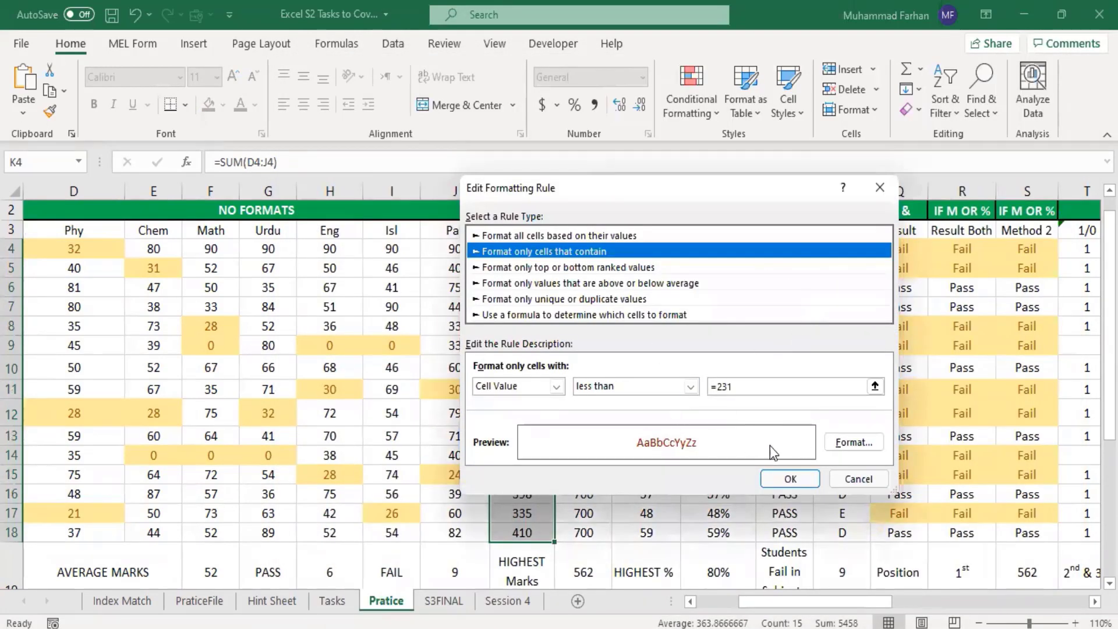
{"action": "left_click", "coordinate": [851, 442]}
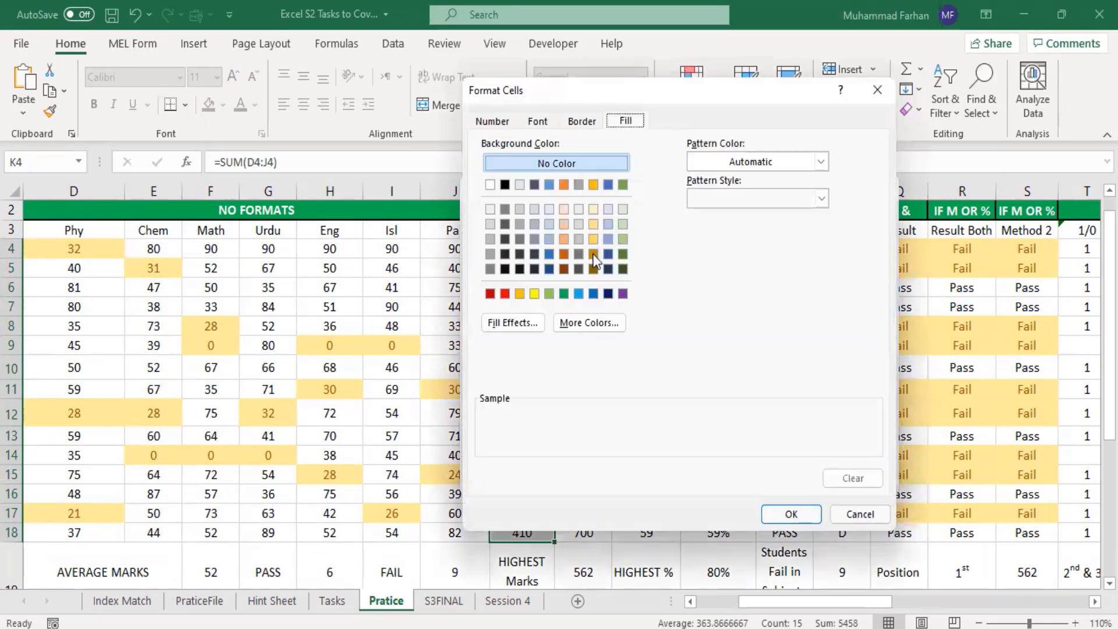
{"action": "left_click", "coordinate": [518, 293]}
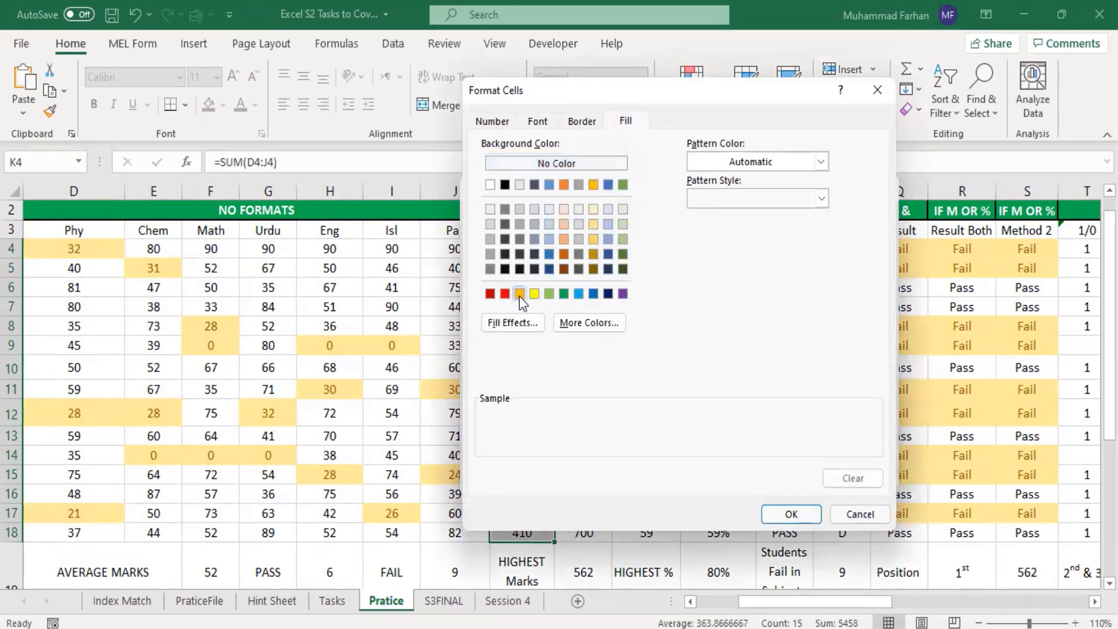
{"action": "left_click", "coordinate": [595, 226]}
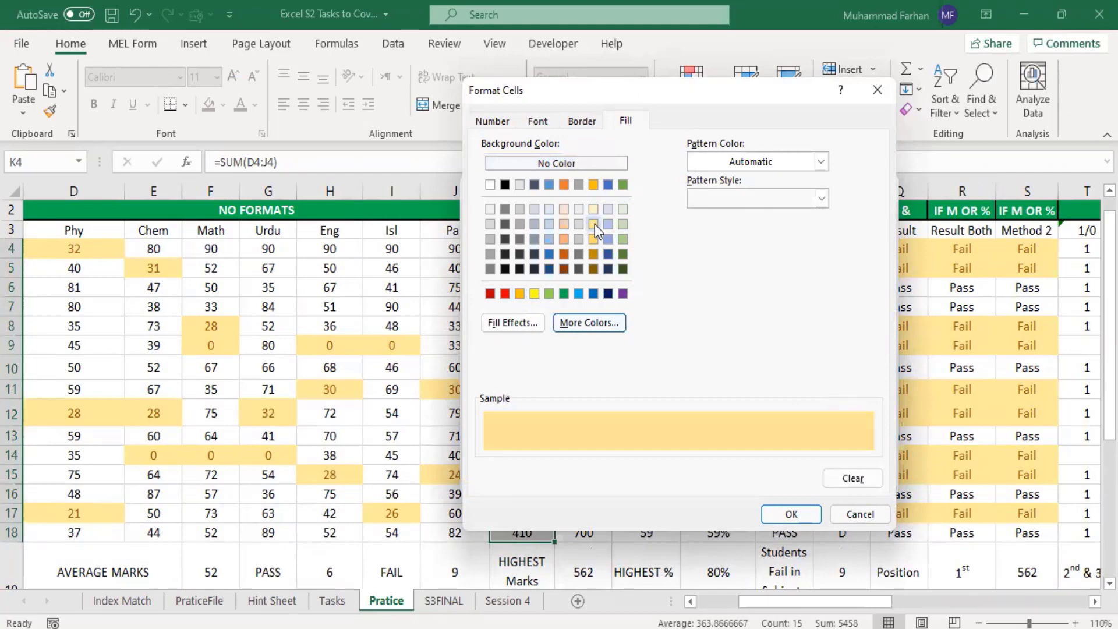
{"action": "left_click", "coordinate": [799, 515]}
{"action": "left_click", "coordinate": [777, 477]}
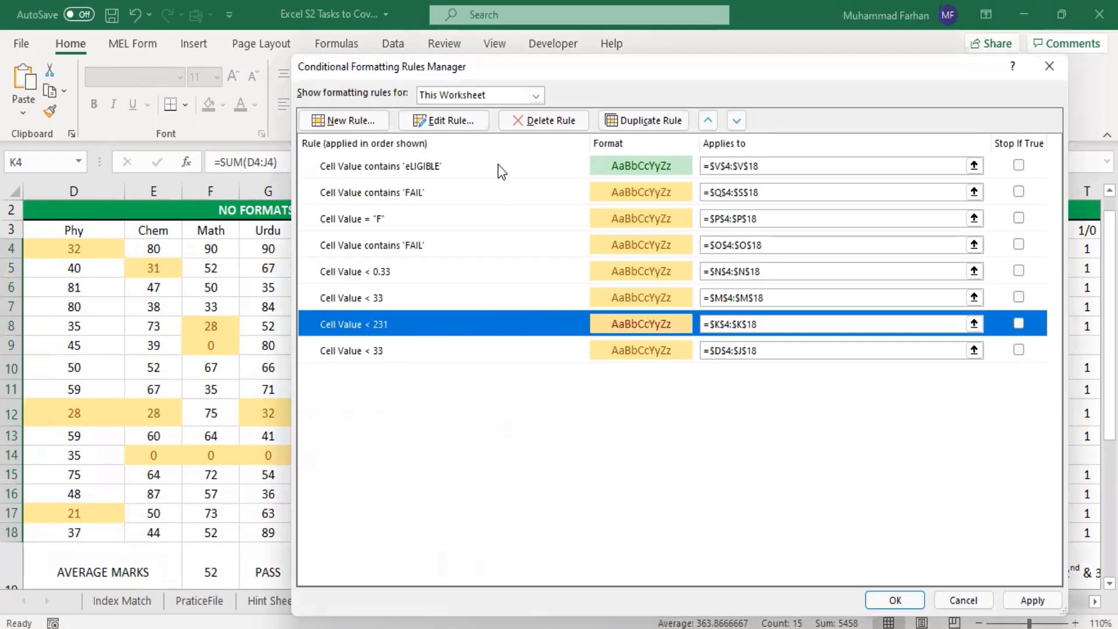
{"action": "left_click", "coordinate": [1050, 72]}
{"action": "left_click", "coordinate": [540, 458]}
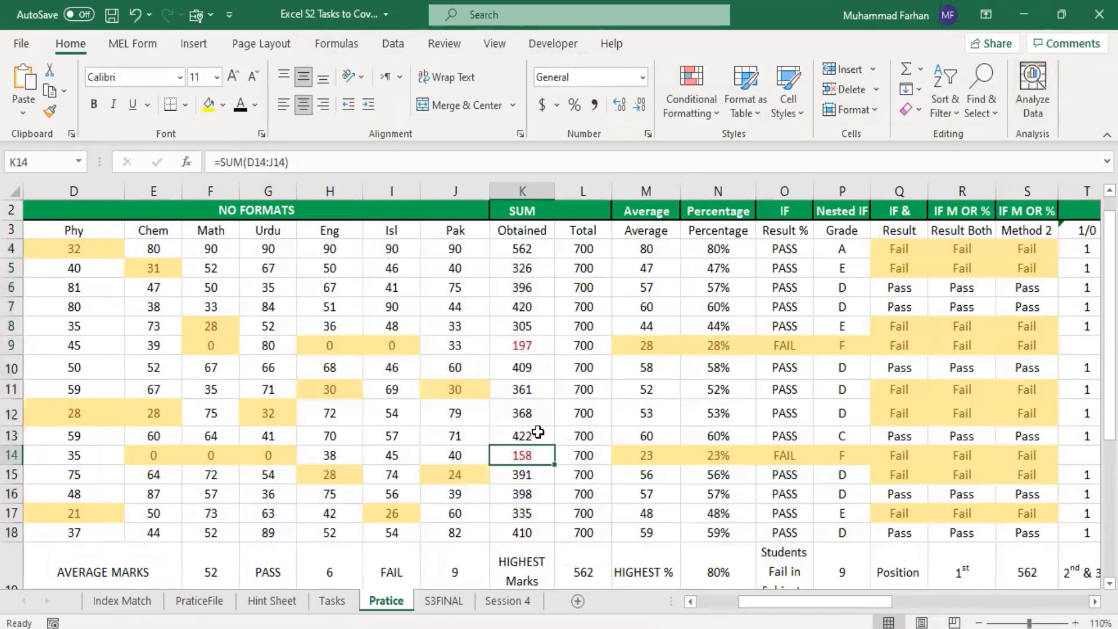
Step: Highlight the obtained totals K4:K18 that are less than 231 with Yellow Fill with Dark Yellow Text
{"action": "left_click", "coordinate": [520, 238]}
{"action": "left_click_drag", "start_coordinate": [522, 248], "coordinate": [524, 532]}
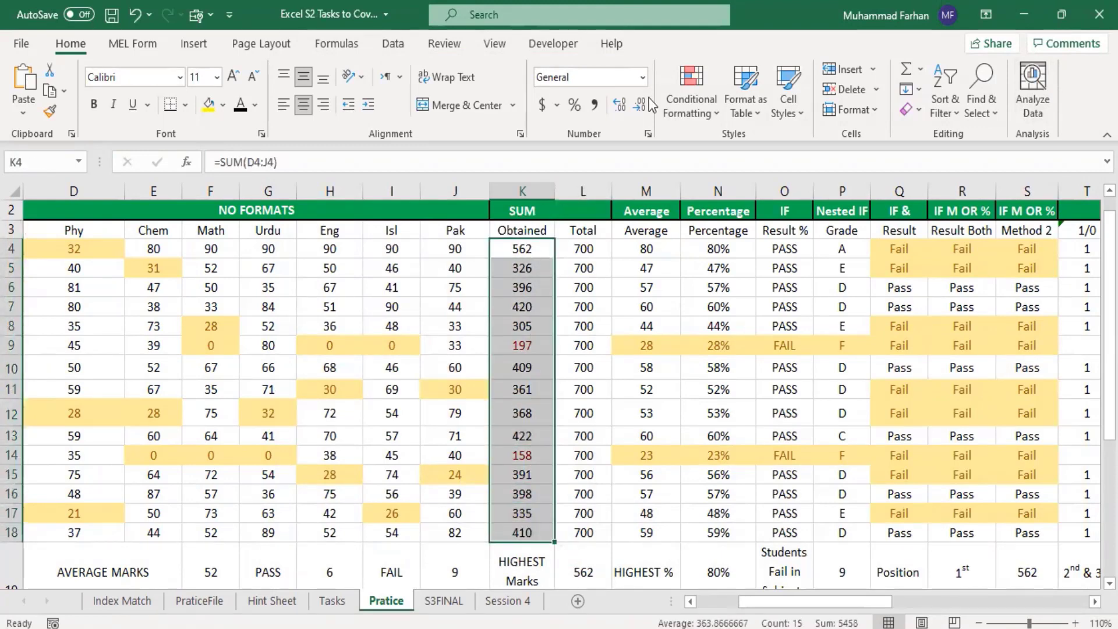
{"action": "left_click", "coordinate": [718, 114]}
{"action": "mouse_move", "coordinate": [758, 151]}
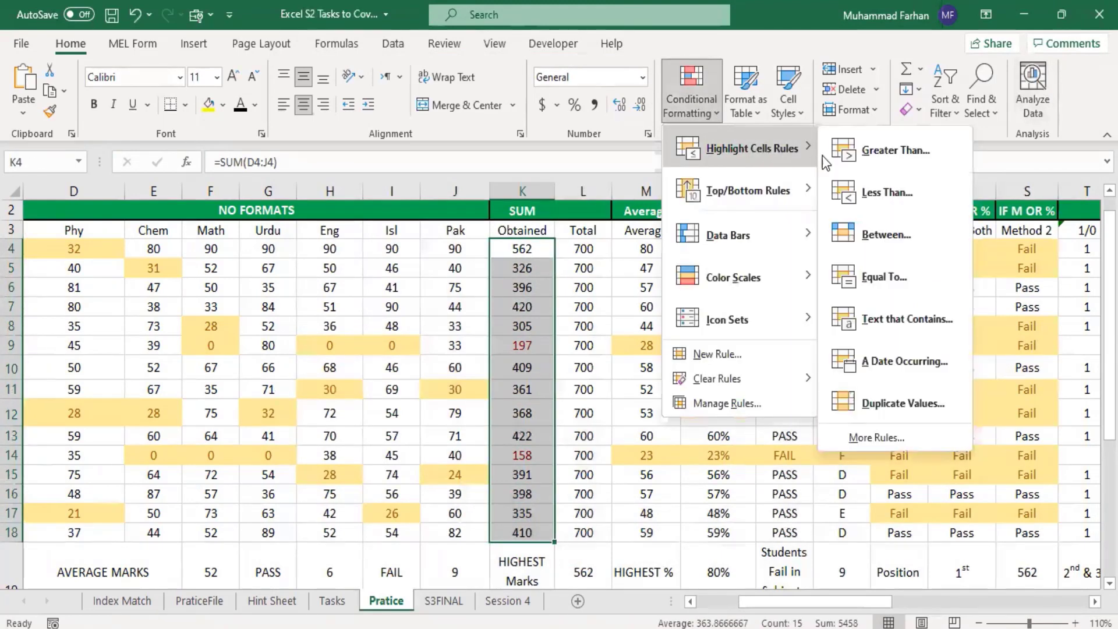
{"action": "left_click", "coordinate": [878, 189]}
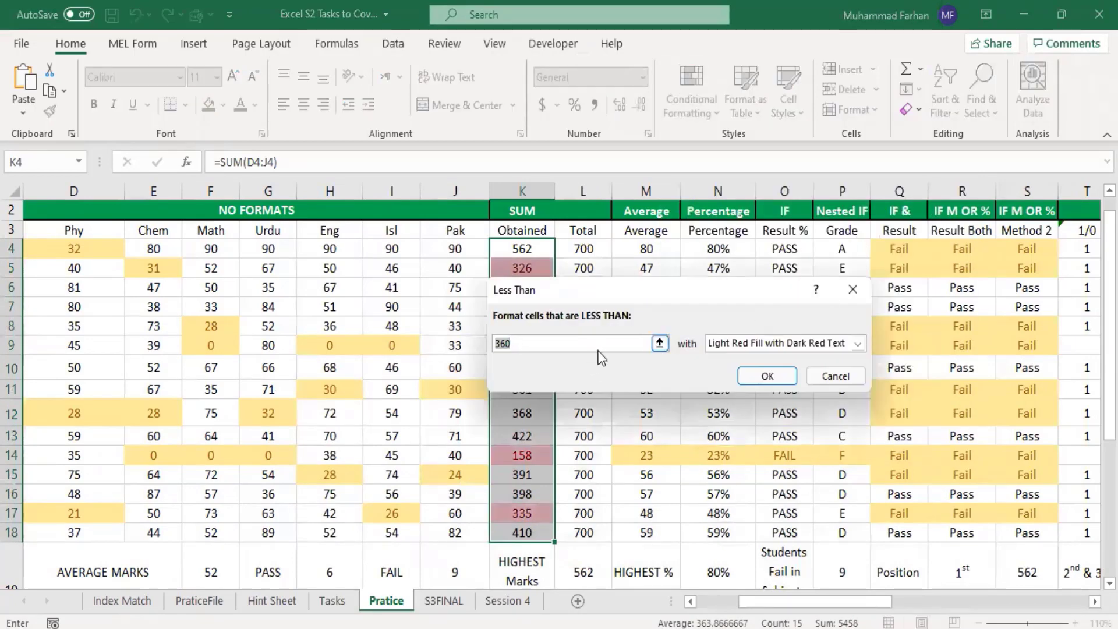
{"action": "type", "text": "231"}
{"action": "left_click", "coordinate": [747, 348]}
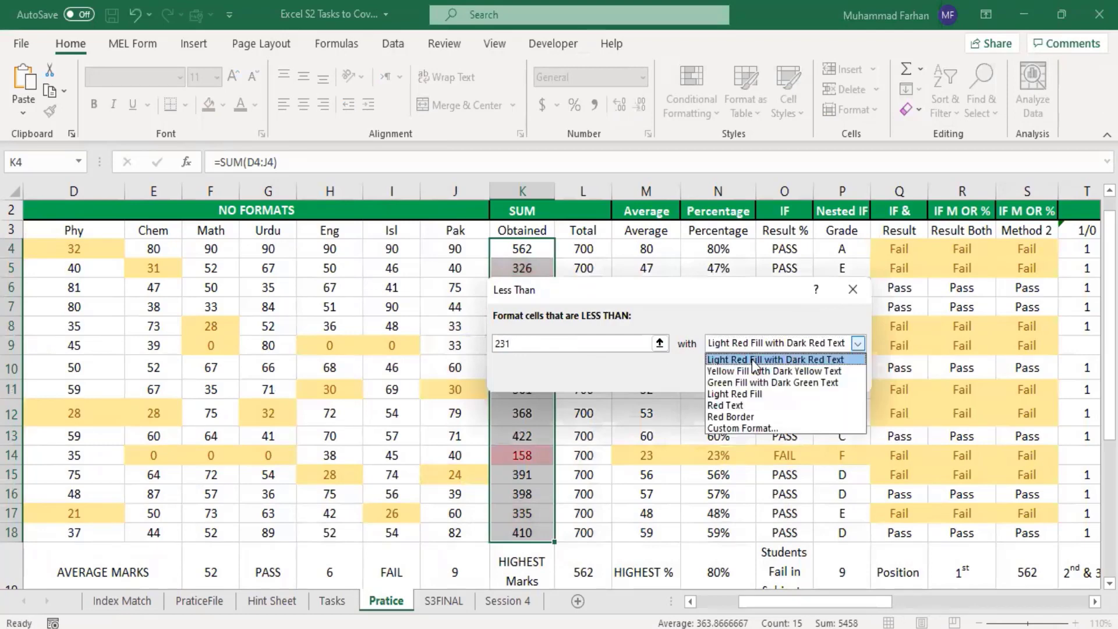
{"action": "left_click", "coordinate": [760, 372]}
{"action": "left_click", "coordinate": [767, 376]}
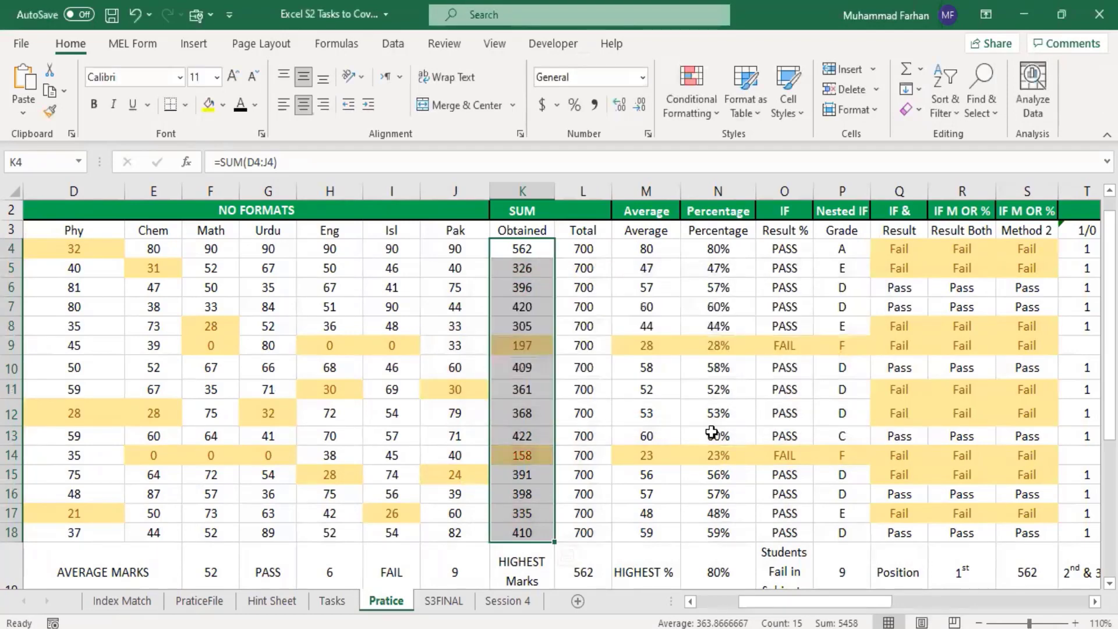
{"action": "left_click", "coordinate": [589, 393]}
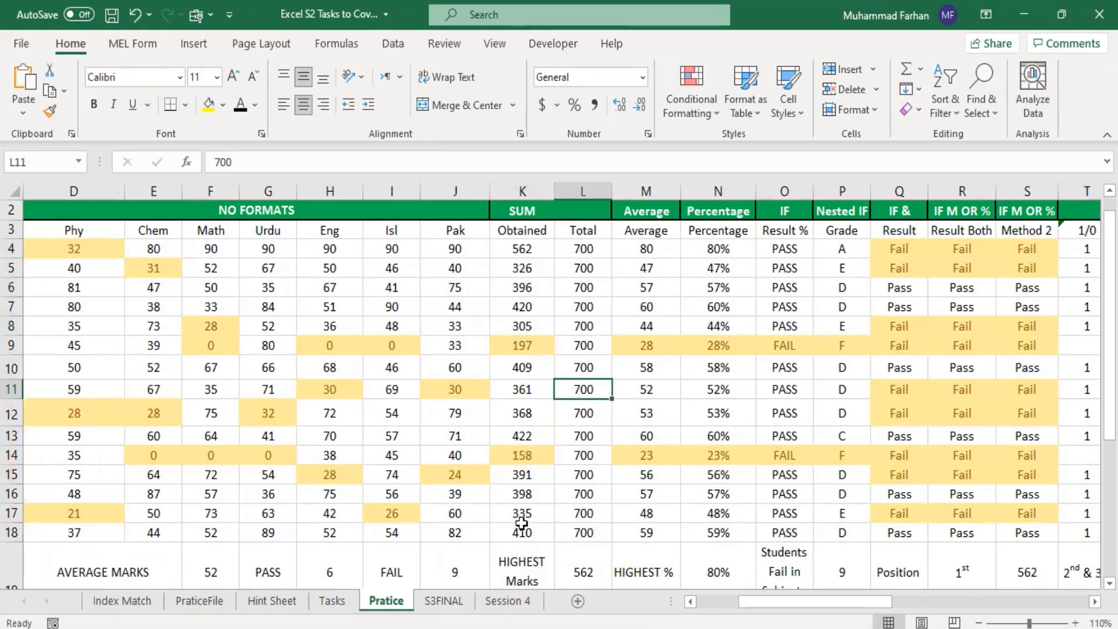
{"action": "scroll", "coordinate": [788, 599], "scroll_direction": "left", "scroll_amount": 3}
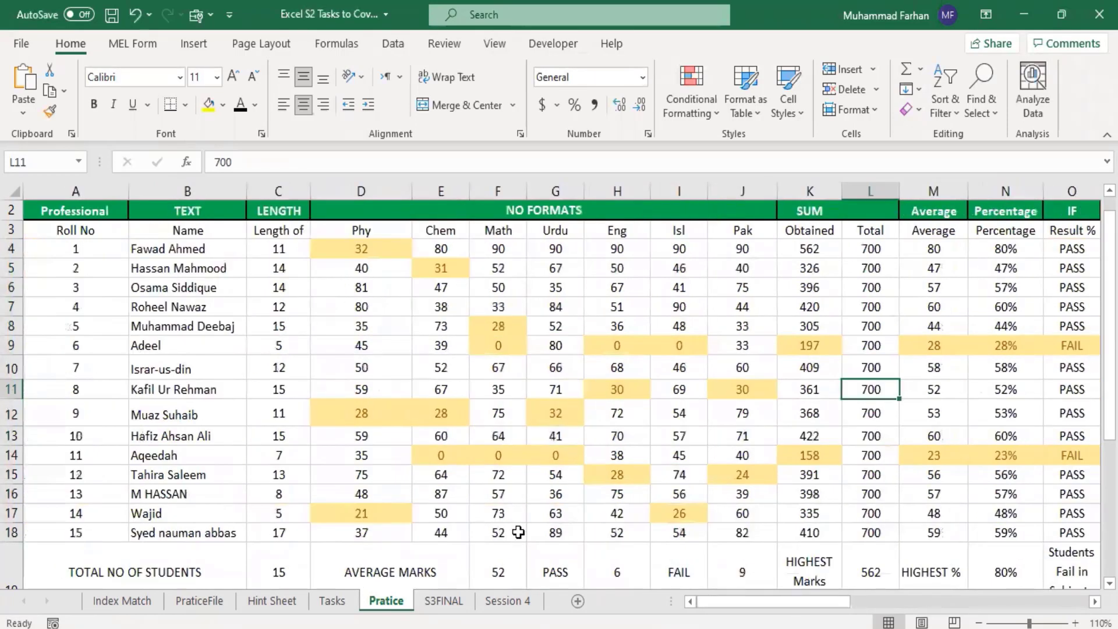
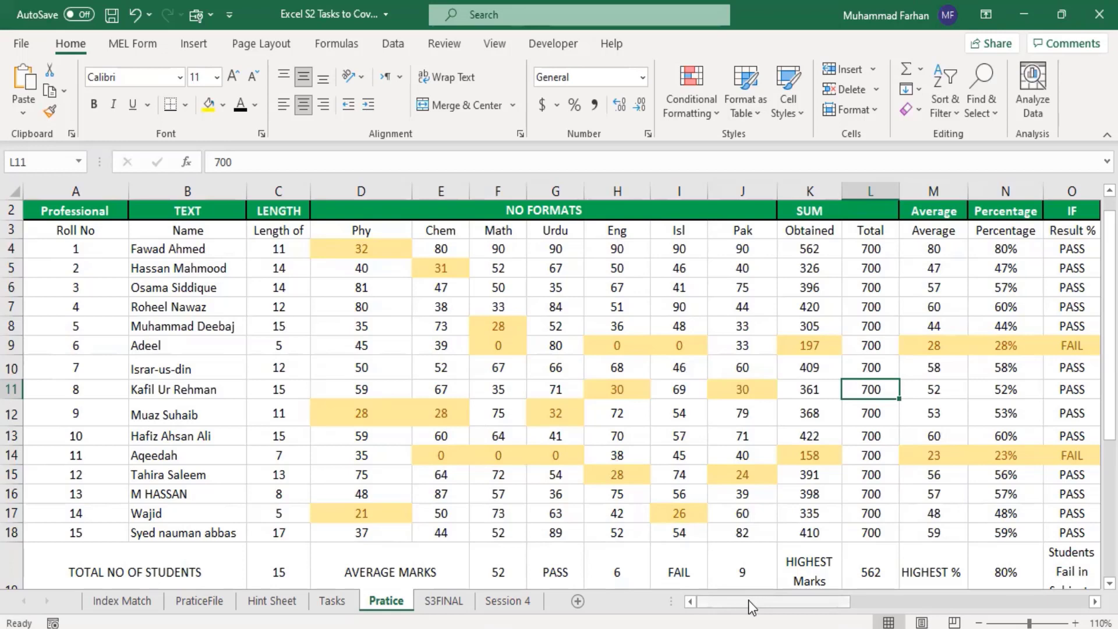
Step: Highlight the top 3 obtained totals in K4:K18 with Green Fill with Dark Green Text
{"action": "left_click_drag", "start_coordinate": [748, 600], "coordinate": [780, 602]}
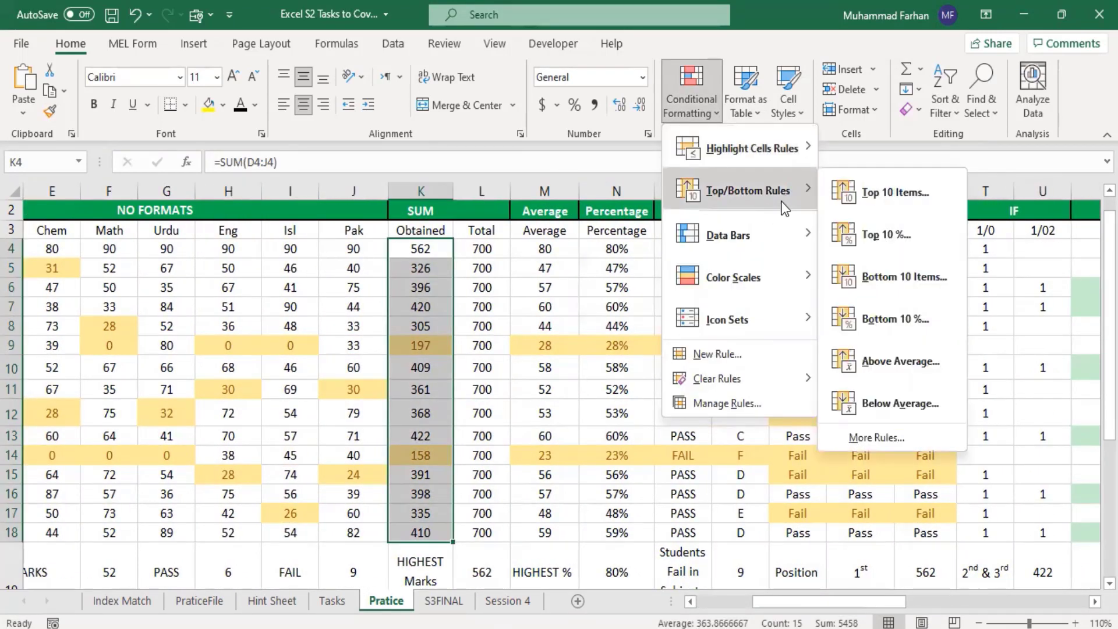
{"action": "left_click", "coordinate": [906, 205]}
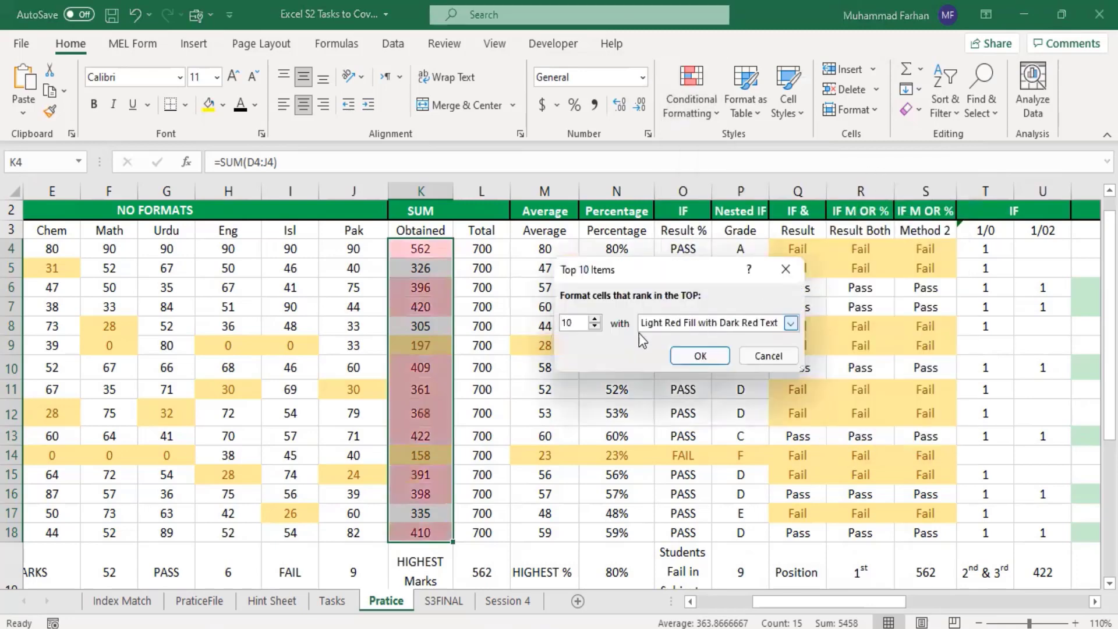
{"action": "left_click", "coordinate": [595, 327]}
{"action": "left_click", "coordinate": [596, 327]}
{"action": "left_click", "coordinate": [596, 328]}
{"action": "left_click", "coordinate": [595, 327]}
{"action": "left_click", "coordinate": [595, 328]}
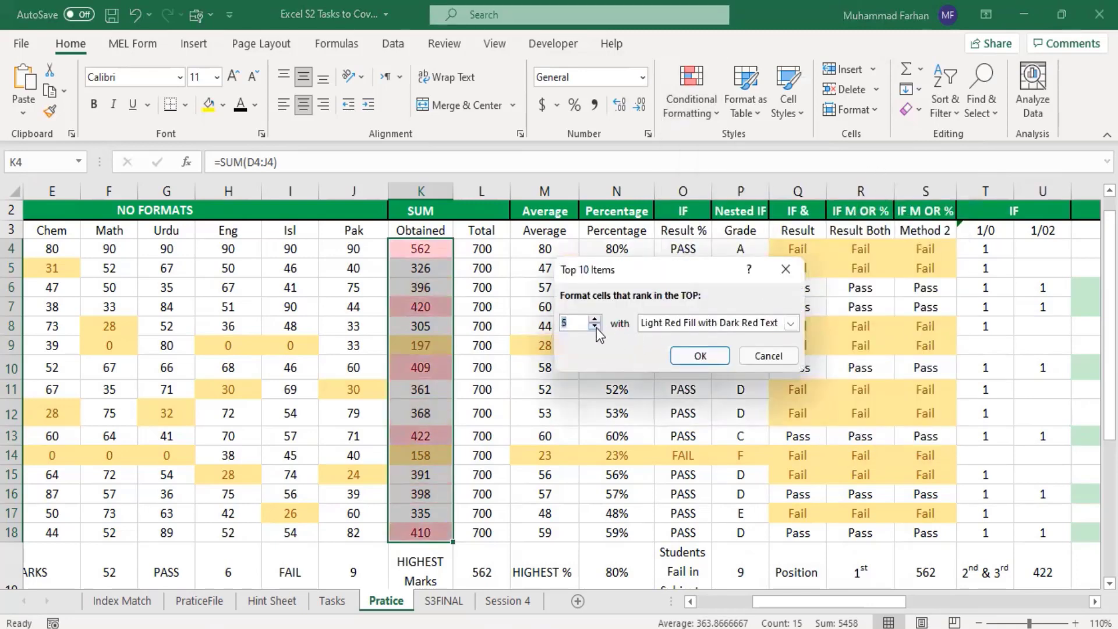
{"action": "left_click", "coordinate": [595, 327]}
{"action": "left_click", "coordinate": [595, 327]}
{"action": "left_click", "coordinate": [595, 327]}
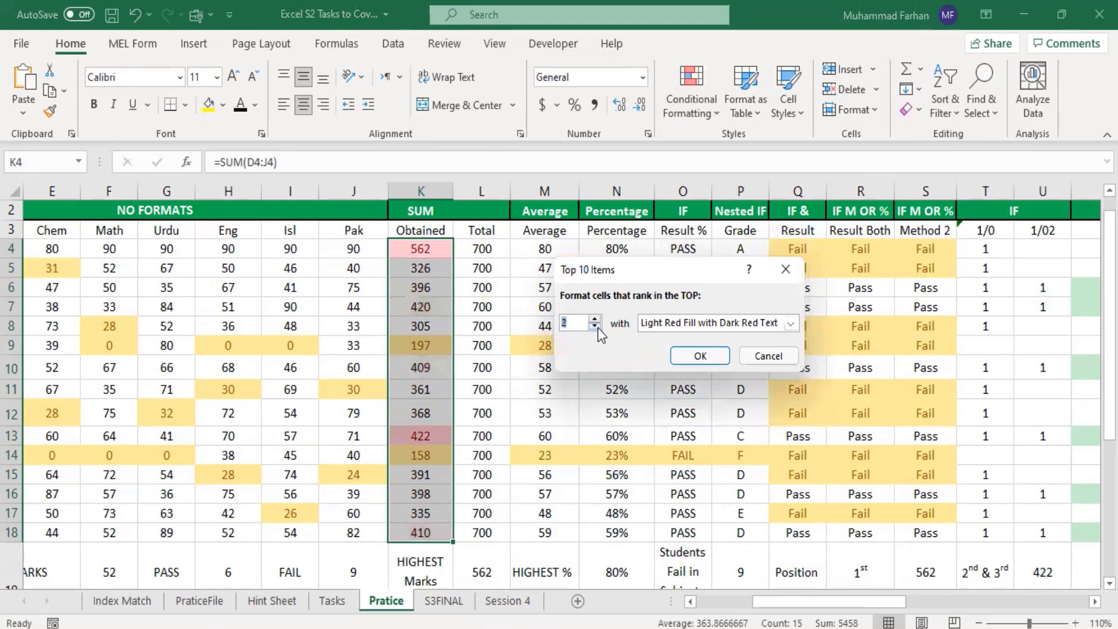
{"action": "left_click", "coordinate": [594, 320]}
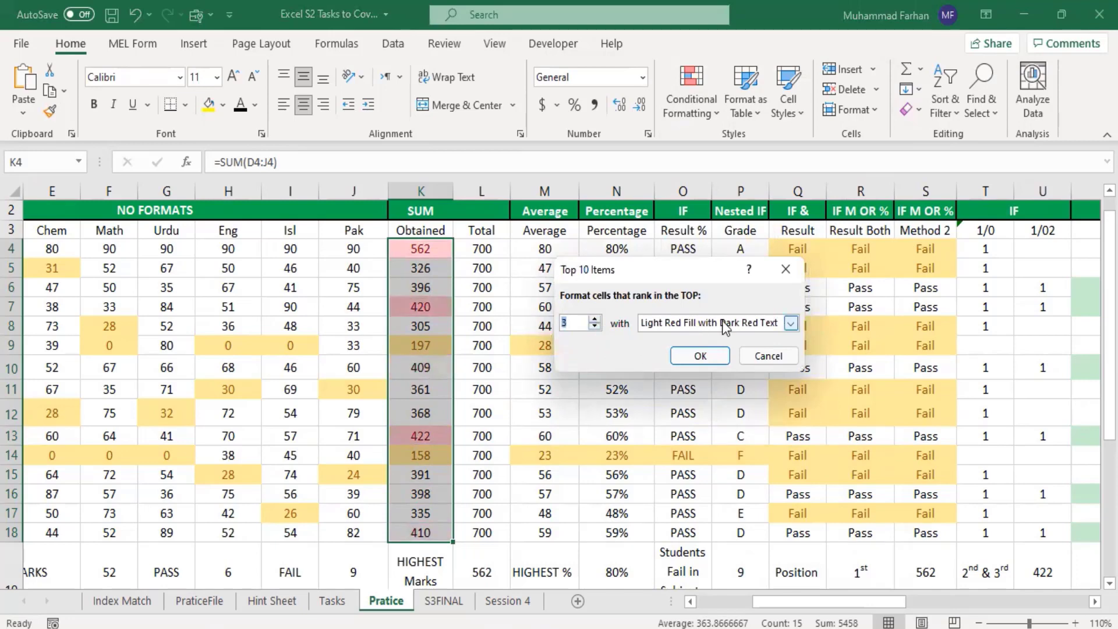
{"action": "left_click", "coordinate": [790, 323]}
{"action": "left_click", "coordinate": [737, 363]}
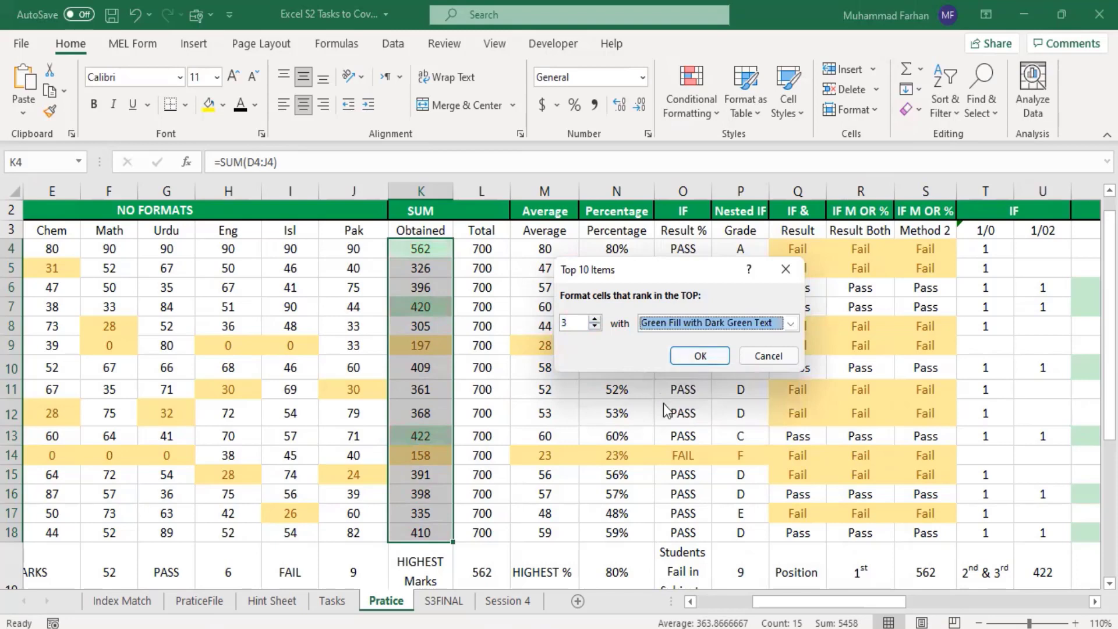
{"action": "left_click", "coordinate": [701, 355]}
{"action": "left_click", "coordinate": [634, 477]}
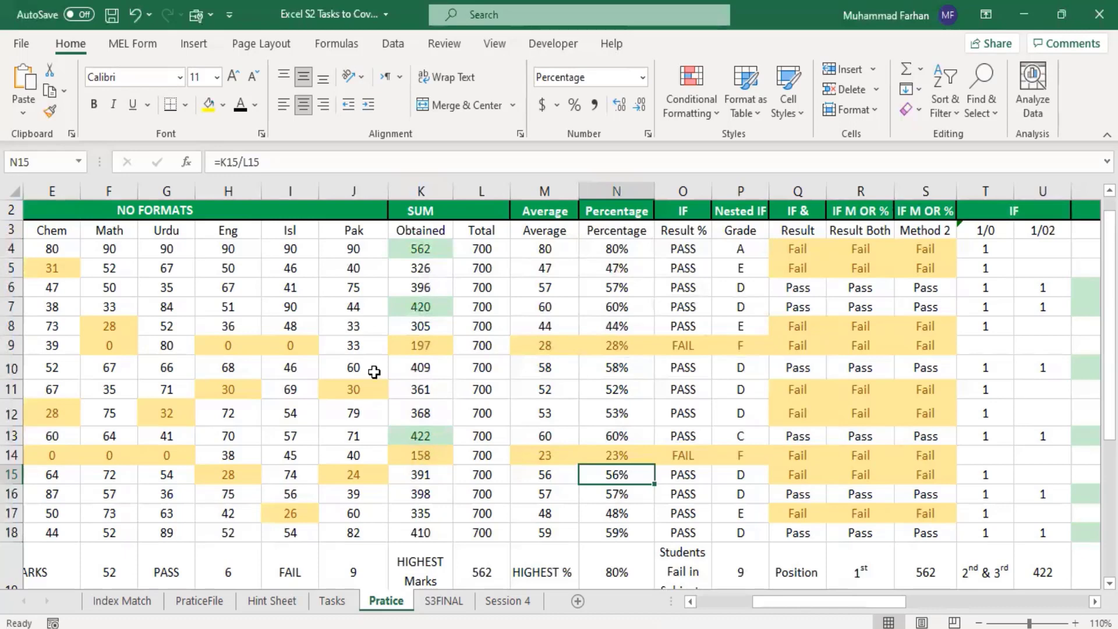
Step: Compare the highlighted obtained totals in column K with the 1st, 2nd and 3rd position marks in row 19
{"action": "left_click", "coordinate": [427, 247]}
{"action": "left_click", "coordinate": [432, 305]}
{"action": "left_click", "coordinate": [441, 431]}
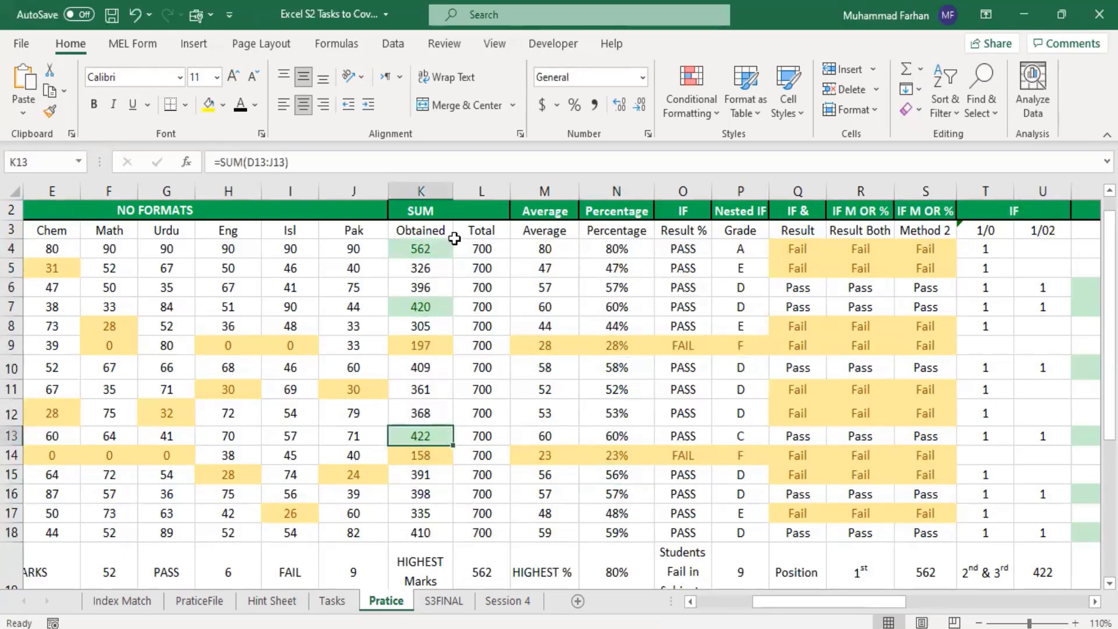
{"action": "scroll", "coordinate": [518, 537], "scroll_direction": "down", "scroll_amount": 1}
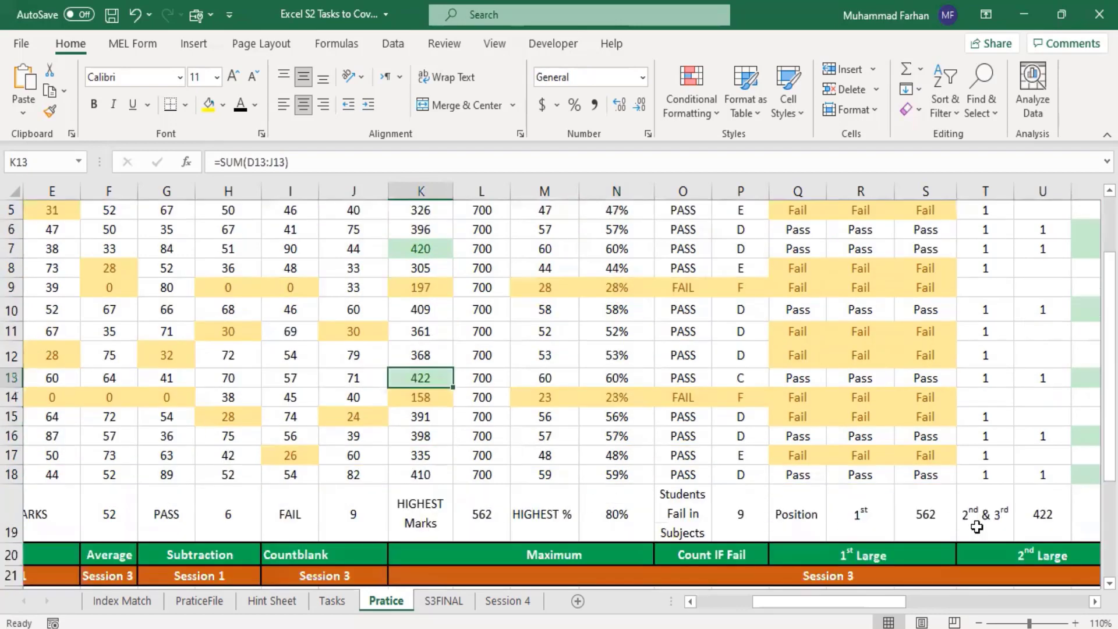
{"action": "left_click", "coordinate": [936, 528]}
{"action": "scroll", "coordinate": [531, 367], "scroll_direction": "up", "scroll_amount": 2}
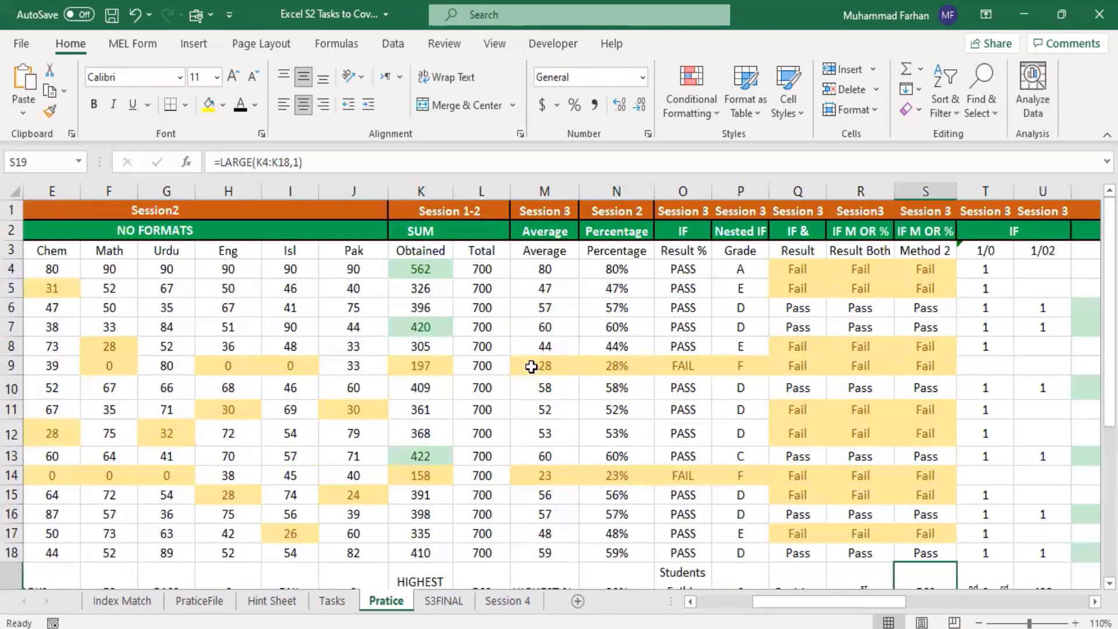
{"action": "left_click", "coordinate": [431, 271]}
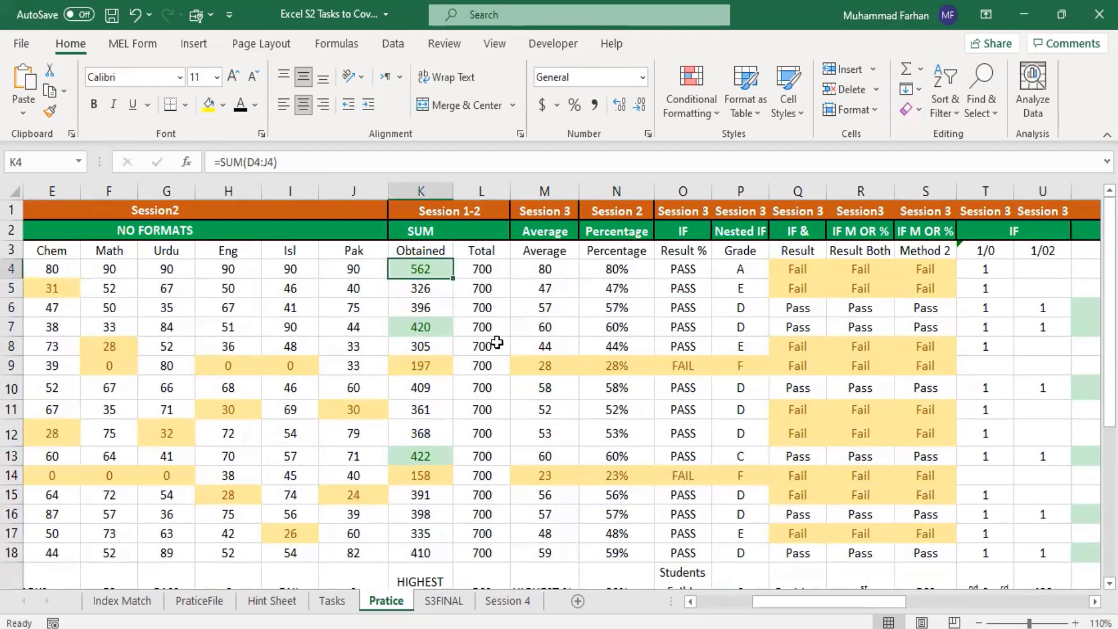
{"action": "scroll", "coordinate": [747, 426], "scroll_direction": "down", "scroll_amount": 2}
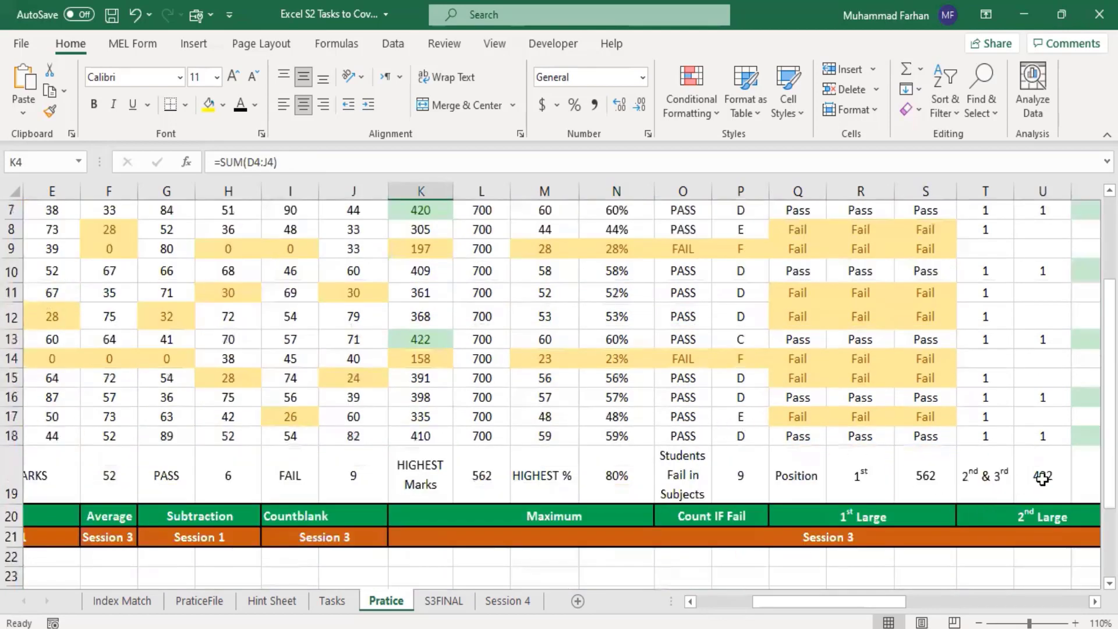
{"action": "left_click", "coordinate": [435, 345]}
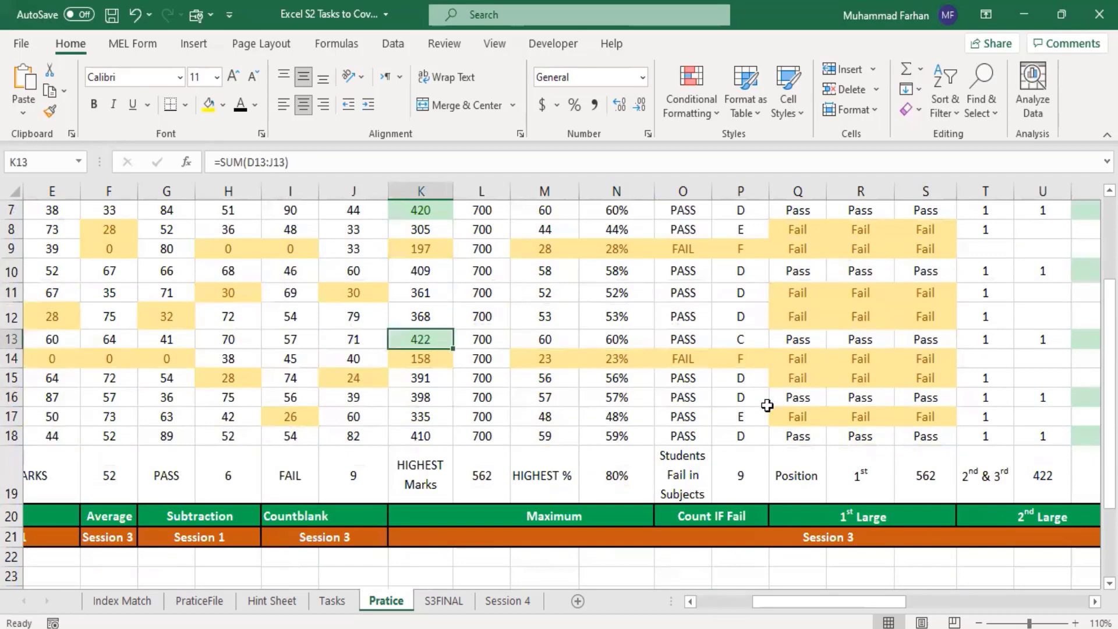
{"action": "left_click_drag", "start_coordinate": [873, 600], "coordinate": [789, 612]}
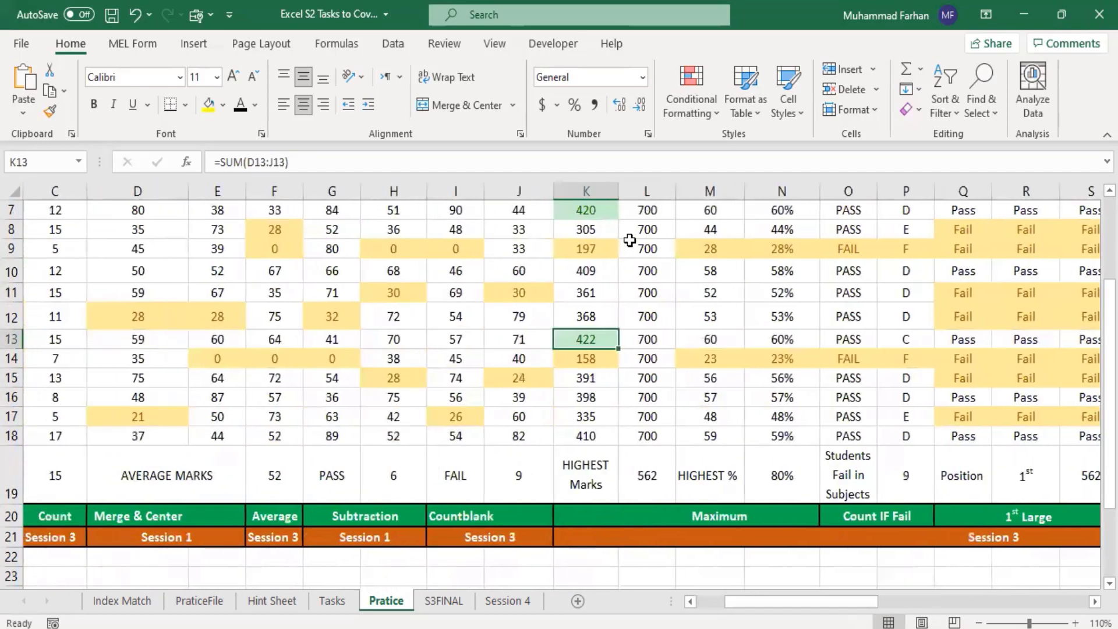
{"action": "left_click", "coordinate": [606, 212]}
{"action": "scroll", "coordinate": [685, 290], "scroll_direction": "up", "scroll_amount": 2}
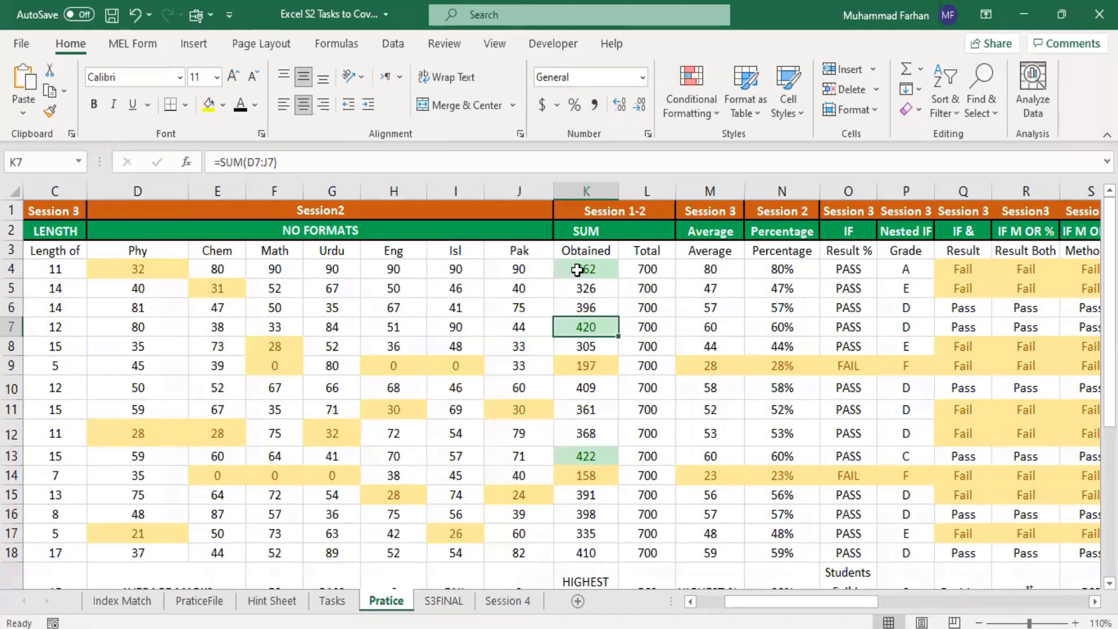
{"action": "left_click_drag", "start_coordinate": [577, 270], "coordinate": [583, 550]}
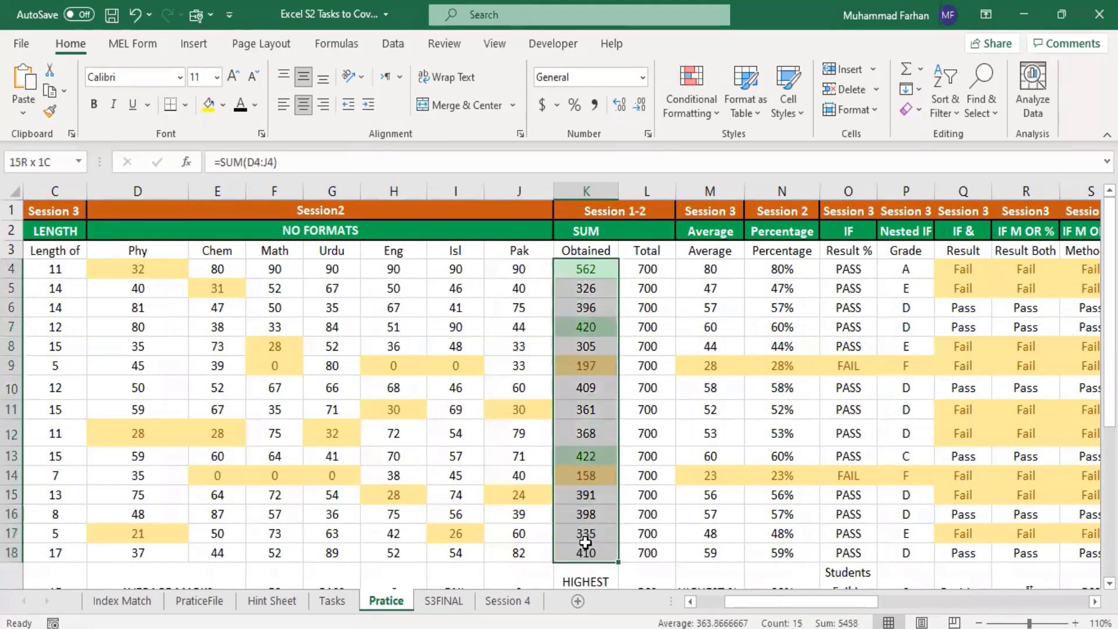
{"action": "left_click", "coordinate": [694, 109]}
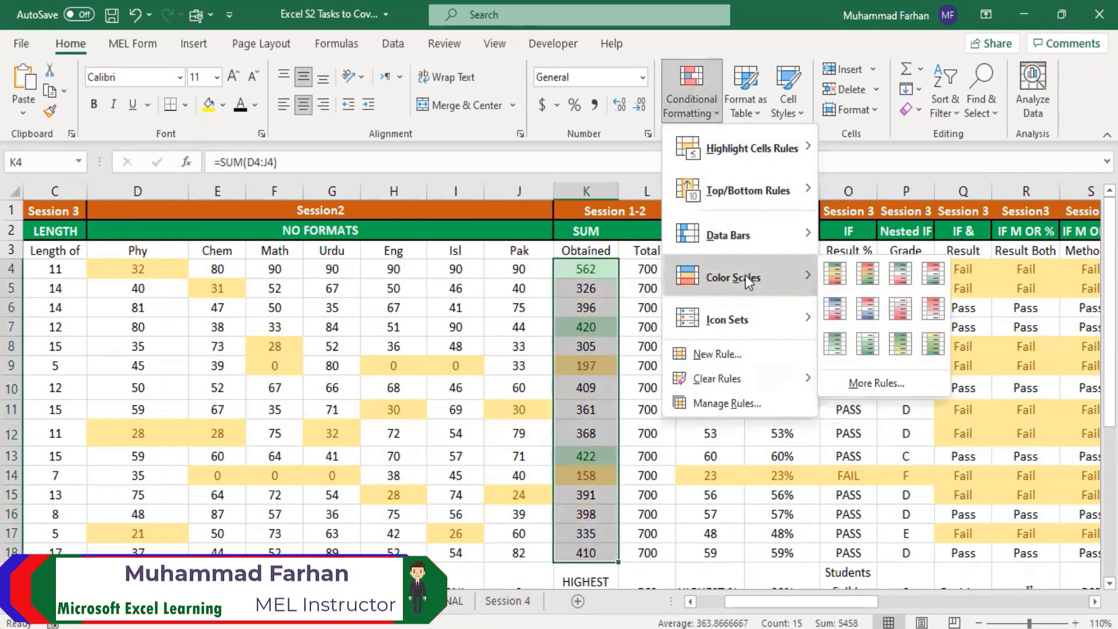
{"action": "mouse_move", "coordinate": [786, 302]}
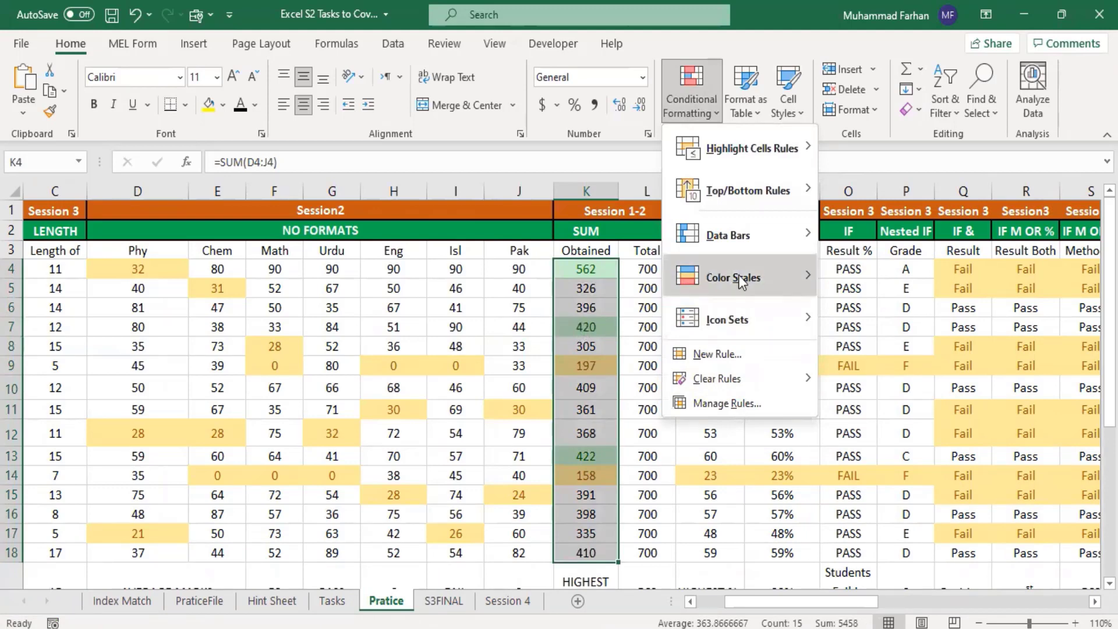
{"action": "left_click", "coordinate": [582, 310]}
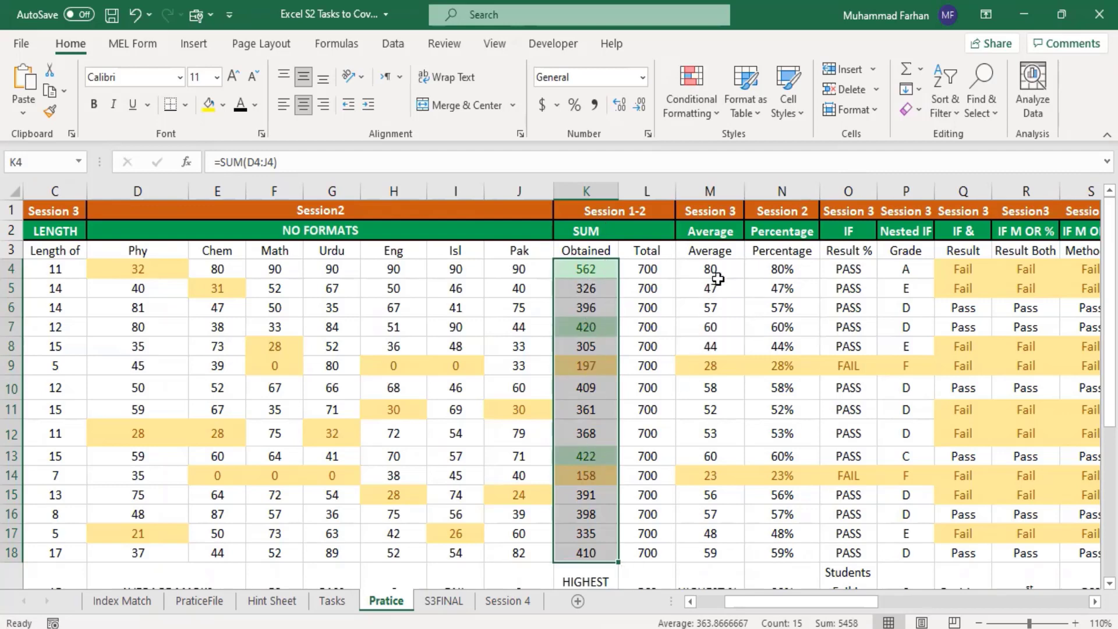
Step: Highlight the top 3 averages in M4:M18 with Light Red Fill with Dark Red Text
{"action": "left_click_drag", "start_coordinate": [717, 271], "coordinate": [728, 556]}
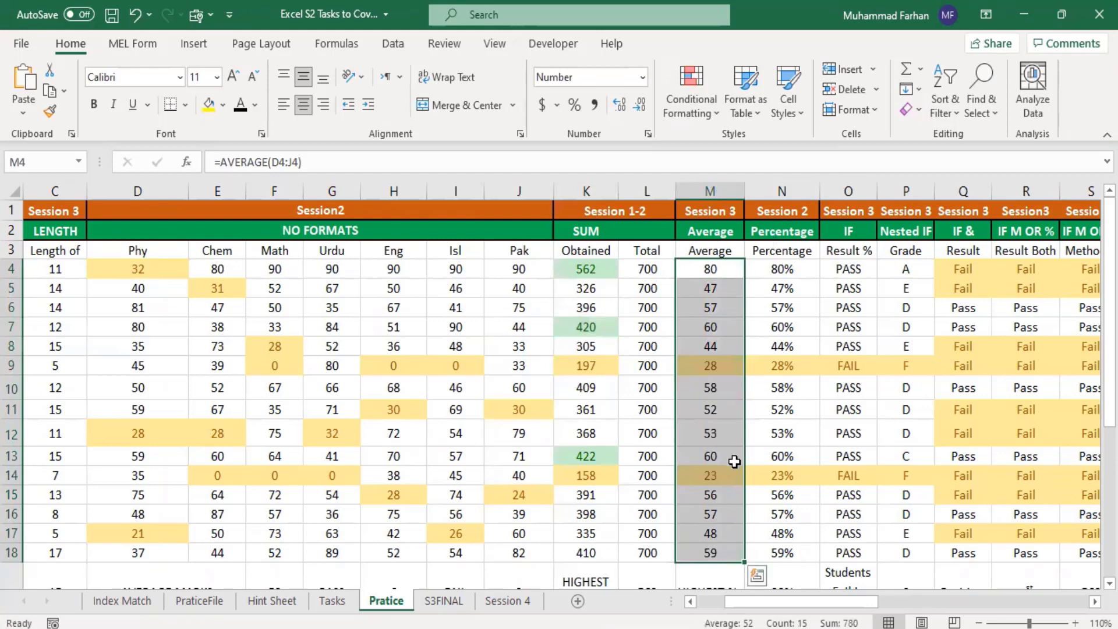
{"action": "left_click", "coordinate": [715, 114]}
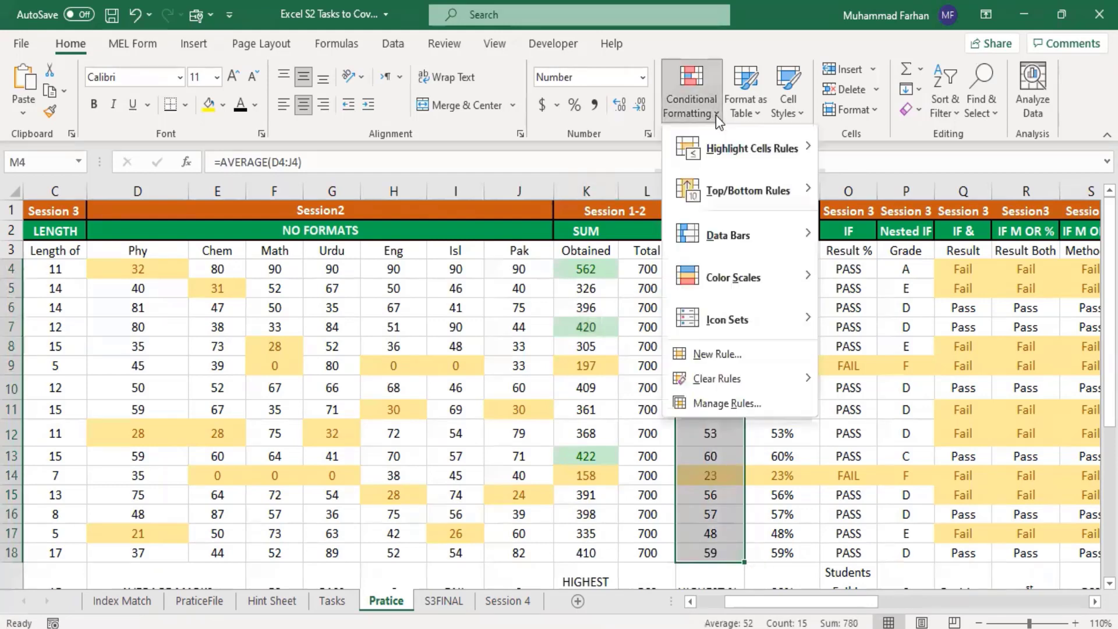
{"action": "mouse_move", "coordinate": [775, 196]}
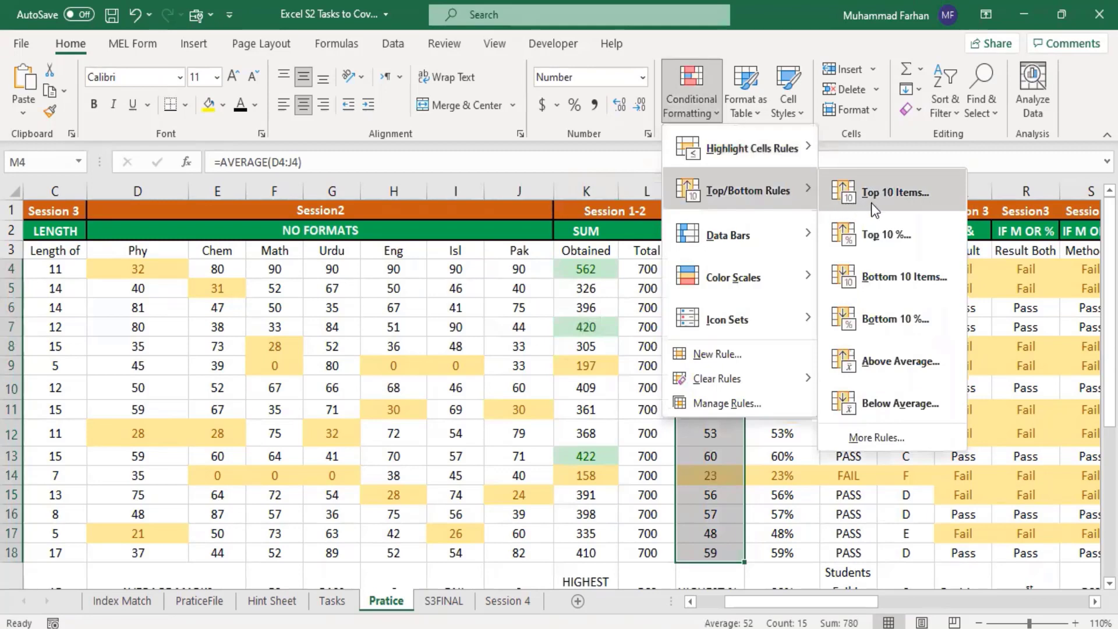
{"action": "left_click", "coordinate": [901, 197]}
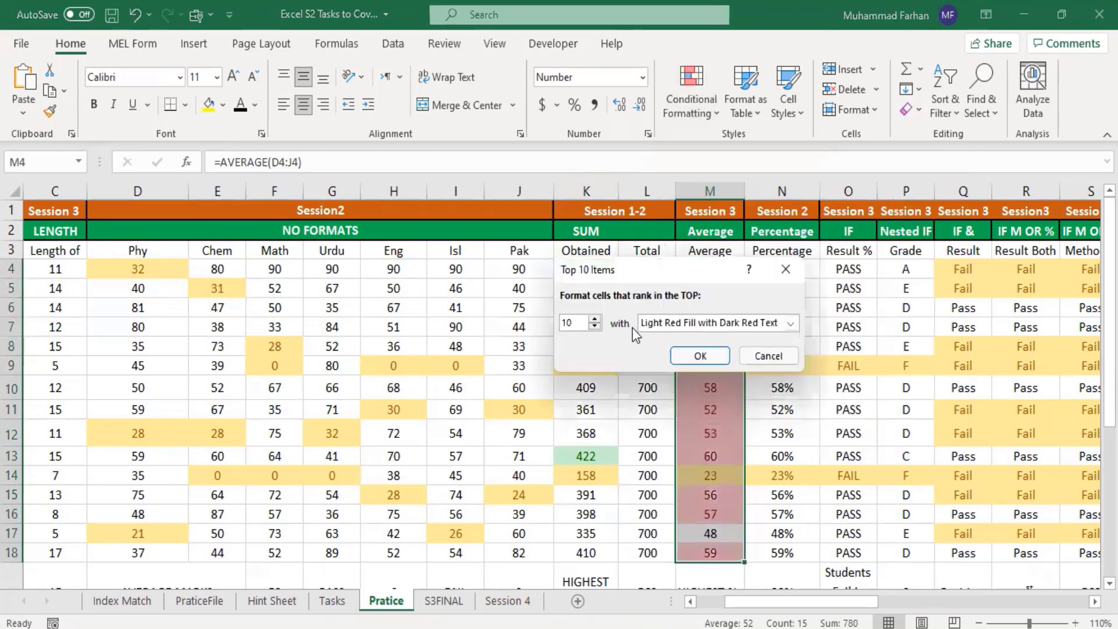
{"action": "left_click", "coordinate": [595, 319]}
{"action": "left_click", "coordinate": [594, 319]}
{"action": "left_click", "coordinate": [594, 319]}
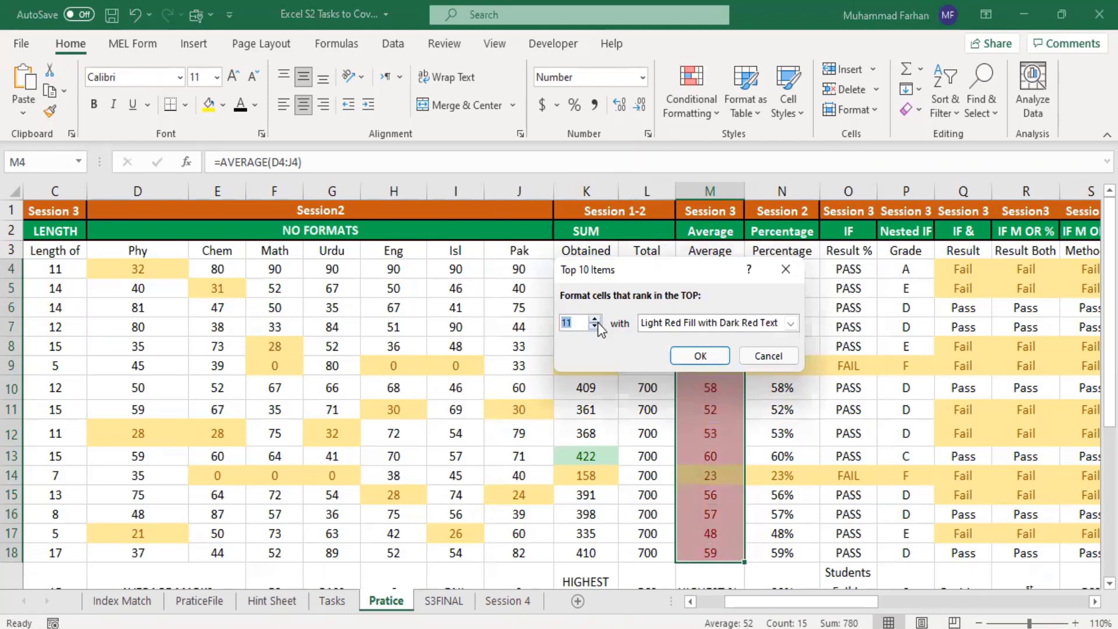
{"action": "left_click", "coordinate": [595, 327]}
{"action": "left_click", "coordinate": [595, 326]}
{"action": "left_click", "coordinate": [594, 326]}
{"action": "left_click", "coordinate": [595, 327]}
{"action": "left_click", "coordinate": [594, 326]}
{"action": "left_click", "coordinate": [595, 327]}
{"action": "left_click", "coordinate": [595, 327]}
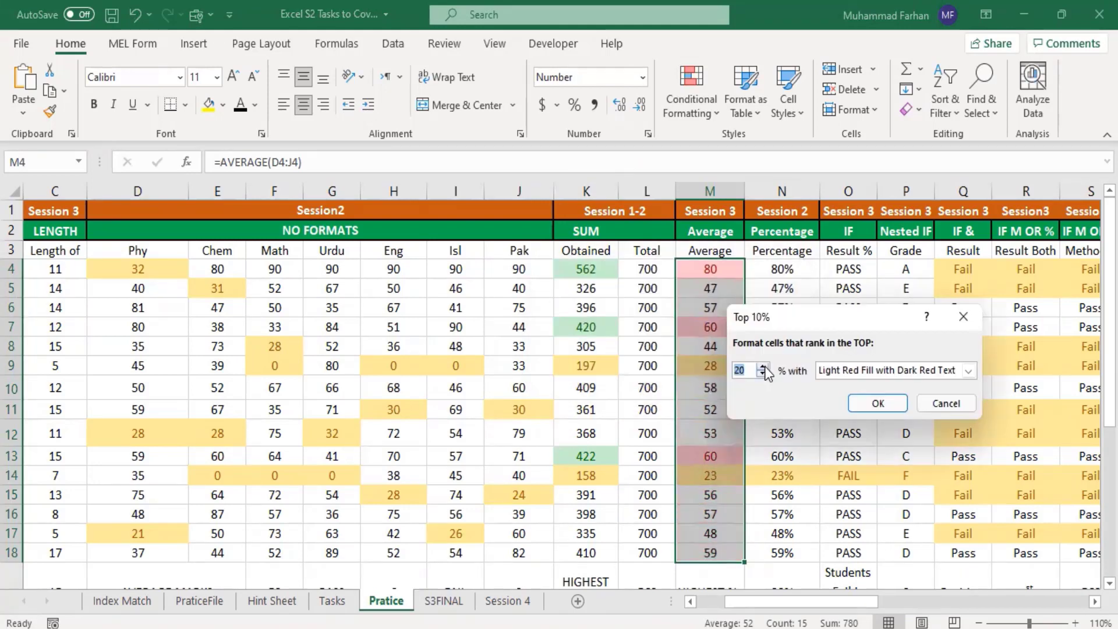
{"action": "left_click", "coordinate": [878, 403]}
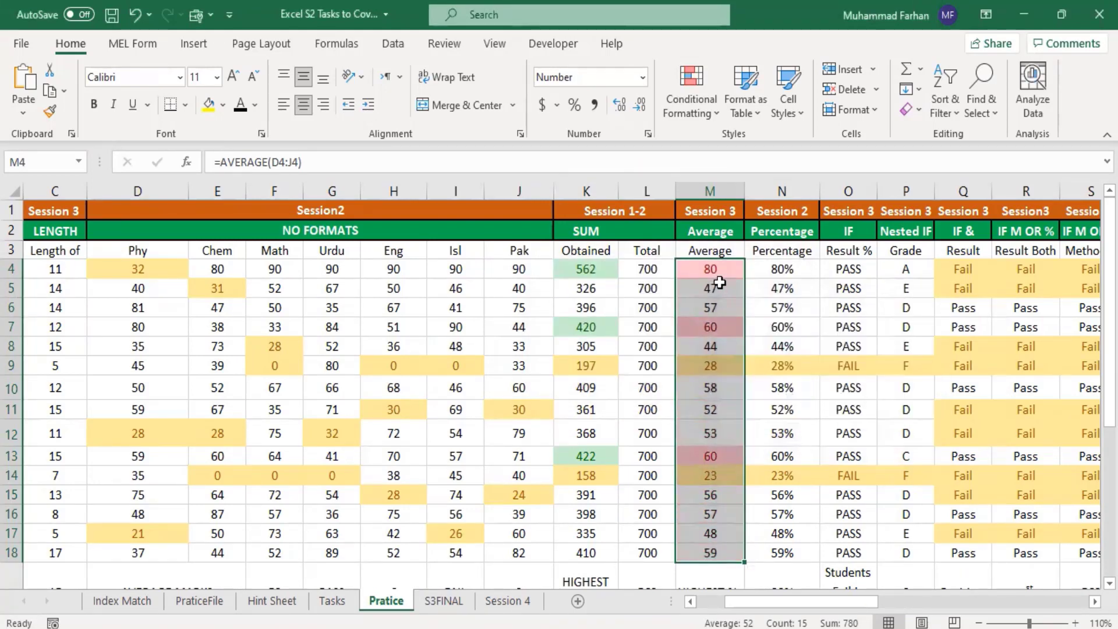
{"action": "scroll", "coordinate": [728, 384], "scroll_direction": "down", "scroll_amount": 1}
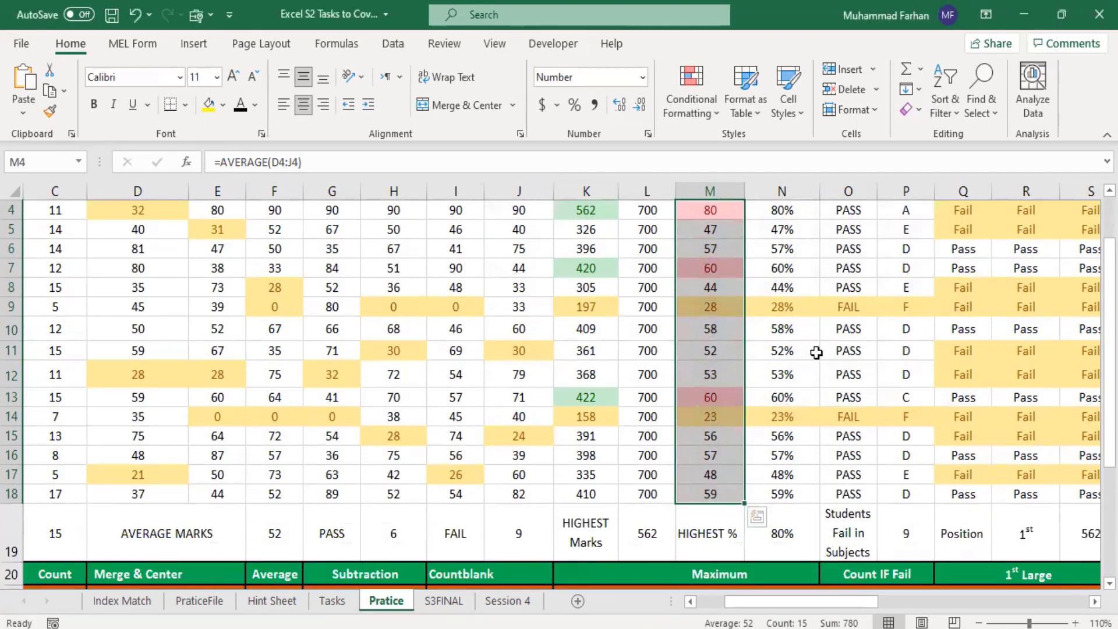
{"action": "scroll", "coordinate": [816, 352], "scroll_direction": "up", "scroll_amount": 1}
{"action": "left_click", "coordinate": [766, 364]}
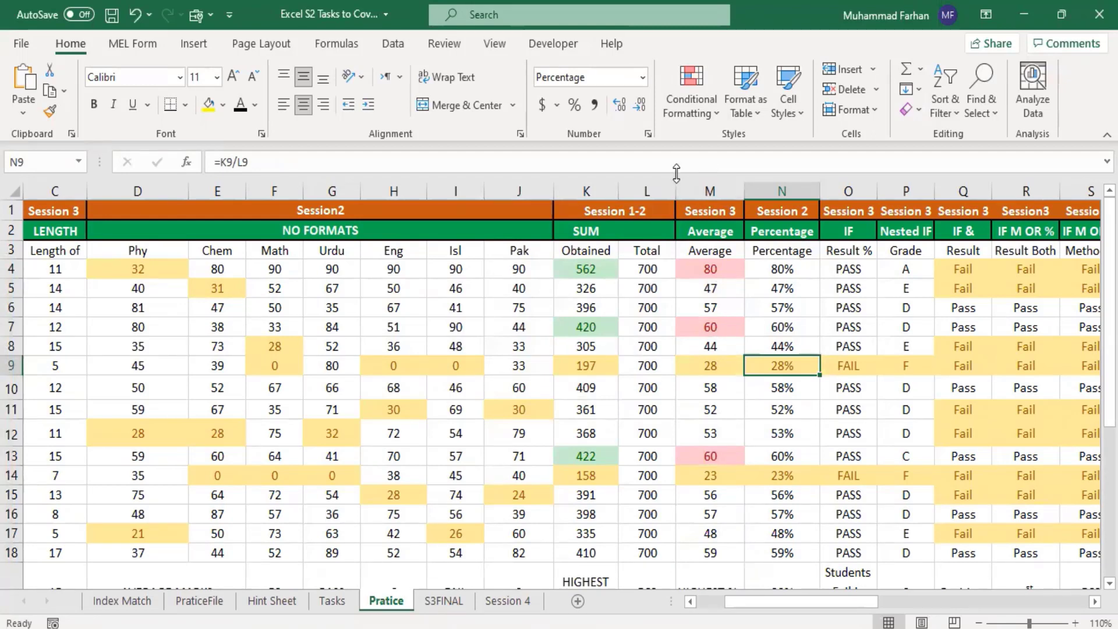
{"action": "left_click_drag", "start_coordinate": [704, 269], "coordinate": [731, 556]}
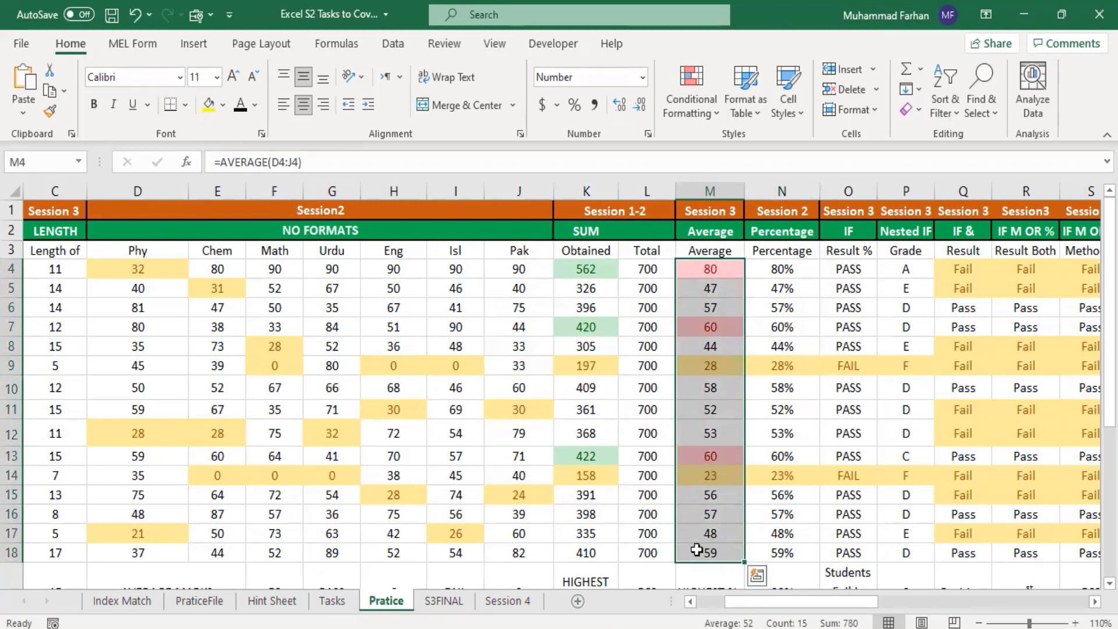
{"action": "left_click", "coordinate": [806, 309]}
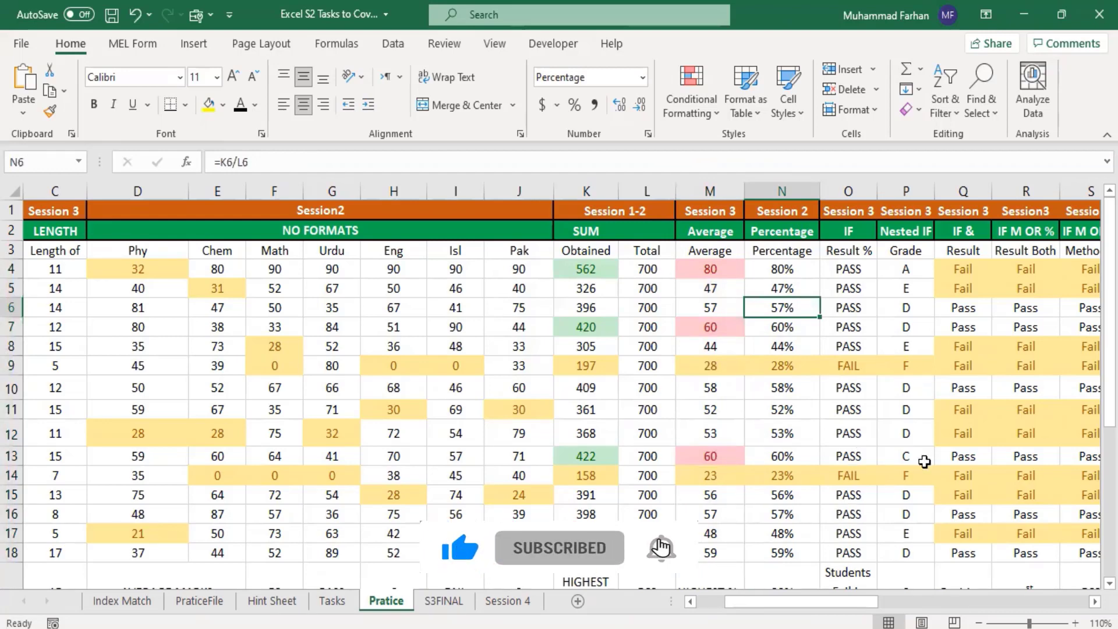
{"action": "left_click_drag", "start_coordinate": [848, 605], "coordinate": [901, 601]}
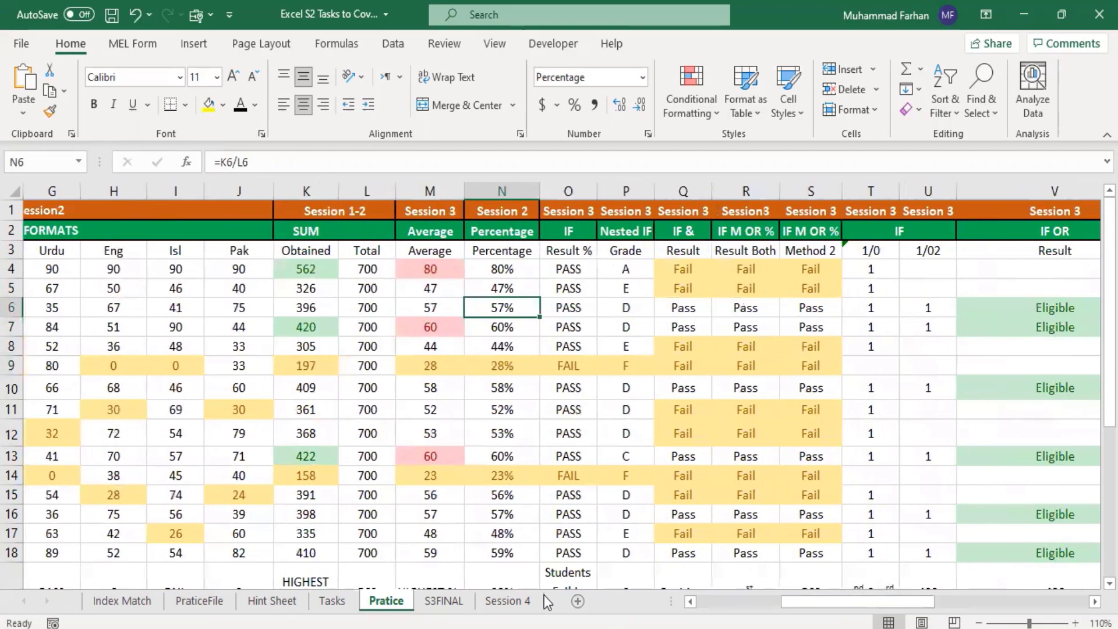
Step: Switch to the S3FINAL sheet and examine the highlighted obtained total in K13 and the formatting of the result columns
{"action": "left_click", "coordinate": [444, 600]}
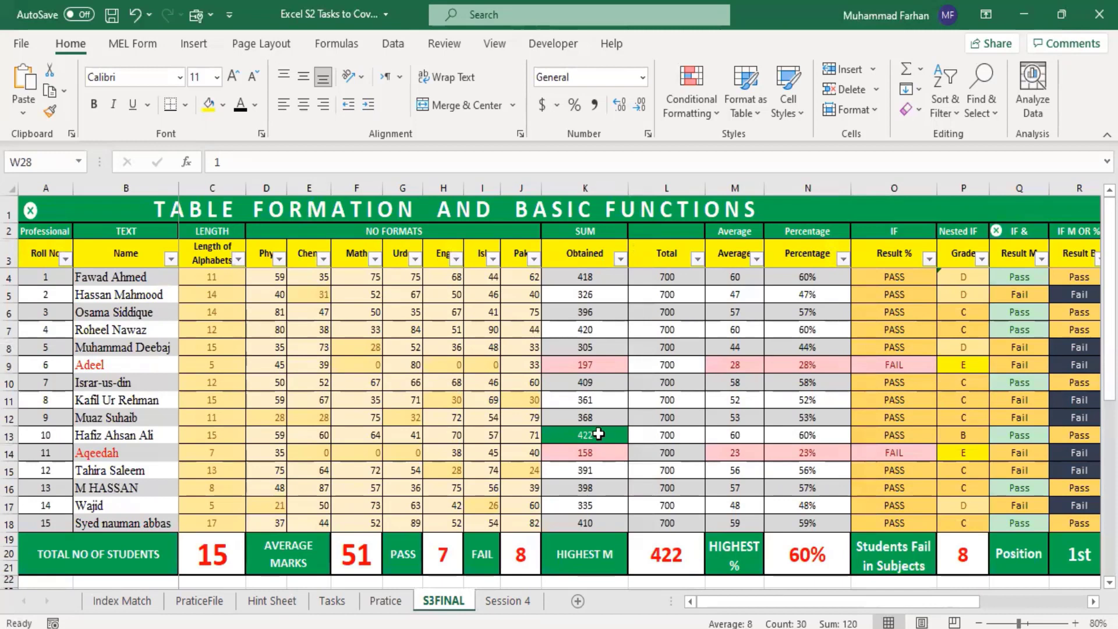
{"action": "left_click", "coordinate": [600, 434]}
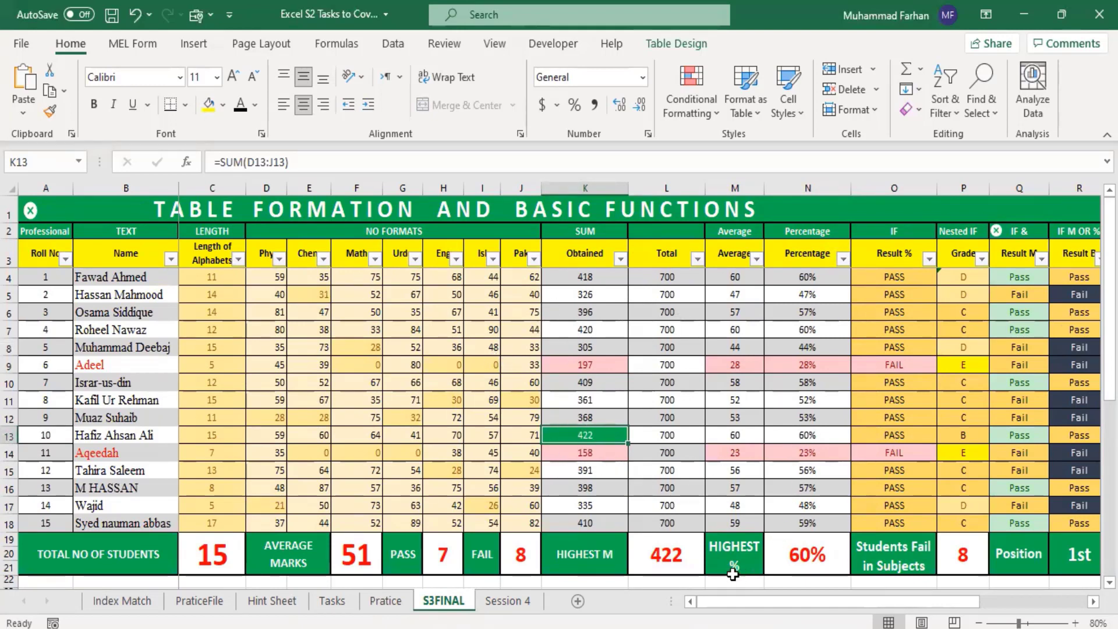
{"action": "left_click_drag", "start_coordinate": [753, 602], "coordinate": [863, 602]}
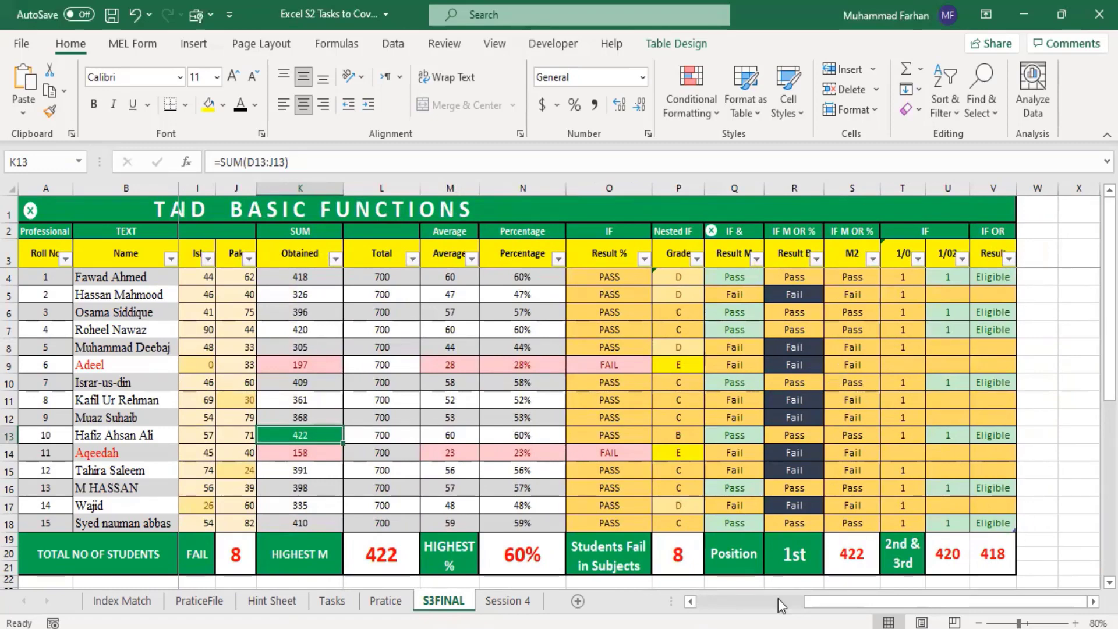
{"action": "left_click_drag", "start_coordinate": [840, 603], "coordinate": [735, 603]}
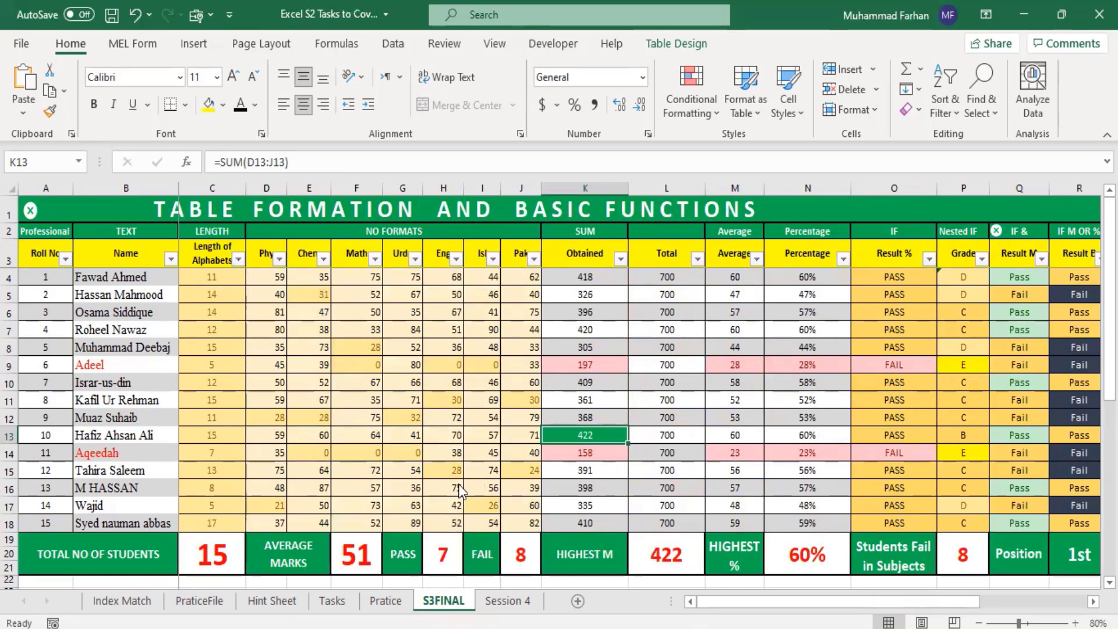
Step: Set the Urdu mark in G5 and the Islamiat mark in I5 to 0 to test the failing-student highlighting
{"action": "left_click", "coordinate": [111, 366]}
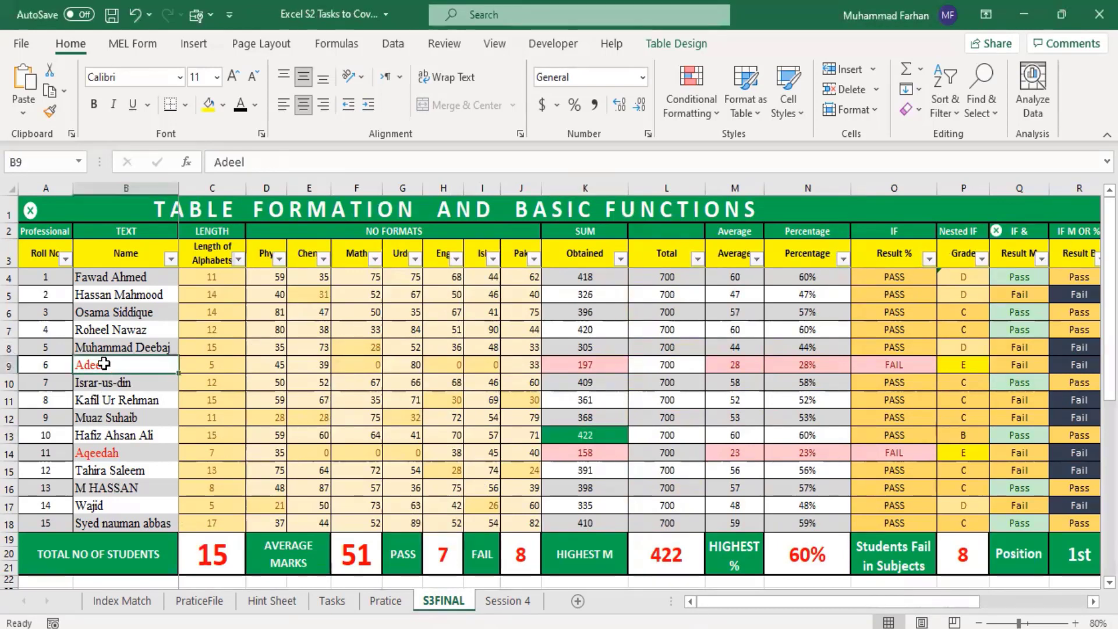
{"action": "left_click", "coordinate": [110, 452]}
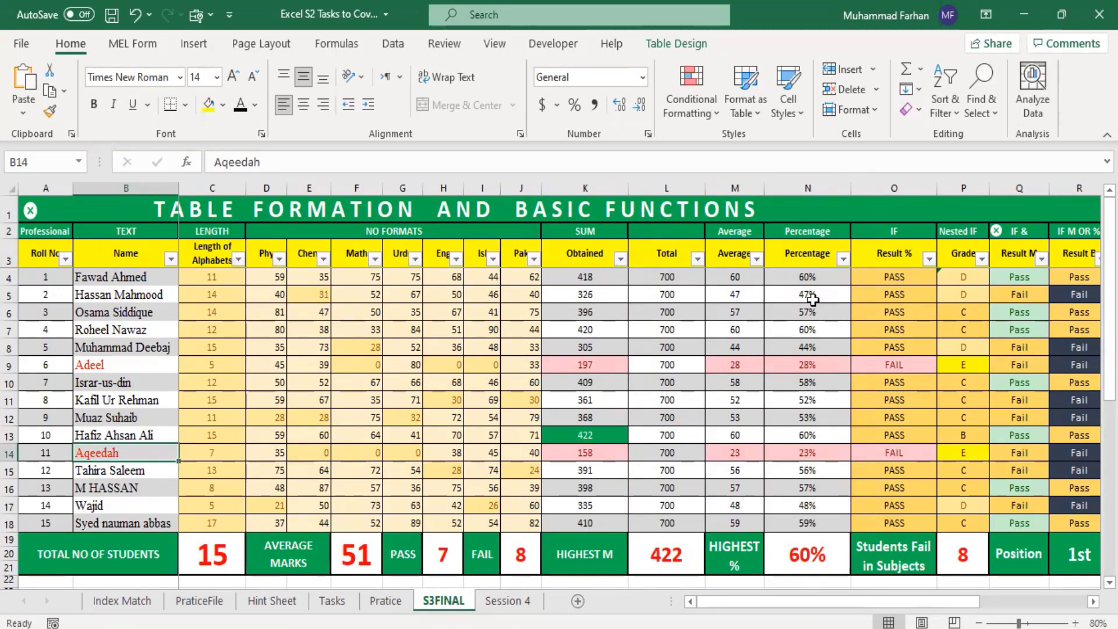
{"action": "left_click", "coordinate": [417, 293]}
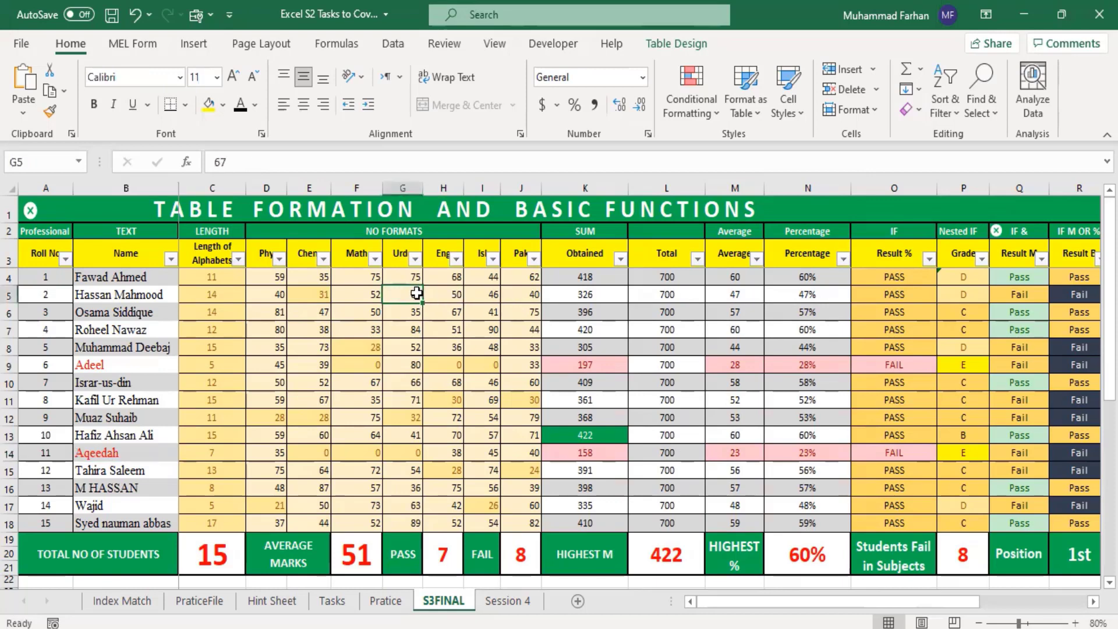
{"action": "type", "text": "0"}
{"action": "key", "text": "Return"}
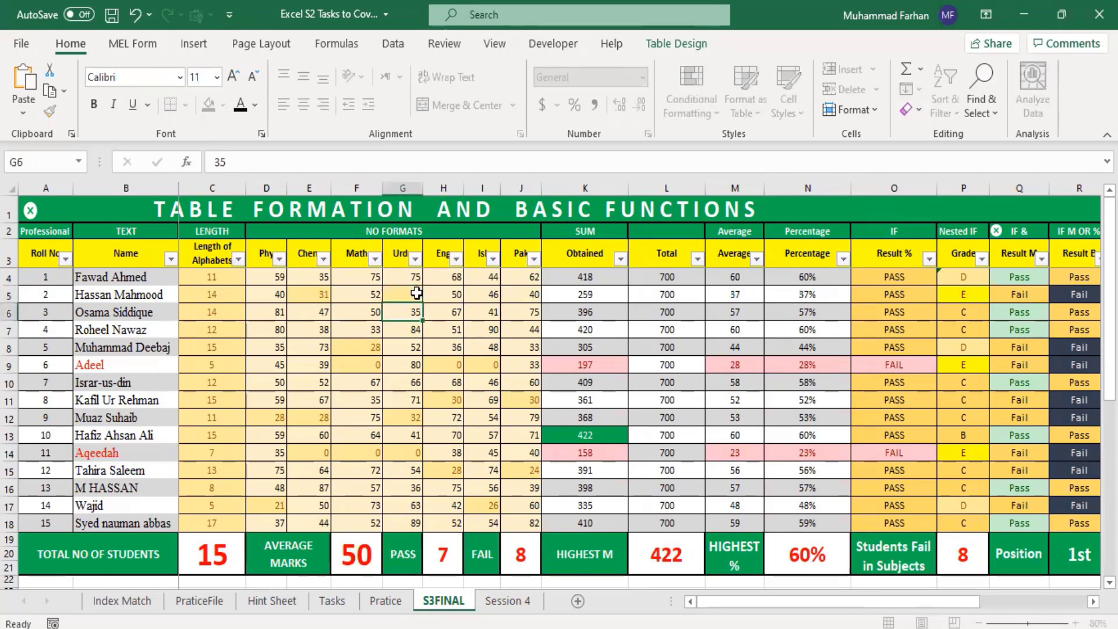
{"action": "left_click", "coordinate": [480, 297]}
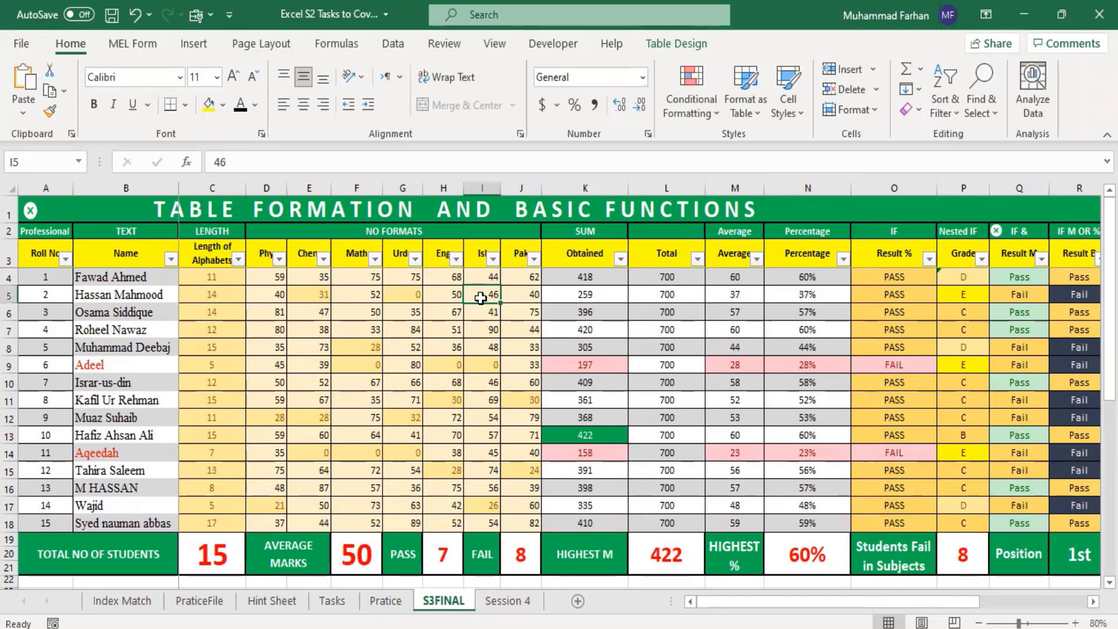
{"action": "type", "text": "0"}
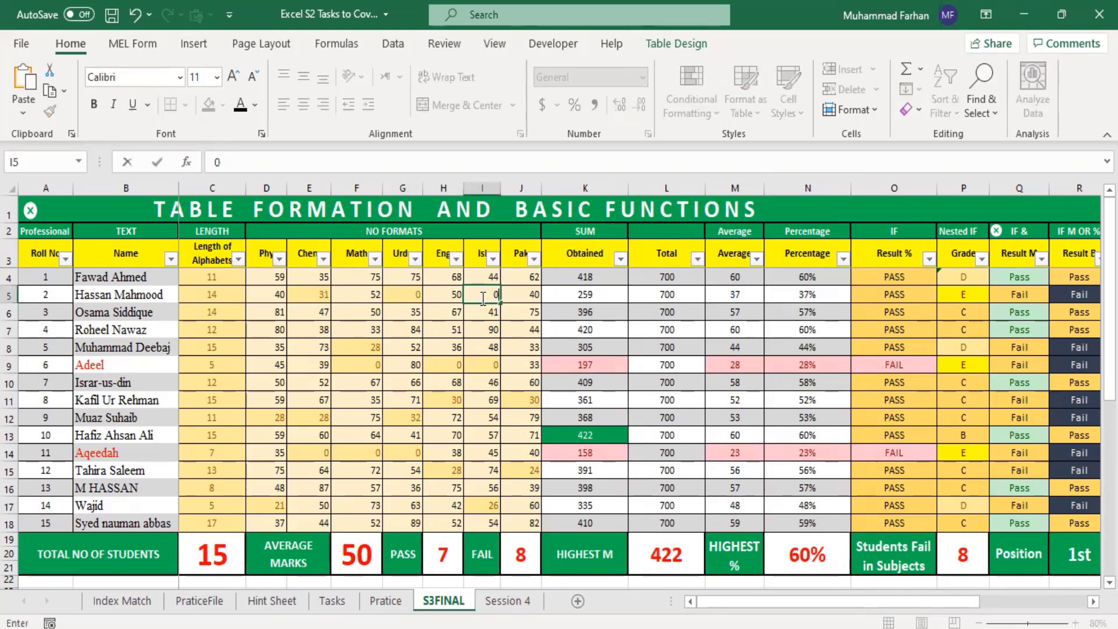
{"action": "key", "text": "Return"}
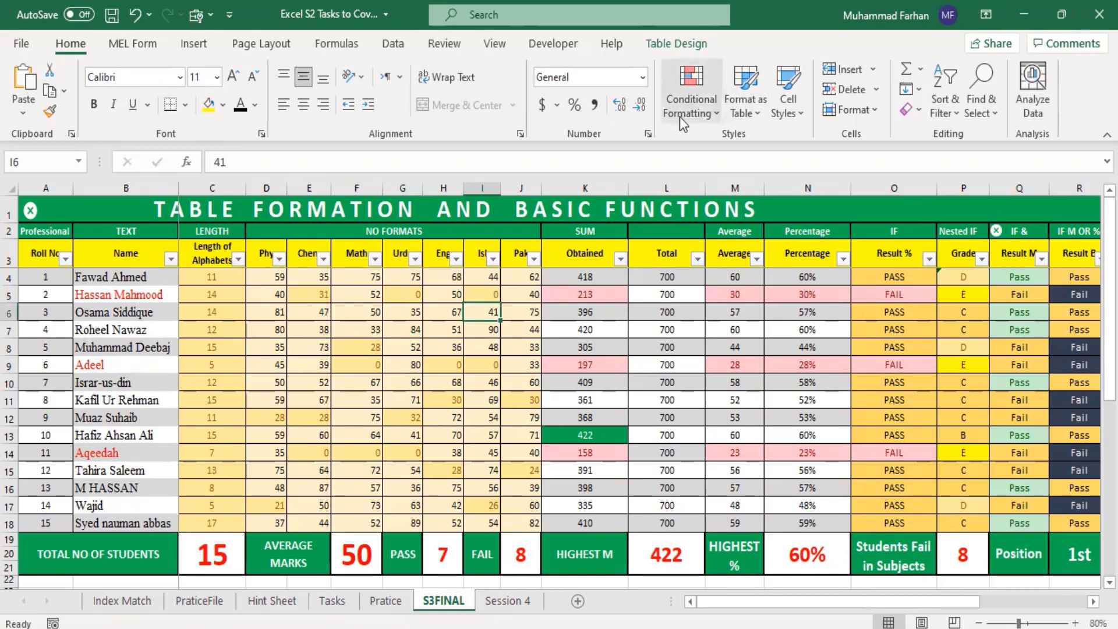
{"action": "left_click", "coordinate": [710, 114]}
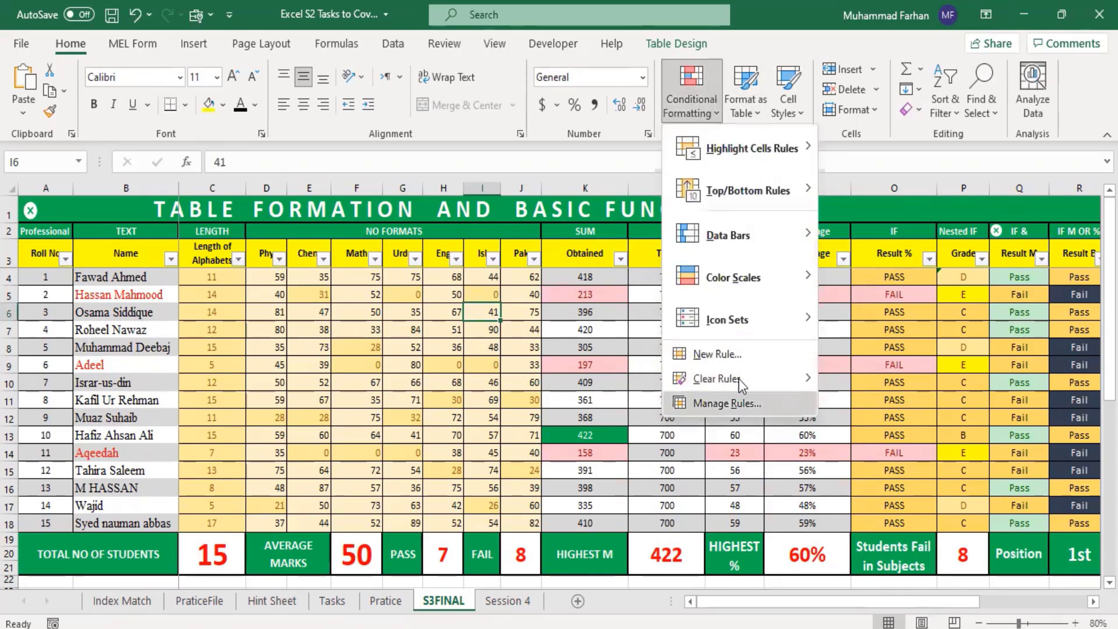
{"action": "left_click", "coordinate": [441, 369]}
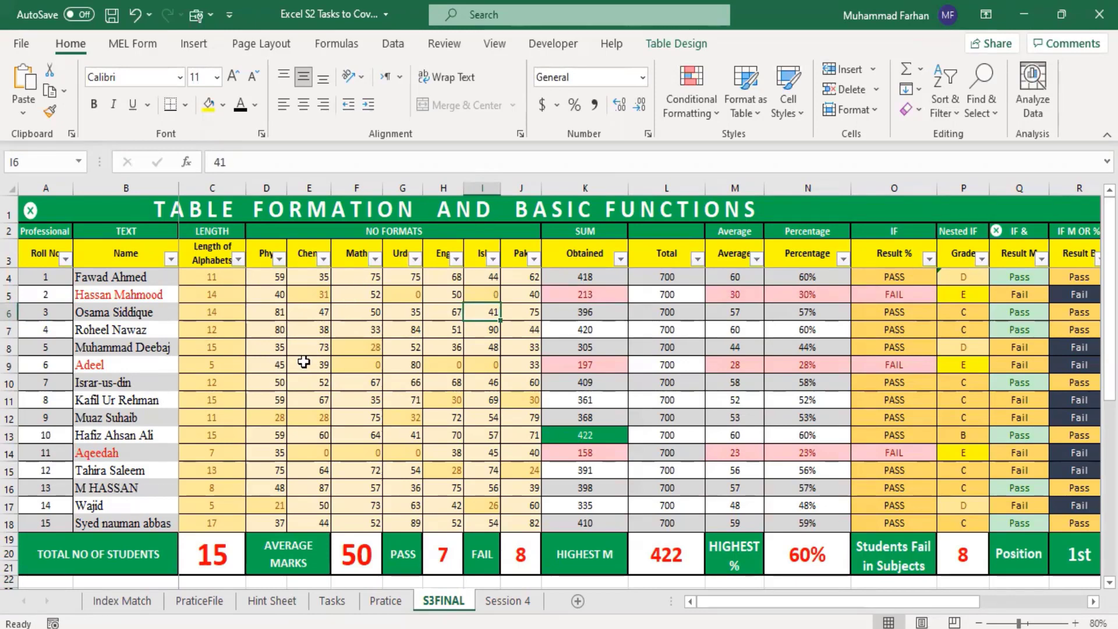
Step: Examine the summary row and the Data Validation, Vlookup and Xlookup tables below the marks table on S3FINAL
{"action": "scroll", "coordinate": [261, 496], "scroll_direction": "down", "scroll_amount": 3}
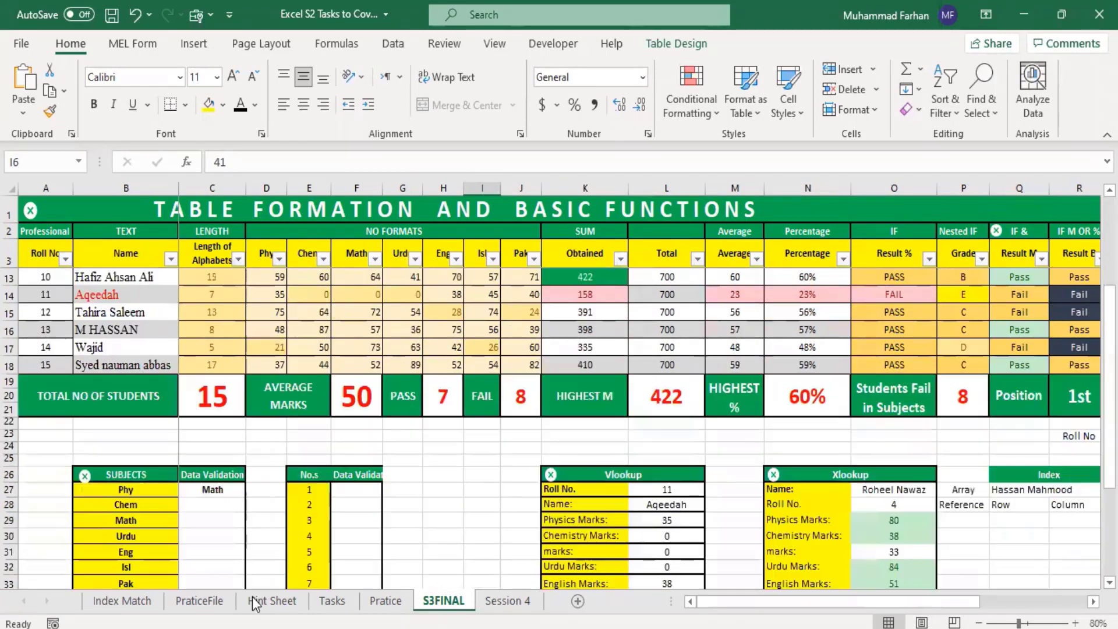
{"action": "scroll", "coordinate": [423, 488], "scroll_direction": "down", "scroll_amount": 3}
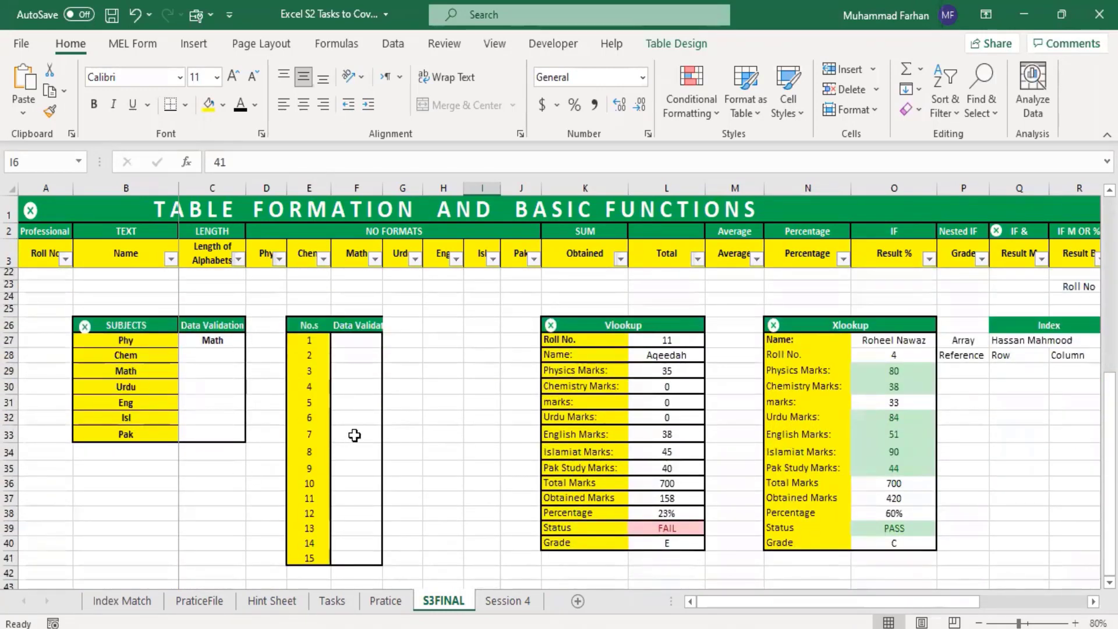
{"action": "scroll", "coordinate": [384, 351], "scroll_direction": "up", "scroll_amount": 3}
{"action": "scroll", "coordinate": [392, 354], "scroll_direction": "up", "scroll_amount": 3}
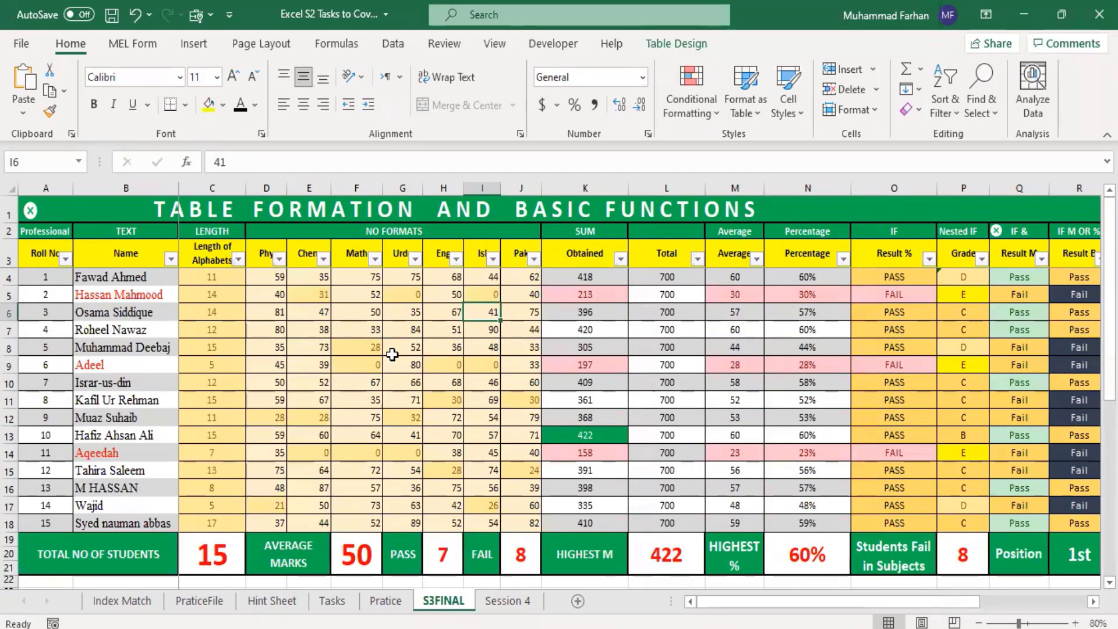
{"action": "scroll", "coordinate": [392, 281], "scroll_direction": "down", "scroll_amount": 1}
{"action": "scroll", "coordinate": [466, 348], "scroll_direction": "down", "scroll_amount": 1}
{"action": "scroll", "coordinate": [466, 349], "scroll_direction": "down", "scroll_amount": 3}
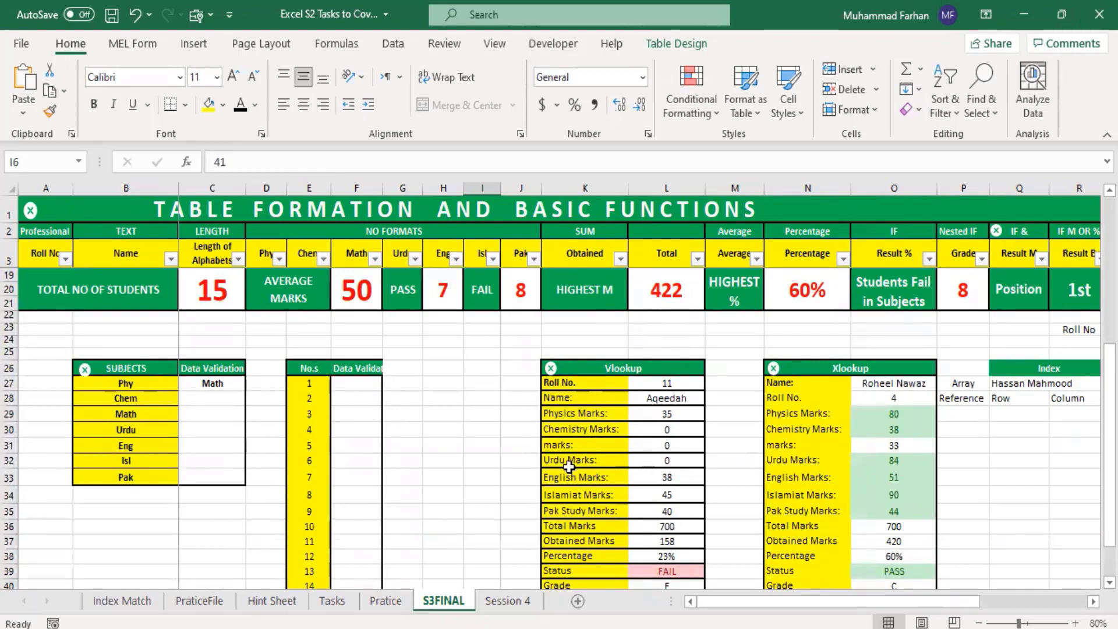
{"action": "scroll", "coordinate": [465, 417], "scroll_direction": "up", "scroll_amount": 3}
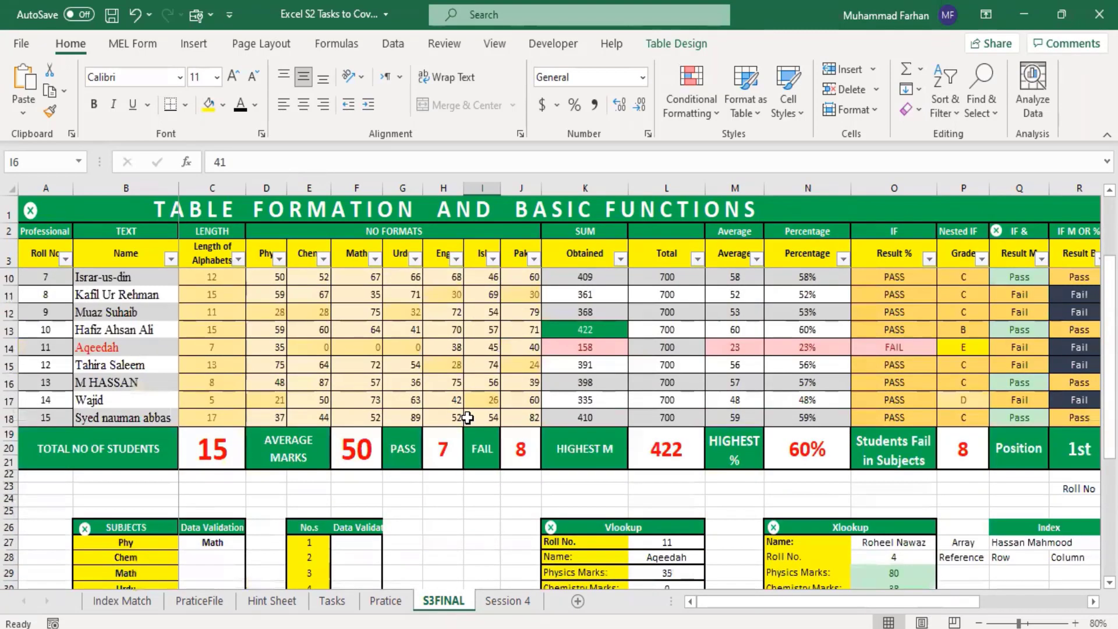
{"action": "scroll", "coordinate": [468, 418], "scroll_direction": "down", "scroll_amount": 1}
{"action": "scroll", "coordinate": [468, 418], "scroll_direction": "down", "scroll_amount": 1}
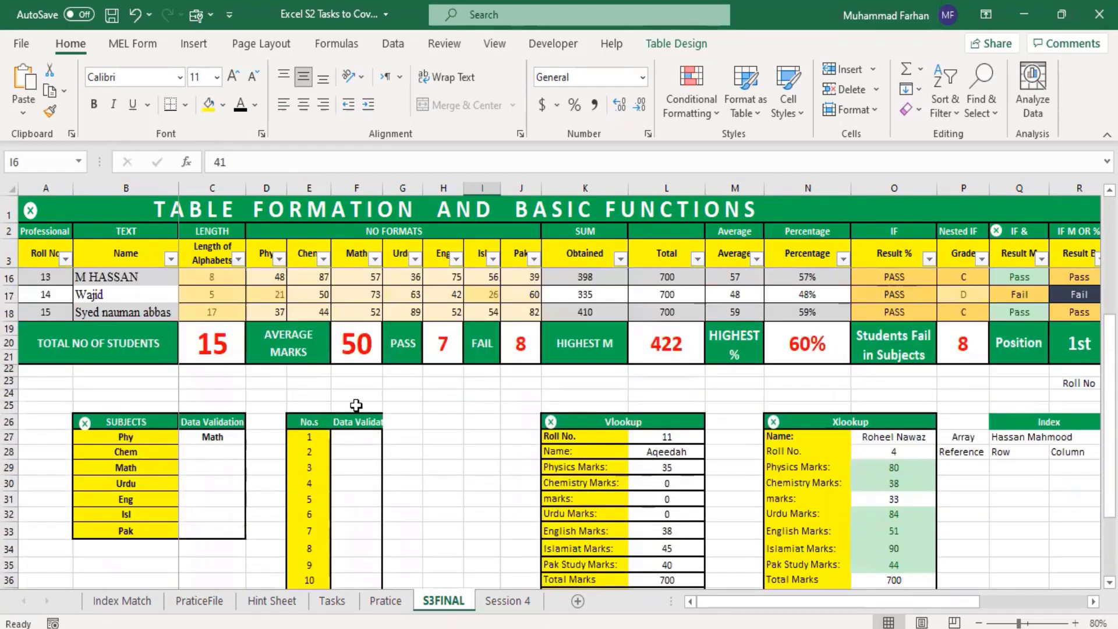
{"action": "scroll", "coordinate": [364, 410], "scroll_direction": "down", "scroll_amount": 4}
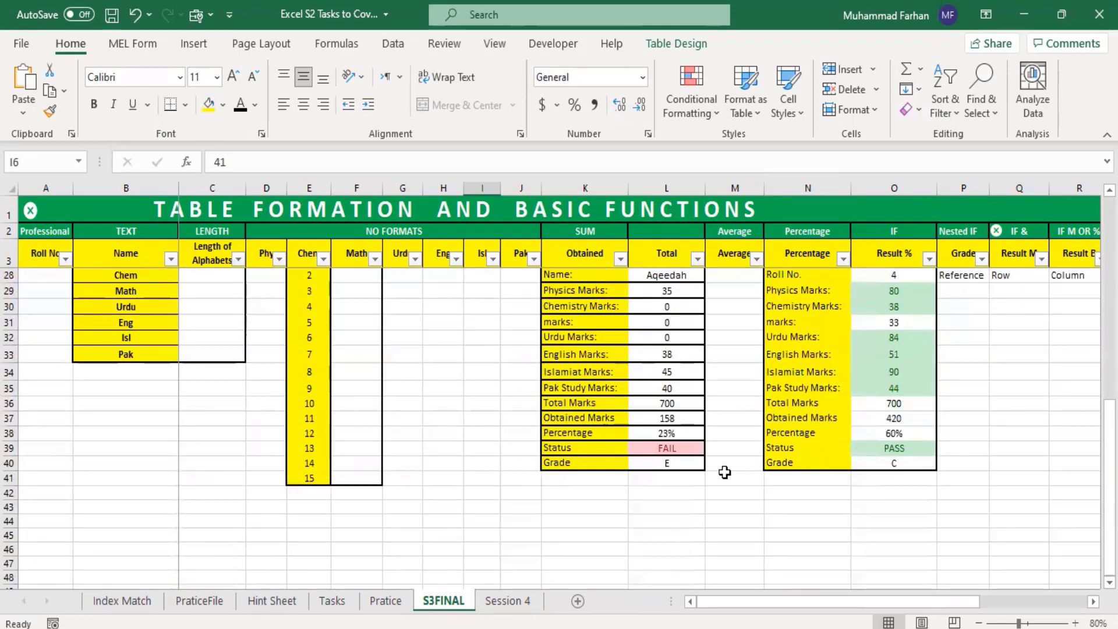
Step: Enter the numbers 1546, 12584, 15864, 158546 and 12564 in the blank cells E50:E54
{"action": "scroll", "coordinate": [684, 524], "scroll_direction": "down", "scroll_amount": 4}
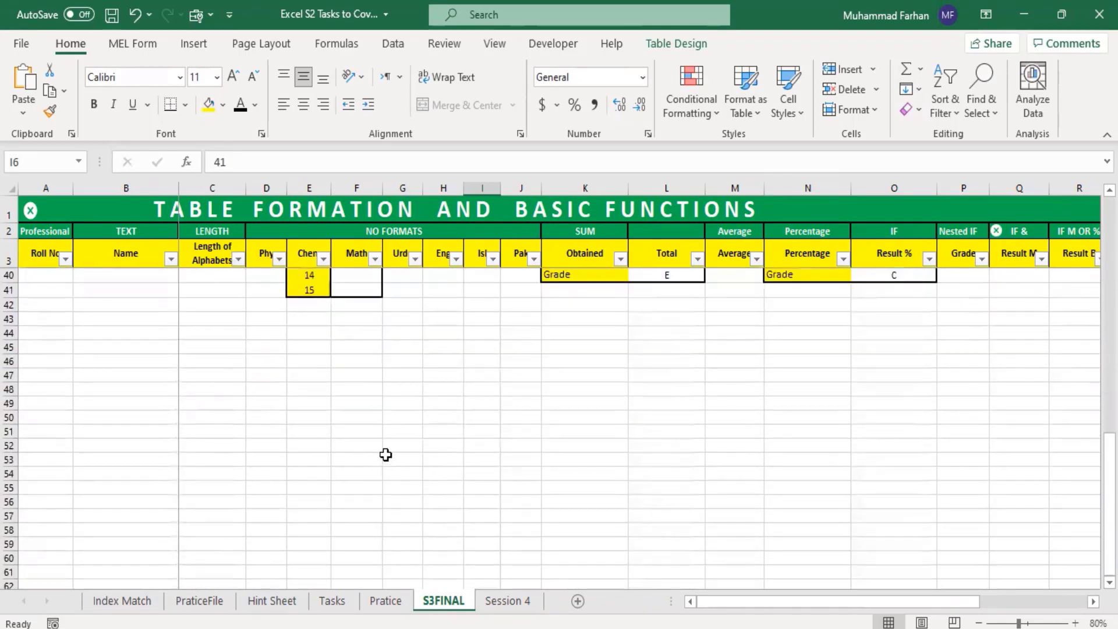
{"action": "scroll", "coordinate": [386, 451], "scroll_direction": "down", "scroll_amount": 2}
{"action": "left_click", "coordinate": [318, 329]}
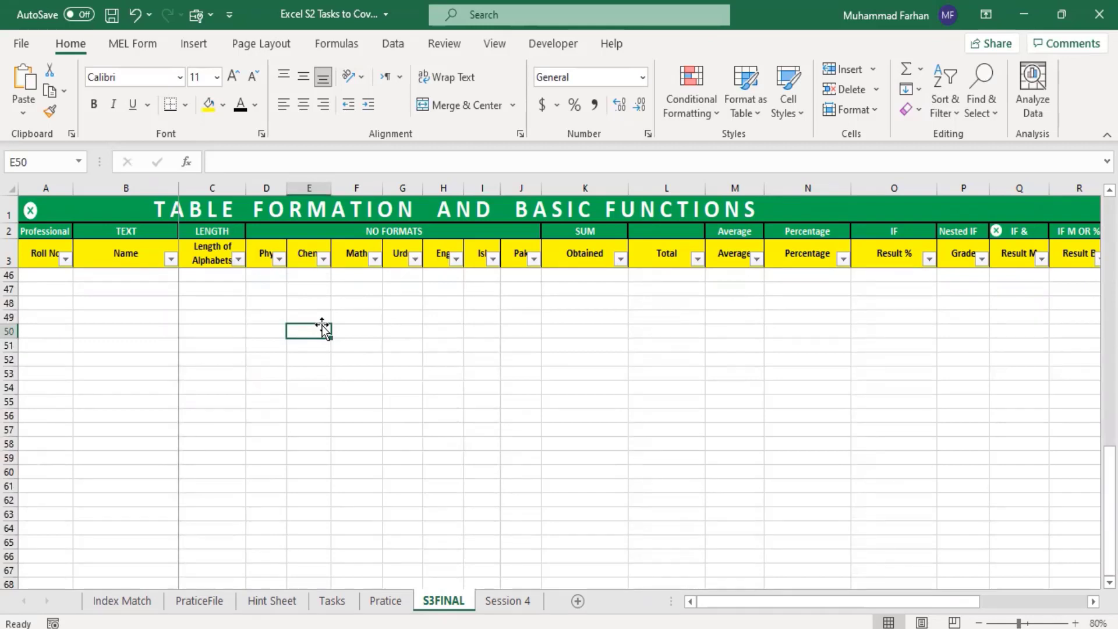
{"action": "type", "text": "1546"}
{"action": "key", "text": "Return"}
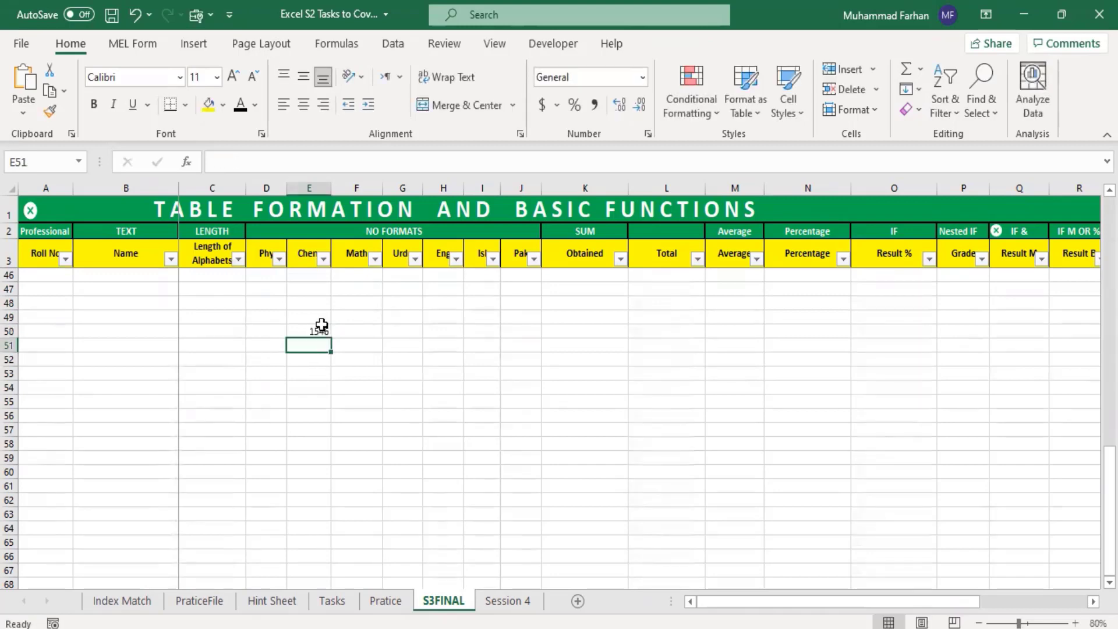
{"action": "type", "text": "12584"}
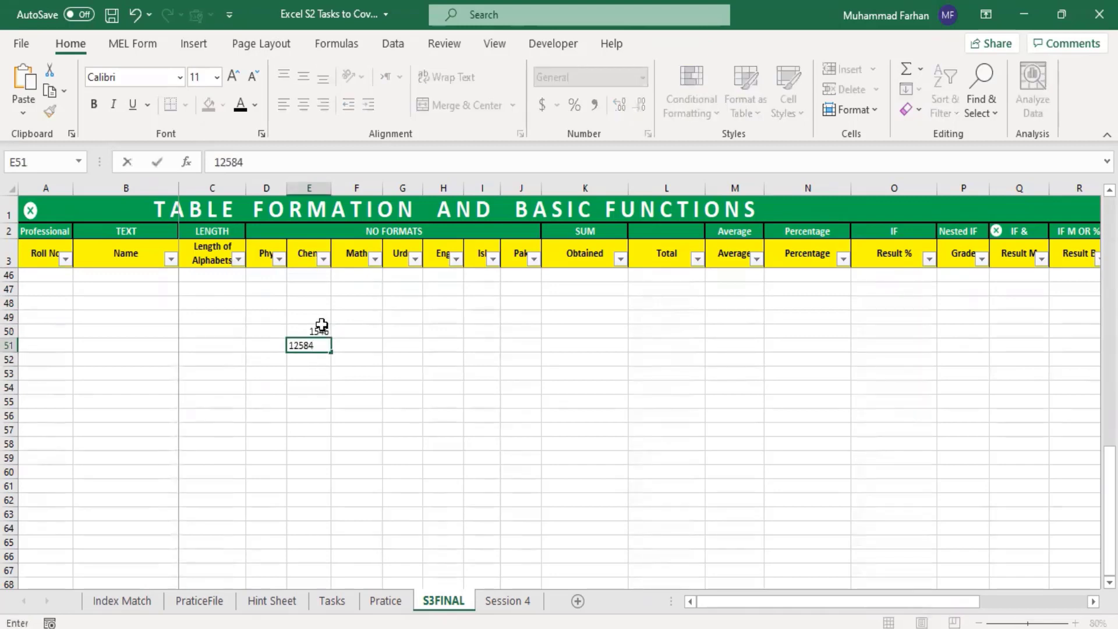
{"action": "key", "text": "Return"}
{"action": "type", "text": "15864"}
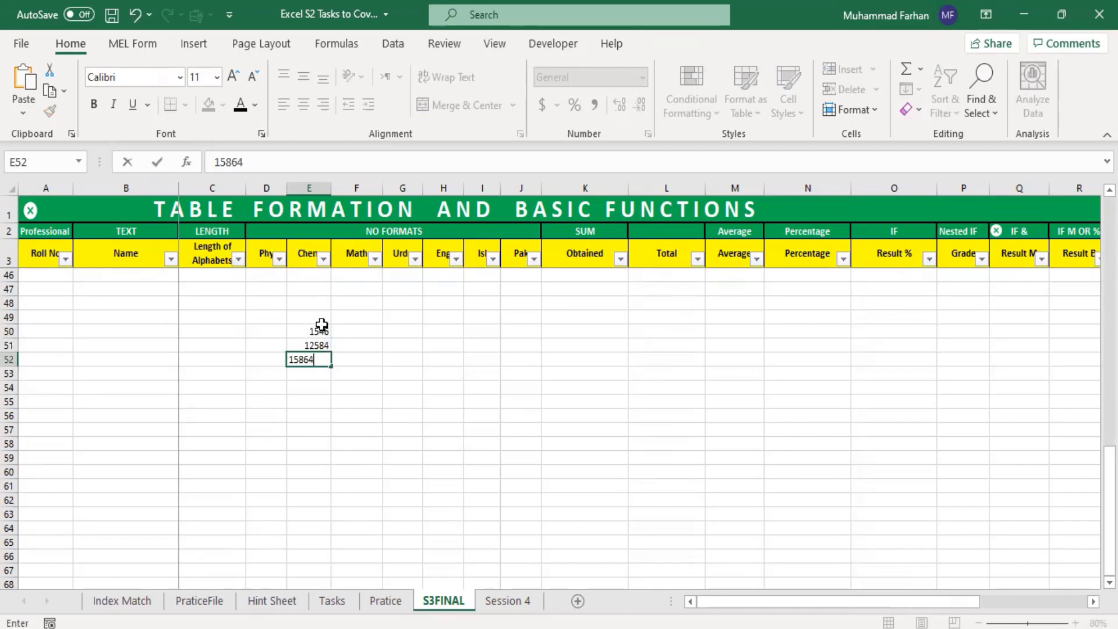
{"action": "key", "text": "Return"}
{"action": "type", "text": "158546"}
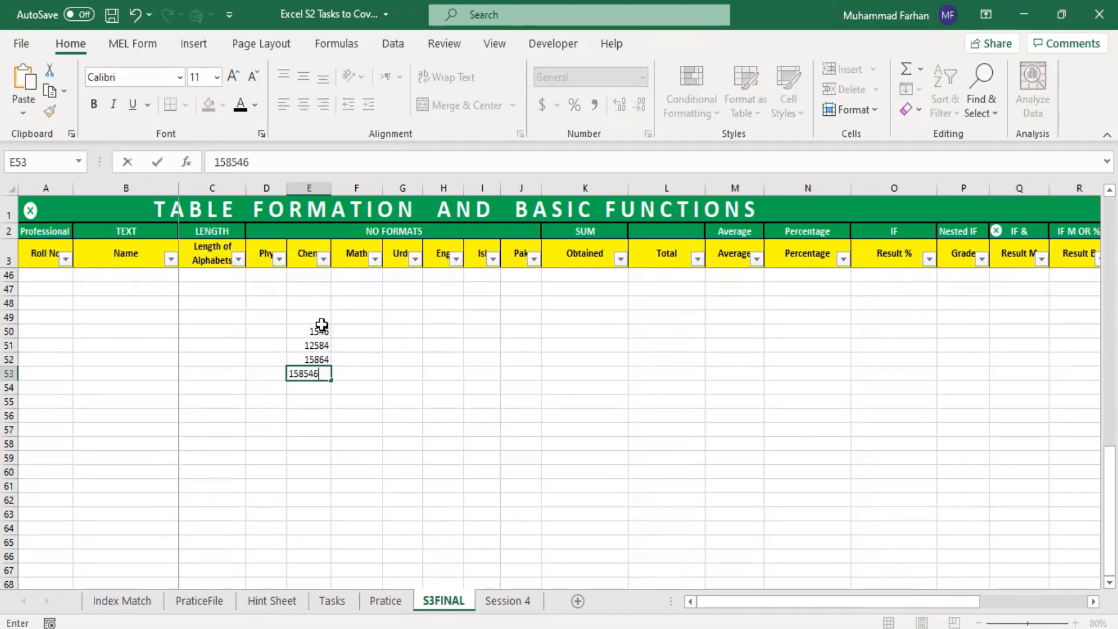
{"action": "key", "text": "Return"}
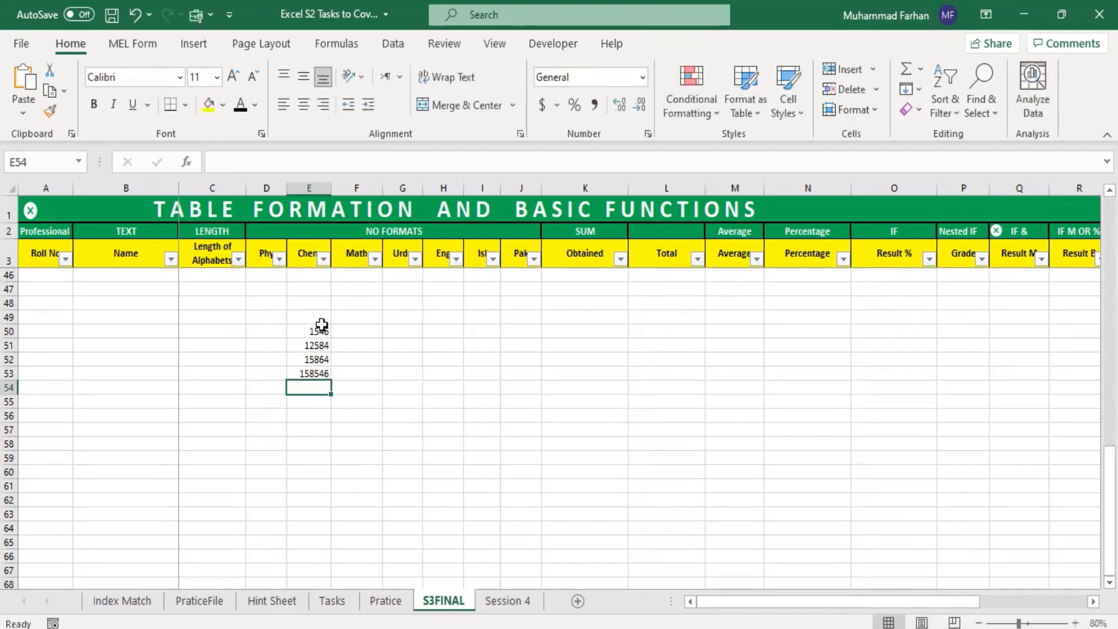
{"action": "type", "text": "12564"}
{"action": "key", "text": "Return"}
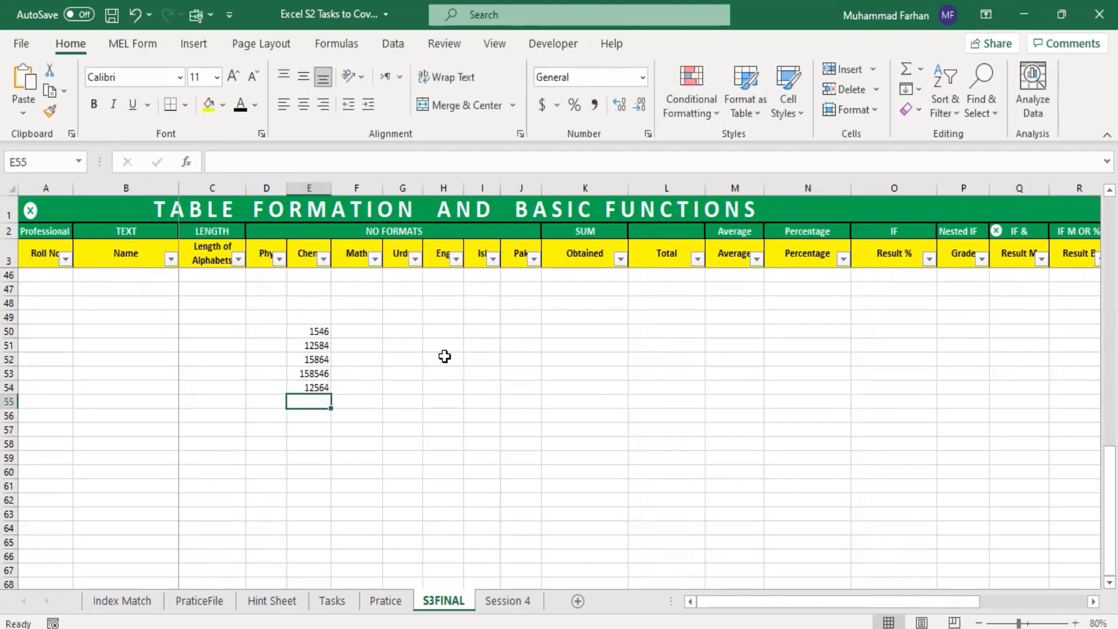
Step: Enter the heading List in cell I49, beside the column of sample numbers
{"action": "left_click", "coordinate": [487, 343]}
{"action": "left_click", "coordinate": [482, 330]}
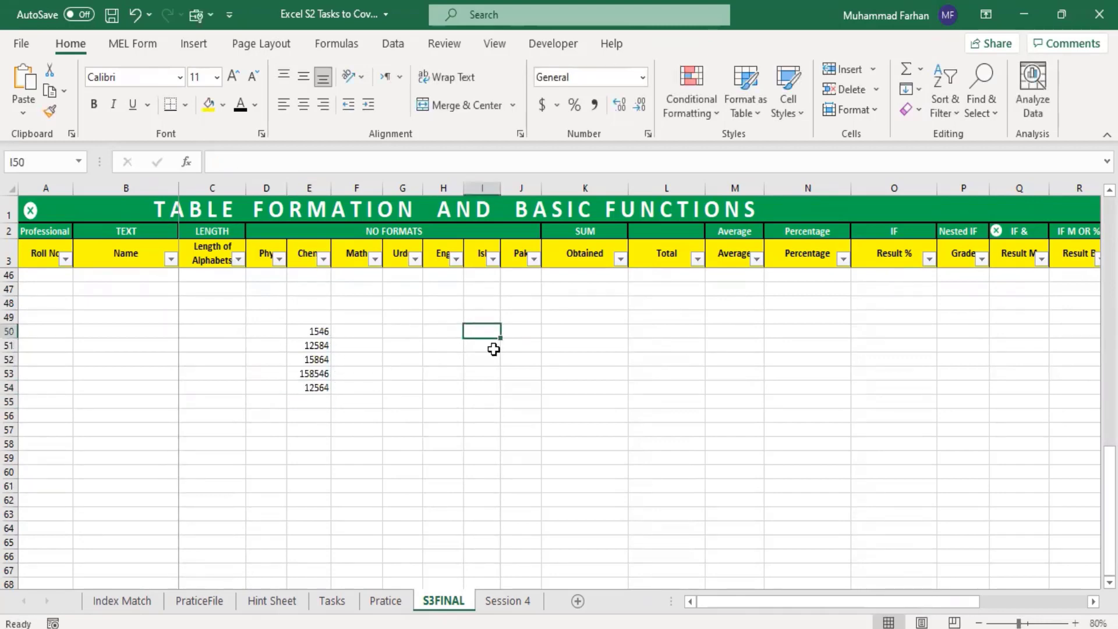
{"action": "left_click", "coordinate": [489, 318]}
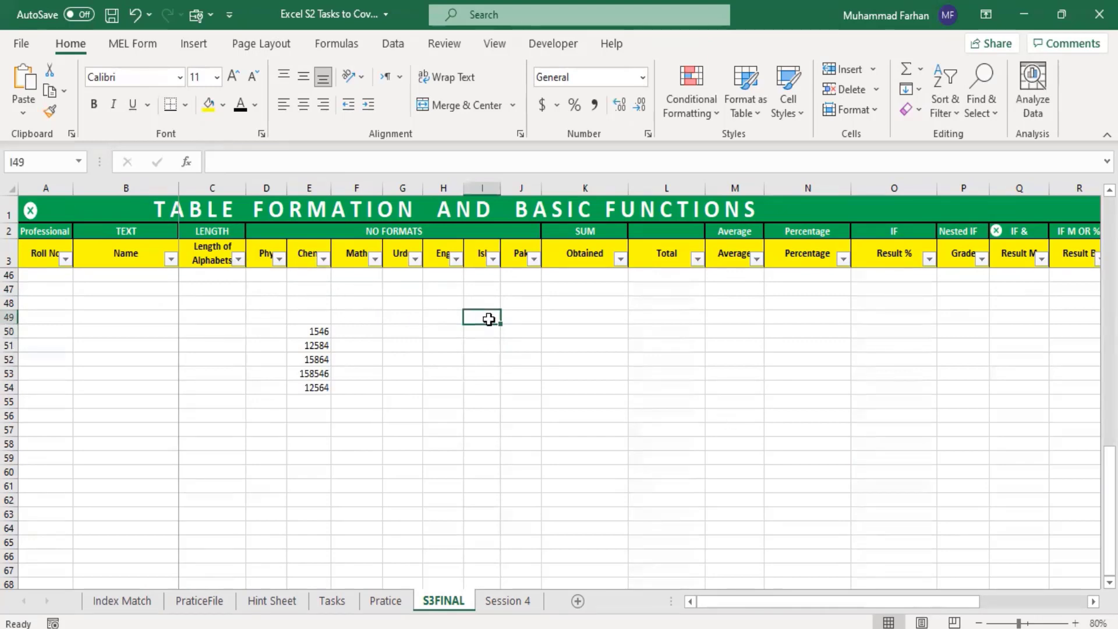
{"action": "type", "text": "li"}
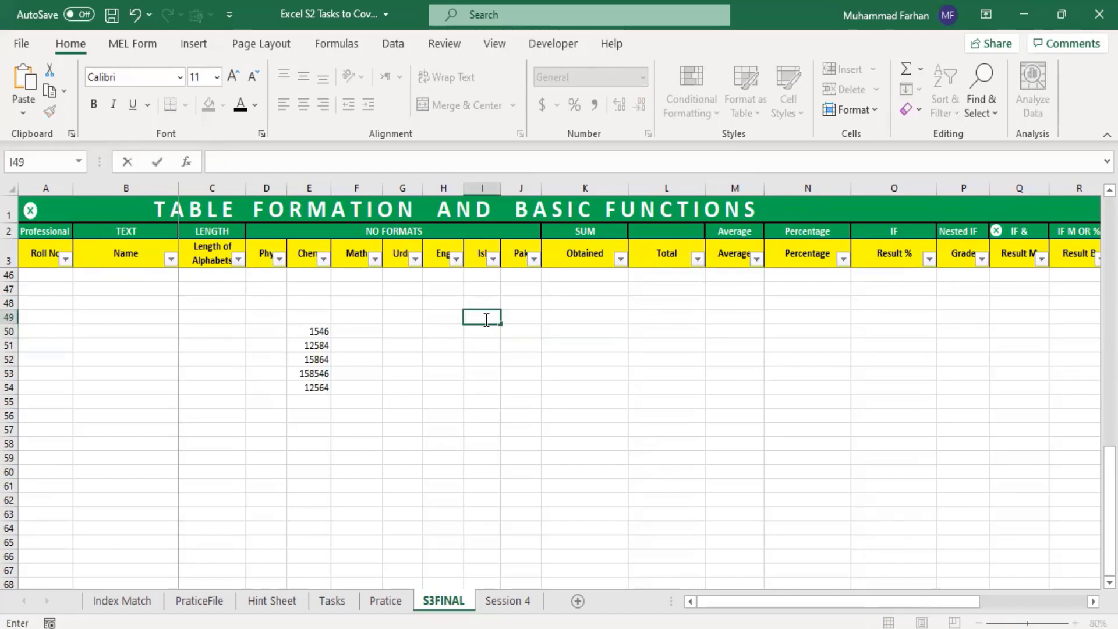
{"action": "key", "text": "Caps_Lock"}
{"action": "type", "text": "List"}
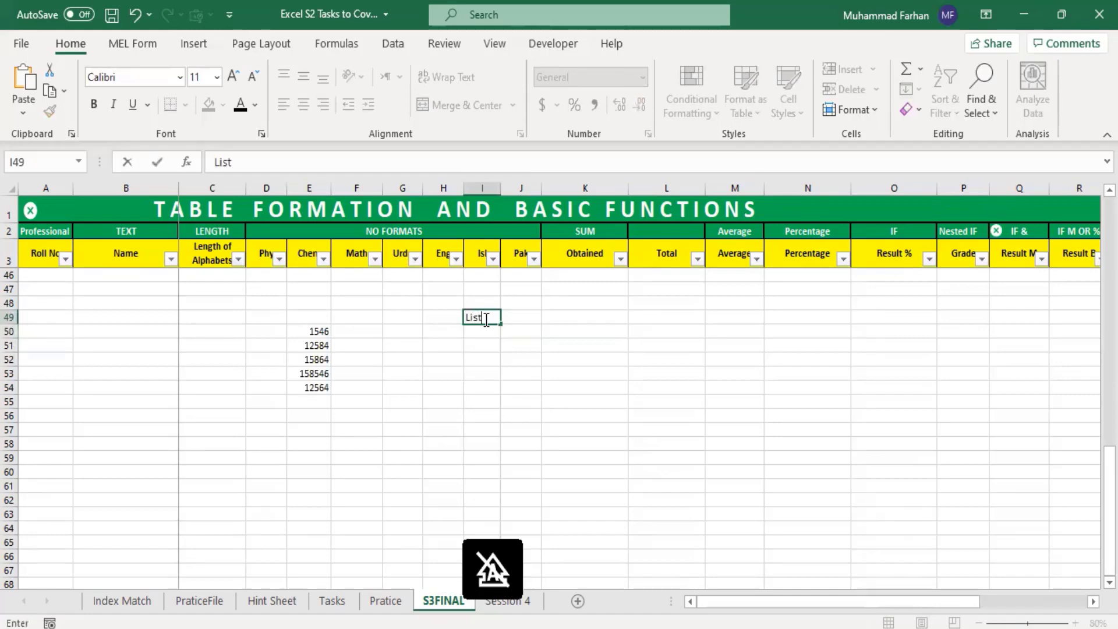
{"action": "left_click", "coordinate": [511, 344]}
{"action": "left_click", "coordinate": [491, 344]}
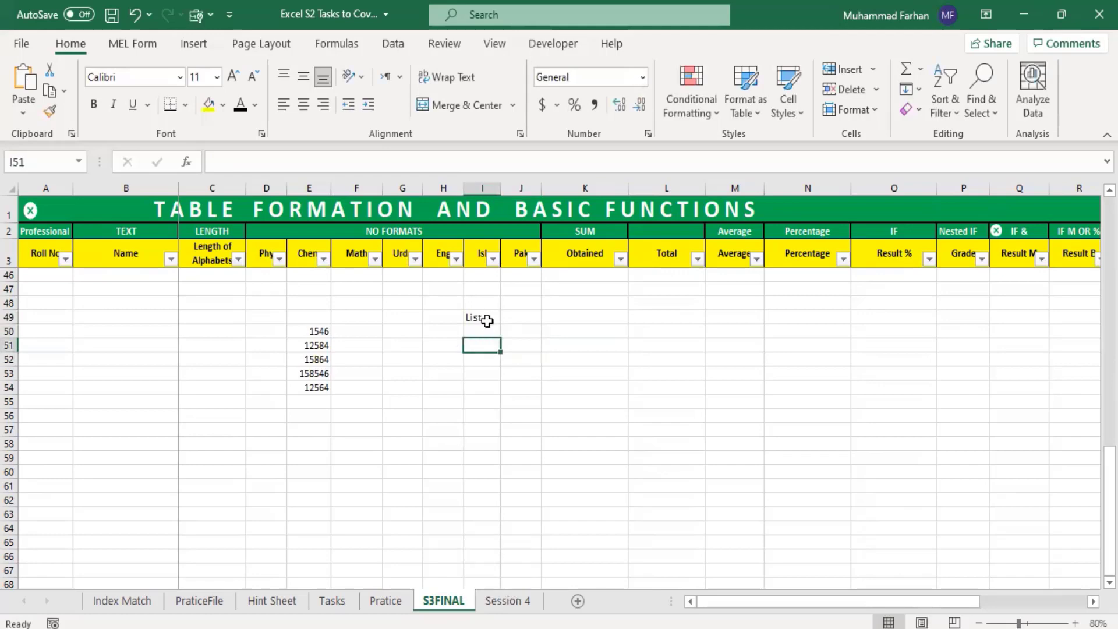
{"action": "left_click", "coordinate": [482, 330]}
{"action": "left_click", "coordinate": [486, 345]}
{"action": "left_click", "coordinate": [493, 388]}
{"action": "left_click", "coordinate": [495, 402]}
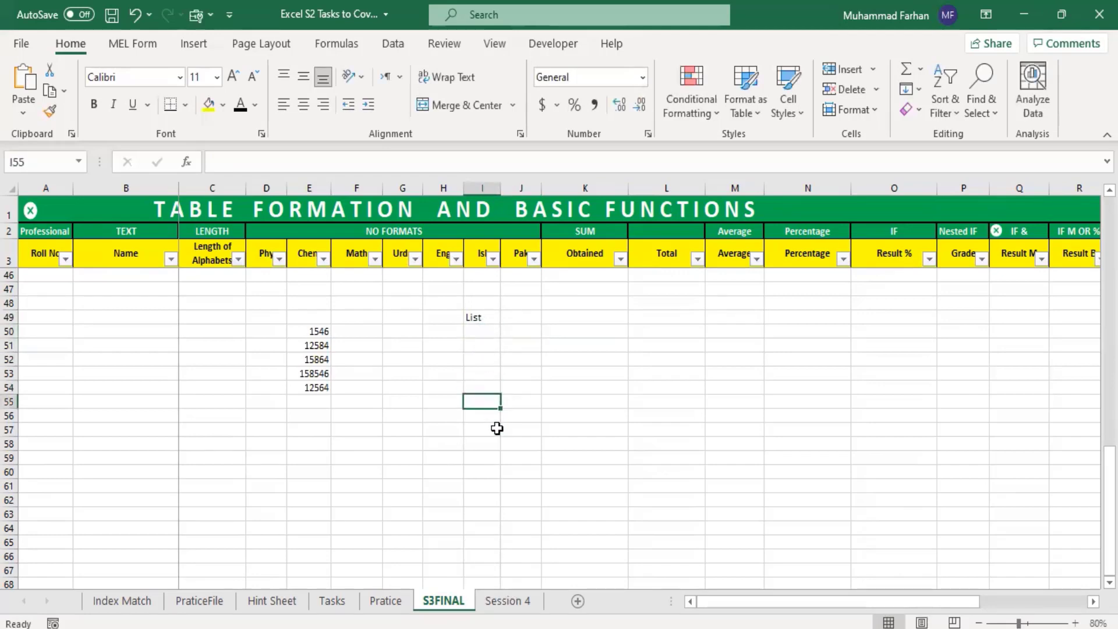
{"action": "left_click", "coordinate": [497, 444]}
{"action": "left_click", "coordinate": [497, 515]}
{"action": "left_click_drag", "start_coordinate": [497, 542], "coordinate": [503, 541]}
{"action": "scroll", "coordinate": [474, 419], "scroll_direction": "down", "scroll_amount": 2}
{"action": "left_click", "coordinate": [501, 529]}
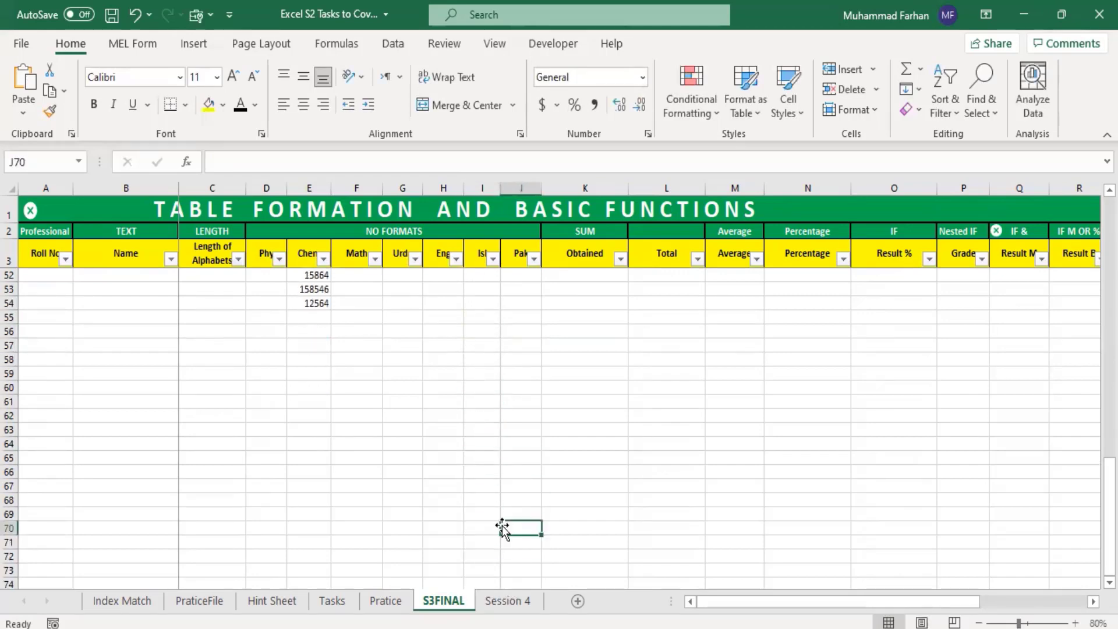
{"action": "scroll", "coordinate": [474, 419], "scroll_direction": "up", "scroll_amount": 4}
{"action": "left_click_drag", "start_coordinate": [314, 417], "coordinate": [317, 473]}
{"action": "scroll", "coordinate": [509, 452], "scroll_direction": "down", "scroll_amount": 20}
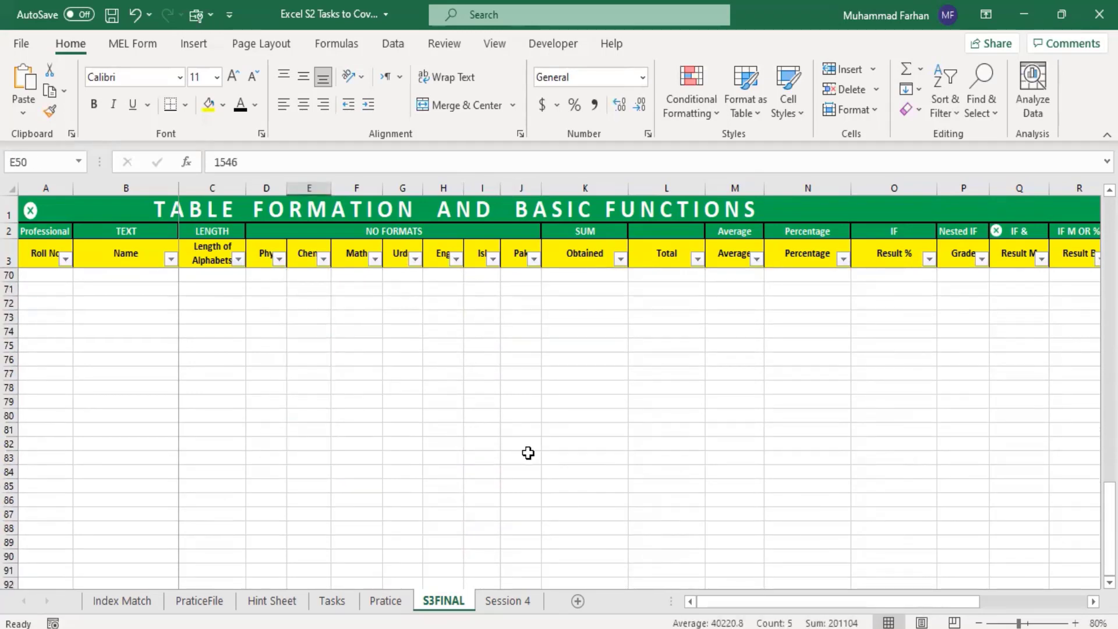
{"action": "left_click", "coordinate": [613, 429]}
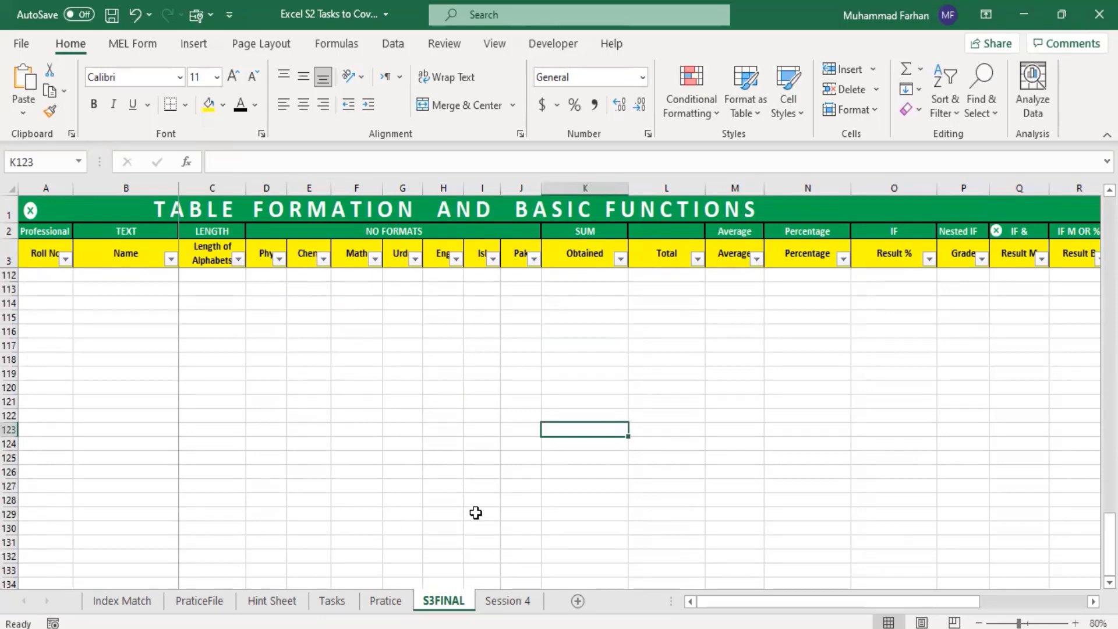
{"action": "scroll", "coordinate": [365, 411], "scroll_direction": "up", "scroll_amount": 11}
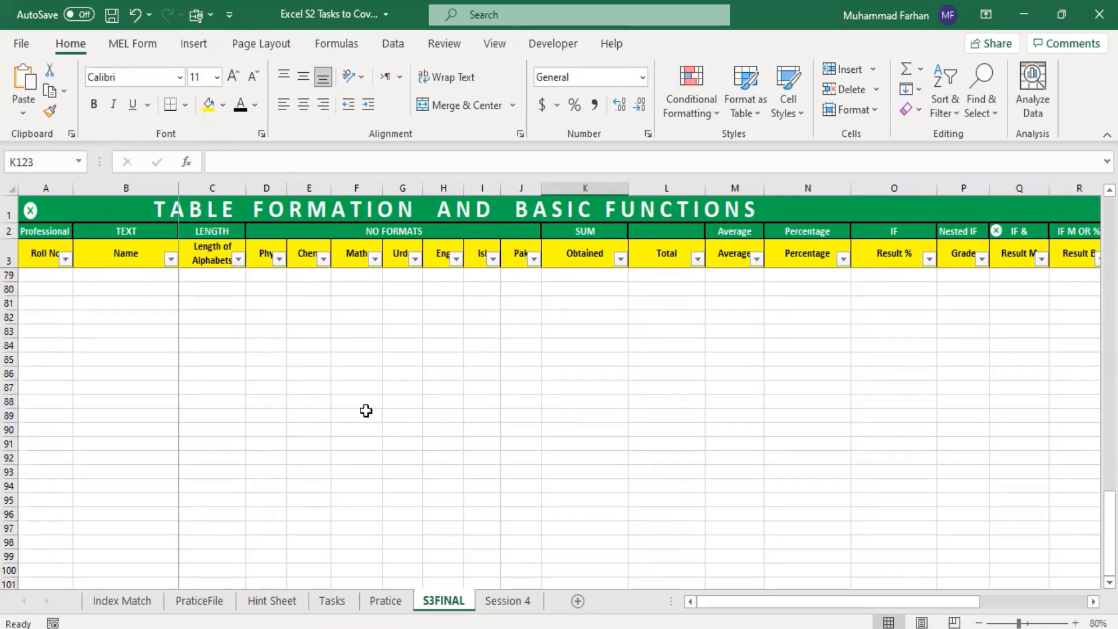
{"action": "scroll", "coordinate": [366, 411], "scroll_direction": "up", "scroll_amount": 11}
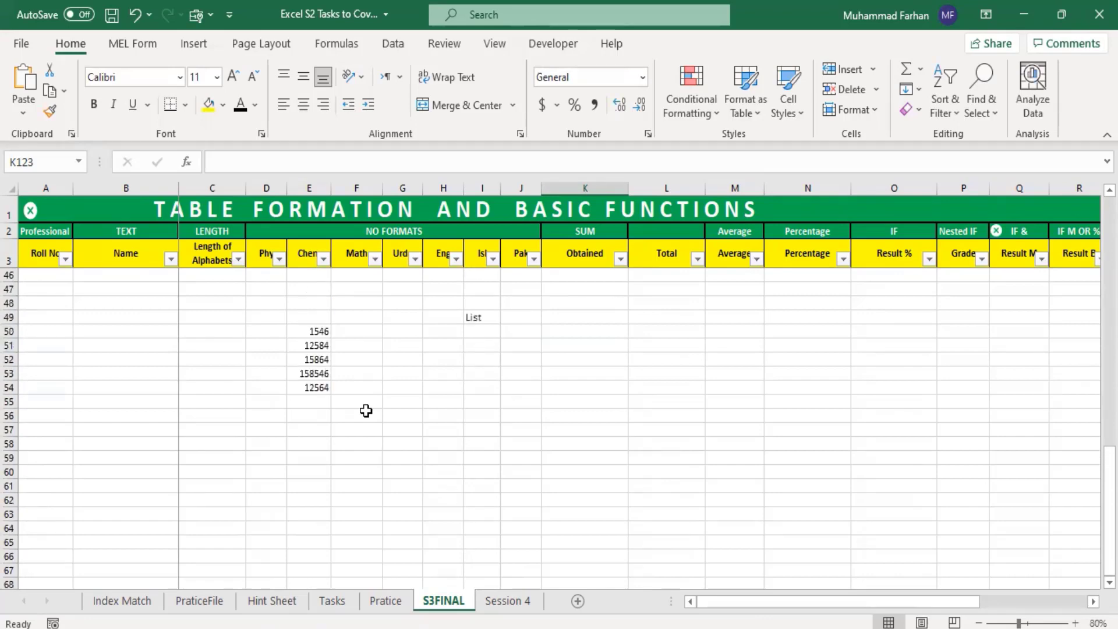
{"action": "left_click_drag", "start_coordinate": [307, 331], "coordinate": [305, 387]}
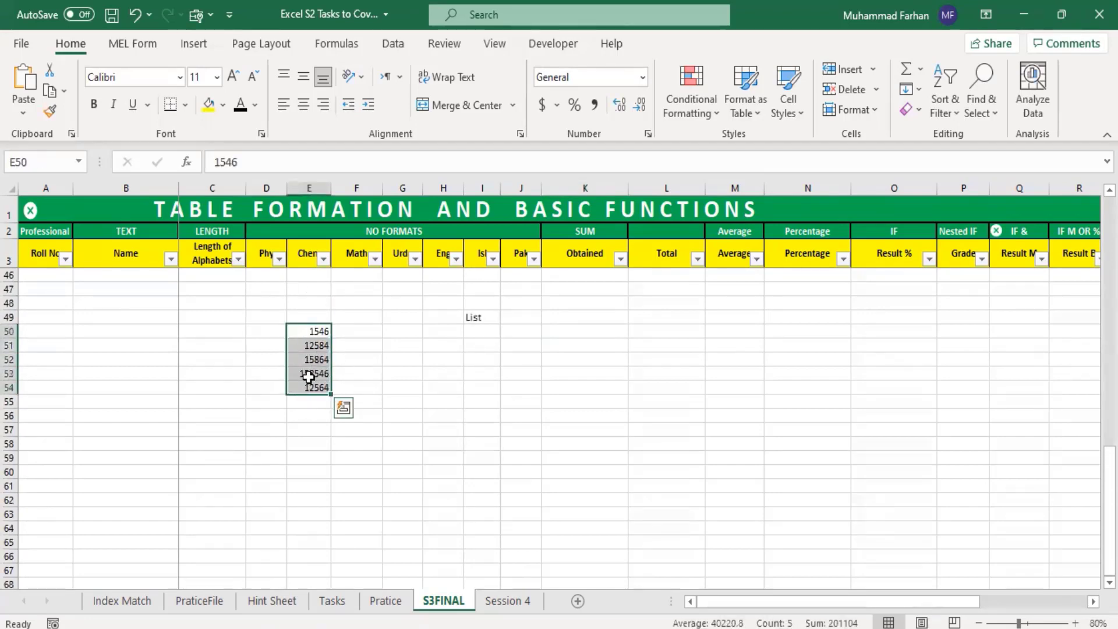
{"action": "left_click", "coordinate": [476, 336]}
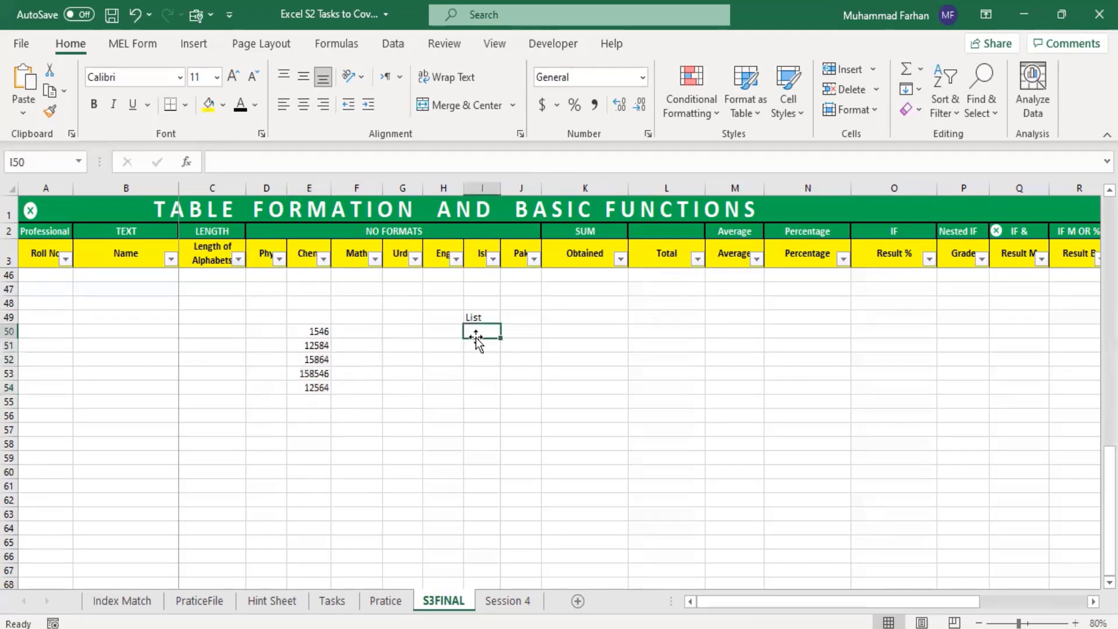
{"action": "left_click", "coordinate": [484, 345]}
{"action": "left_click", "coordinate": [485, 356]}
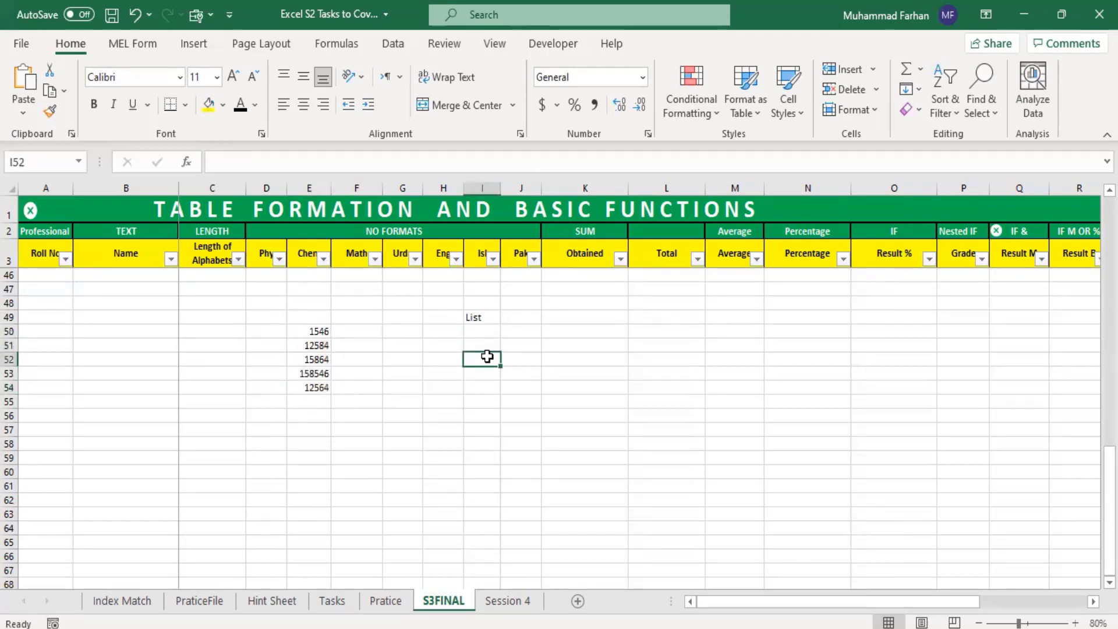
{"action": "left_click", "coordinate": [488, 372]}
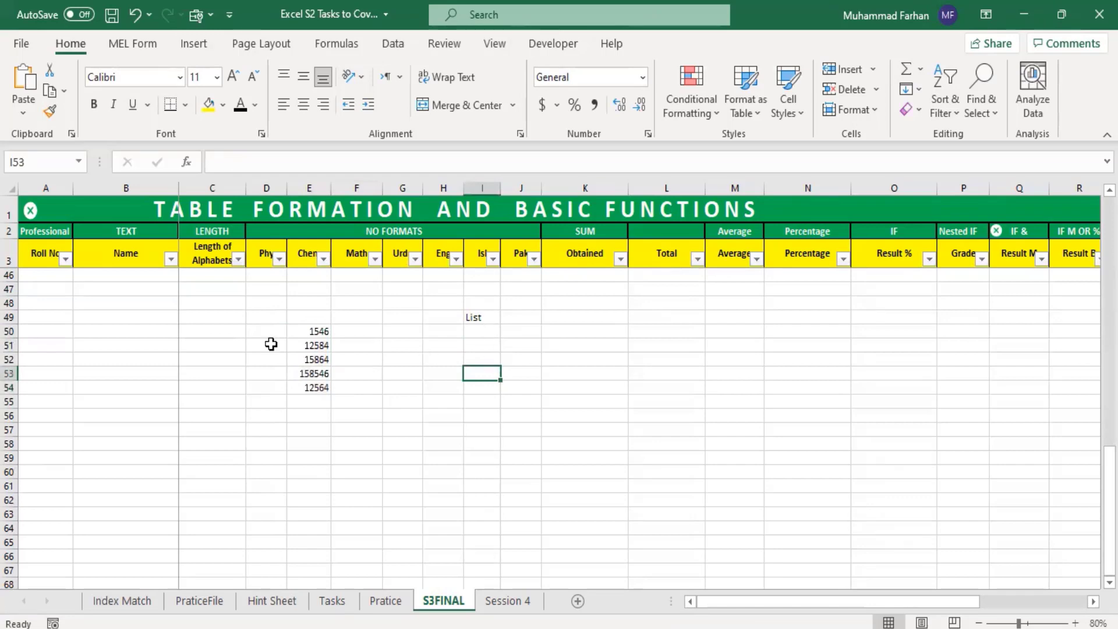
{"action": "left_click", "coordinate": [477, 340]}
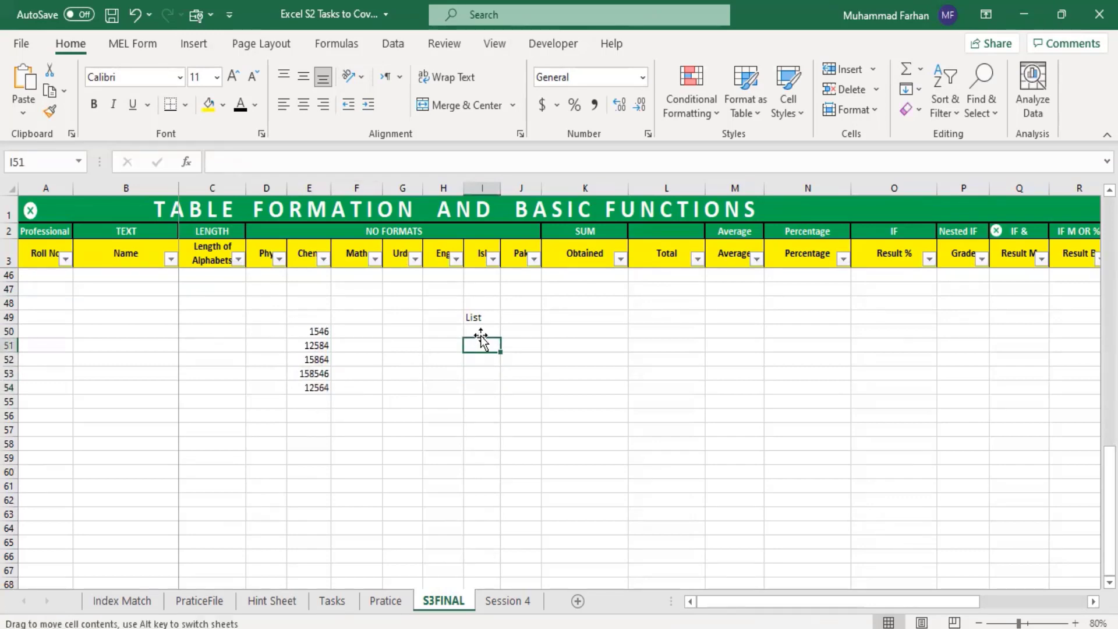
{"action": "left_click", "coordinate": [484, 327]}
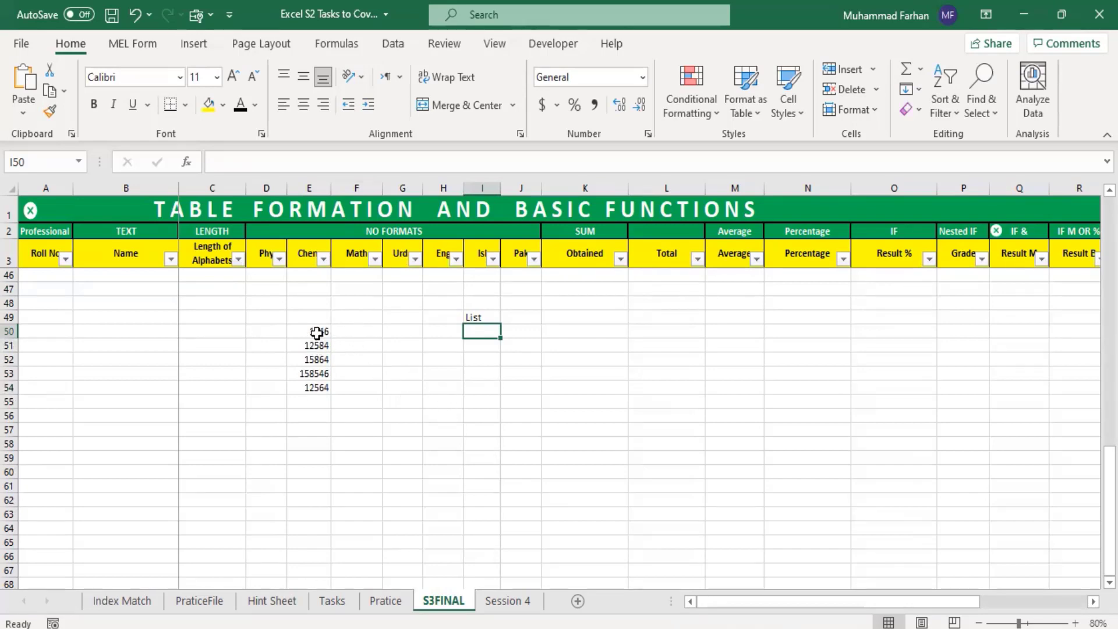
{"action": "left_click_drag", "start_coordinate": [316, 332], "coordinate": [317, 387]}
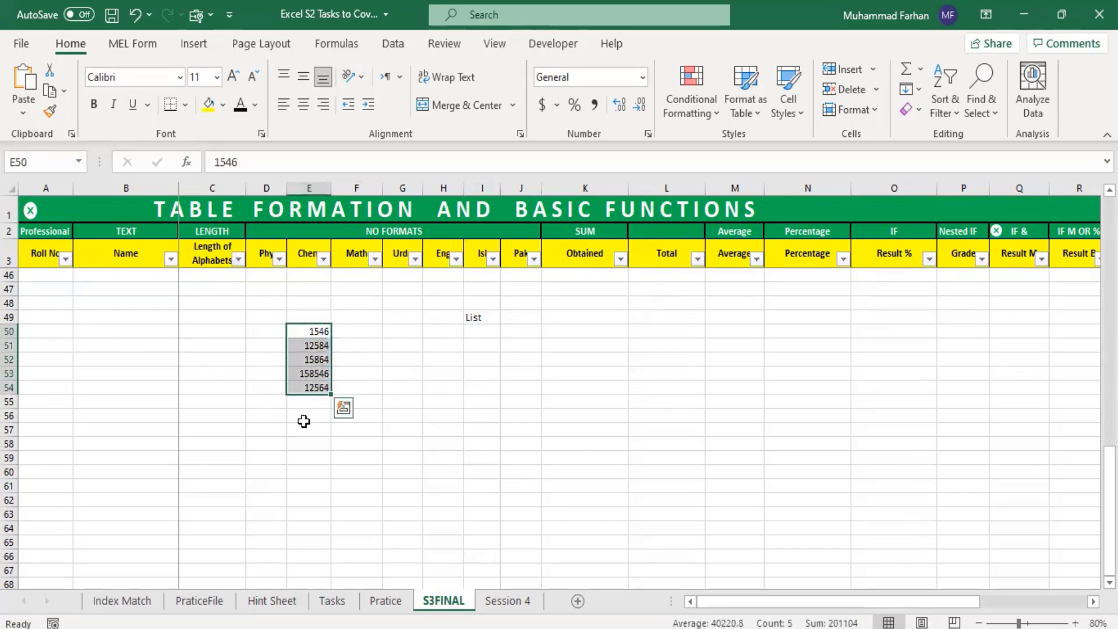
Step: Add data validation to cell I50 that allows a List with the source range =$E$50:$E$54
{"action": "left_click", "coordinate": [482, 332]}
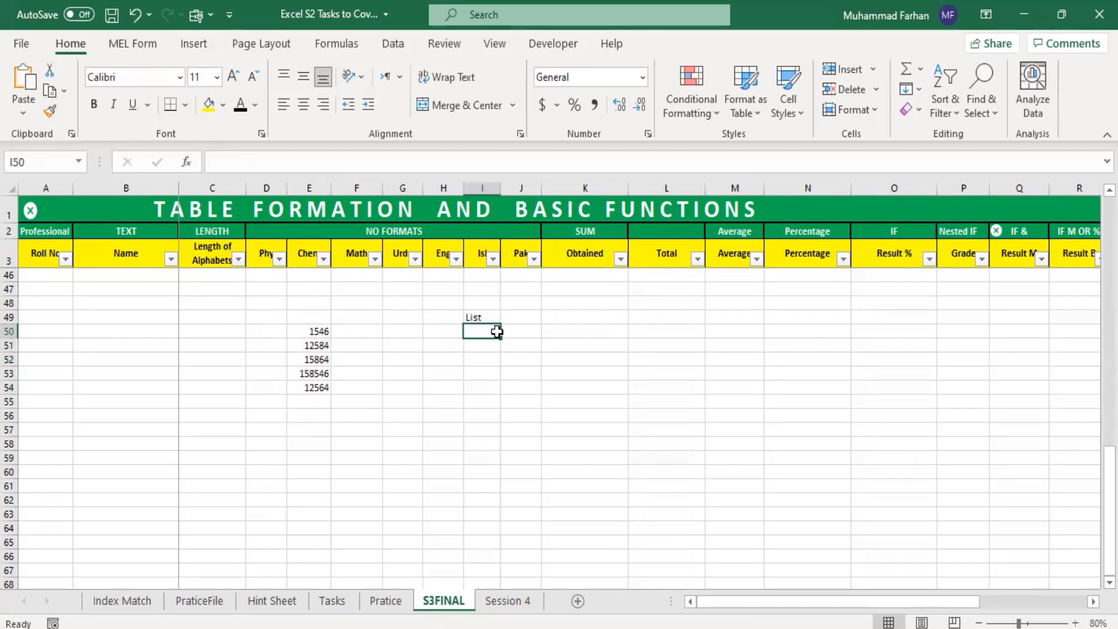
{"action": "left_click", "coordinate": [393, 48]}
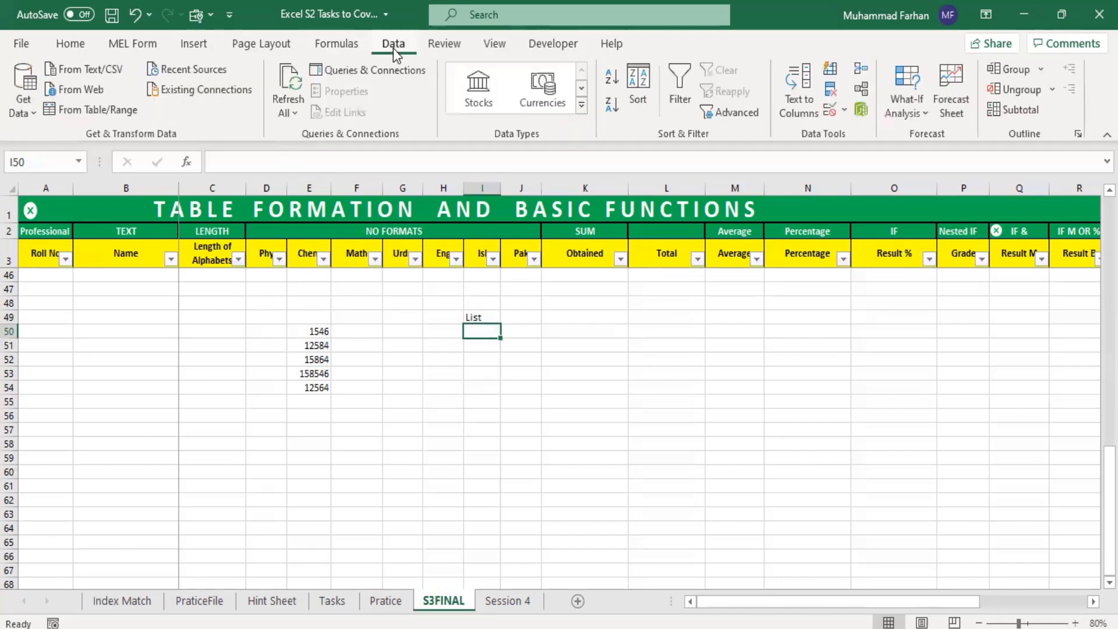
{"action": "left_click", "coordinate": [844, 112]}
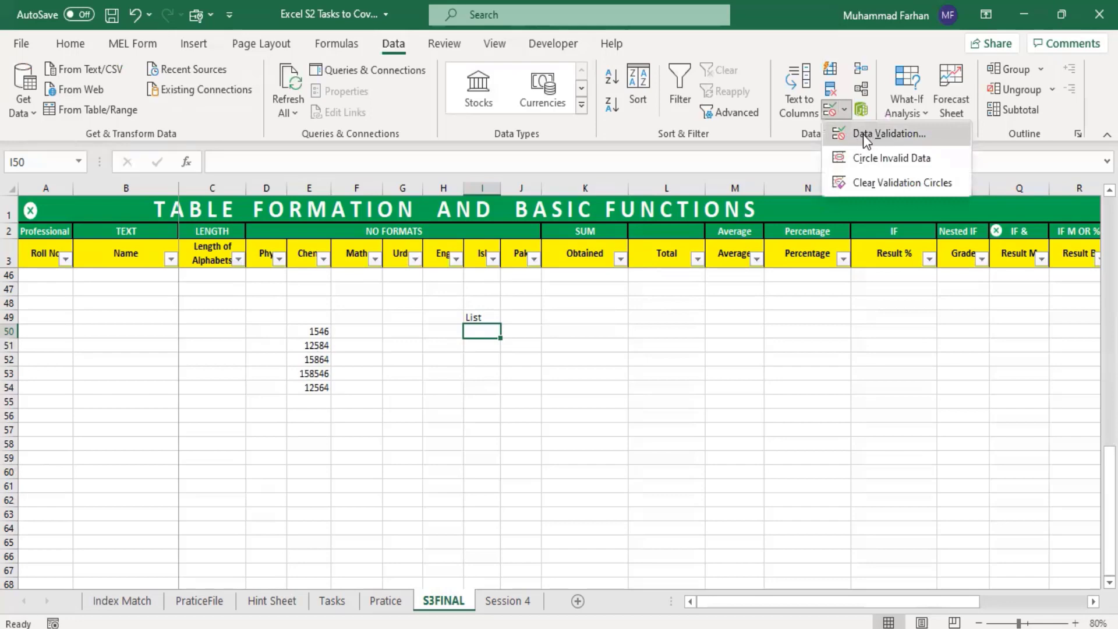
{"action": "left_click", "coordinate": [864, 135]}
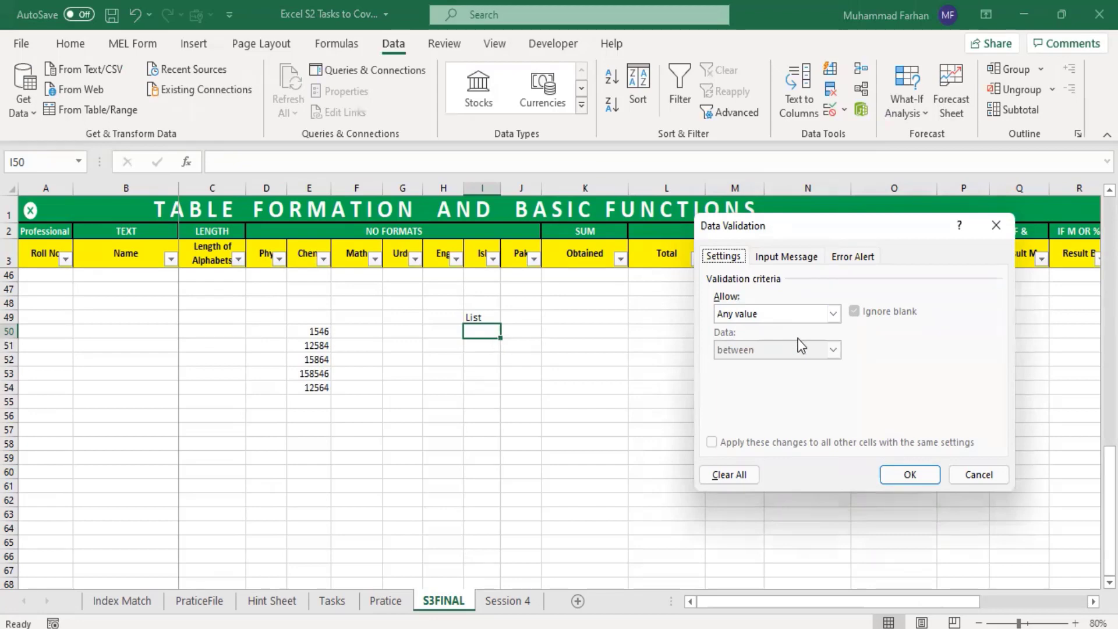
{"action": "left_click", "coordinate": [798, 314]}
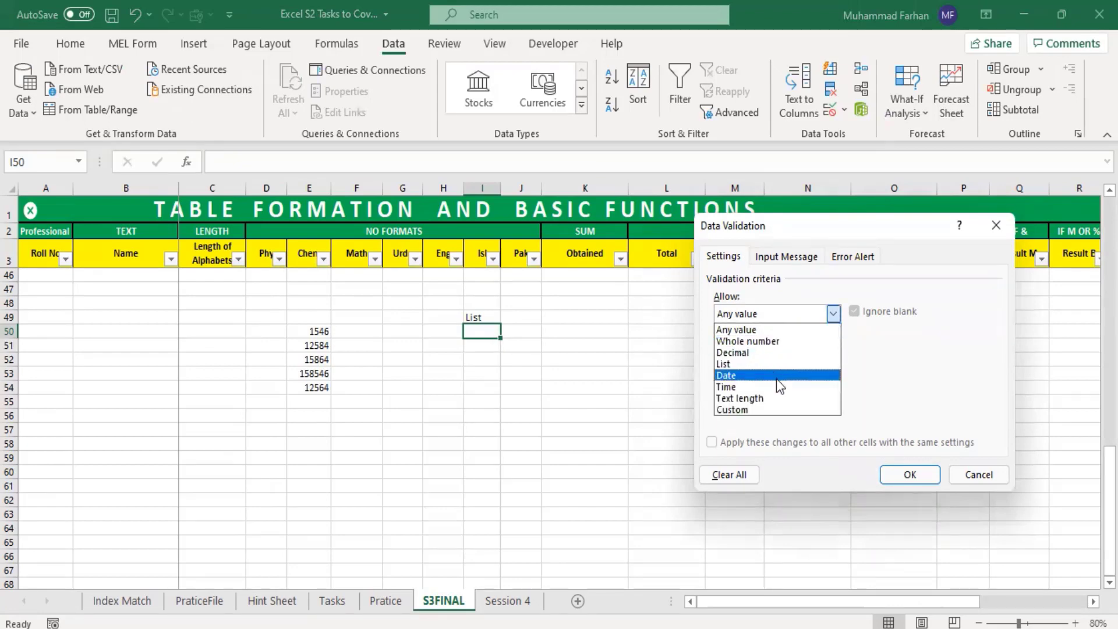
{"action": "left_click", "coordinate": [778, 362]}
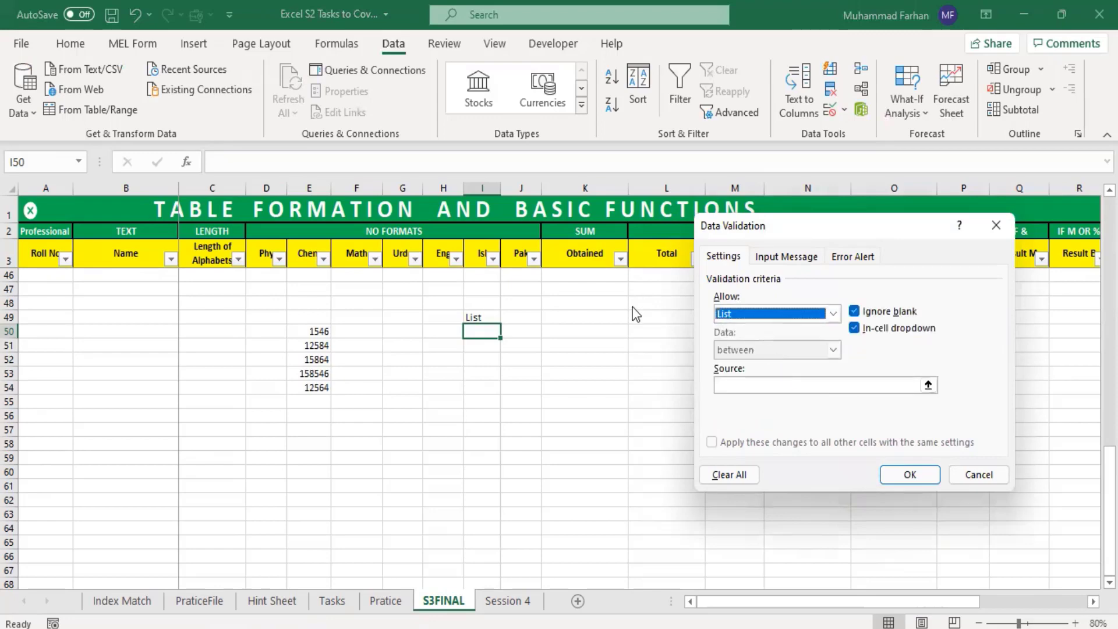
{"action": "left_click", "coordinate": [747, 387]}
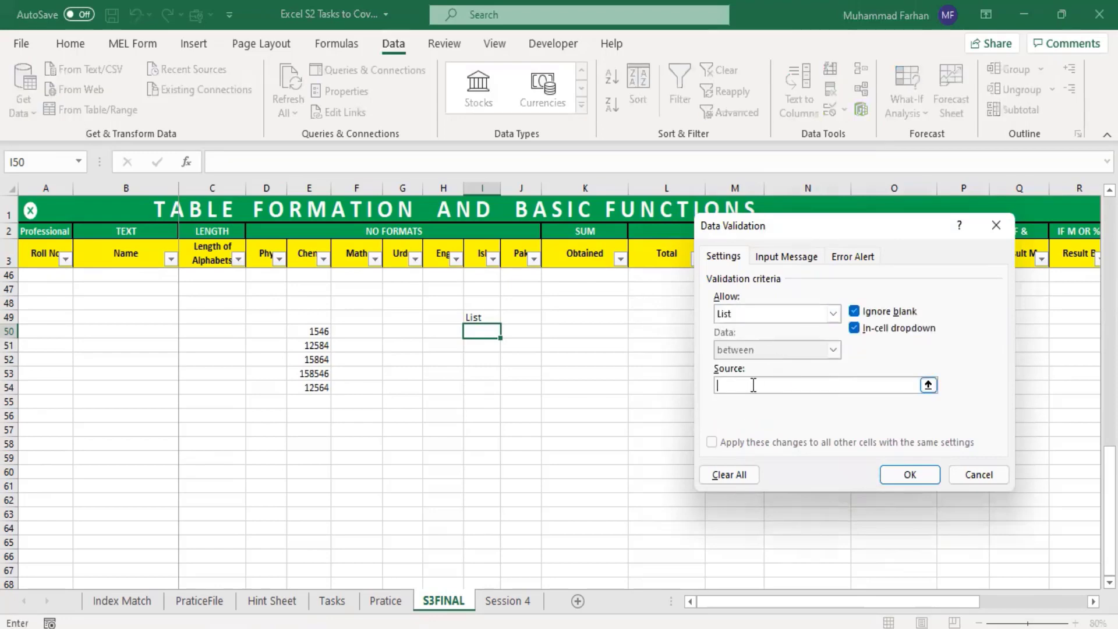
{"action": "left_click_drag", "start_coordinate": [310, 330], "coordinate": [319, 387]}
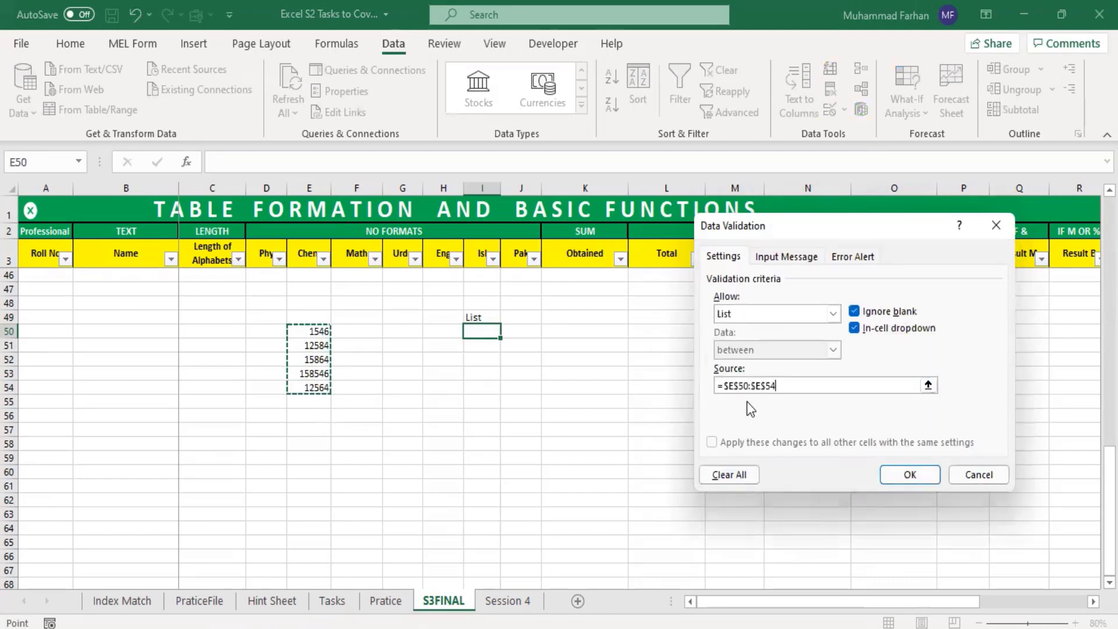
{"action": "left_click", "coordinate": [910, 473]}
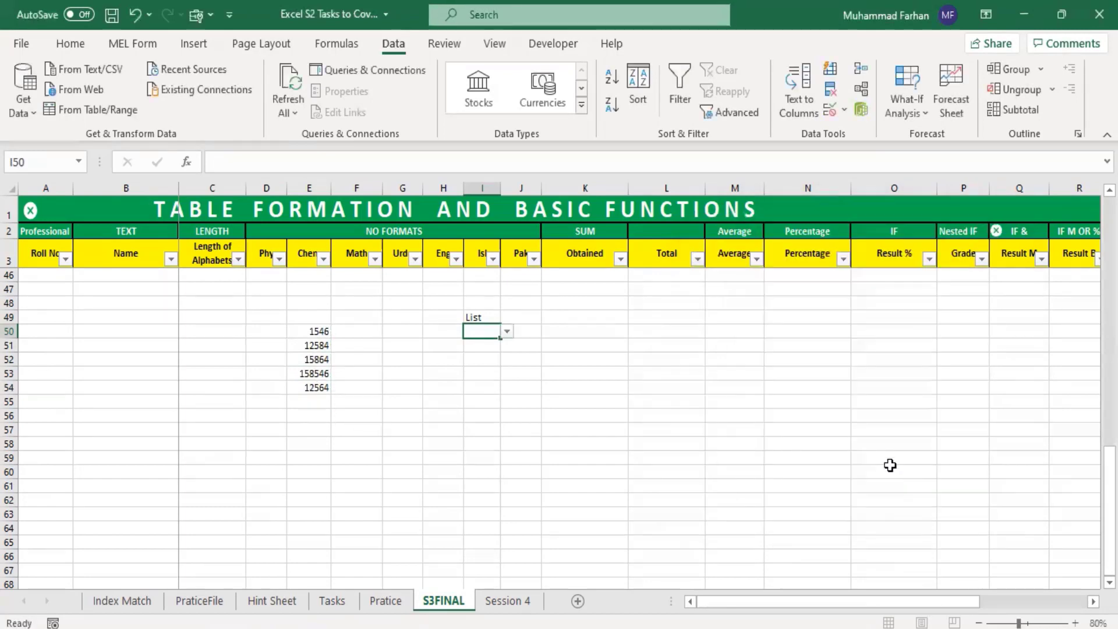
Step: Examine the choices offered by the validation dropdown in cell I50, with the sheet zoomed to 140%
{"action": "left_click", "coordinate": [507, 332]}
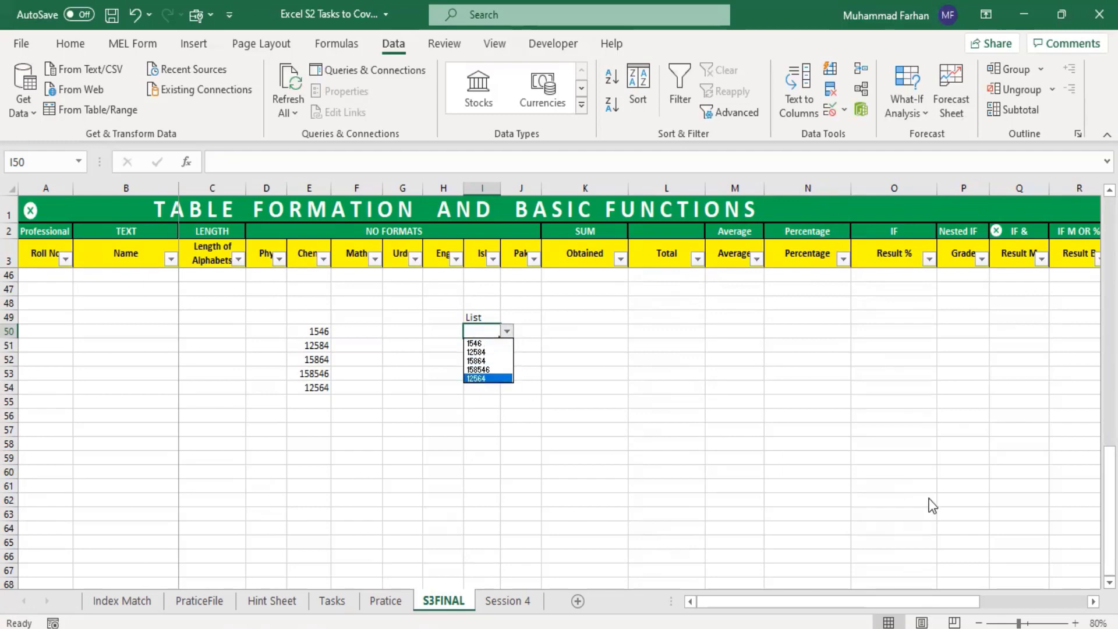
{"action": "left_click", "coordinate": [1075, 623]}
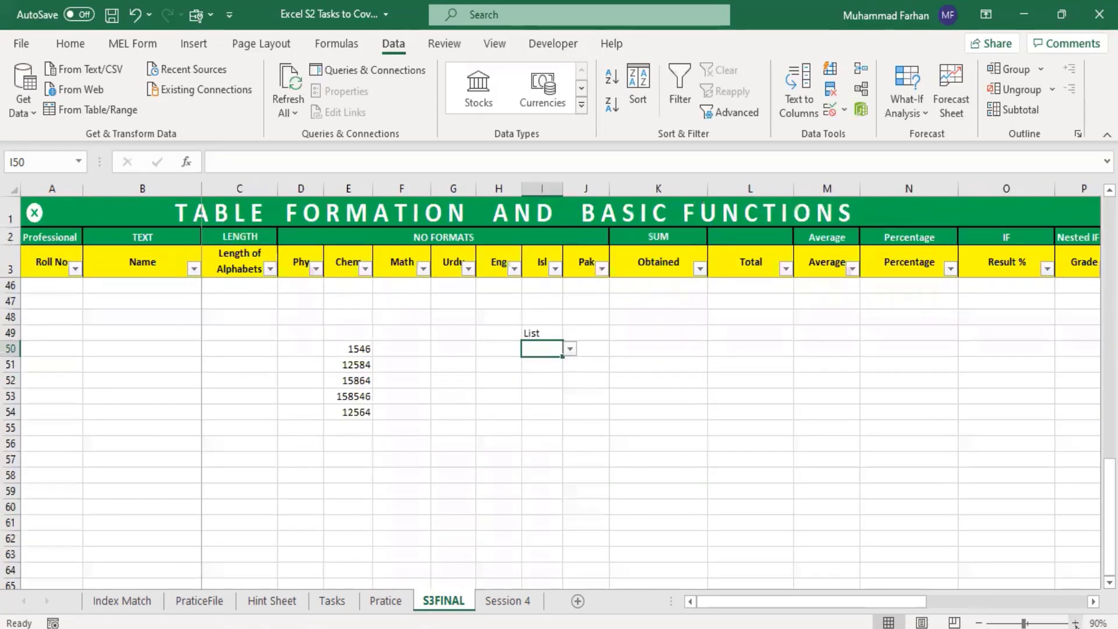
{"action": "left_click", "coordinate": [1076, 624]}
{"action": "left_click", "coordinate": [1076, 623]}
{"action": "left_click", "coordinate": [1075, 623]}
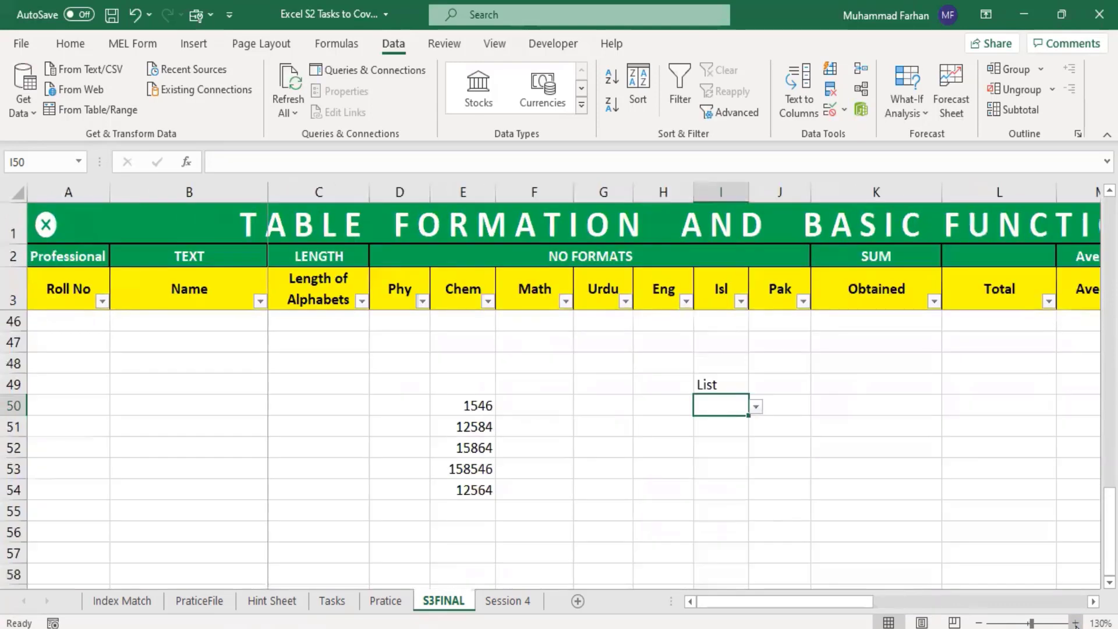
{"action": "left_click", "coordinate": [1076, 623]}
{"action": "left_click_drag", "start_coordinate": [816, 602], "coordinate": [861, 613]}
{"action": "left_click", "coordinate": [692, 446]}
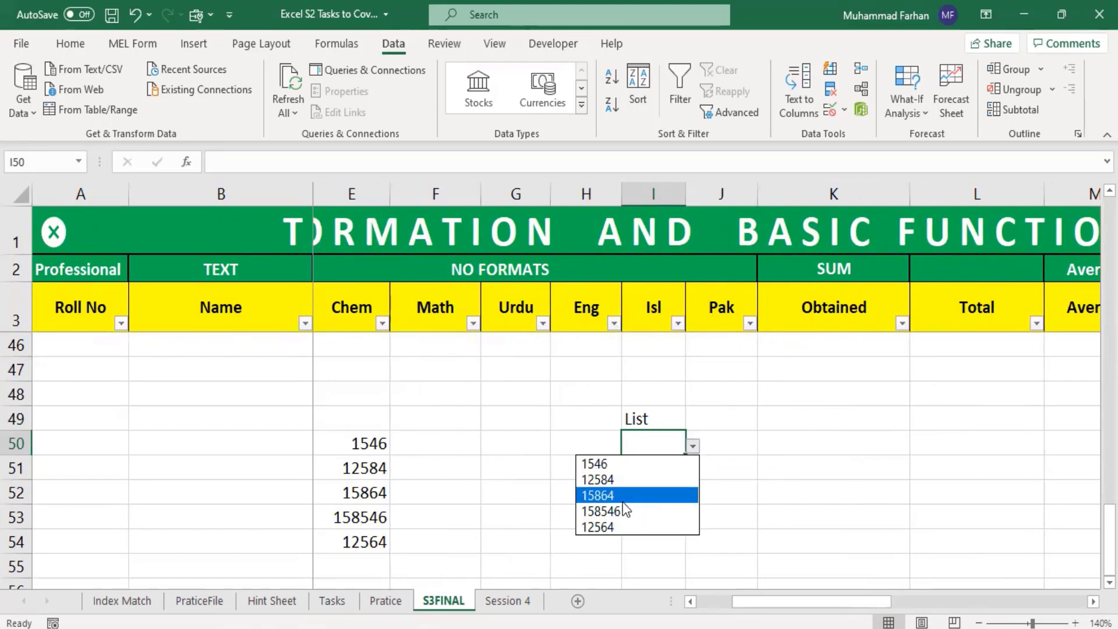
Step: Test the list validation in I50 by entering the unlisted number 1547 and the listed number 1546
{"action": "left_click", "coordinate": [659, 441]}
{"action": "type", "text": "1547"}
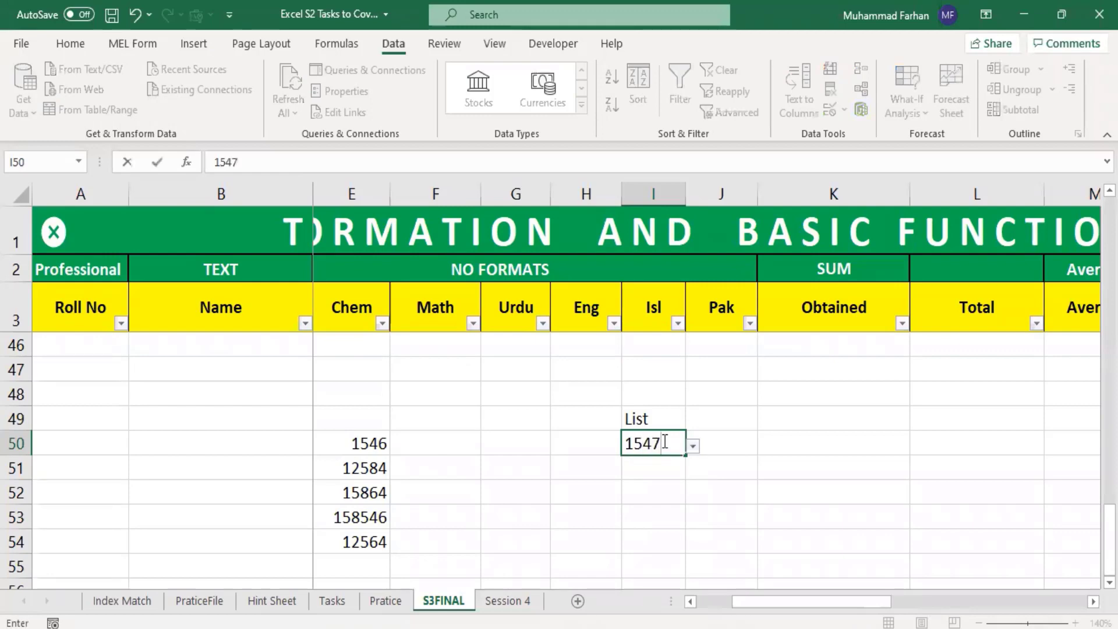
{"action": "key", "text": "Return"}
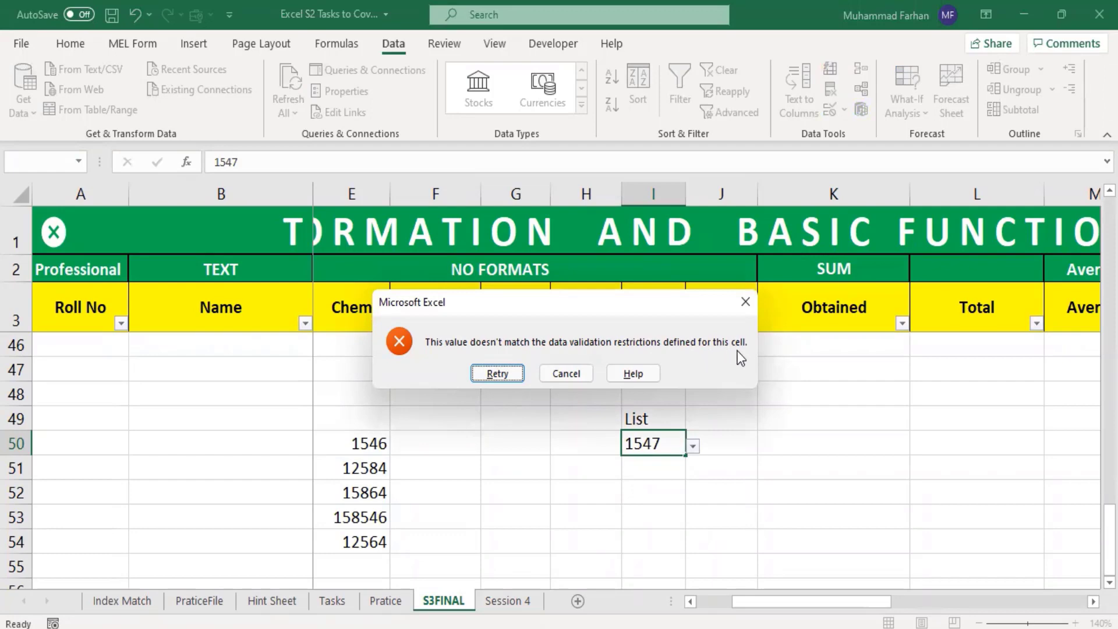
{"action": "left_click", "coordinate": [497, 374]}
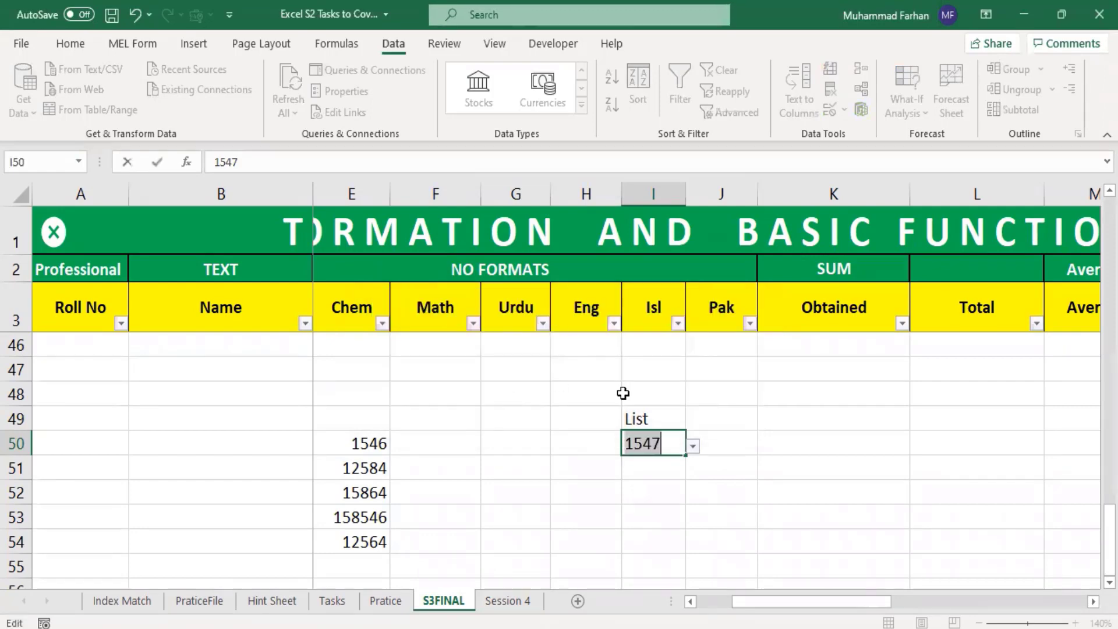
{"action": "left_click", "coordinate": [664, 446]}
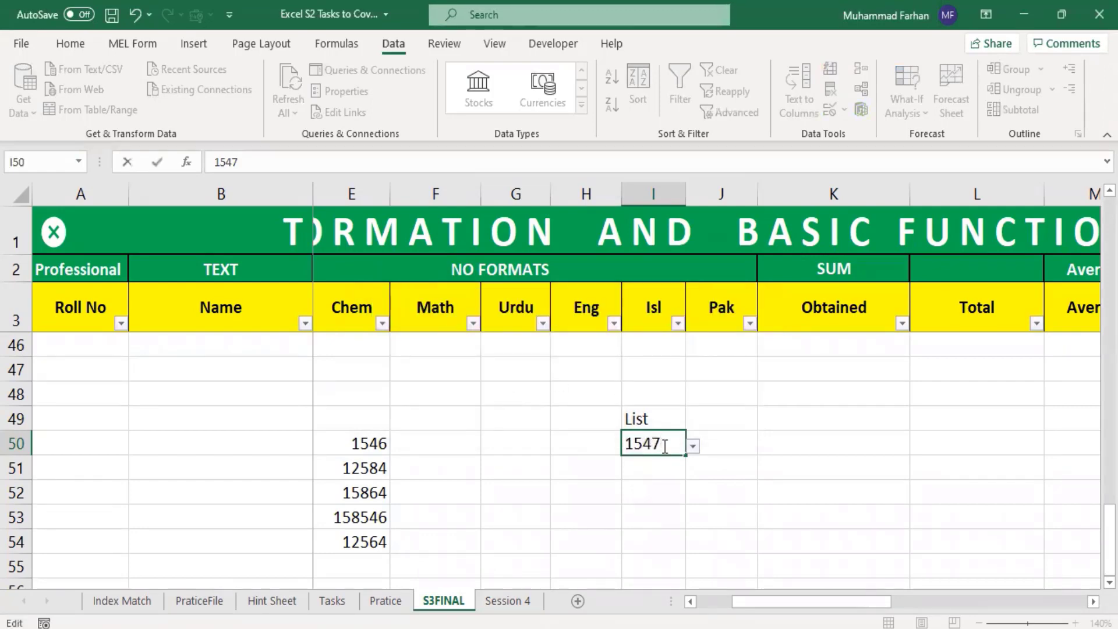
{"action": "key", "text": "Return"}
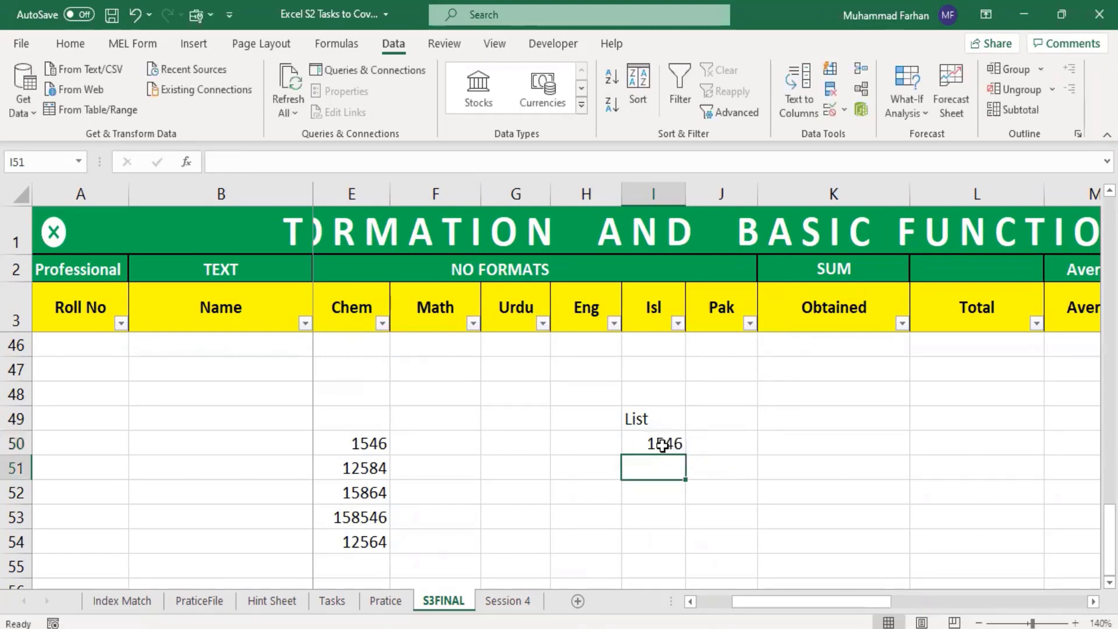
Step: Choose 12584 from the validation list in cell I50
{"action": "left_click", "coordinate": [663, 446]}
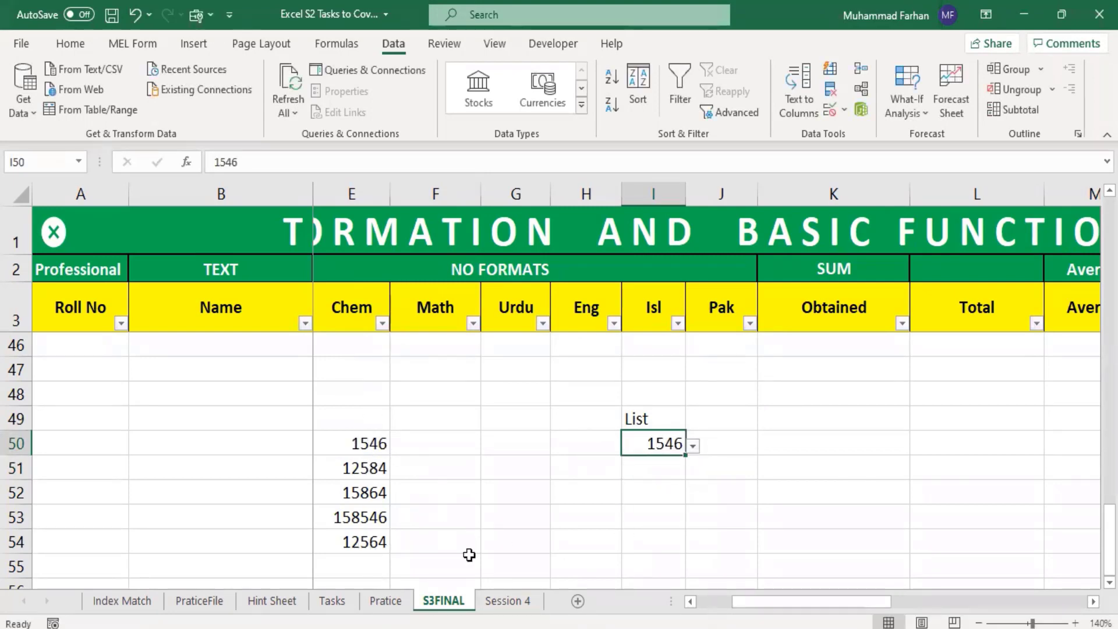
{"action": "left_click", "coordinate": [693, 447]}
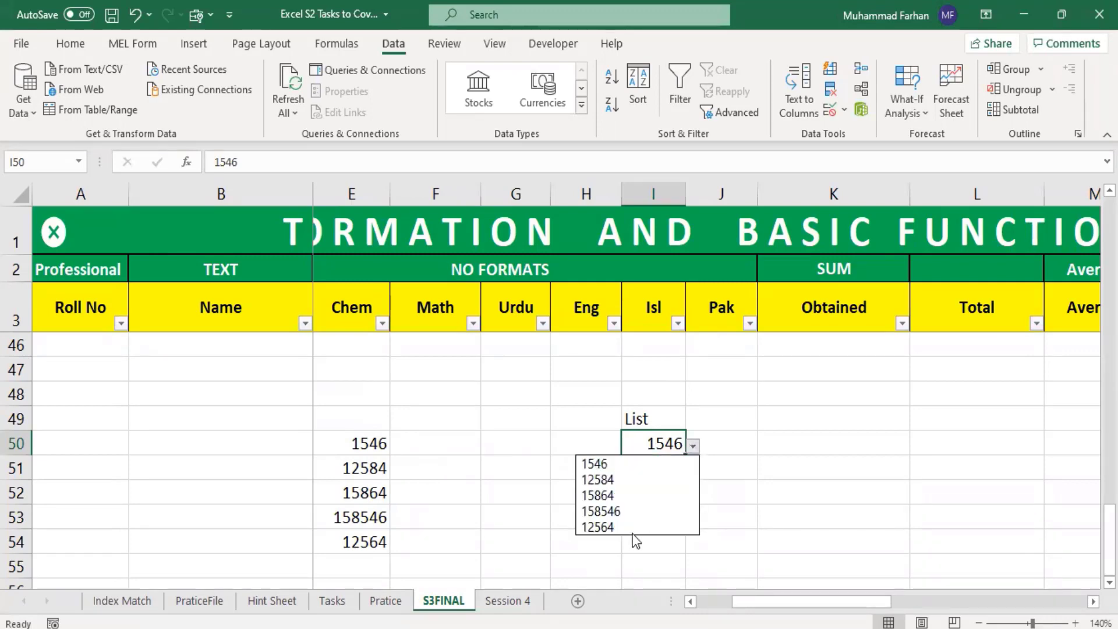
{"action": "left_click", "coordinate": [617, 480]}
{"action": "left_click", "coordinate": [662, 494]}
Step: Enter a sample first name beside each number, filling cells F50 through F54
{"action": "left_click", "coordinate": [446, 452]}
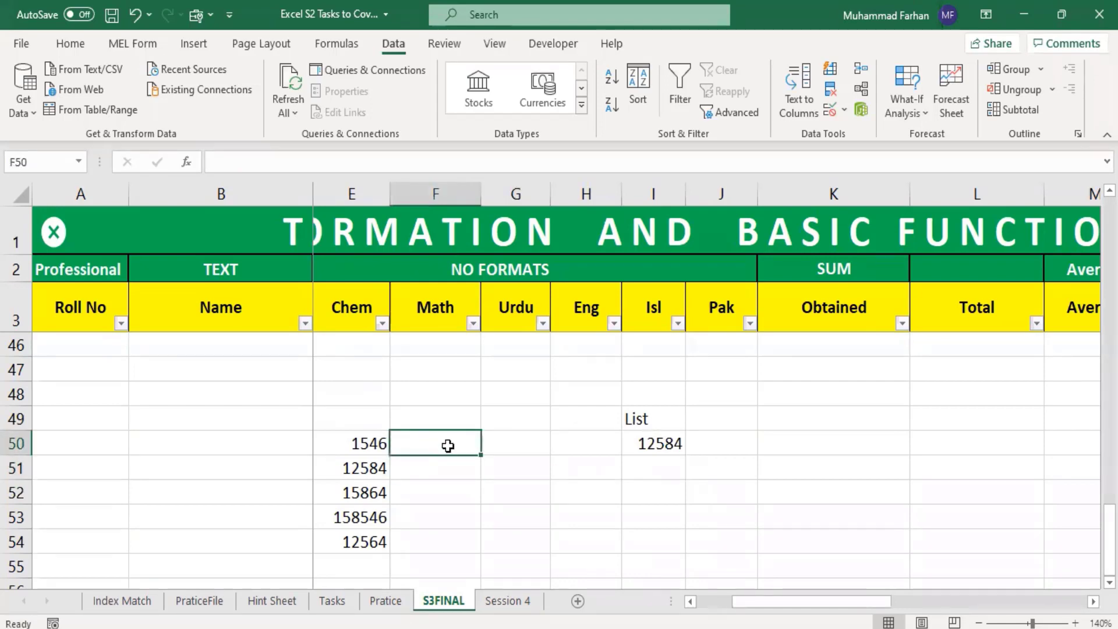
{"action": "type", "text": "Farhan"}
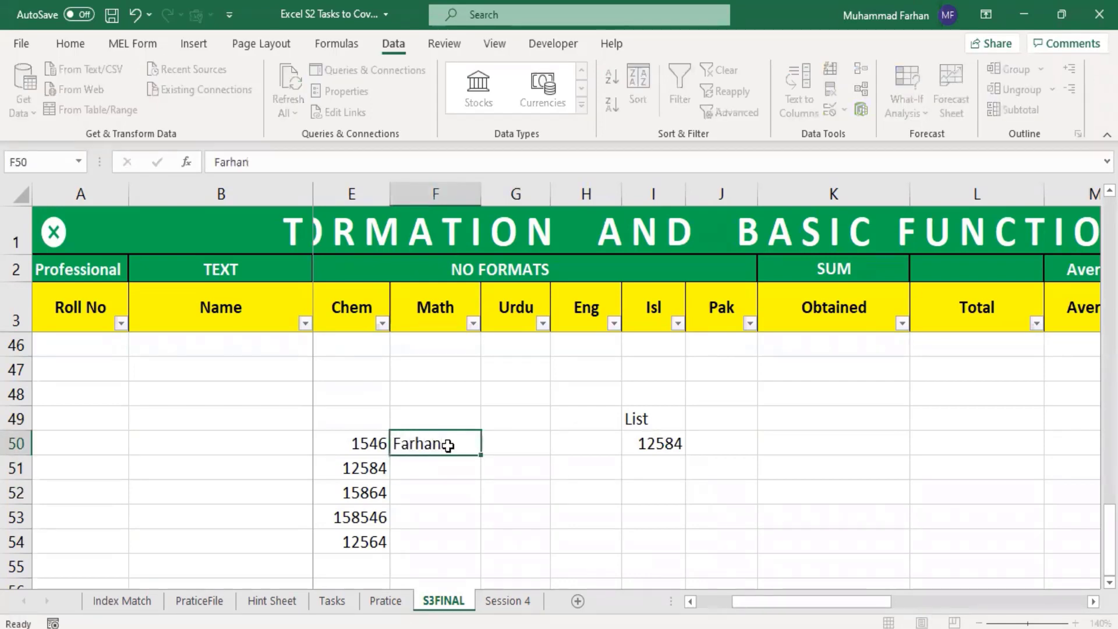
{"action": "key", "text": "Tab"}
{"action": "left_click", "coordinate": [446, 469]}
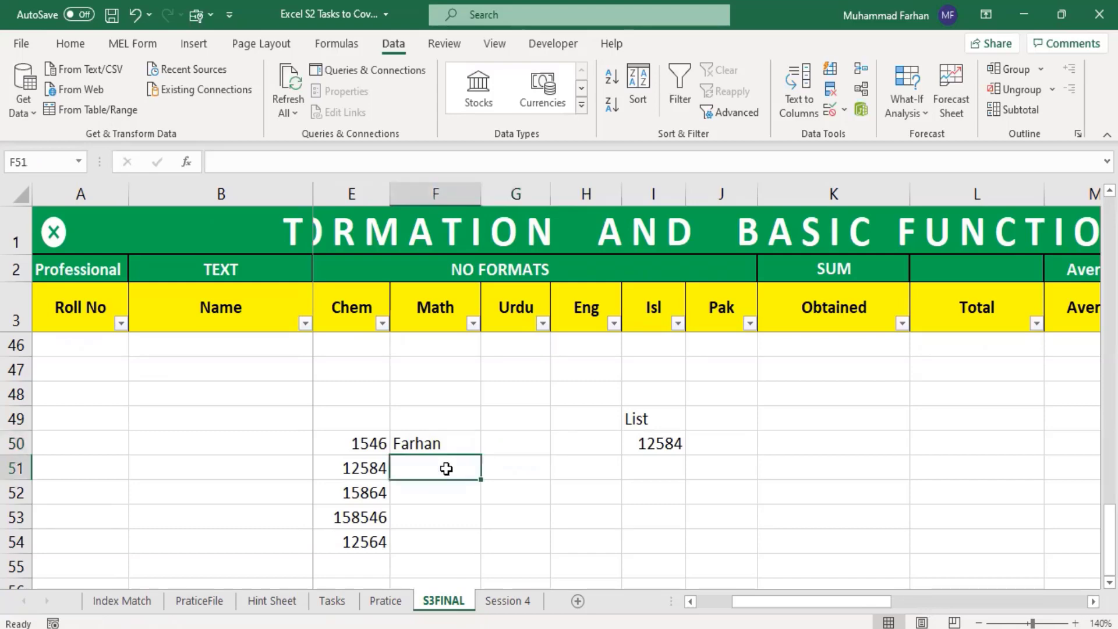
{"action": "type", "text": "Naveed"}
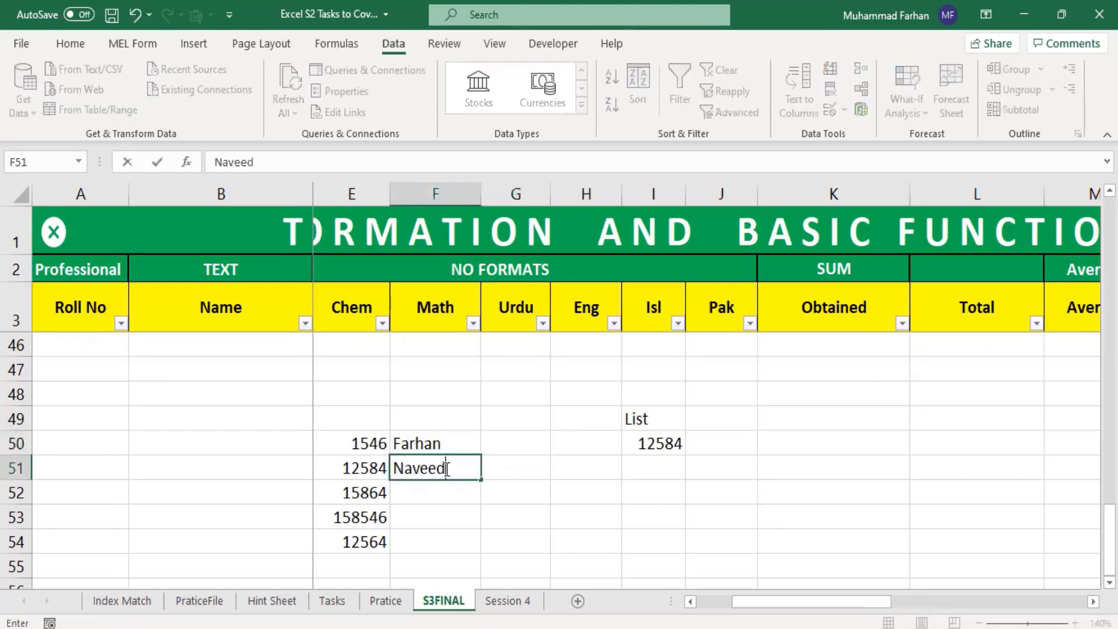
{"action": "key", "text": "Return"}
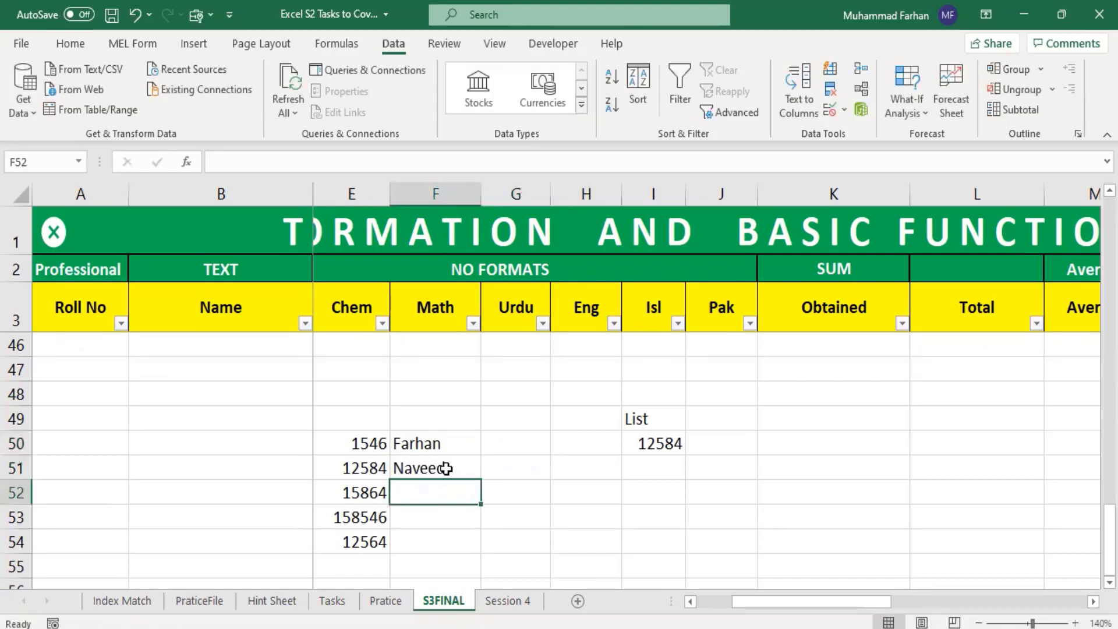
{"action": "type", "text": "Ali"}
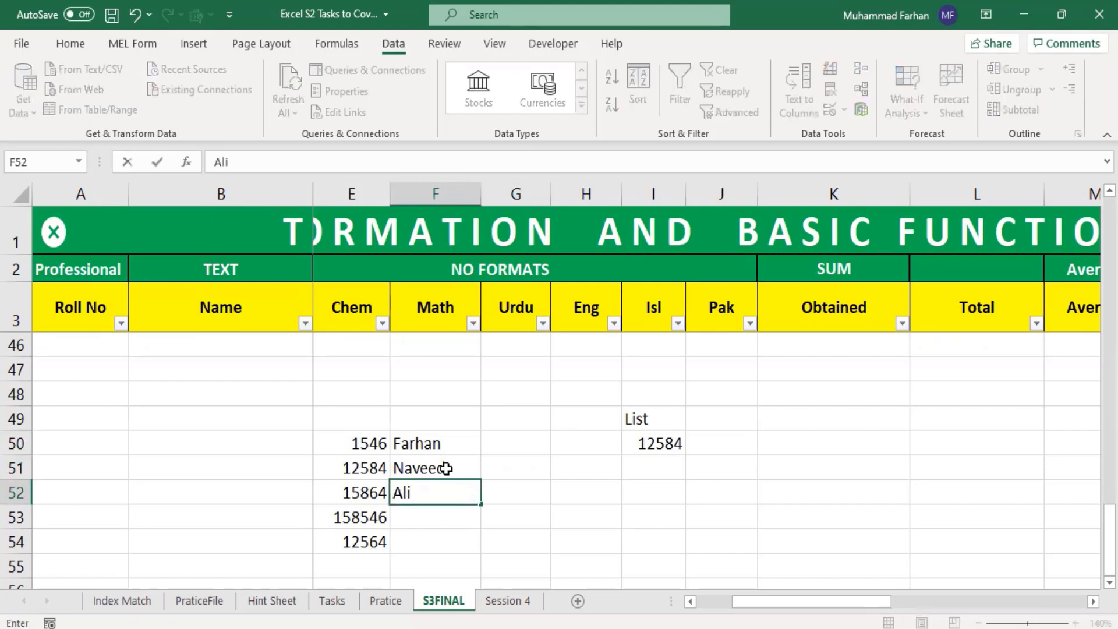
{"action": "key", "text": "Return"}
{"action": "type", "text": "Arslan"}
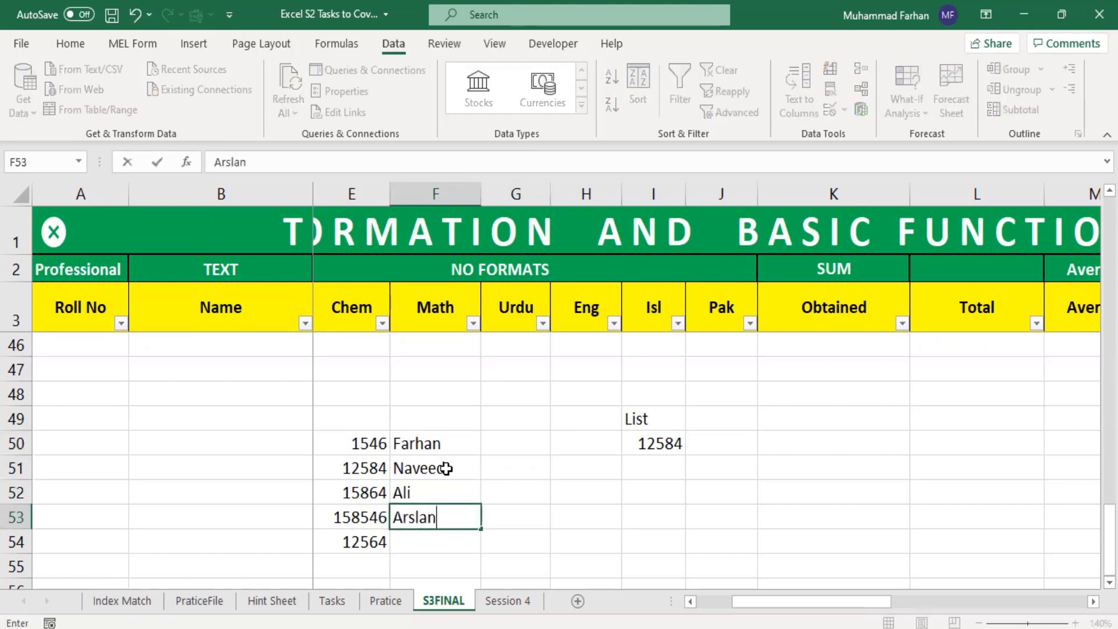
{"action": "key", "text": "Return"}
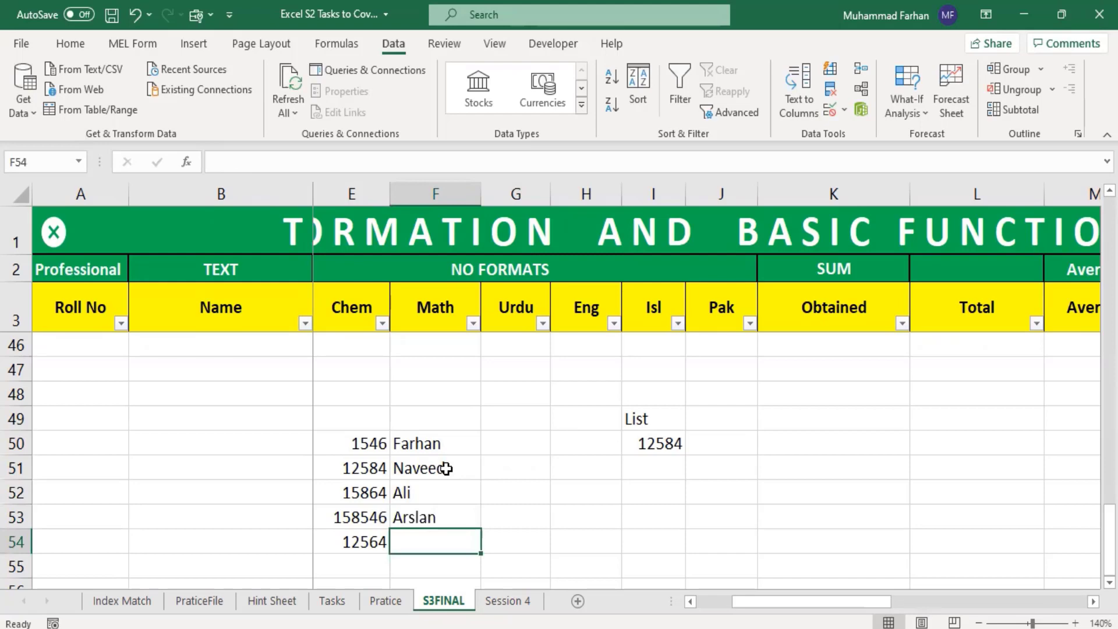
{"action": "type", "text": "Khalid"}
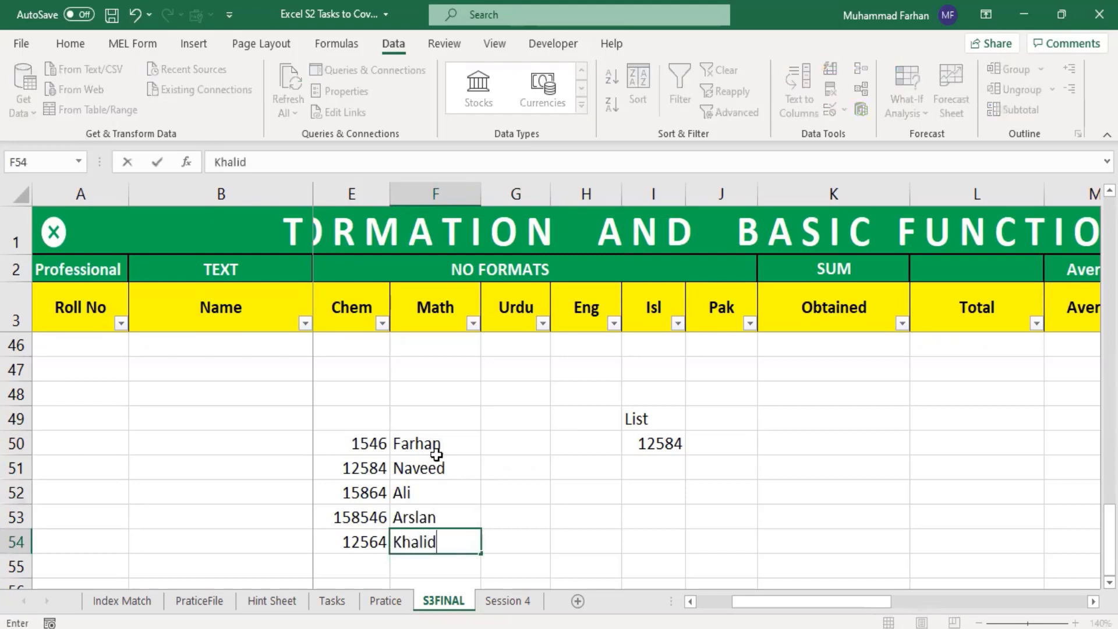
{"action": "left_click", "coordinate": [551, 486]}
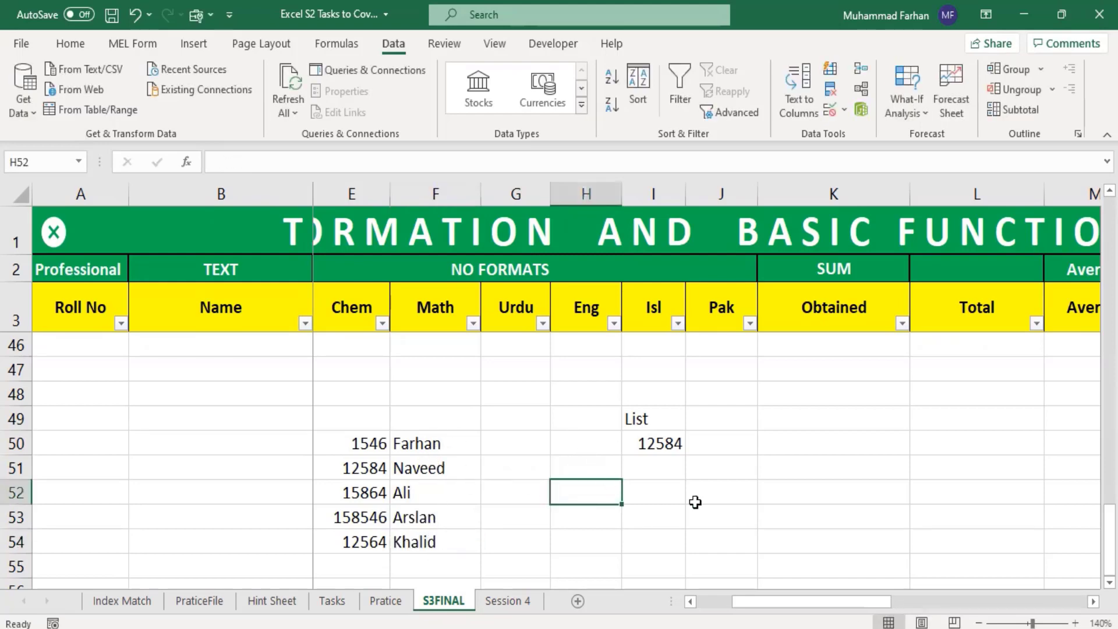
Step: Add data validation to cell I51 that allows a List with the source range =$F$50:$F$54
{"action": "left_click", "coordinate": [659, 448]}
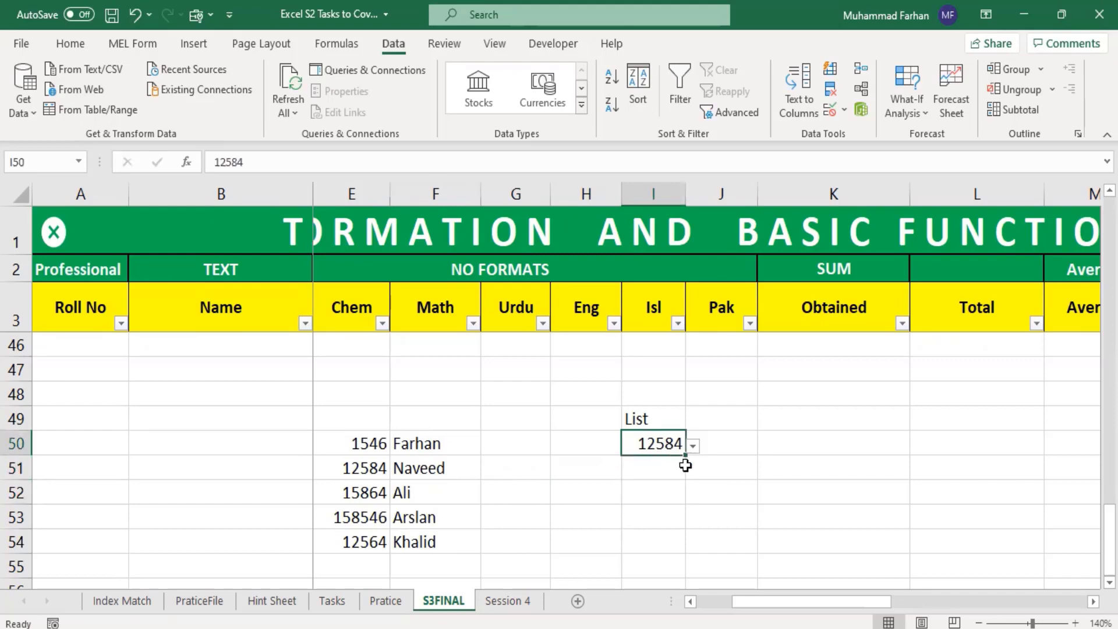
{"action": "left_click", "coordinate": [650, 466]}
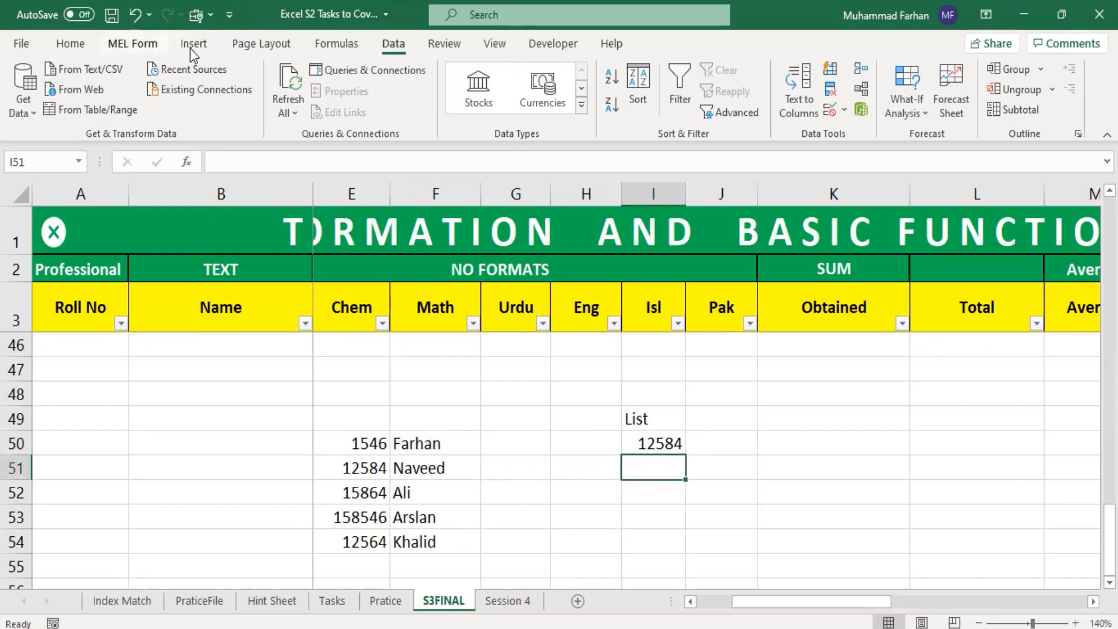
{"action": "left_click", "coordinate": [843, 111]}
{"action": "left_click", "coordinate": [844, 130]}
{"action": "left_click", "coordinate": [770, 316]}
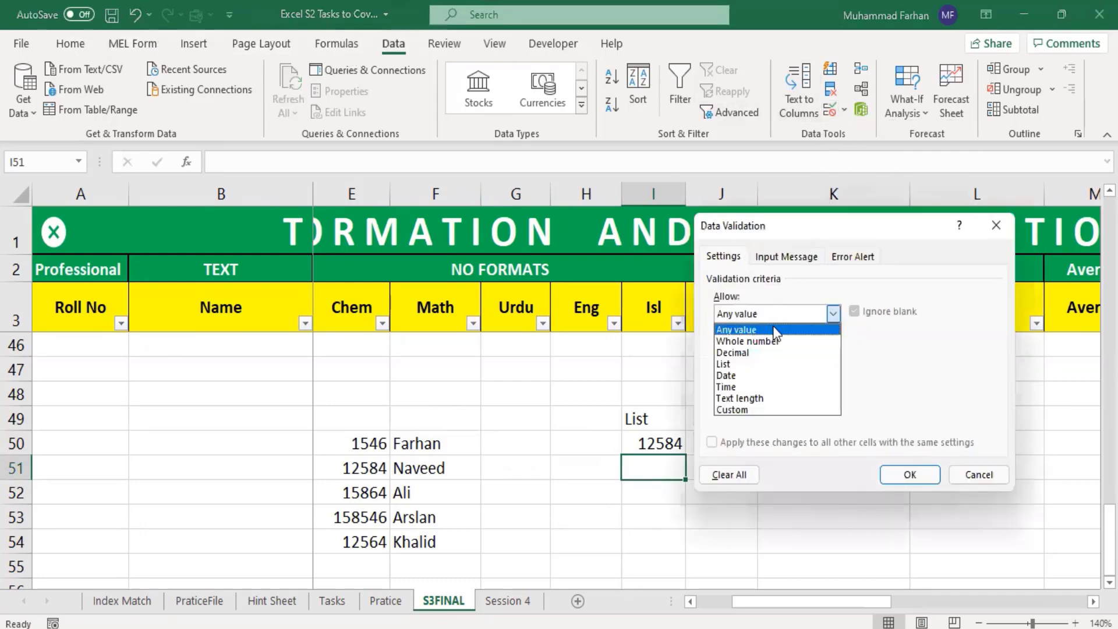
{"action": "left_click", "coordinate": [750, 364]}
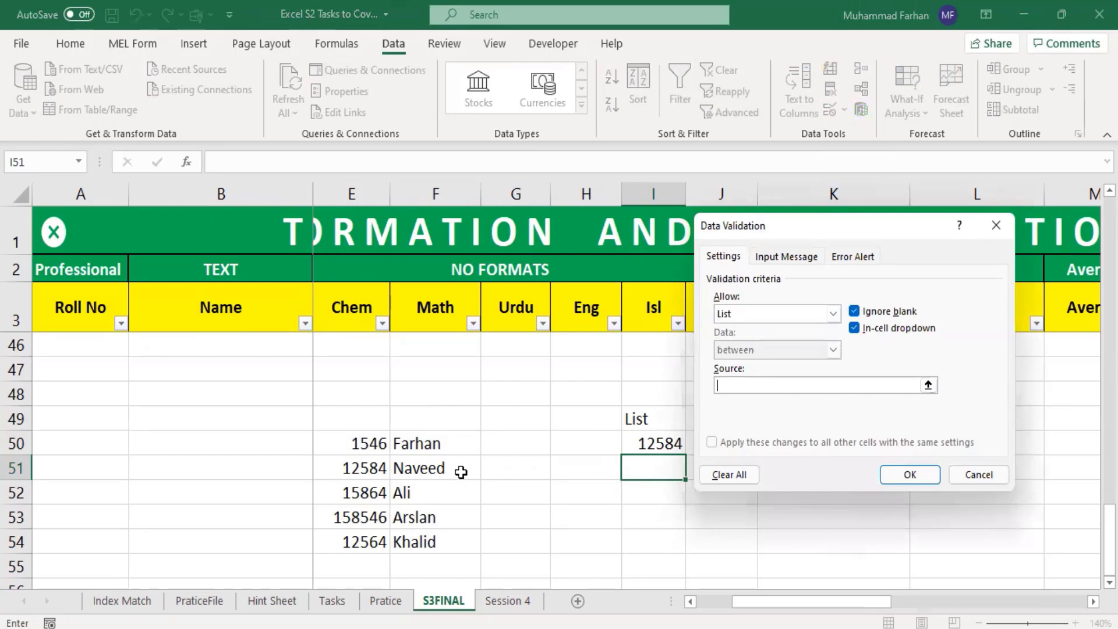
{"action": "left_click_drag", "start_coordinate": [417, 443], "coordinate": [446, 528]}
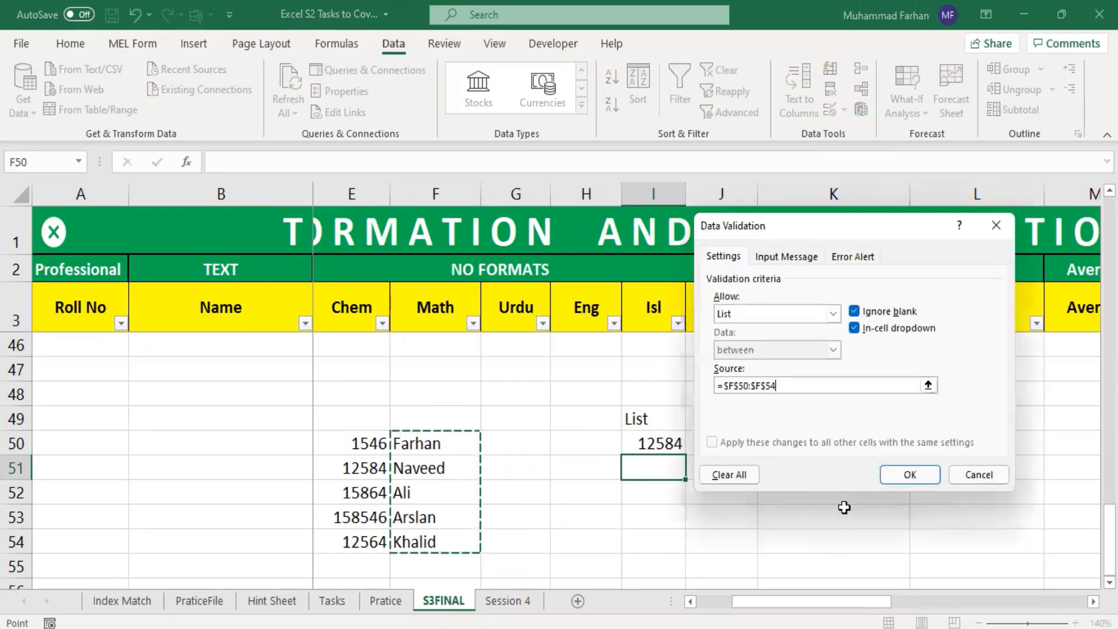
{"action": "left_click", "coordinate": [917, 477]}
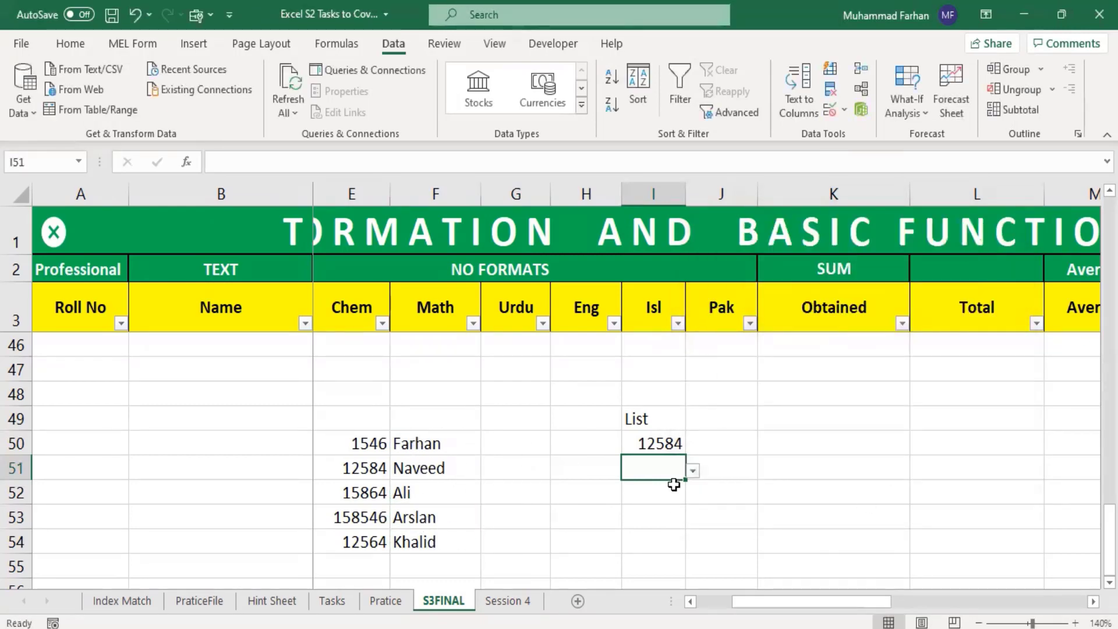
Step: Review the number choices in cell I50's validation dropdown without changing the selection
{"action": "left_click", "coordinate": [671, 448]}
{"action": "left_click", "coordinate": [693, 446]}
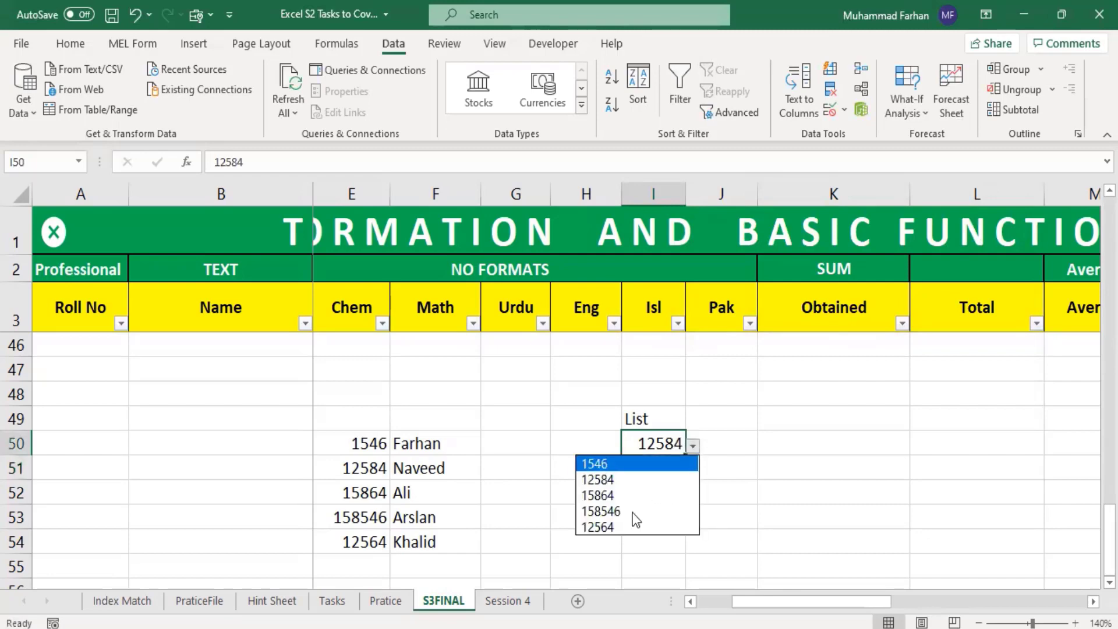
{"action": "left_click", "coordinate": [705, 502]}
Step: Try the name list in cell I51 by choosing the name from F51 and replacing it with the one from F52
{"action": "left_click", "coordinate": [660, 467]}
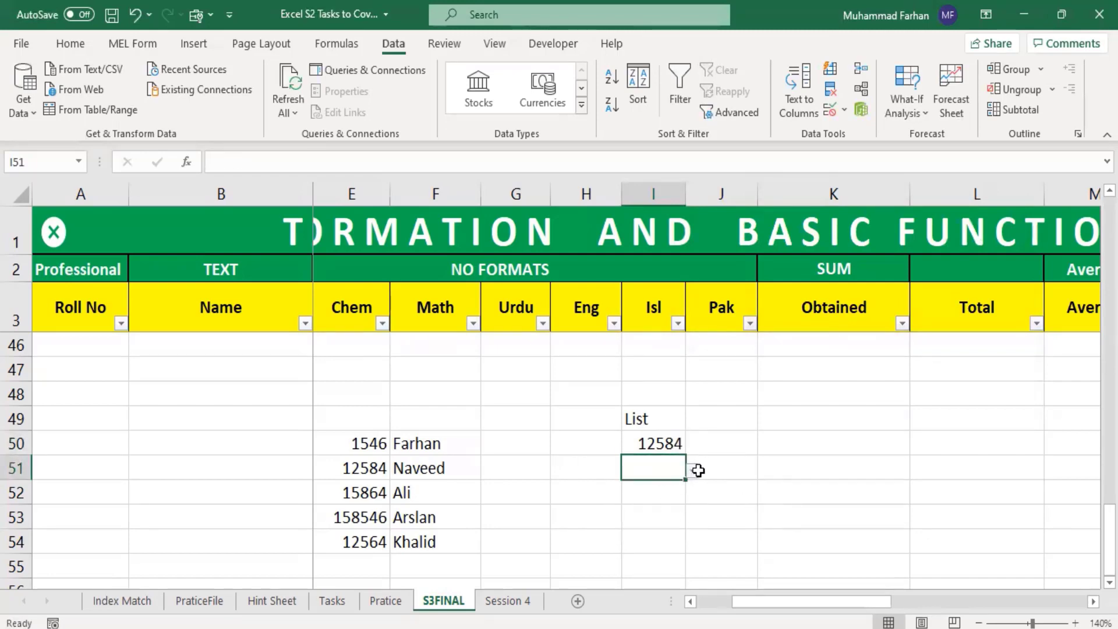
{"action": "left_click", "coordinate": [701, 471]}
{"action": "left_click", "coordinate": [675, 472]}
{"action": "left_click", "coordinate": [693, 470]}
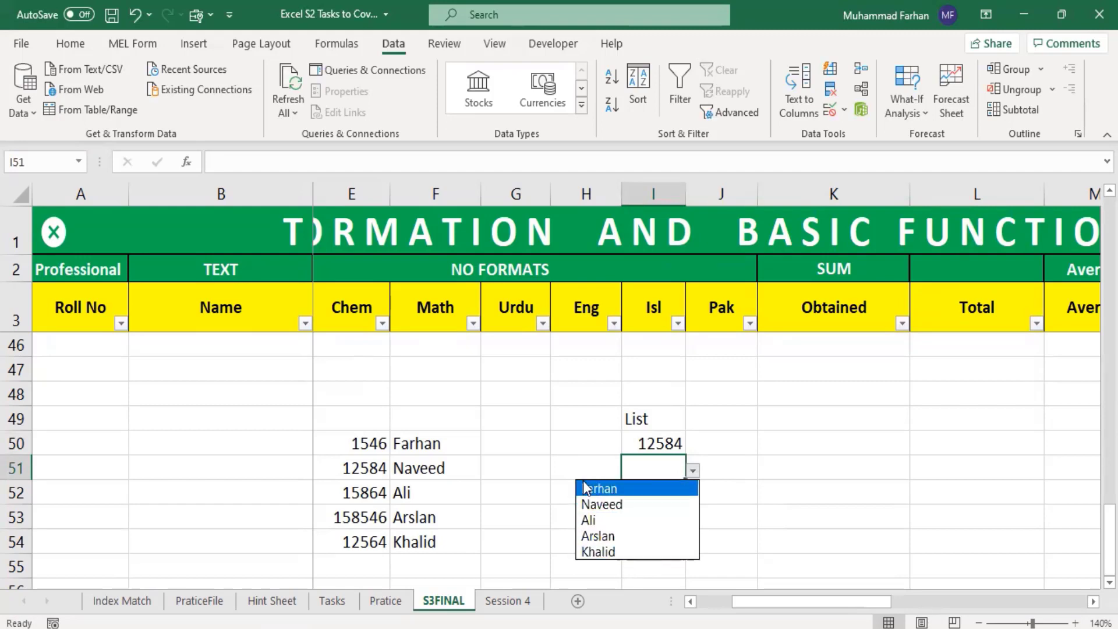
{"action": "left_click", "coordinate": [658, 504]}
{"action": "left_click", "coordinate": [675, 469]}
{"action": "left_click", "coordinate": [692, 472]}
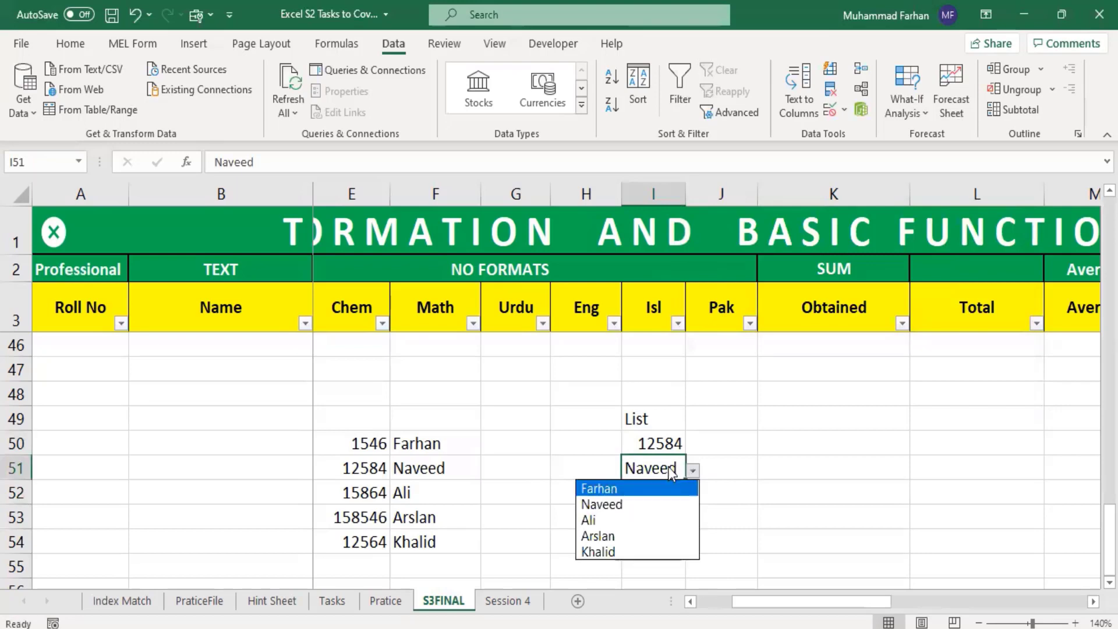
{"action": "left_click", "coordinate": [639, 520]}
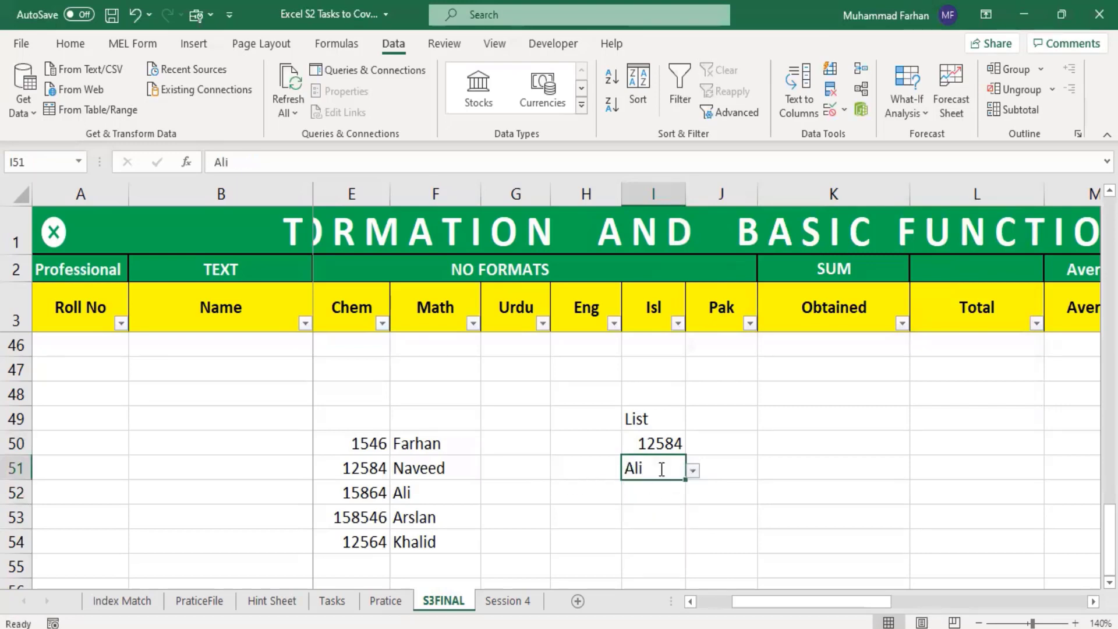
Step: Test the validation in I51 by adding an extra letter i to the chosen name, and cancel the entry
{"action": "double_click", "coordinate": [661, 469]}
{"action": "type", "text": "i"}
{"action": "key", "text": "Return"}
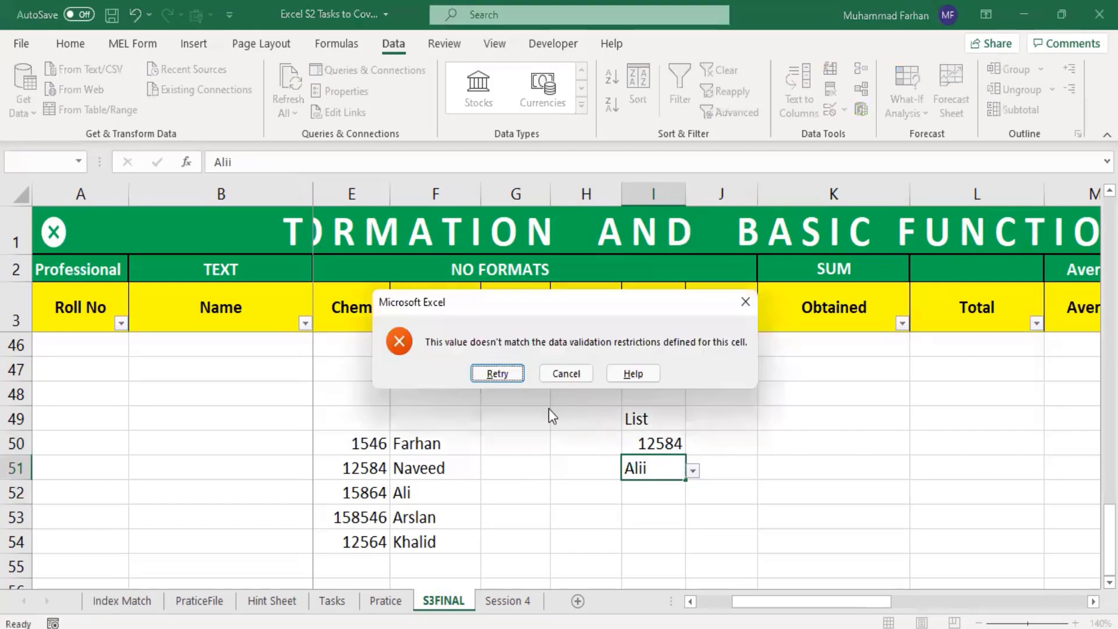
{"action": "left_click", "coordinate": [573, 375]}
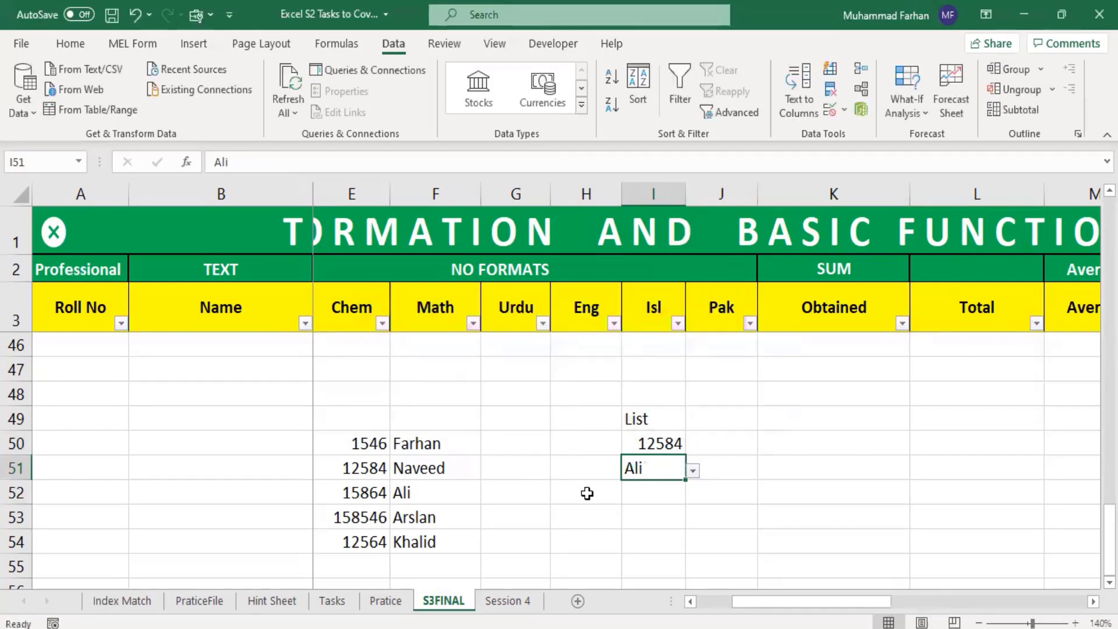
Step: Switch the validation choice in I51 back to the second listed name and again to the third
{"action": "left_click", "coordinate": [672, 512]}
{"action": "left_click", "coordinate": [671, 462]}
{"action": "left_click", "coordinate": [696, 473]}
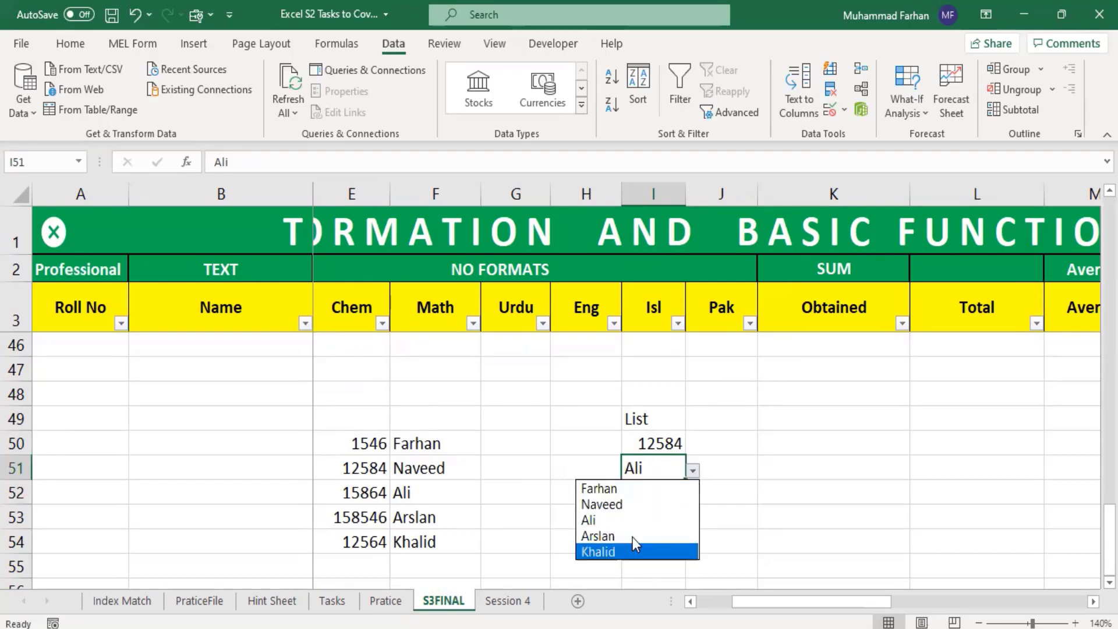
{"action": "left_click", "coordinate": [673, 509]}
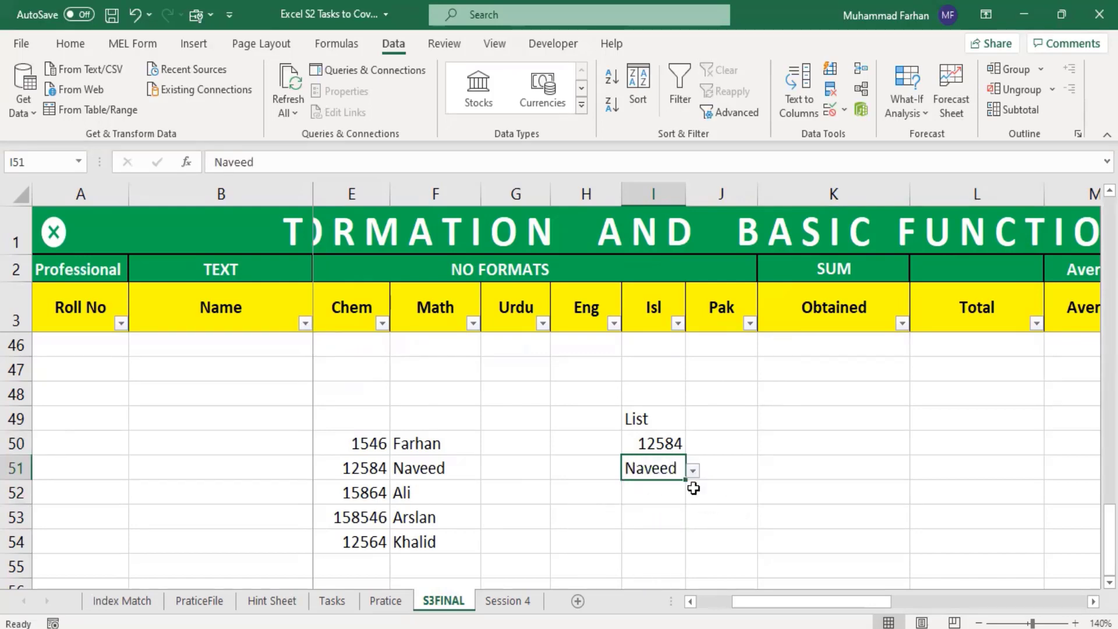
{"action": "left_click", "coordinate": [692, 474]}
{"action": "left_click", "coordinate": [653, 509]}
{"action": "left_click", "coordinate": [688, 489]}
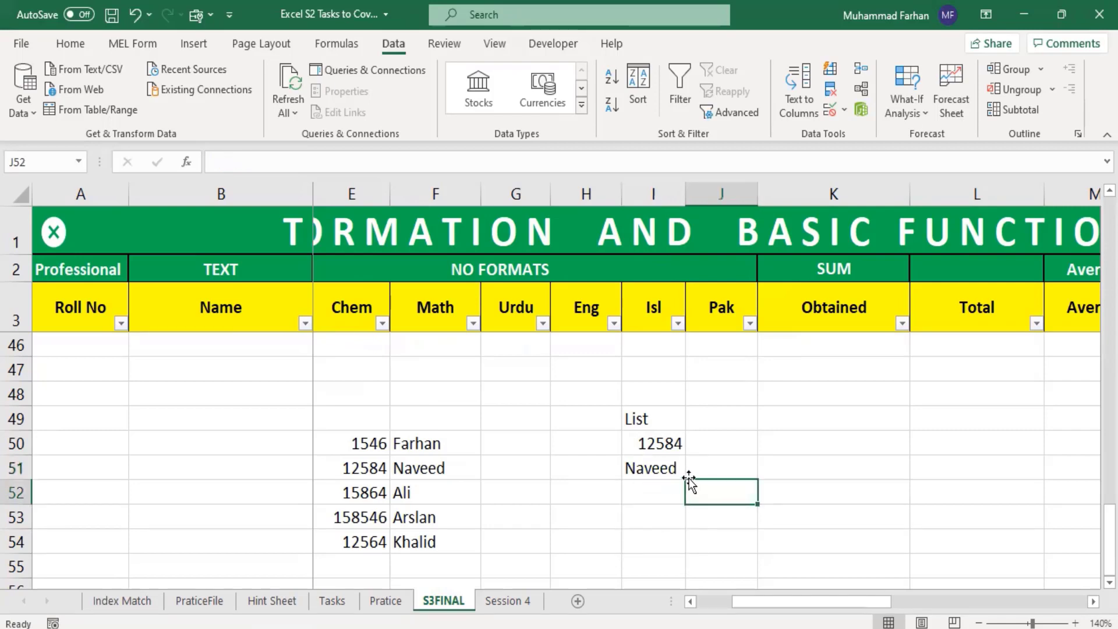
{"action": "left_click", "coordinate": [683, 474]}
{"action": "left_click", "coordinate": [692, 472]}
{"action": "left_click", "coordinate": [670, 522]}
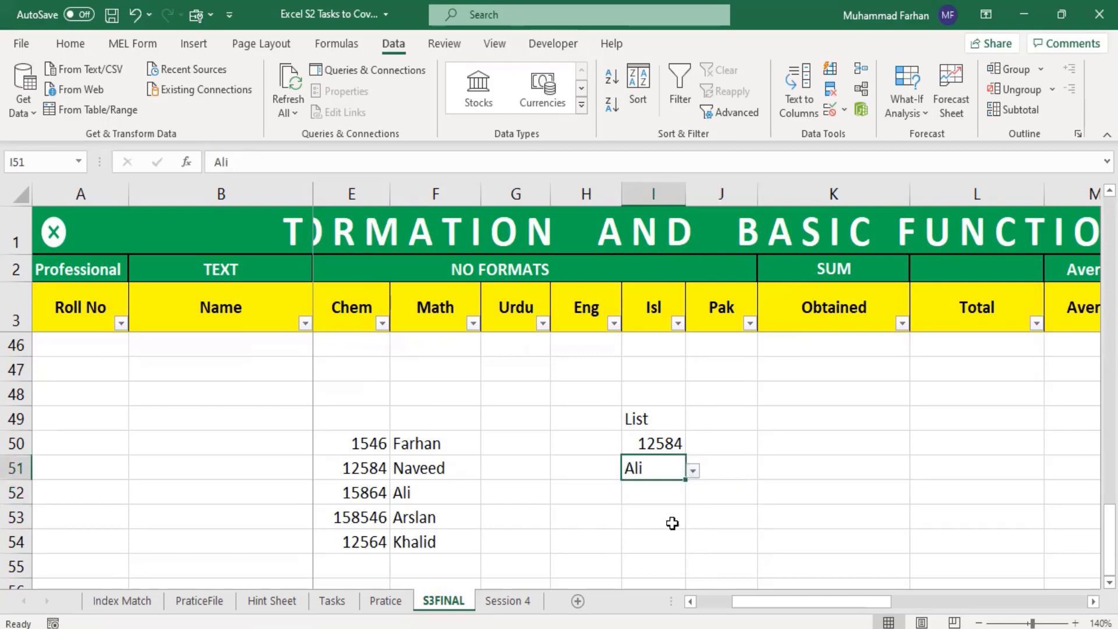
Step: Choose the fourth listed name, the one from F53, in cell I51's validation dropdown
{"action": "left_click", "coordinate": [690, 474]}
{"action": "left_click", "coordinate": [678, 470]}
{"action": "left_click", "coordinate": [691, 470]}
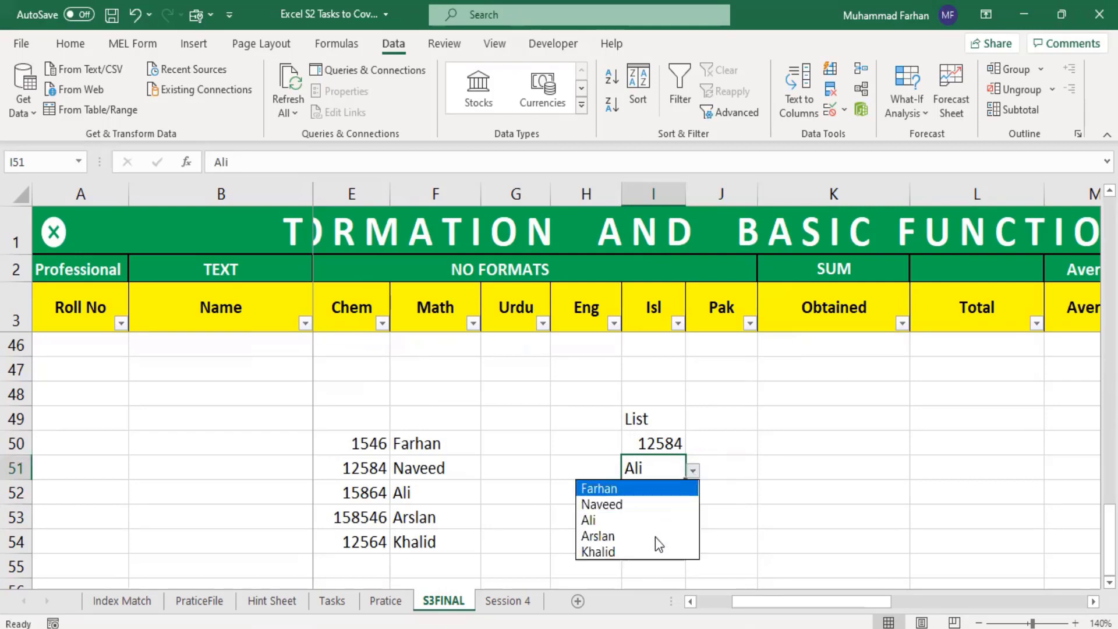
{"action": "left_click", "coordinate": [662, 533]}
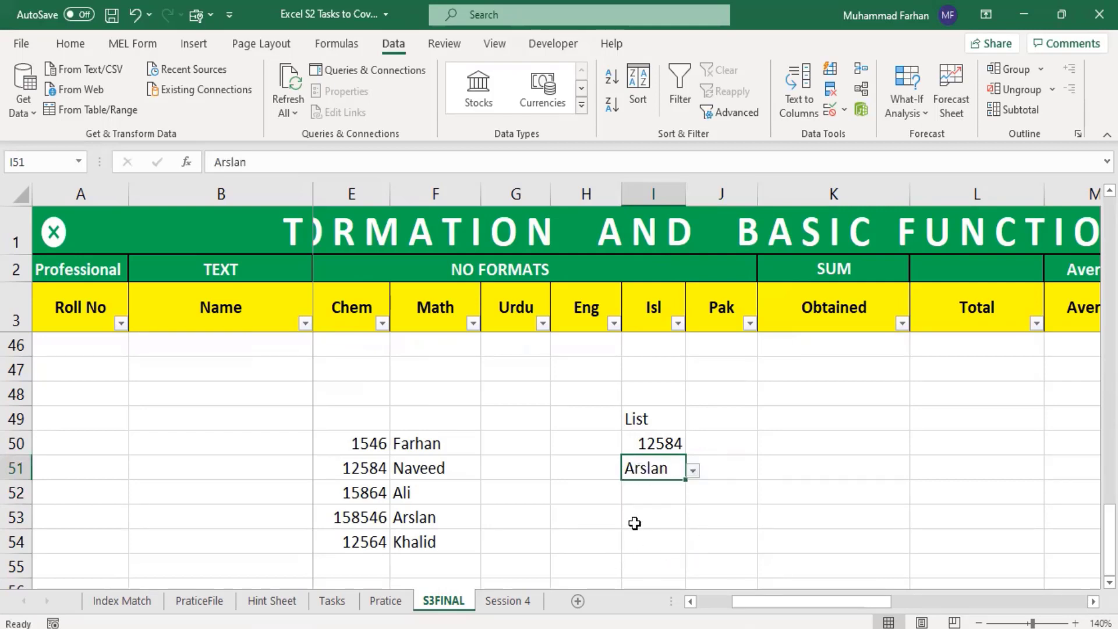
Step: Highlight the two list source ranges, the numbers in E50:E54 and the names in F50:F54
{"action": "left_click", "coordinate": [726, 464]}
{"action": "left_click_drag", "start_coordinate": [340, 437], "coordinate": [352, 534]}
{"action": "left_click_drag", "start_coordinate": [417, 443], "coordinate": [427, 542]}
{"action": "left_click", "coordinate": [568, 464]}
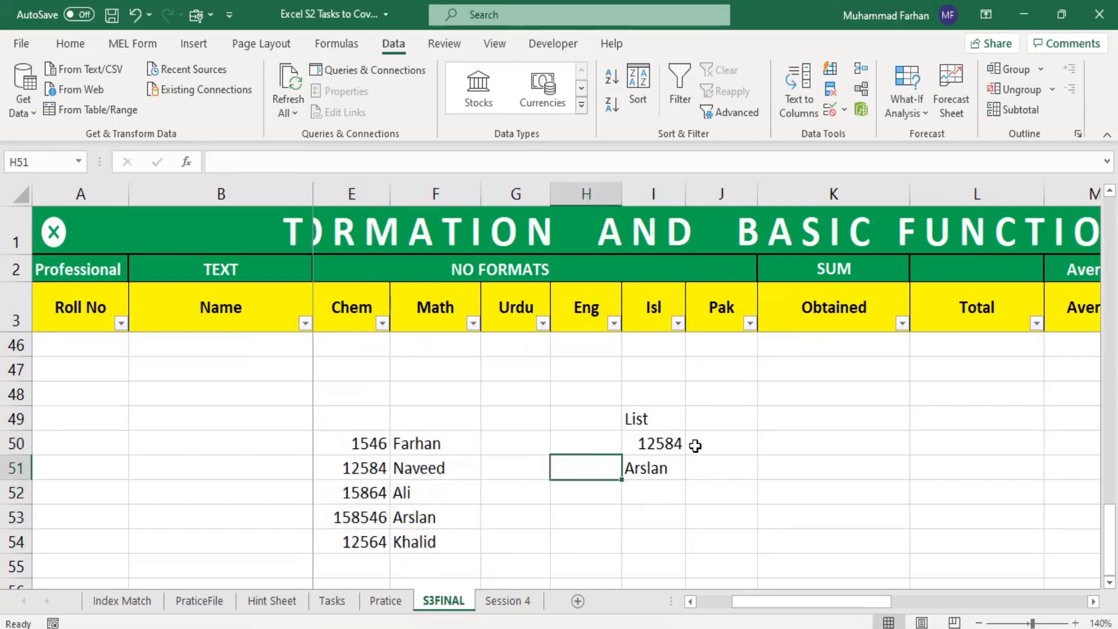
Step: Restrict cell K50 with data validation to whole numbers between 1 and 10
{"action": "left_click", "coordinate": [789, 443]}
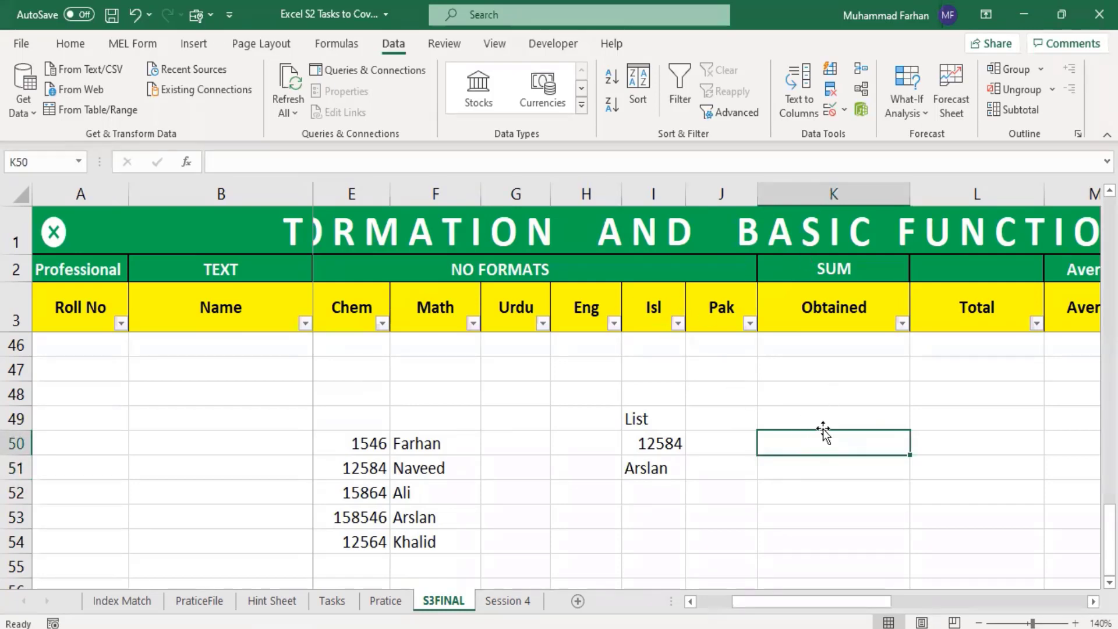
{"action": "left_click", "coordinate": [830, 110]}
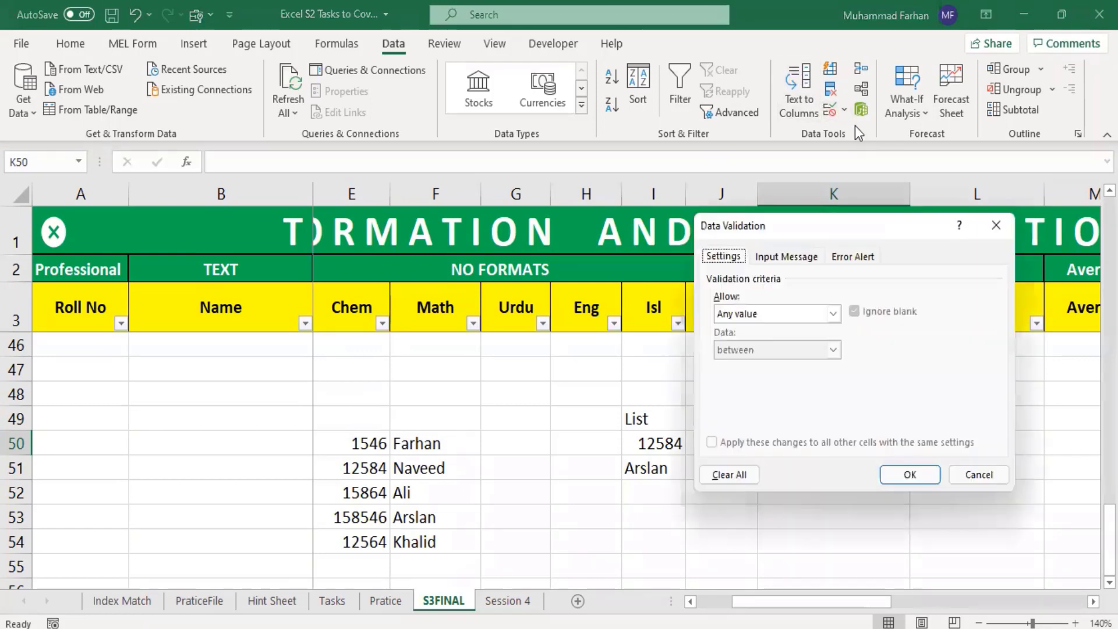
{"action": "left_click", "coordinate": [740, 314]}
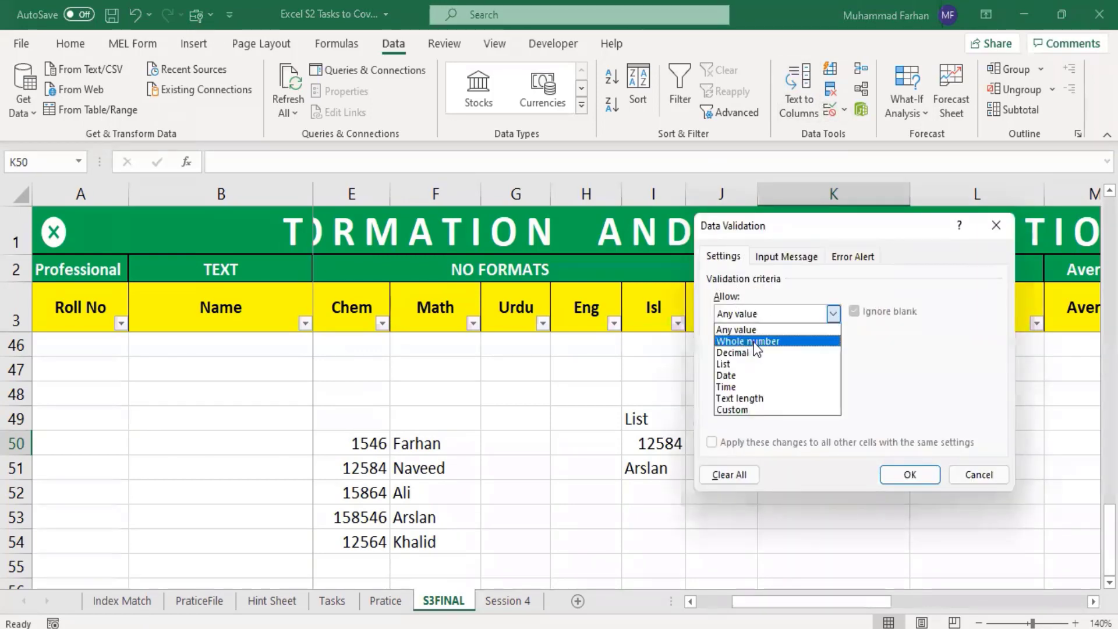
{"action": "left_click", "coordinate": [756, 343]}
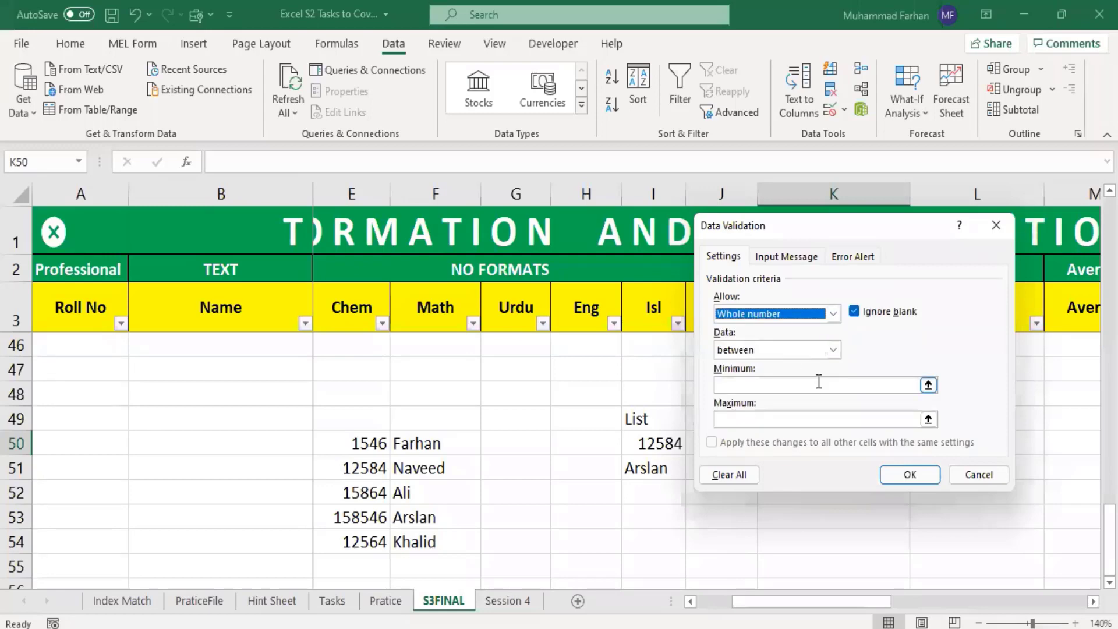
{"action": "left_click", "coordinate": [767, 386]}
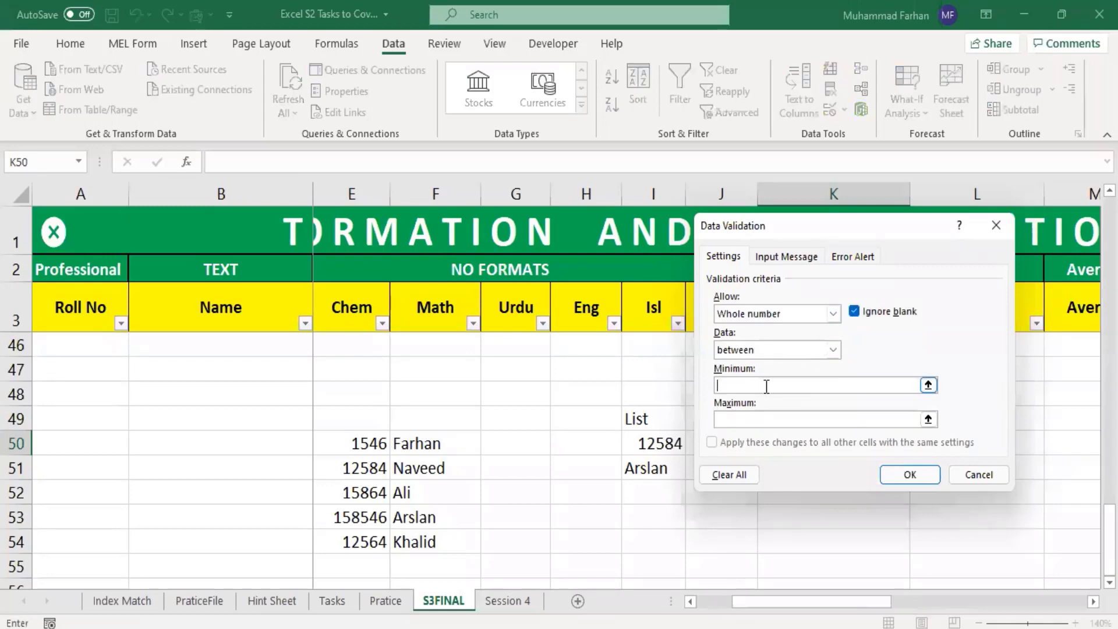
{"action": "left_click", "coordinate": [753, 419]}
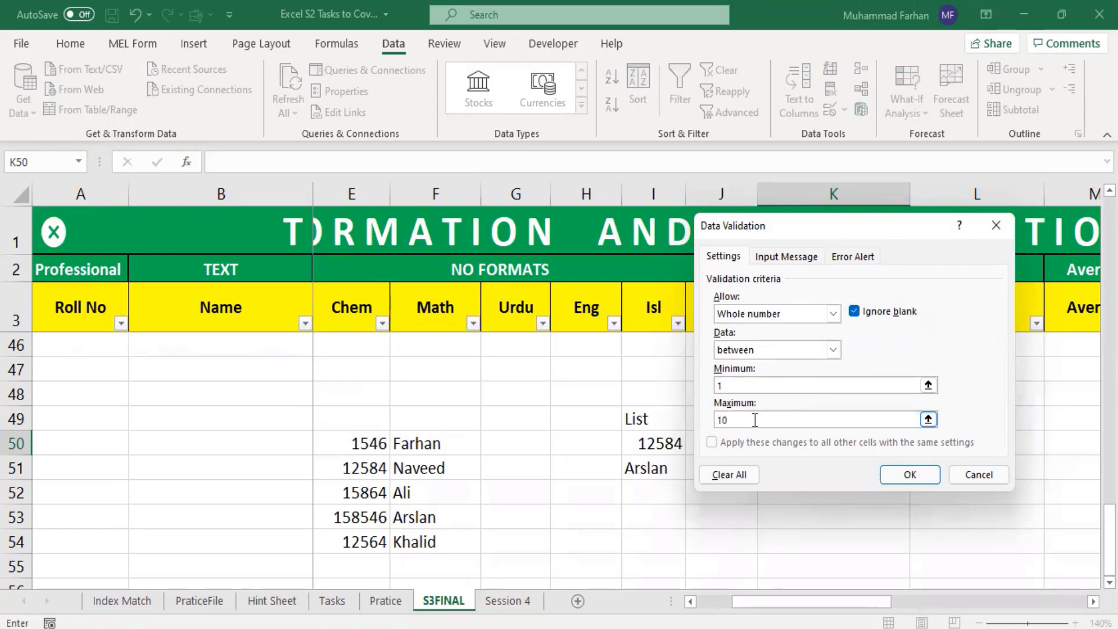
{"action": "left_click", "coordinate": [904, 473]}
{"action": "left_click", "coordinate": [884, 488]}
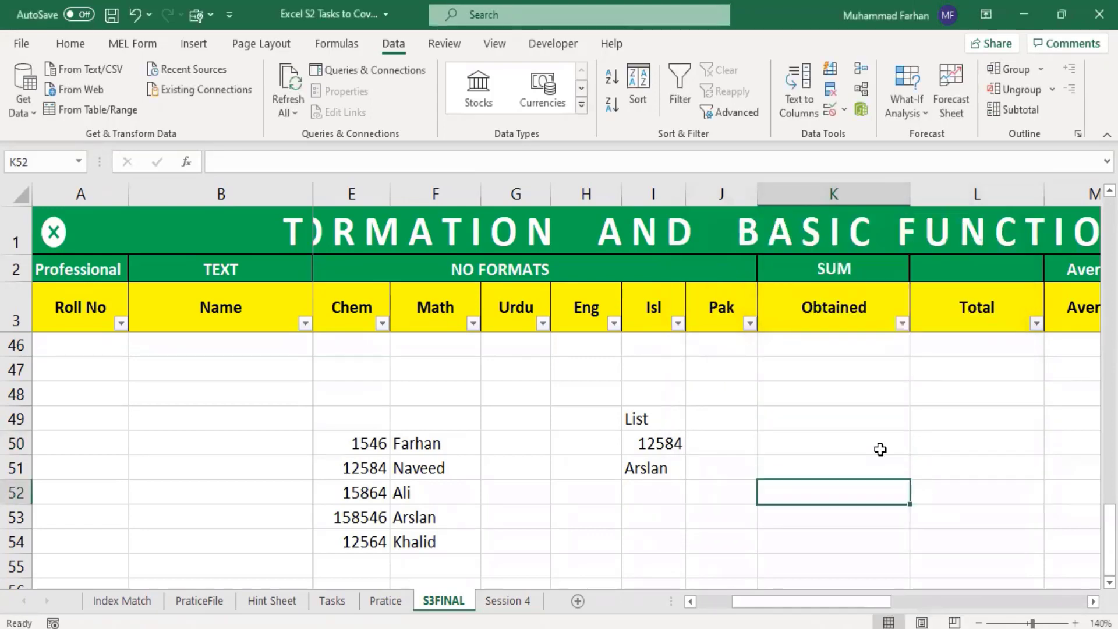
Step: Enter the allowed value 1 in the validated cell K50
{"action": "left_click", "coordinate": [902, 450]}
{"action": "left_click_drag", "start_coordinate": [902, 450], "coordinate": [866, 484]}
{"action": "left_click", "coordinate": [898, 448]}
{"action": "left_click", "coordinate": [864, 439]}
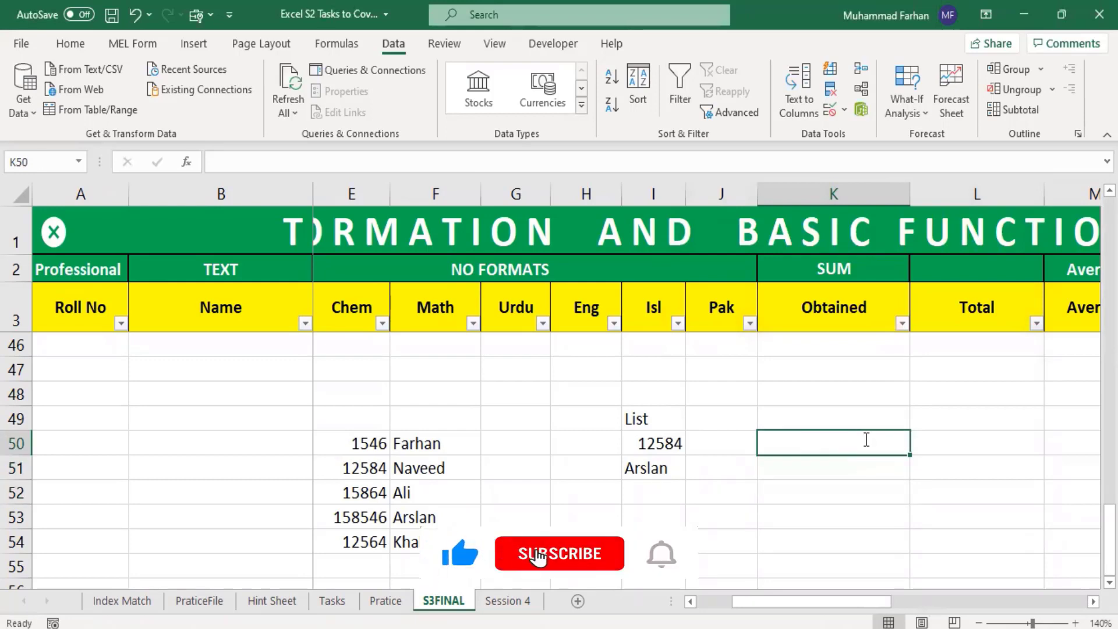
{"action": "type", "text": "1"}
{"action": "key", "text": "Return"}
Step: Test the whole-number rule in K50 by entering 11, and cancel the entry
{"action": "left_click", "coordinate": [865, 438]}
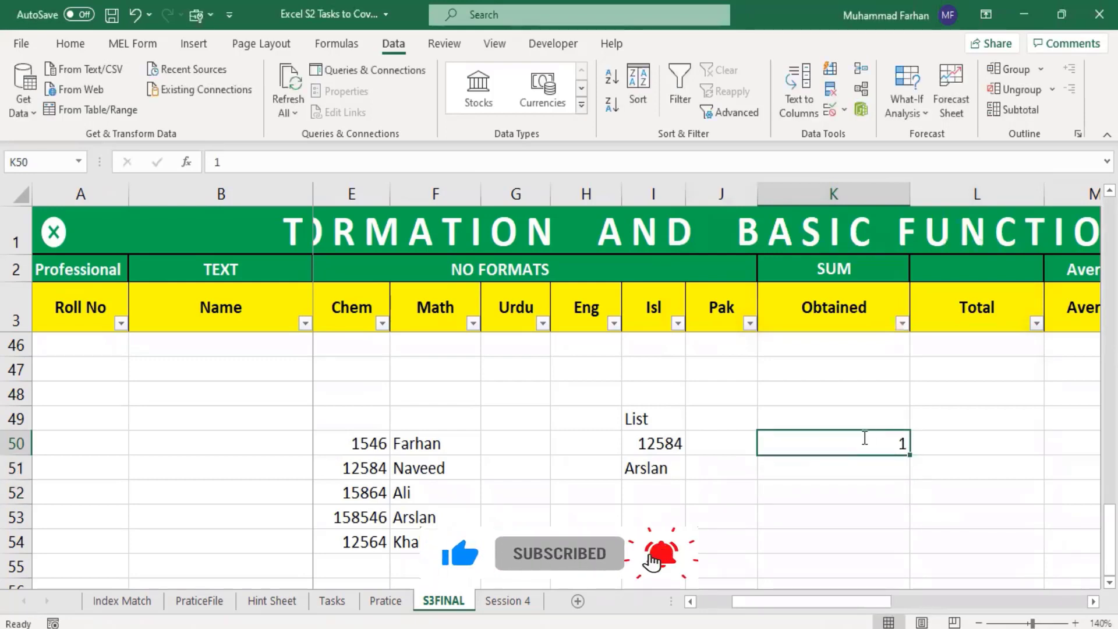
{"action": "type", "text": "11"}
{"action": "key", "text": "Return"}
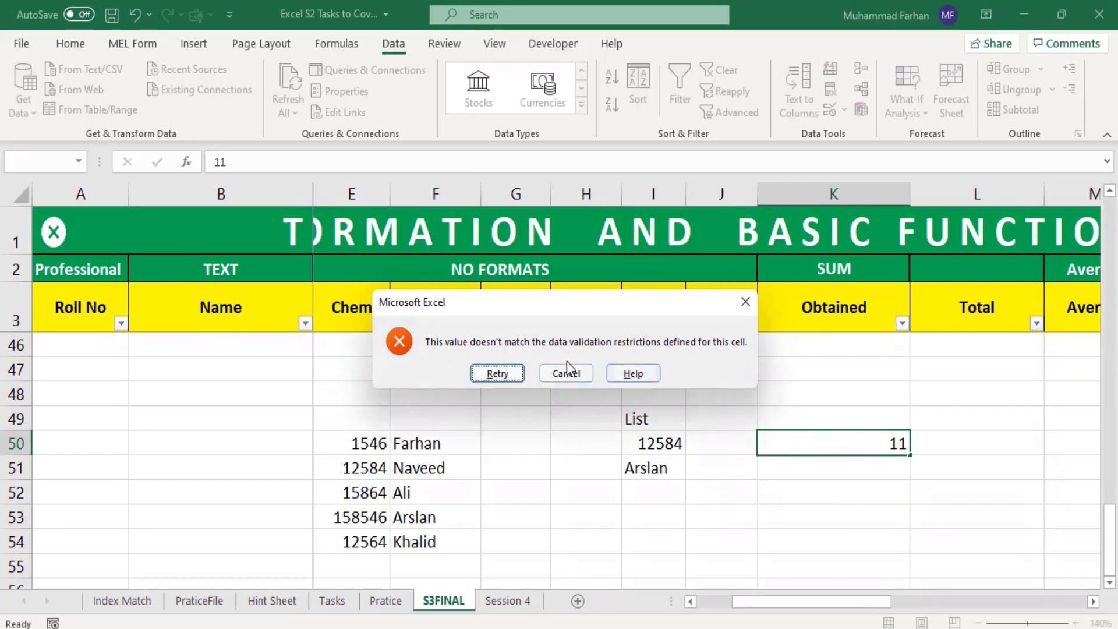
{"action": "left_click", "coordinate": [574, 374]}
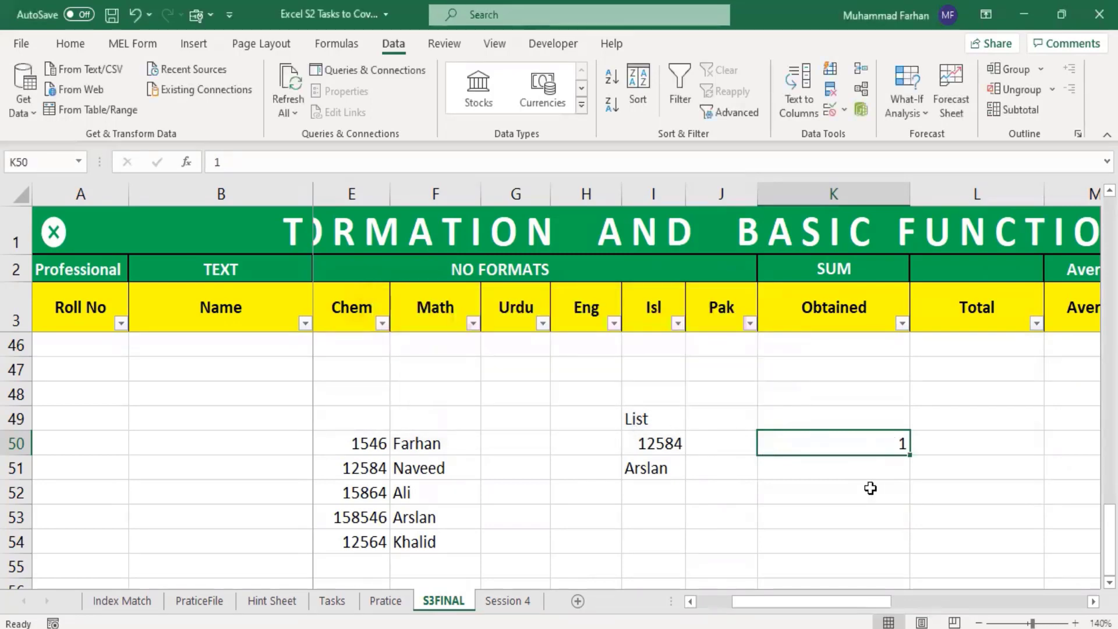
Step: Examine the number choices in cell I50's validation dropdown without picking another one
{"action": "left_click", "coordinate": [651, 450]}
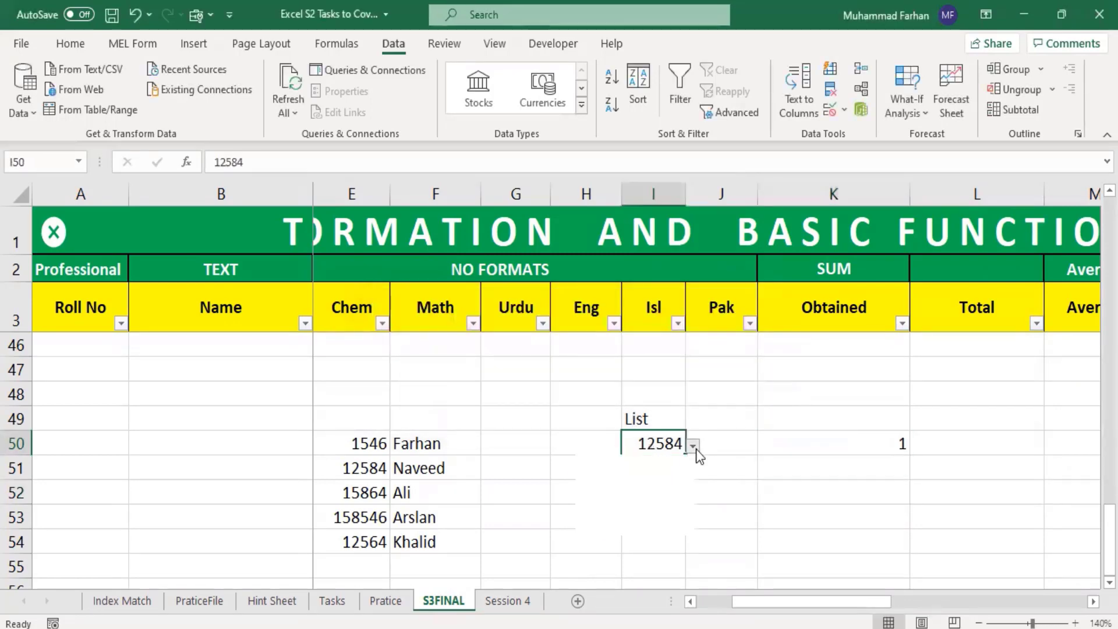
{"action": "left_click", "coordinate": [694, 447]}
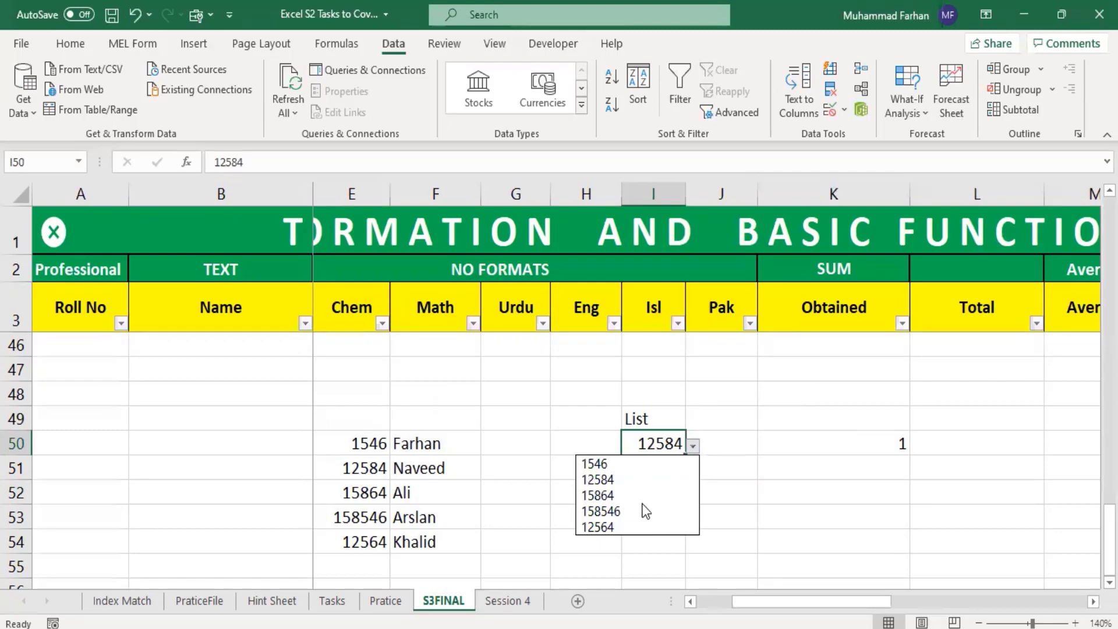
{"action": "left_click", "coordinate": [657, 447]}
{"action": "left_click", "coordinate": [870, 447]}
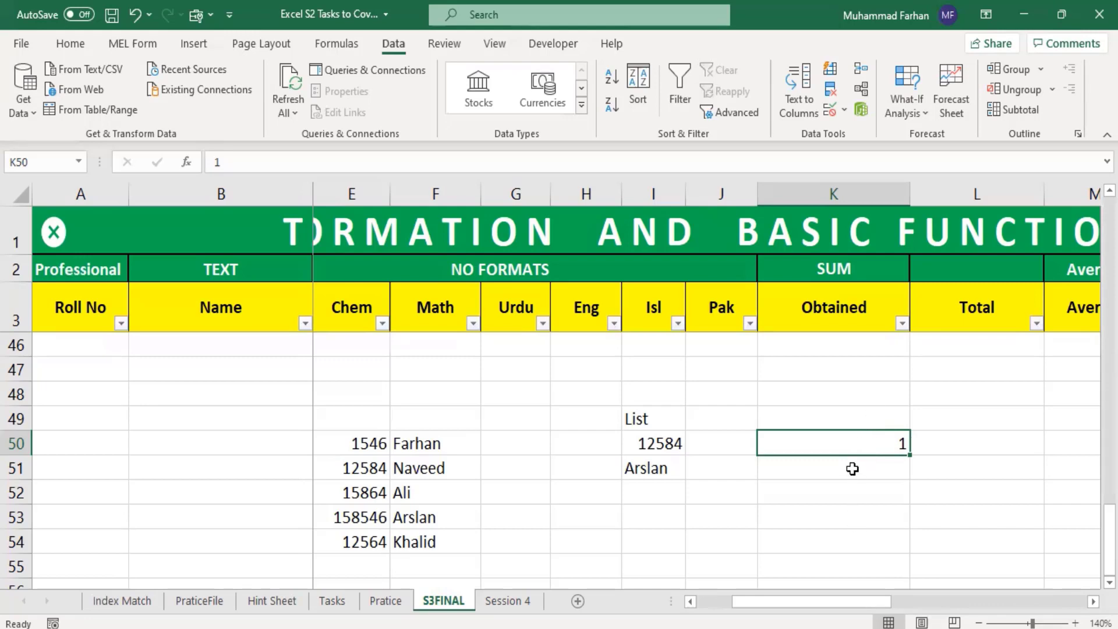
Step: Restrict cell K49 with data validation to a text length between 6 and 13 characters
{"action": "left_click", "coordinate": [790, 415]}
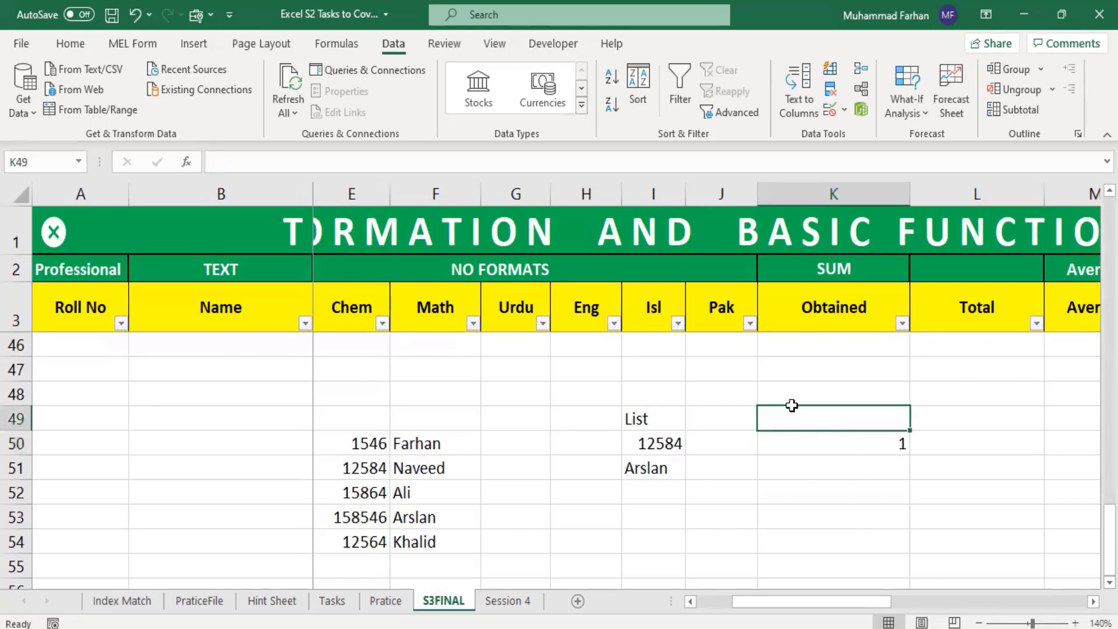
{"action": "left_click", "coordinate": [844, 109]}
{"action": "left_click", "coordinate": [867, 128]}
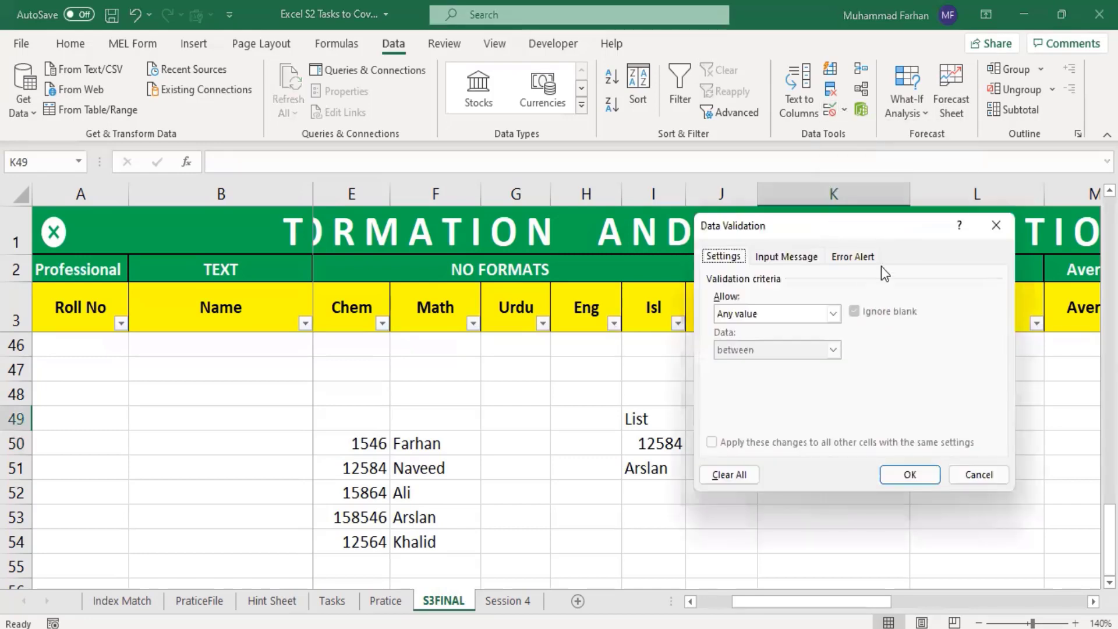
{"action": "left_click", "coordinate": [833, 314]}
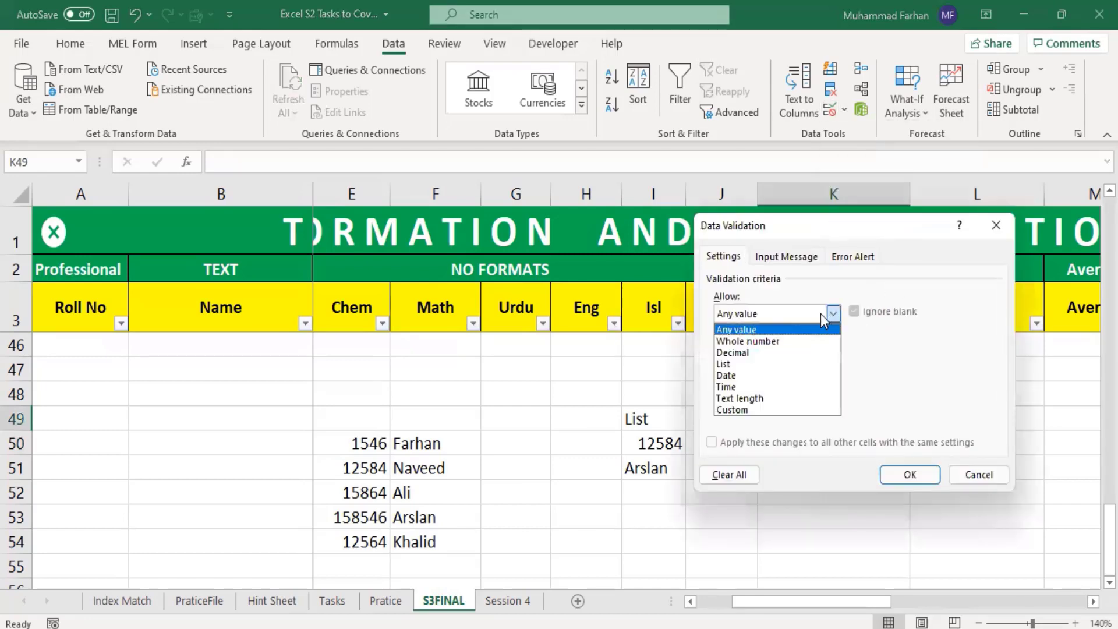
{"action": "left_click", "coordinate": [805, 398]}
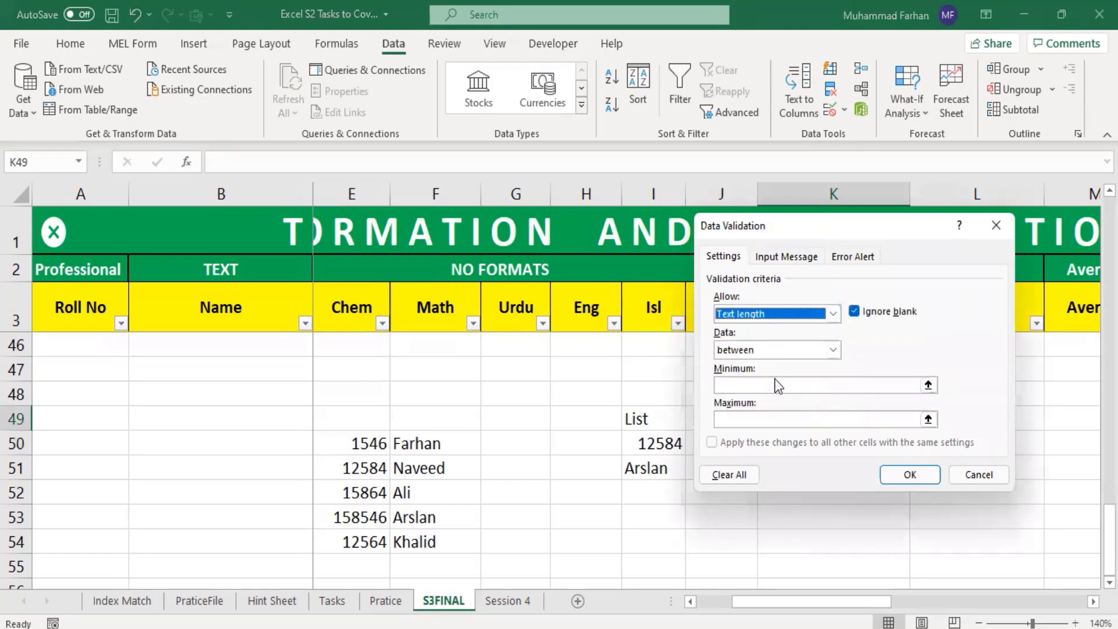
{"action": "left_click", "coordinate": [754, 386]}
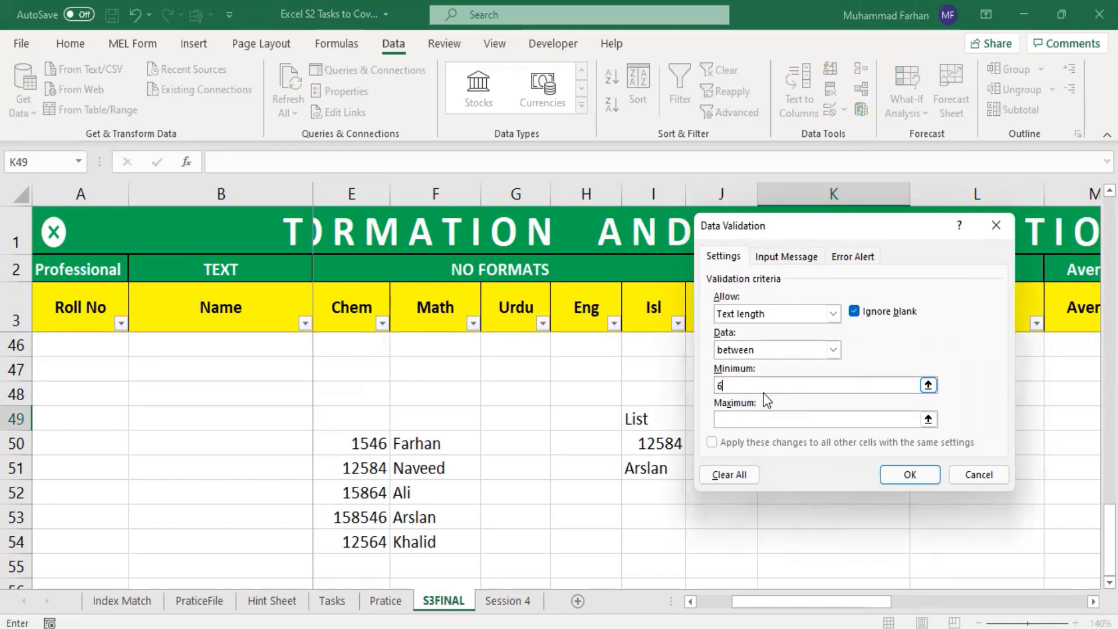
{"action": "left_click", "coordinate": [769, 423]}
{"action": "type", "text": "13"}
{"action": "left_click", "coordinate": [917, 473]}
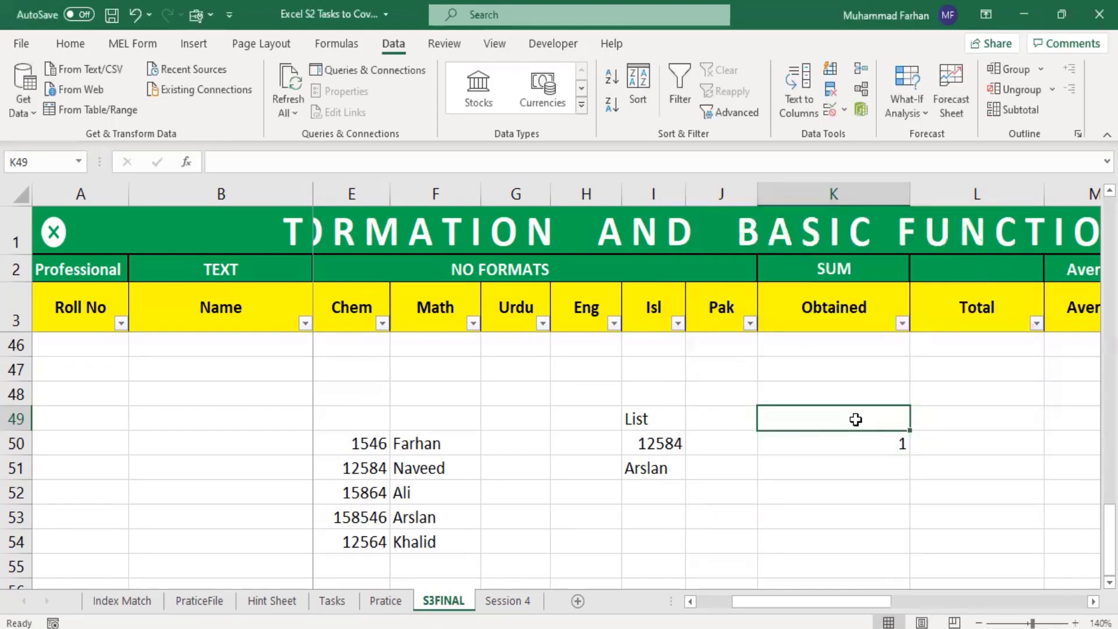
Step: Test the text-length rule in K49 with a five-letter name, and cancel the entry
{"action": "type", "text": "Fr"}
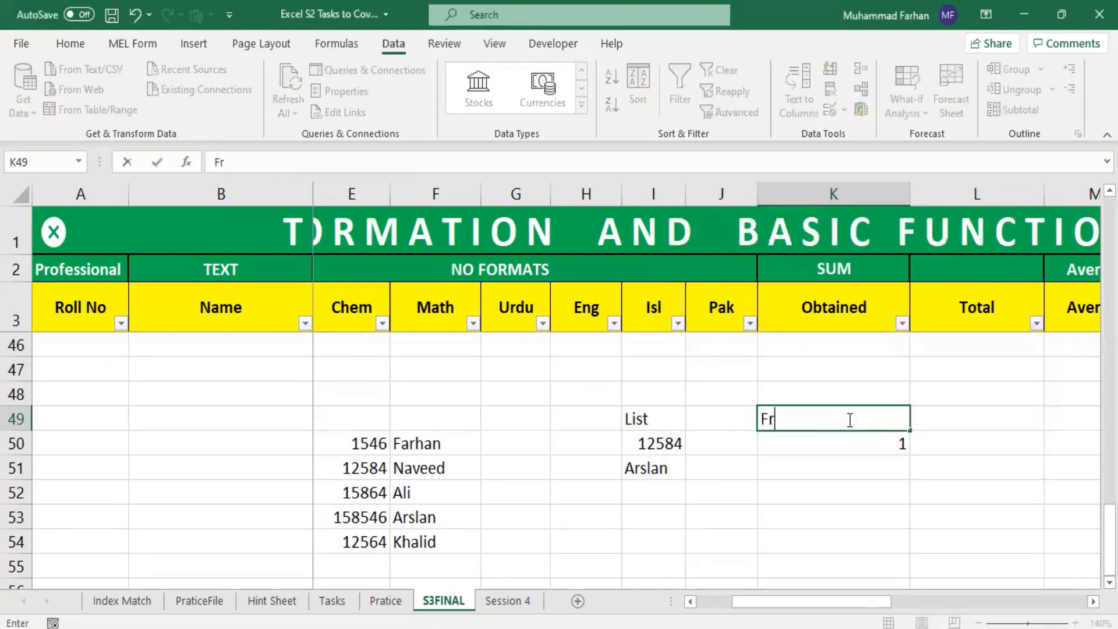
{"action": "type", "text": "rha"}
{"action": "left_click", "coordinate": [976, 446]}
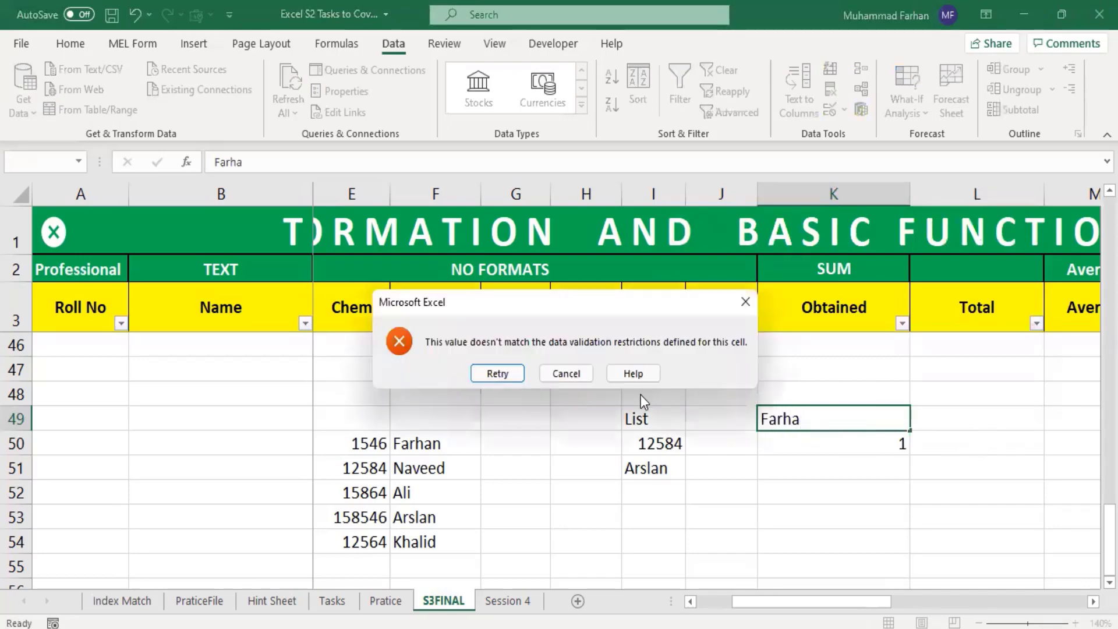
{"action": "left_click", "coordinate": [564, 373]}
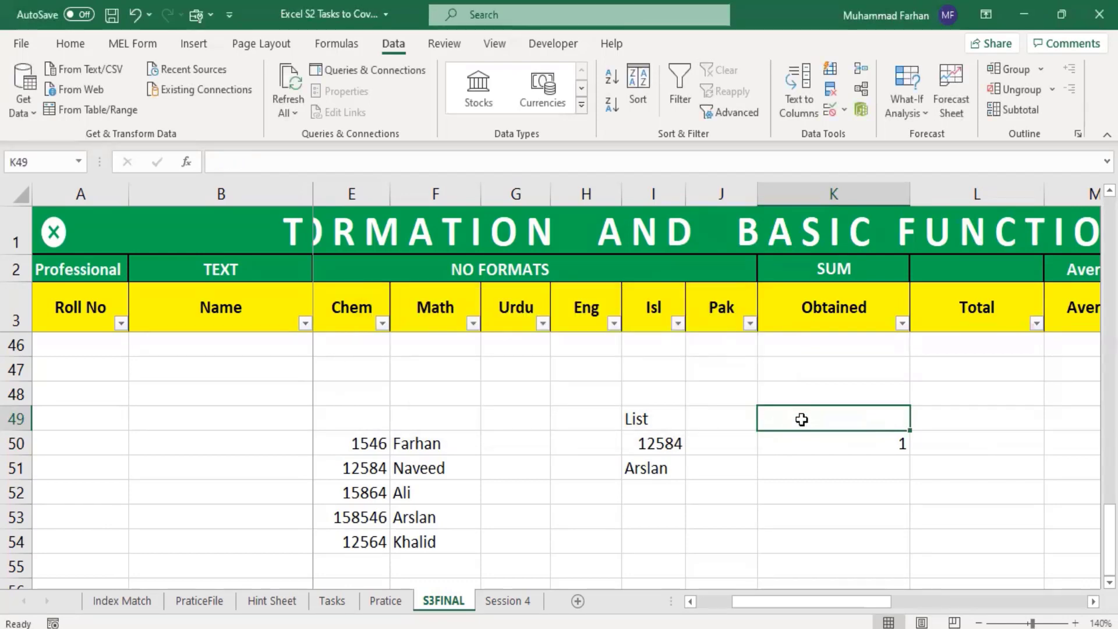
Step: Enter a full name, first name and surname, in the text-length-validated cell K49
{"action": "key", "text": "BackSpace"}
{"action": "type", "text": "Fr"}
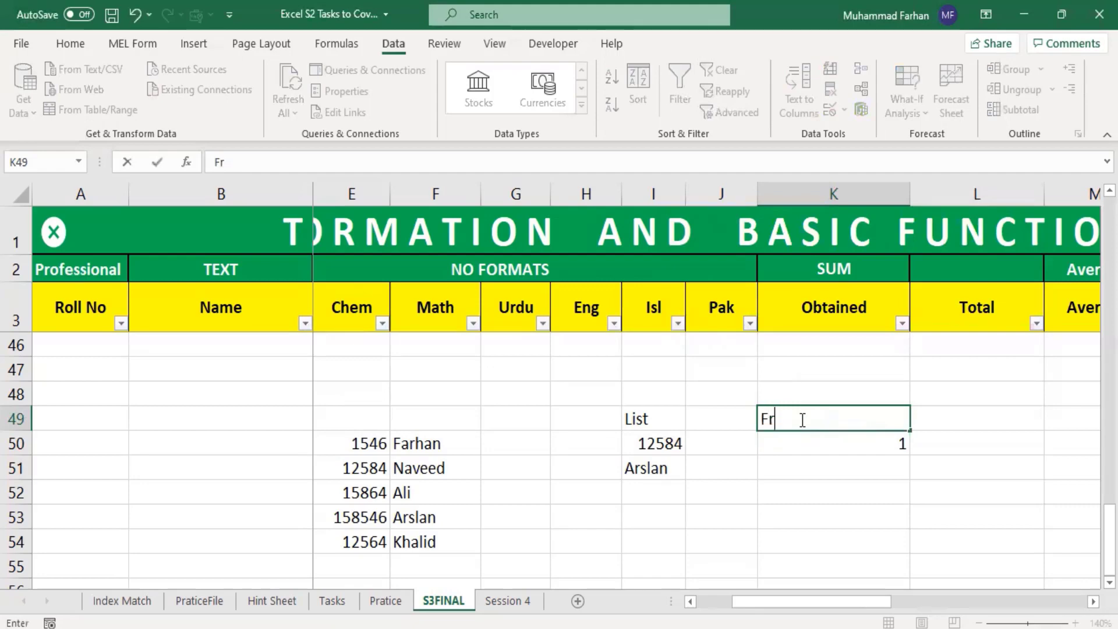
{"action": "key", "text": "BackSpace"}
{"action": "type", "text": "arhan yousaf"}
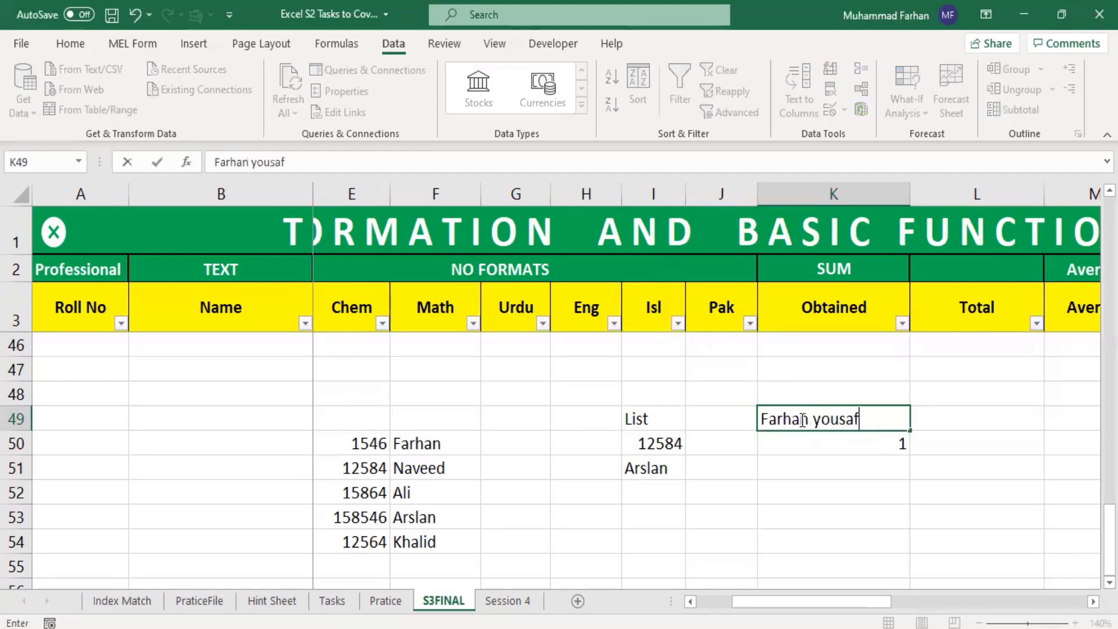
{"action": "left_click", "coordinate": [973, 444]}
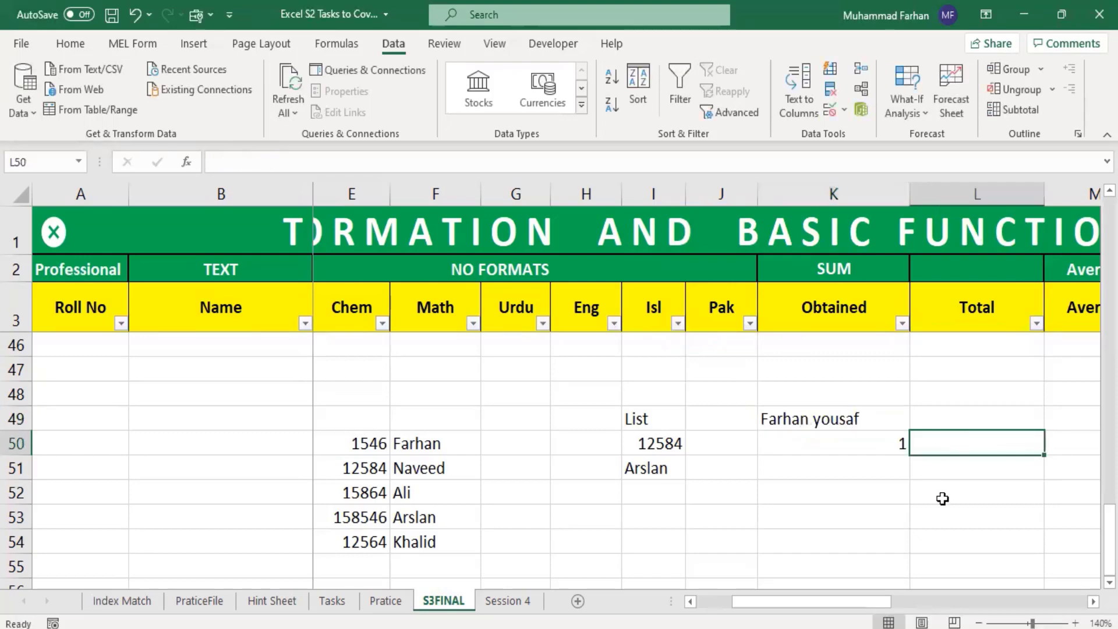
Step: Test the text-length rule in K49 by entering the single character 1, and cancel the entry
{"action": "left_click", "coordinate": [830, 417]}
{"action": "left_click", "coordinate": [1022, 449]}
{"action": "left_click", "coordinate": [867, 424]}
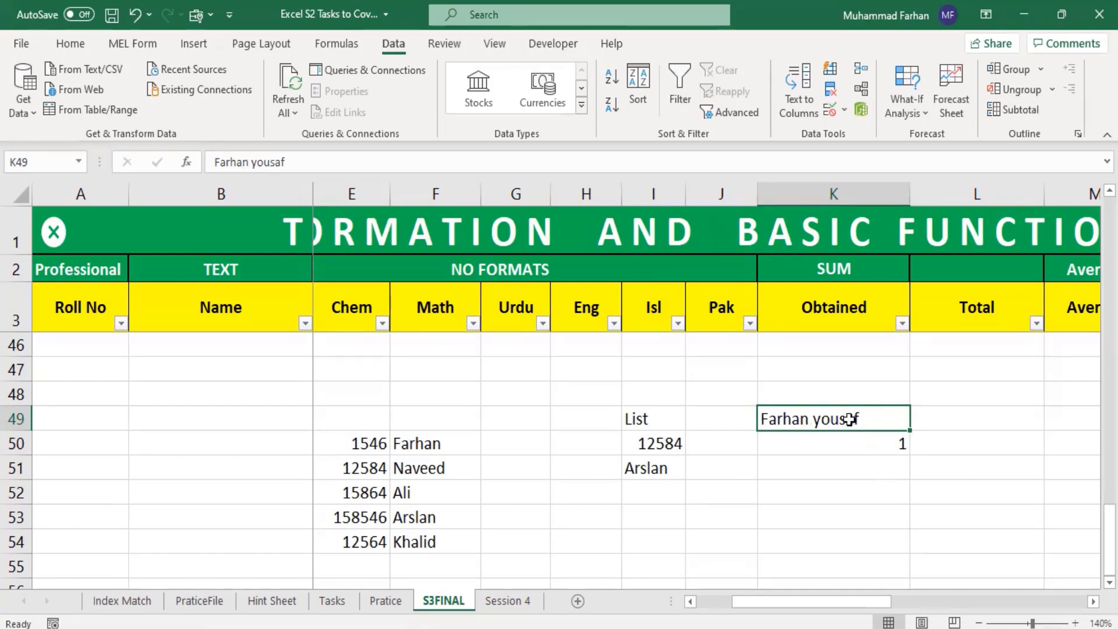
{"action": "type", "text": "1"}
{"action": "key", "text": "Return"}
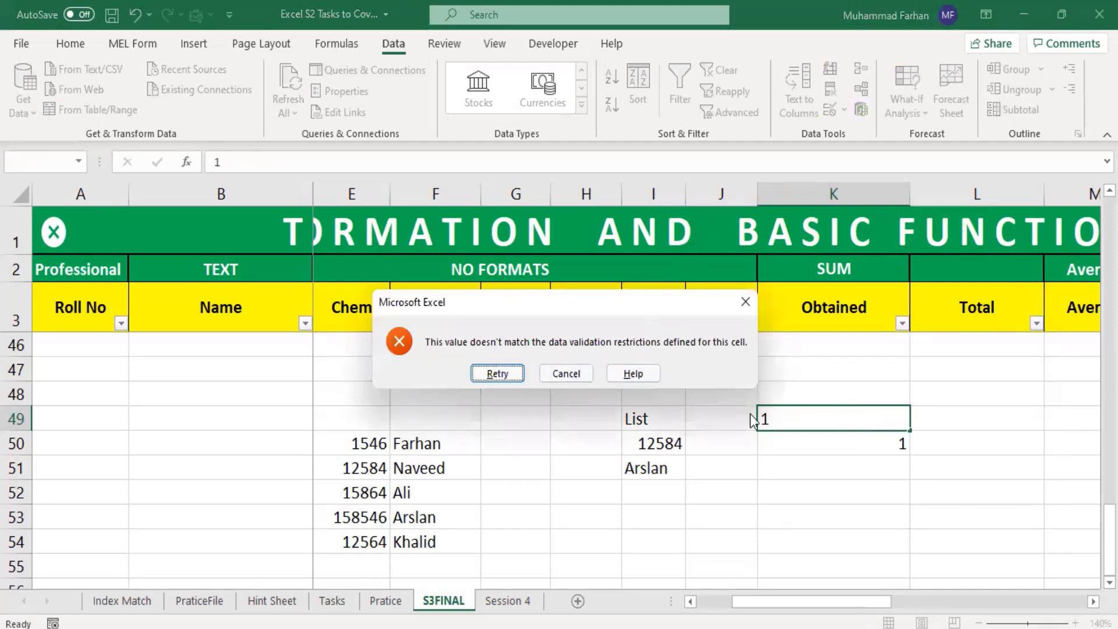
{"action": "left_click", "coordinate": [585, 375]}
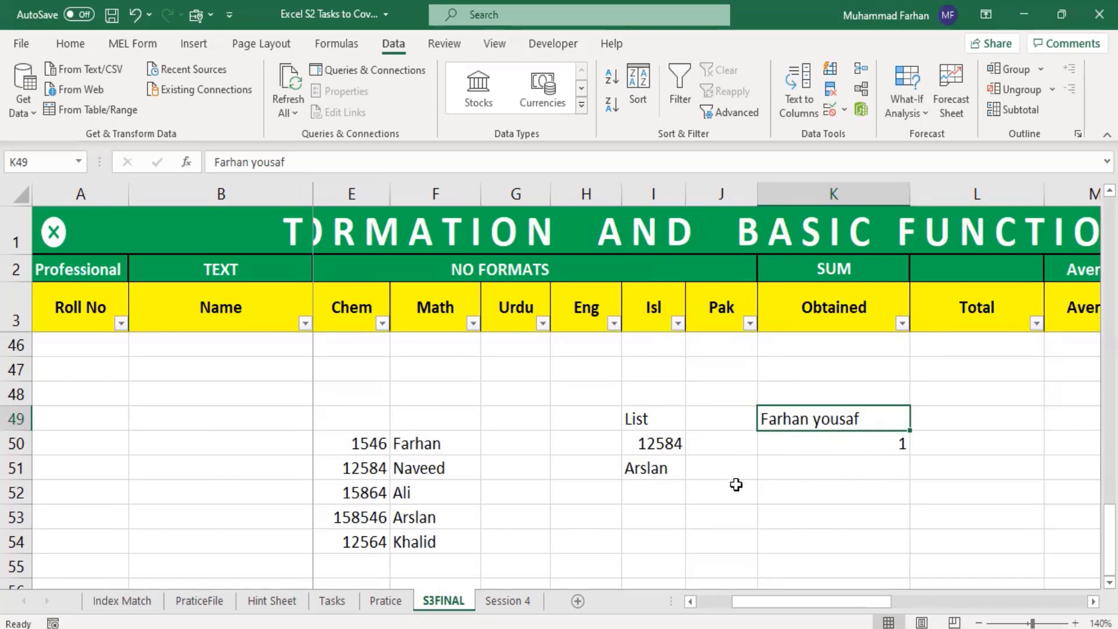
{"action": "left_click", "coordinate": [854, 460]}
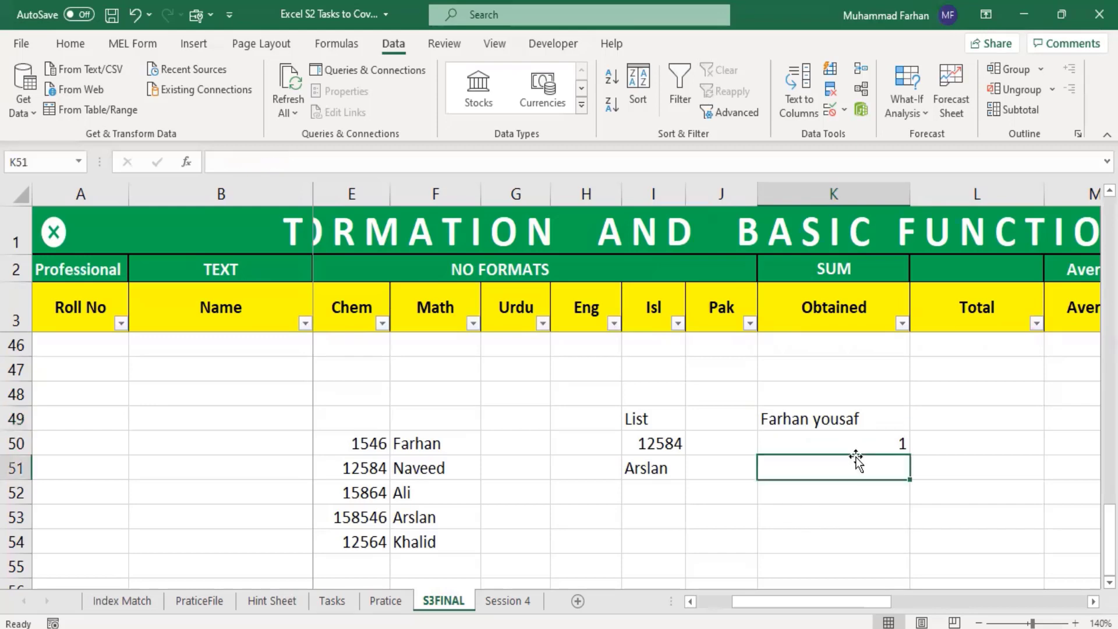
{"action": "left_click", "coordinate": [855, 450]}
{"action": "left_click", "coordinate": [867, 488]}
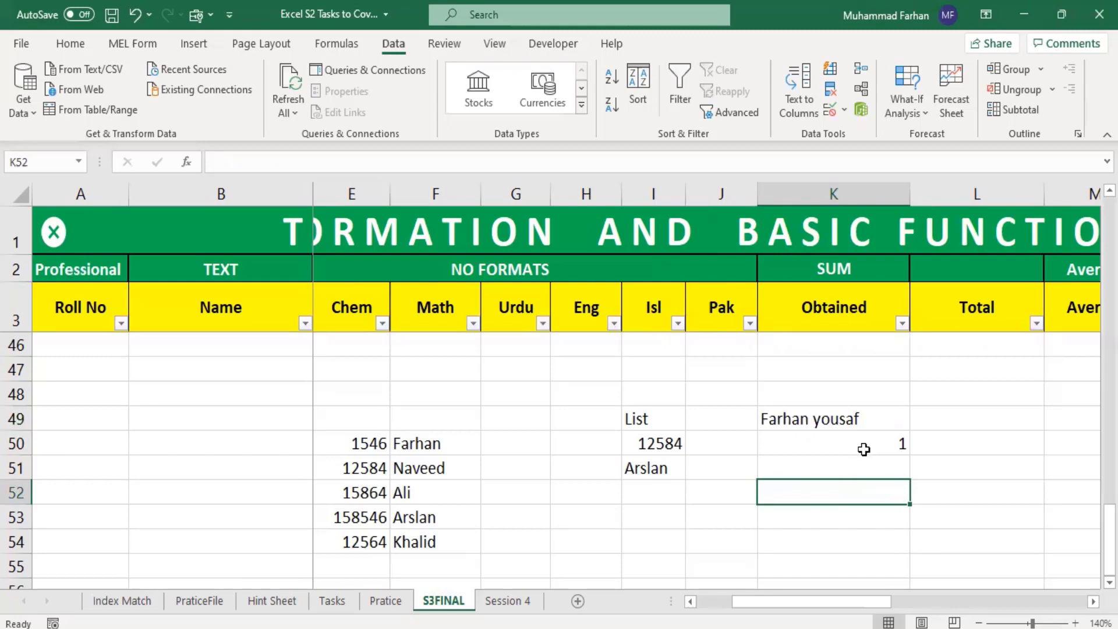
{"action": "left_click", "coordinate": [848, 466]}
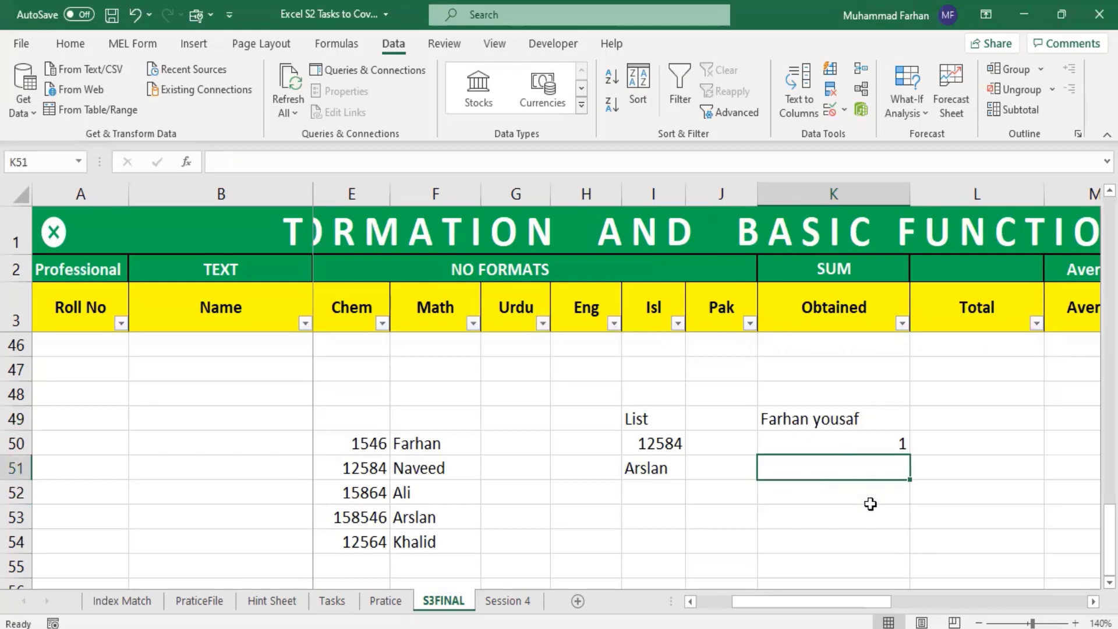
{"action": "left_click", "coordinate": [869, 512]}
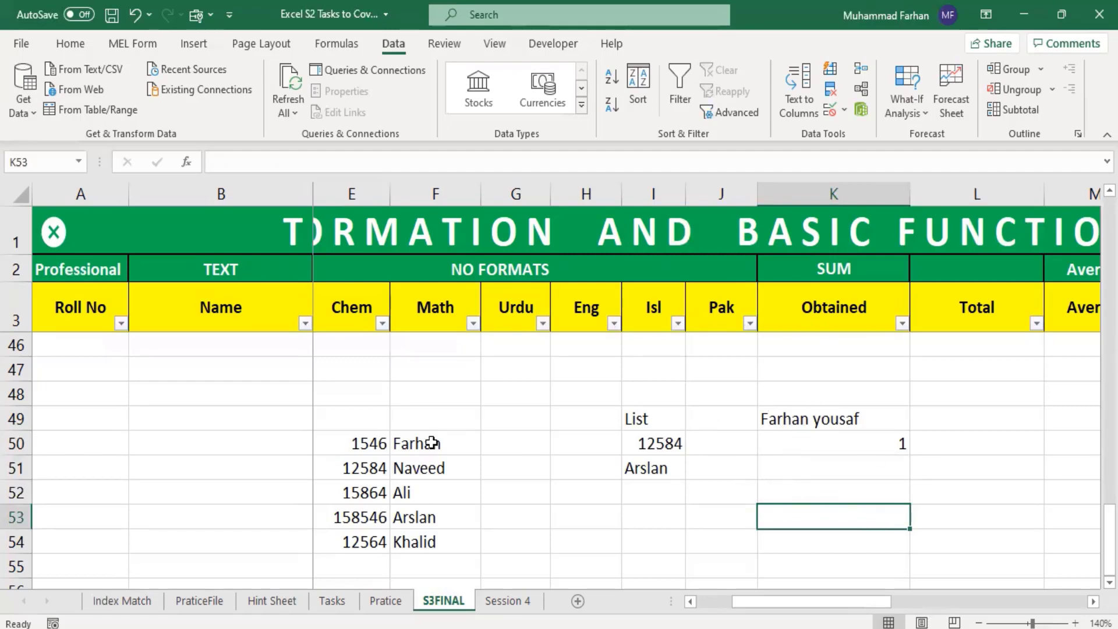
{"action": "left_click", "coordinate": [412, 447]}
{"action": "left_click", "coordinate": [588, 469]}
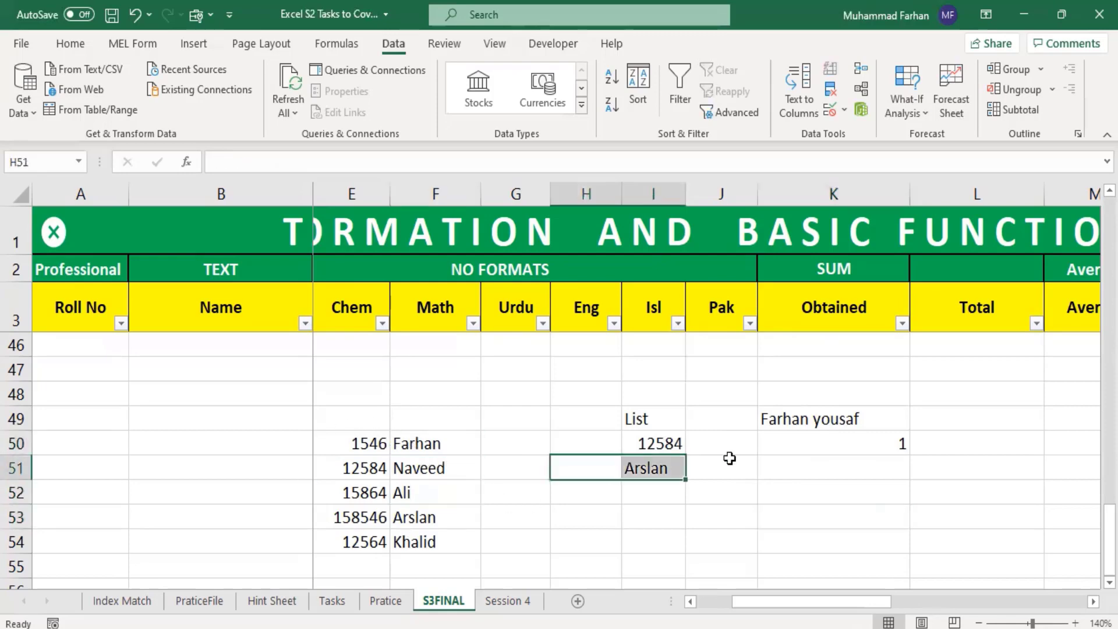
{"action": "left_click", "coordinate": [821, 438]}
{"action": "left_click", "coordinate": [795, 490]}
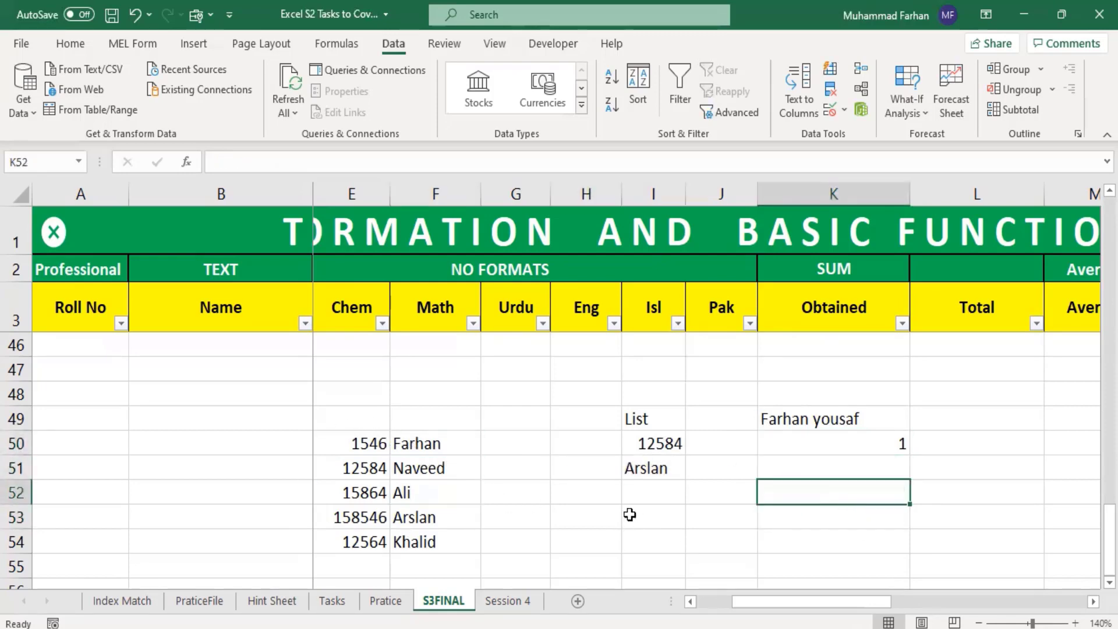
Step: Restrict cell K51 with data validation to a list whose source is 1,2,3,4,5,6,a,b,c,d,e
{"action": "left_click", "coordinate": [413, 447]}
{"action": "left_click_drag", "start_coordinate": [413, 458], "coordinate": [422, 545]}
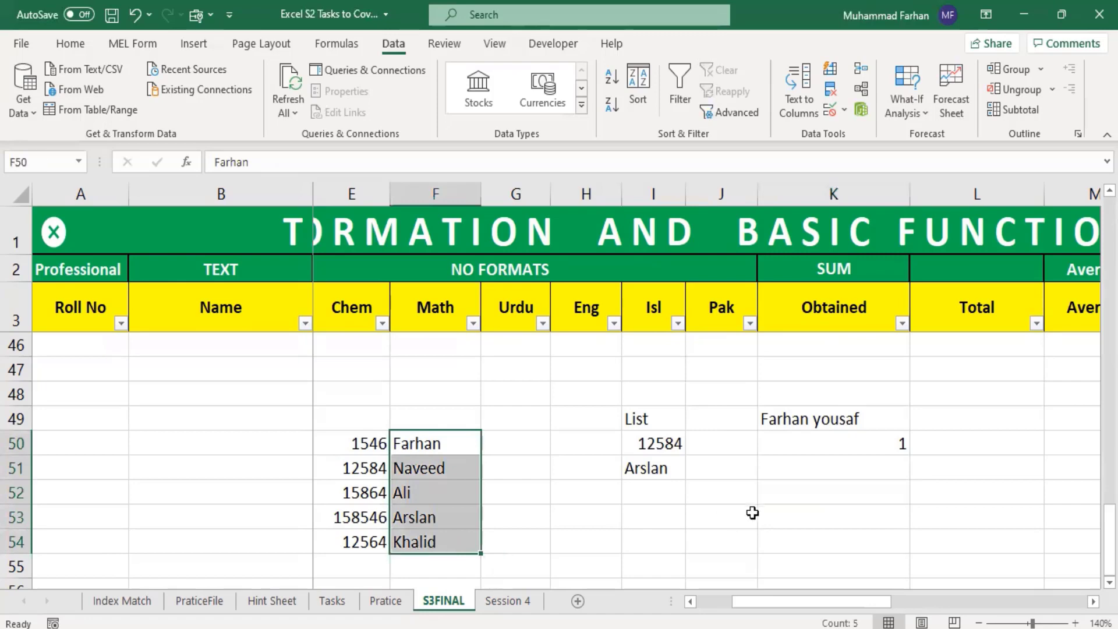
{"action": "left_click", "coordinate": [784, 499]}
{"action": "left_click", "coordinate": [832, 463]}
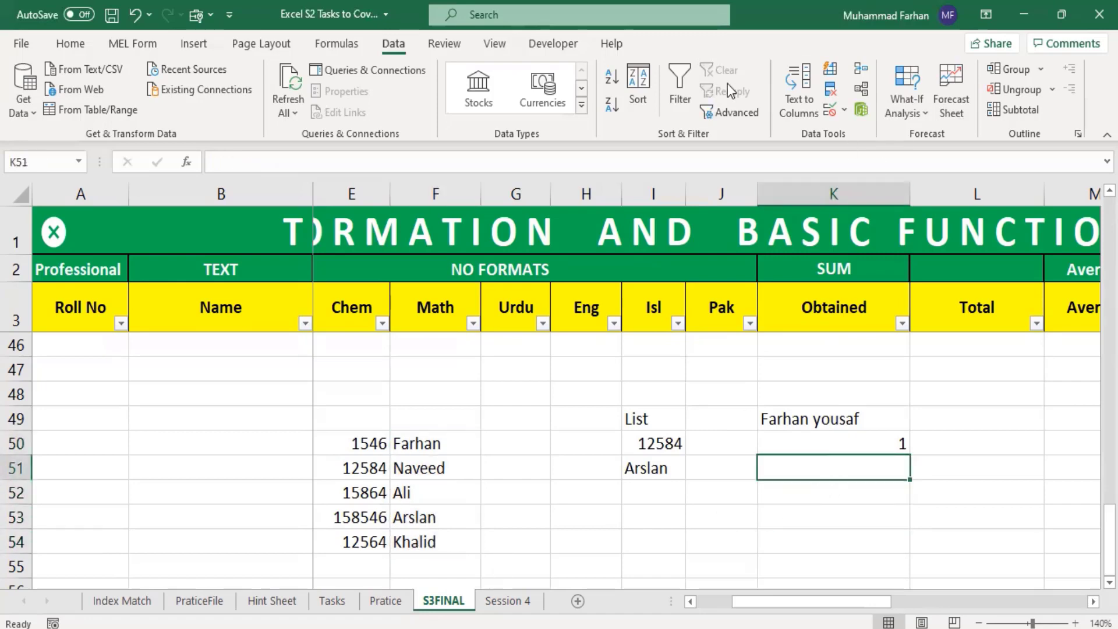
{"action": "left_click", "coordinate": [846, 109]}
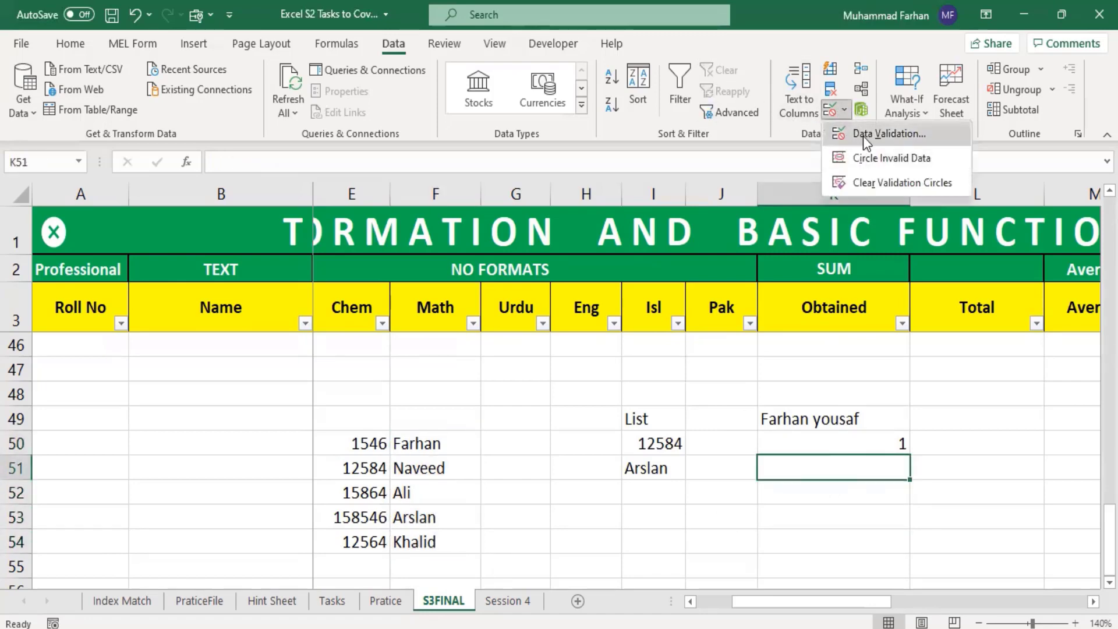
{"action": "left_click", "coordinate": [864, 136]}
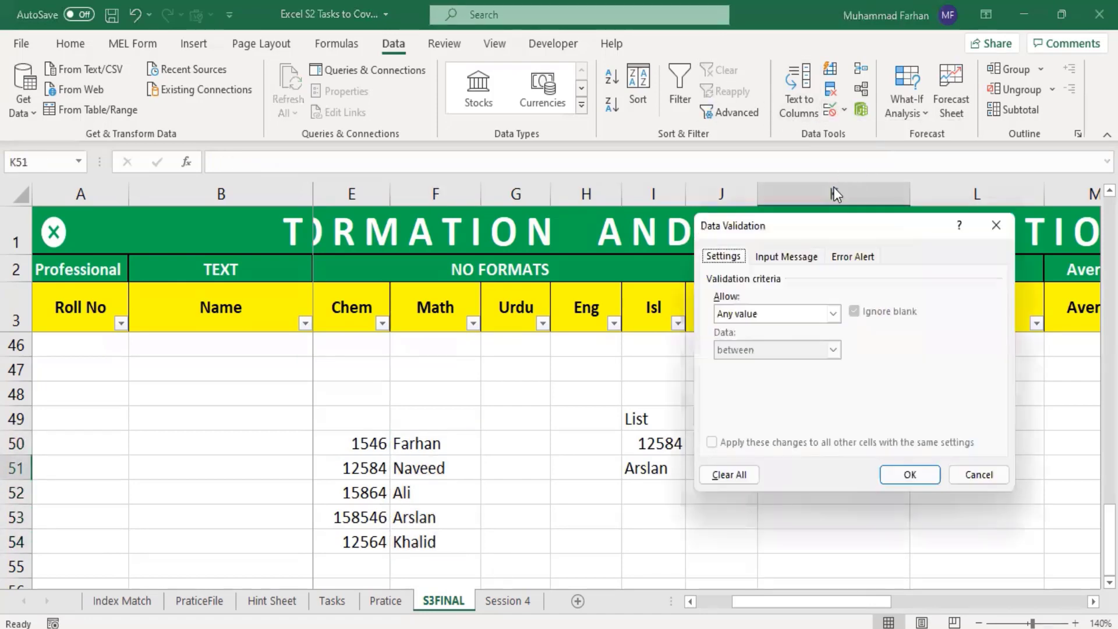
{"action": "left_click", "coordinate": [775, 314]}
{"action": "left_click", "coordinate": [763, 364]}
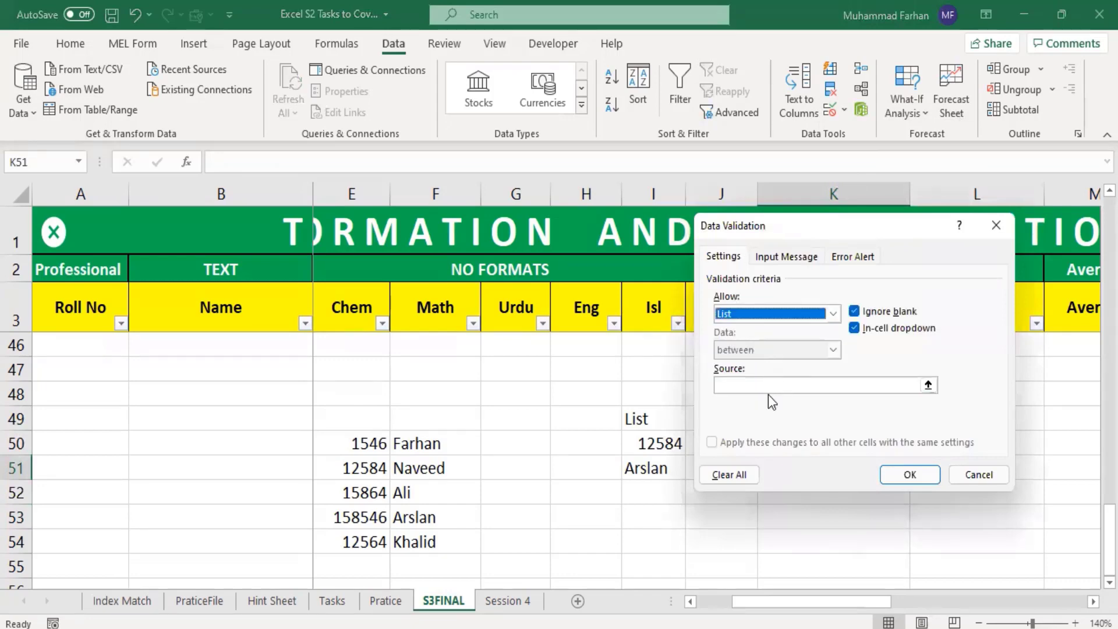
{"action": "left_click", "coordinate": [774, 390]}
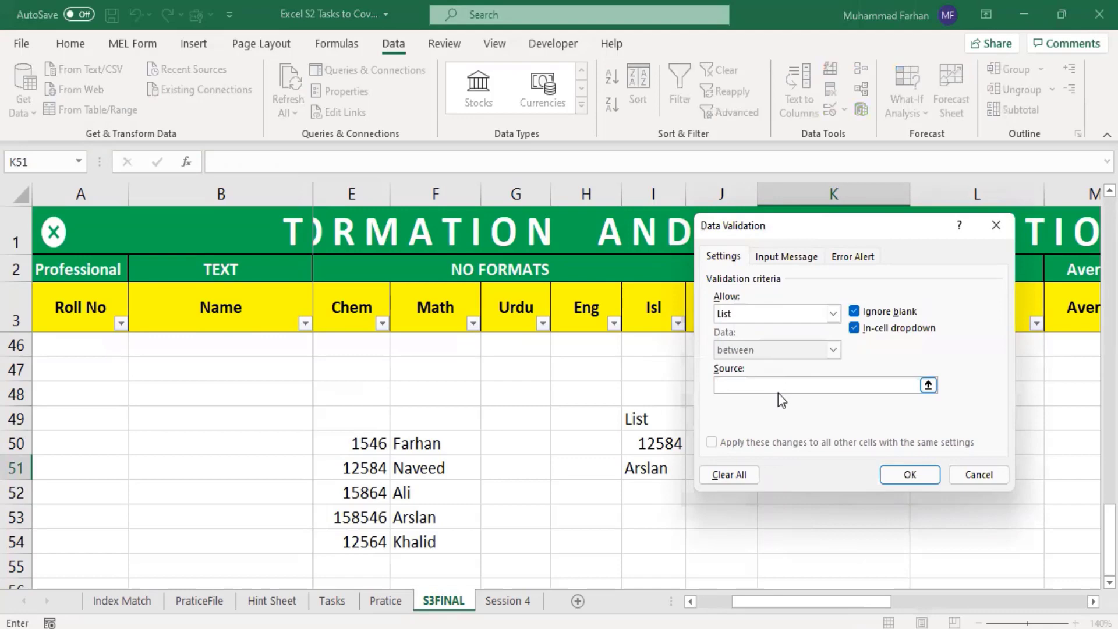
{"action": "type", "text": "1,2,3,4,5,6,a,b,c,d,"}
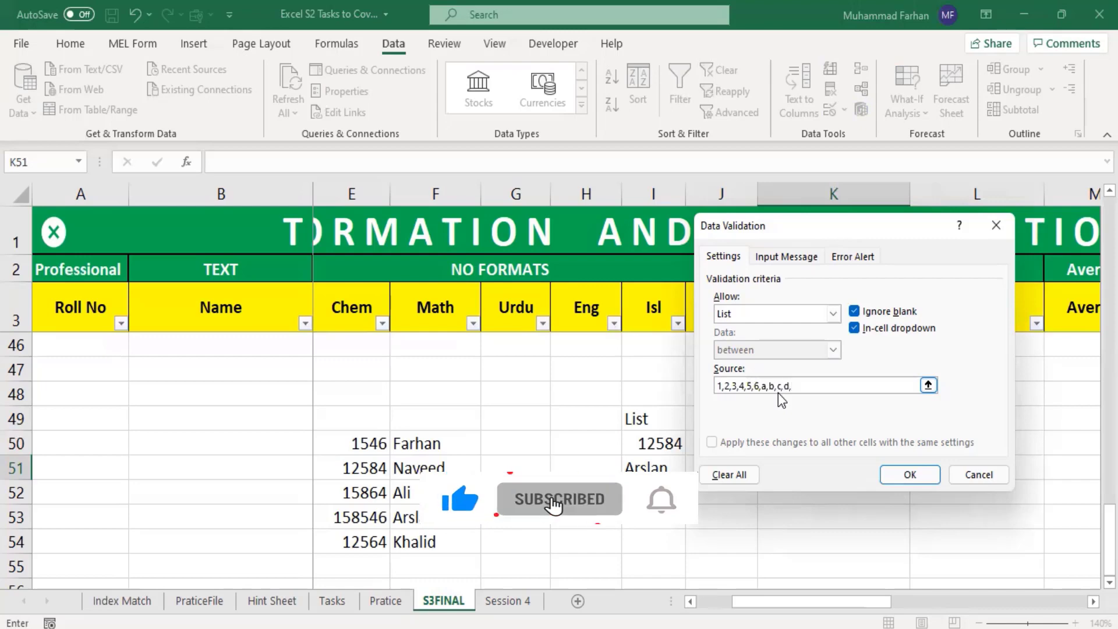
{"action": "type", "text": "e"}
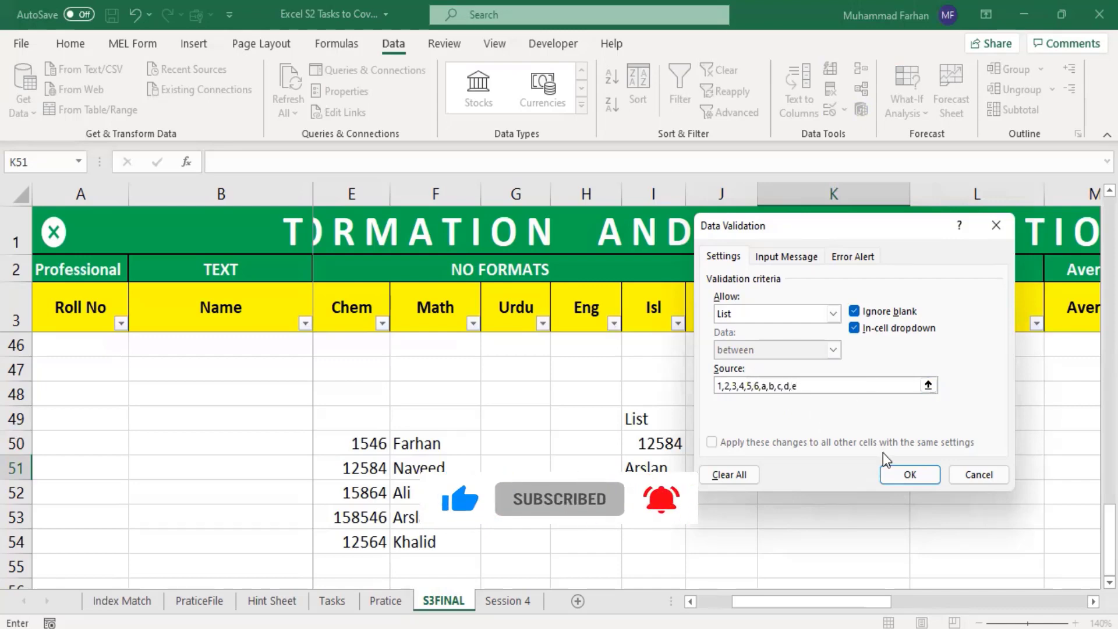
{"action": "left_click", "coordinate": [910, 474]}
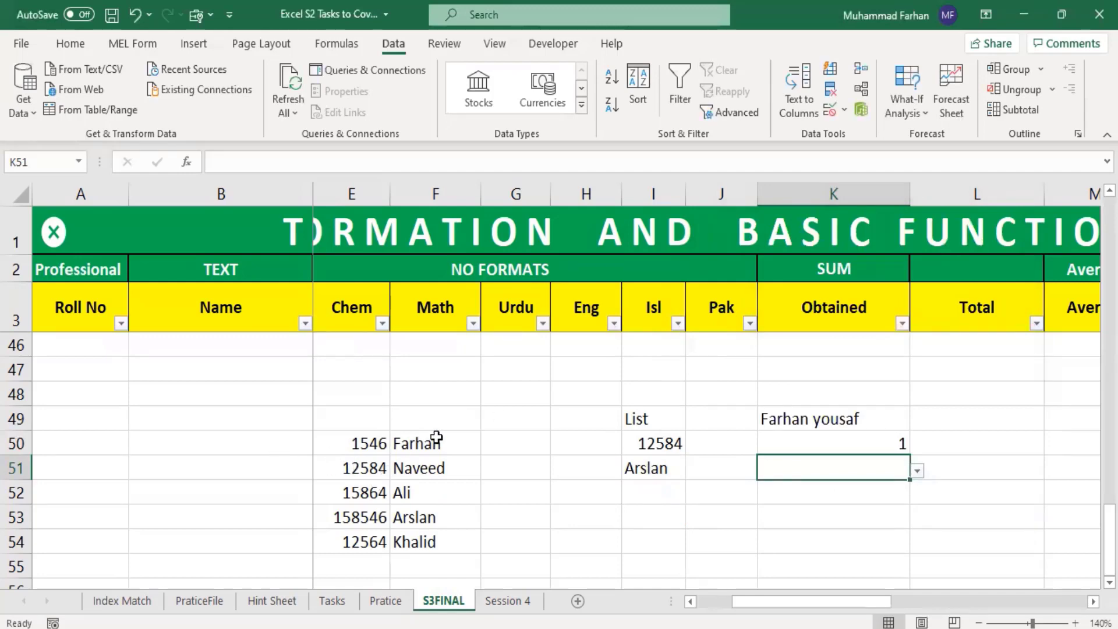
Step: Look through the items in K51's dropdown list and close it without choosing one
{"action": "left_click", "coordinate": [917, 471]}
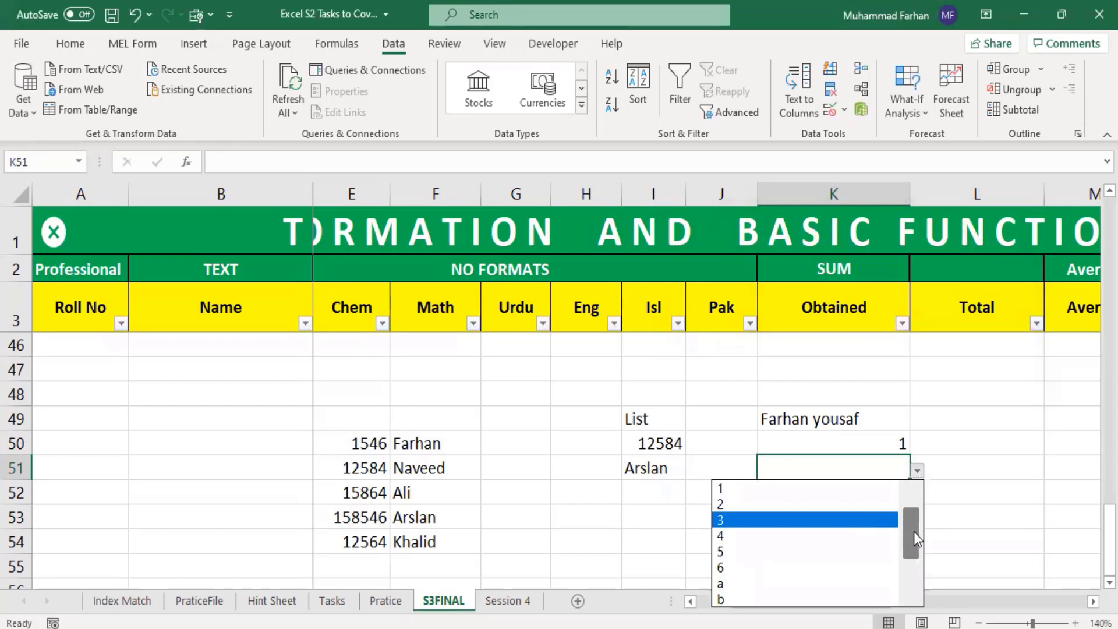
{"action": "mouse_move", "coordinate": [914, 532]}
{"action": "left_mouse_down"}
{"action": "mouse_move", "coordinate": [917, 561]}
{"action": "mouse_move", "coordinate": [922, 512]}
{"action": "left_mouse_up"}
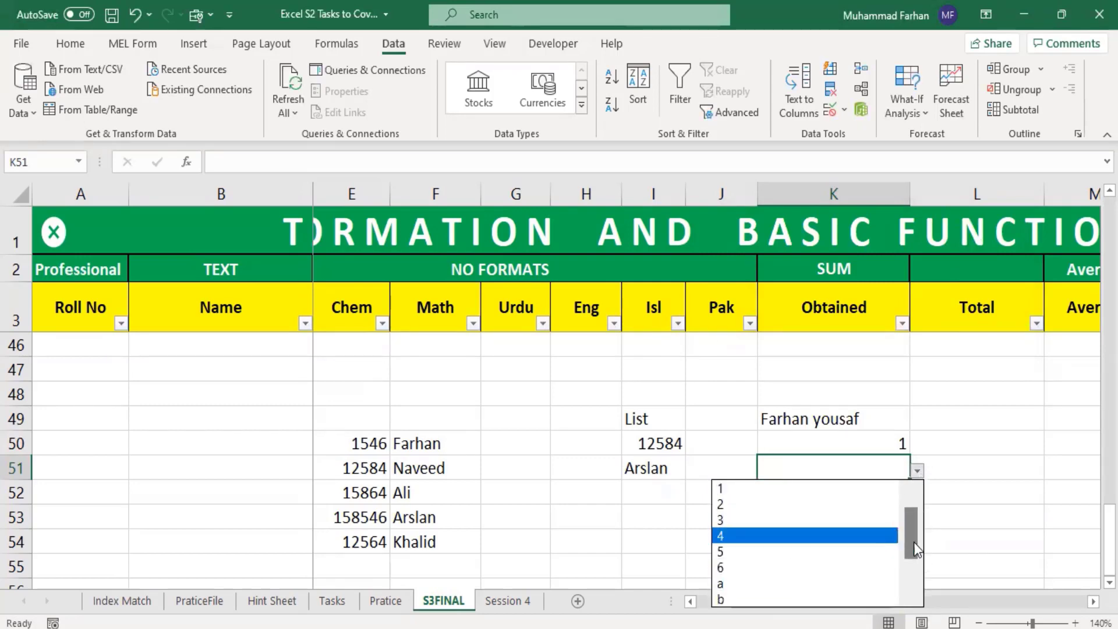
{"action": "left_click_drag", "start_coordinate": [914, 543], "coordinate": [917, 584]}
{"action": "left_click_drag", "start_coordinate": [912, 537], "coordinate": [927, 476]}
{"action": "left_click", "coordinate": [961, 439]}
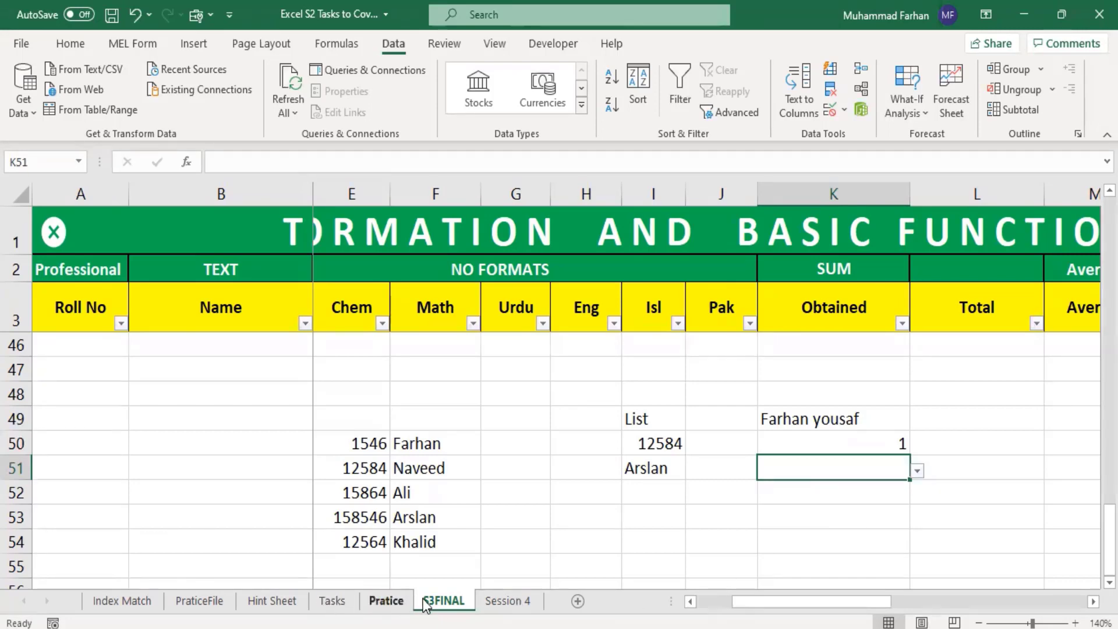
Step: Enter a COUNT formula over the table's Length of Alphabets column in cell C22, below the total number of students
{"action": "scroll", "coordinate": [318, 463], "scroll_direction": "up", "scroll_amount": 7}
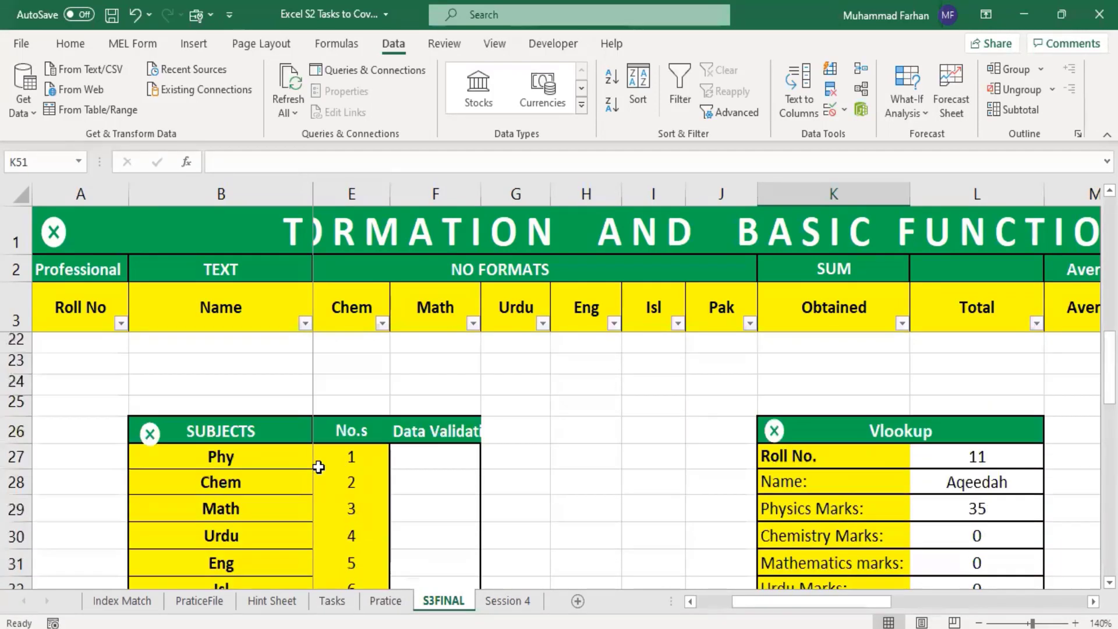
{"action": "scroll", "coordinate": [317, 467], "scroll_direction": "up", "scroll_amount": 6}
{"action": "left_click_drag", "start_coordinate": [1110, 306], "coordinate": [1109, 299]}
{"action": "left_click_drag", "start_coordinate": [848, 602], "coordinate": [813, 602]}
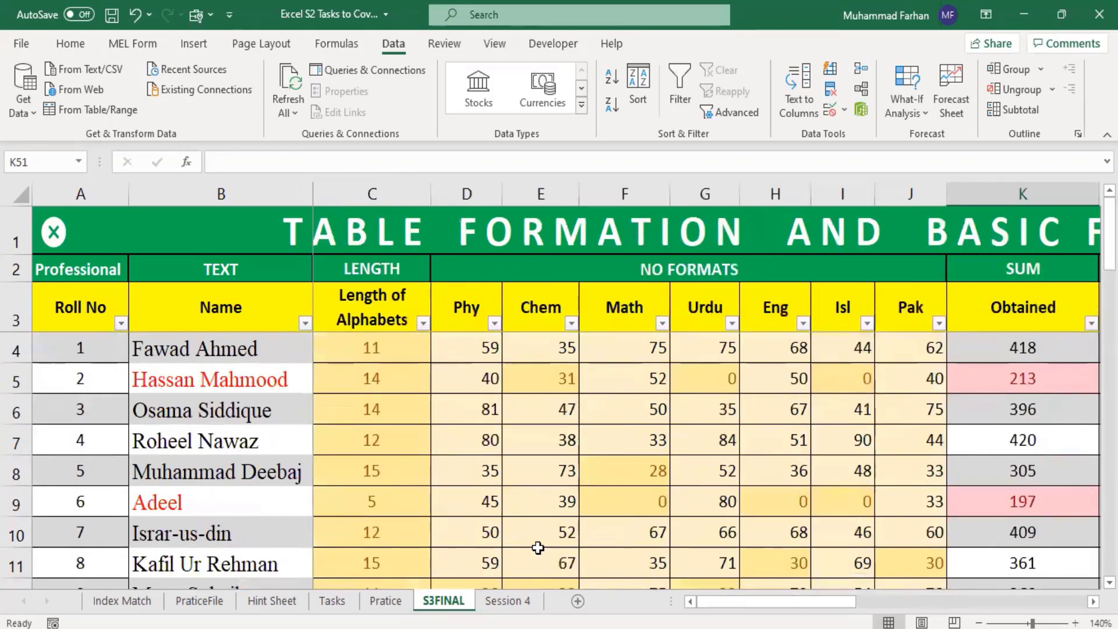
{"action": "left_click", "coordinate": [381, 350]}
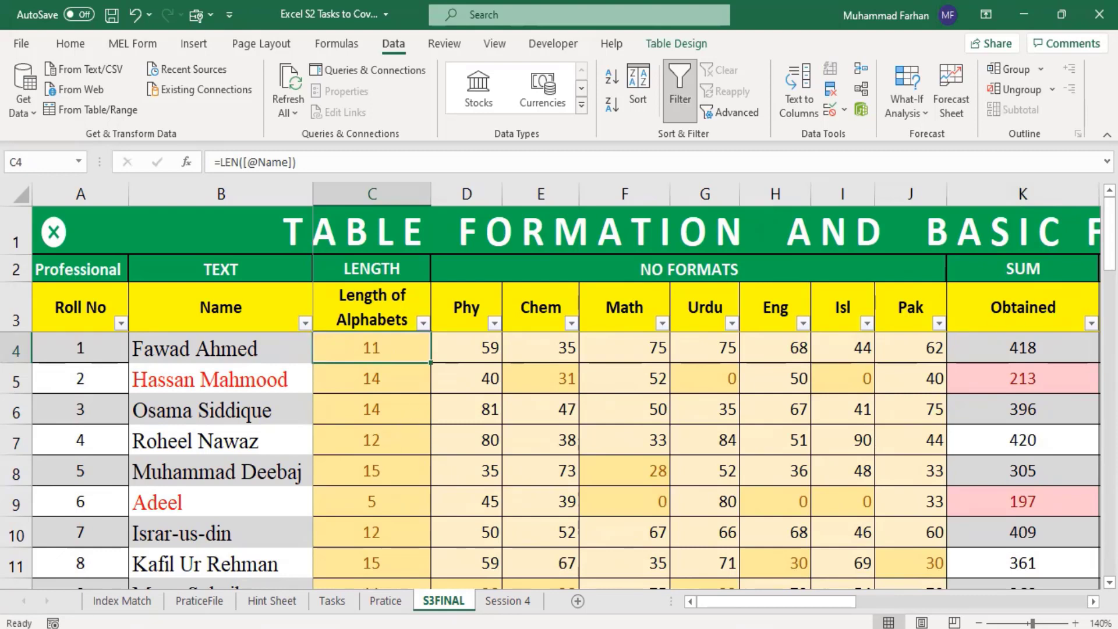
{"action": "left_click_drag", "start_coordinate": [1109, 243], "coordinate": [1109, 318]}
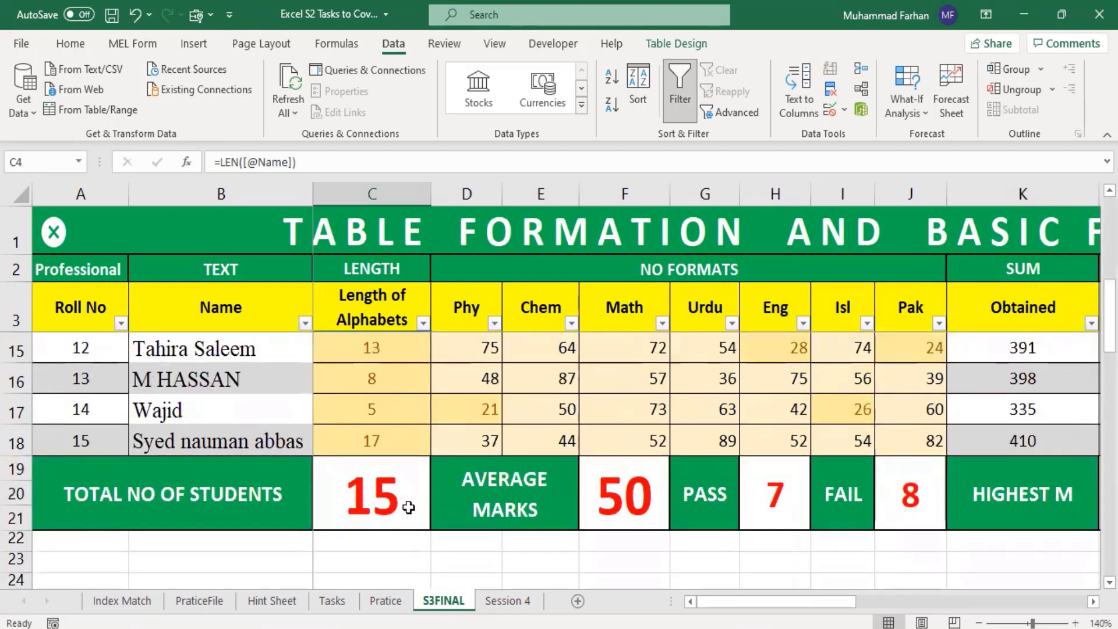
{"action": "left_click", "coordinate": [369, 541]}
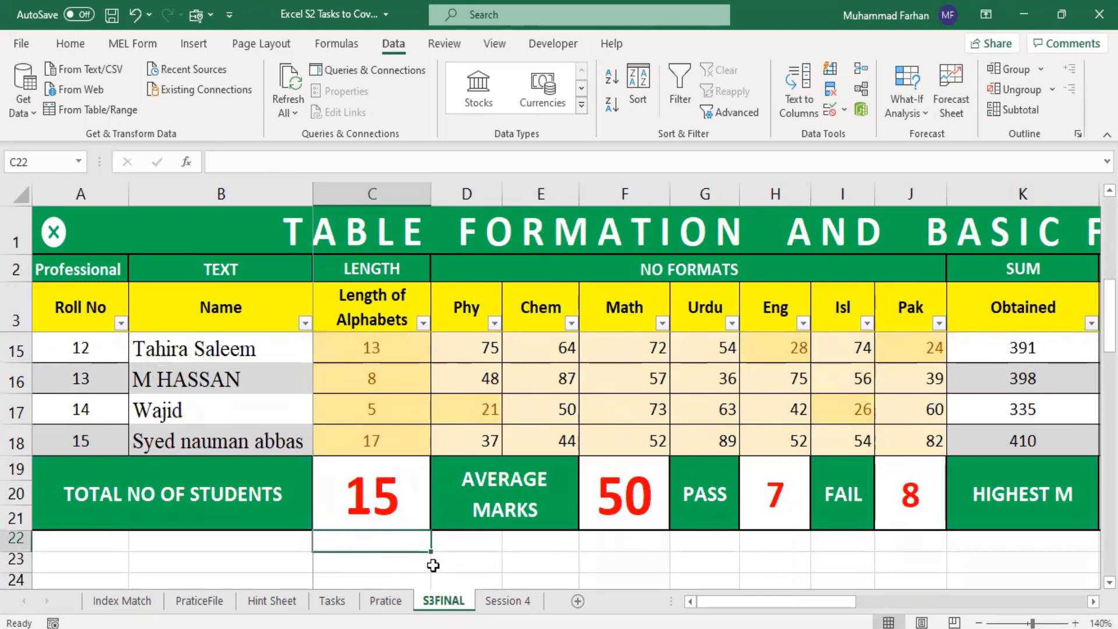
{"action": "type", "text": "="}
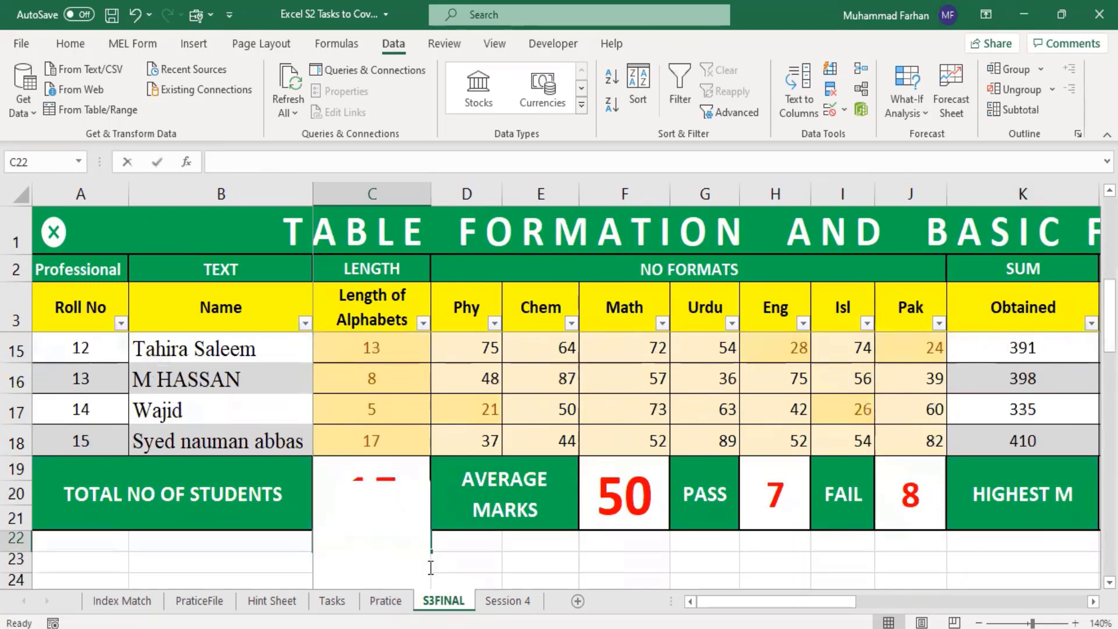
{"action": "type", "text": "count"}
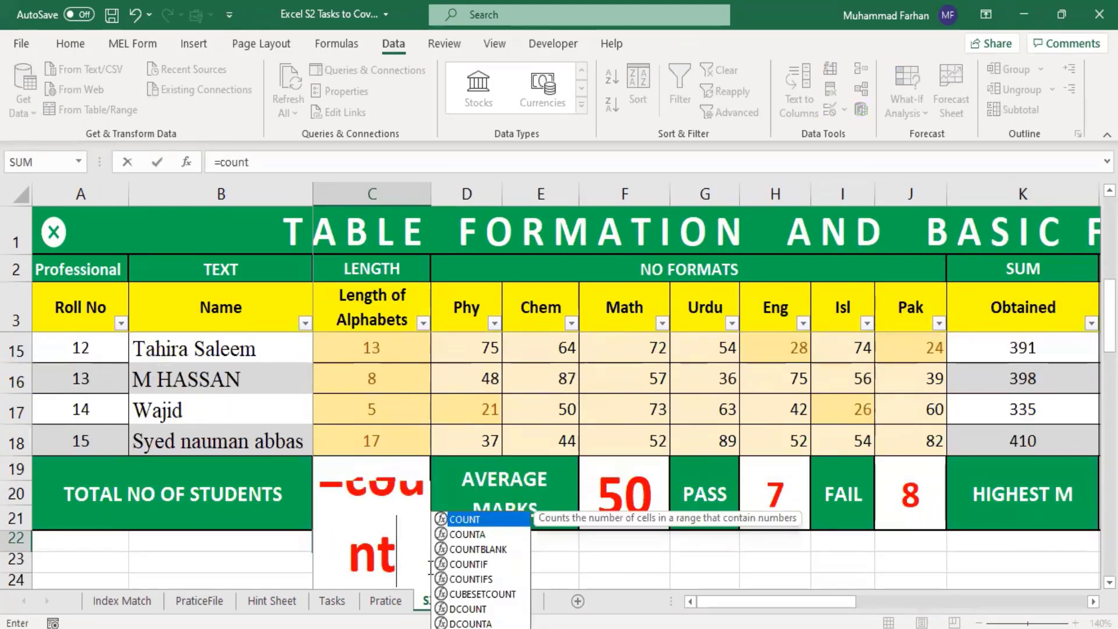
{"action": "type", "text": "("}
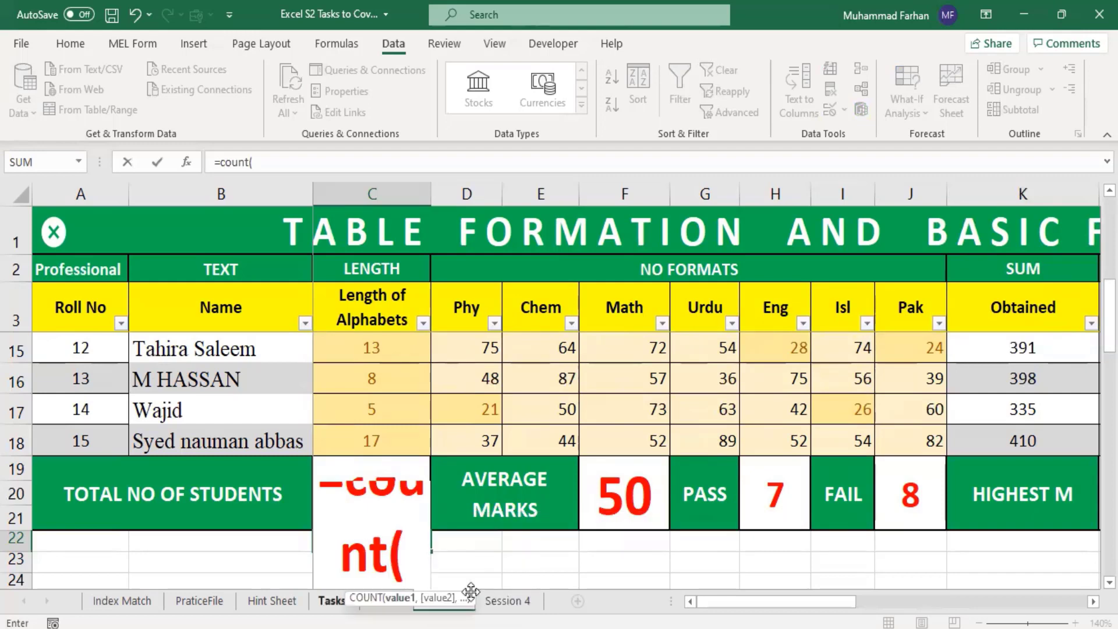
{"action": "scroll", "coordinate": [437, 397], "scroll_direction": "up", "scroll_amount": 4}
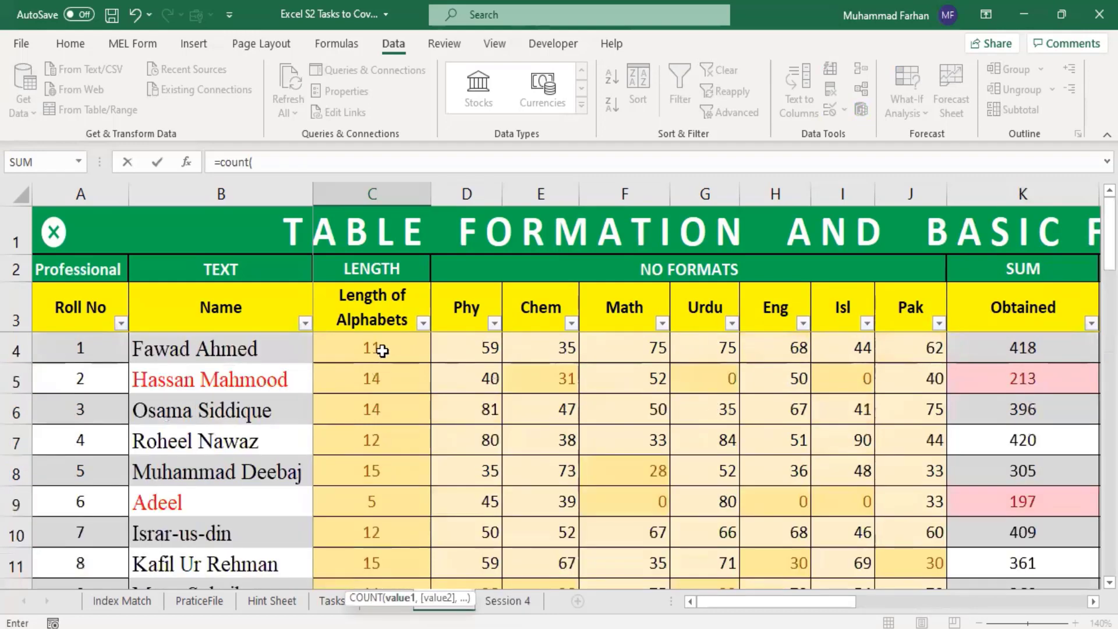
{"action": "left_click_drag", "start_coordinate": [378, 347], "coordinate": [384, 499]}
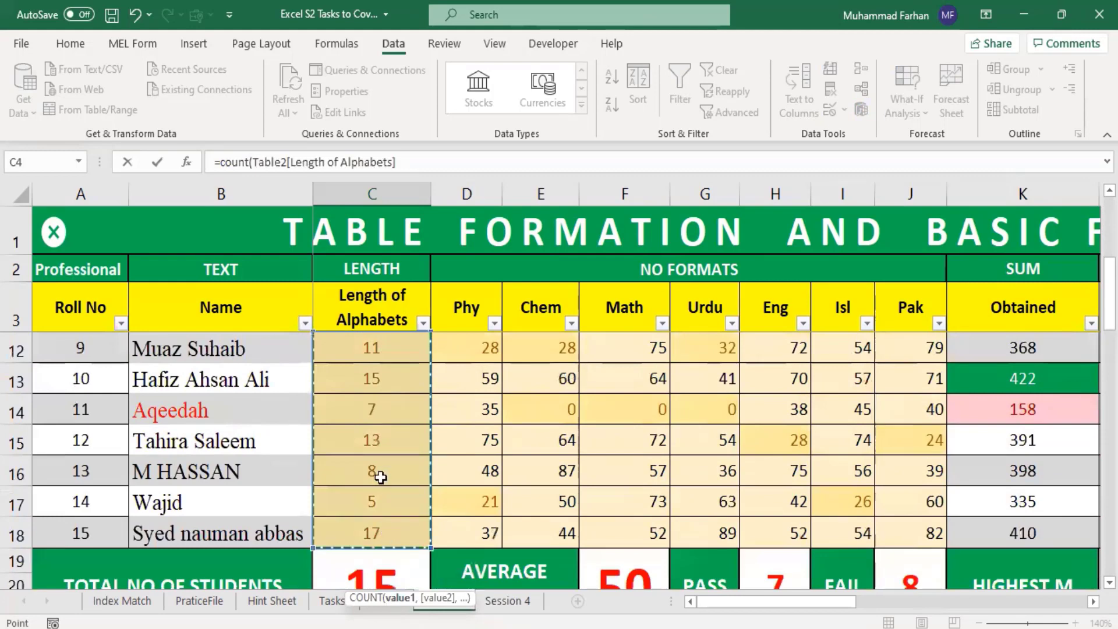
{"action": "key", "text": "Return"}
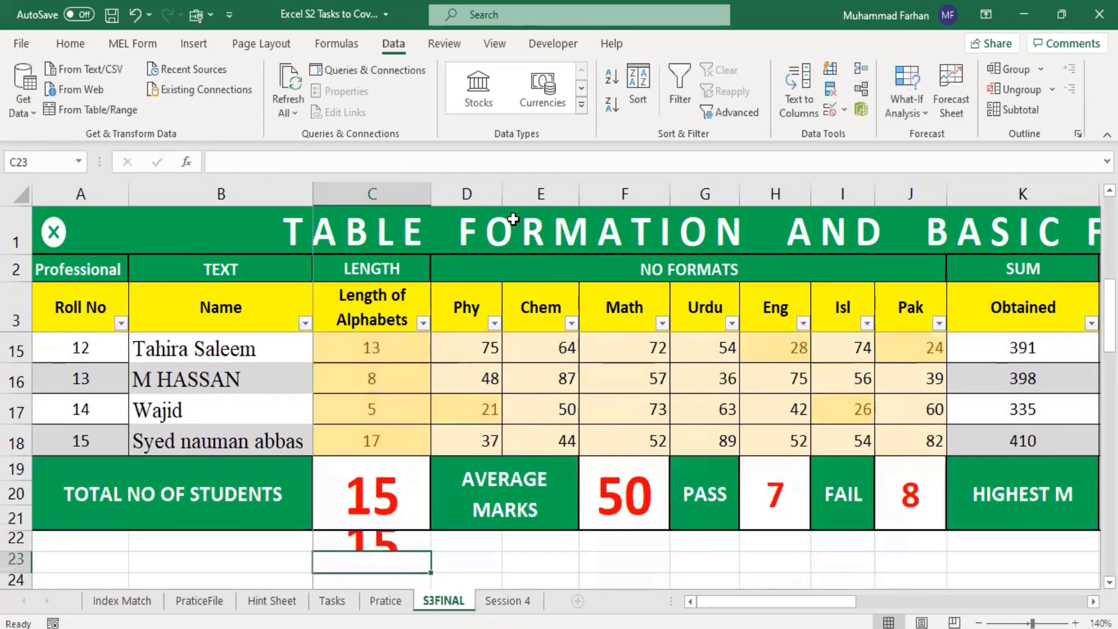
Step: Change the function in C22's formula to MAX, keeping the Length of Alphabets column as its argument
{"action": "left_click", "coordinate": [375, 539]}
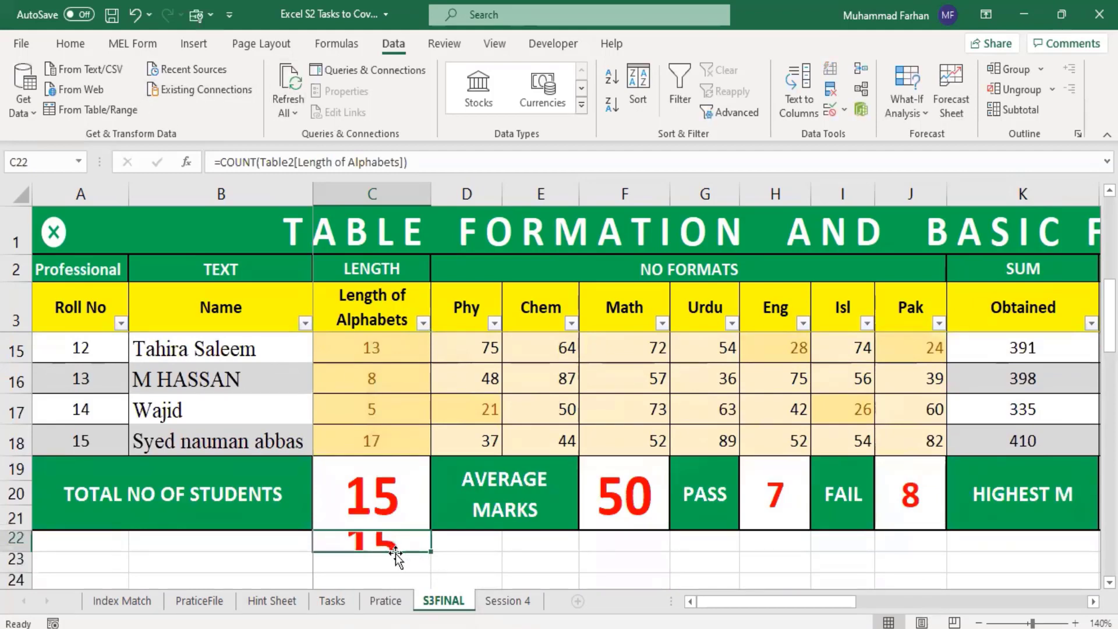
{"action": "left_click", "coordinate": [258, 163]}
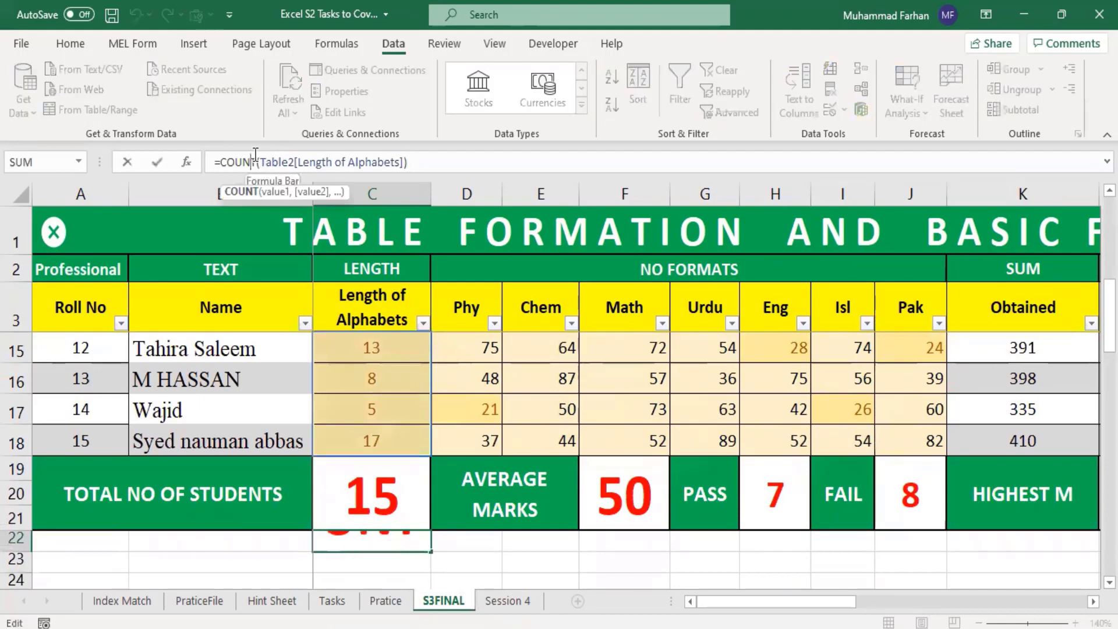
{"action": "key", "text": "BackSpace"}
{"action": "key", "text": "BackSpace"}
{"action": "key", "text": "BackSpace"}
{"action": "key", "text": "BackSpace"}
{"action": "key", "text": "BackSpace"}
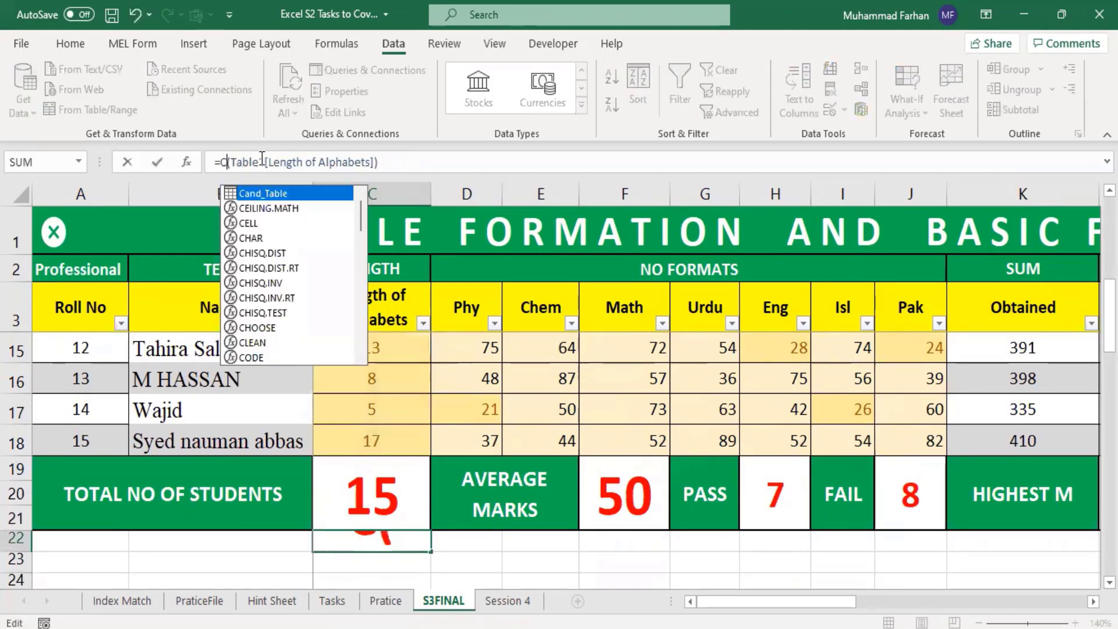
{"action": "type", "text": "Mac"}
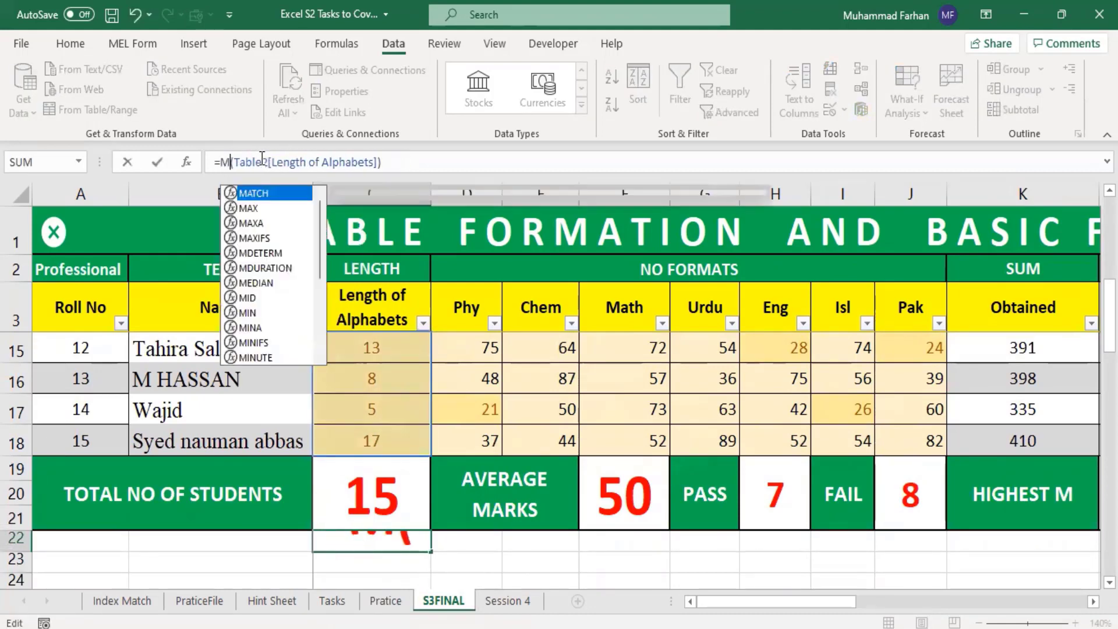
{"action": "key", "text": "BackSpace"}
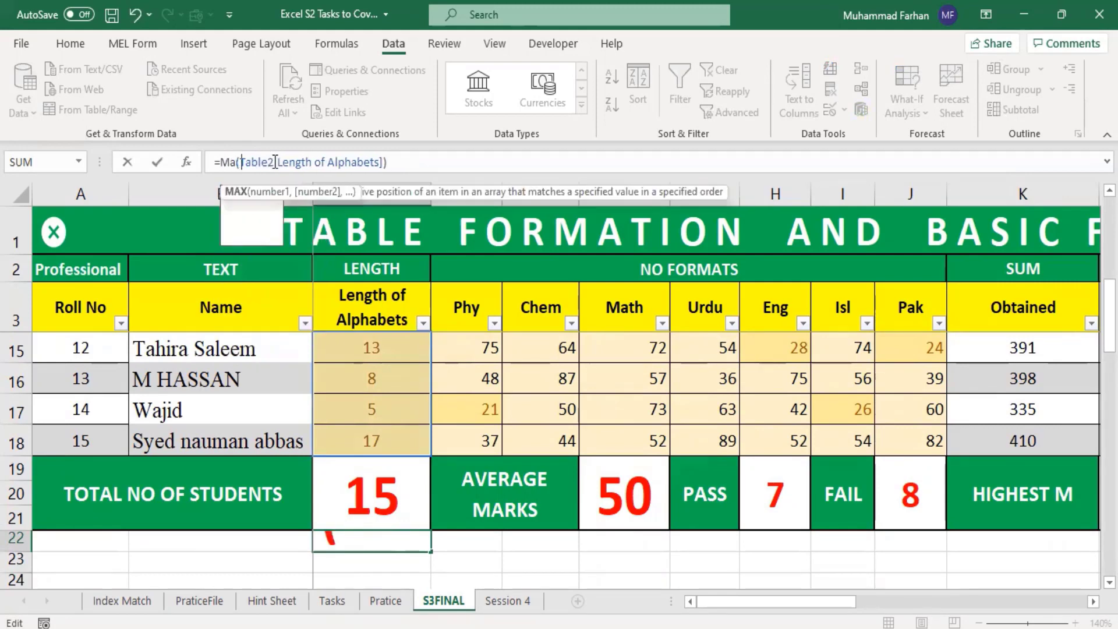
{"action": "type", "text": "x\\"}
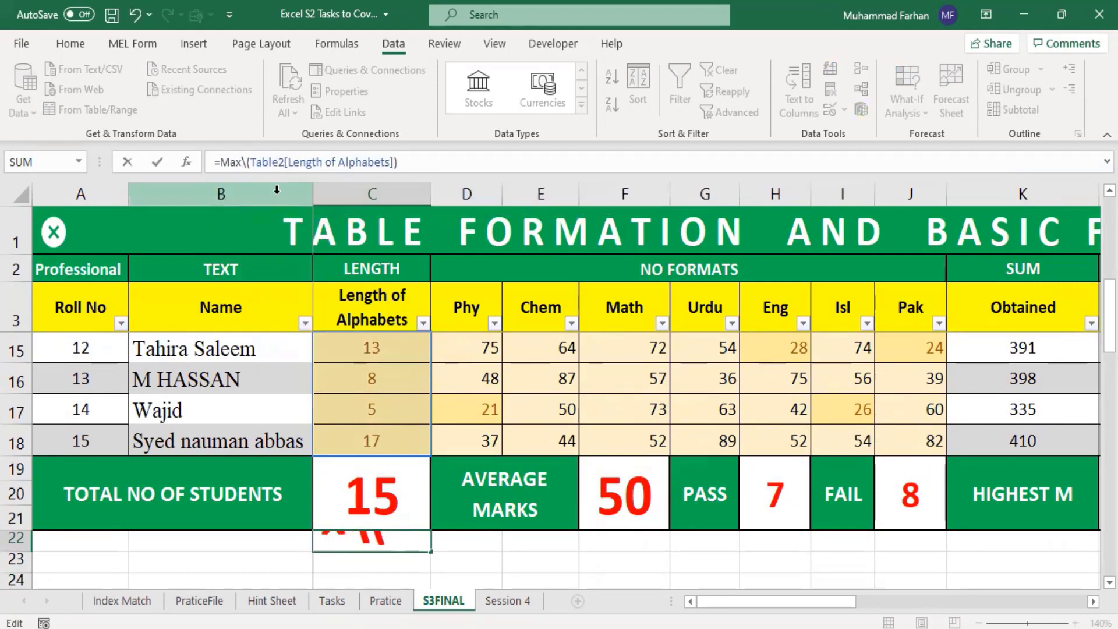
{"action": "key", "text": "BackSpace"}
{"action": "key", "text": "Return"}
{"action": "left_click", "coordinate": [366, 535]}
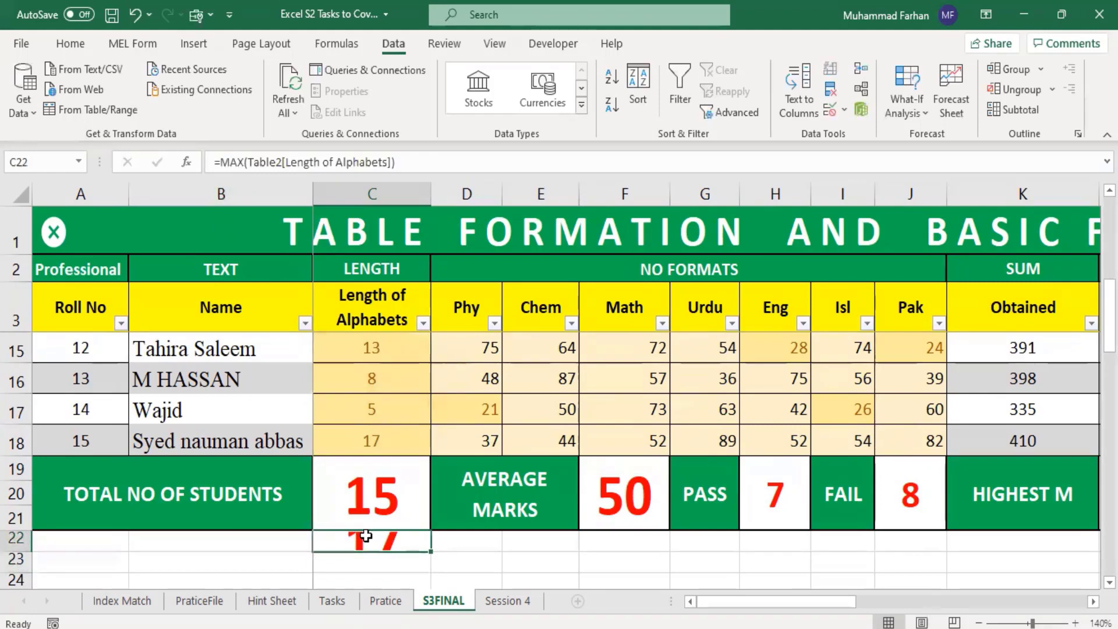
Step: Make row 22 slightly taller and reduce the font size of C22 to 26
{"action": "scroll", "coordinate": [342, 539], "scroll_direction": "down", "scroll_amount": 1}
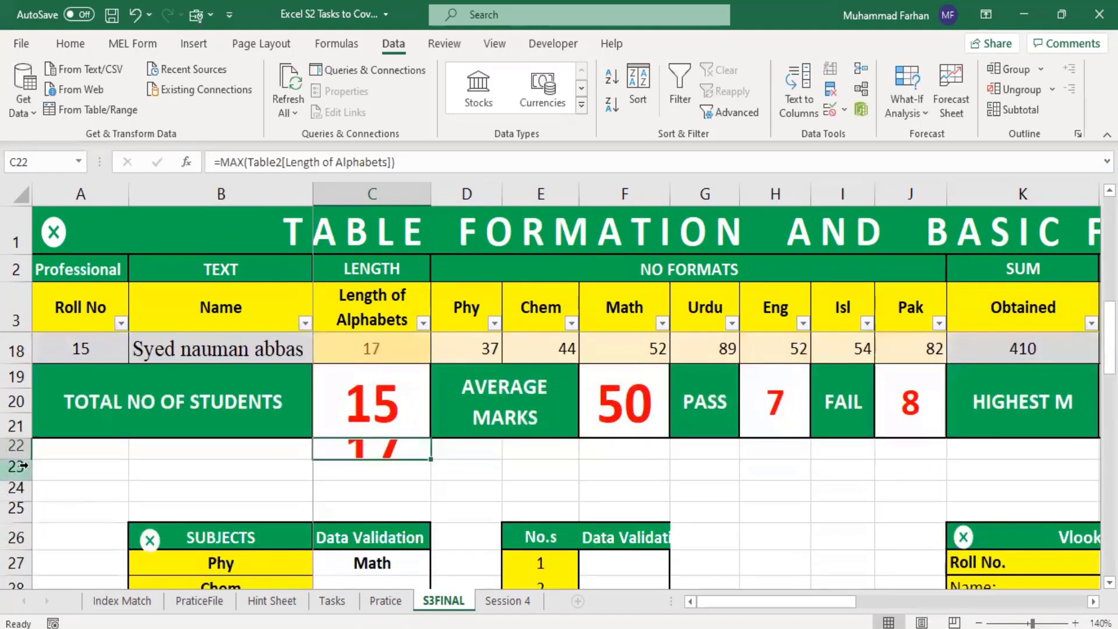
{"action": "left_click_drag", "start_coordinate": [24, 460], "coordinate": [28, 473]}
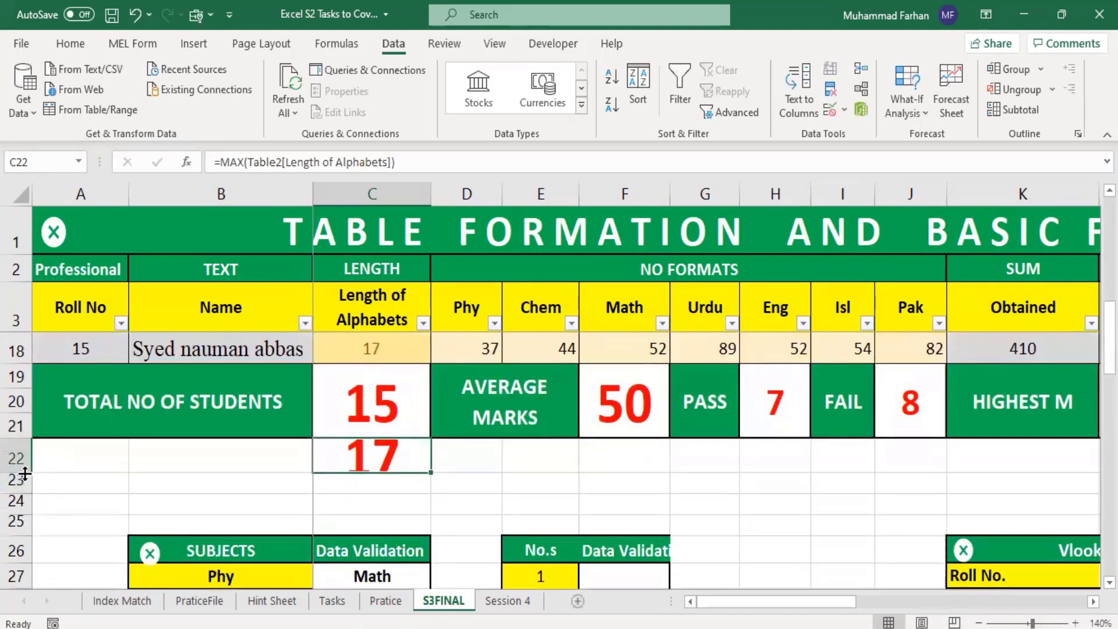
{"action": "left_click", "coordinate": [72, 43]}
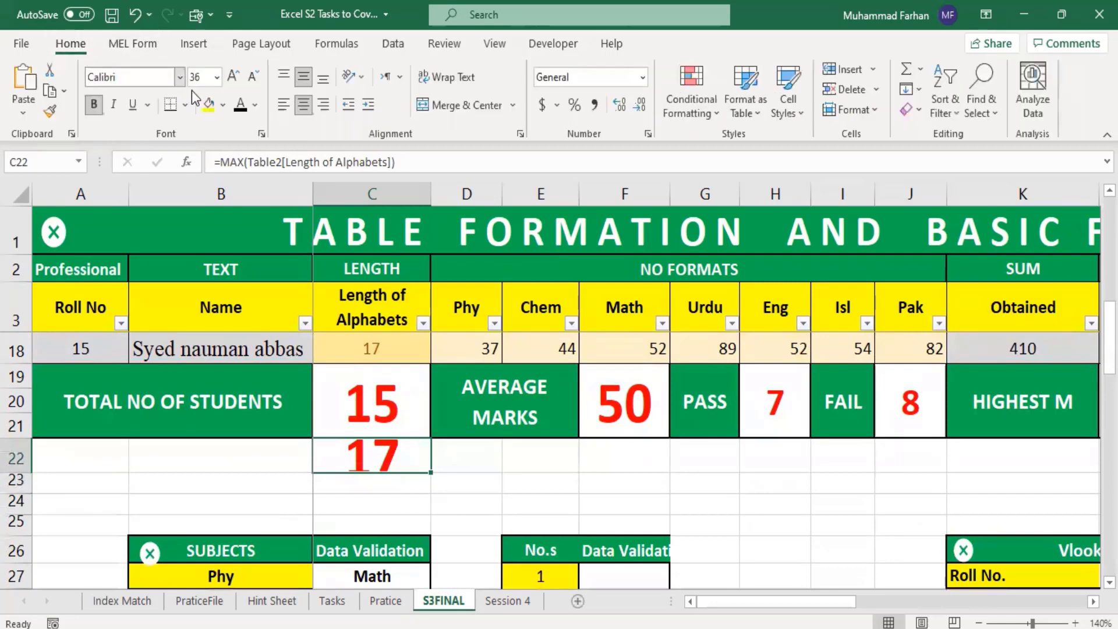
{"action": "left_click", "coordinate": [253, 81]}
{"action": "left_click", "coordinate": [252, 82]}
{"action": "scroll", "coordinate": [746, 521], "scroll_direction": "up", "scroll_amount": 4}
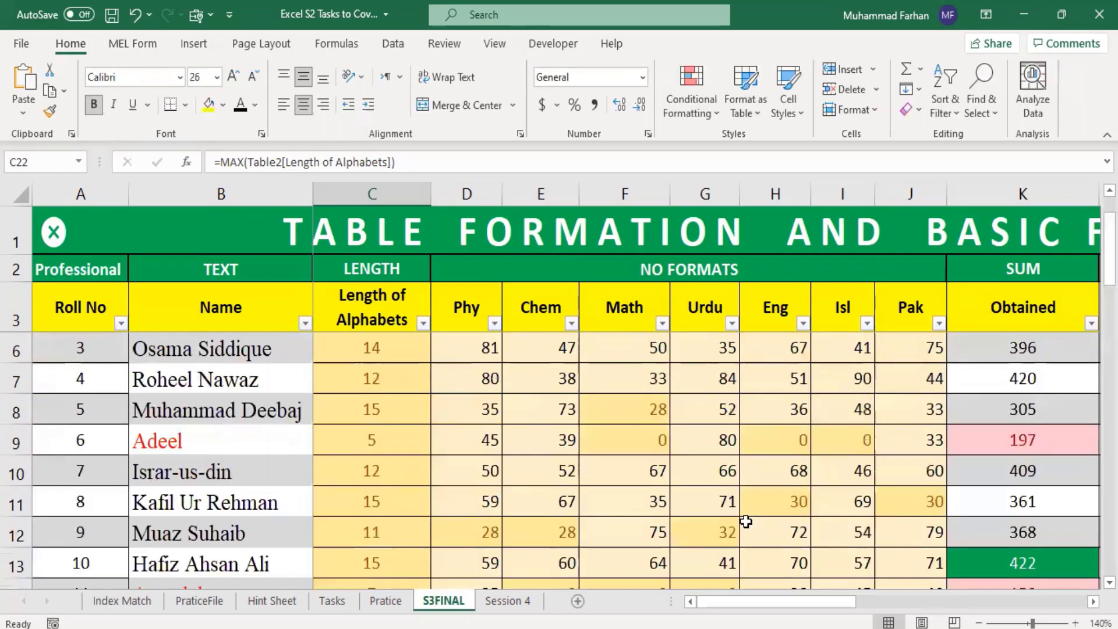
{"action": "scroll", "coordinate": [748, 519], "scroll_direction": "up", "scroll_amount": 1}
{"action": "scroll", "coordinate": [749, 519], "scroll_direction": "down", "scroll_amount": 3}
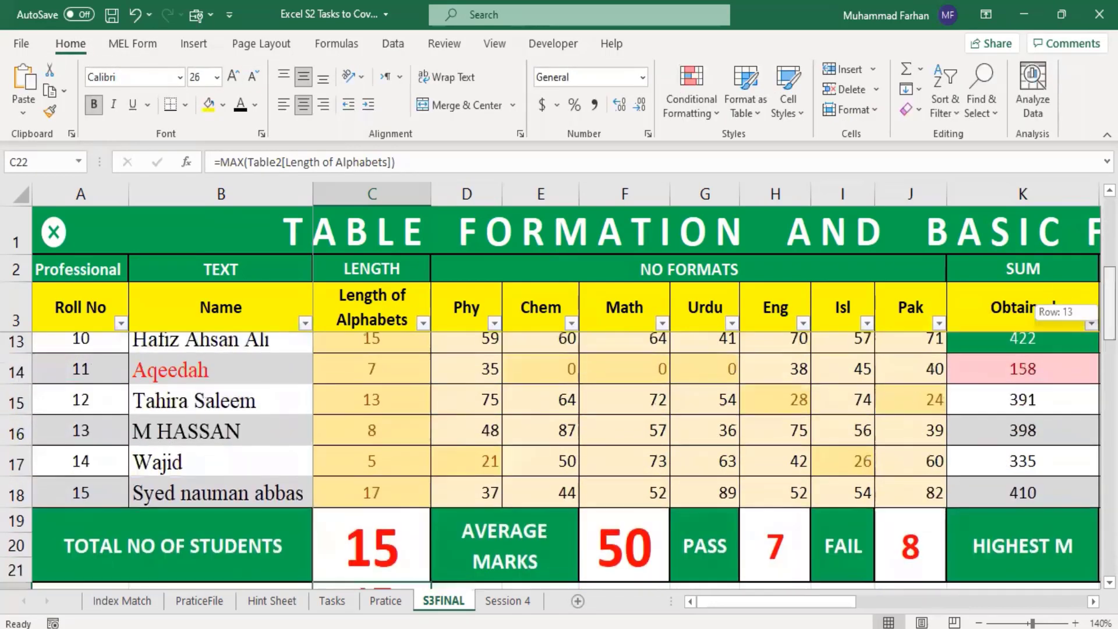
Step: Look over the student table, the totals below it, and the number, name and dropdown cells in rows 49 to 54
{"action": "scroll", "coordinate": [651, 404], "scroll_direction": "down", "scroll_amount": 3}
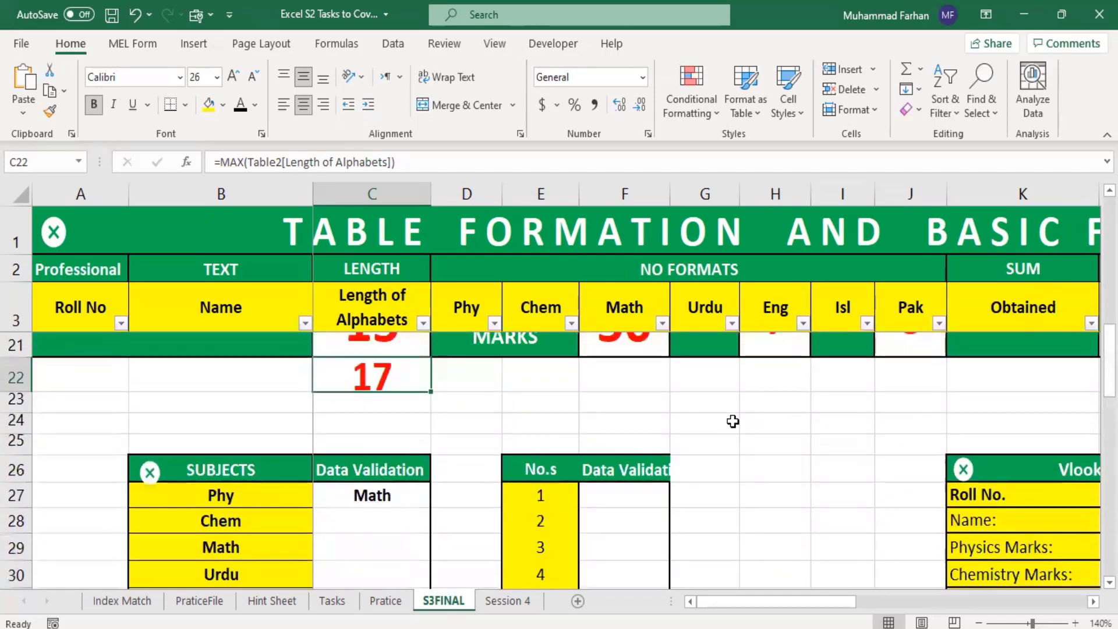
{"action": "left_click", "coordinate": [692, 425]}
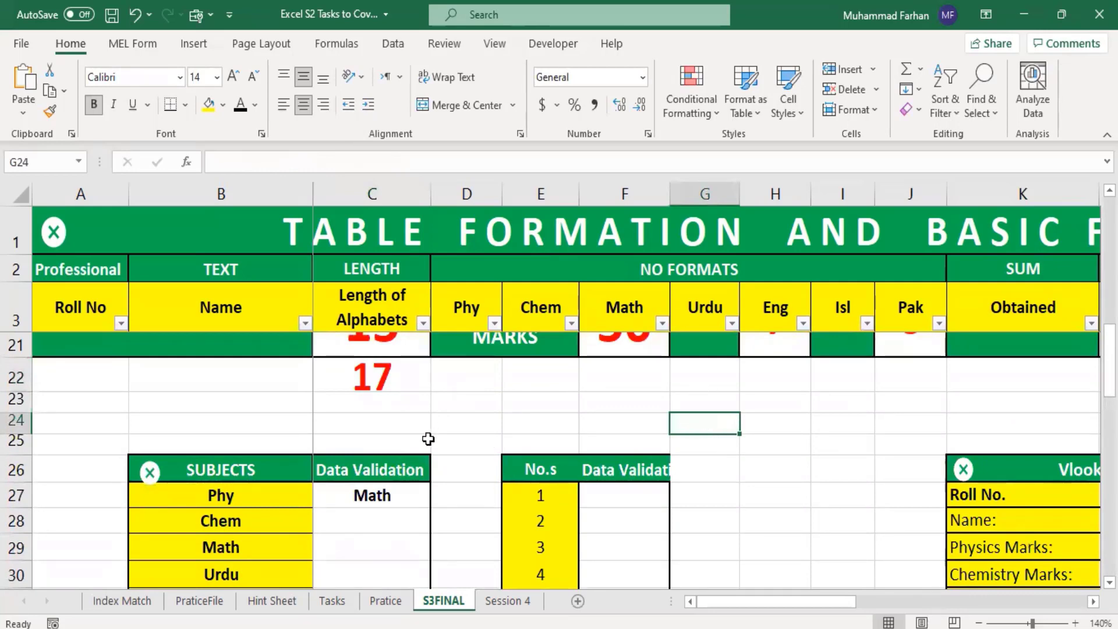
{"action": "left_click", "coordinate": [410, 399]}
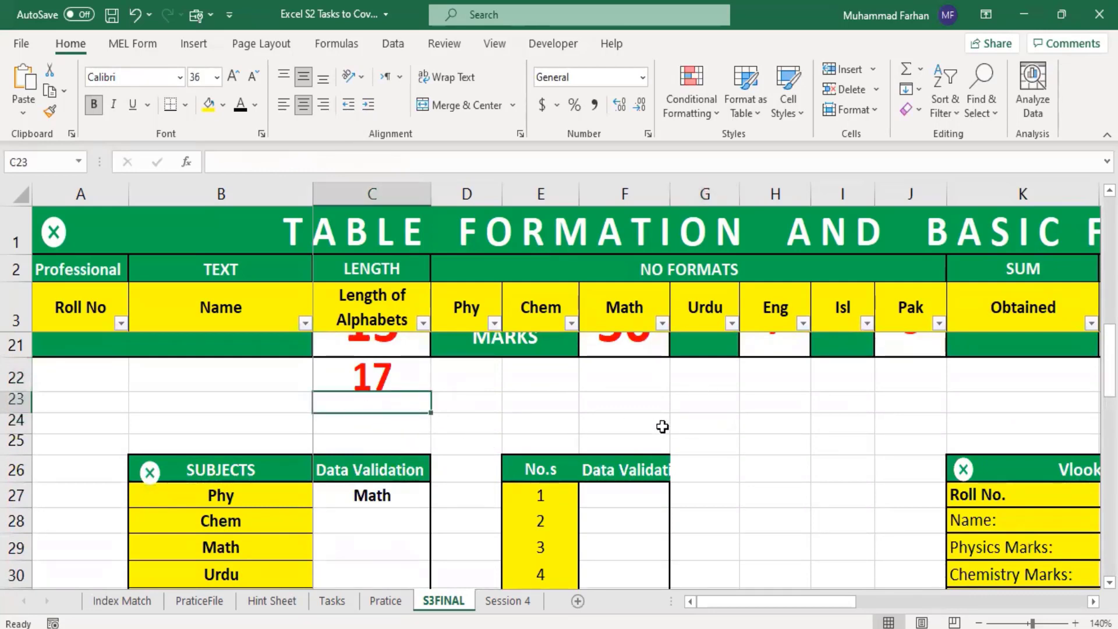
{"action": "scroll", "coordinate": [443, 431], "scroll_direction": "up", "scroll_amount": 1}
{"action": "scroll", "coordinate": [442, 431], "scroll_direction": "up", "scroll_amount": 4}
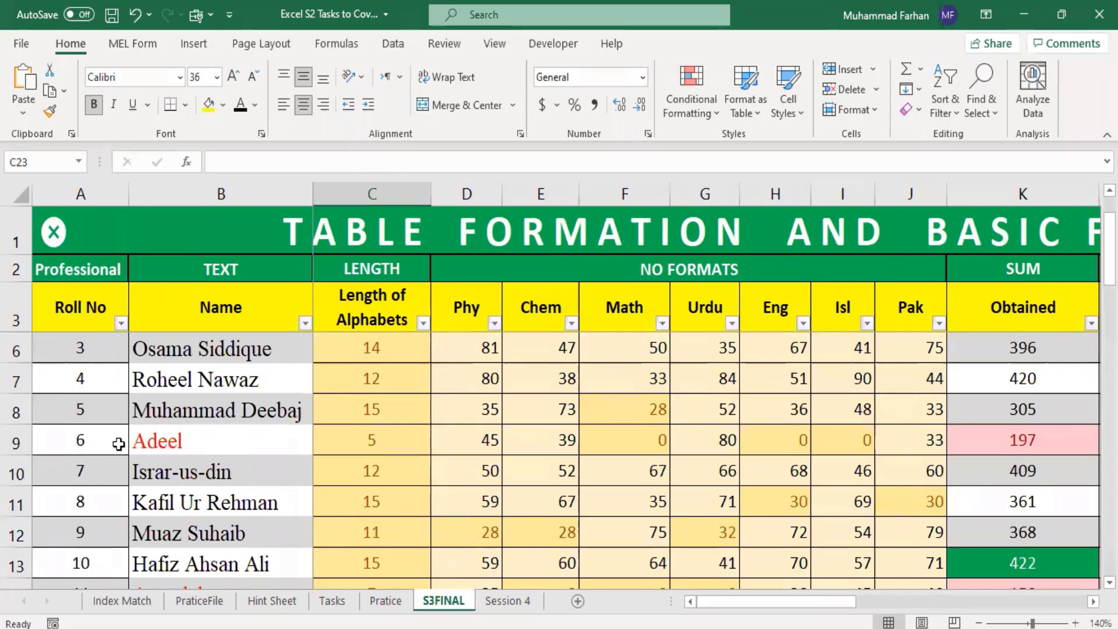
{"action": "scroll", "coordinate": [456, 473], "scroll_direction": "down", "scroll_amount": 5}
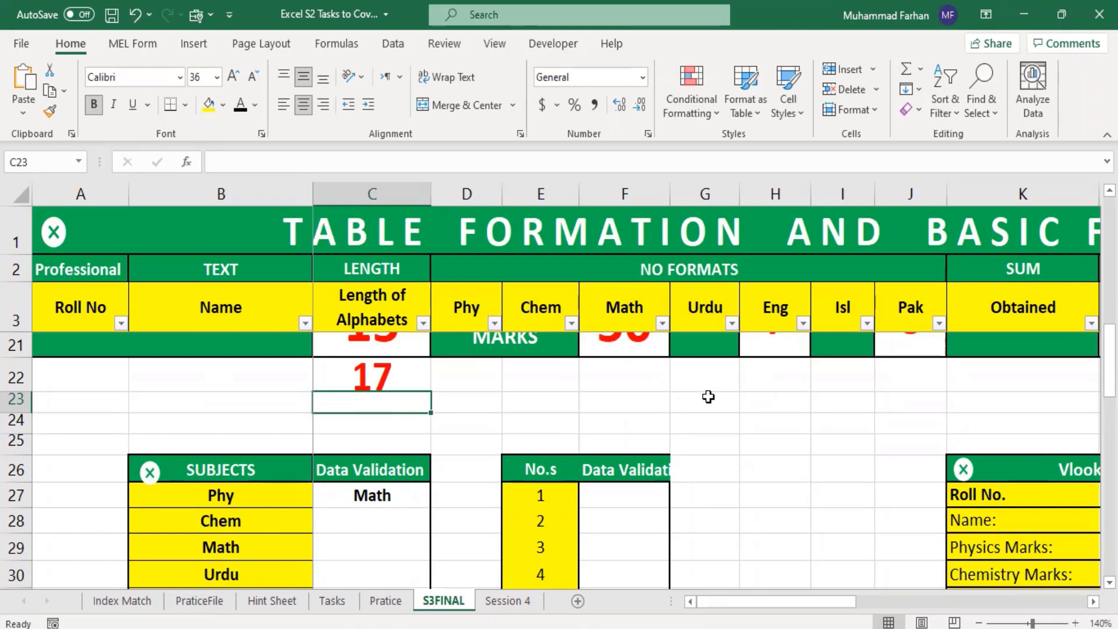
{"action": "scroll", "coordinate": [869, 454], "scroll_direction": "down", "scroll_amount": 5}
{"action": "scroll", "coordinate": [869, 455], "scroll_direction": "down", "scroll_amount": 6}
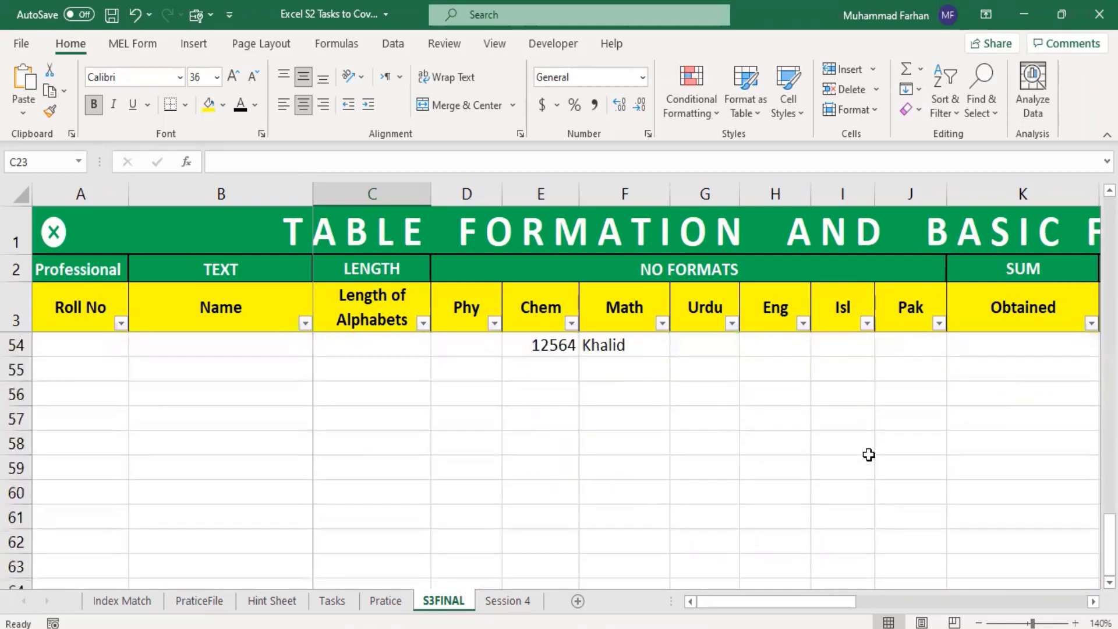
{"action": "scroll", "coordinate": [868, 454], "scroll_direction": "up", "scroll_amount": 2}
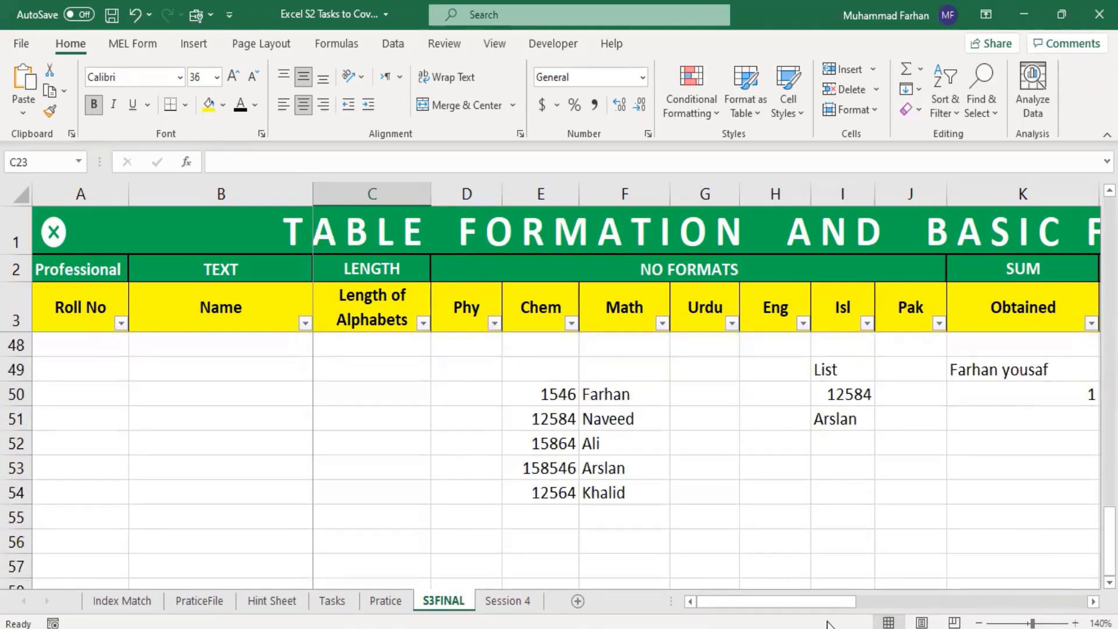
{"action": "mouse_move", "coordinate": [823, 603]}
{"action": "left_mouse_down"}
{"action": "mouse_move", "coordinate": [833, 603]}
{"action": "mouse_move", "coordinate": [813, 603]}
{"action": "left_mouse_up"}
{"action": "left_click", "coordinate": [533, 399]}
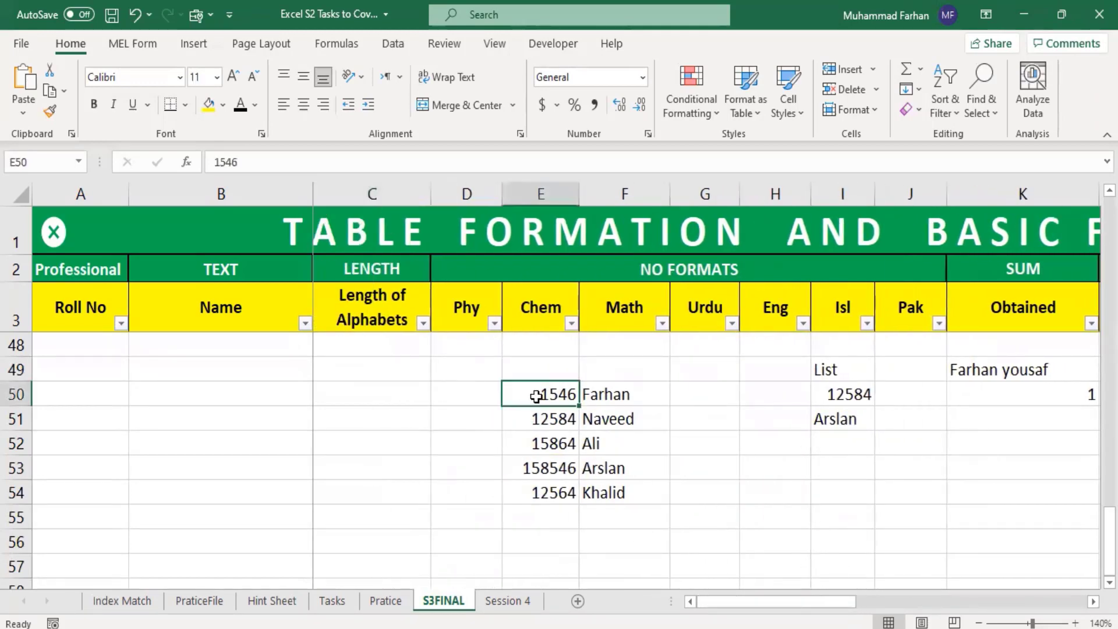
{"action": "left_click", "coordinate": [607, 410]}
{"action": "left_click", "coordinate": [831, 370]}
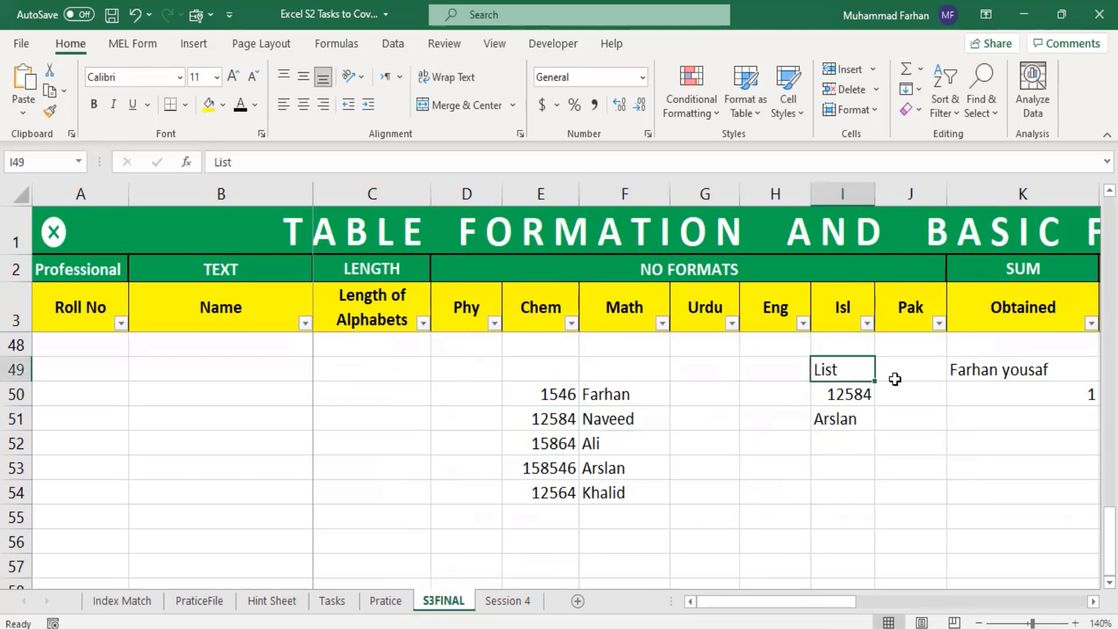
Step: Copy dropdown cell I50 to I54:I59 and clear the pasted values, keeping the validation
{"action": "left_click", "coordinate": [868, 396]}
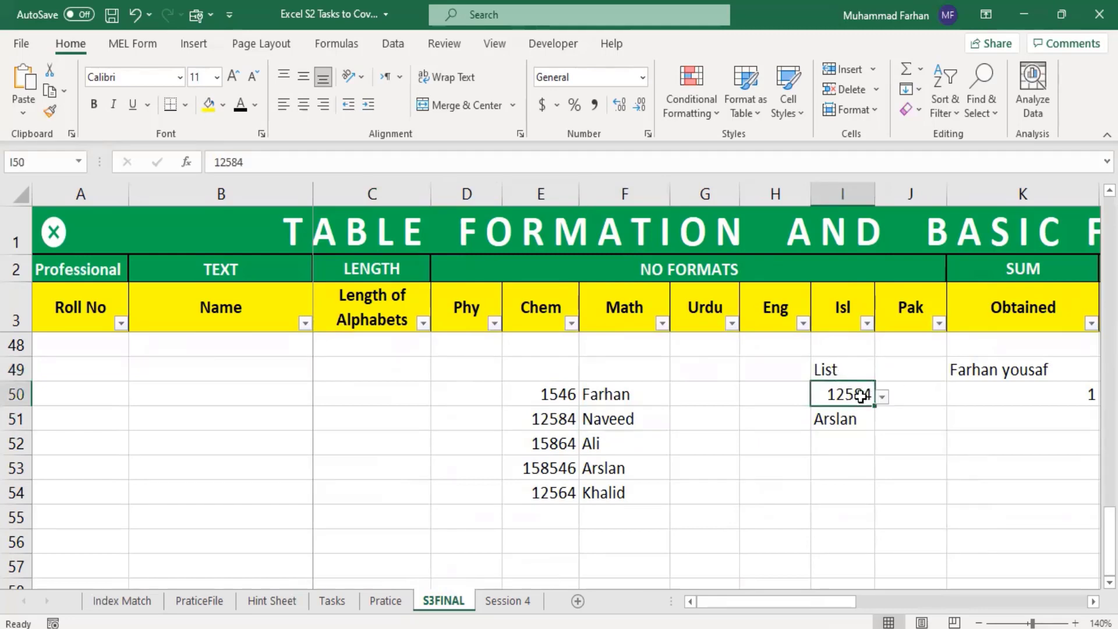
{"action": "key", "text": "ctrl+c"}
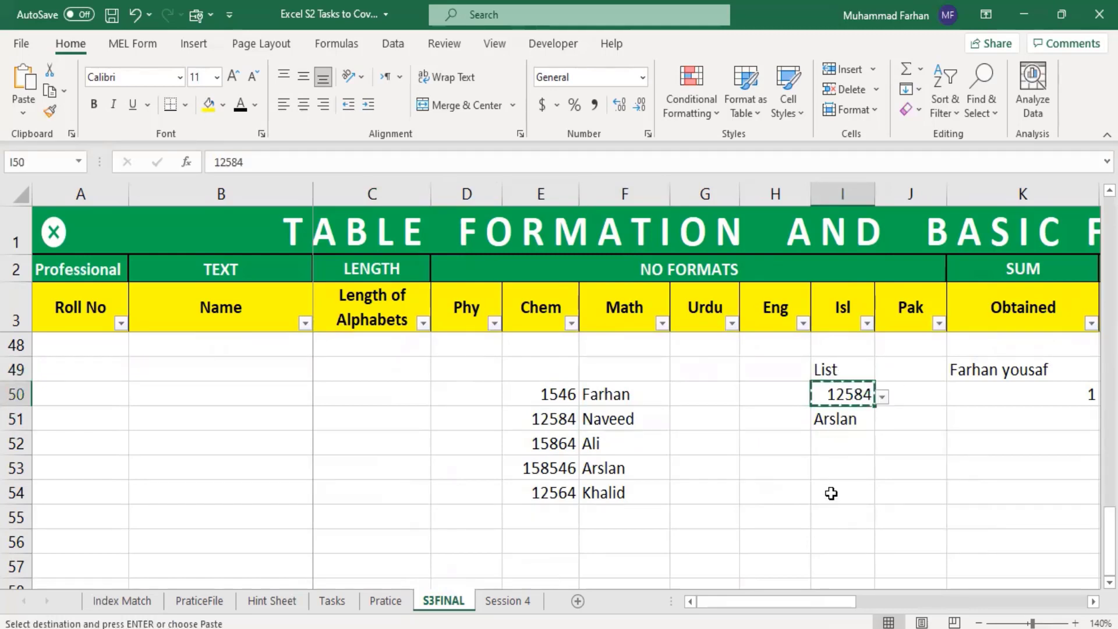
{"action": "left_click_drag", "start_coordinate": [831, 493], "coordinate": [837, 530]}
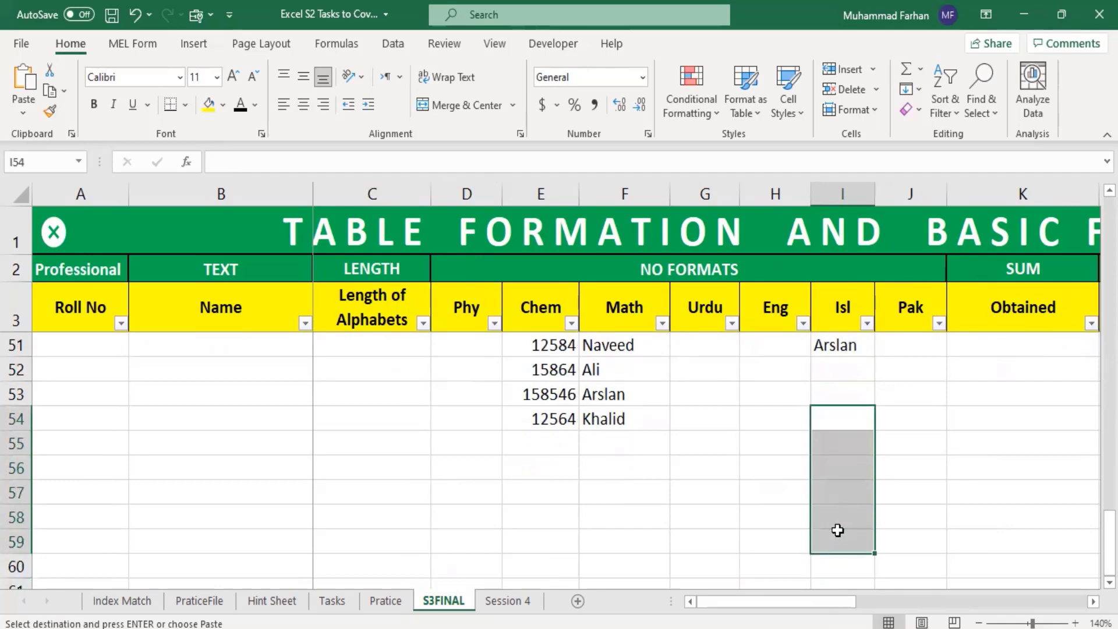
{"action": "key", "text": "ctrl+v"}
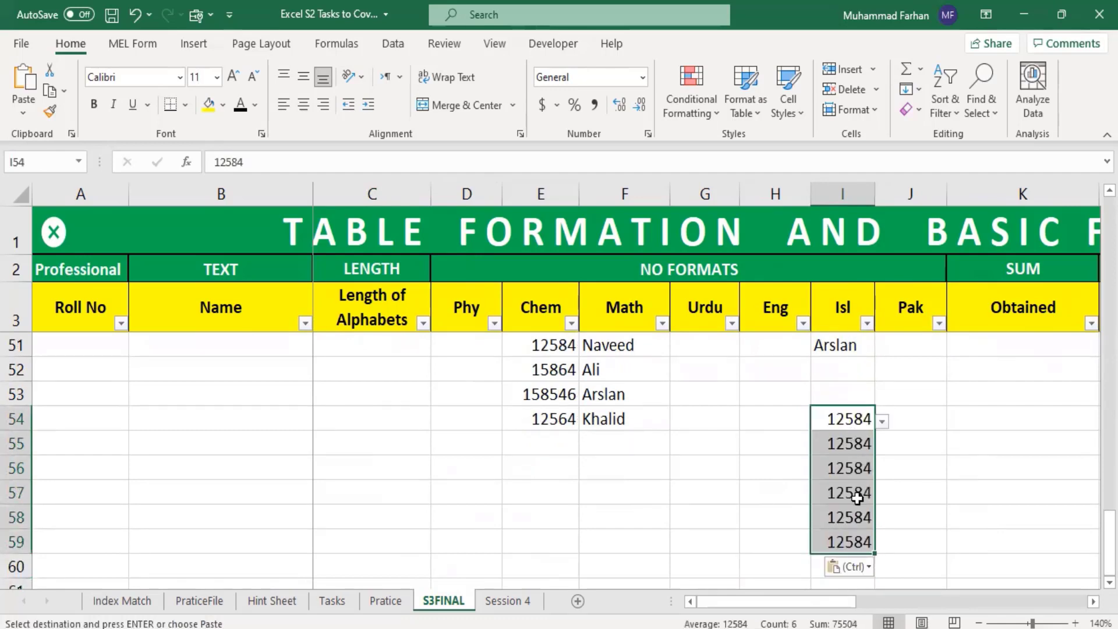
{"action": "key", "text": "Delete"}
{"action": "left_click", "coordinate": [984, 476]}
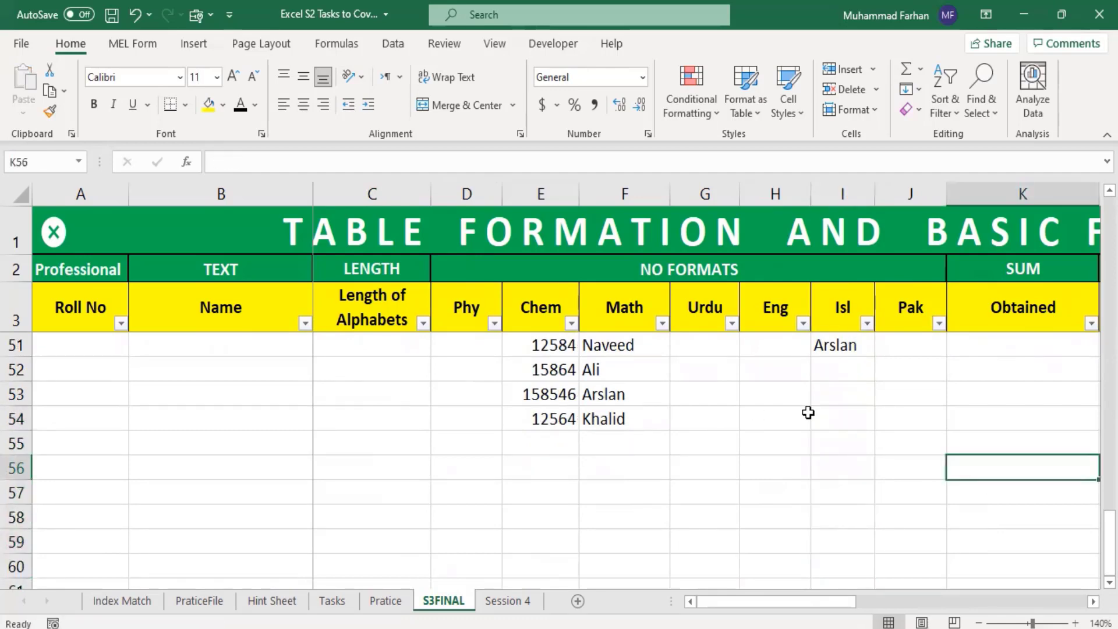
Step: Choose 1546 in cell I54 and 12584 in cell I55 from their dropdown lists
{"action": "left_click", "coordinate": [840, 419]}
{"action": "left_click", "coordinate": [844, 518]}
{"action": "left_click", "coordinate": [831, 419]}
{"action": "left_click", "coordinate": [654, 499]}
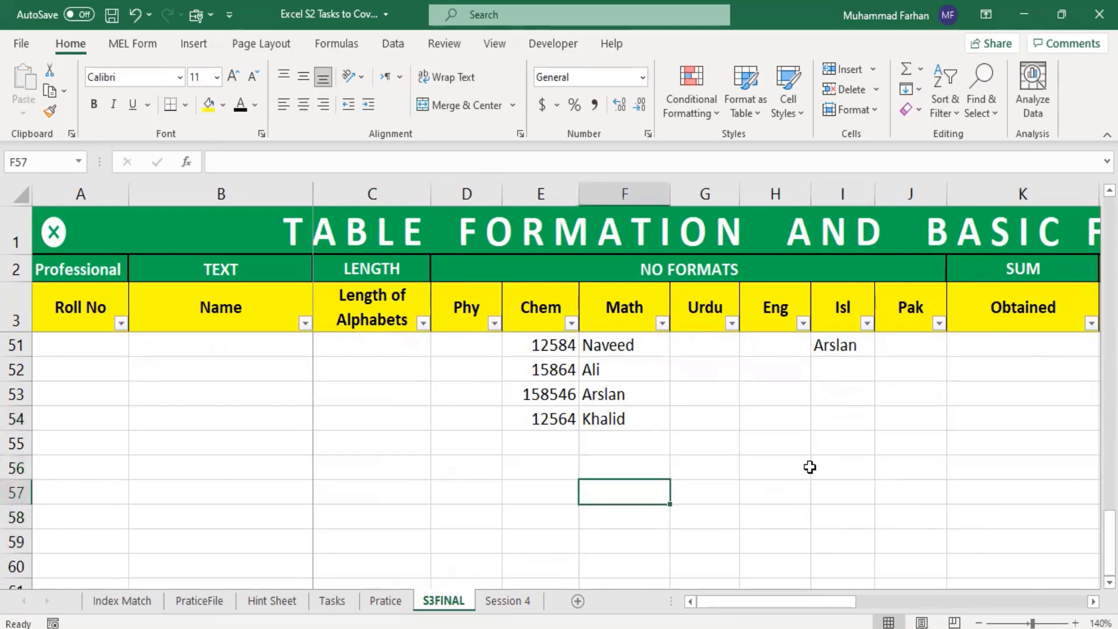
{"action": "left_click", "coordinate": [817, 440]}
{"action": "left_click", "coordinate": [831, 421]}
{"action": "left_click", "coordinate": [882, 422]}
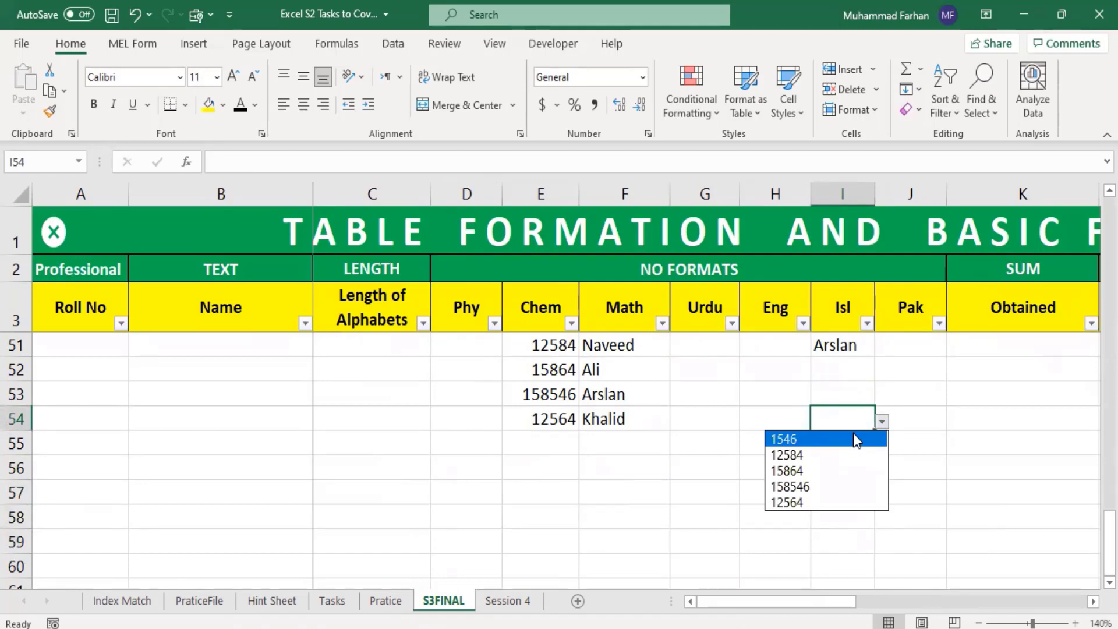
{"action": "left_click", "coordinate": [854, 438]}
{"action": "left_click", "coordinate": [867, 452]}
{"action": "left_click", "coordinate": [881, 445]}
{"action": "left_click", "coordinate": [857, 479]}
Step: Choose 15864 from the dropdown lists of both cells I56 and I57
{"action": "left_click", "coordinate": [856, 468]}
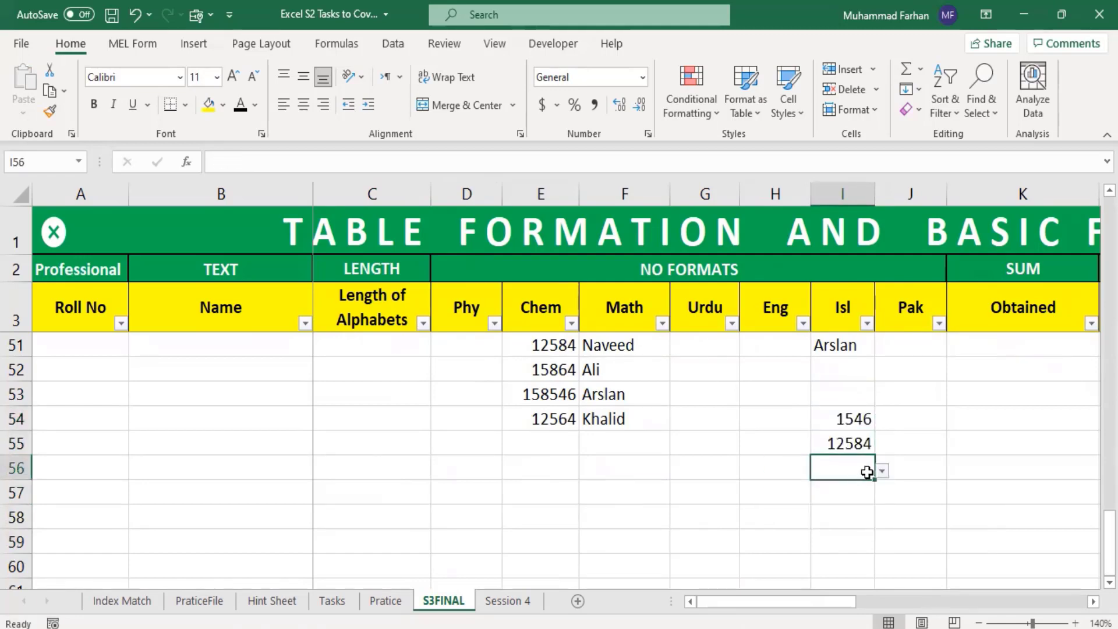
{"action": "left_click", "coordinate": [882, 470]}
{"action": "left_click", "coordinate": [837, 522]}
{"action": "left_click", "coordinate": [850, 501]}
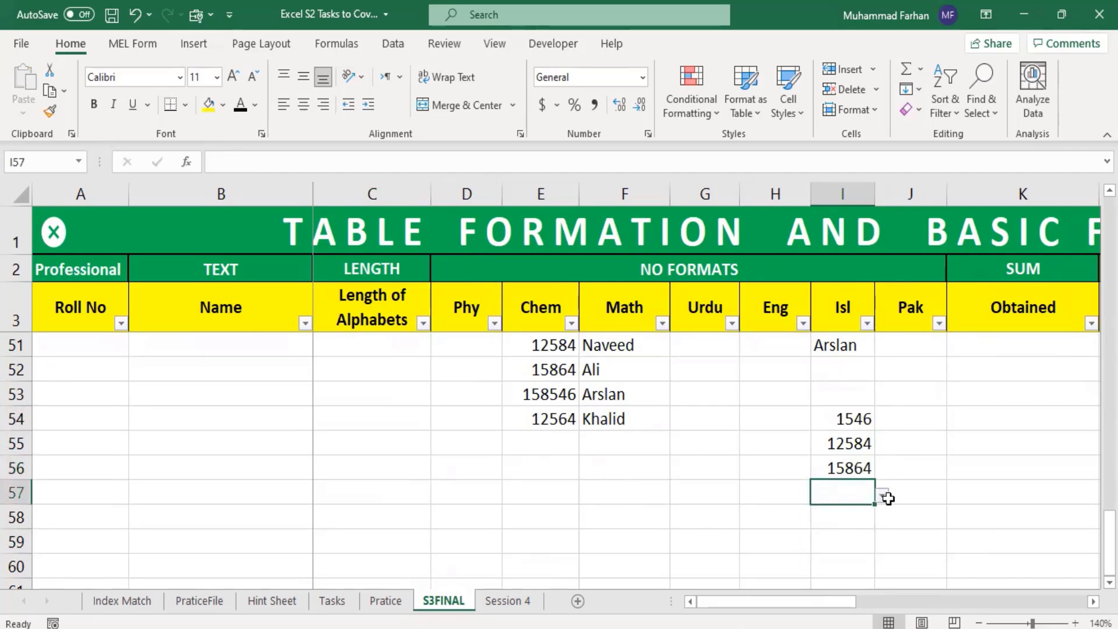
{"action": "left_click", "coordinate": [883, 494]}
{"action": "left_click", "coordinate": [842, 541]}
Step: Choose 158546 in cell I58 and 12564 in cell I59 from their dropdown lists
{"action": "left_click", "coordinate": [849, 521]}
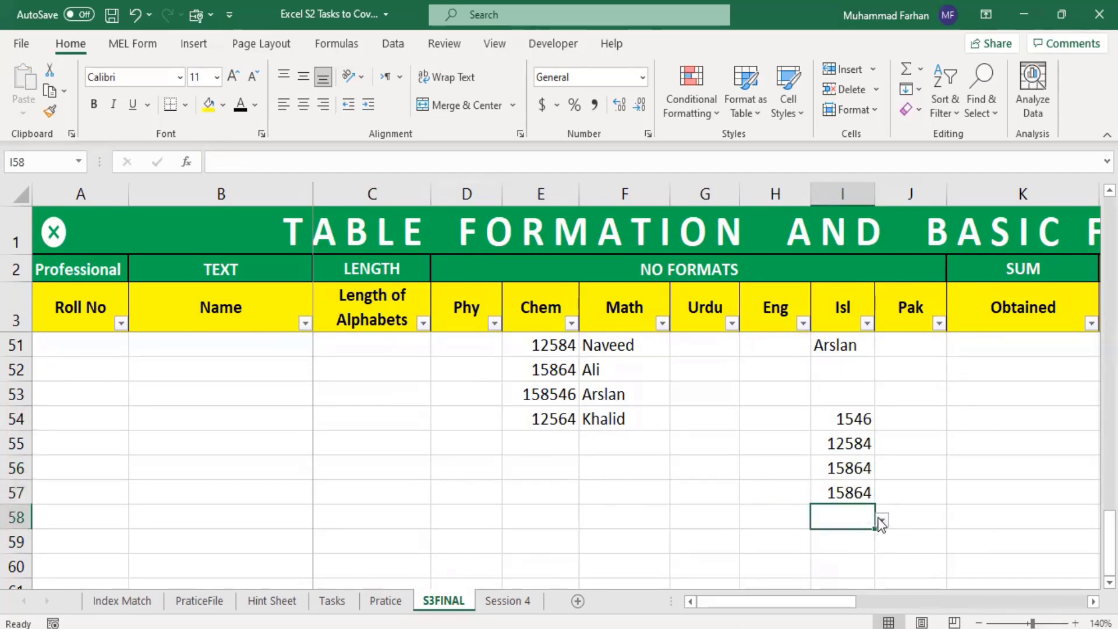
{"action": "left_click", "coordinate": [882, 519]}
{"action": "left_click", "coordinate": [863, 587]}
{"action": "left_click", "coordinate": [872, 548]}
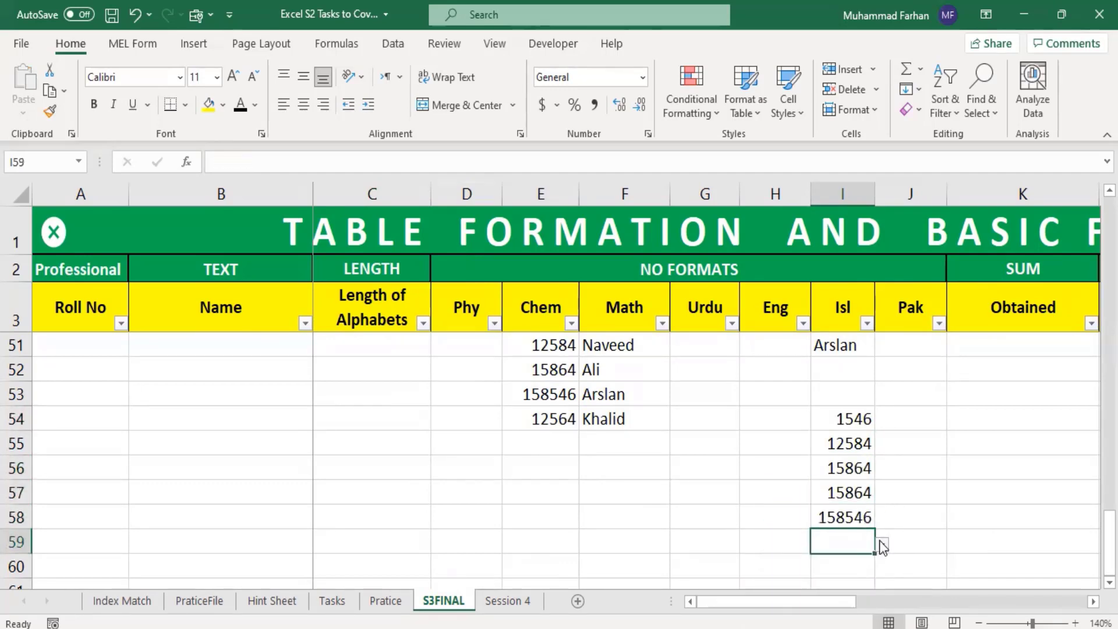
{"action": "left_click", "coordinate": [882, 543]}
{"action": "left_click", "coordinate": [827, 523]}
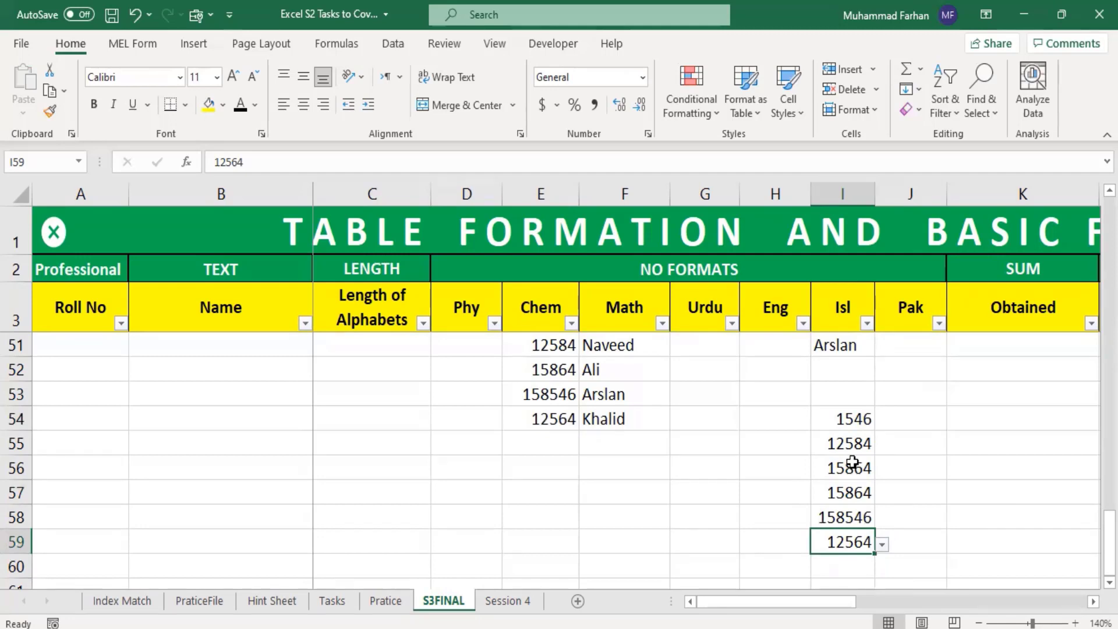
Step: Fill the name dropdown cell I51 down to I53 and clear the values in I51:I53
{"action": "scroll", "coordinate": [863, 394], "scroll_direction": "up", "scroll_amount": 1}
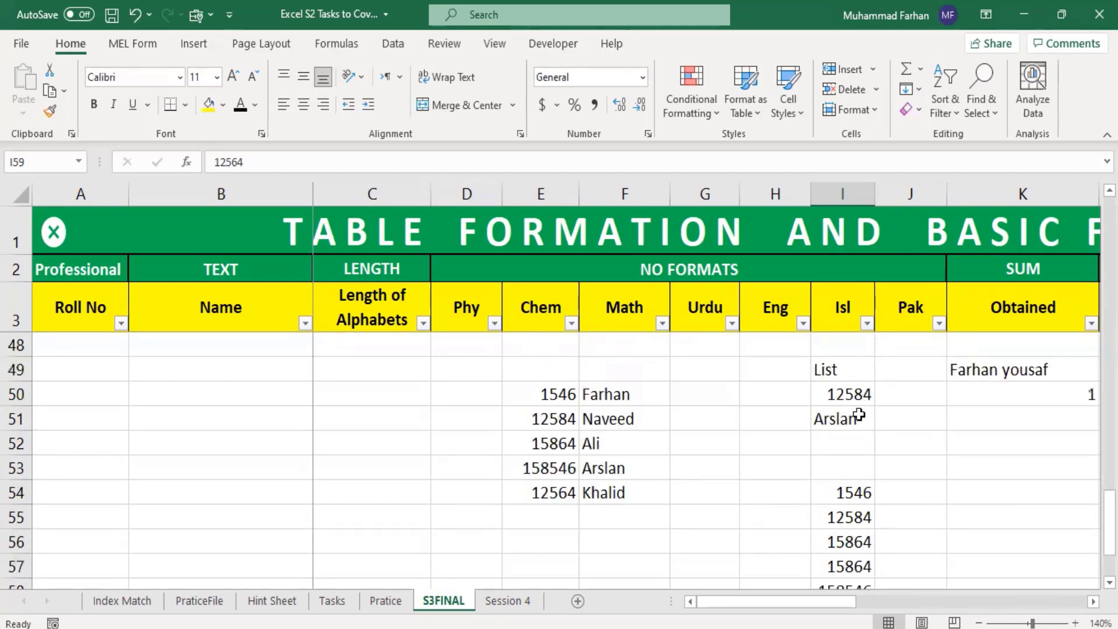
{"action": "left_click", "coordinate": [854, 419]}
{"action": "key", "text": "ctrl+c"}
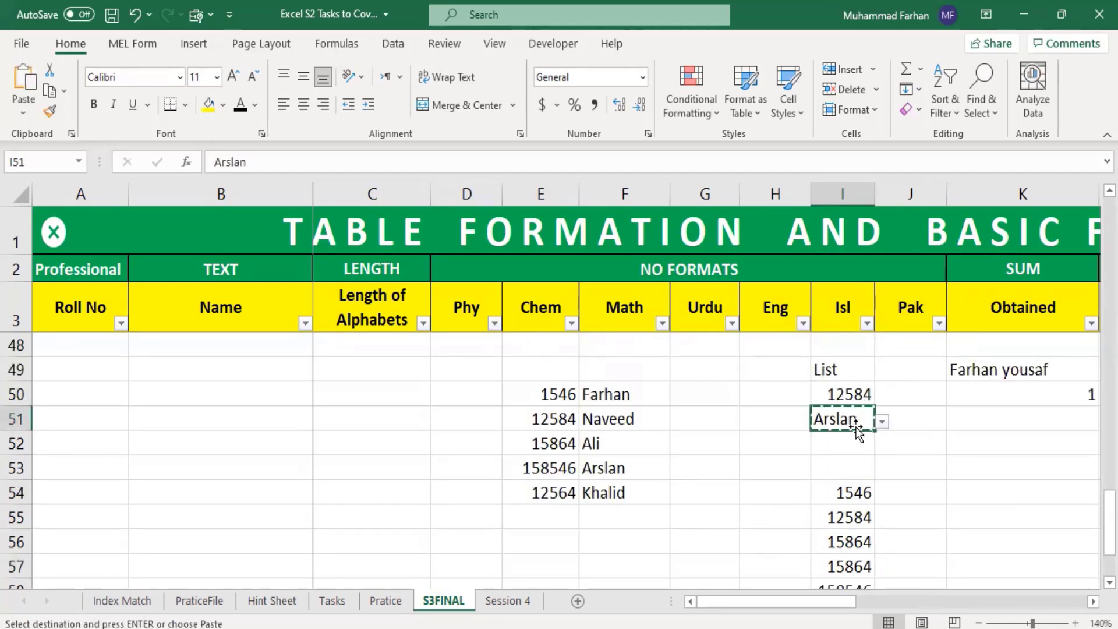
{"action": "left_click_drag", "start_coordinate": [873, 430], "coordinate": [868, 469]}
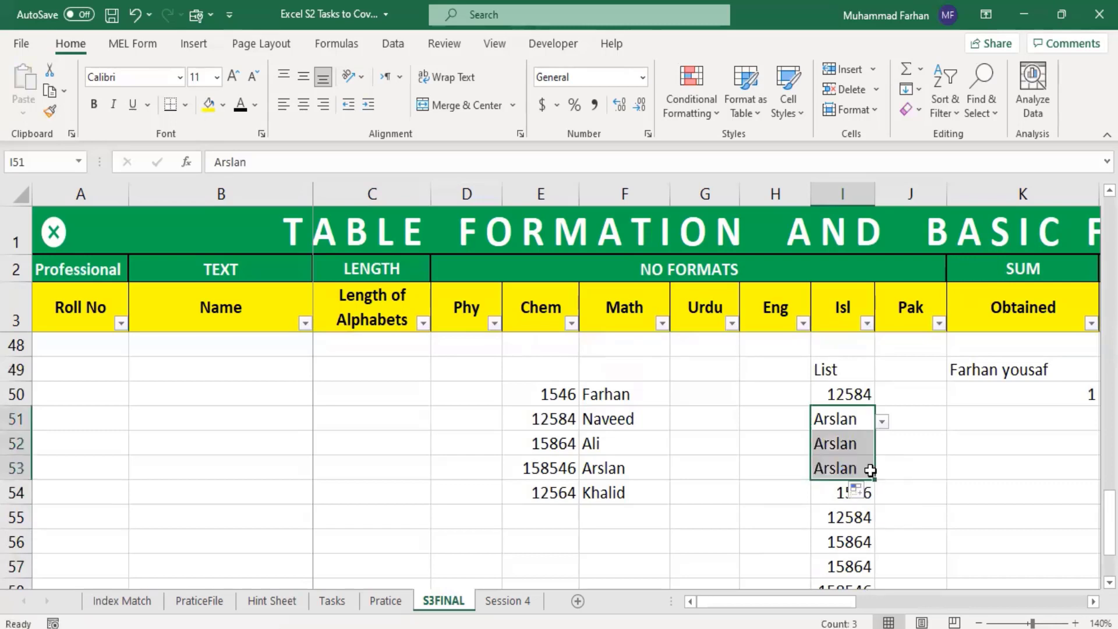
{"action": "key", "text": "Delete"}
{"action": "left_click", "coordinate": [880, 460]}
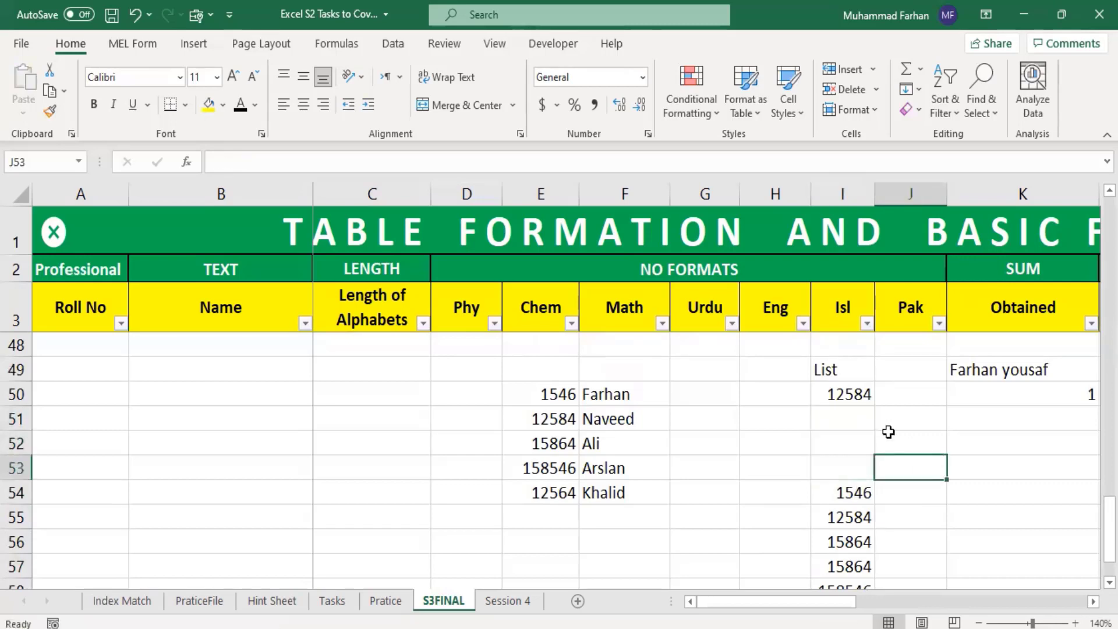
Step: Choose the first, second and third names of the dropdown list in cells I51, I52 and I53 respectively
{"action": "left_click", "coordinate": [858, 422]}
{"action": "left_click", "coordinate": [883, 421]}
{"action": "left_click", "coordinate": [865, 437]}
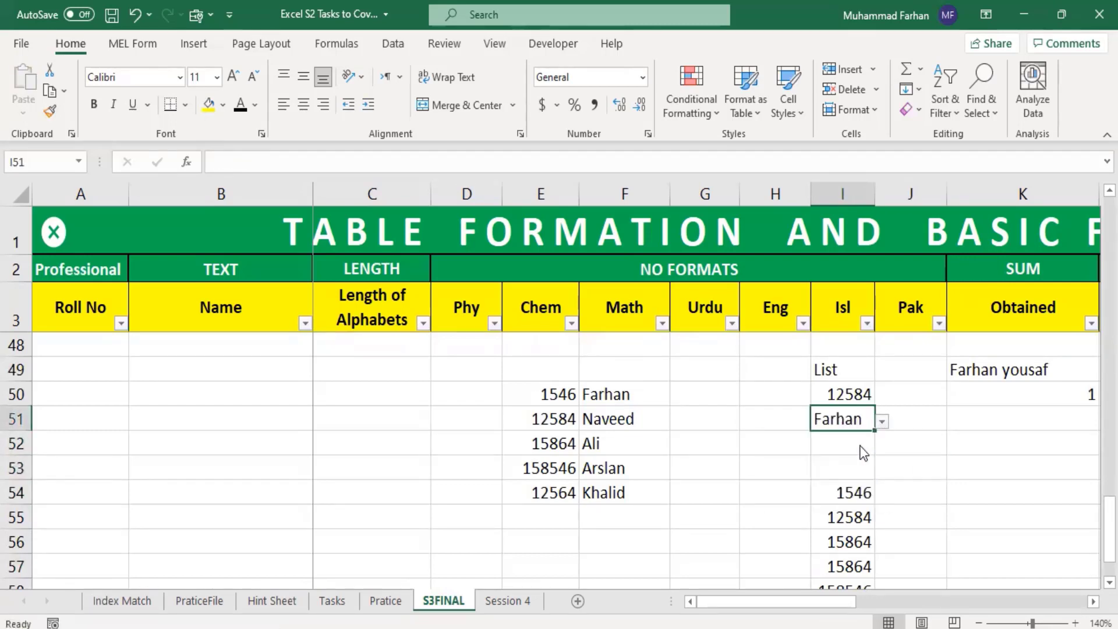
{"action": "left_click", "coordinate": [865, 444]}
{"action": "left_click", "coordinate": [880, 446]}
{"action": "left_click", "coordinate": [786, 481]}
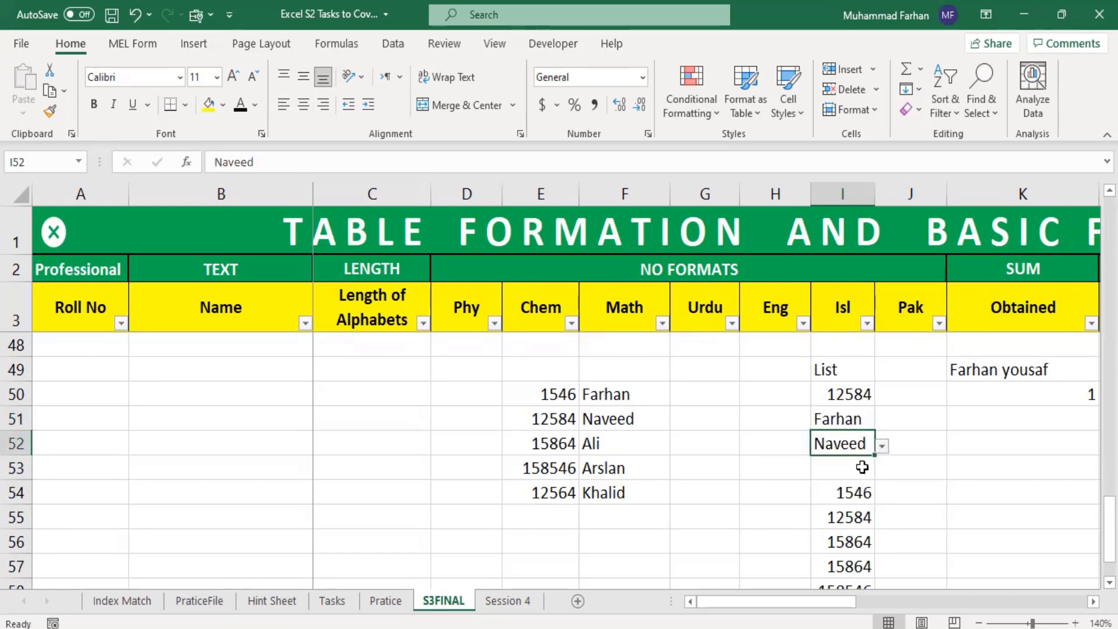
{"action": "left_click", "coordinate": [862, 466]}
{"action": "left_click", "coordinate": [883, 473]}
{"action": "left_click", "coordinate": [836, 524]}
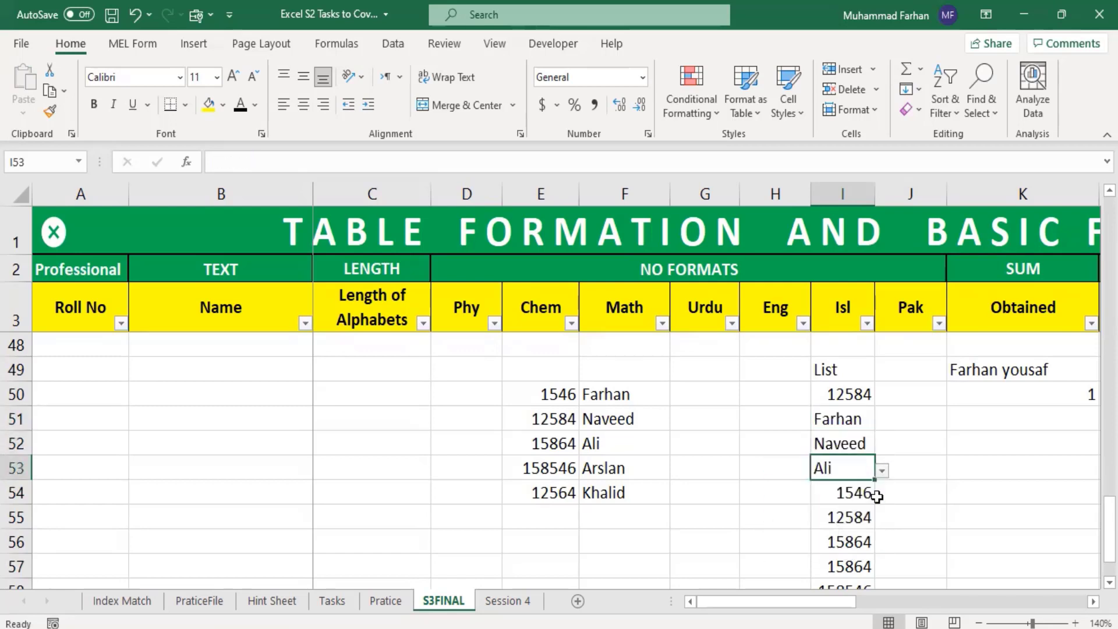
{"action": "left_click", "coordinate": [945, 492]}
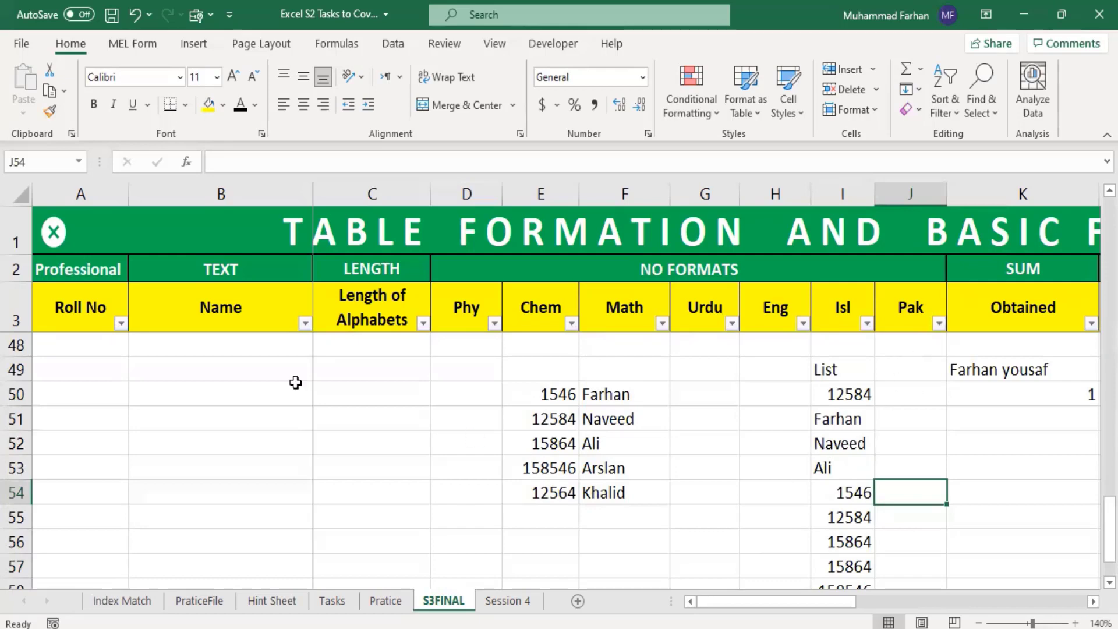
{"action": "scroll", "coordinate": [251, 418], "scroll_direction": "up", "scroll_amount": 11}
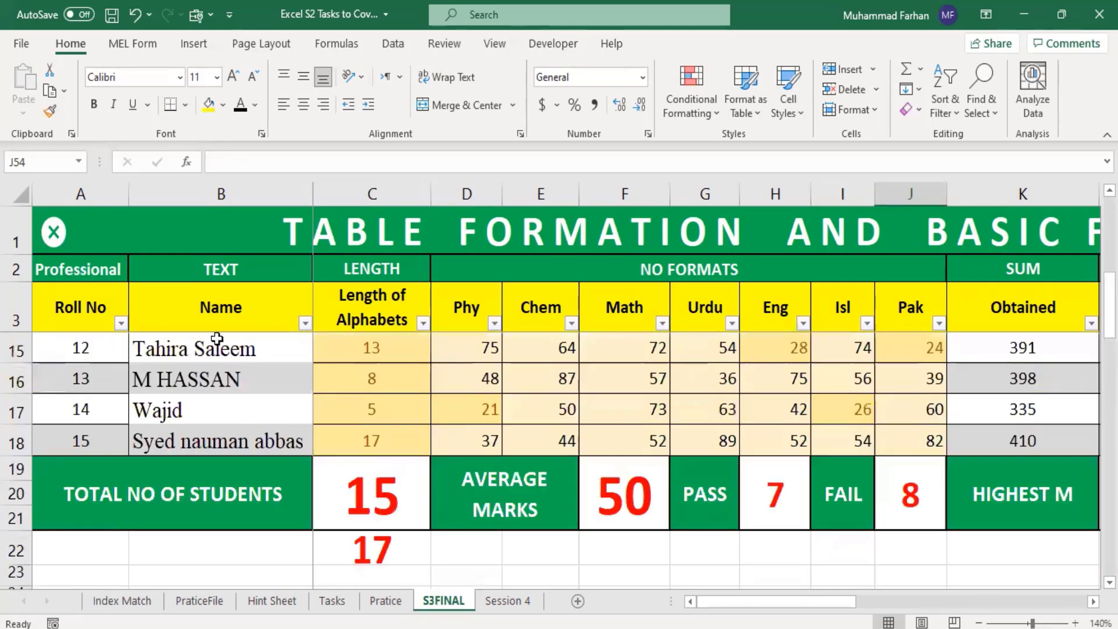
{"action": "scroll", "coordinate": [257, 411], "scroll_direction": "up", "scroll_amount": 4}
{"action": "scroll", "coordinate": [274, 460], "scroll_direction": "down", "scroll_amount": 8}
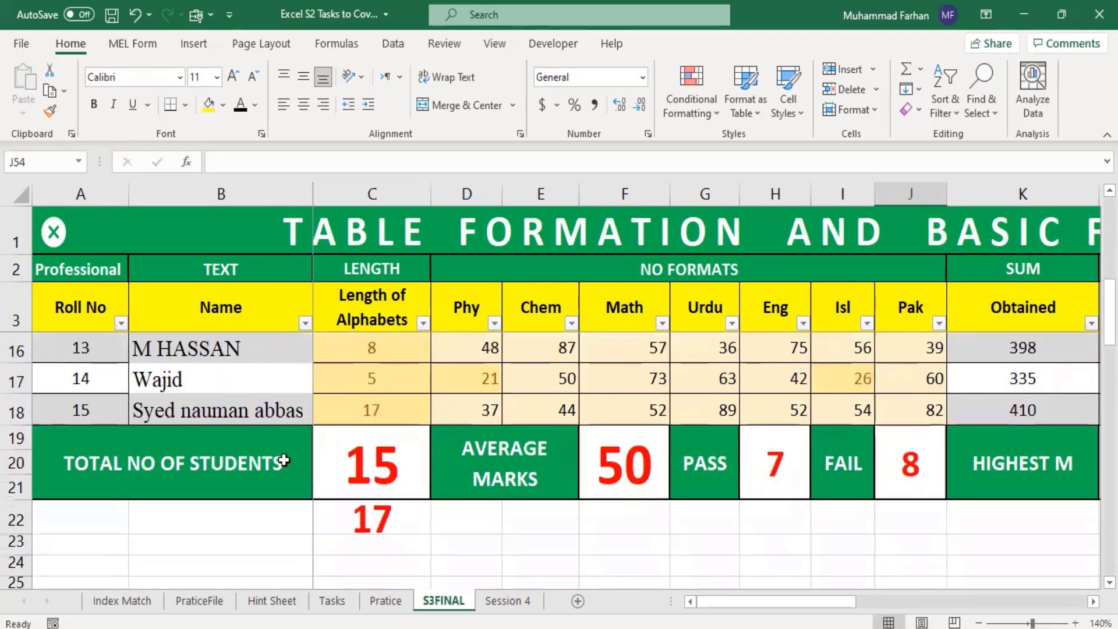
{"action": "scroll", "coordinate": [763, 457], "scroll_direction": "down", "scroll_amount": 1}
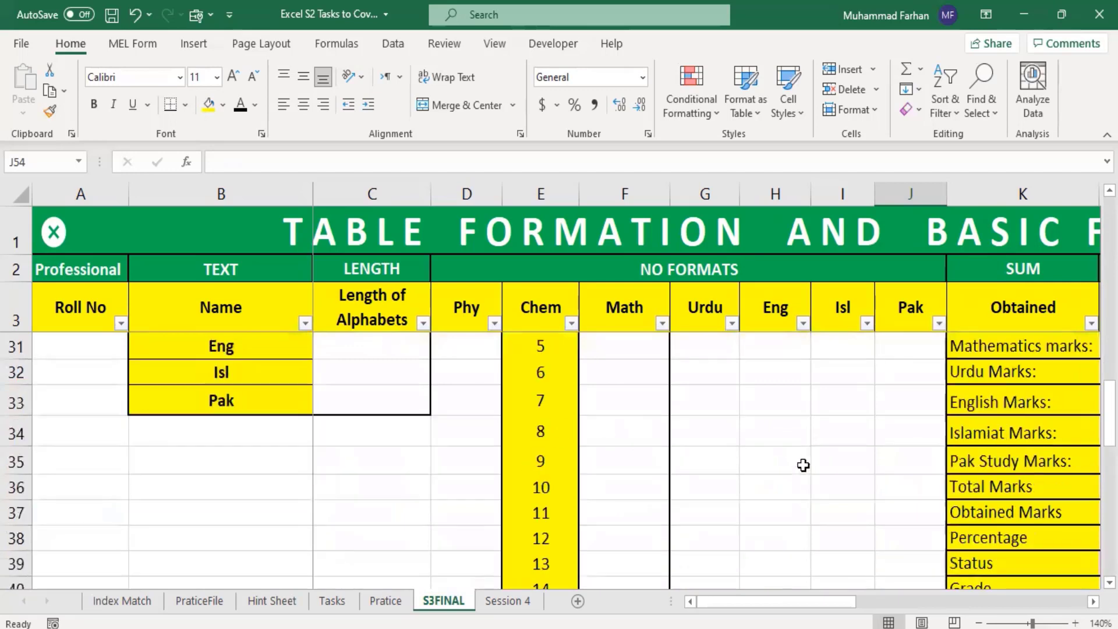
{"action": "scroll", "coordinate": [883, 443], "scroll_direction": "down", "scroll_amount": 6}
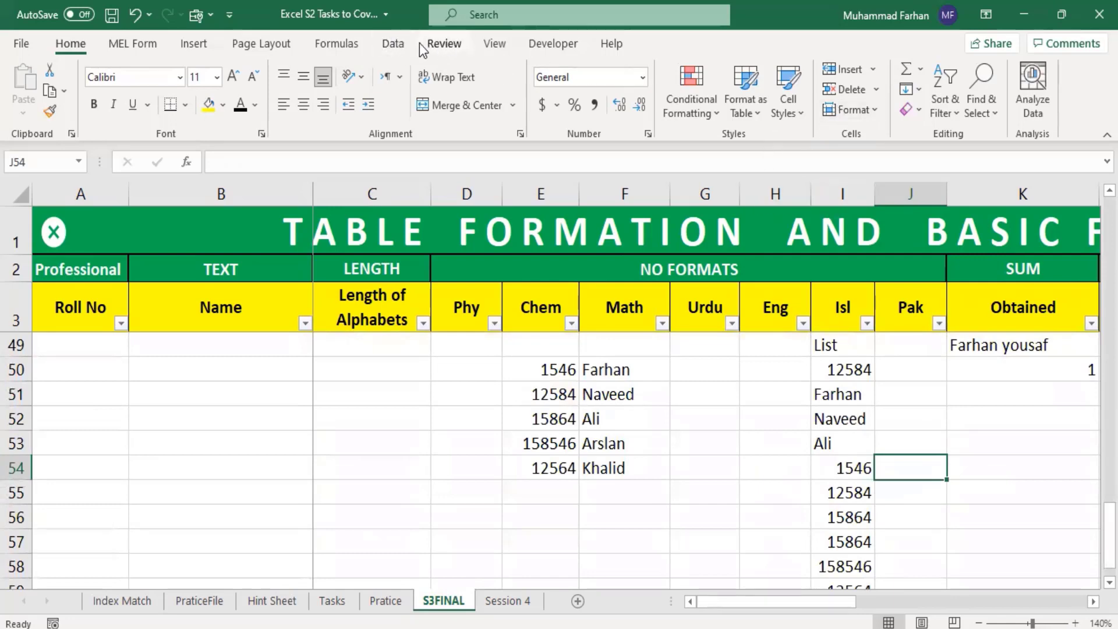
{"action": "left_click", "coordinate": [436, 45]}
{"action": "left_click", "coordinate": [399, 45]}
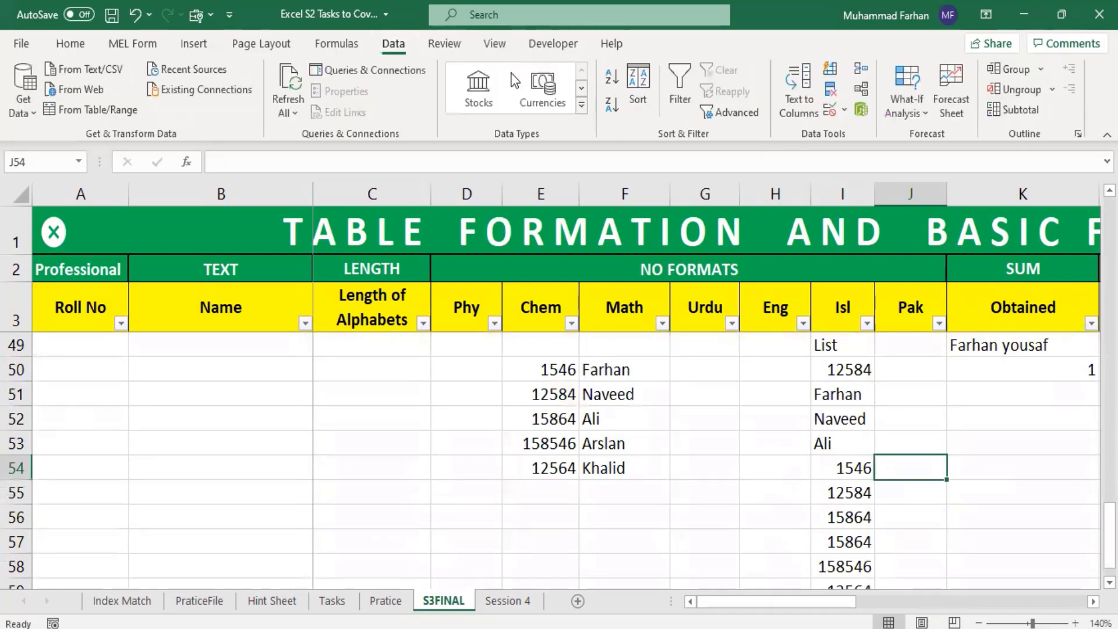
{"action": "left_click", "coordinate": [843, 111]}
{"action": "left_click", "coordinate": [889, 133]}
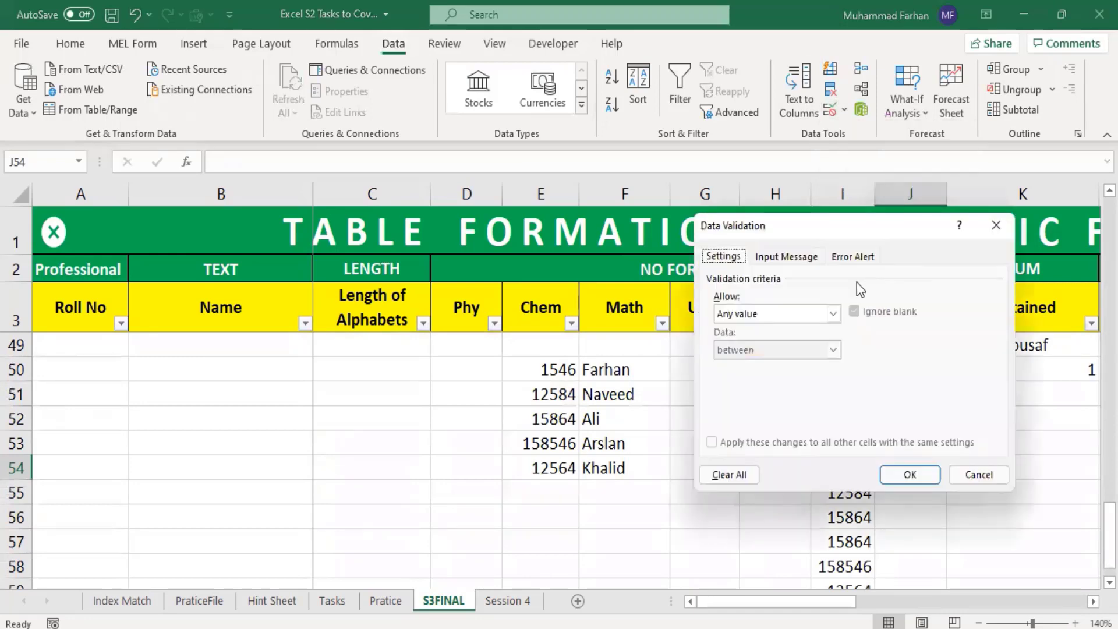
{"action": "left_click", "coordinate": [833, 314]}
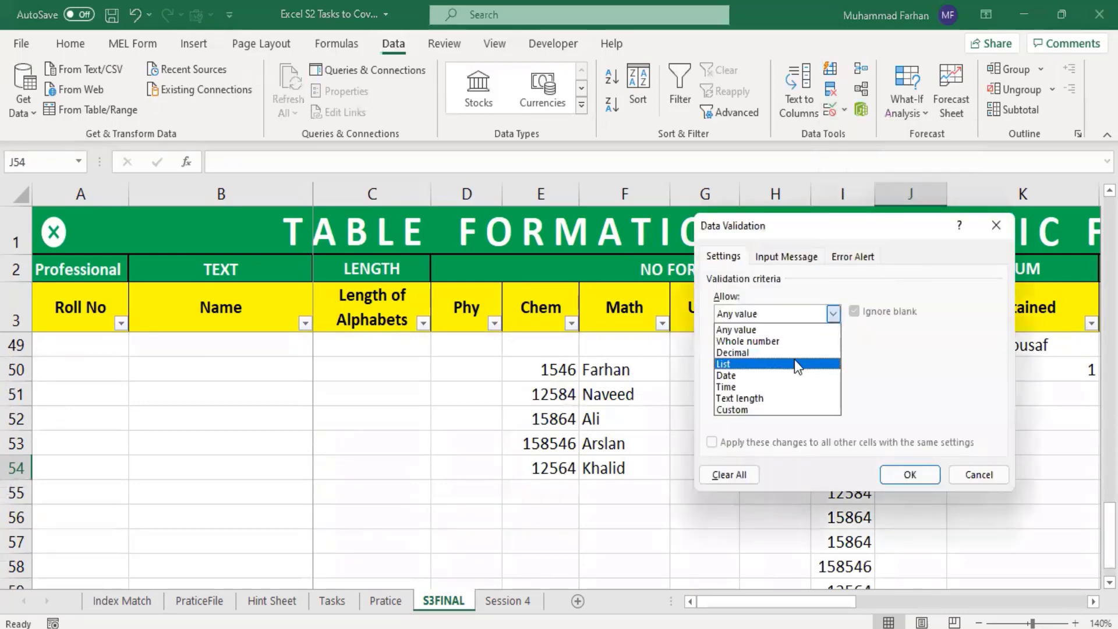
{"action": "left_click", "coordinate": [753, 351]}
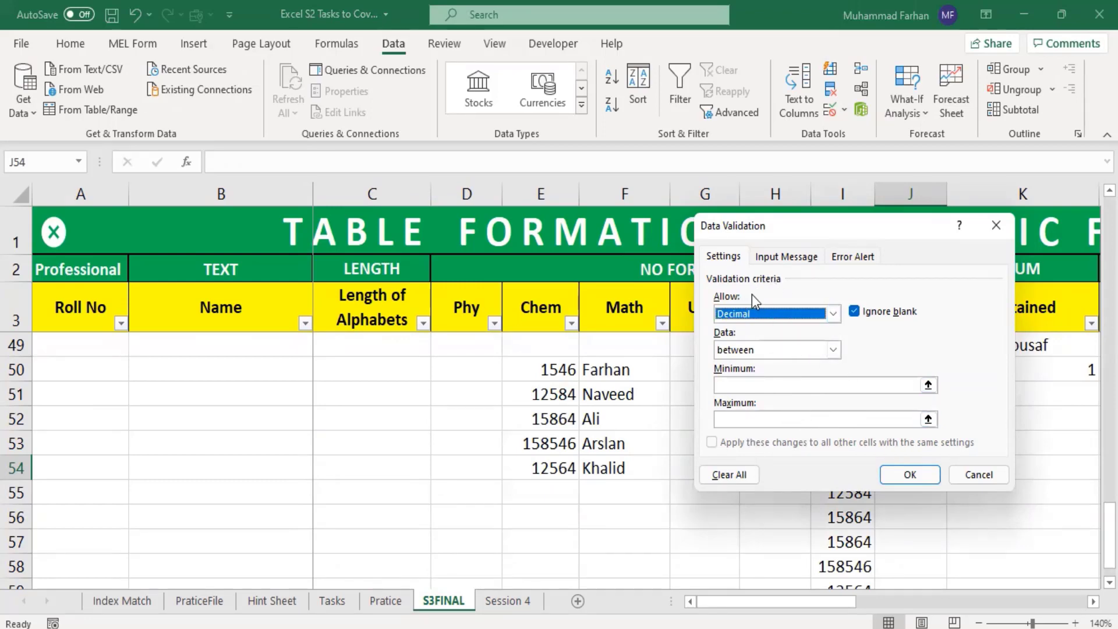
{"action": "left_click", "coordinate": [996, 227]}
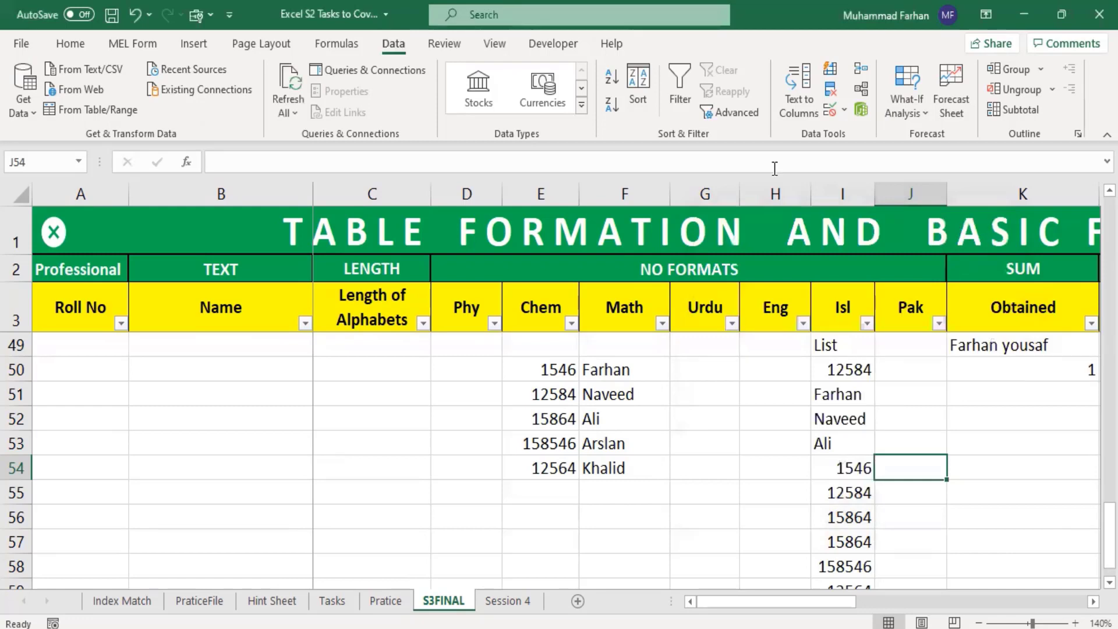
Step: Open the data validation settings for cell J54 and show the choices for the allowed value type
{"action": "left_click", "coordinate": [842, 115]}
{"action": "left_click", "coordinate": [833, 314]}
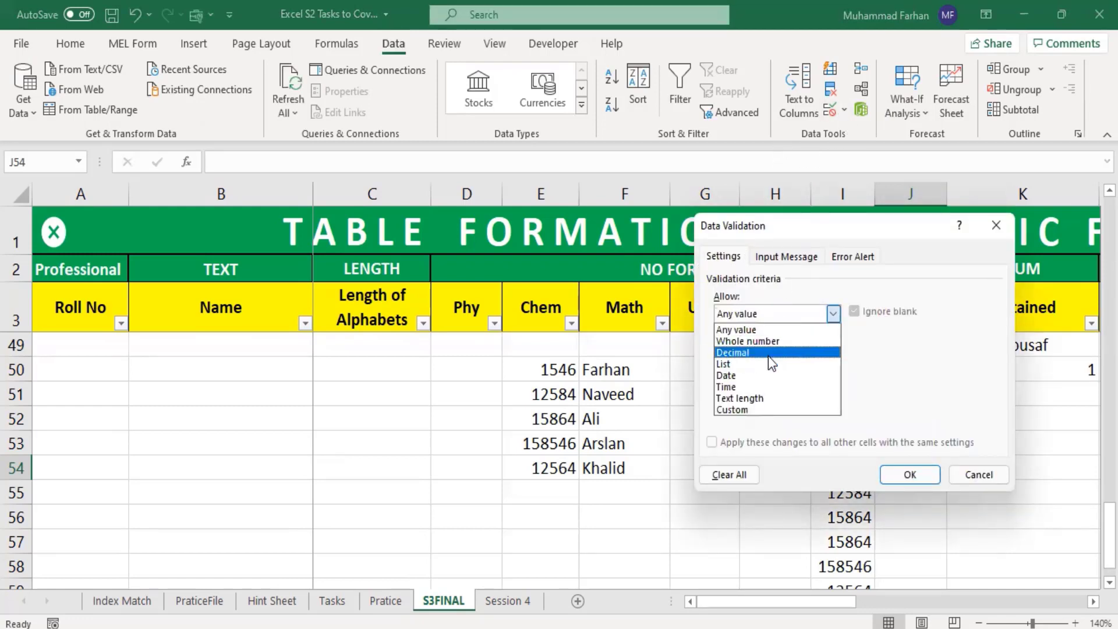
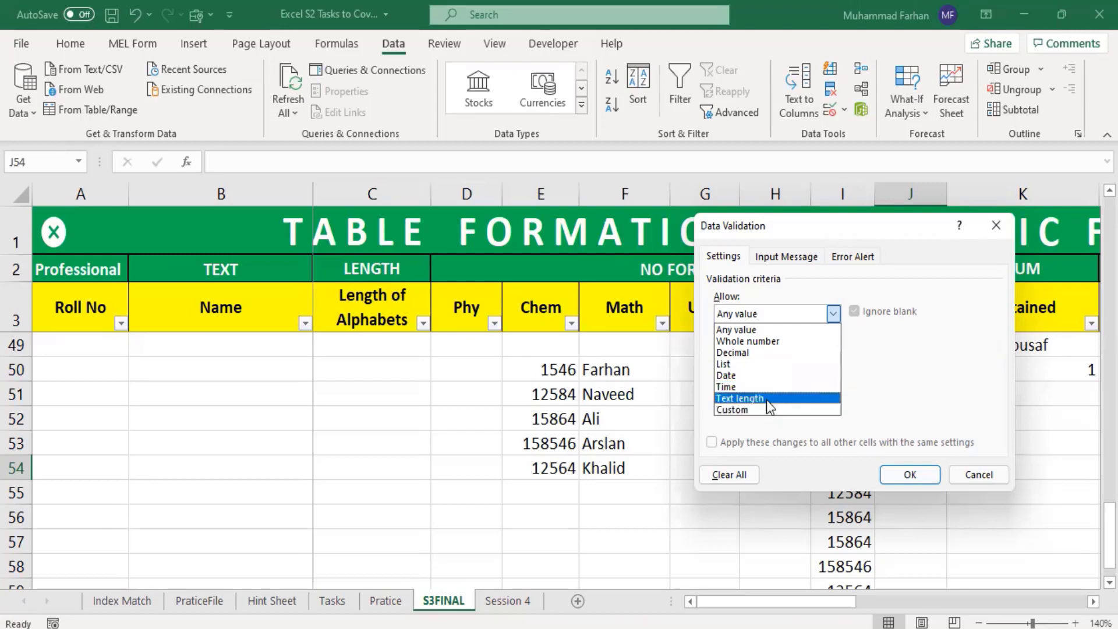
{"action": "left_click", "coordinate": [768, 410]}
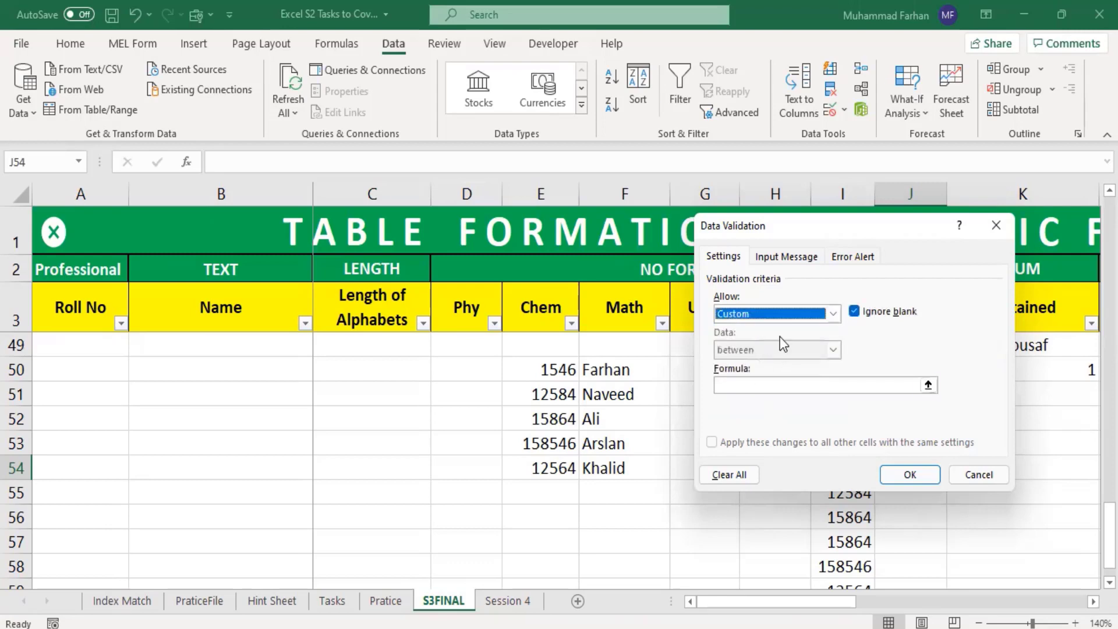
{"action": "left_click", "coordinate": [813, 387]}
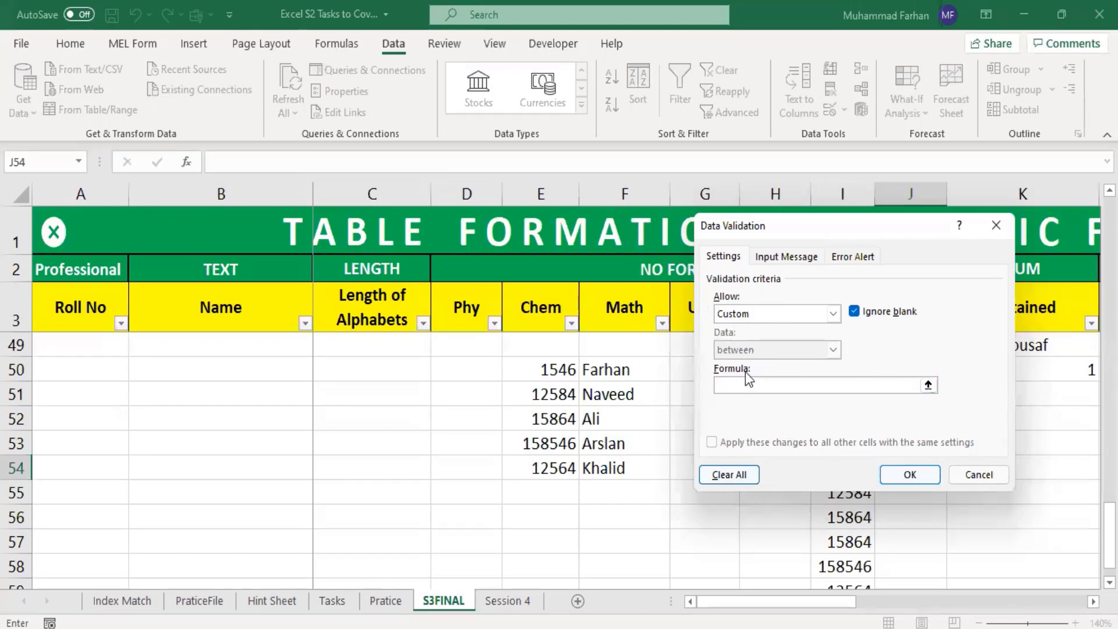
{"action": "left_click", "coordinate": [778, 258]}
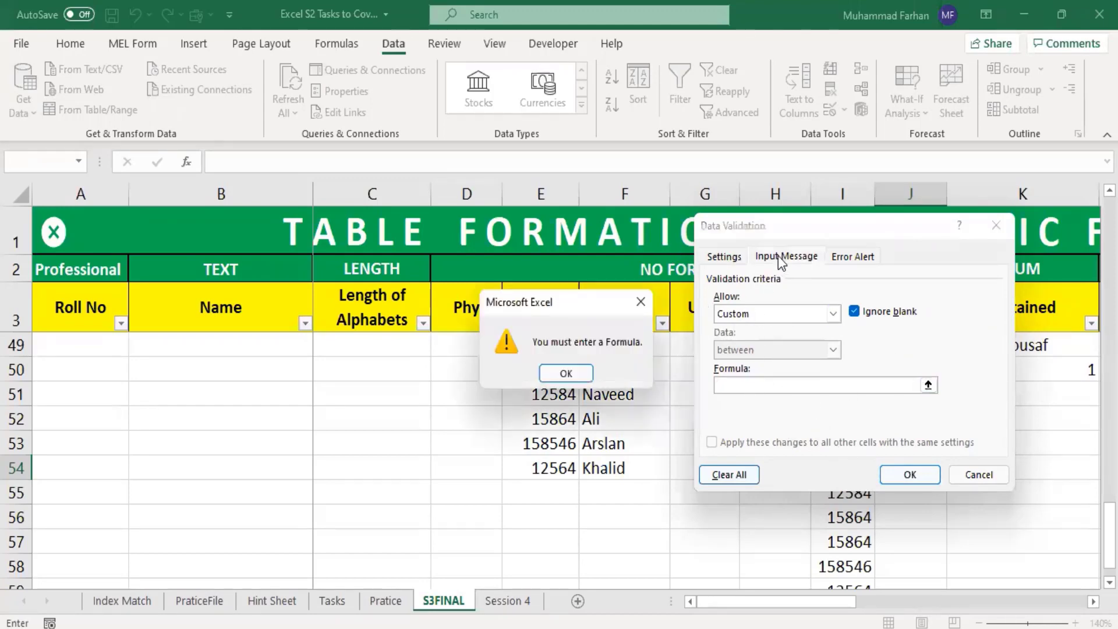
{"action": "left_click", "coordinate": [567, 374]}
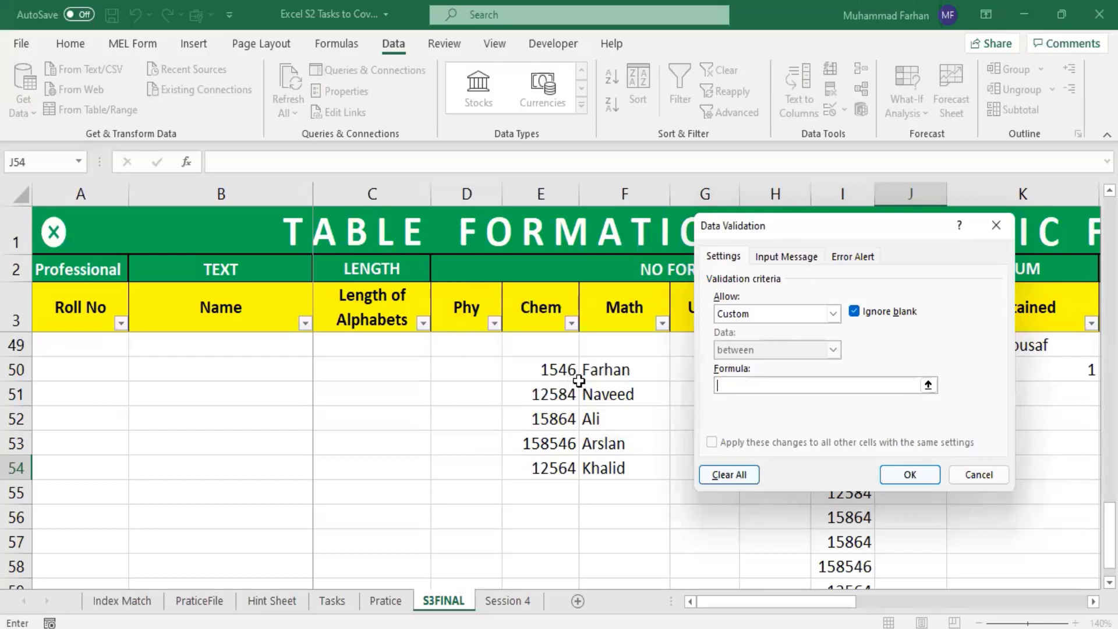
{"action": "left_click", "coordinate": [1011, 229]}
{"action": "left_click", "coordinate": [867, 402]}
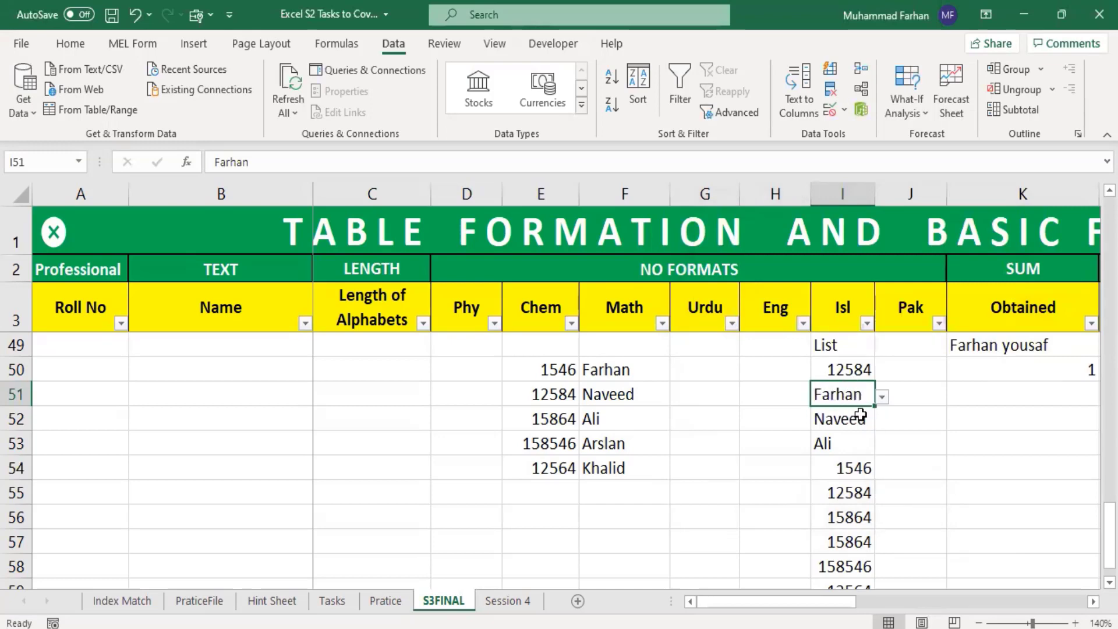
Step: Set the data validation of cell G50 to a List with =$F$50:$F$54 as its source
{"action": "left_click", "coordinate": [720, 379]}
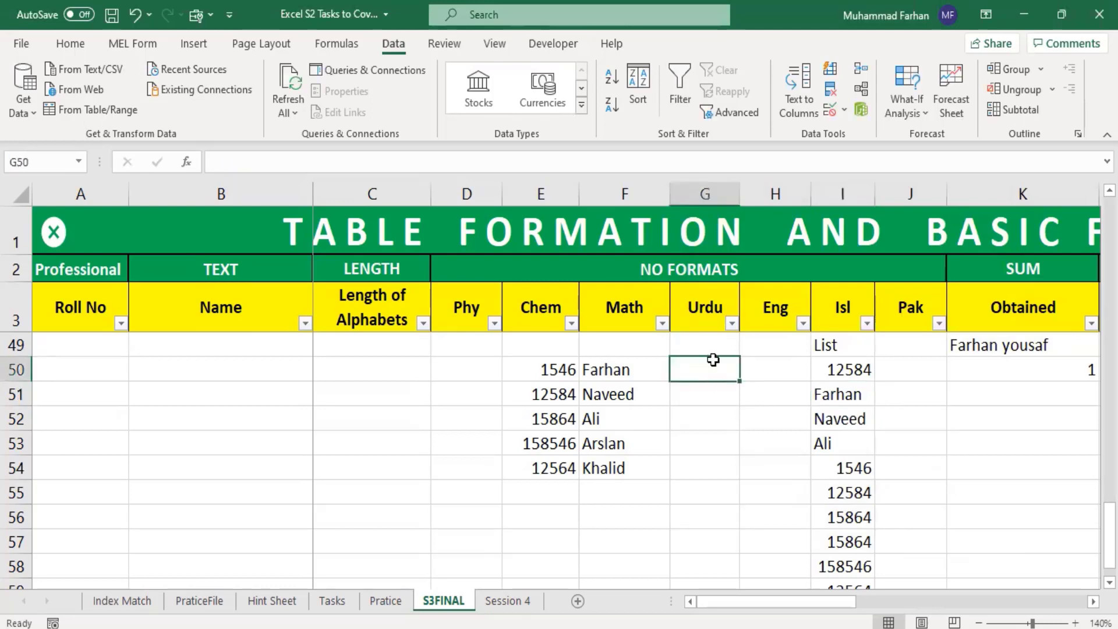
{"action": "left_click", "coordinate": [835, 113]}
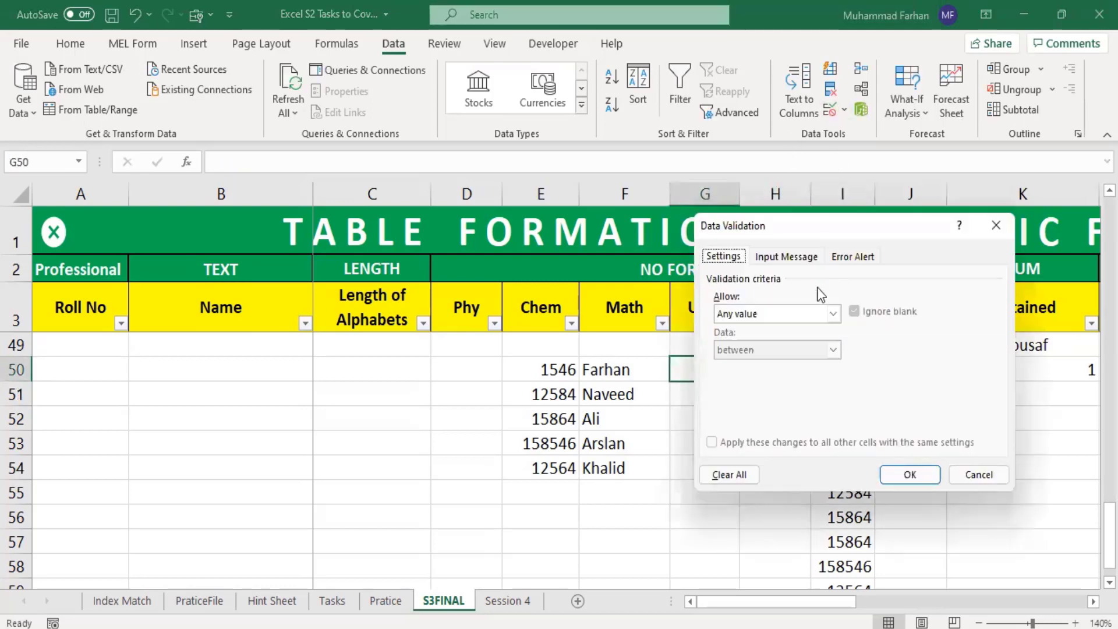
{"action": "left_click", "coordinate": [832, 313]}
{"action": "left_click", "coordinate": [770, 358]}
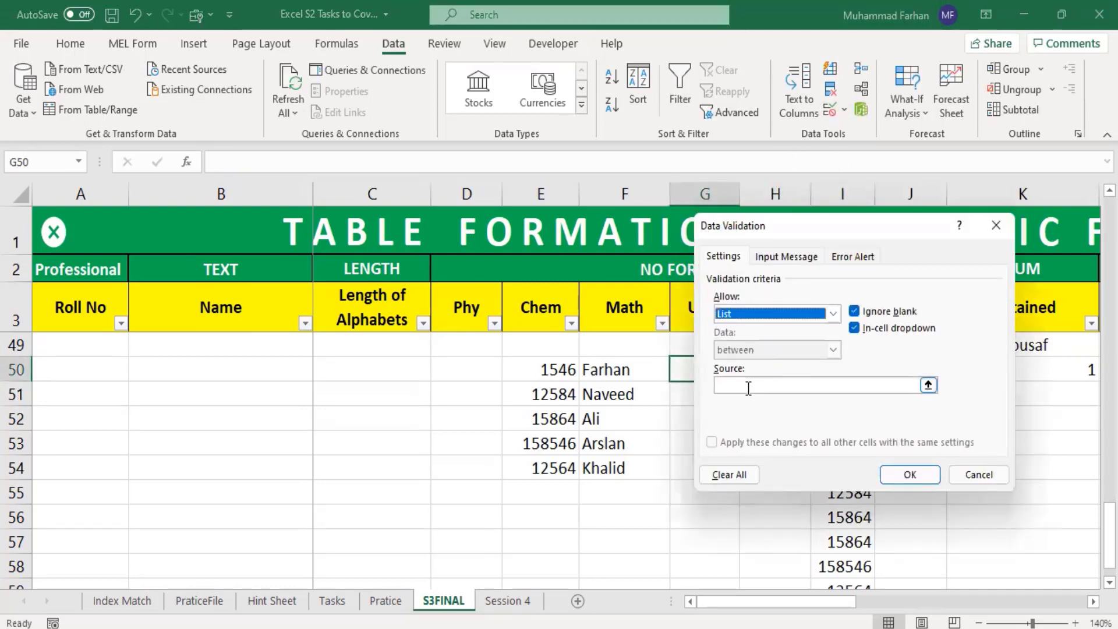
{"action": "left_click", "coordinate": [920, 384]}
{"action": "left_click_drag", "start_coordinate": [599, 369], "coordinate": [617, 469]}
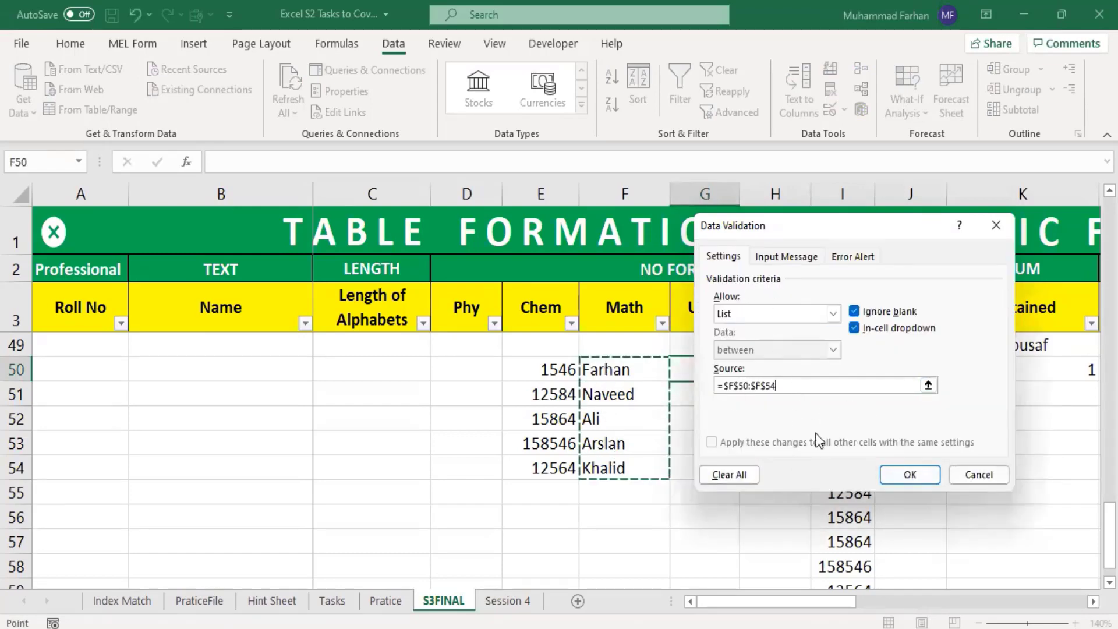
Step: Give the validation an input message titled "Name:" with the text "Please Insert Your Name here."
{"action": "left_click", "coordinate": [785, 257]}
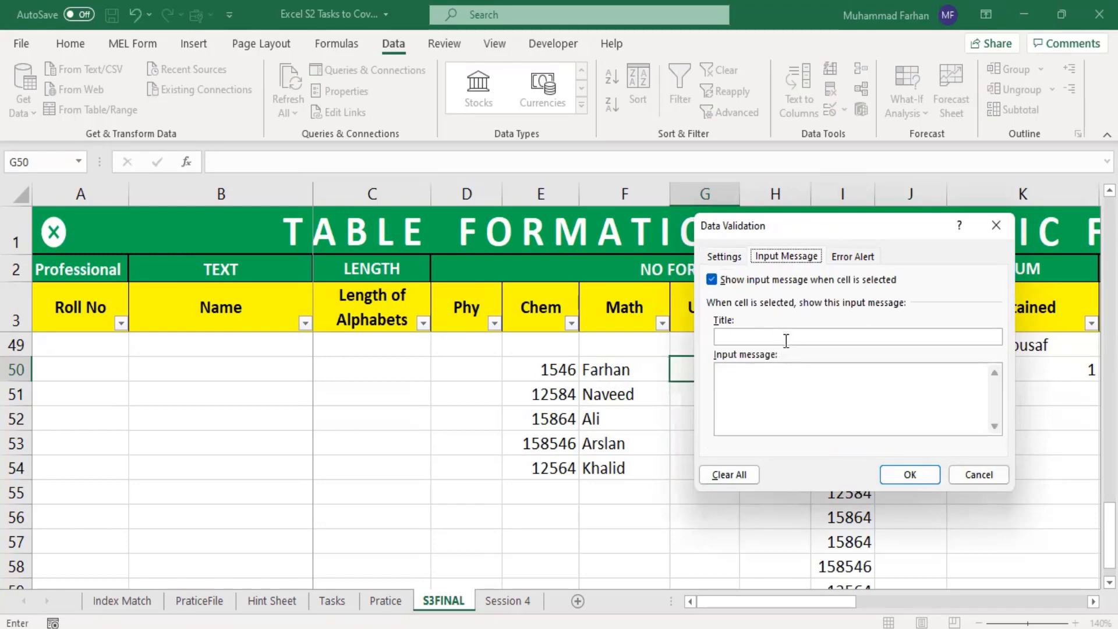
{"action": "left_click", "coordinate": [785, 340]}
{"action": "type", "text": "Name"}
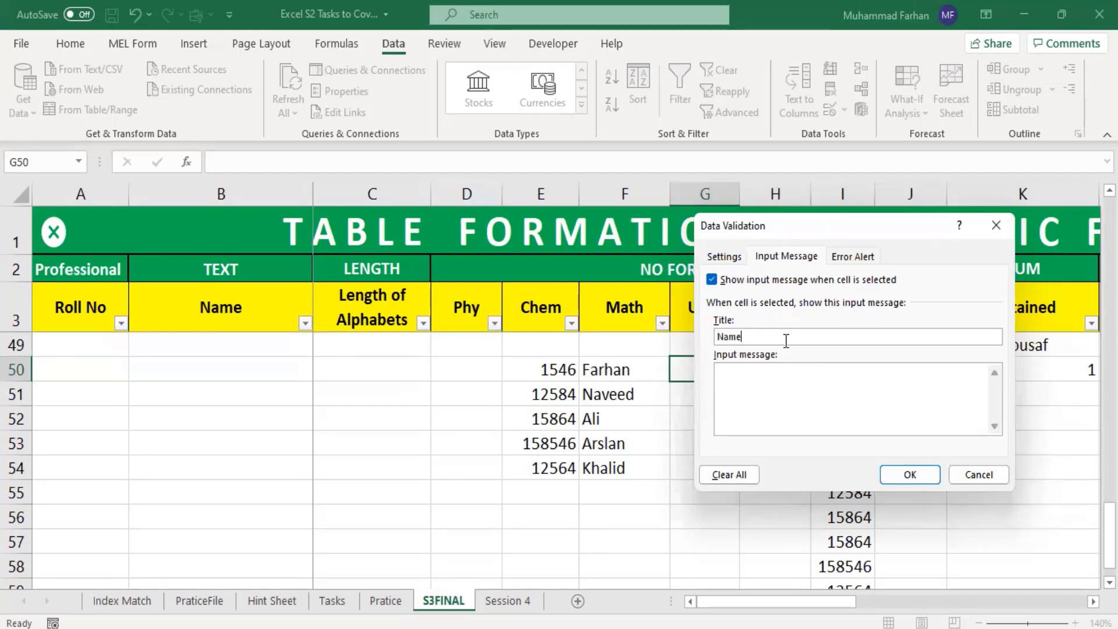
{"action": "type", "text": ":"}
{"action": "type", "text": "Pleasae"}
{"action": "key", "text": "BackSpace"}
{"action": "key", "text": "BackSpace"}
{"action": "key", "text": "BackSpace"}
{"action": "type", "text": "e Insert Your Name here"}
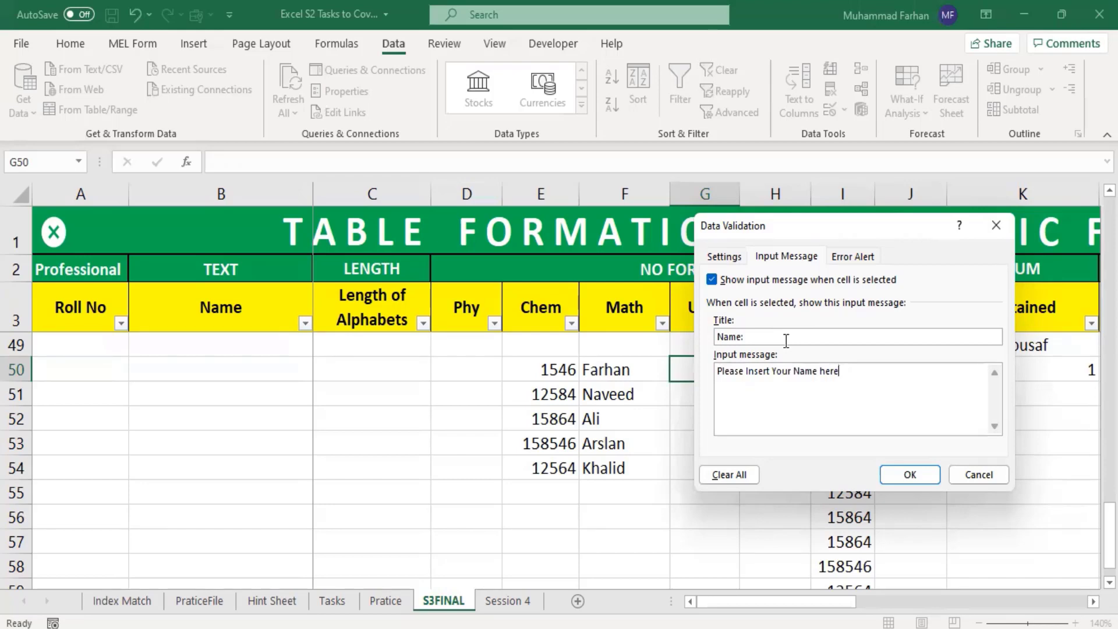
{"action": "type", "text": "."}
Step: Add an Information-style error alert titled "Wrong Name" with the message "Name Not Found" and apply the validation
{"action": "left_click", "coordinate": [851, 256]}
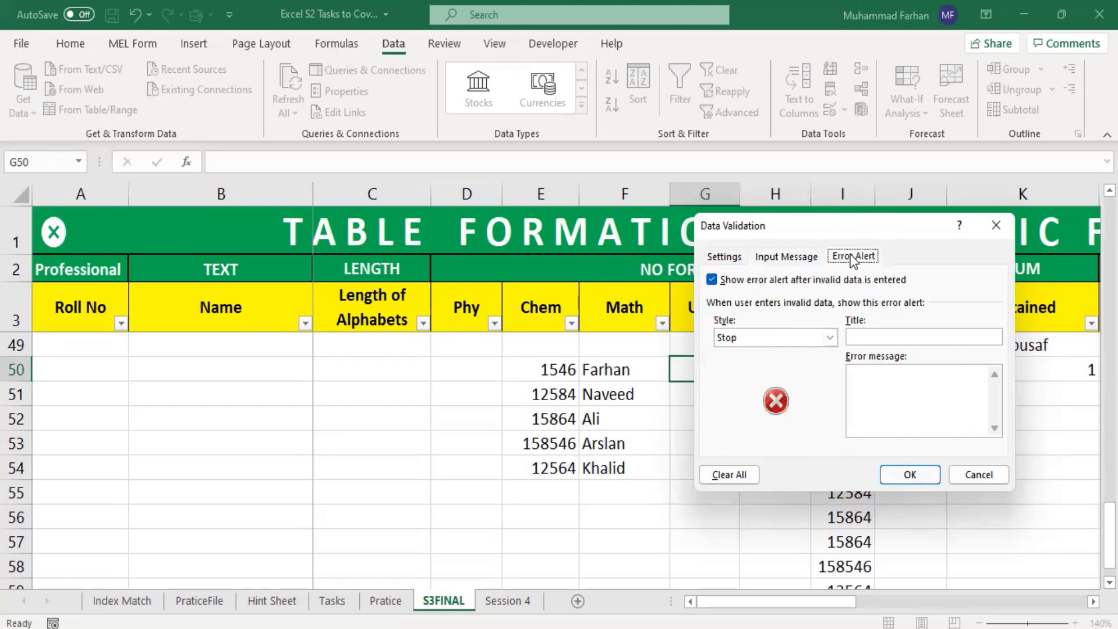
{"action": "left_click", "coordinate": [774, 338]}
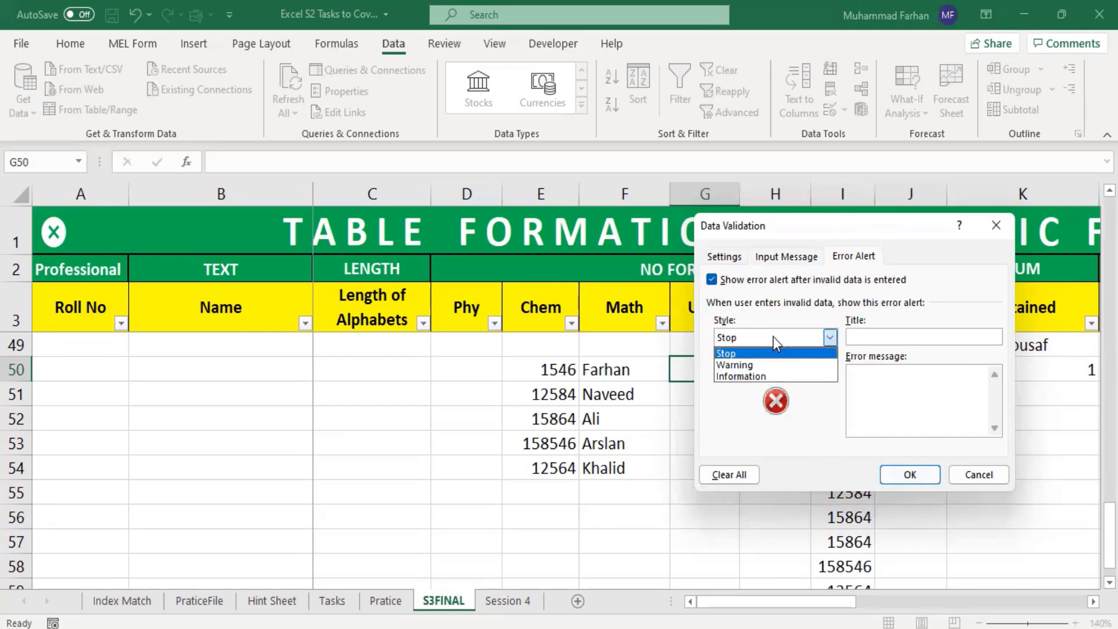
{"action": "left_click", "coordinate": [780, 378]}
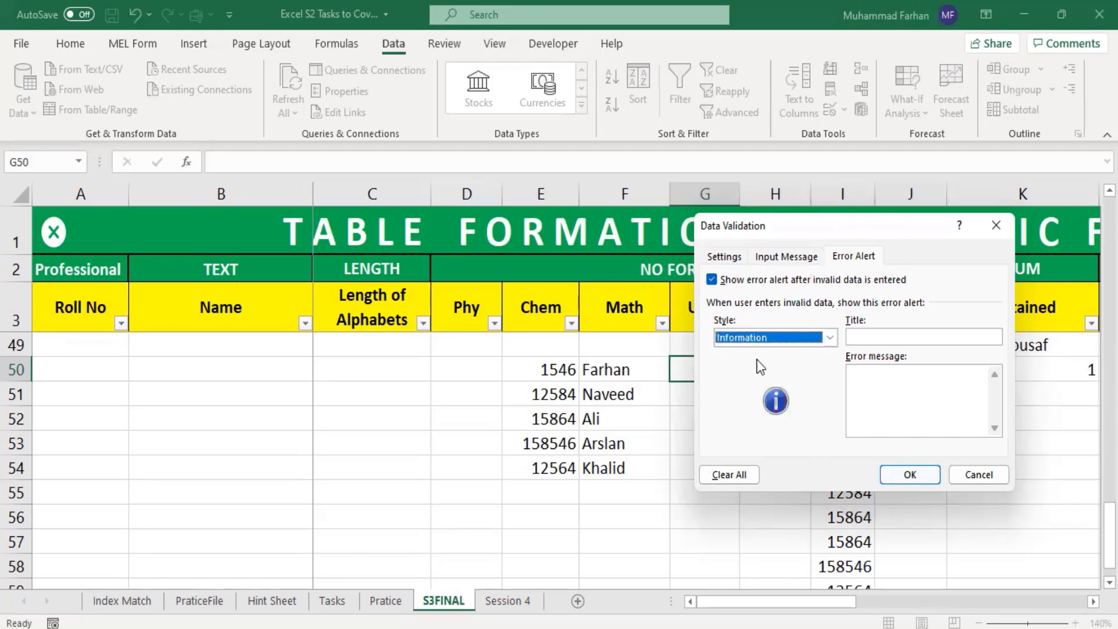
{"action": "left_click", "coordinate": [867, 338]}
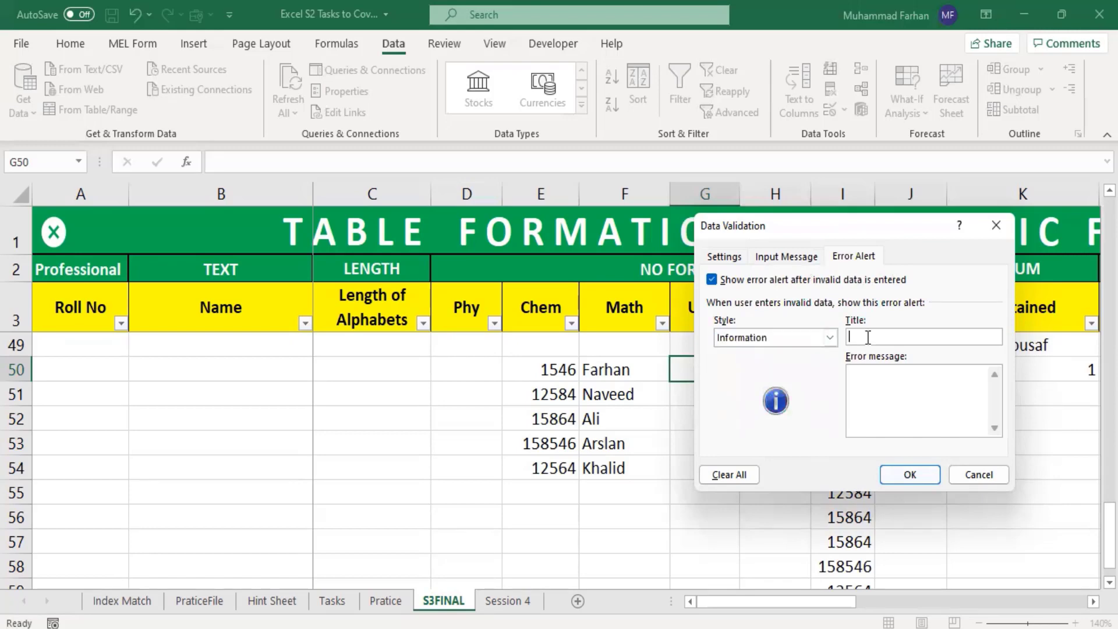
{"action": "type", "text": "Wrong name"}
{"action": "key", "text": "BackSpace"}
{"action": "key", "text": "BackSpace"}
{"action": "key", "text": "BackSpace"}
{"action": "key", "text": "BackSpace"}
{"action": "type", "text": "NameName Not |Found"}
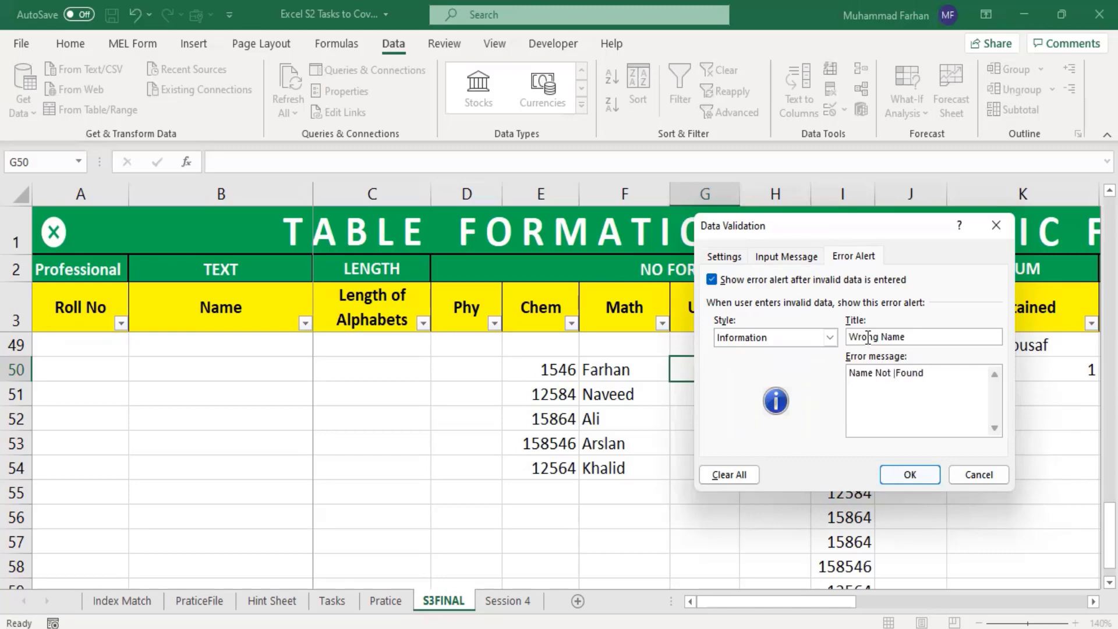
{"action": "left_click", "coordinate": [896, 374]}
{"action": "key", "text": "BackSpace"}
{"action": "left_click", "coordinate": [917, 470]}
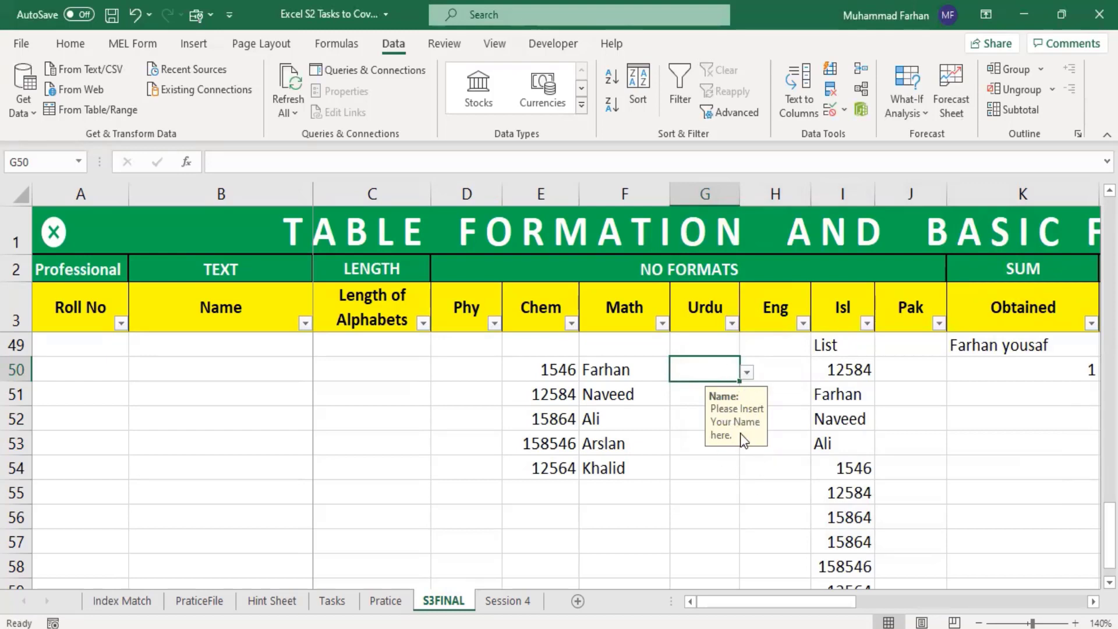
Step: Enter a misspelled version of the first list name, with a doubled second "a", in cell G50 and accept the entry despite the alert
{"action": "left_click", "coordinate": [746, 495]}
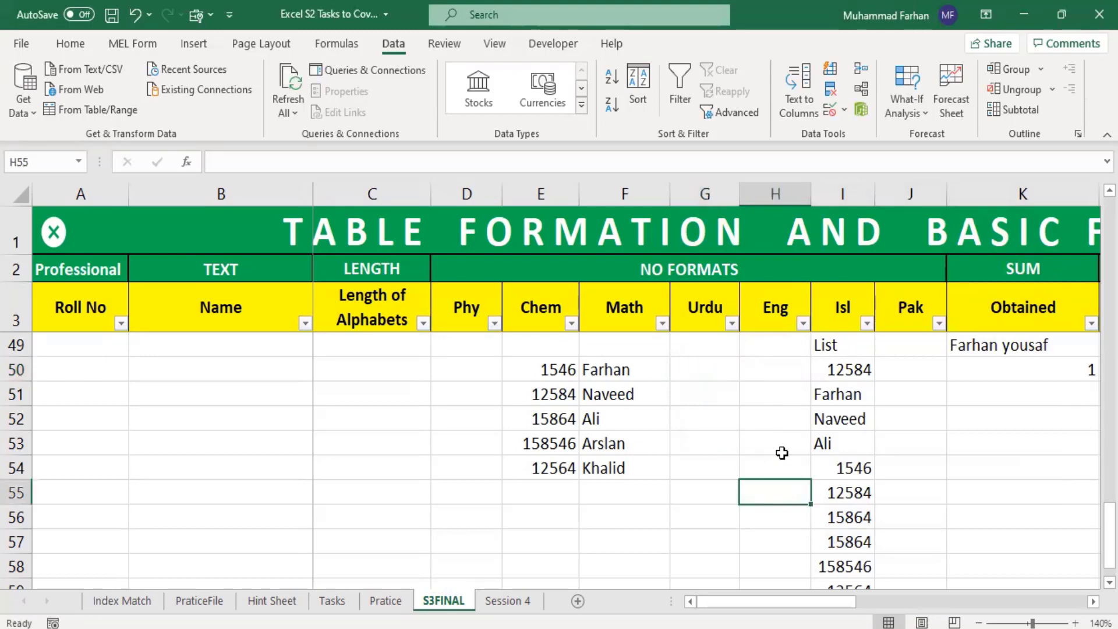
{"action": "left_click", "coordinate": [718, 371]}
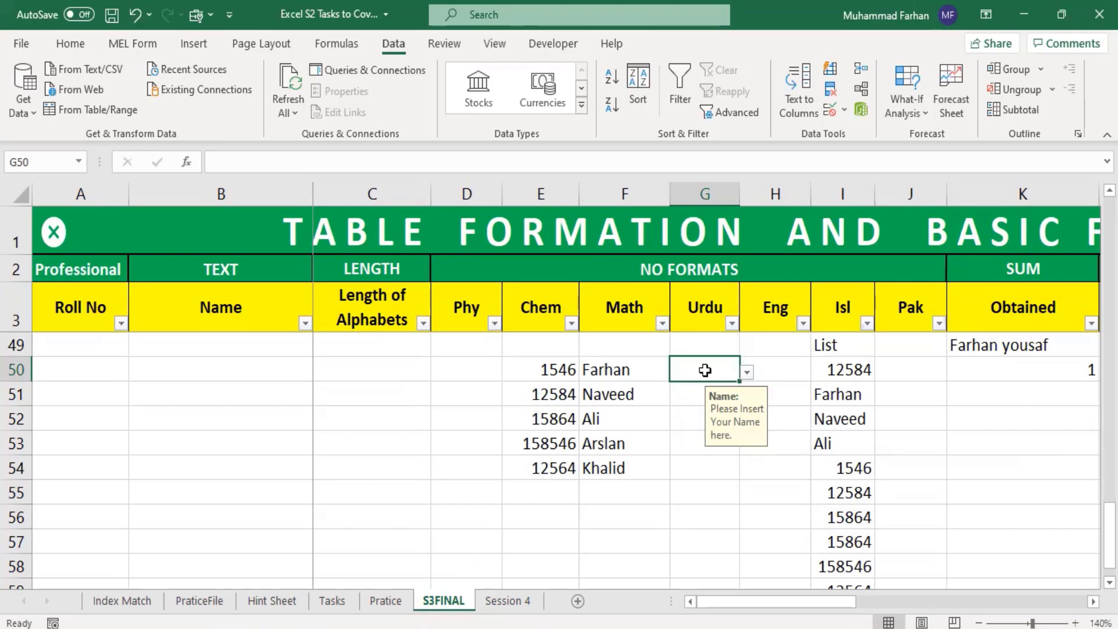
{"action": "type", "text": "Farhja"}
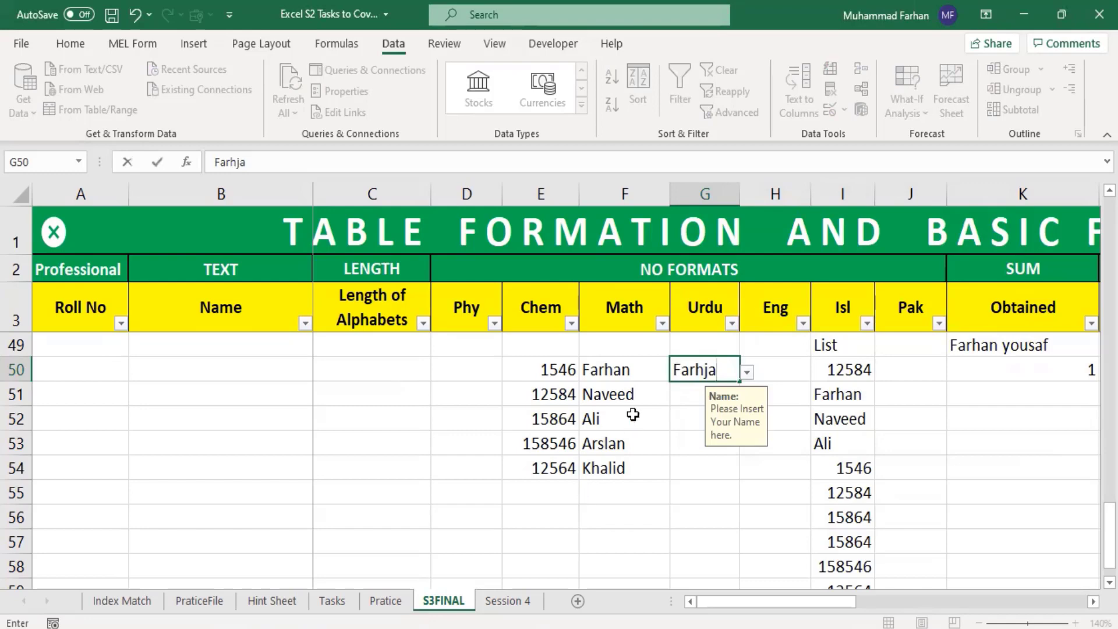
{"action": "key", "text": "BackSpace"}
{"action": "key", "text": "BackSpace"}
{"action": "type", "text": "aan"}
{"action": "key", "text": "Return"}
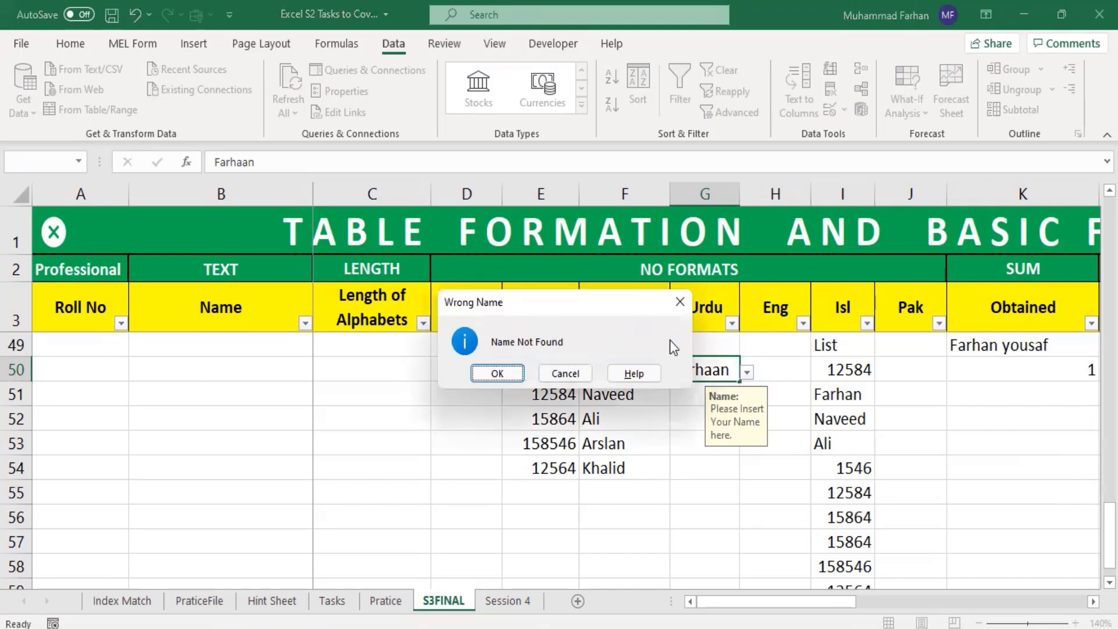
{"action": "left_click", "coordinate": [497, 373]}
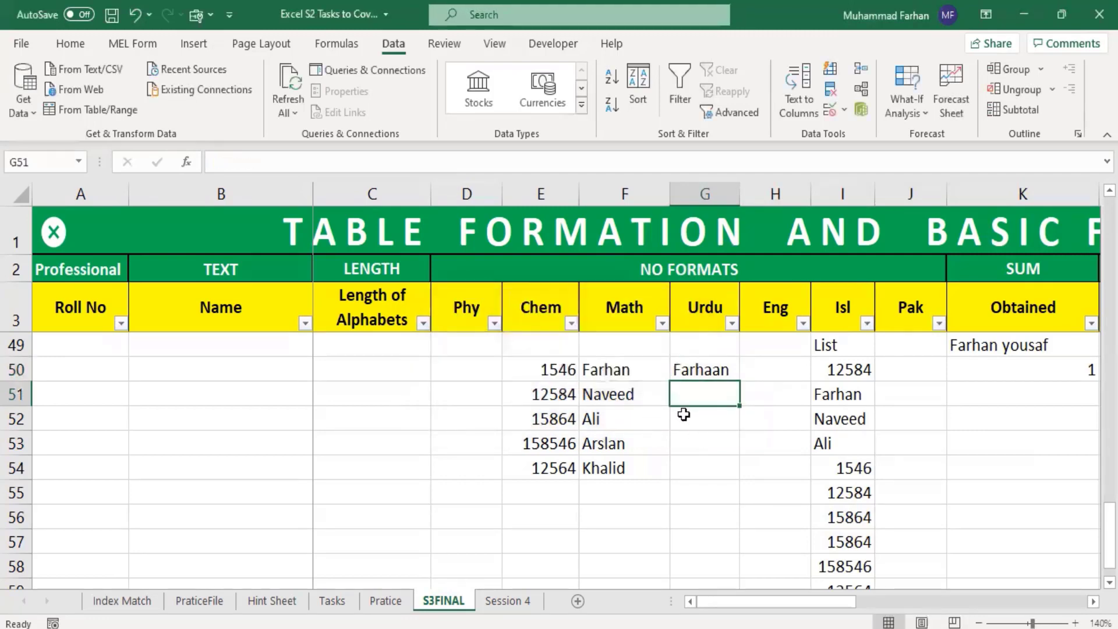
Step: Correct the name in cell G50 by removing the extra "a" so it matches the list
{"action": "left_click", "coordinate": [705, 373]}
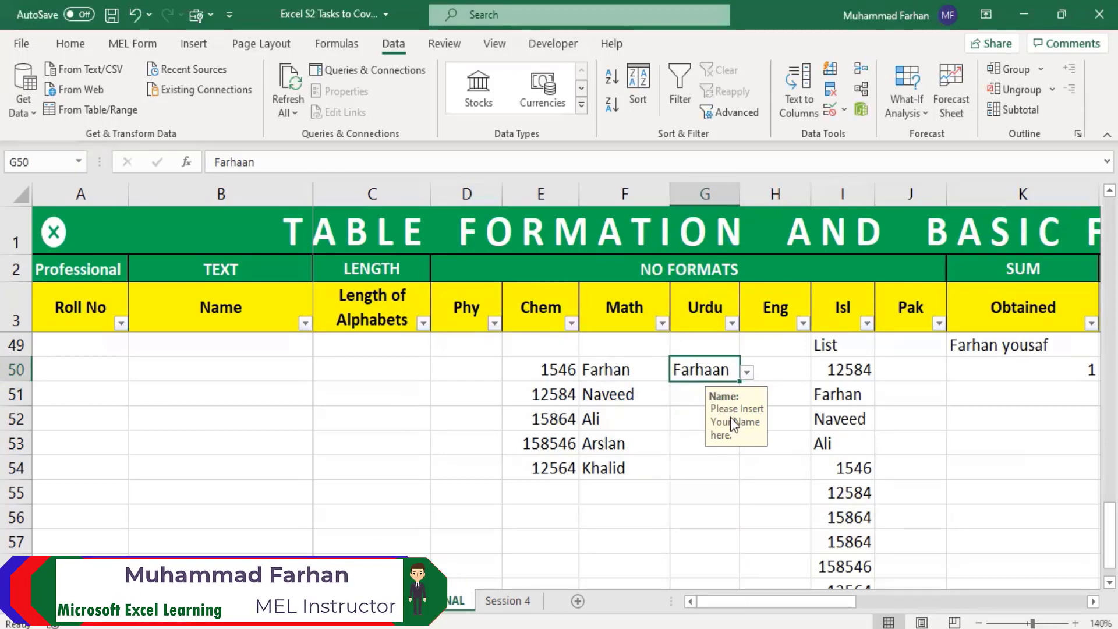
{"action": "double_click", "coordinate": [718, 372]}
{"action": "key", "text": "BackSpace"}
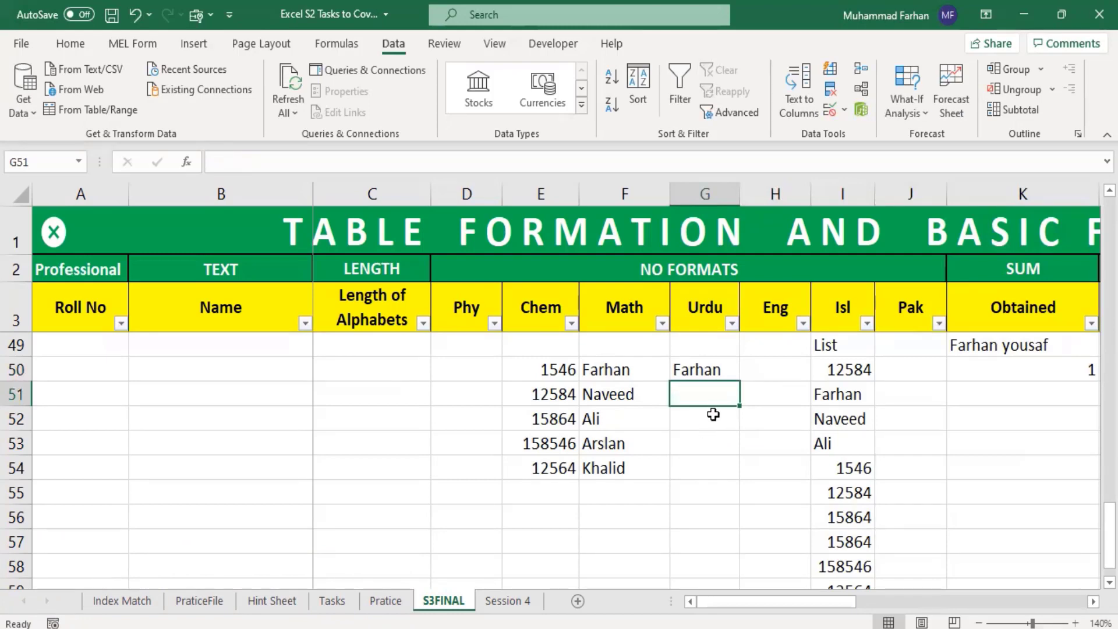
Step: Change the error alert style in cell G50's data validation to Warning
{"action": "left_click", "coordinate": [717, 364]}
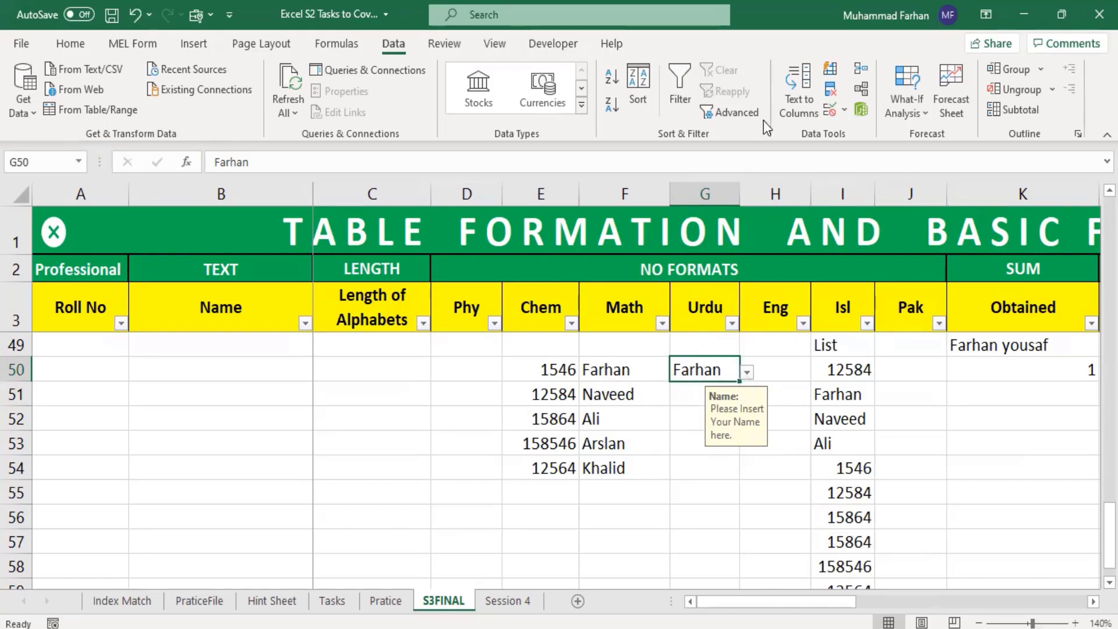
{"action": "left_click", "coordinate": [843, 110]}
{"action": "left_click", "coordinate": [871, 135]}
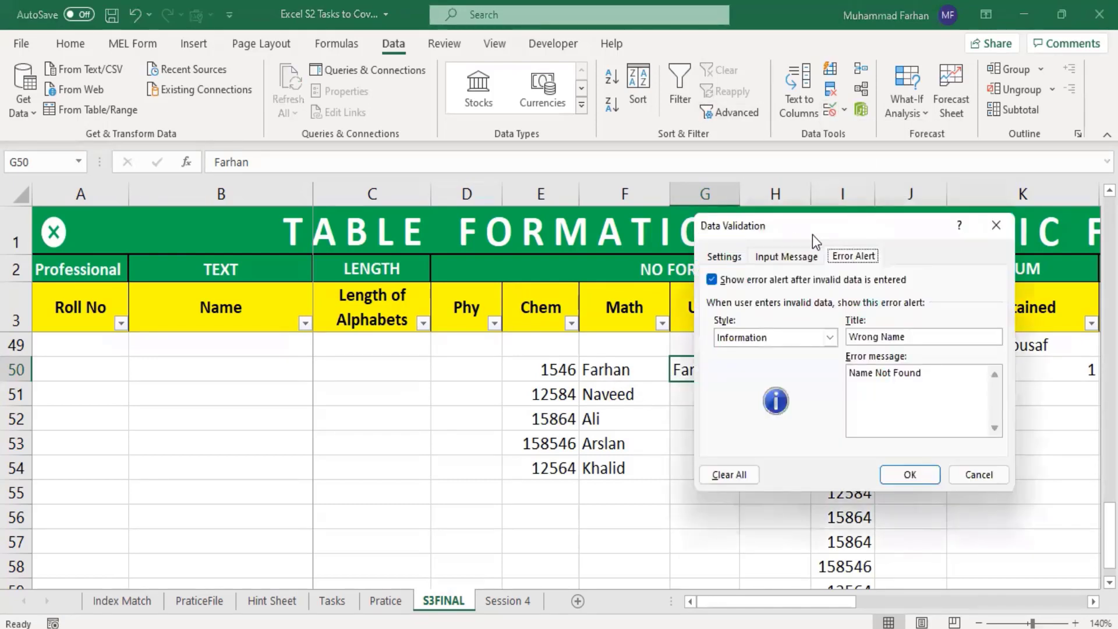
{"action": "left_click", "coordinate": [814, 344]}
{"action": "left_click", "coordinate": [775, 362]}
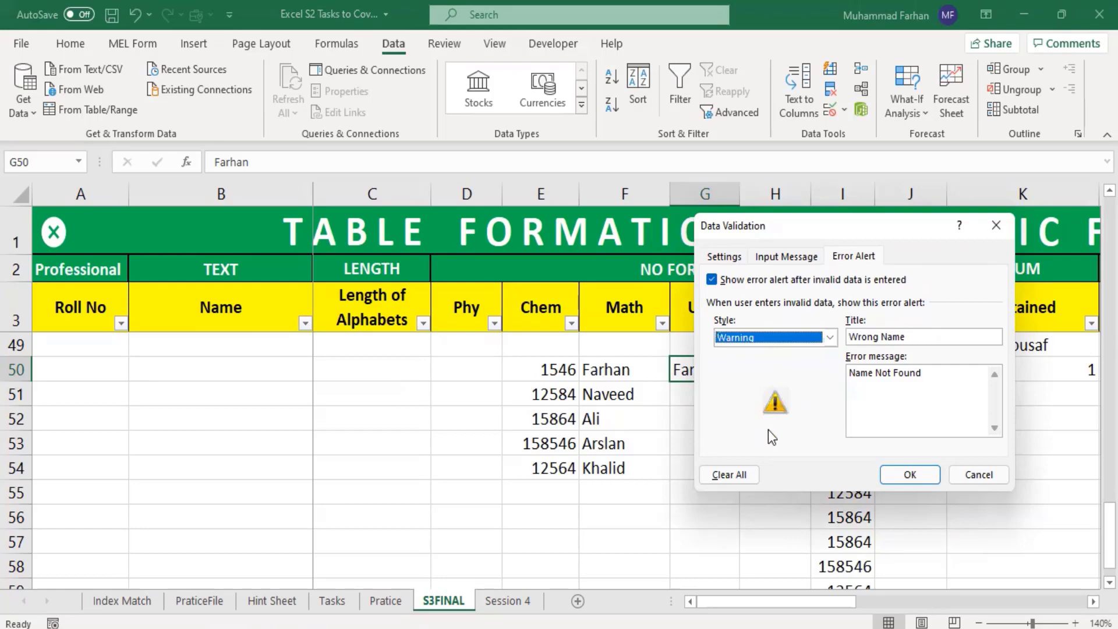
{"action": "left_click", "coordinate": [894, 476]}
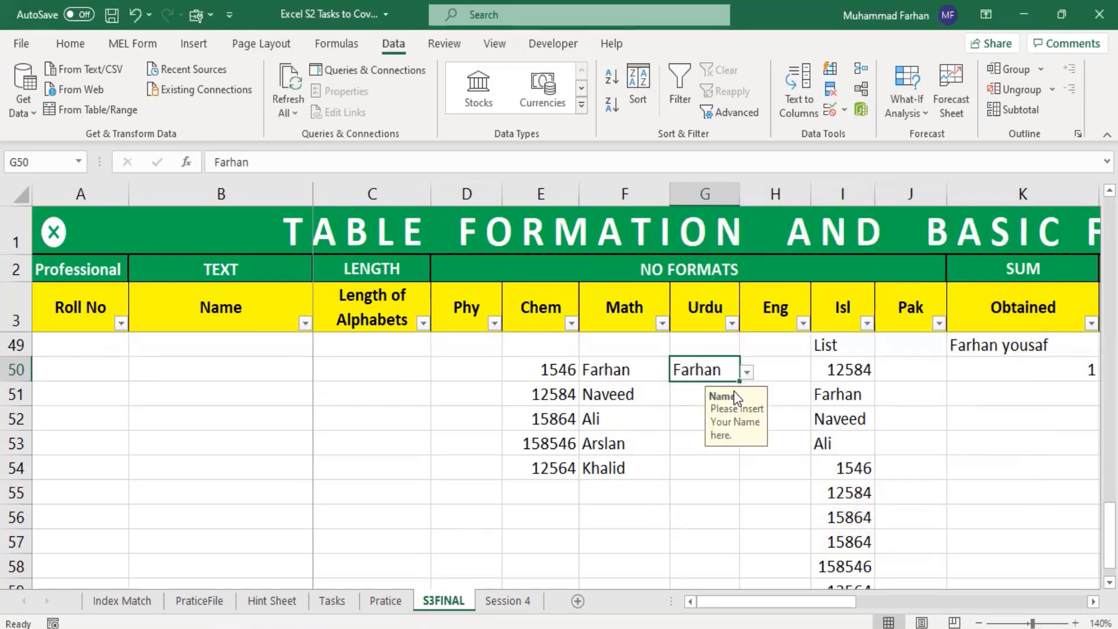
Step: Add an extra "a" to the name in cell G50 and choose to continue past the warning
{"action": "double_click", "coordinate": [714, 375]}
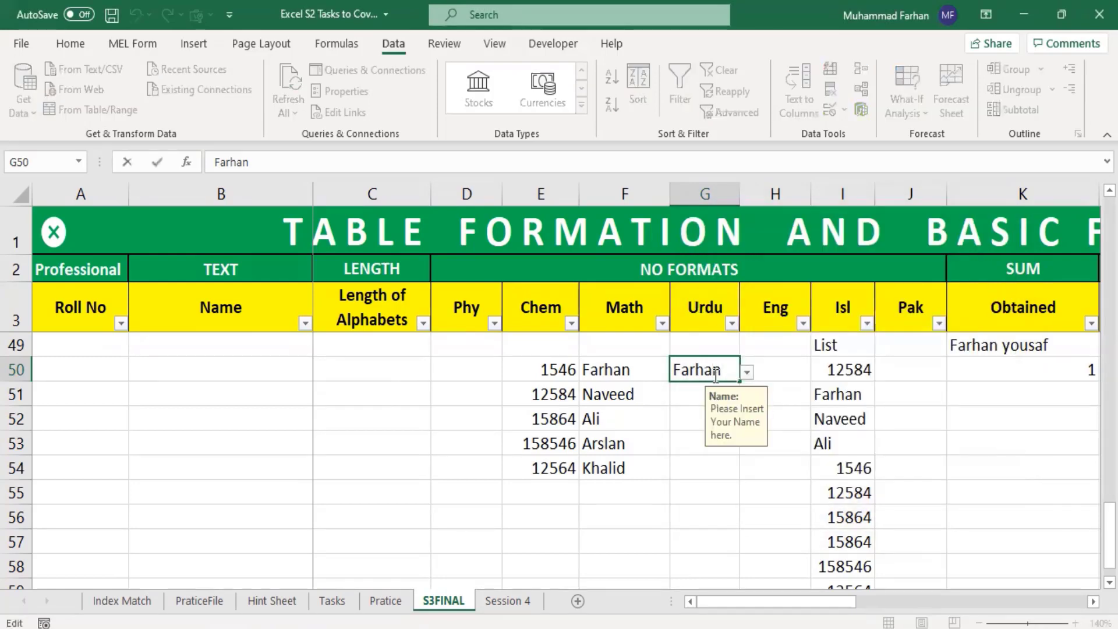
{"action": "type", "text": "a"}
{"action": "key", "text": "Return"}
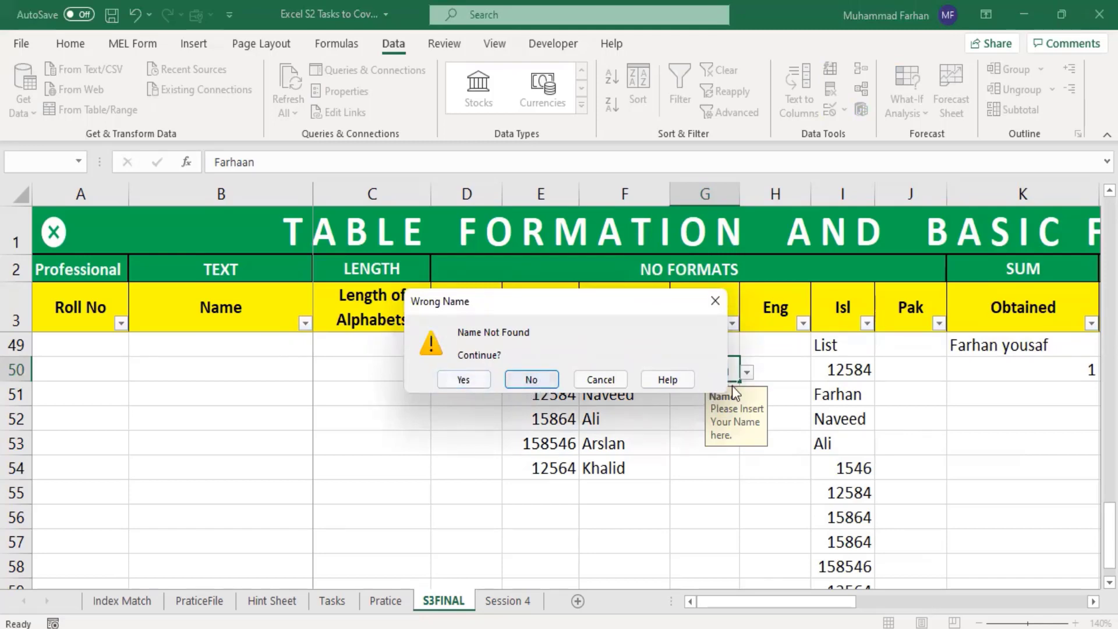
{"action": "left_click", "coordinate": [478, 382]}
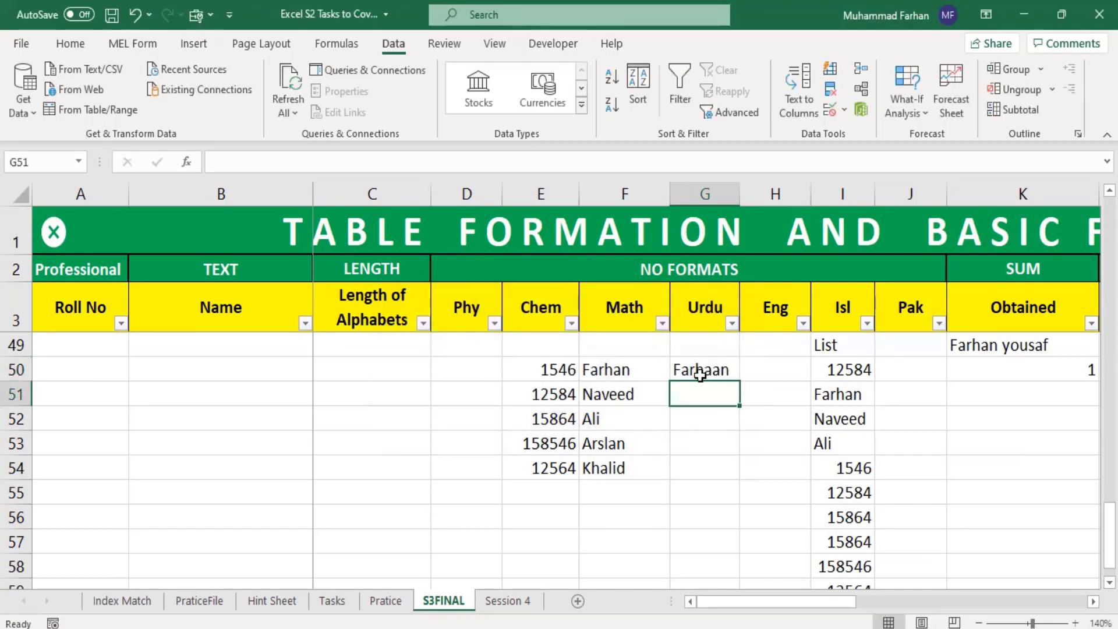
Step: Review the error alert settings in cell G50's data validation and close them without changes
{"action": "left_click", "coordinate": [722, 371]}
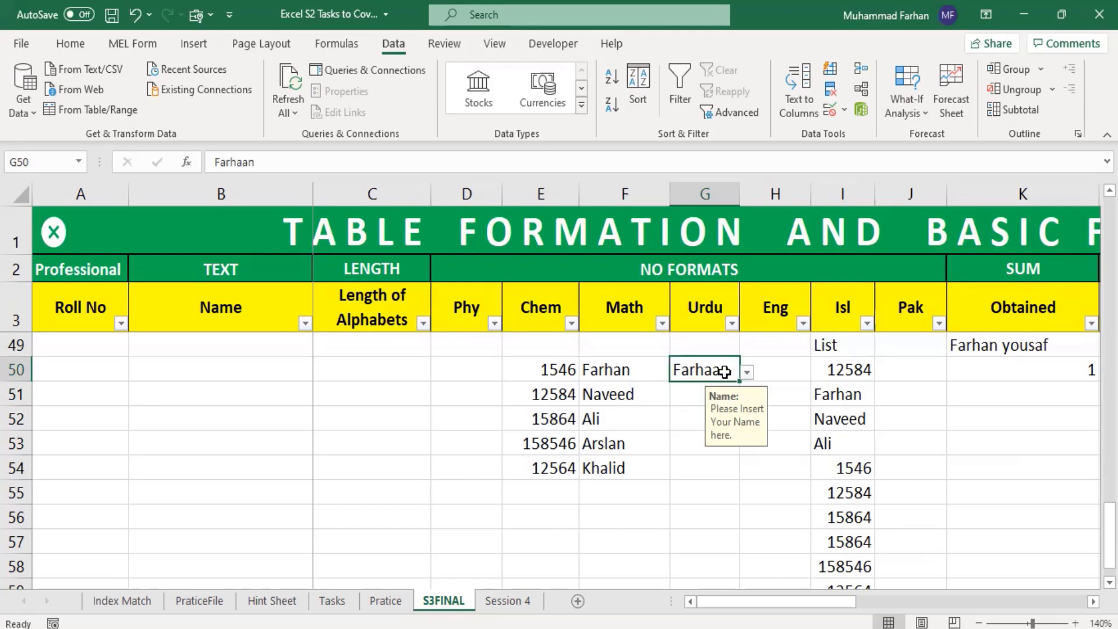
{"action": "left_click", "coordinate": [843, 109]}
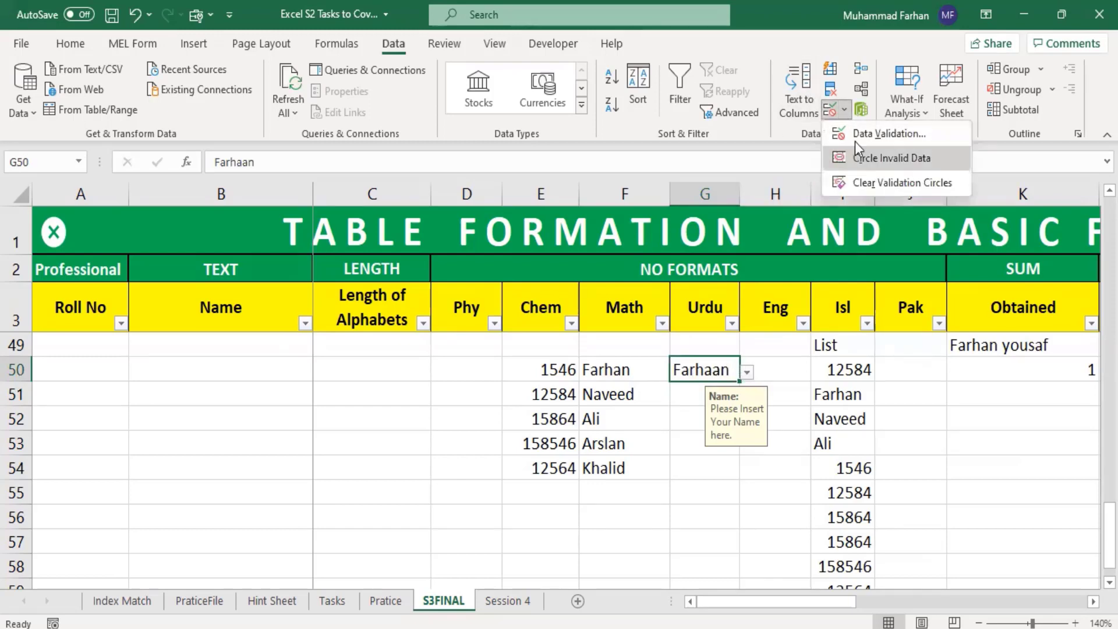
{"action": "left_click", "coordinate": [856, 139]}
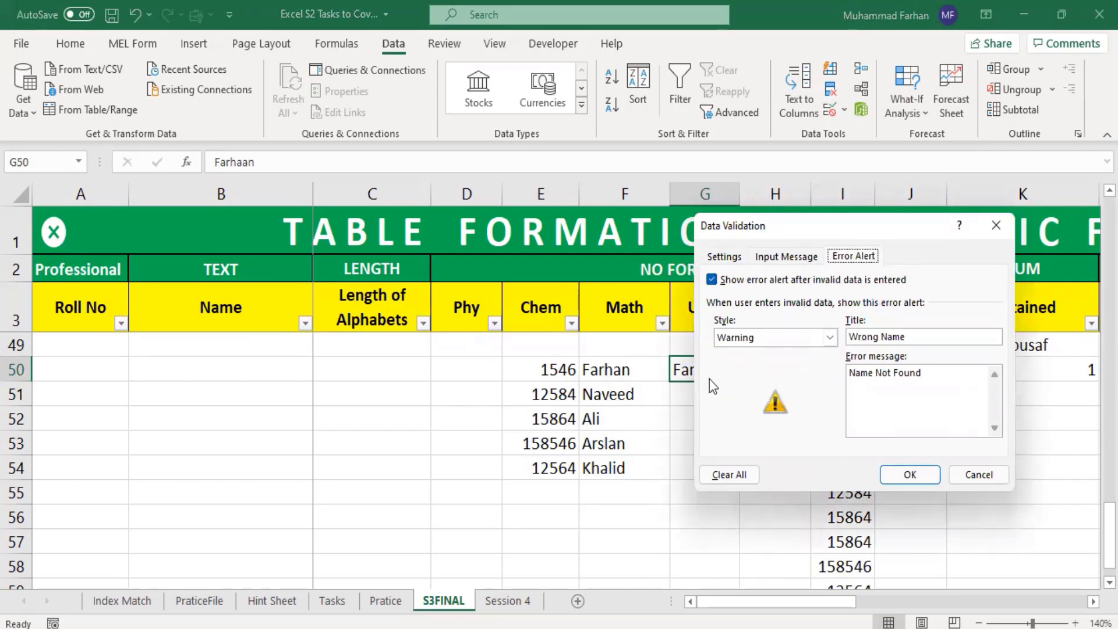
{"action": "left_click", "coordinate": [996, 226]}
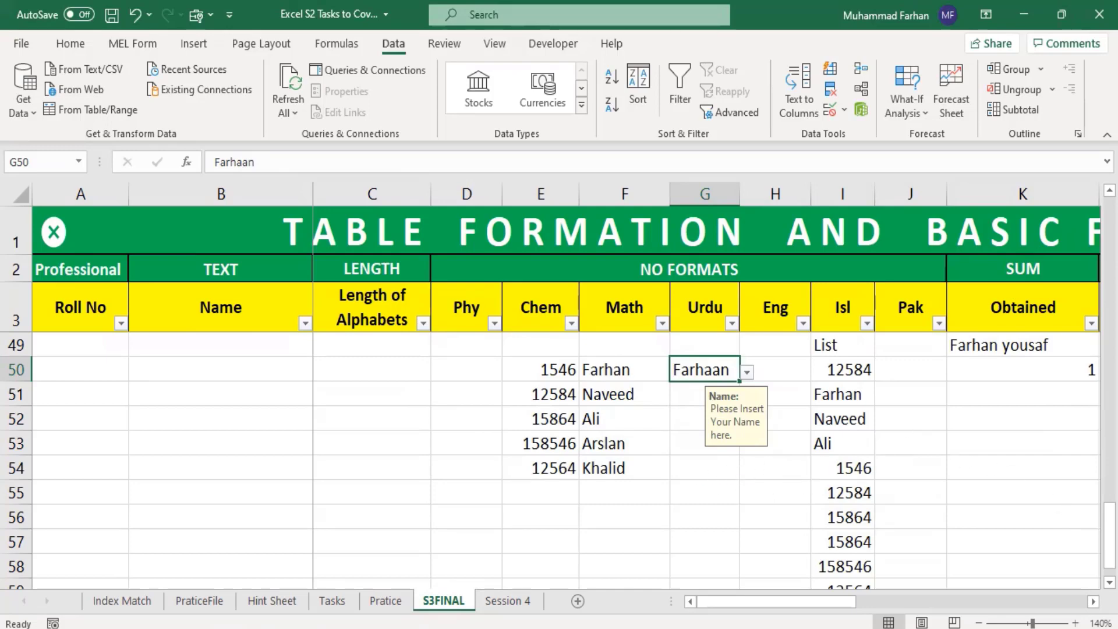
Step: Pick Math from the dropdown lists in cells C28 and C29 of the Subjects table
{"action": "left_click_drag", "start_coordinate": [1110, 534], "coordinate": [1109, 374]}
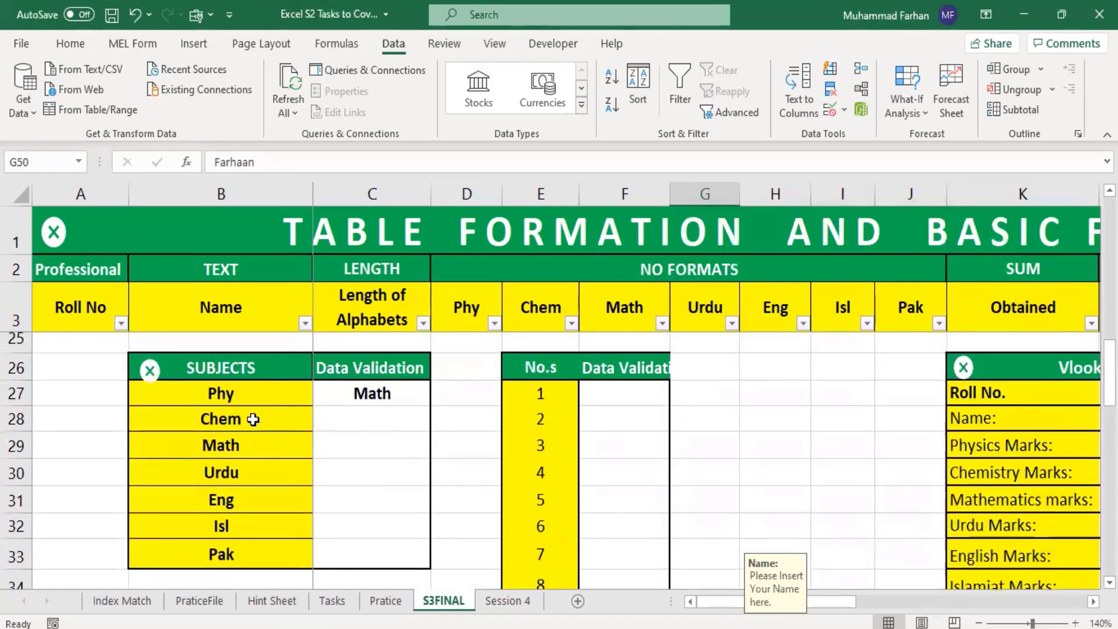
{"action": "left_click", "coordinate": [381, 395]}
{"action": "left_click", "coordinate": [399, 421]}
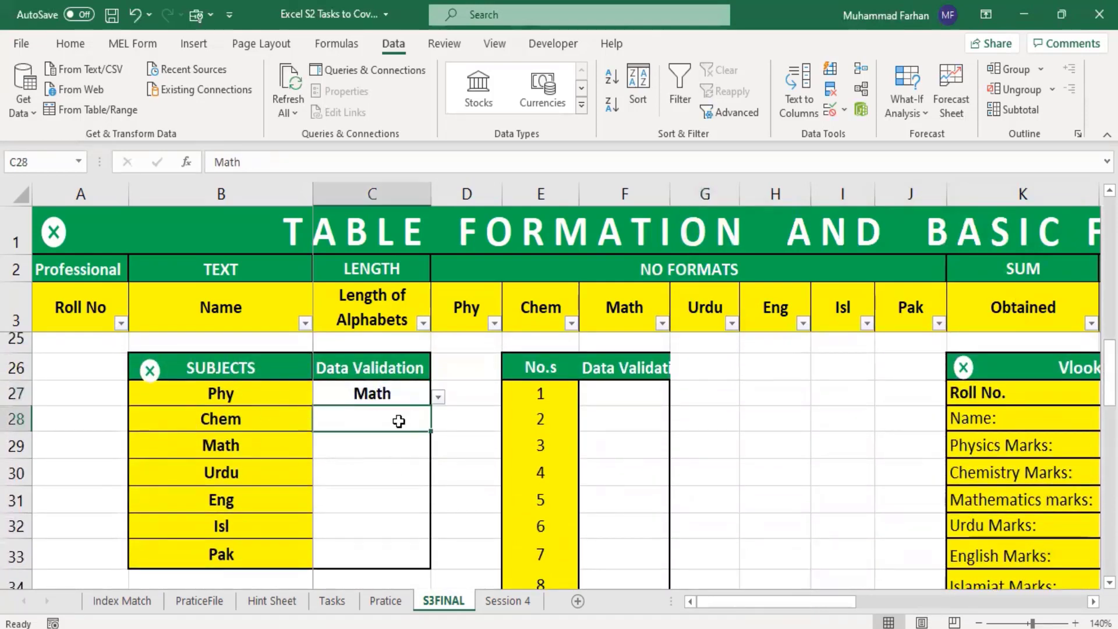
{"action": "left_click", "coordinate": [438, 422]}
{"action": "left_click", "coordinate": [375, 469]}
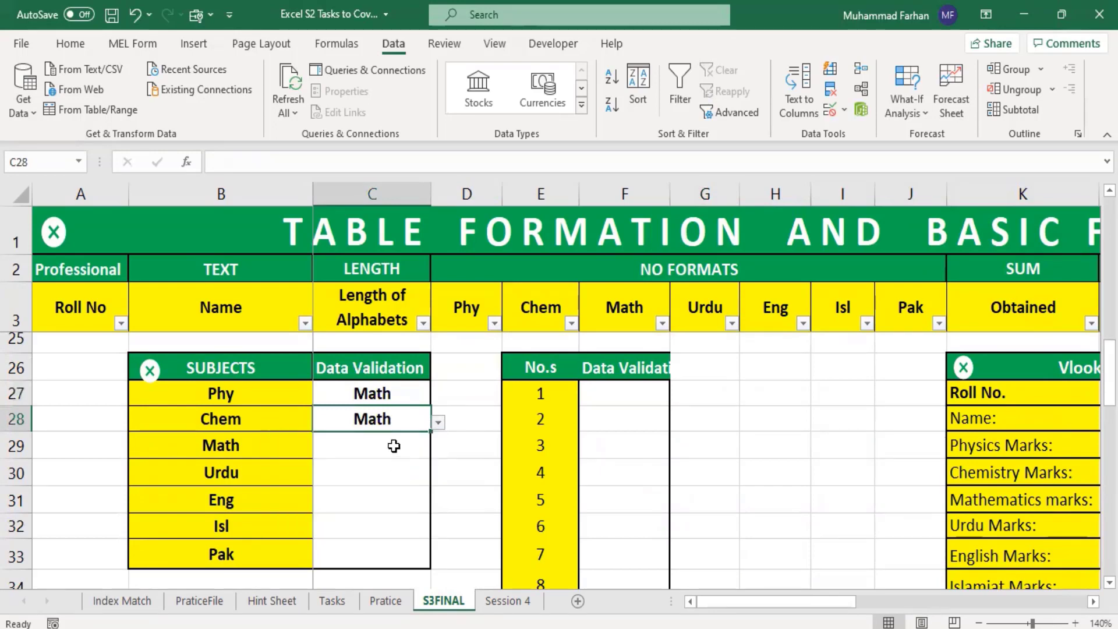
{"action": "left_click", "coordinate": [394, 446]}
{"action": "left_click", "coordinate": [438, 449]}
{"action": "left_click", "coordinate": [381, 496]}
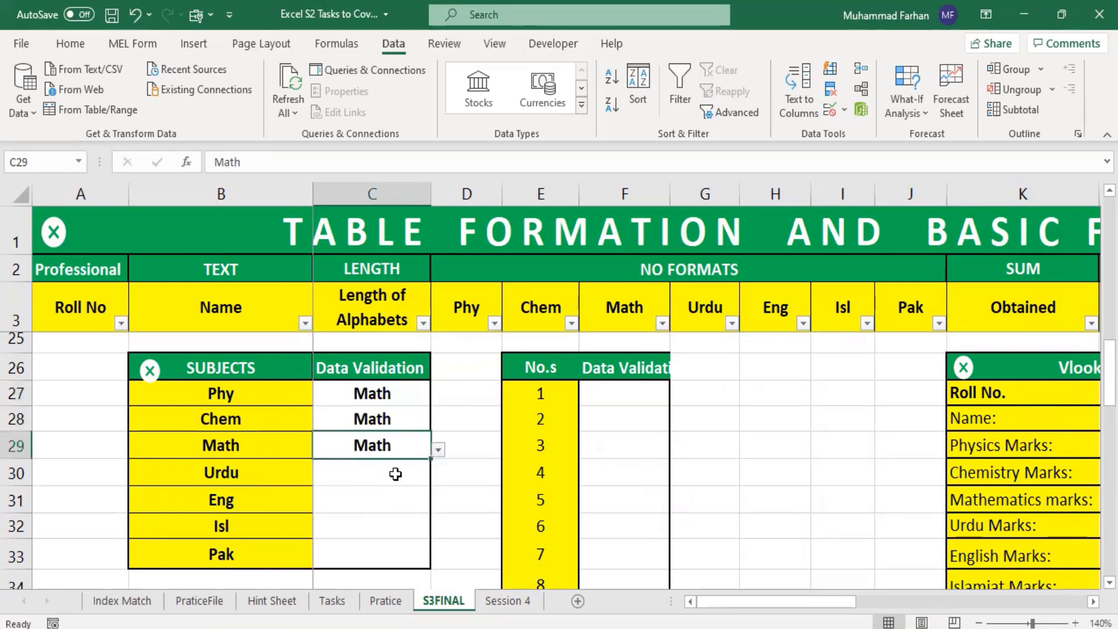
Step: Change the dropdown choices in the Subjects table to Eng in cell C29 and Chem in cell C28
{"action": "left_click", "coordinate": [396, 474]}
{"action": "left_click", "coordinate": [444, 481]}
{"action": "left_click", "coordinate": [392, 468]}
{"action": "left_click", "coordinate": [407, 452]}
{"action": "left_click", "coordinate": [437, 449]}
{"action": "left_click", "coordinate": [378, 529]}
{"action": "left_click", "coordinate": [404, 430]}
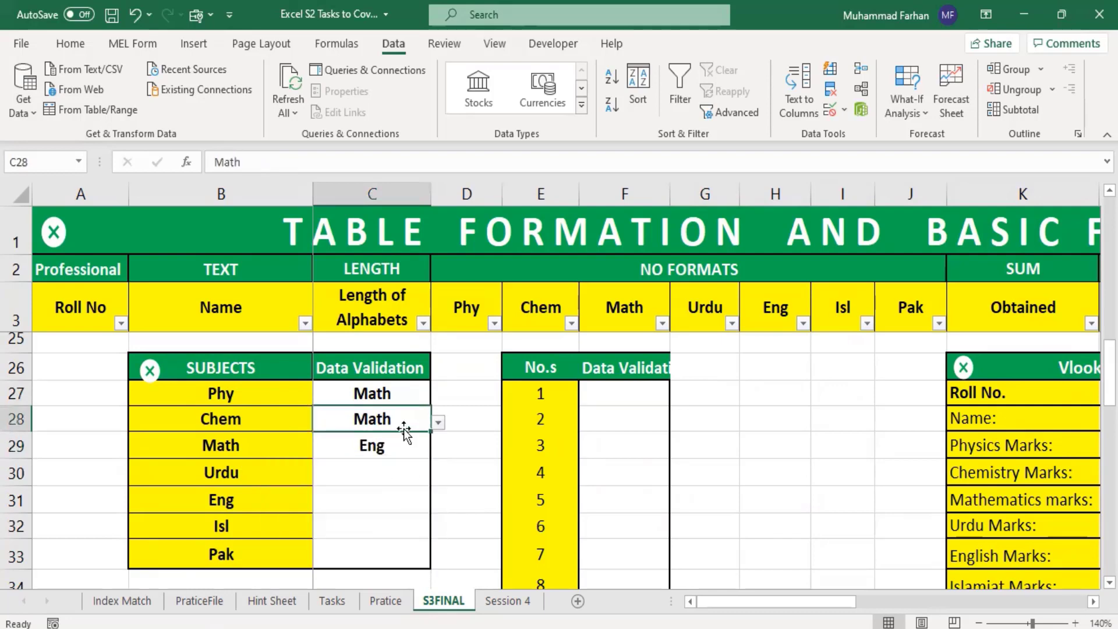
{"action": "left_click", "coordinate": [439, 424]}
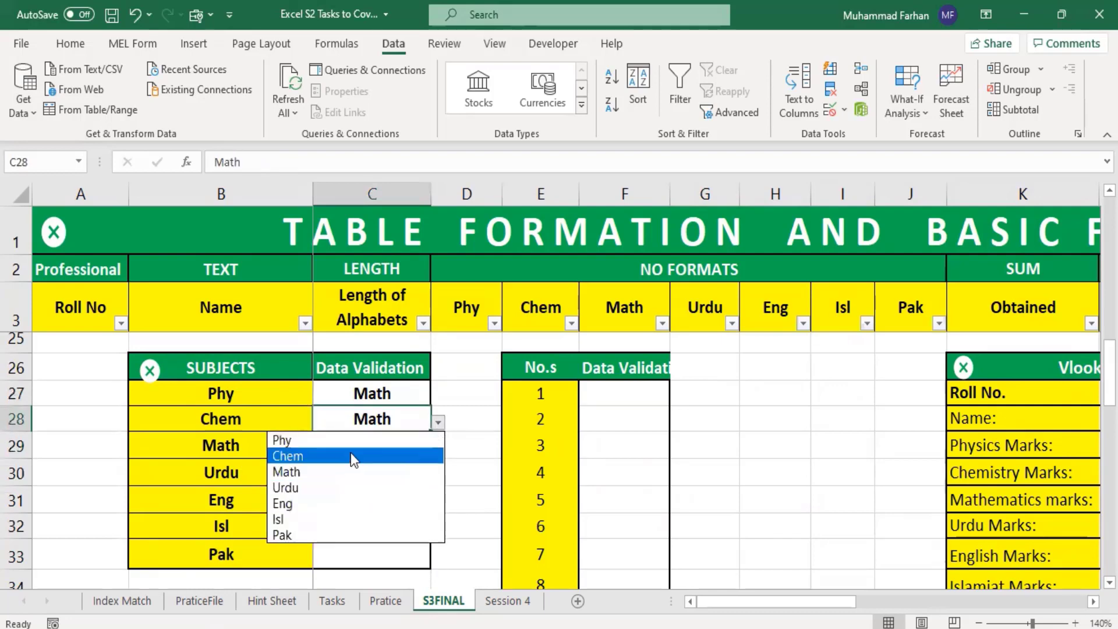
{"action": "left_click", "coordinate": [352, 456]}
Step: Pick Urdu from the dropdown list in cell C30 and select the cell below it
{"action": "left_click", "coordinate": [371, 450]}
{"action": "left_click", "coordinate": [369, 479]}
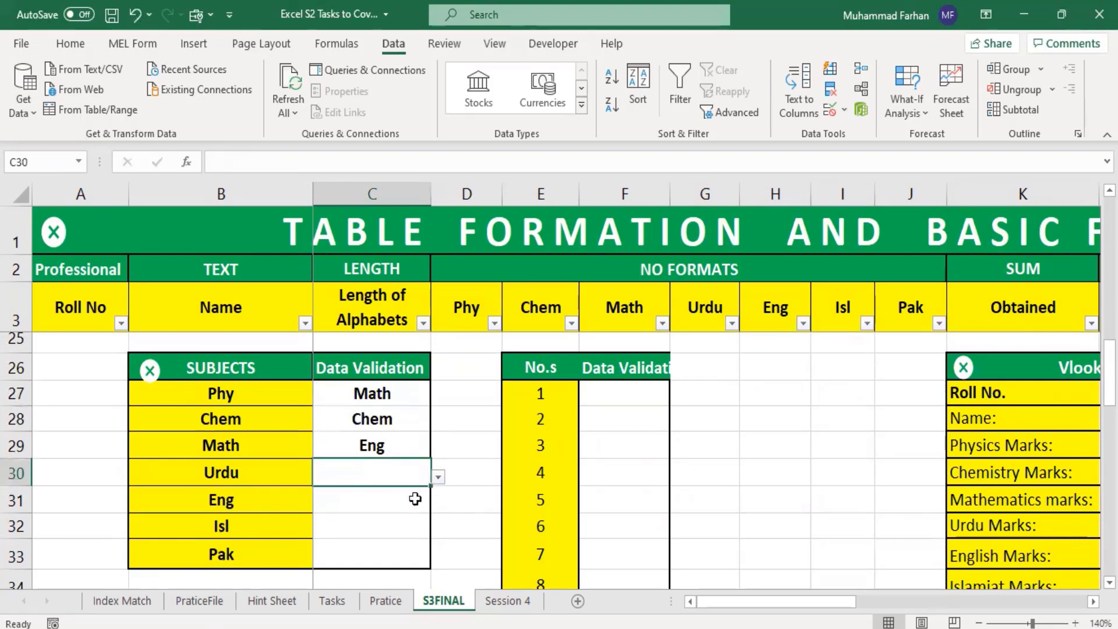
{"action": "left_click", "coordinate": [437, 477]}
{"action": "left_click", "coordinate": [367, 539]}
{"action": "left_click", "coordinate": [387, 506]}
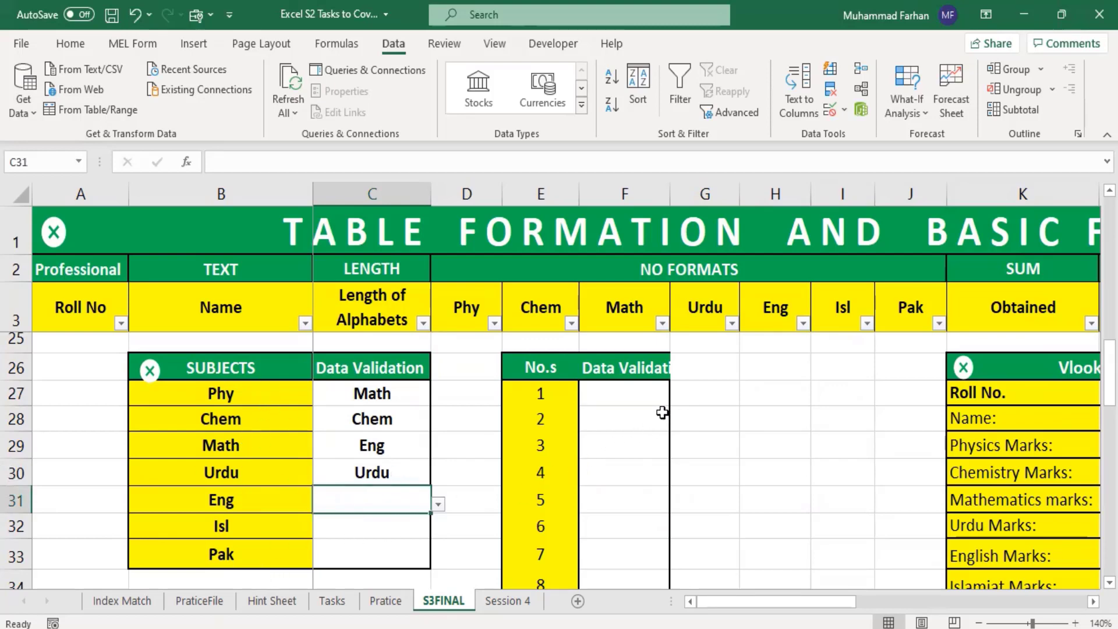
Step: In the No.s table's validation column, pick 2 from the dropdown in cell F27 and 5 in cell F28
{"action": "scroll", "coordinate": [599, 445], "scroll_direction": "down", "scroll_amount": 2}
{"action": "scroll", "coordinate": [606, 454], "scroll_direction": "up", "scroll_amount": 2}
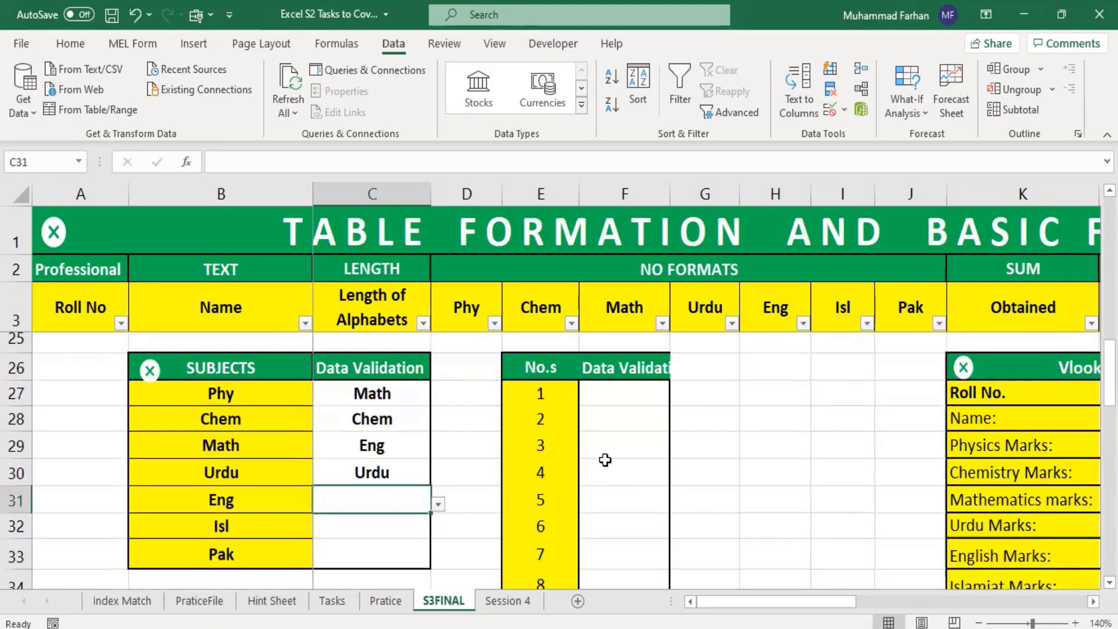
{"action": "scroll", "coordinate": [619, 484], "scroll_direction": "down", "scroll_amount": 3}
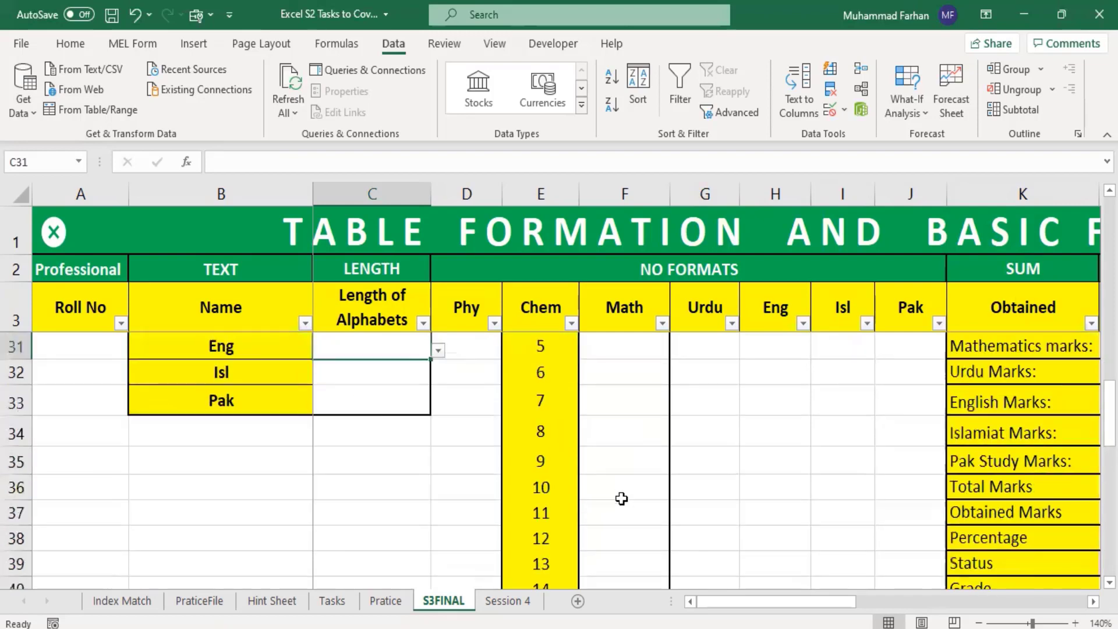
{"action": "scroll", "coordinate": [620, 501], "scroll_direction": "up", "scroll_amount": 3}
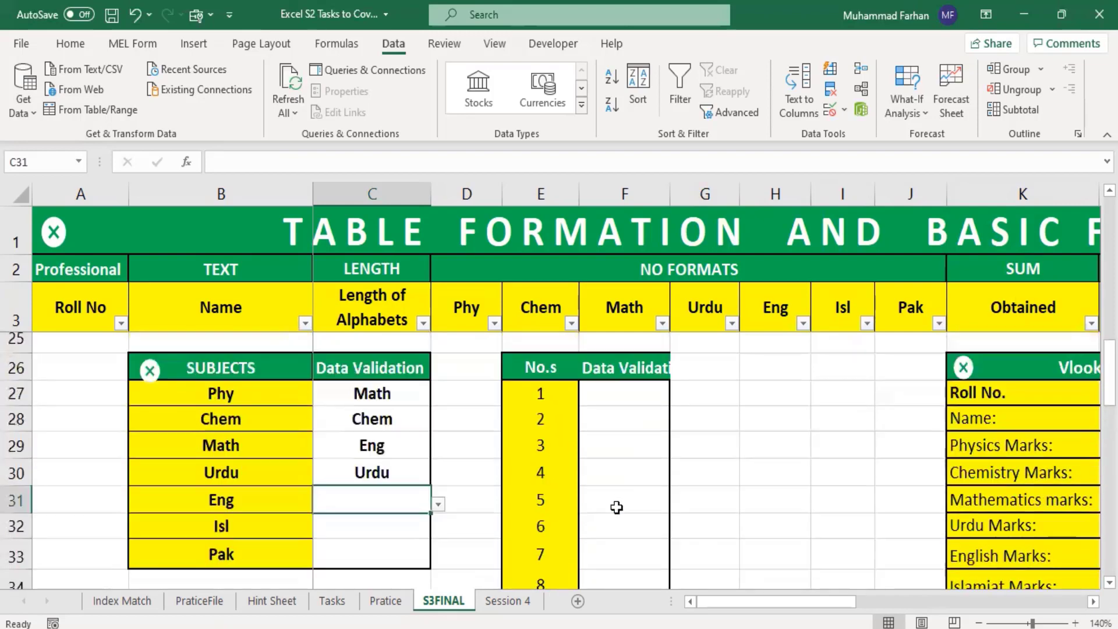
{"action": "left_click", "coordinate": [633, 403]}
{"action": "left_click", "coordinate": [677, 397]}
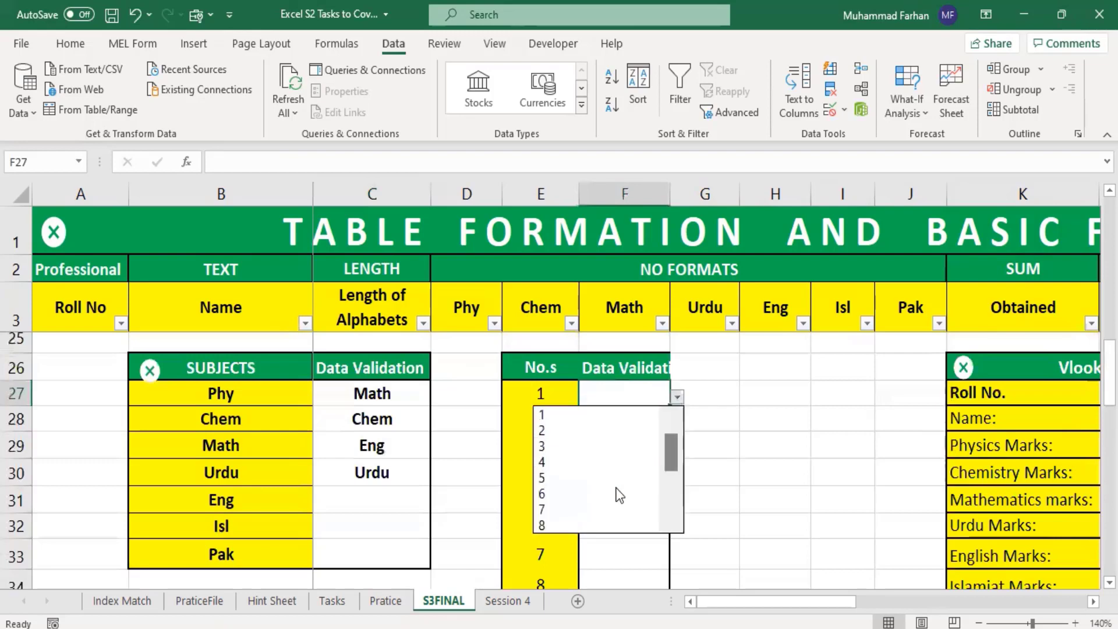
{"action": "left_click", "coordinate": [637, 431]}
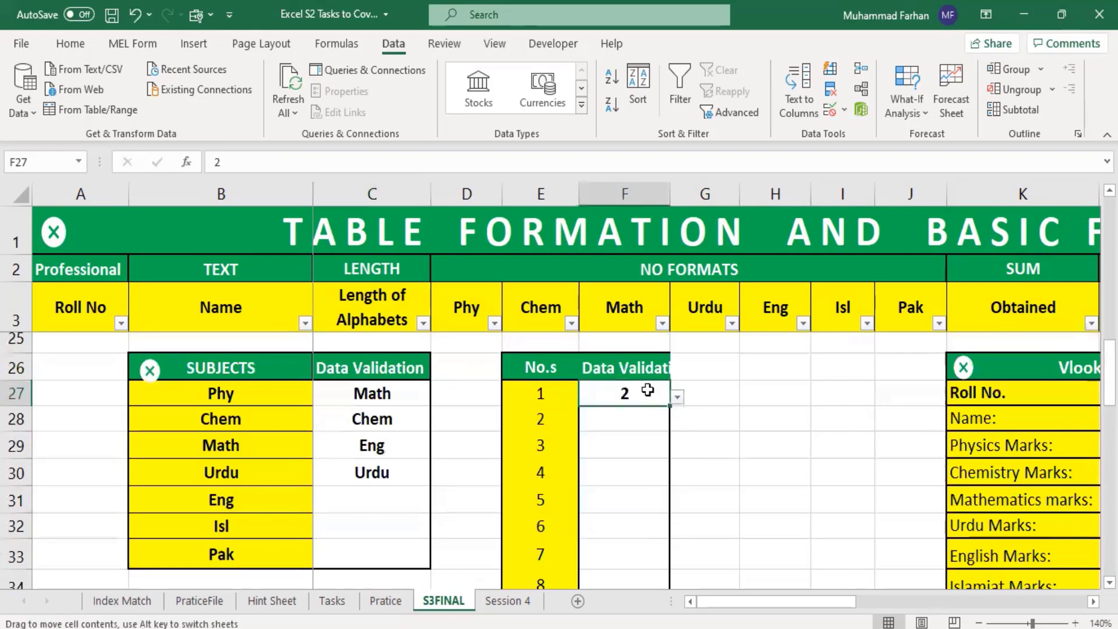
{"action": "left_click", "coordinate": [661, 418]}
{"action": "left_click", "coordinate": [678, 426]}
{"action": "left_click", "coordinate": [624, 504]}
{"action": "left_click", "coordinate": [650, 451]}
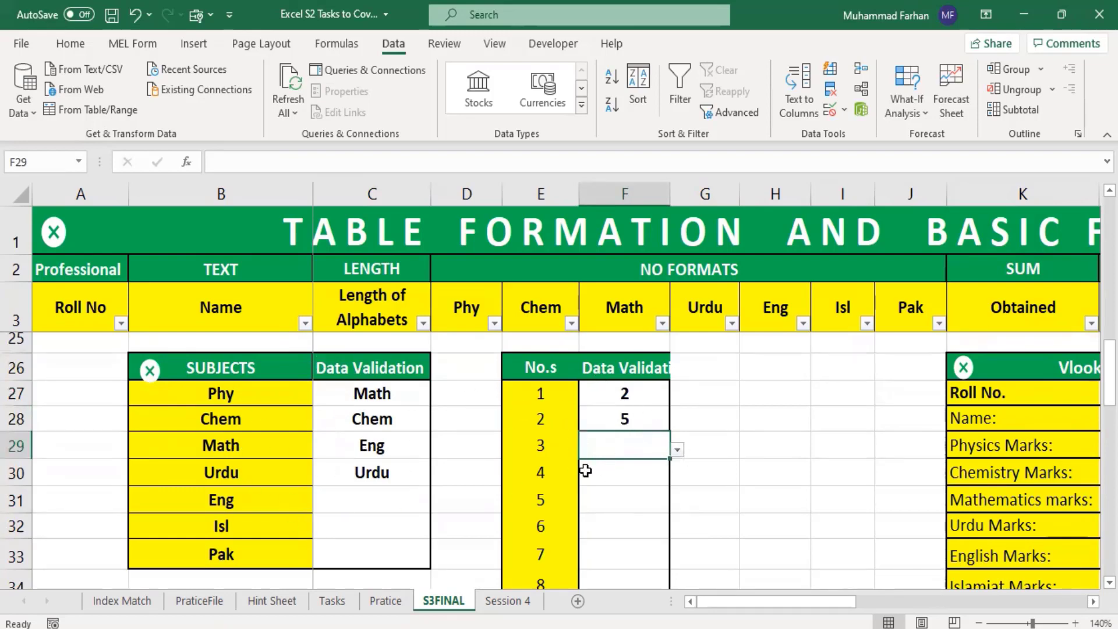
Step: Pick roll number 12 from the Vlookup table's dropdown in cell L27 and check the result against the main marks table
{"action": "left_click_drag", "start_coordinate": [788, 601], "coordinate": [861, 603]}
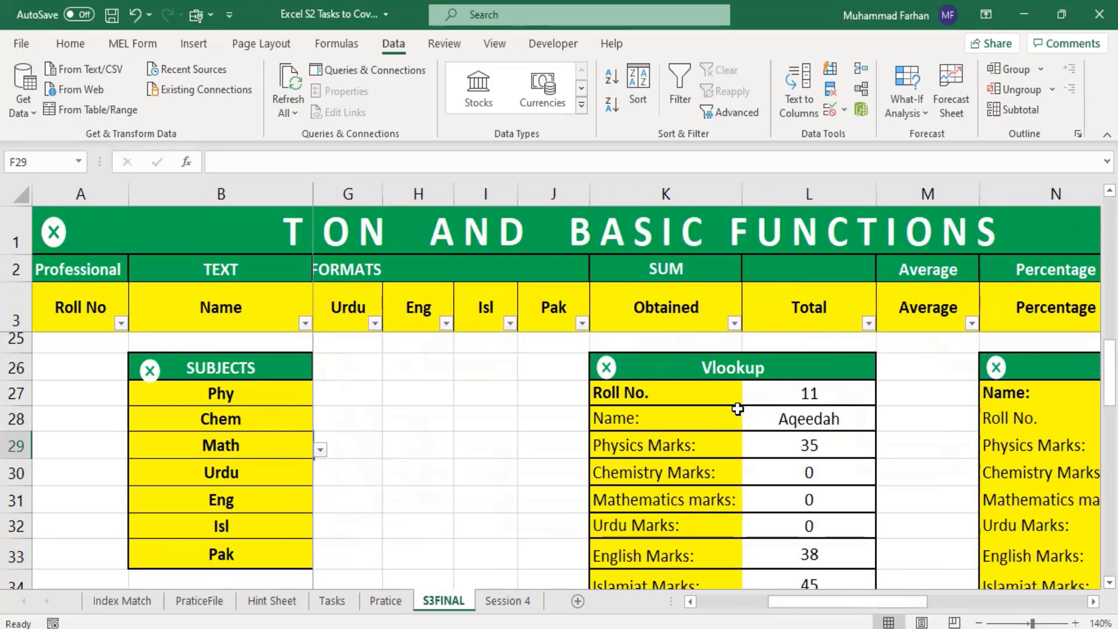
{"action": "left_click", "coordinate": [866, 397]}
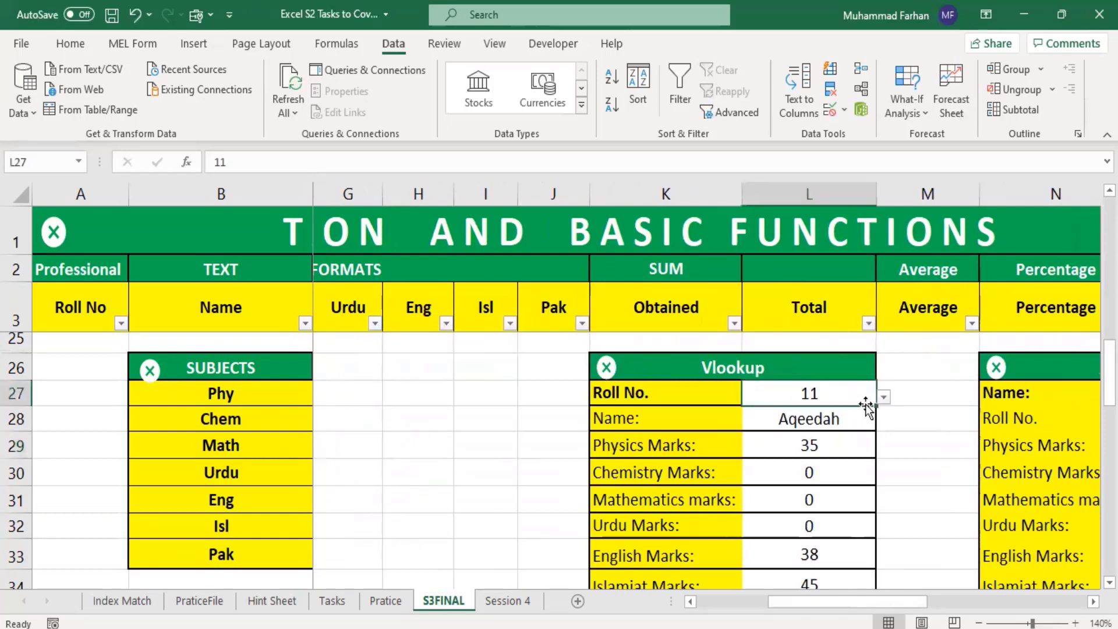
{"action": "left_click", "coordinate": [884, 397]}
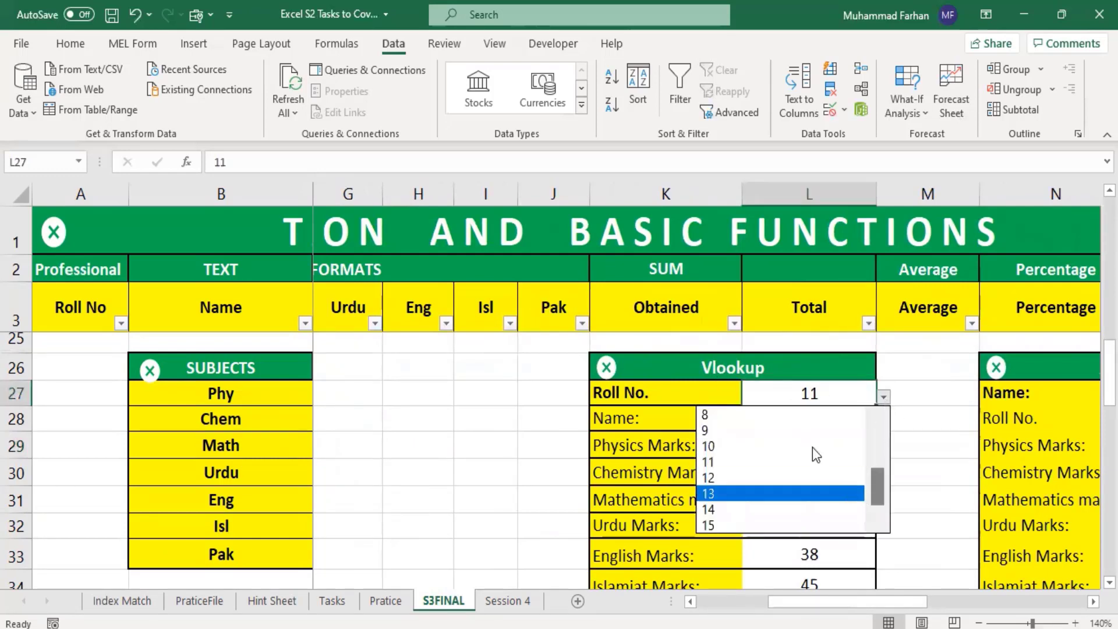
{"action": "left_click", "coordinate": [792, 475]}
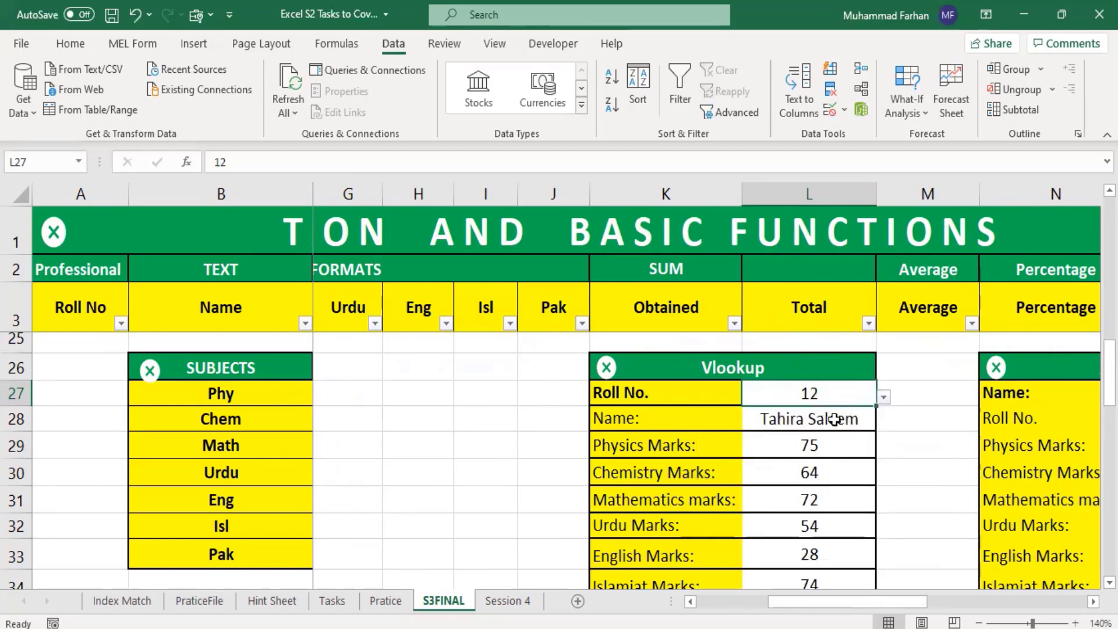
{"action": "scroll", "coordinate": [833, 483], "scroll_direction": "down", "scroll_amount": 1}
{"action": "scroll", "coordinate": [839, 494], "scroll_direction": "up", "scroll_amount": 1}
{"action": "scroll", "coordinate": [724, 450], "scroll_direction": "up", "scroll_amount": 7}
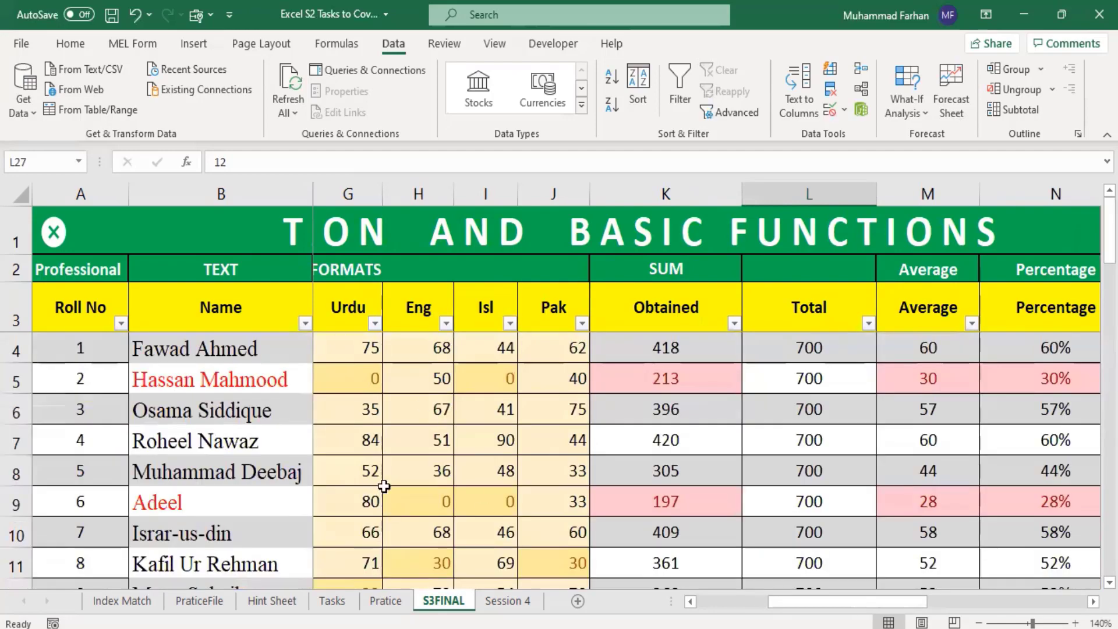
{"action": "scroll", "coordinate": [815, 461], "scroll_direction": "down", "scroll_amount": 1}
{"action": "scroll", "coordinate": [827, 455], "scroll_direction": "down", "scroll_amount": 6}
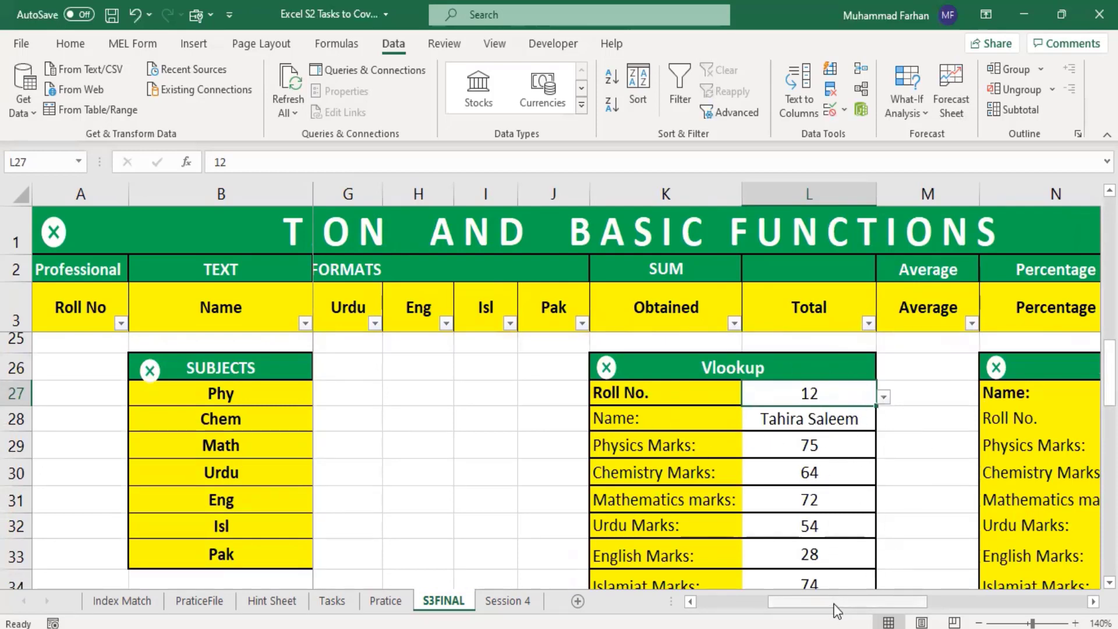
Step: Pick the name of the student with roll number 10 from the Xlookup dropdown in cell O27 and review the returned marks
{"action": "left_click_drag", "start_coordinate": [838, 601], "coordinate": [939, 611]}
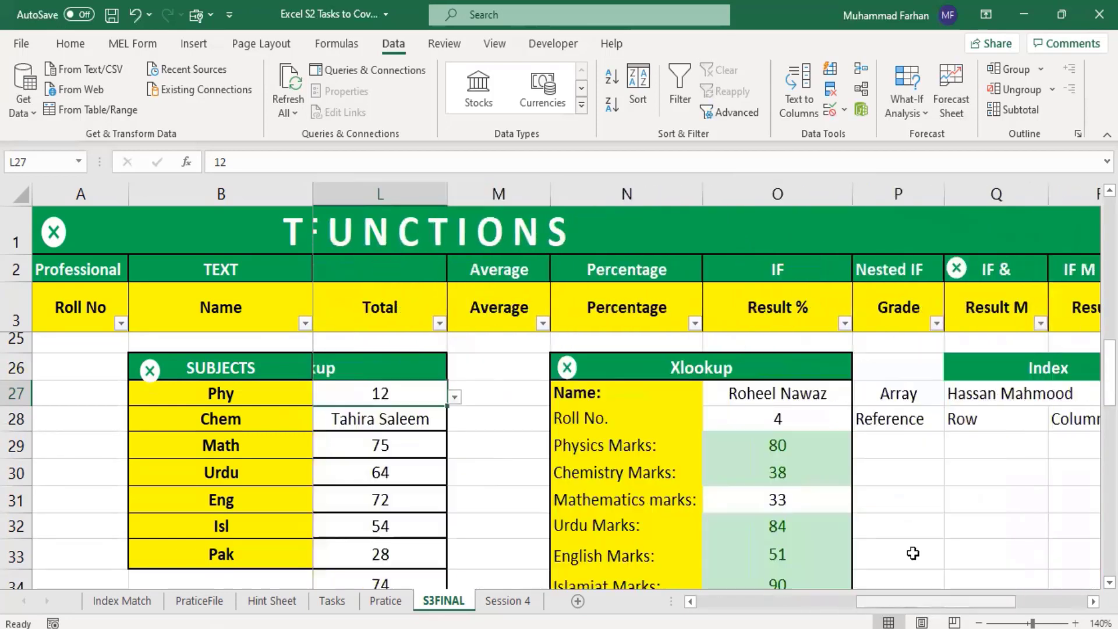
{"action": "left_click", "coordinate": [813, 395]}
{"action": "left_click", "coordinate": [857, 397]}
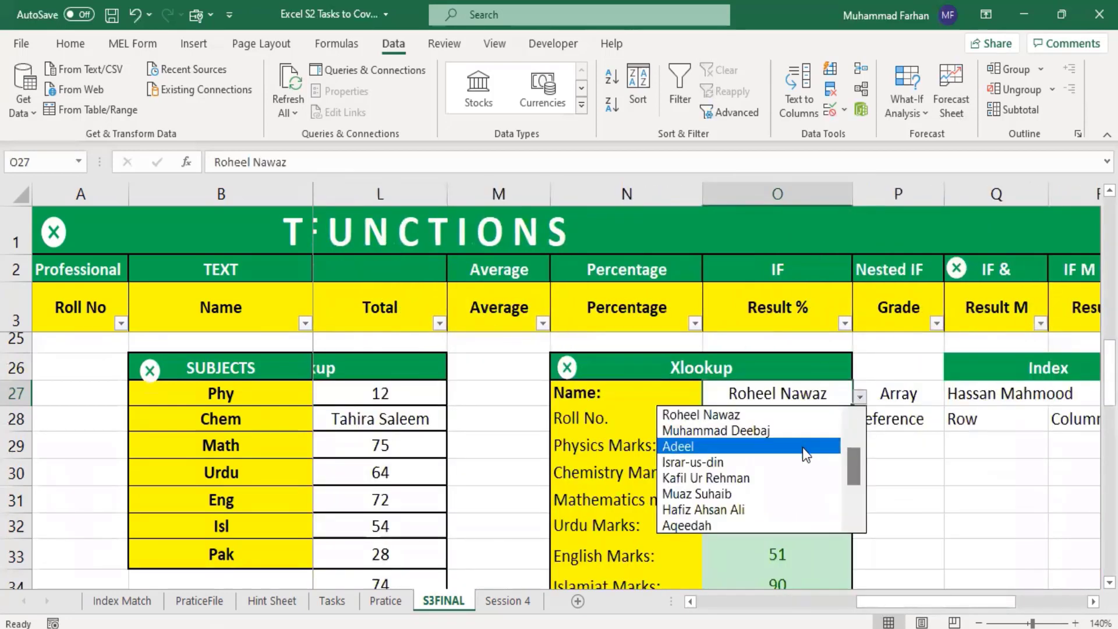
{"action": "left_click_drag", "start_coordinate": [857, 473], "coordinate": [866, 516]}
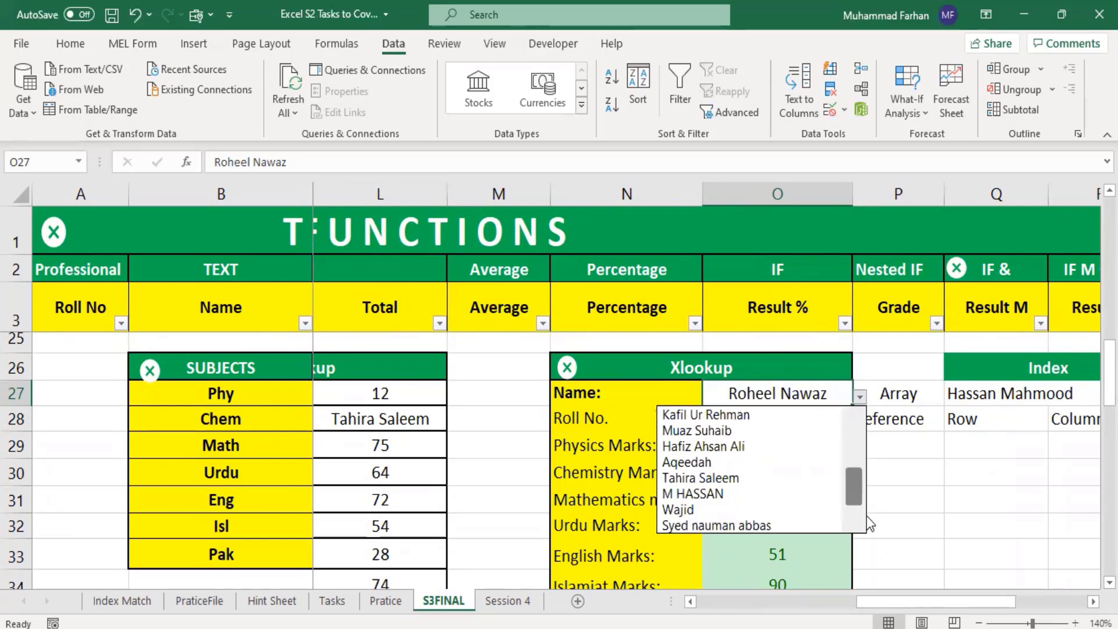
{"action": "left_click", "coordinate": [734, 446]}
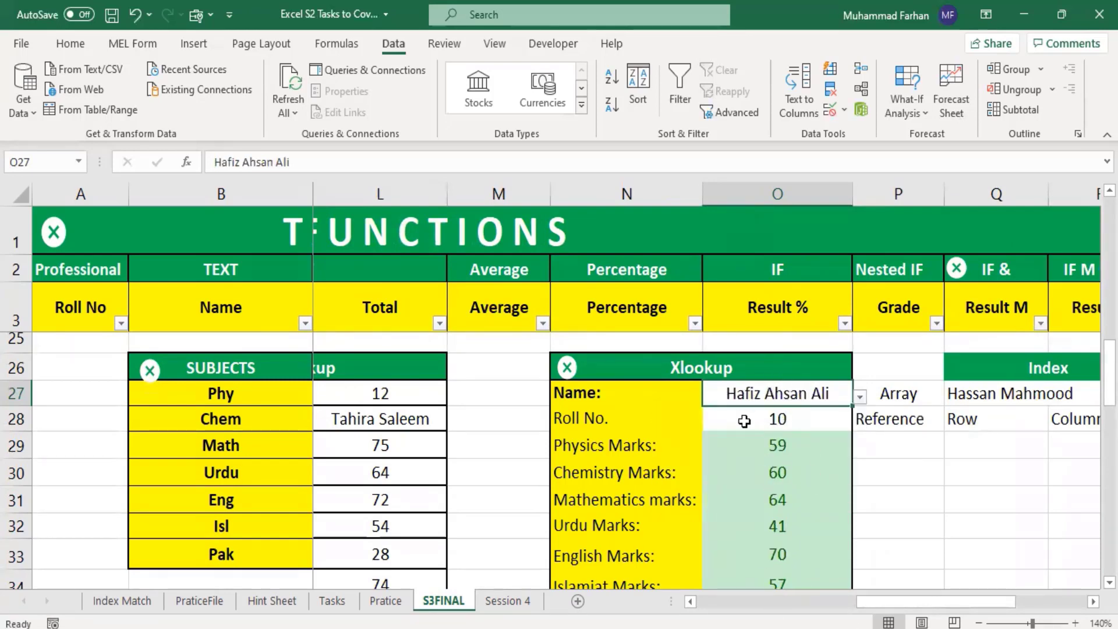
{"action": "scroll", "coordinate": [829, 502], "scroll_direction": "down", "scroll_amount": 1}
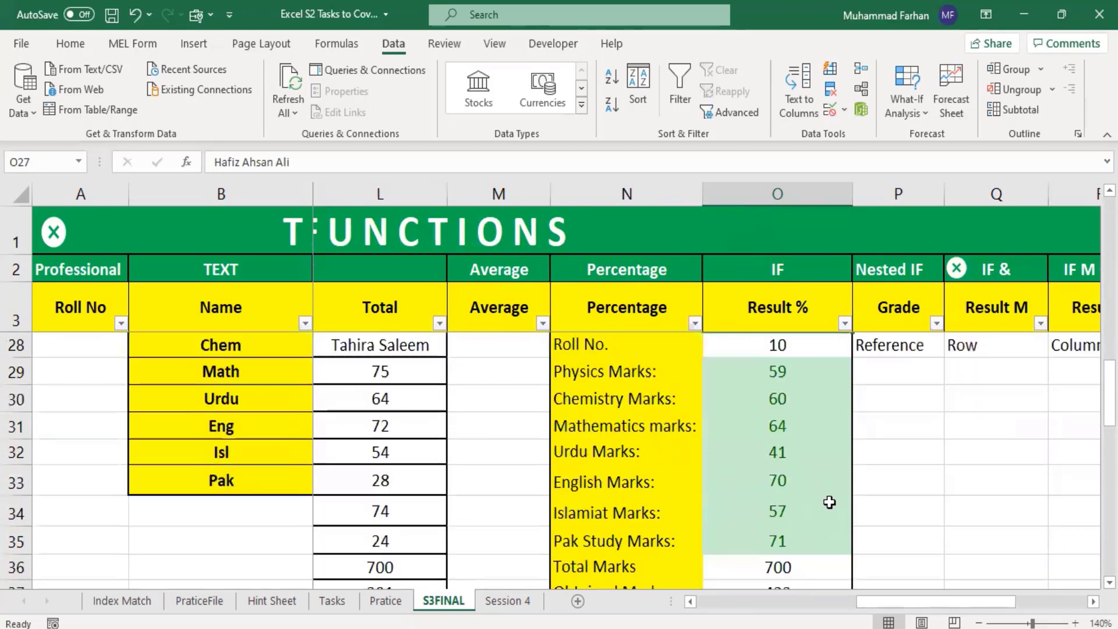
{"action": "scroll", "coordinate": [829, 502], "scroll_direction": "down", "scroll_amount": 2}
{"action": "scroll", "coordinate": [830, 502], "scroll_direction": "up", "scroll_amount": 3}
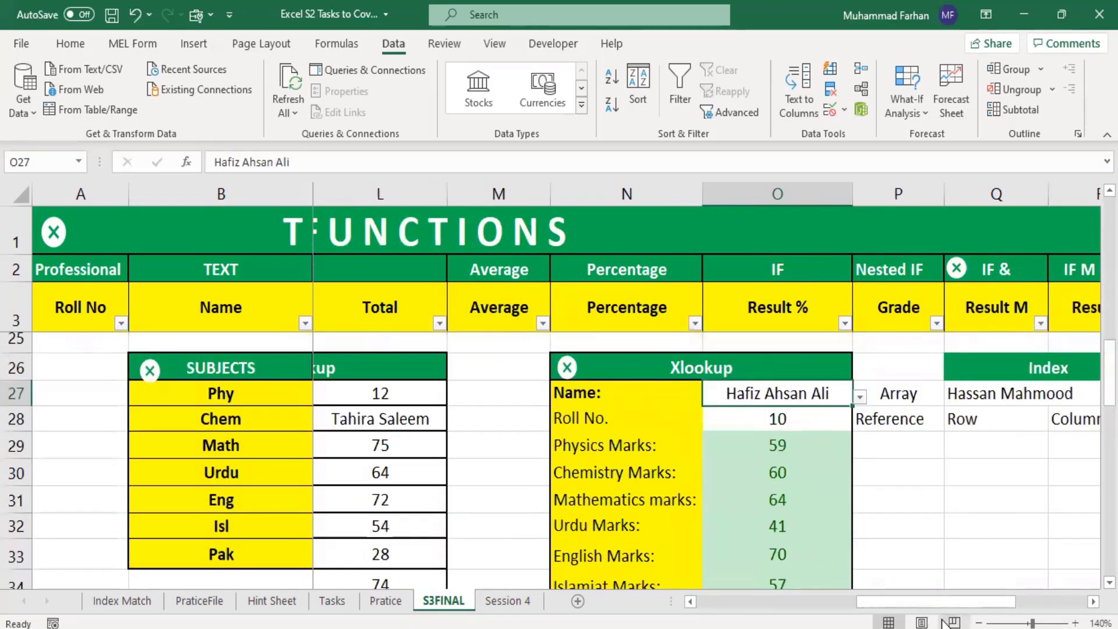
{"action": "left_click_drag", "start_coordinate": [934, 598], "coordinate": [725, 602]}
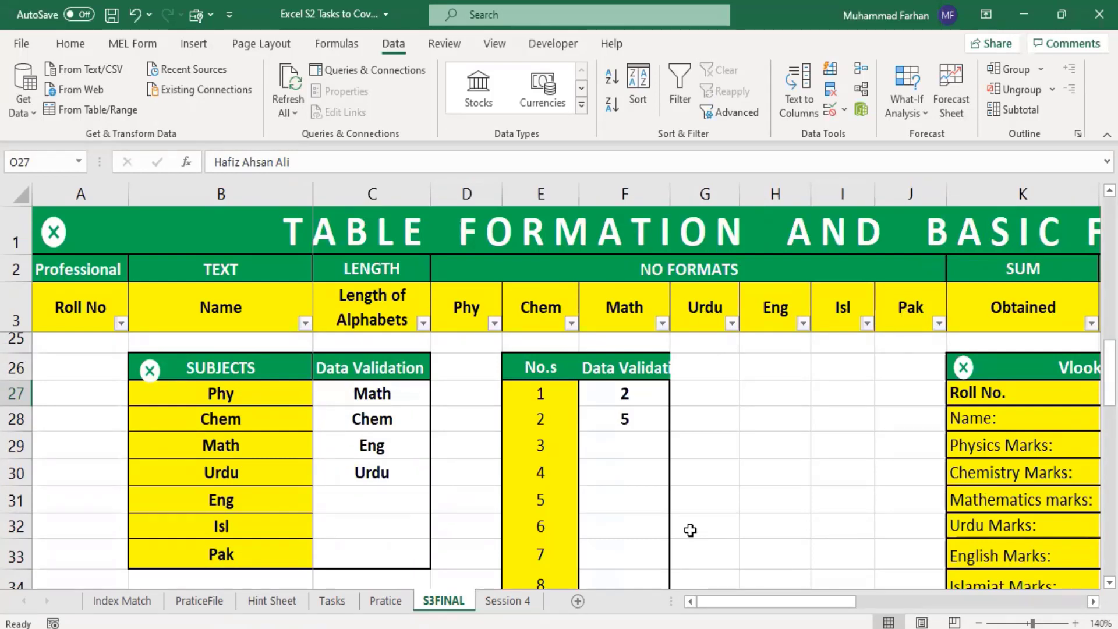
Step: Minimize the workbook and open the Excel Orientation workbook from the Excel Practice files folder inside MEL Sessions
{"action": "left_click", "coordinate": [1032, 6]}
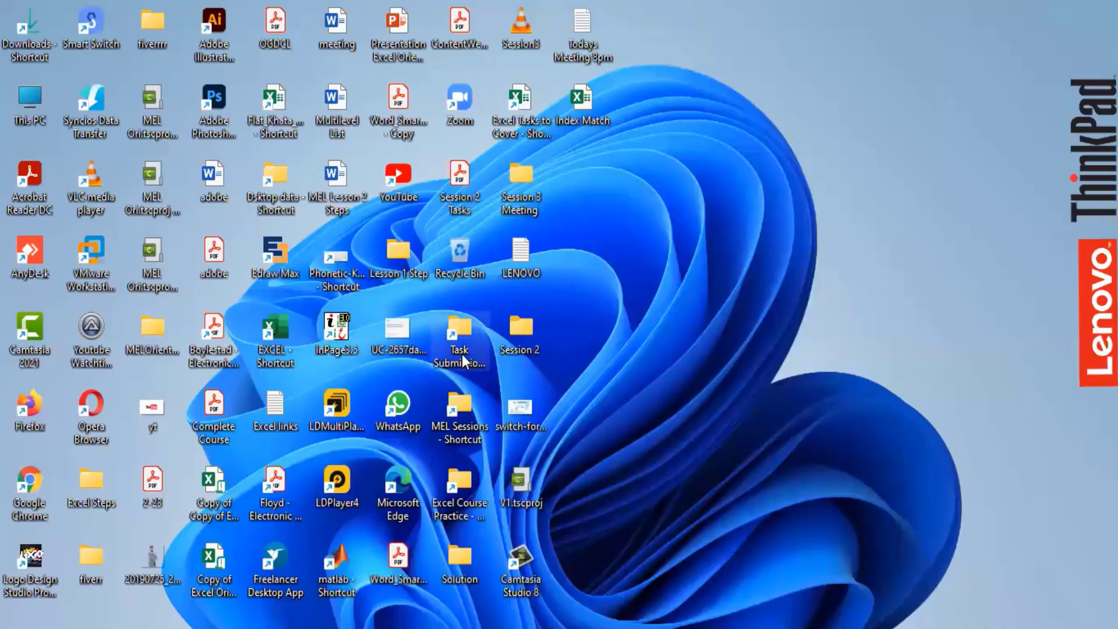
{"action": "double_click", "coordinate": [474, 413]}
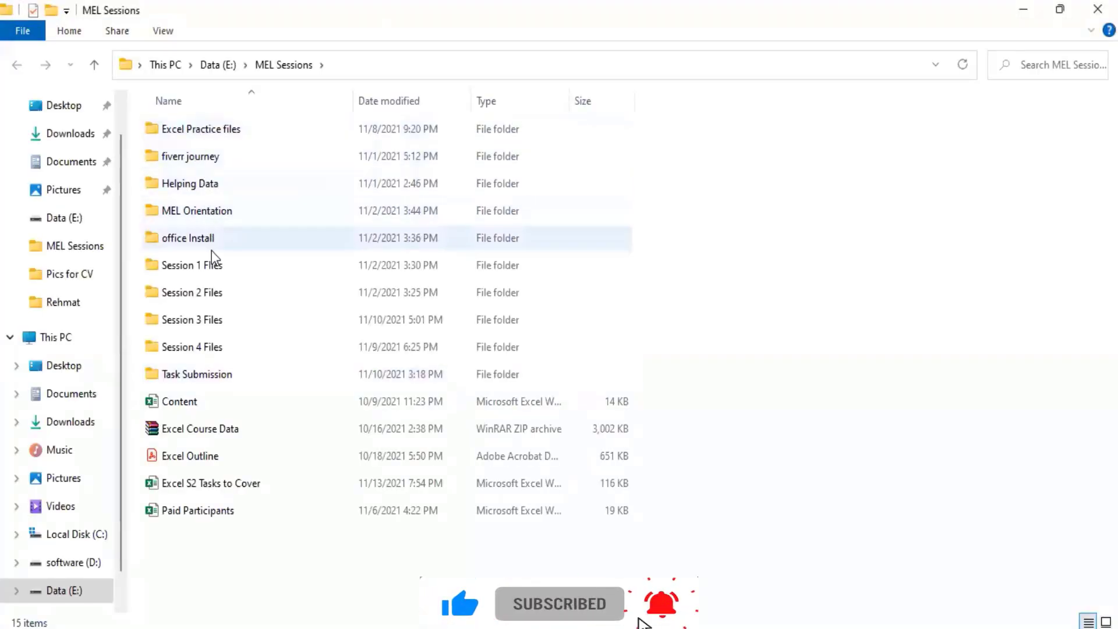
{"action": "double_click", "coordinate": [239, 127]}
{"action": "double_click", "coordinate": [243, 156]}
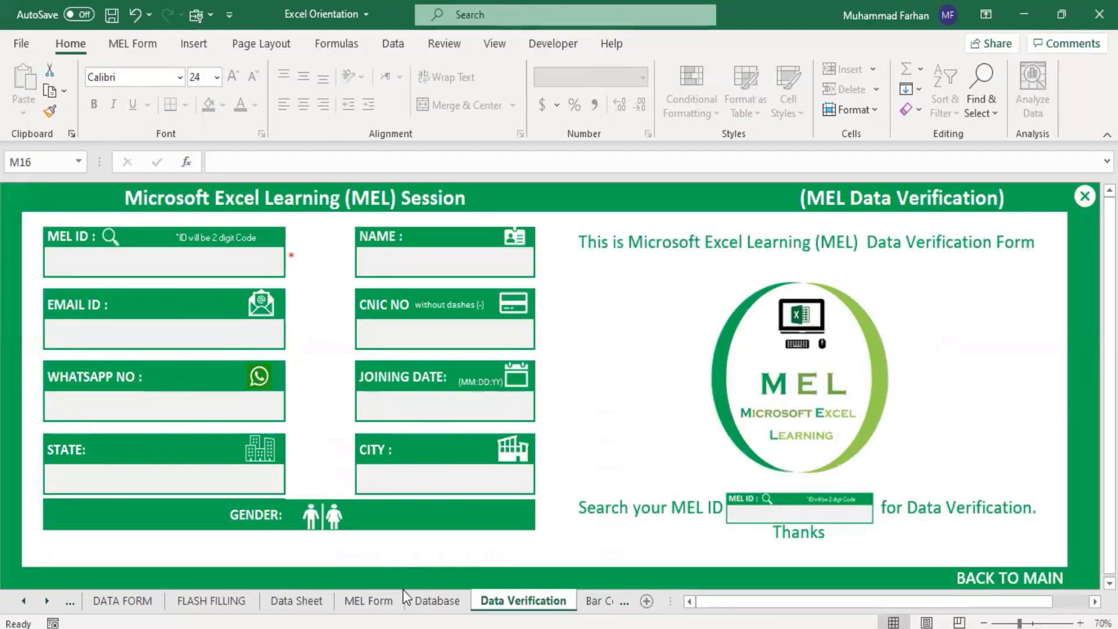
Step: Return from the Data Verification sheet to the main page and open the MEL Form data entry sheet
{"action": "left_click", "coordinate": [811, 554]}
{"action": "left_click", "coordinate": [679, 374]}
{"action": "scroll", "coordinate": [566, 485], "scroll_direction": "down", "scroll_amount": 3}
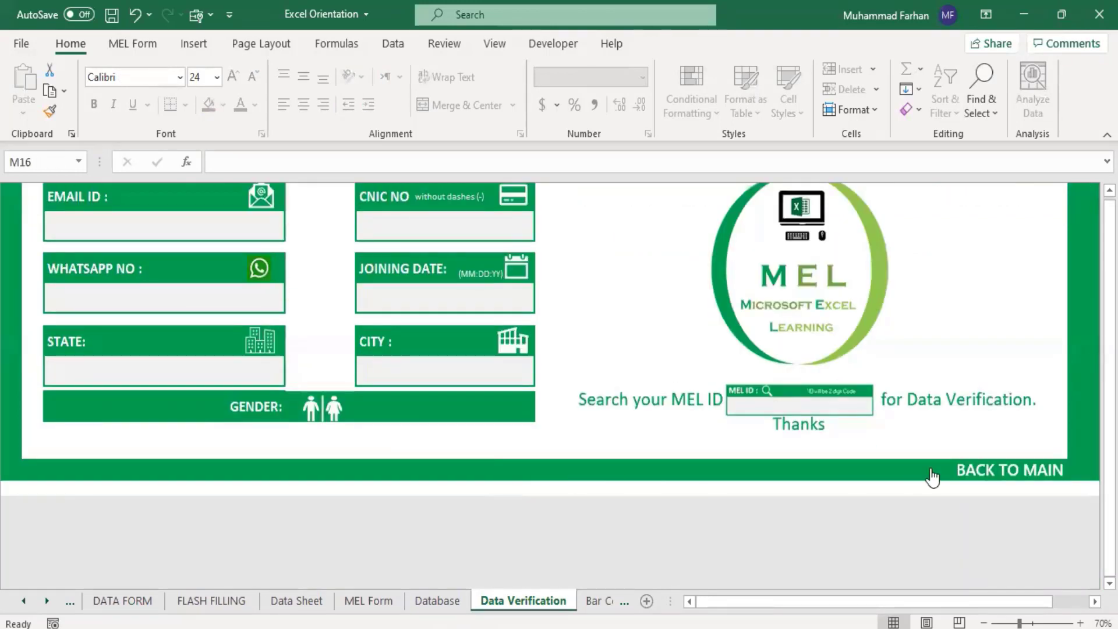
{"action": "left_click", "coordinate": [991, 469]}
{"action": "left_click", "coordinate": [267, 429]}
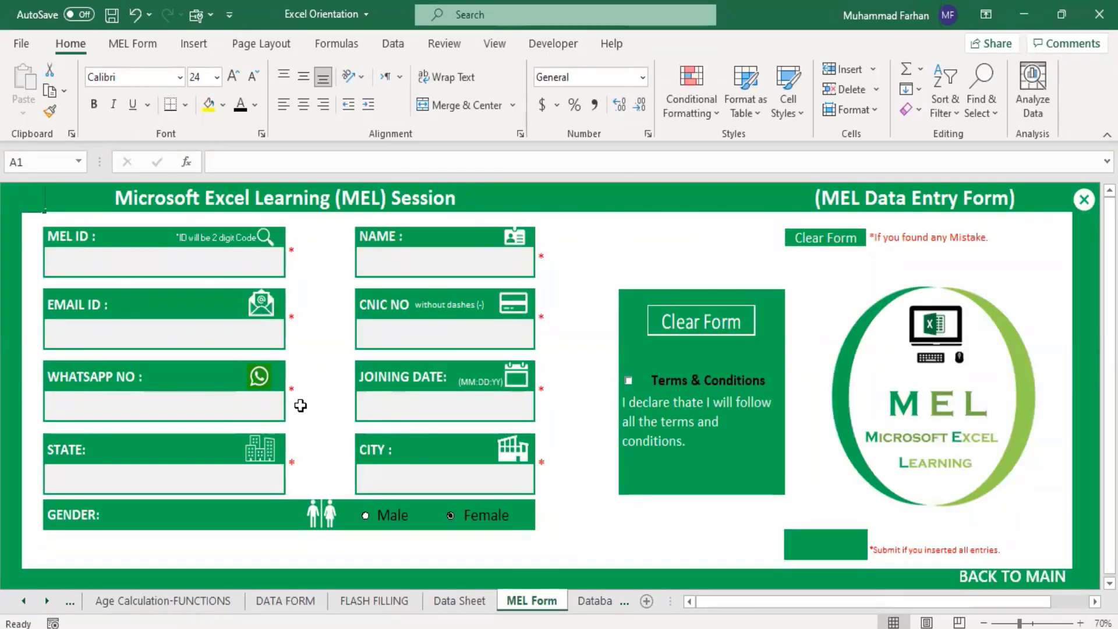
Step: Try to enter a three-digit ID in the form's MEL ID field, then cancel the entry
{"action": "left_click", "coordinate": [124, 276]}
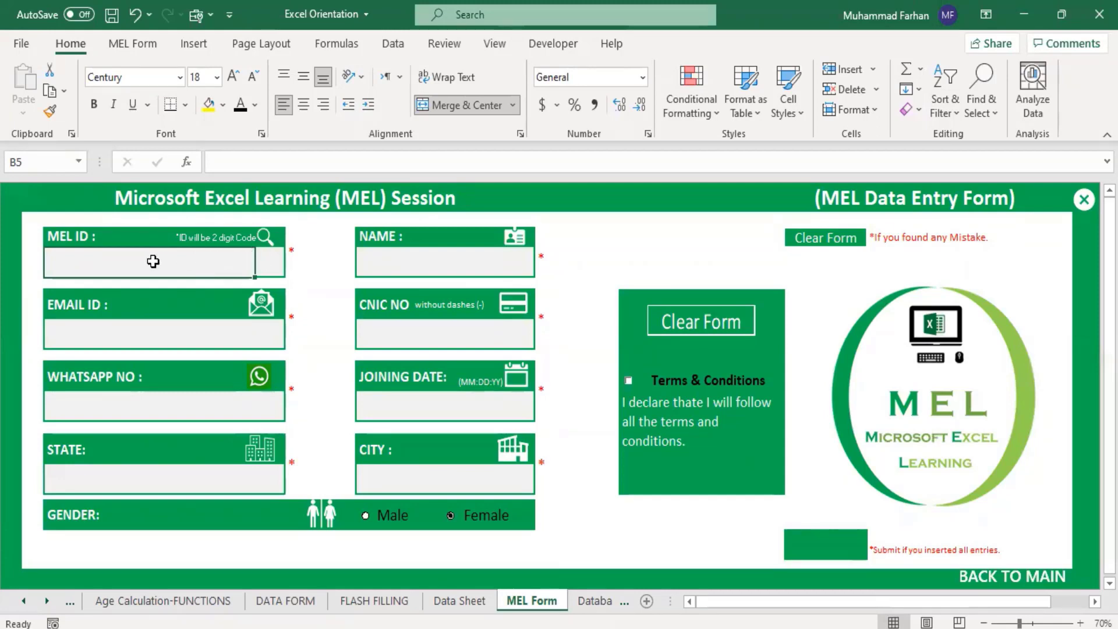
{"action": "type", "text": "123"}
{"action": "key", "text": "Return"}
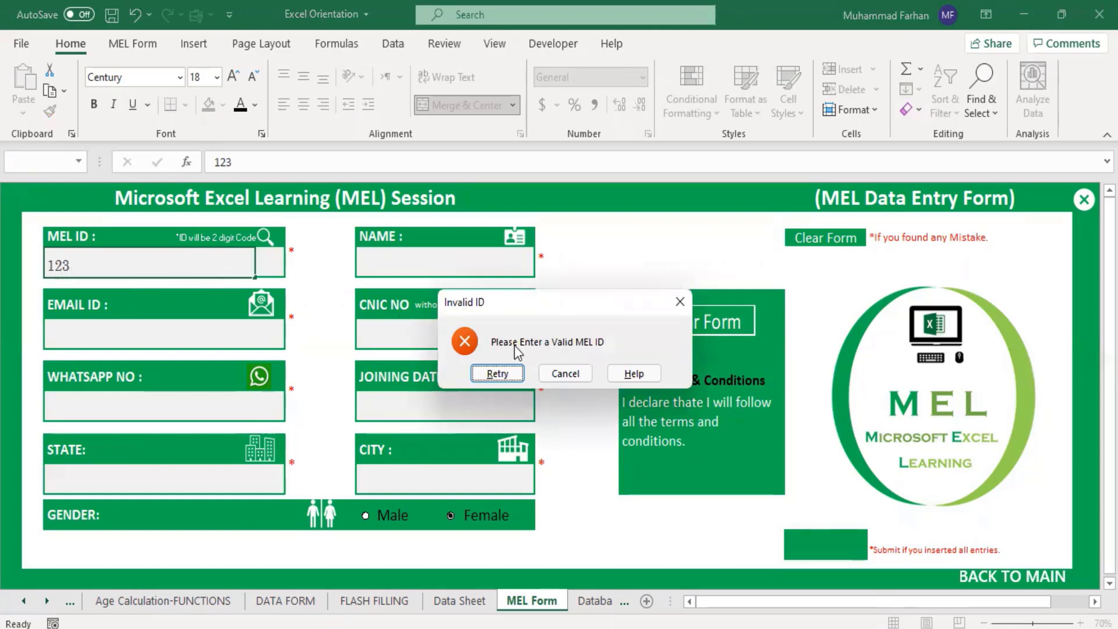
{"action": "left_click", "coordinate": [561, 373]}
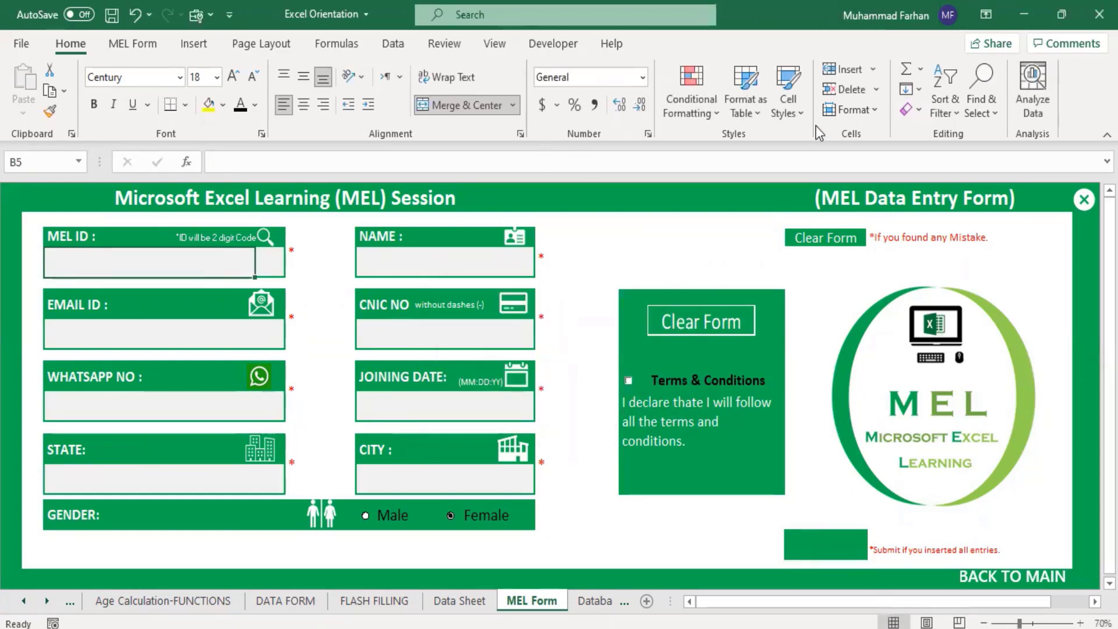
Step: Review the MEL ID field's data validation, covering its error alert, input message and custom criteria, and close it without changes
{"action": "left_click", "coordinate": [393, 43]}
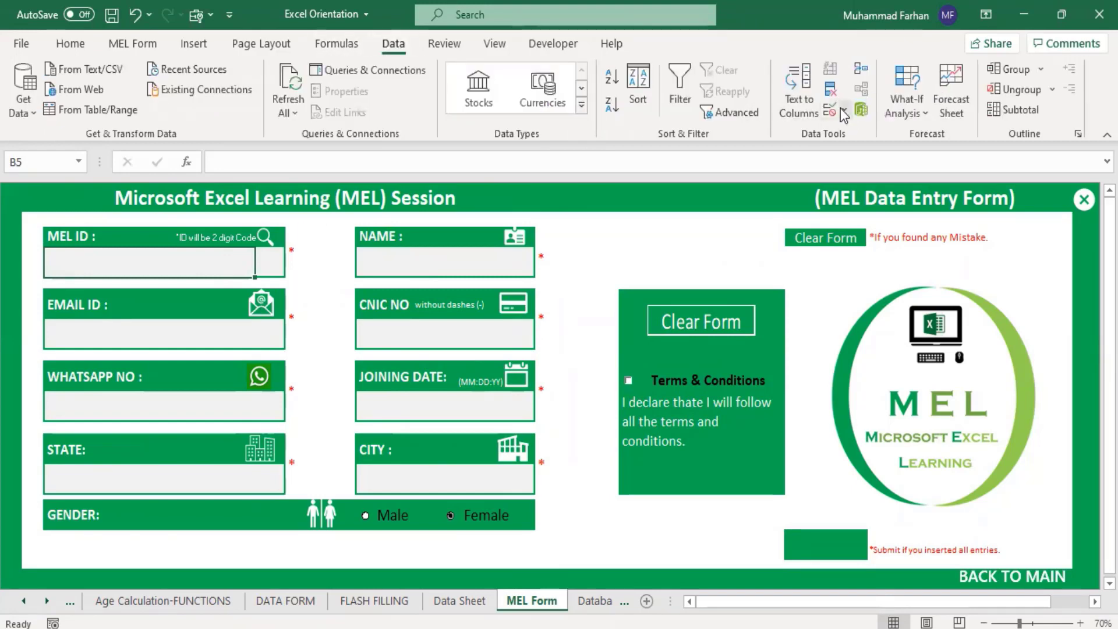
{"action": "left_click", "coordinate": [843, 109]}
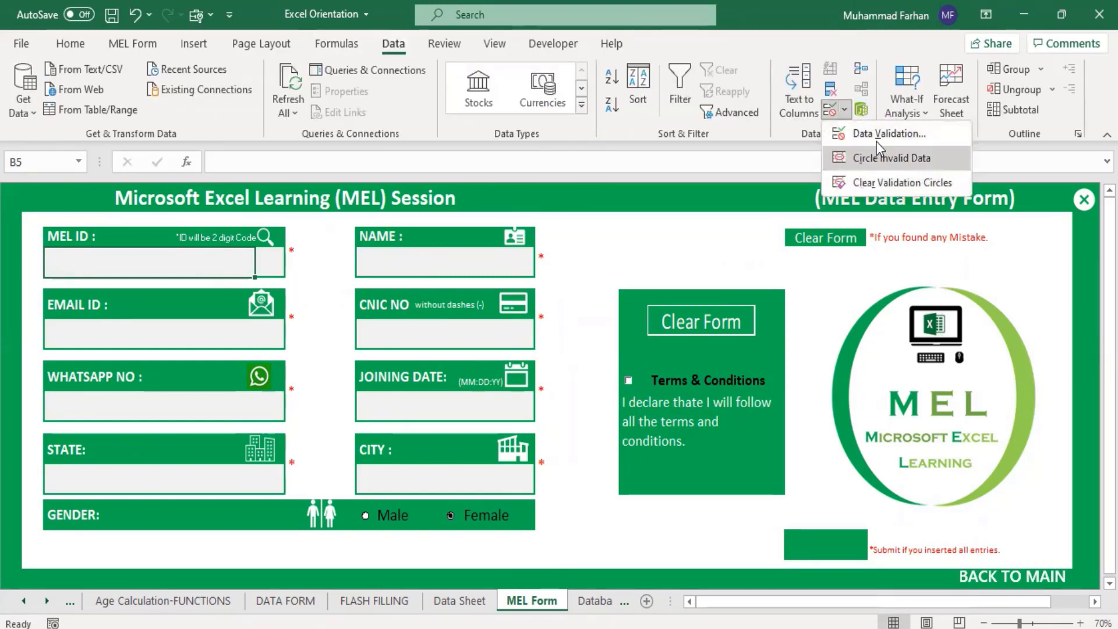
{"action": "left_click", "coordinate": [889, 135]}
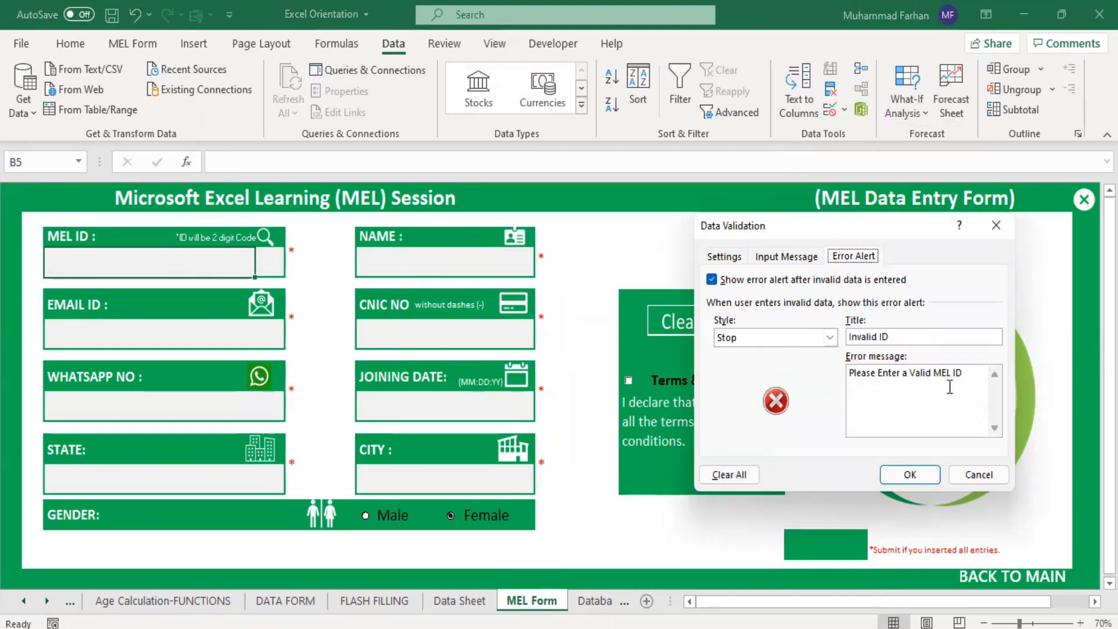
{"action": "left_click", "coordinate": [791, 263]}
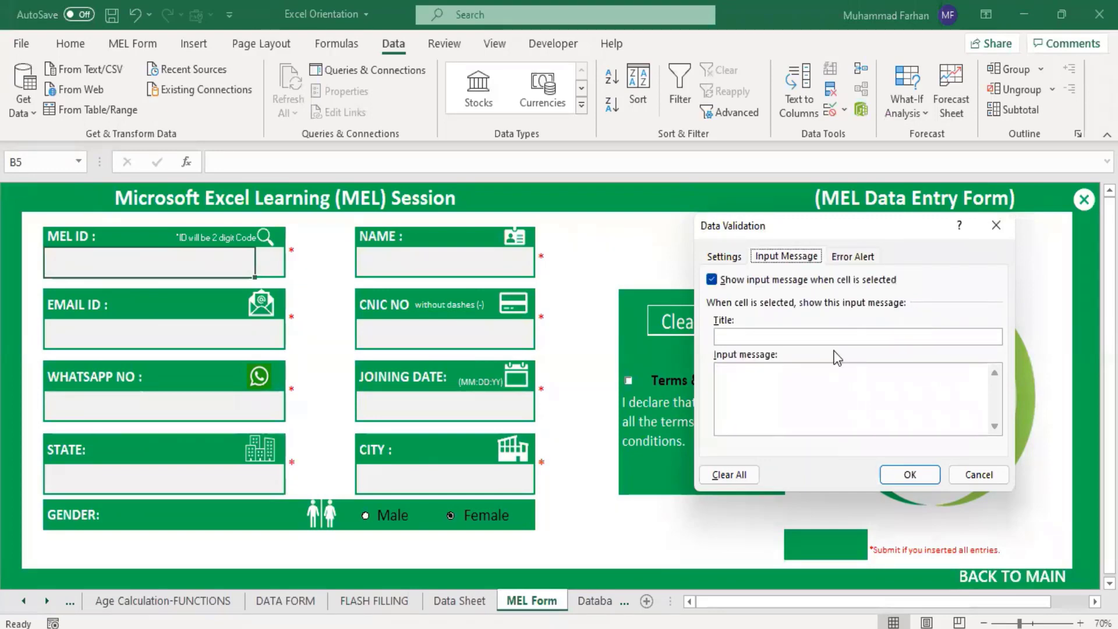
{"action": "left_click", "coordinate": [725, 258]}
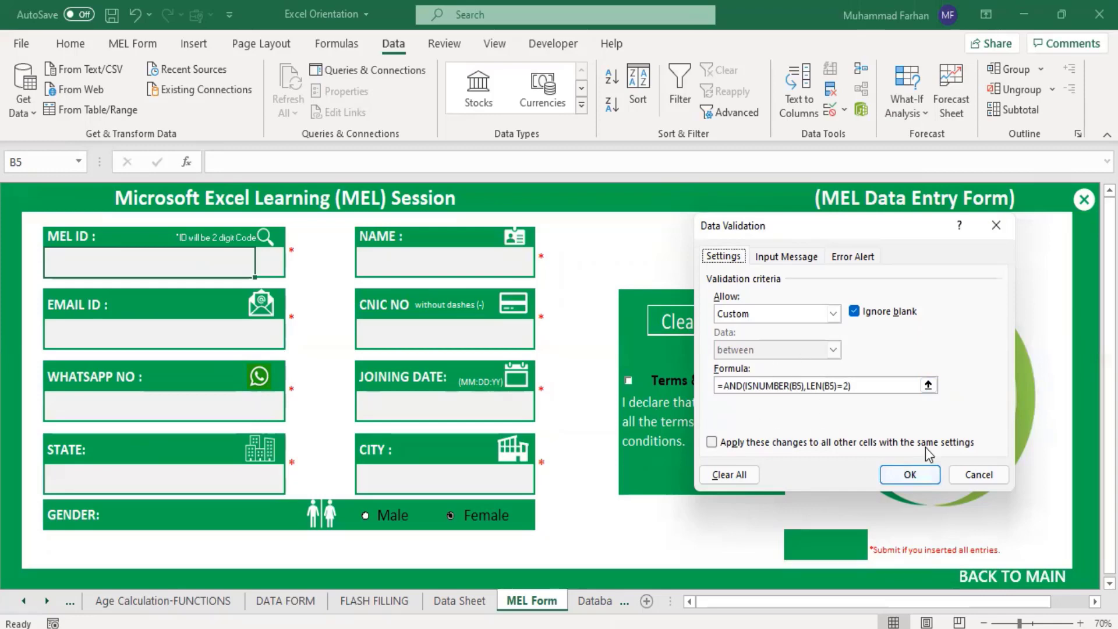
{"action": "left_click", "coordinate": [977, 475]}
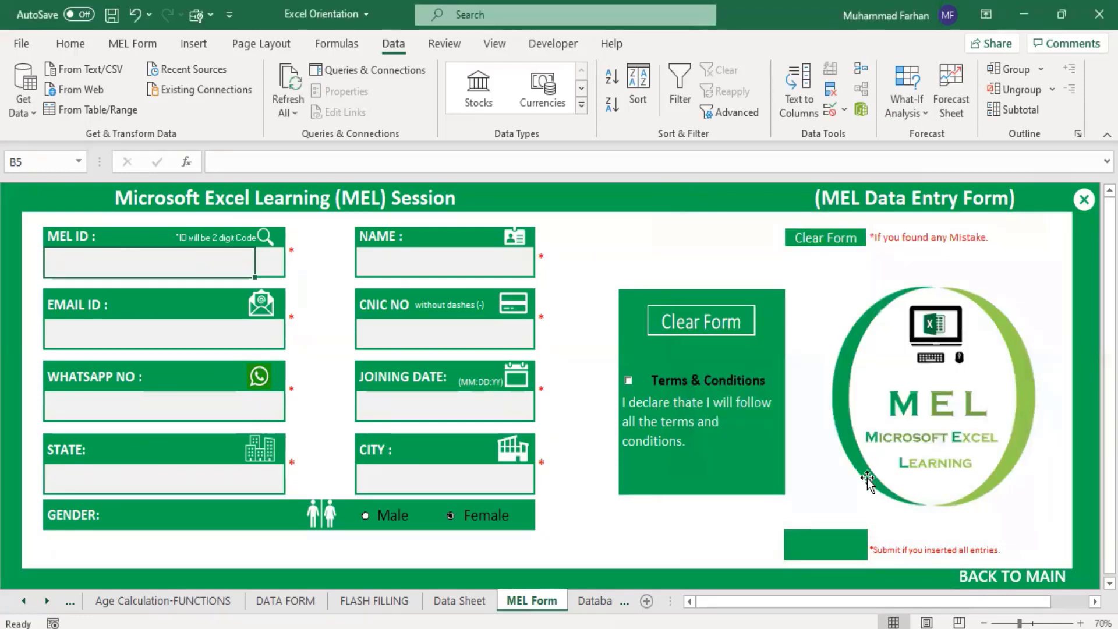